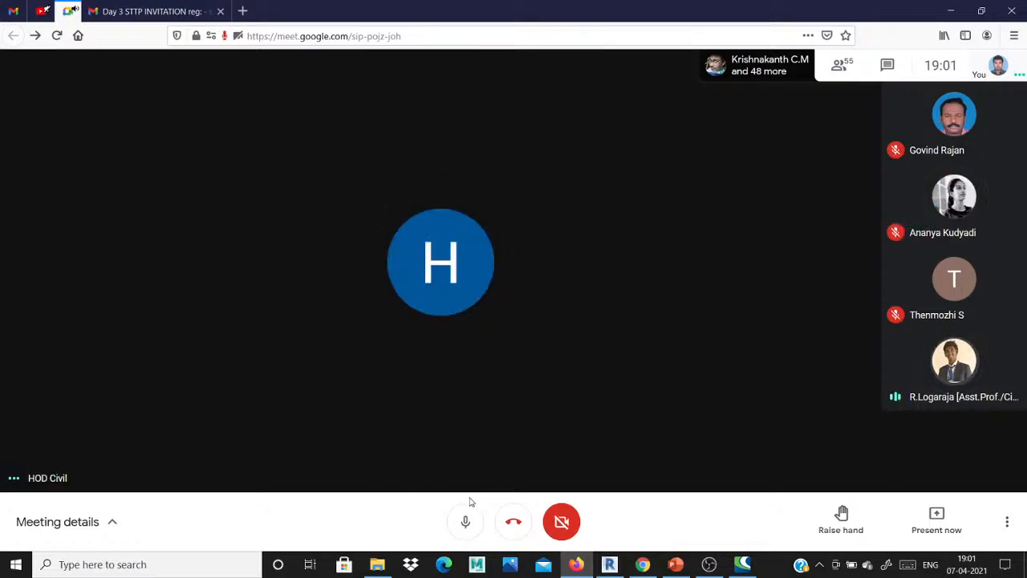
- Go live with the scheduled YouTube Studio stream and return to the Google Meet call
left_click(38, 11)
left_click(927, 70)
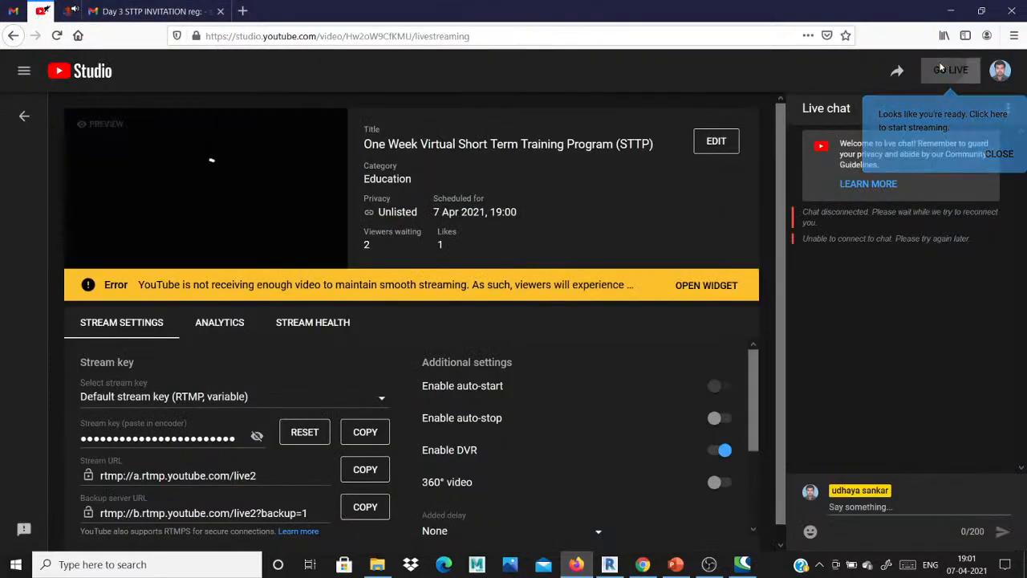
left_click(73, 11)
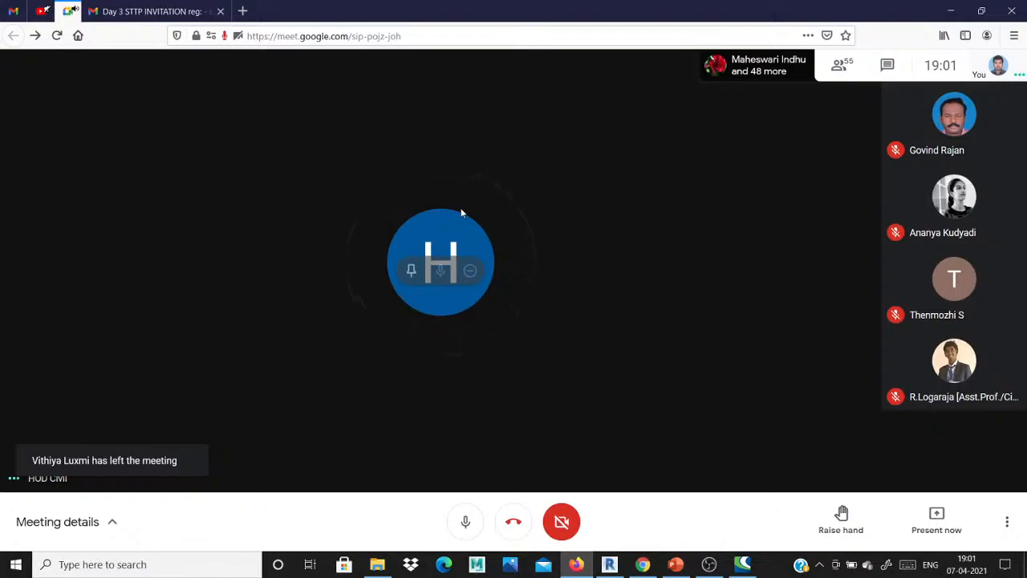
key("XF86MonBrightnessUp")
key("XF86MonBrightnessUp")
key("XF86MonBrightnessUp")
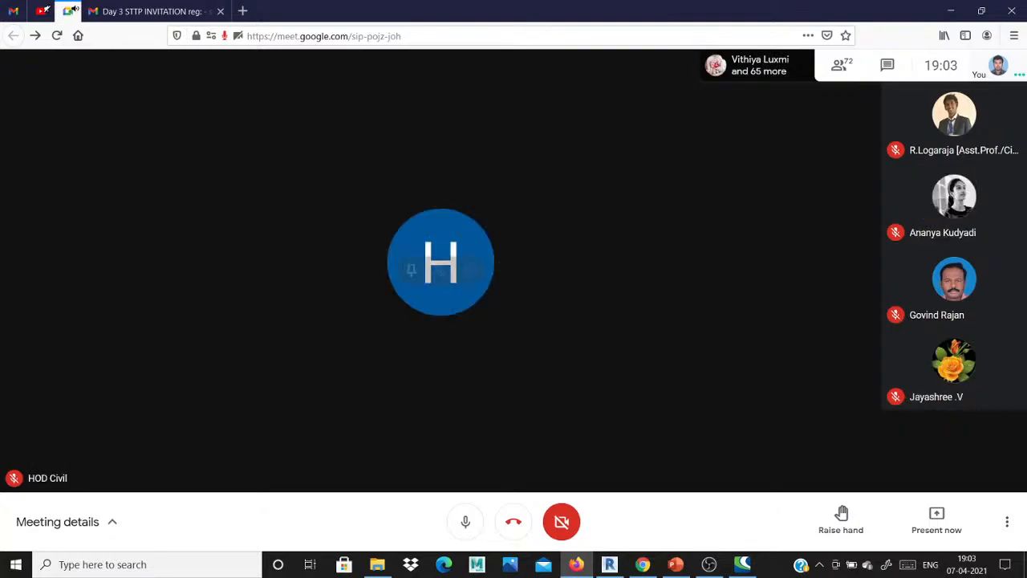
- Present the entire screen to everyone in the Meet call and allow the browser to share it
left_click(932, 522)
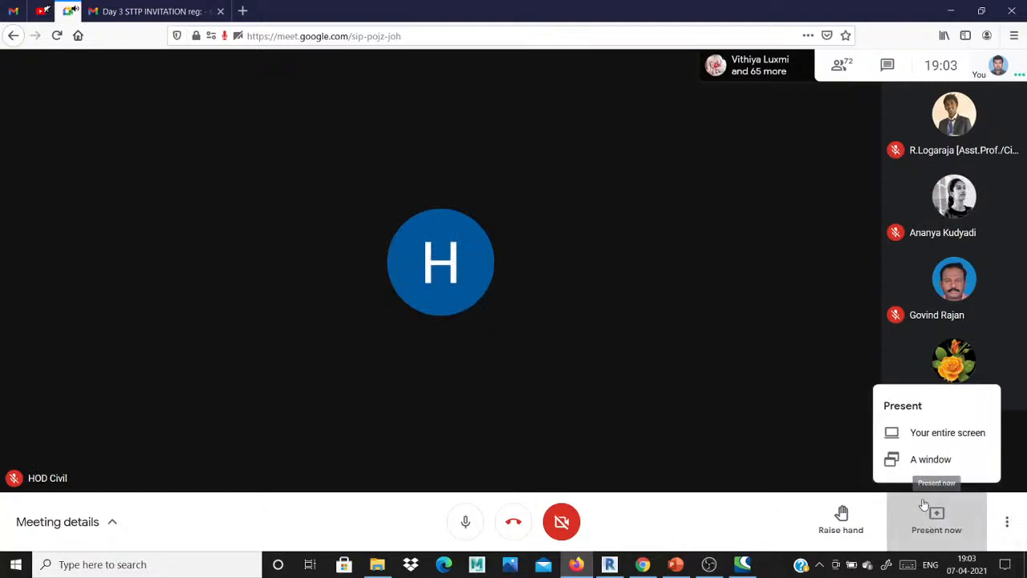
left_click(899, 433)
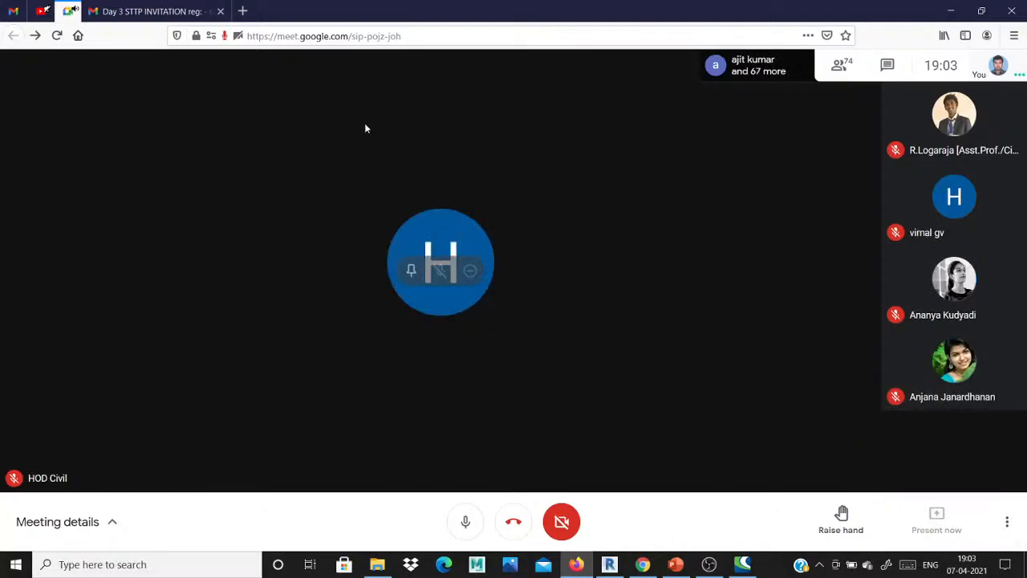
left_click(369, 93)
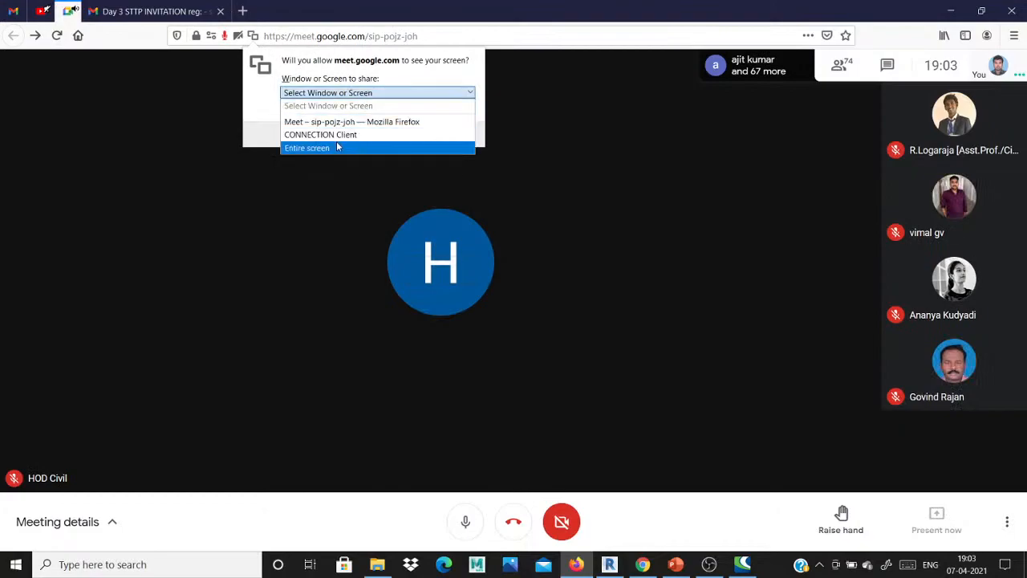
left_click(332, 149)
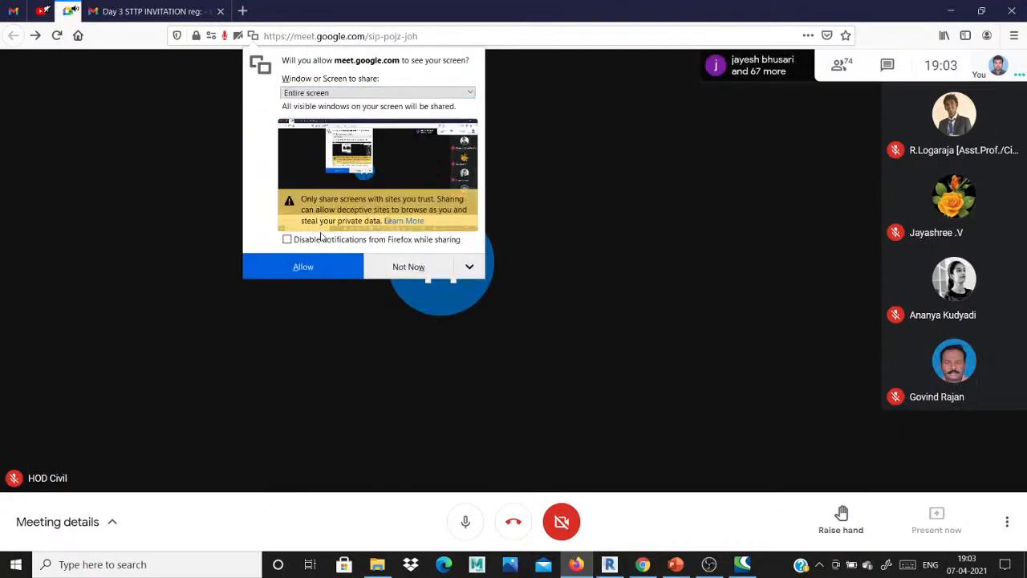
left_click(305, 266)
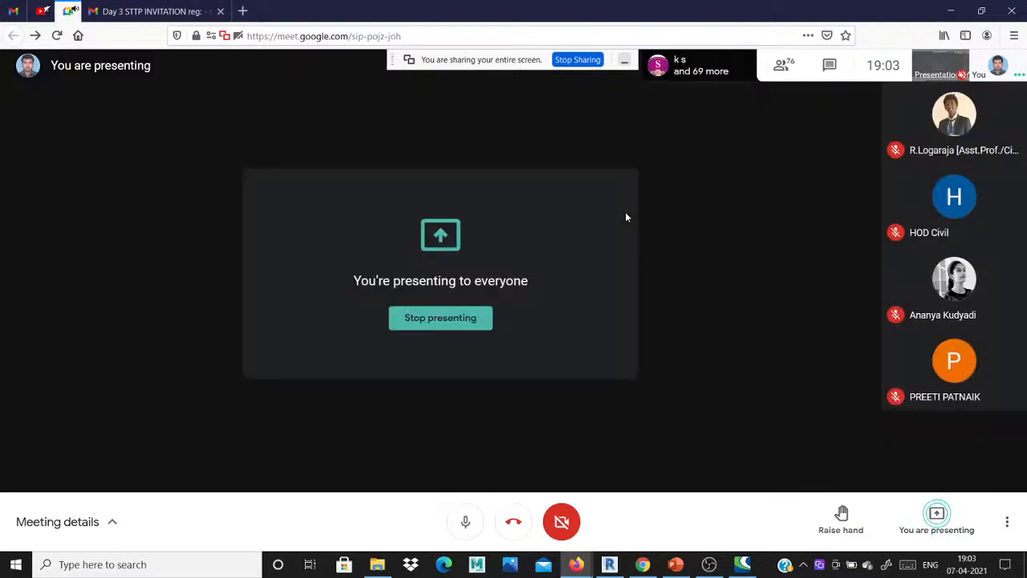
- Switch to Revit, look over the BELOW GL beam layout and open the Level 1 floor plan
left_click(612, 565)
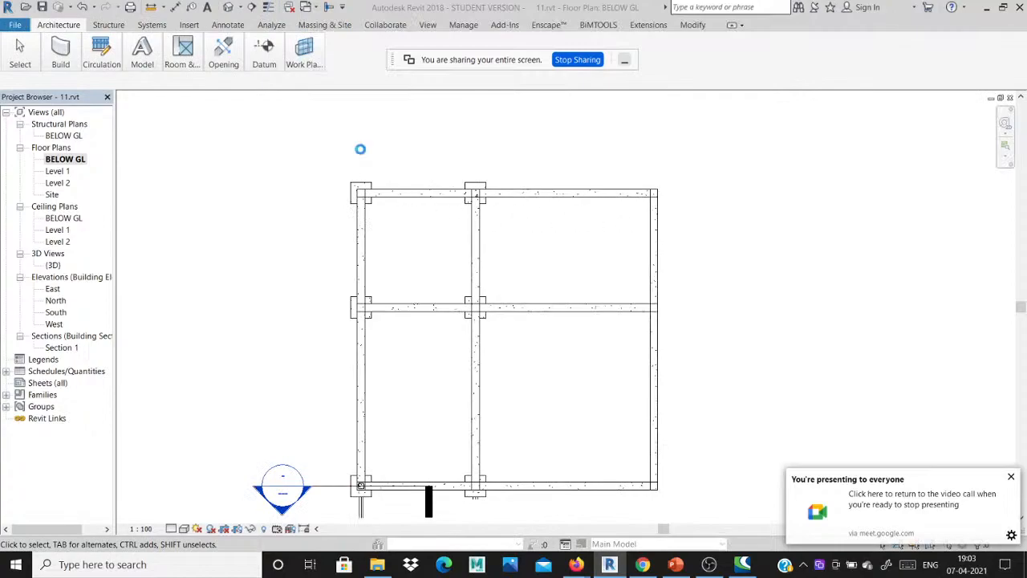
scroll(361, 149, "down", 5)
scroll(340, 189, "up", 5)
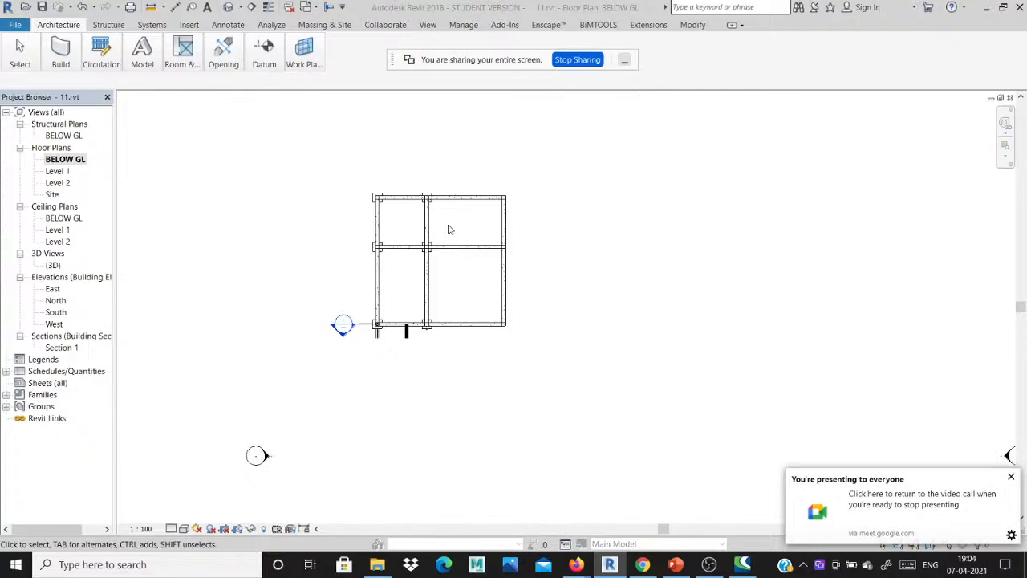
scroll(450, 230, "up", 2)
scroll(313, 215, "down", 1)
scroll(303, 225, "up", 2)
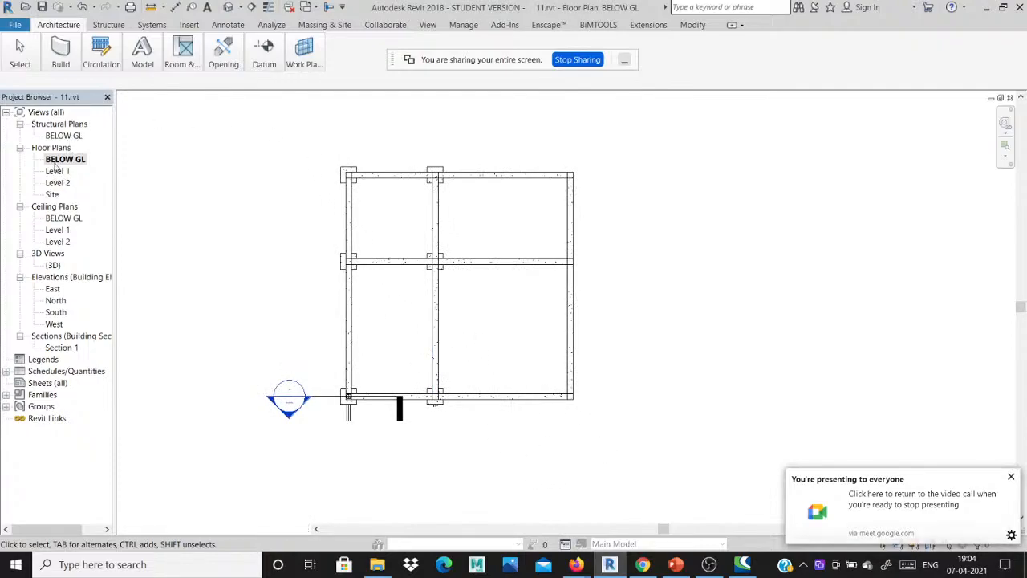
scroll(408, 170, "down", 2)
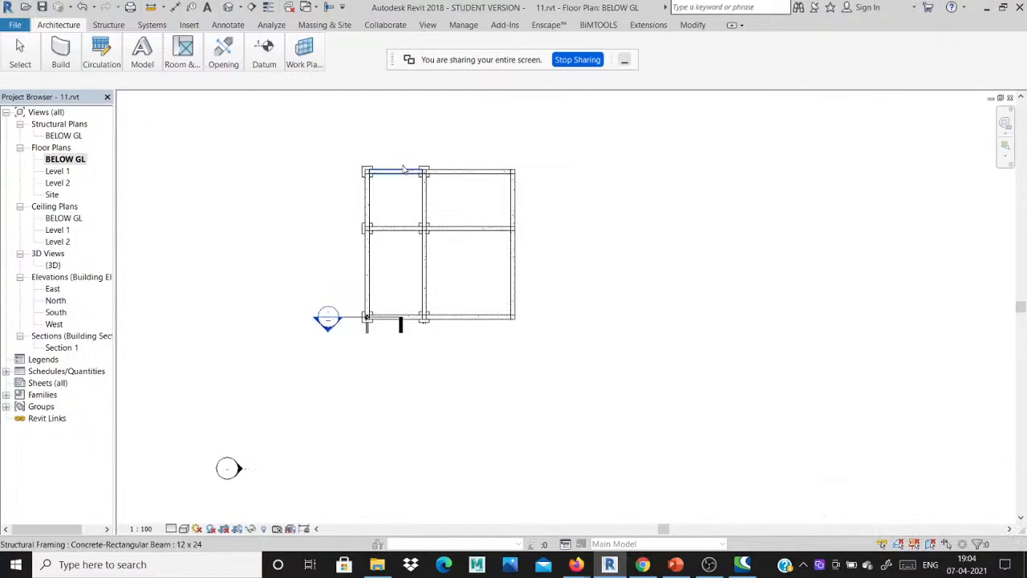
scroll(297, 183, "up", 1)
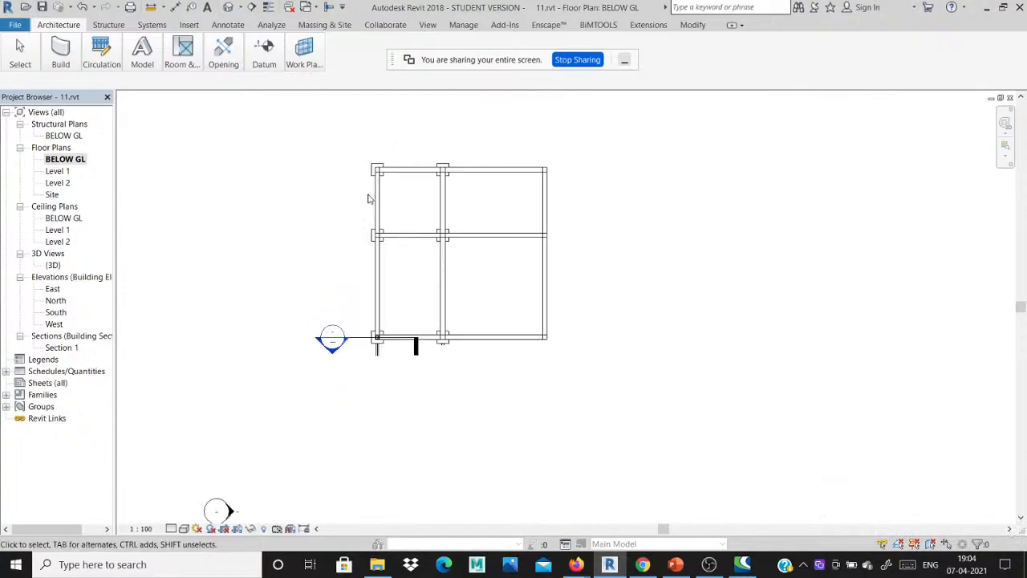
left_click(58, 172)
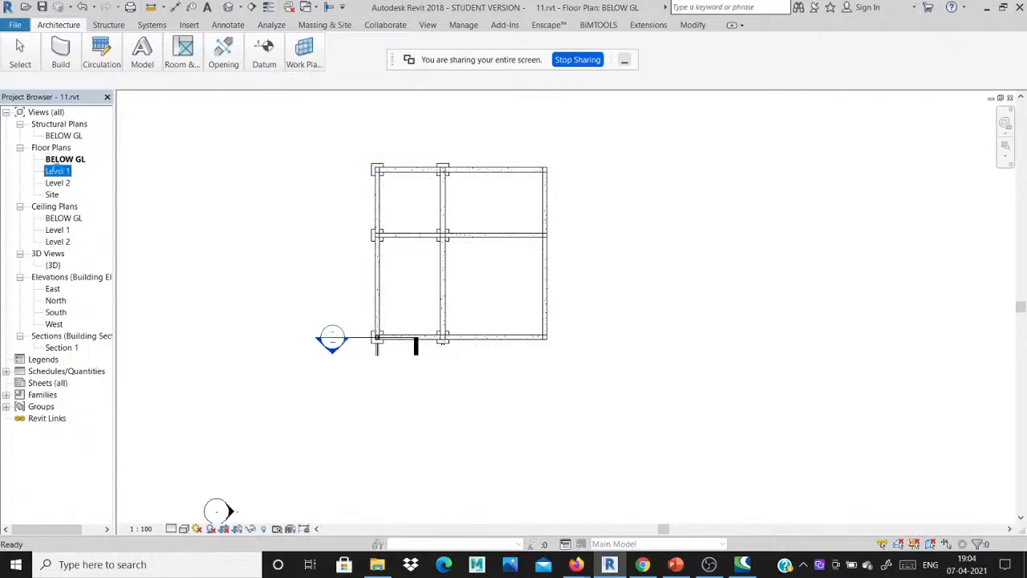
double_click(56, 171)
- Delete all grids, dimensions, the section and the remaining model elements inside the Level 1 plan, accepting the removal of Section 1
scroll(345, 260, "down", 3)
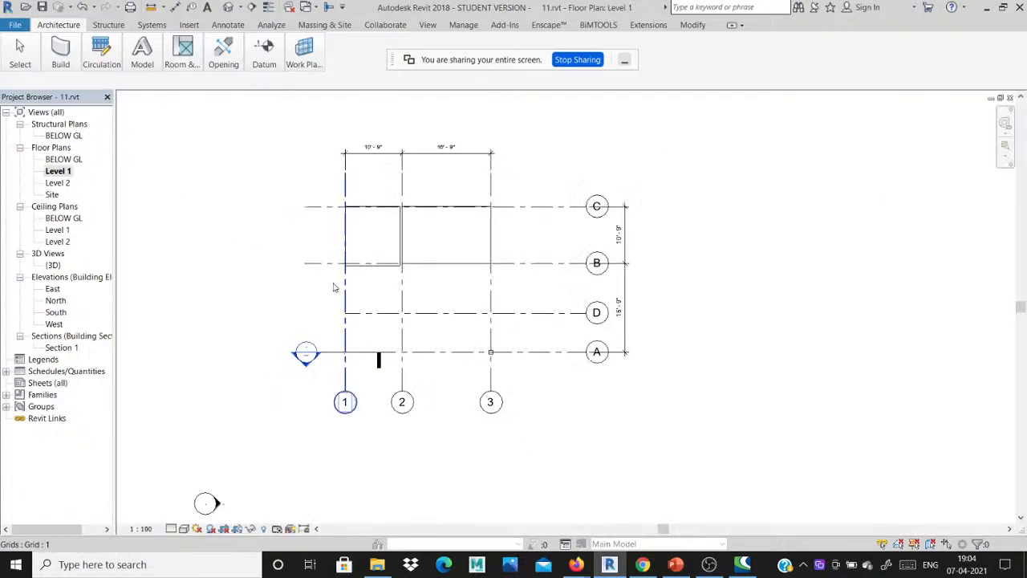
scroll(312, 283, "up", 2)
scroll(312, 283, "down", 1)
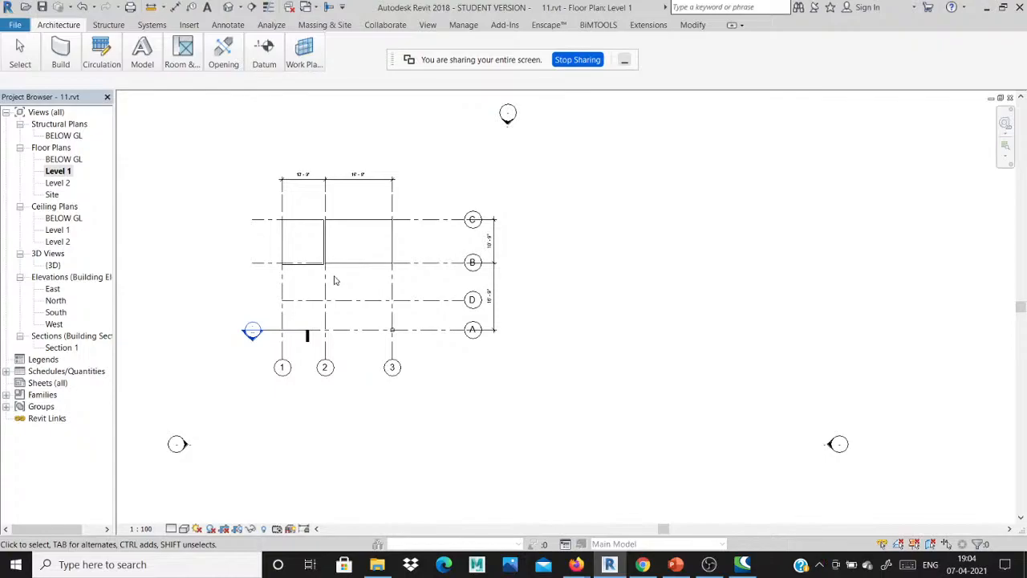
scroll(336, 280, "up", 4)
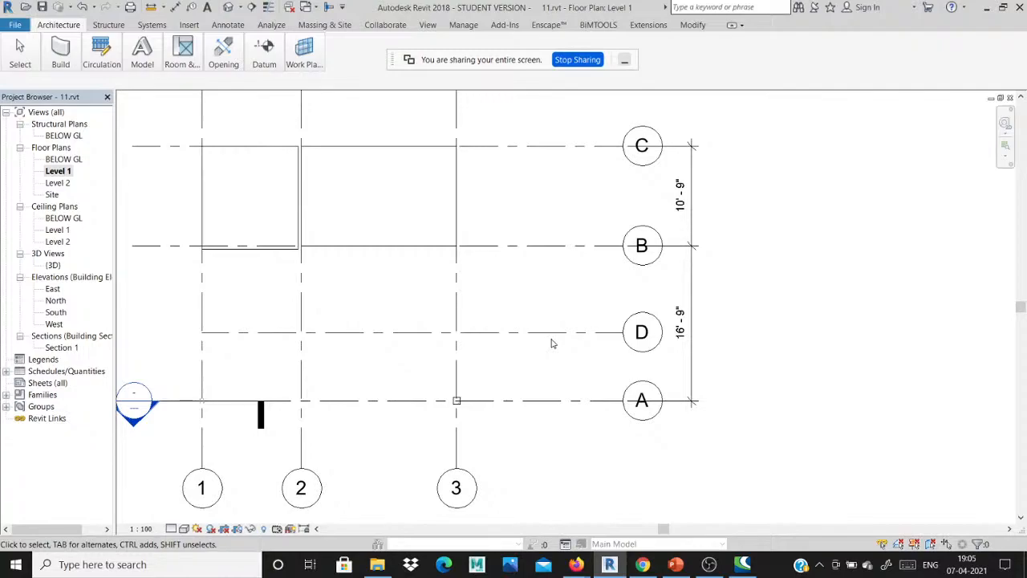
scroll(558, 345, "down", 4)
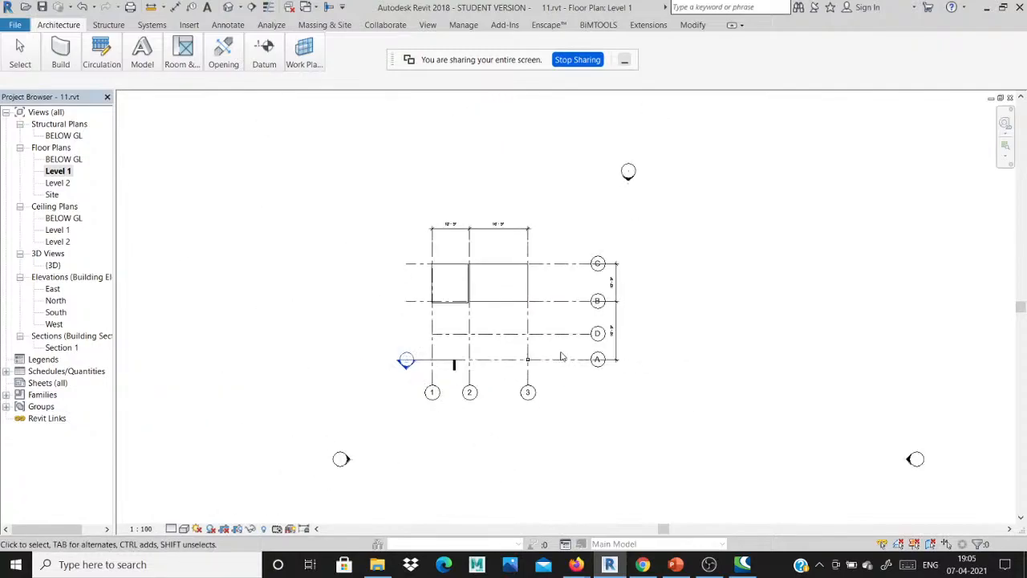
scroll(562, 356, "up", 2)
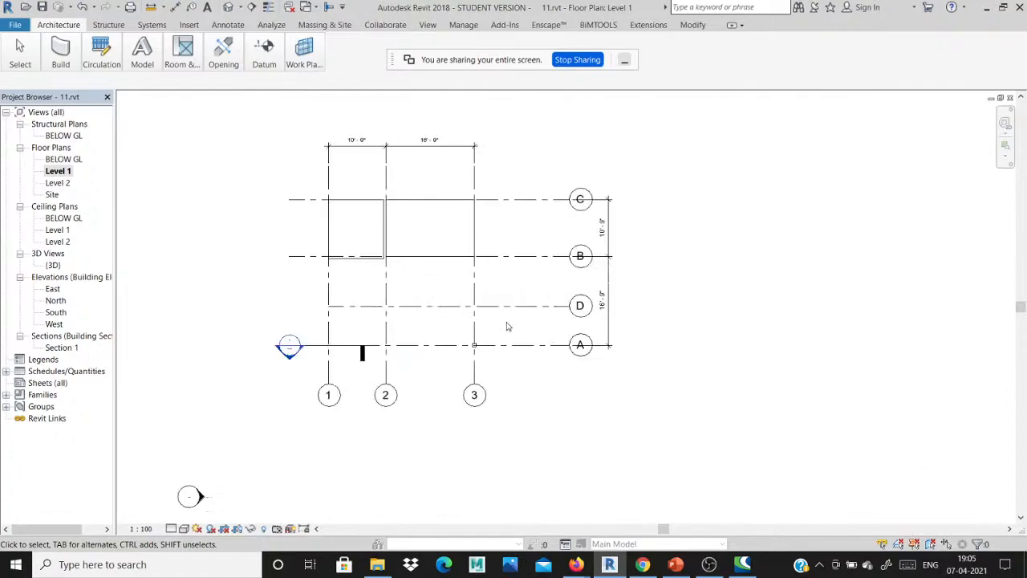
left_click_drag(634, 417, 232, 127)
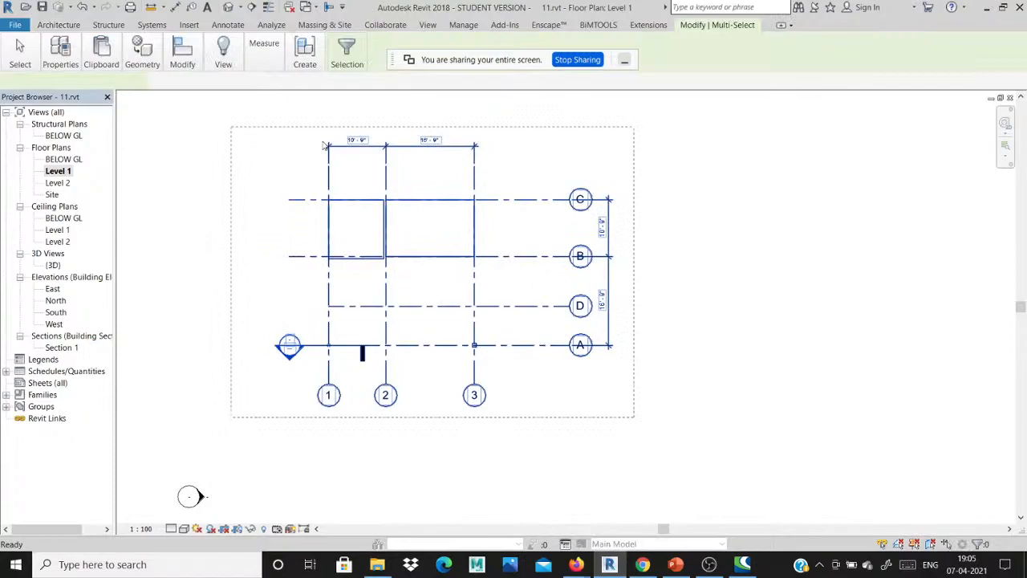
key("Delete")
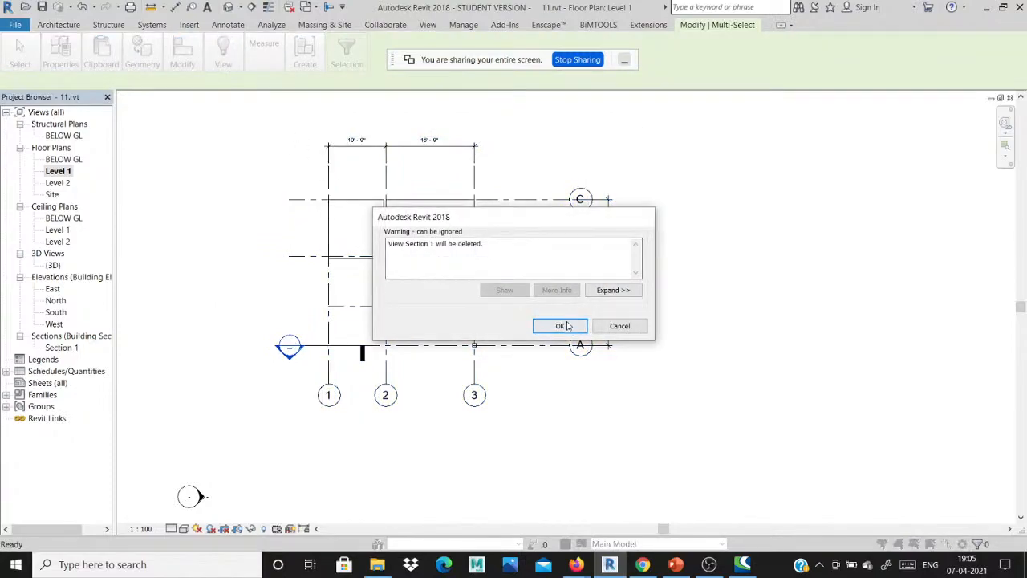
left_click(561, 326)
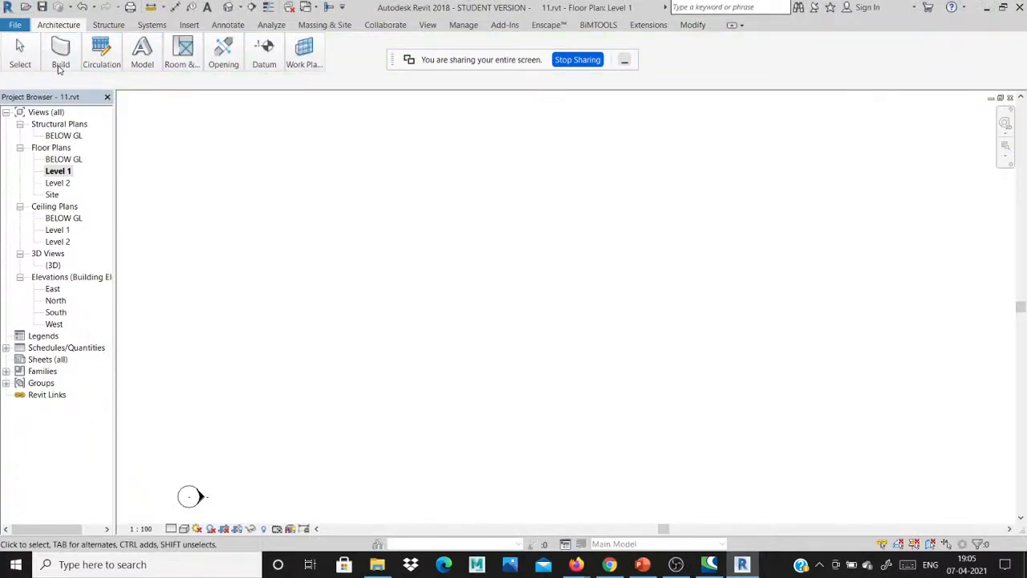
- Draw a horizontal Generic - 200mm wall 10' long in the empty Level 1 plan
left_click(58, 68)
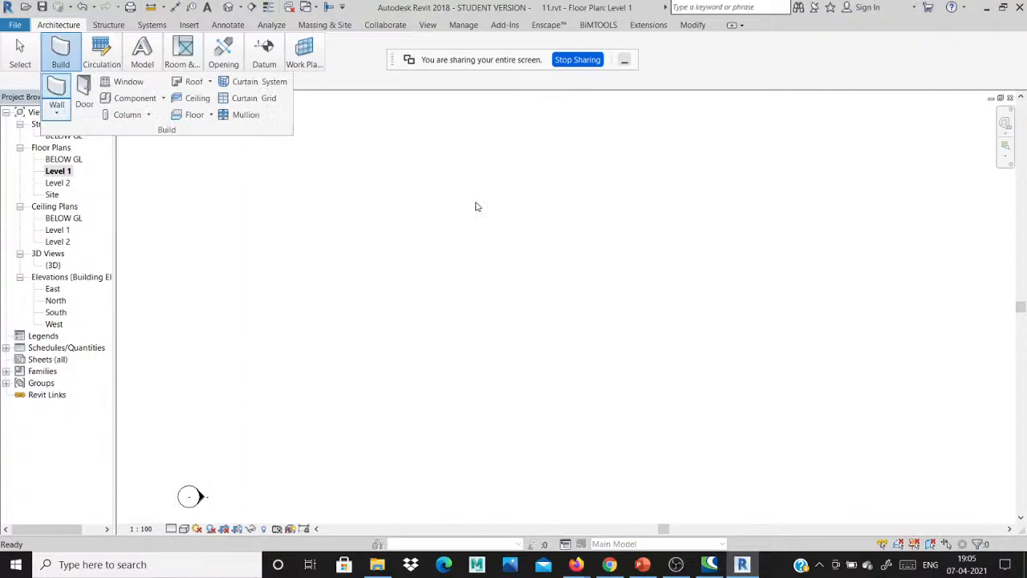
key("w")
key("a")
left_click(435, 197)
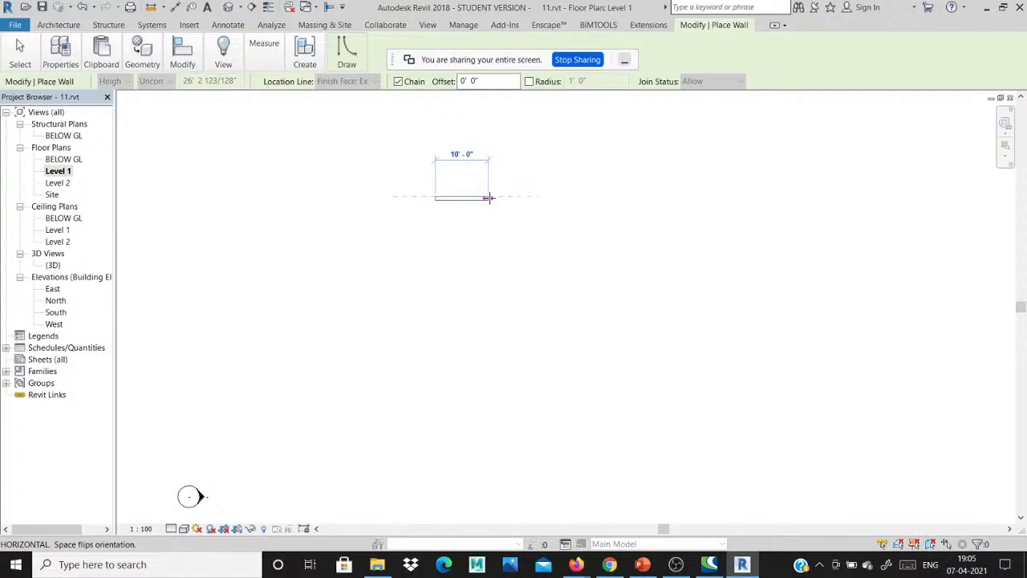
left_click(488, 197)
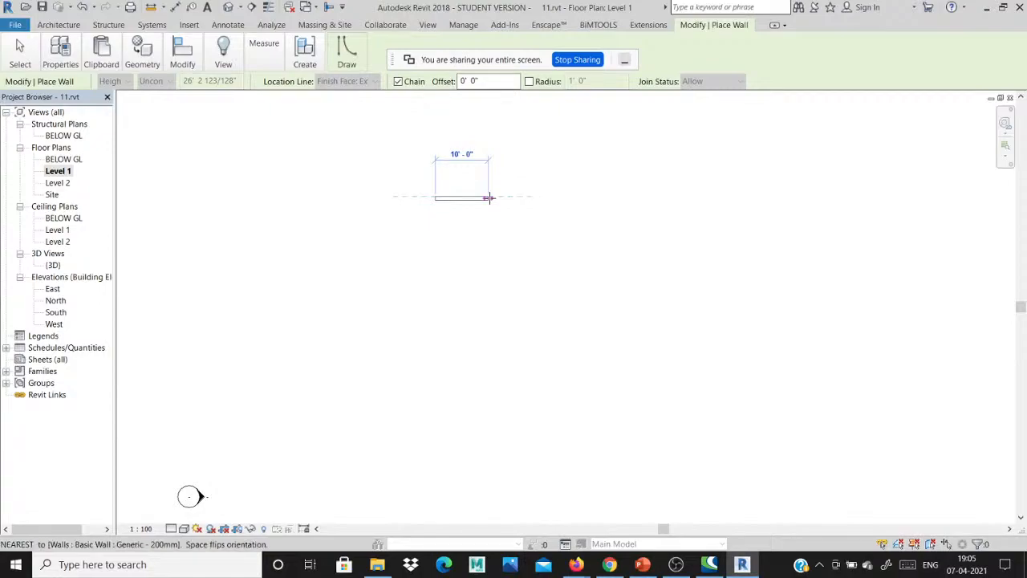
scroll(489, 198, "up", 3)
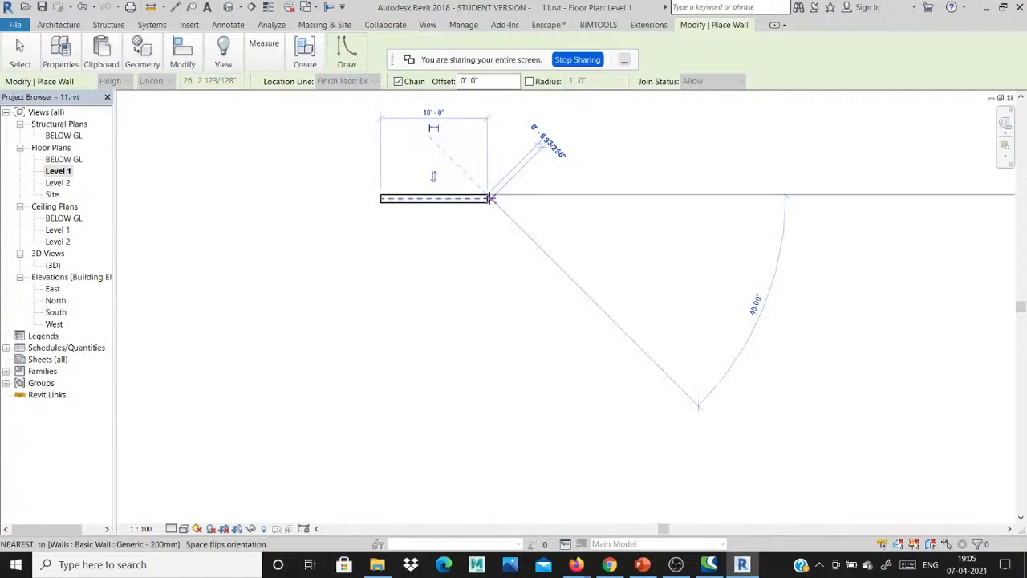
key("Escape")
key("Escape")
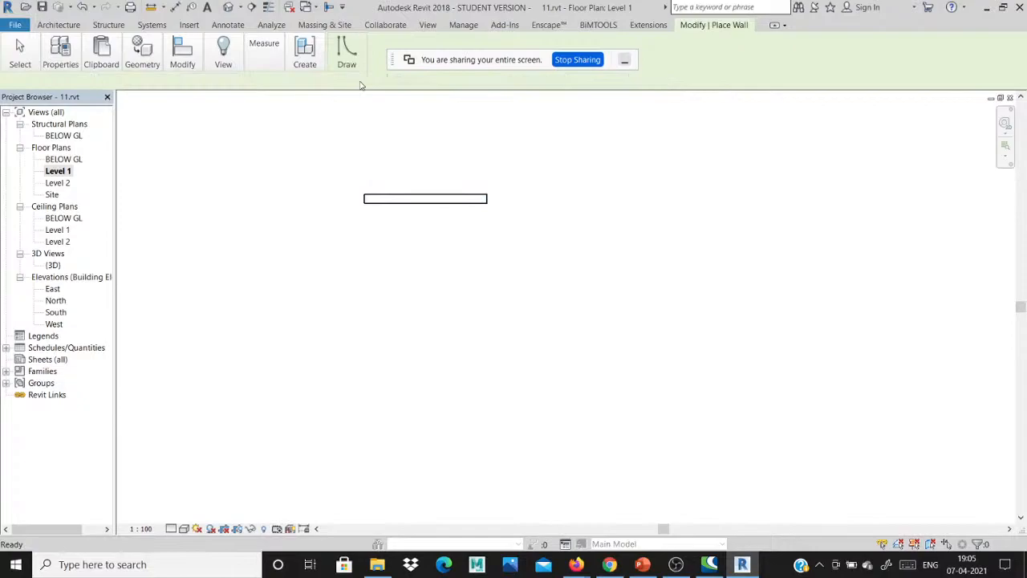
- Set the wall location line to Finish Face: Interior and draw three more walls enclosing a room about 10' by 10' inside
left_click(361, 83)
left_click(358, 126)
left_click(486, 203)
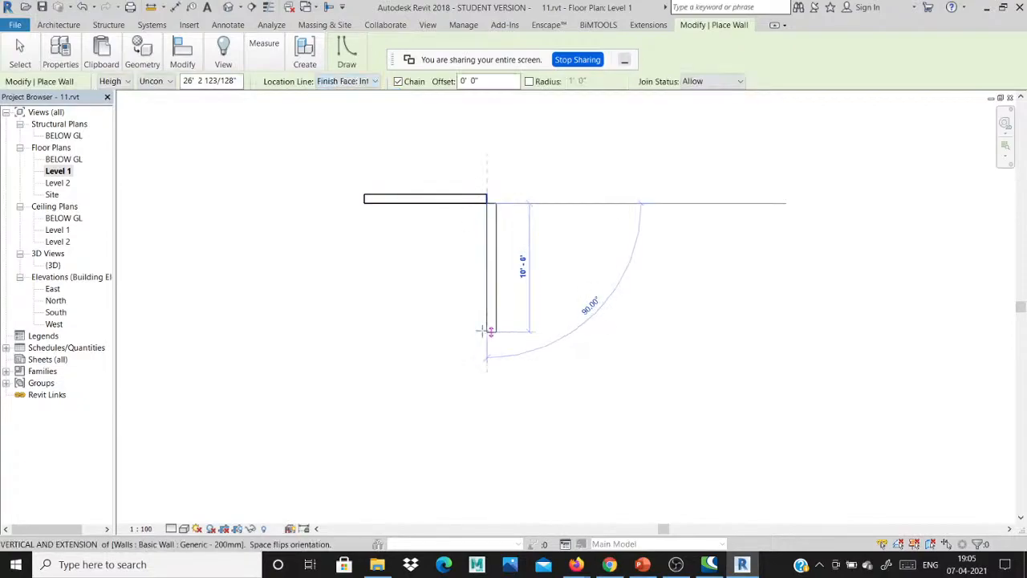
left_click(486, 331)
left_click(365, 327)
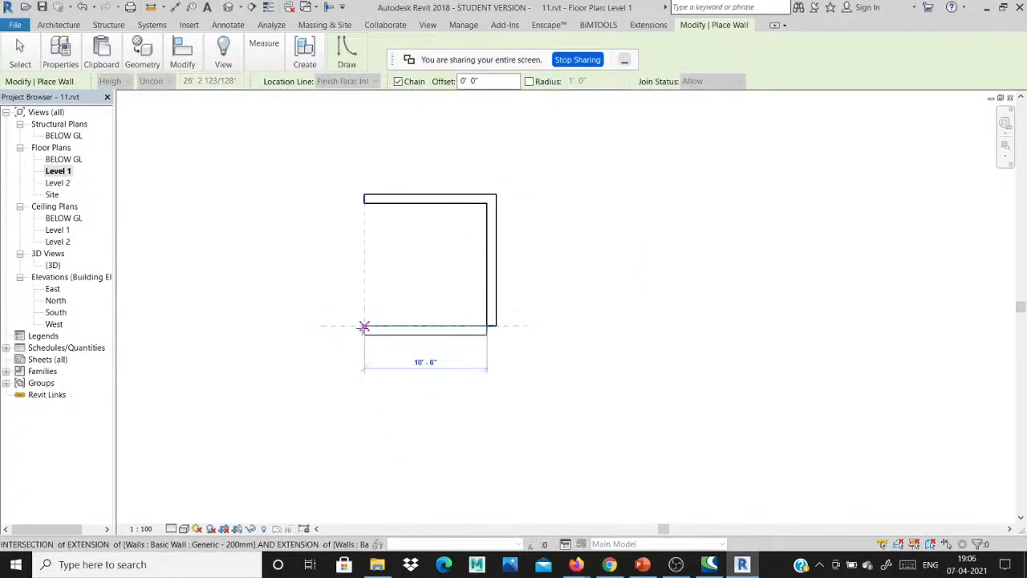
left_click(364, 206)
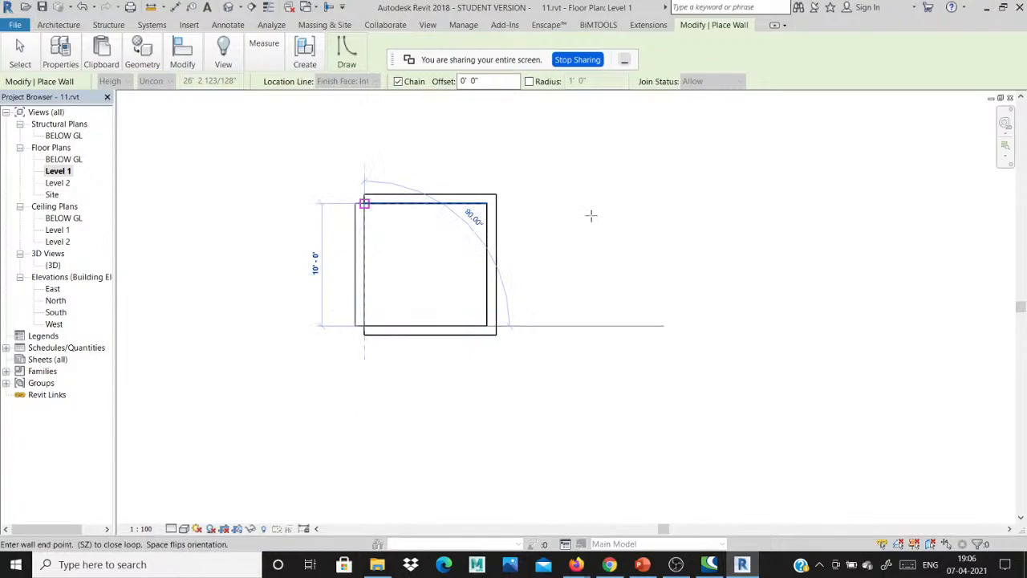
left_click(591, 215)
key("Escape")
key("Escape")
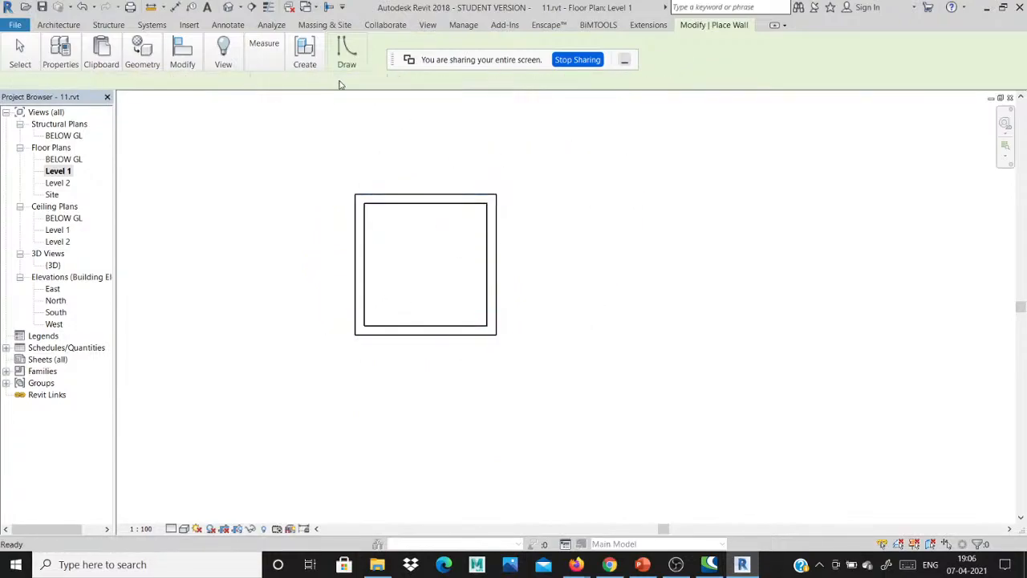
- Set the location line to Finish Face: Exterior and draw a 20' wall extending the room's upper wall to the right
left_click(344, 83)
left_click(356, 116)
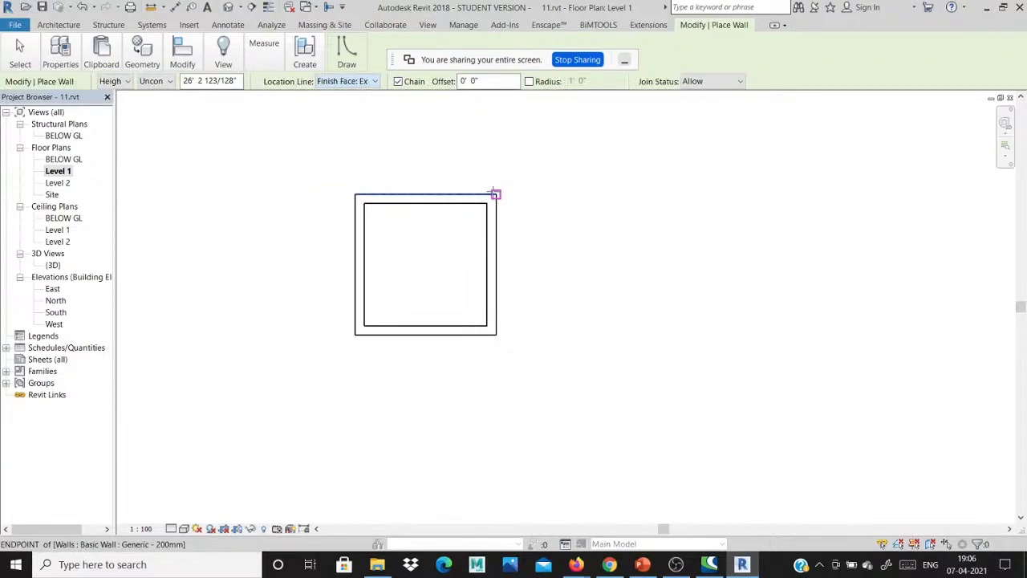
left_click(494, 193)
left_click(742, 195)
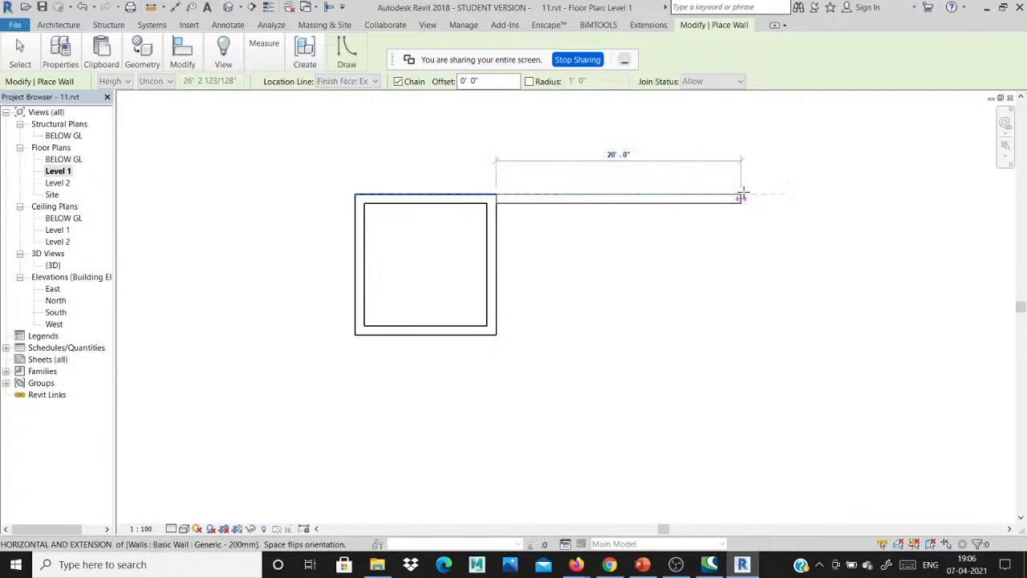
key("Escape")
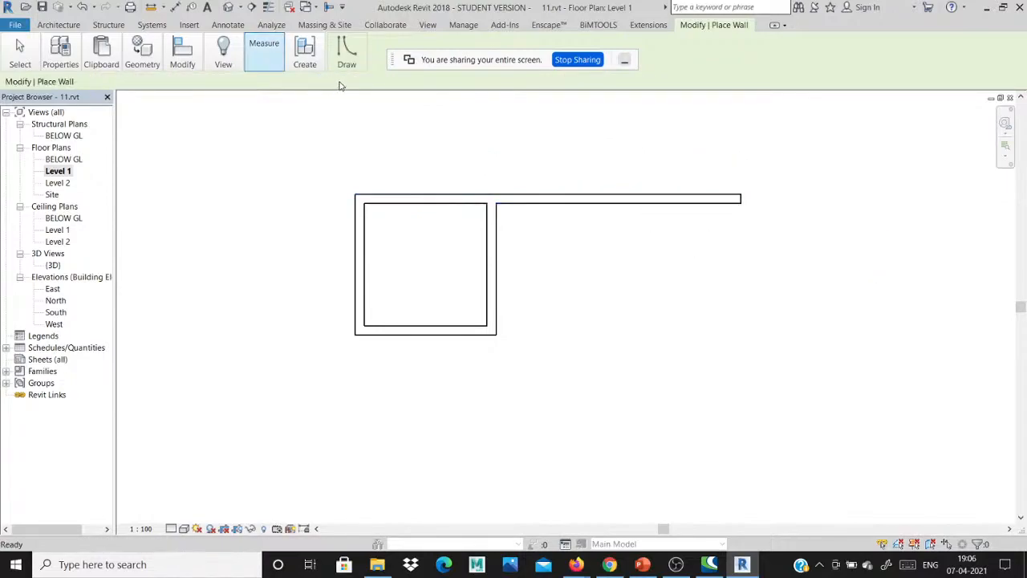
- Set the wall location line to Finish Face: Interior and draw the right and lower walls enclosing the second room beside the first
left_click(351, 82)
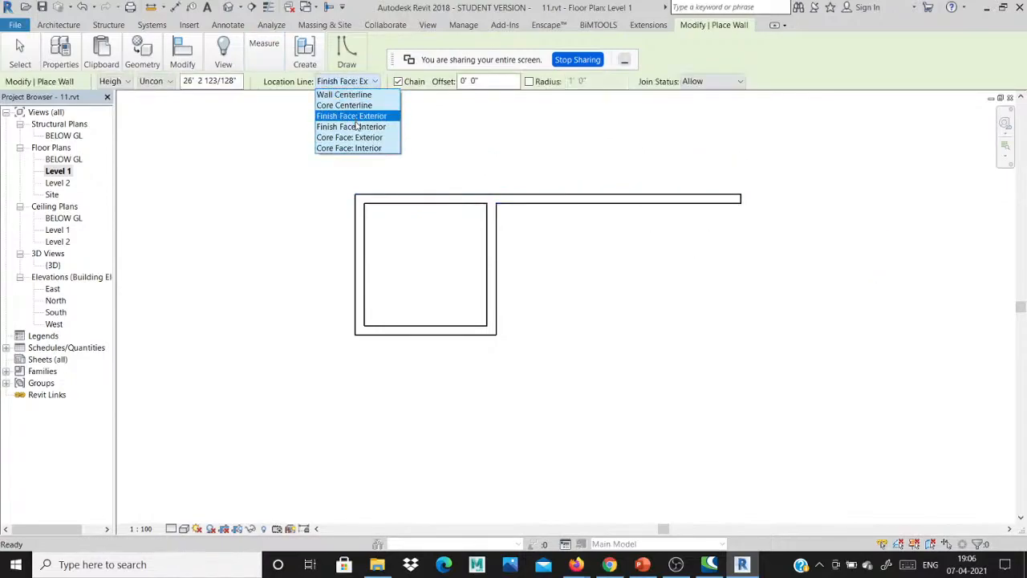
left_click(357, 126)
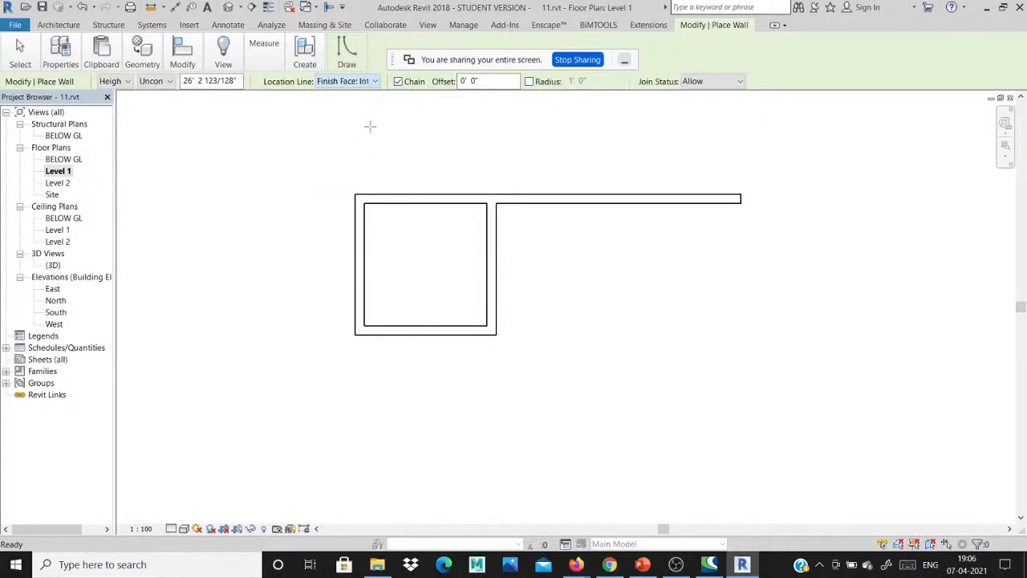
left_click(740, 202)
left_click(661, 324)
left_click(495, 325)
- Draw an 11' wall straight down from the first room's lower-left outer corner
scroll(368, 209, "down", 2)
scroll(345, 357, "up", 3)
left_click(369, 216)
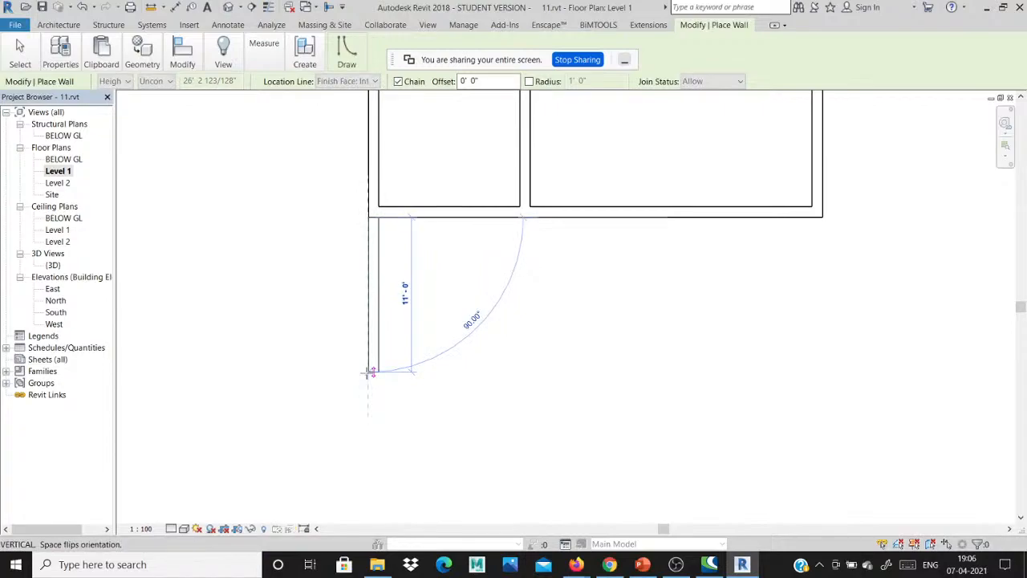
left_click(371, 371)
key("Escape")
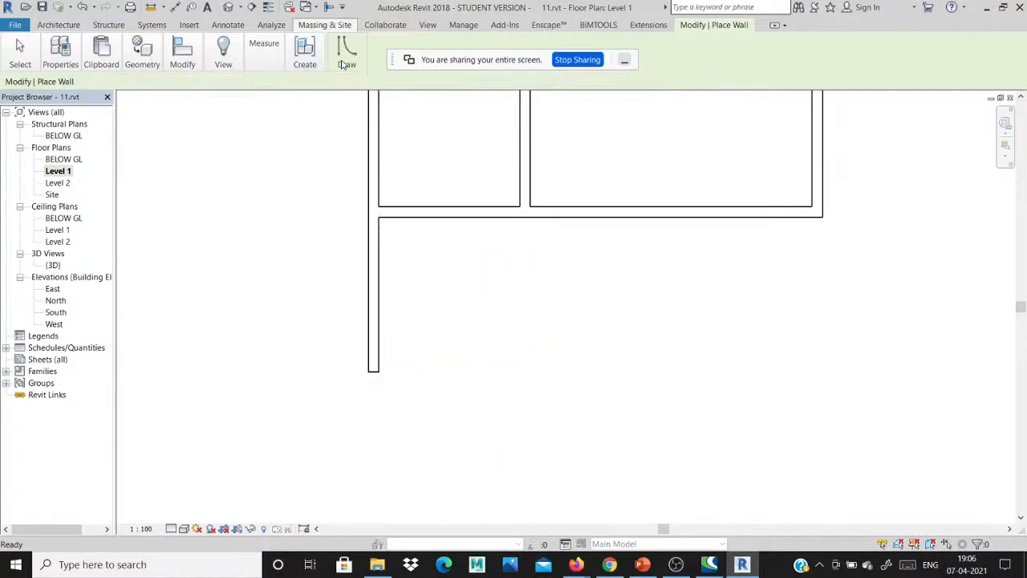
- Set the location line to Finish Face: Exterior and draw the lower and right walls enclosing the room below the first one
left_click(347, 81)
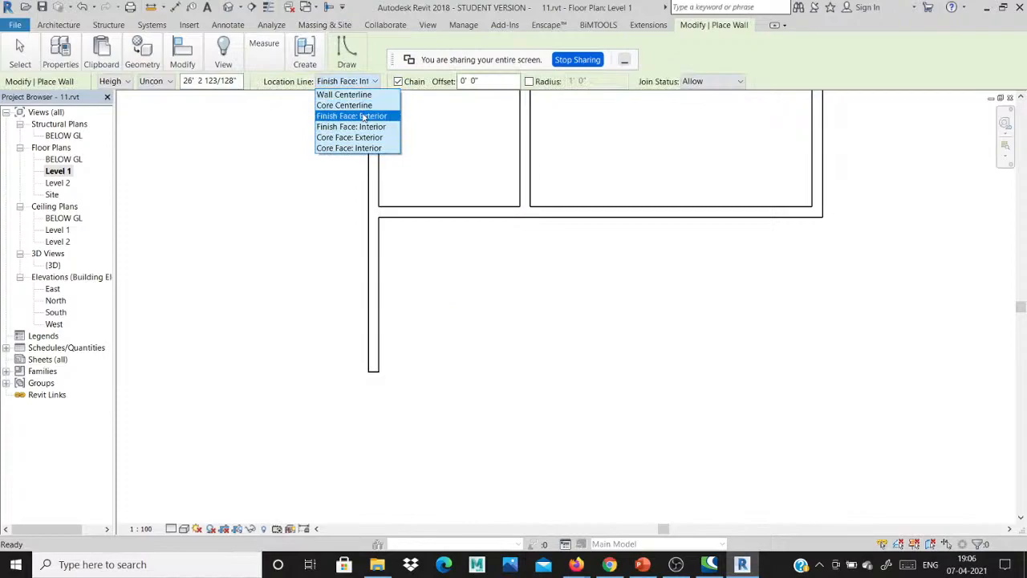
left_click(364, 117)
left_click(378, 372)
left_click(522, 237)
left_click(523, 218)
key("Escape")
key("Escape")
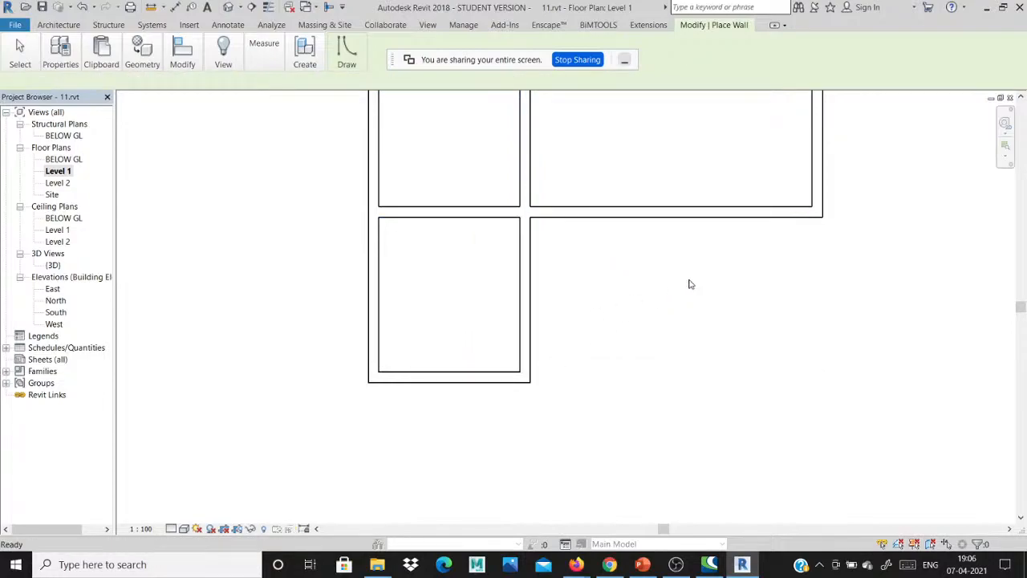
- Draw a wall about 16' long straight down from the lower-right outer corner of the upper-right room
left_click(817, 218)
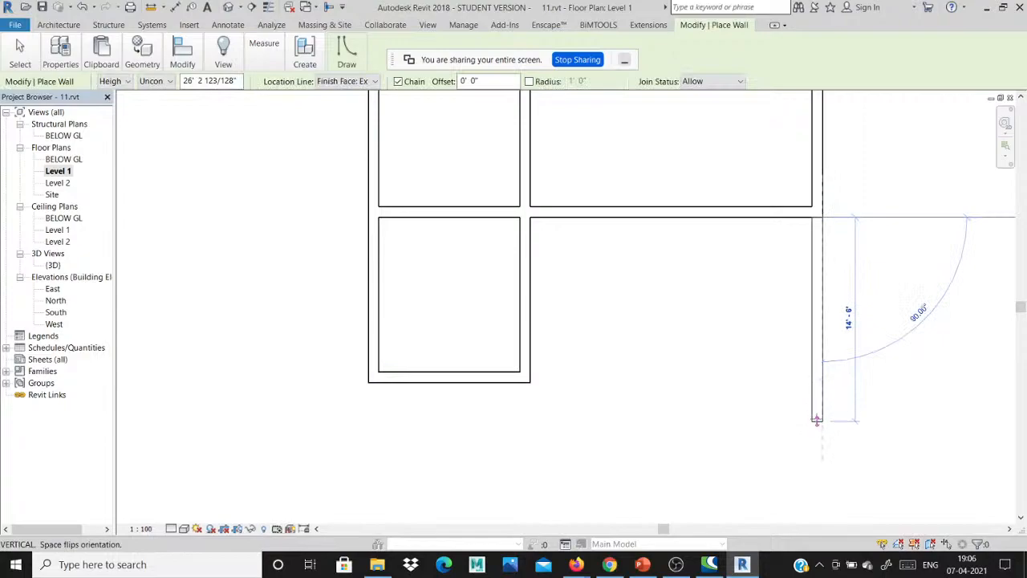
scroll(817, 415, "down", 1)
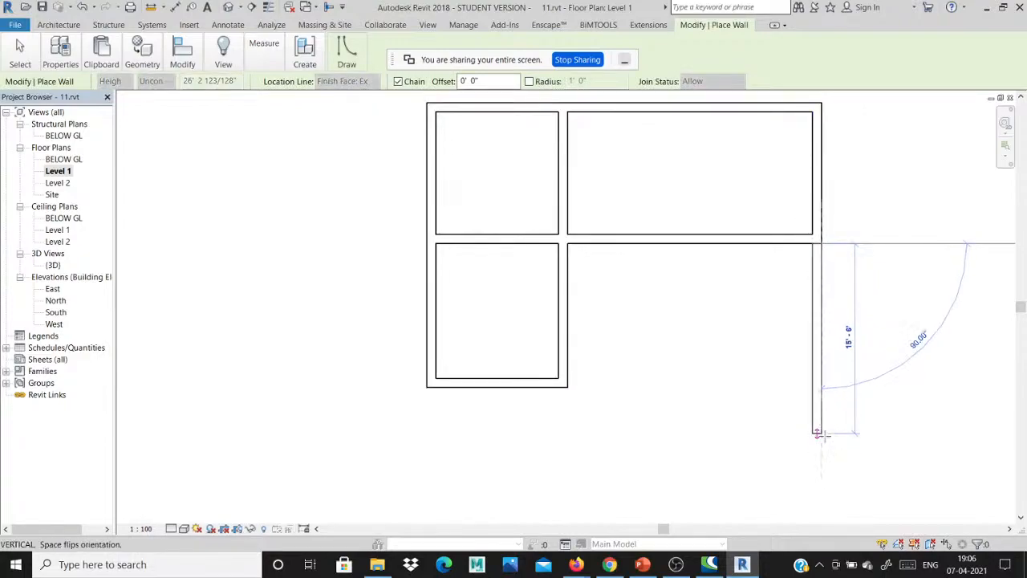
left_click(817, 433)
key("Escape")
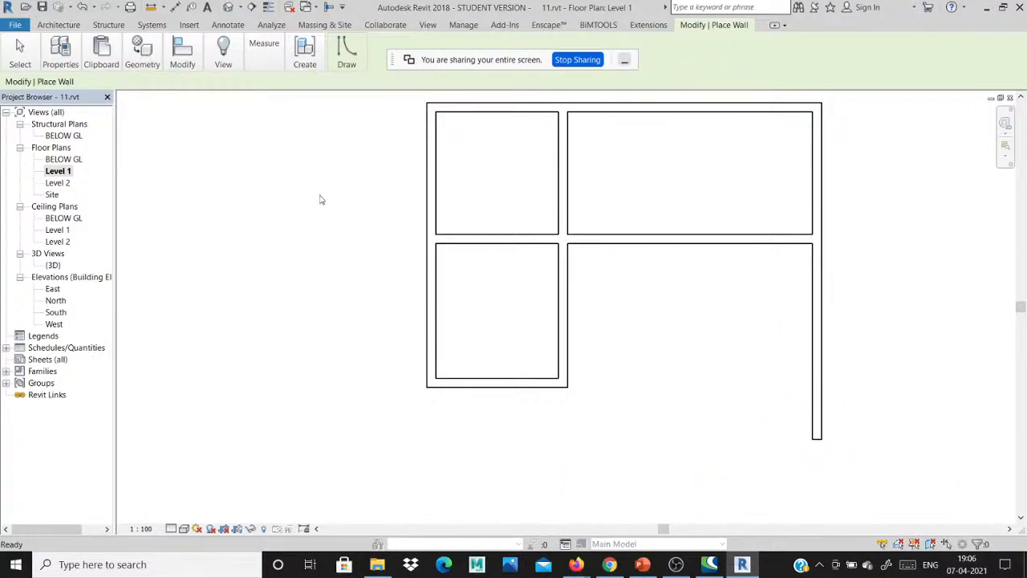
- Set the location line to Finish Face: Interior and draw a 20' lower wall and a short left wall enclosing the lower-right room
left_click(353, 81)
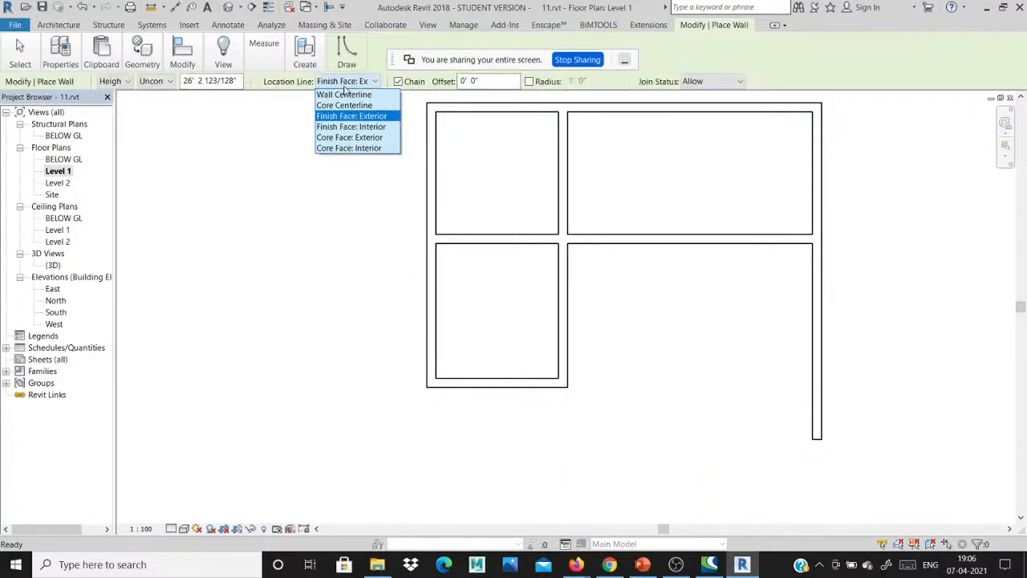
left_click(356, 127)
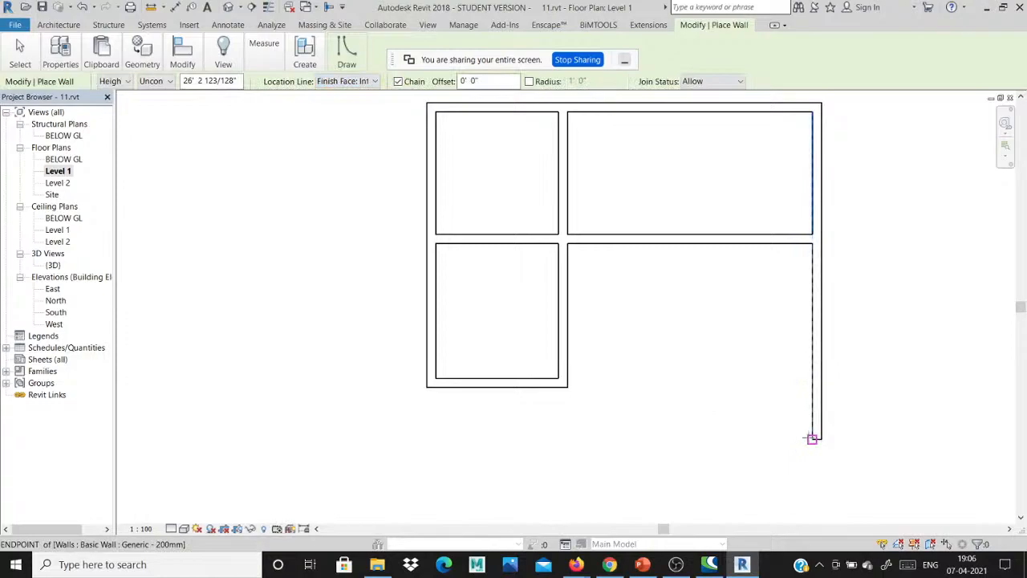
left_click(813, 439)
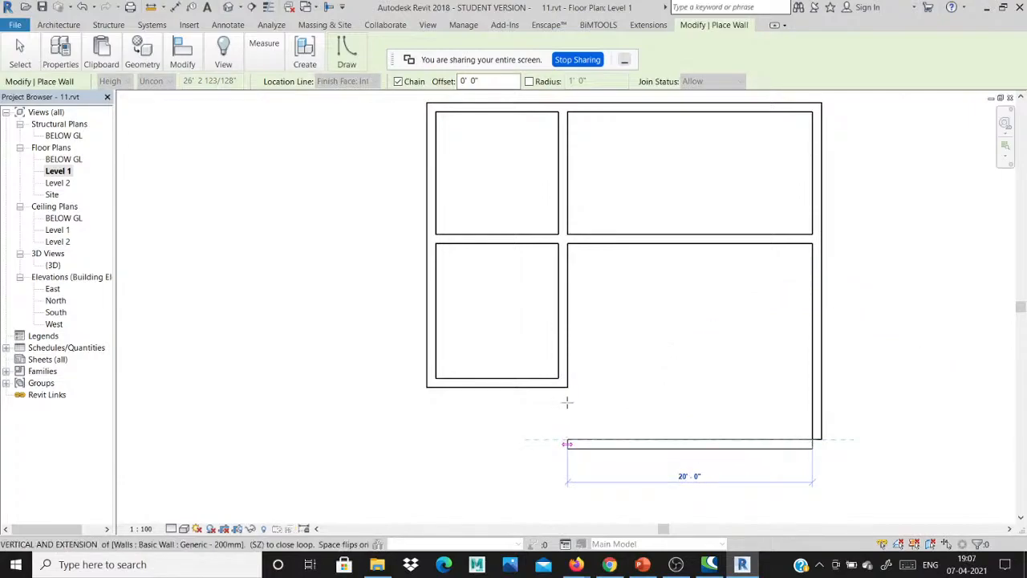
left_click(564, 401)
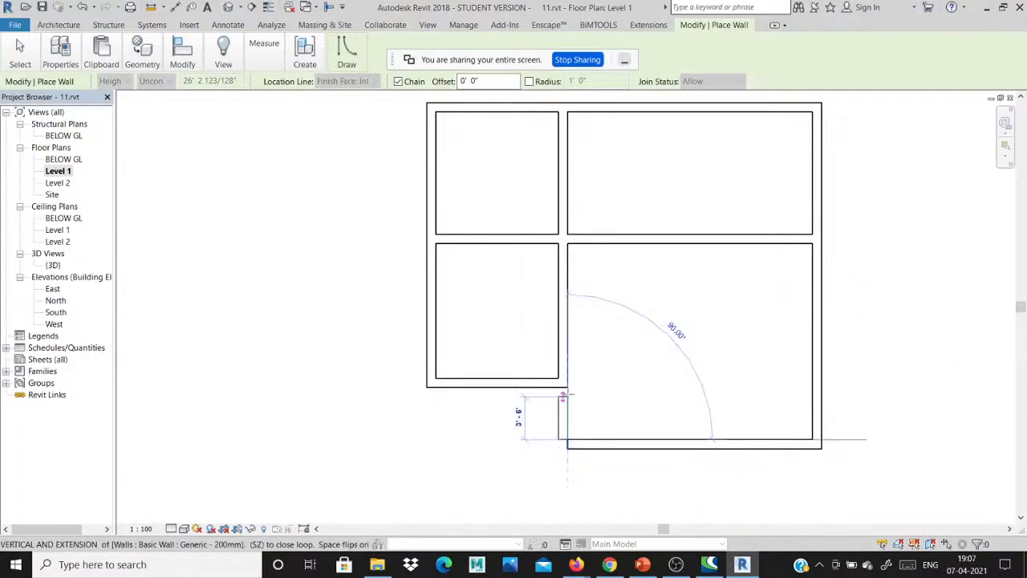
left_click(565, 388)
scroll(470, 264, "down", 2)
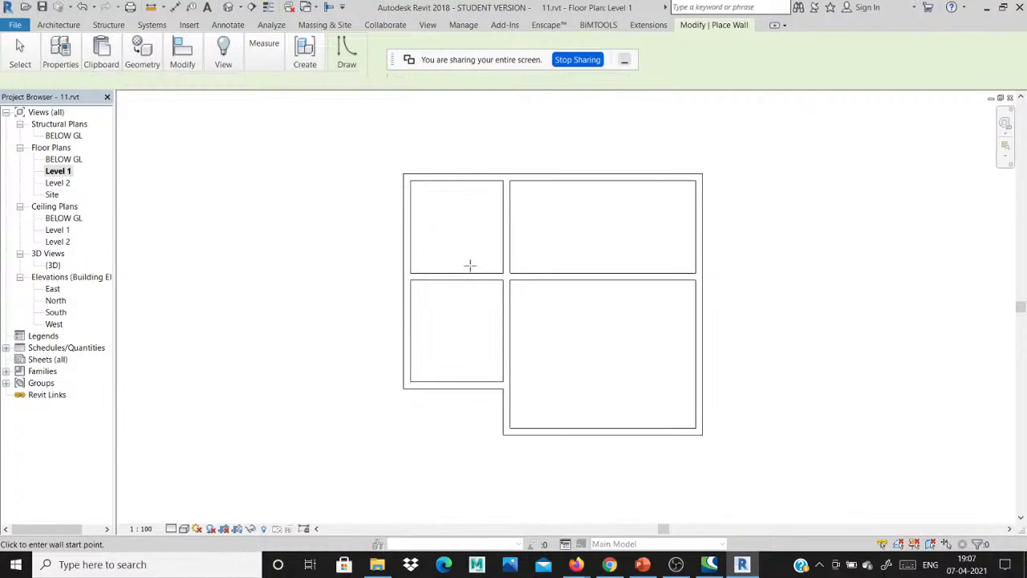
scroll(470, 264, "up", 2)
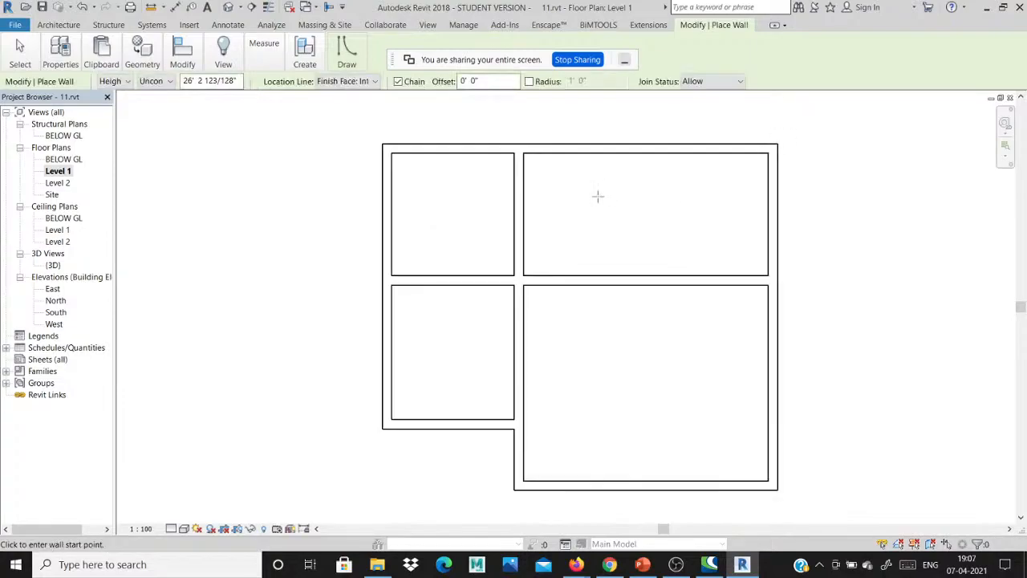
scroll(422, 193, "down", 1)
scroll(416, 281, "down", 2)
scroll(506, 322, "up", 2)
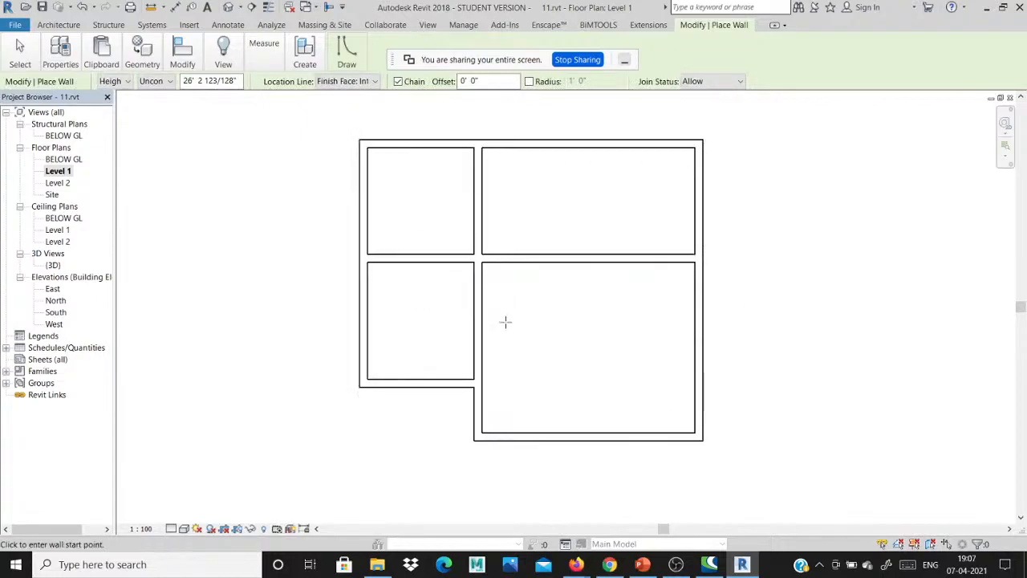
scroll(506, 322, "up", 1)
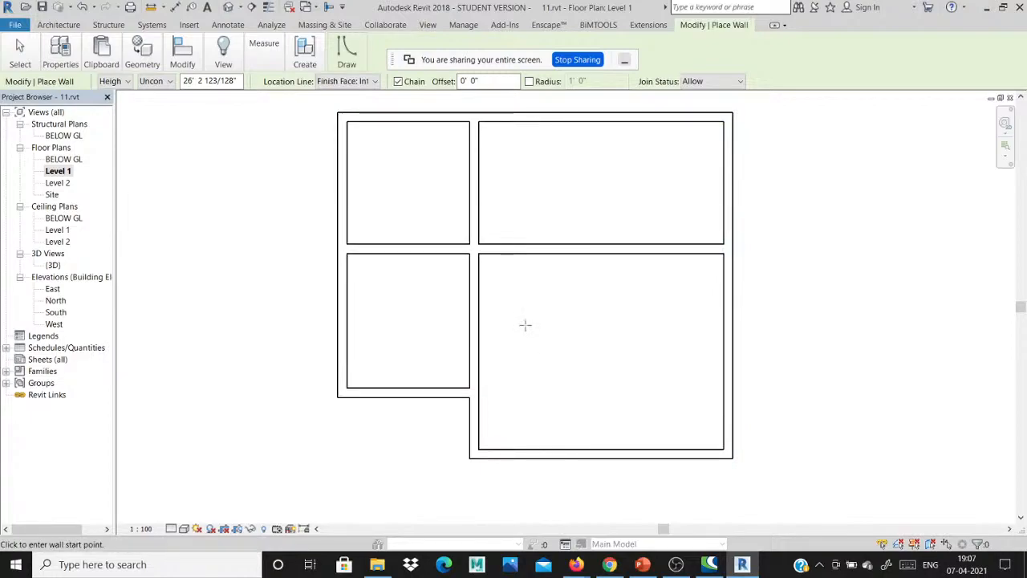
scroll(428, 406, "down", 2)
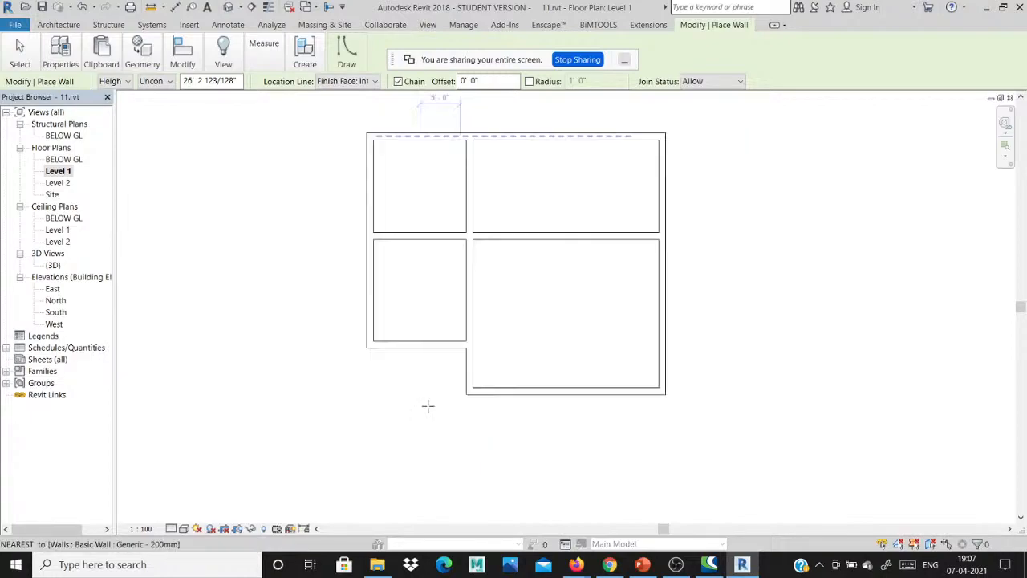
- Draw a 20' wall straight down from the lower-left outer corner of the left column of rooms
scroll(428, 405, "up", 2)
left_click(366, 346)
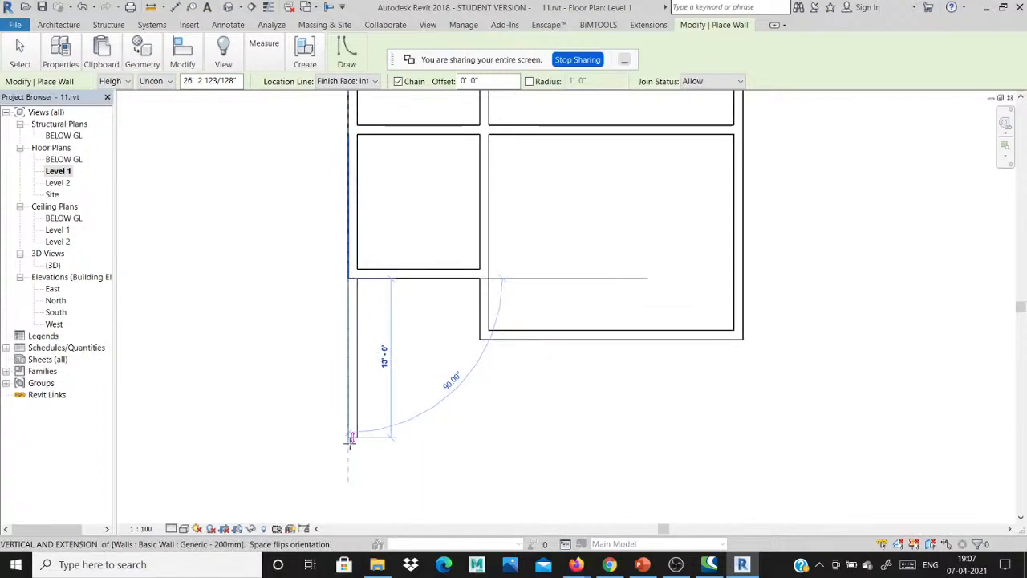
scroll(351, 440, "down", 2)
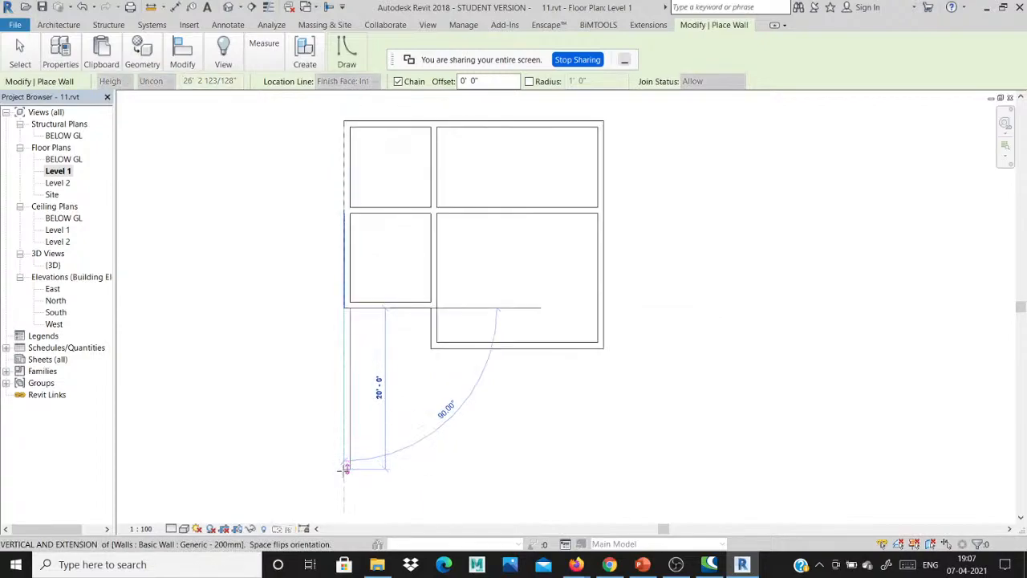
left_click(346, 469)
scroll(345, 471, "up", 1)
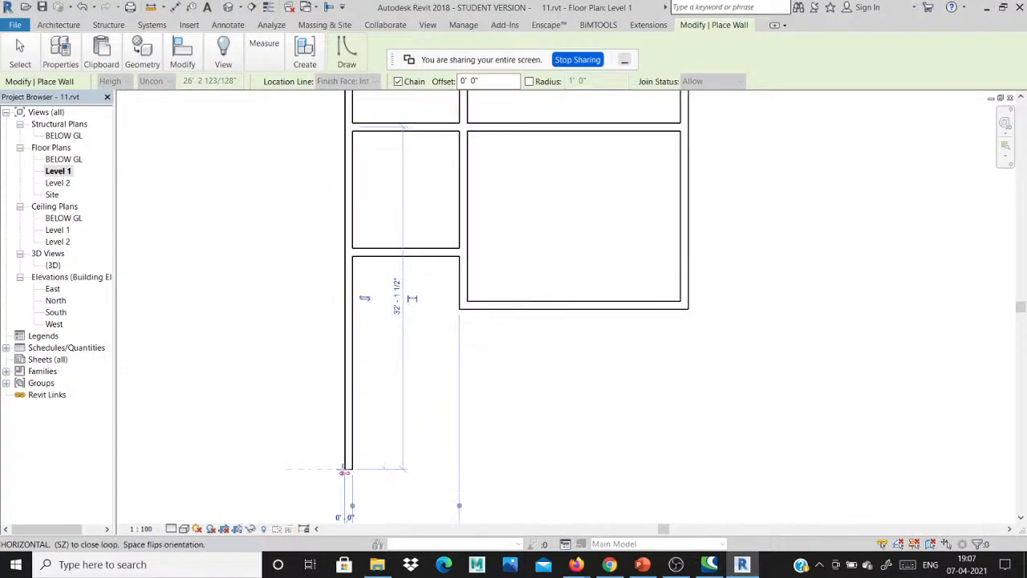
key("Escape")
- Set the location line to Finish Face: Exterior and draw a 10' lower wall and a right wall enclosing the fifth room
left_click(357, 81)
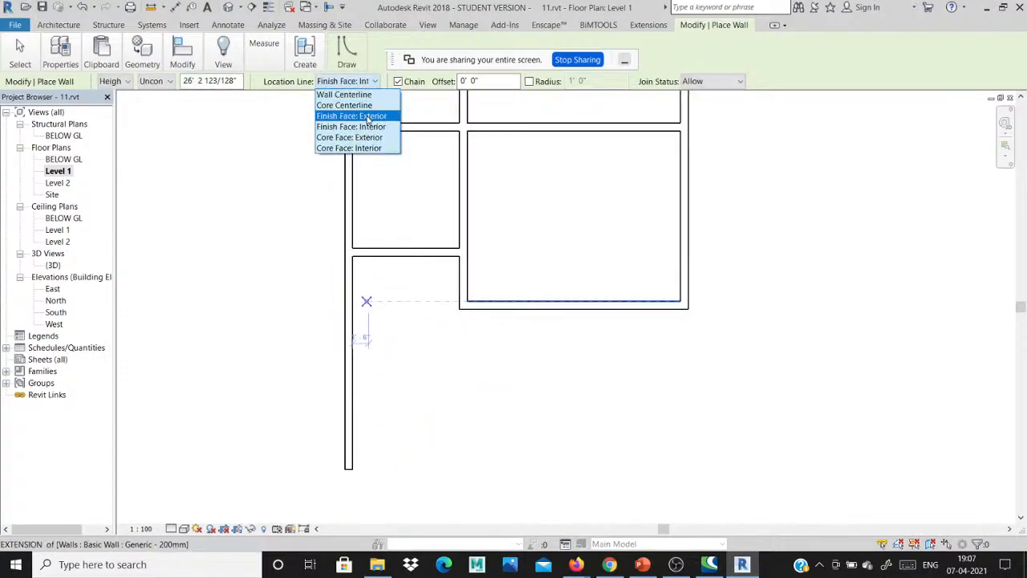
left_click(368, 117)
left_click(349, 469)
left_click(459, 469)
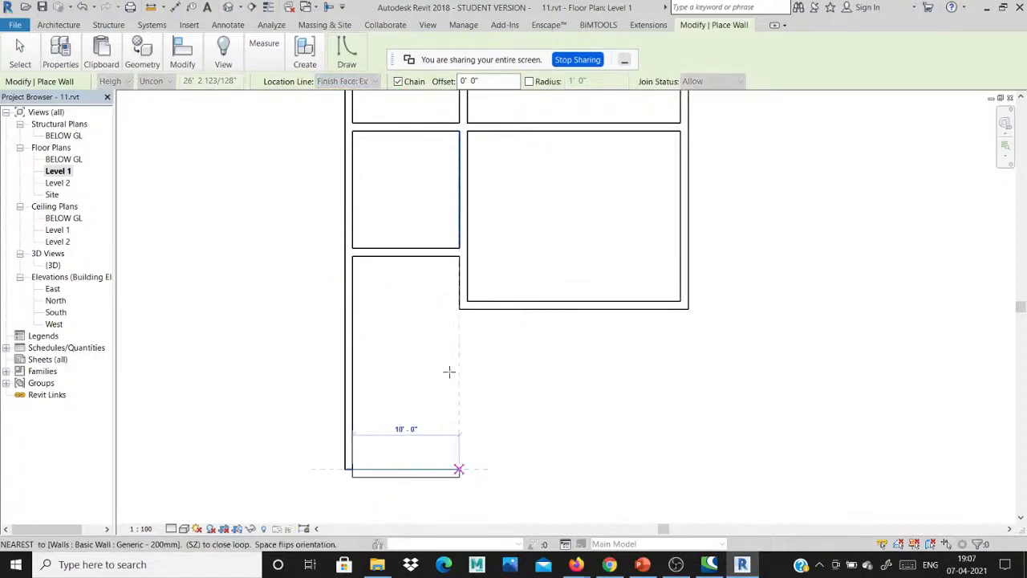
left_click(463, 320)
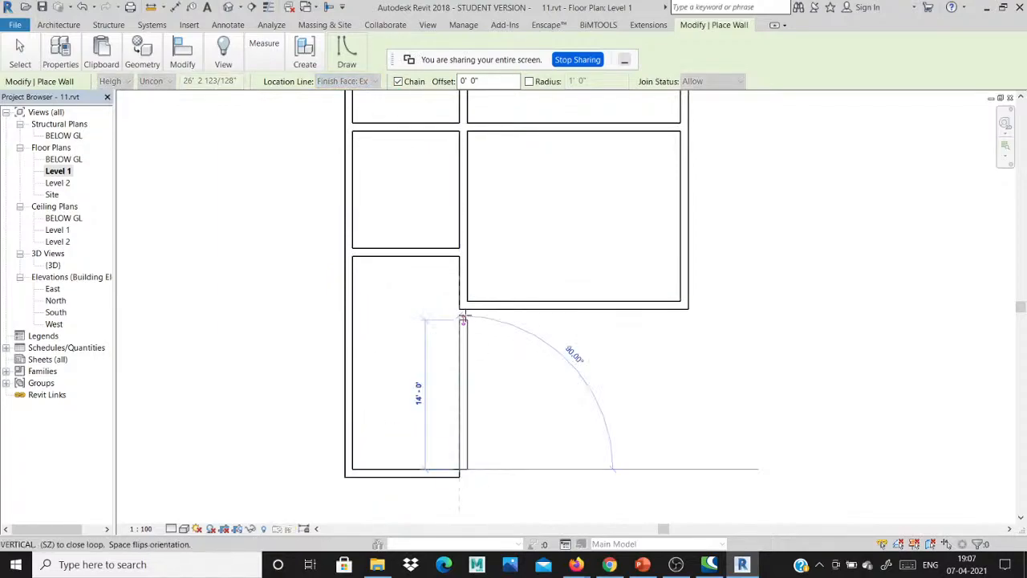
left_click(460, 310)
key("Escape")
key("Escape")
scroll(331, 403, "down", 2)
scroll(252, 225, "up", 1)
scroll(256, 228, "down", 2)
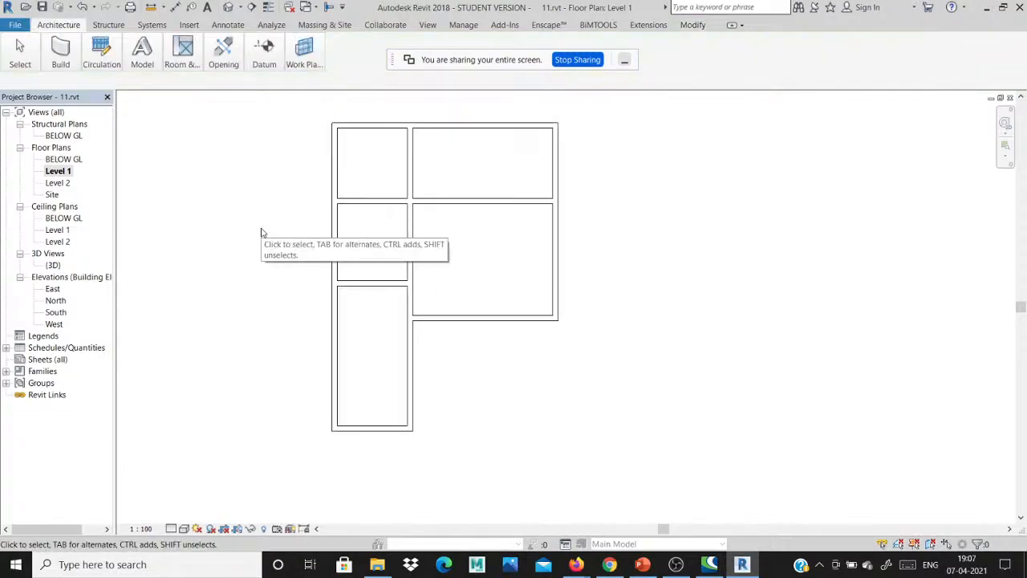
scroll(260, 172, "up", 1)
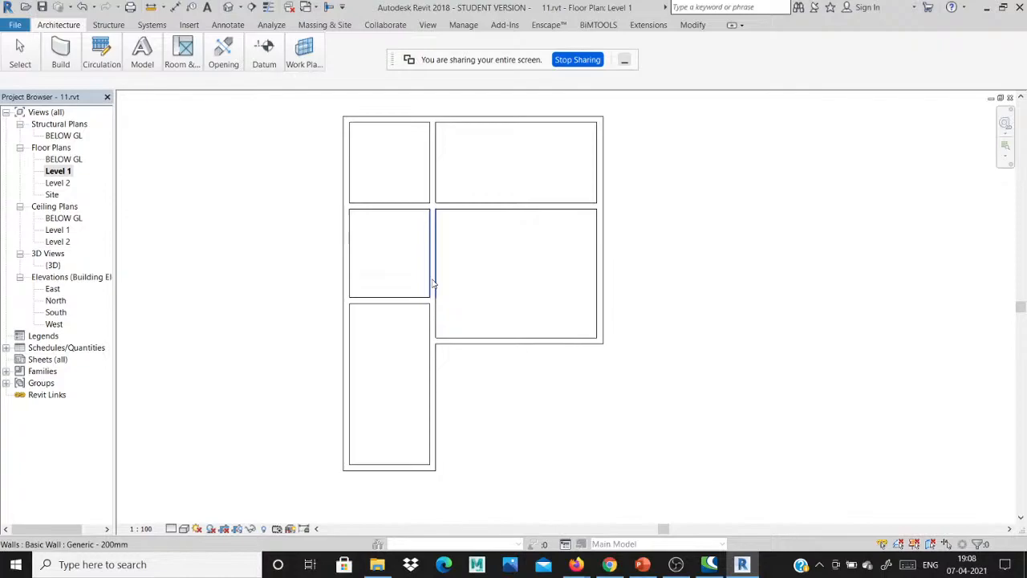
scroll(403, 249, "down", 2)
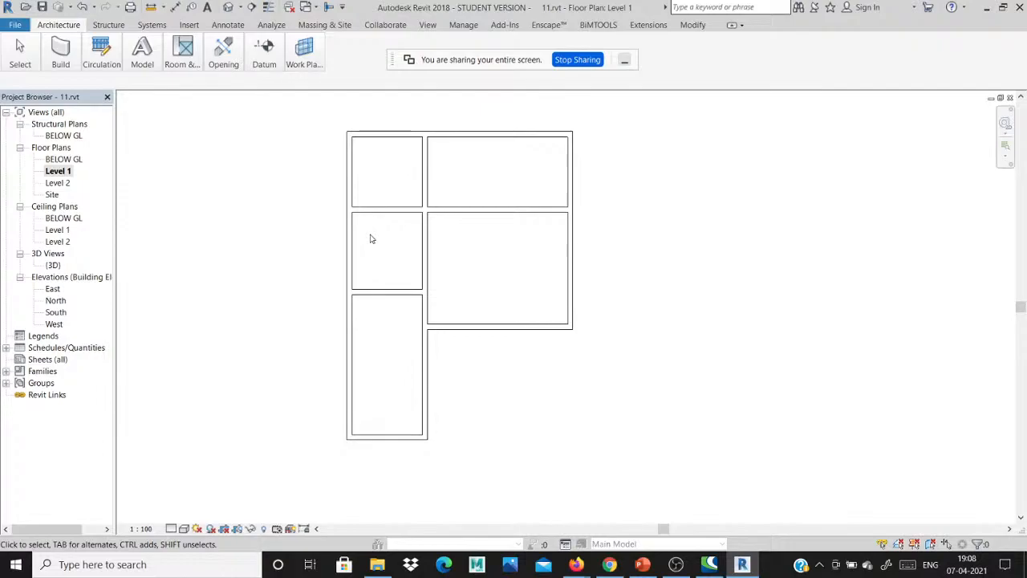
- Draw a vertical grid line along the centre of the left exterior wall, from the upper-left corner to below the plan
mouse_move(64, 59)
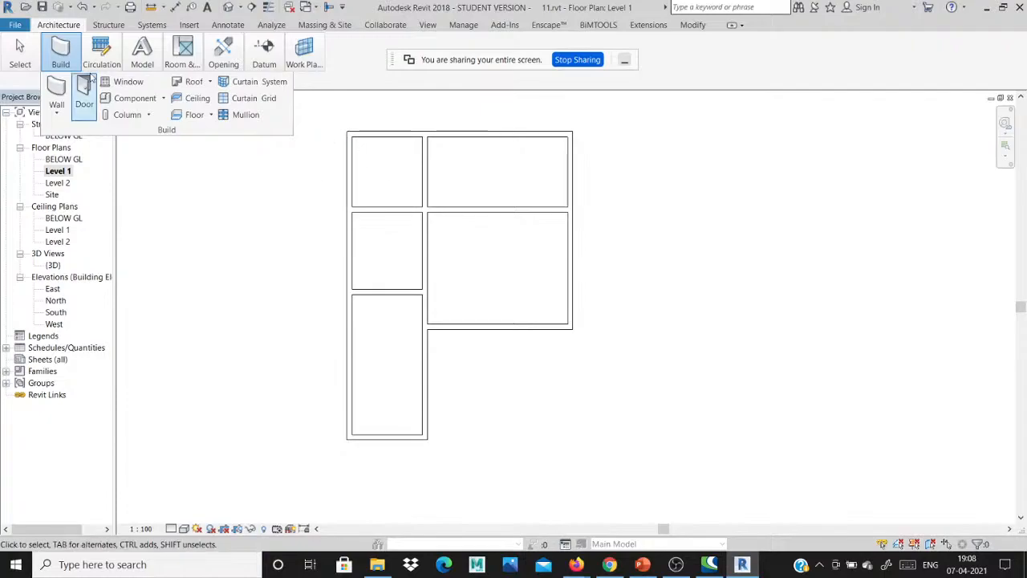
mouse_move(267, 49)
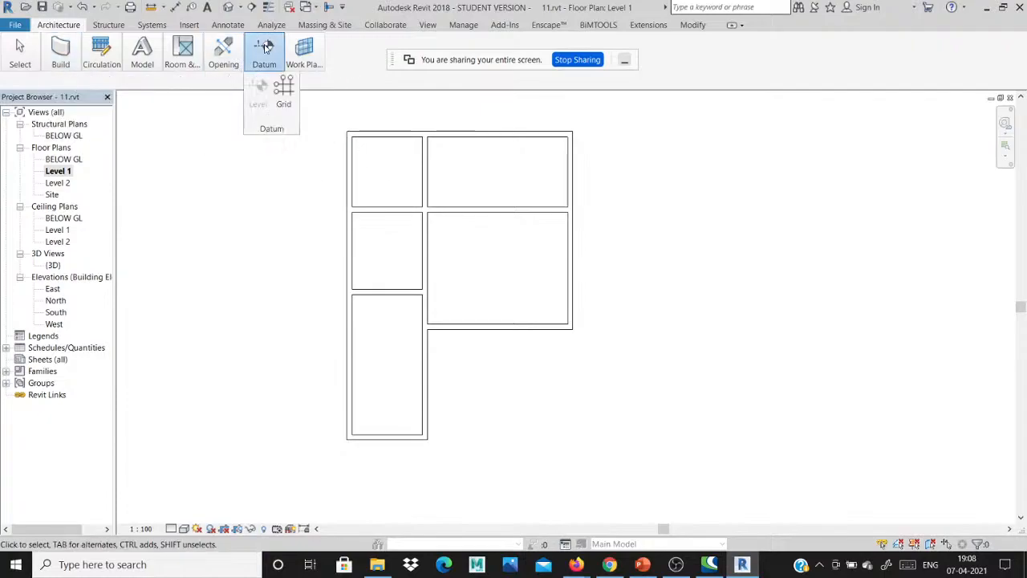
left_click(284, 88)
scroll(349, 133, "up", 2)
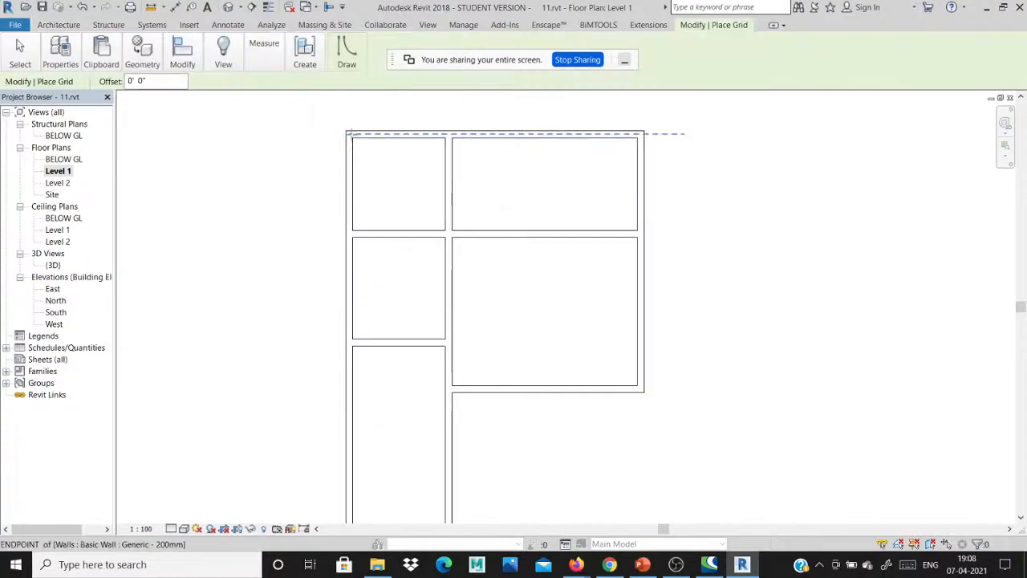
scroll(349, 133, "up", 1)
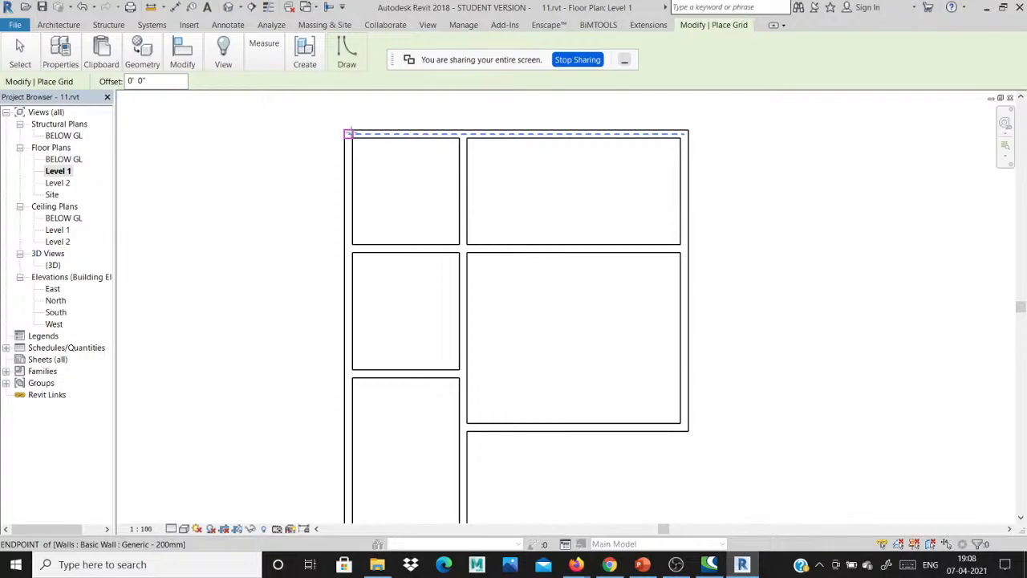
scroll(349, 134, "down", 1)
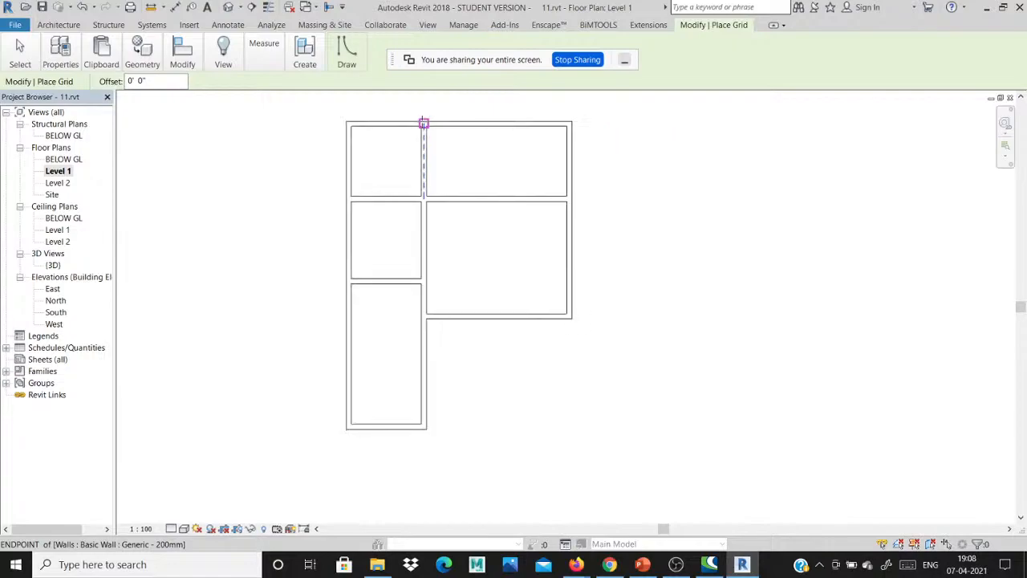
scroll(345, 120, "up", 1)
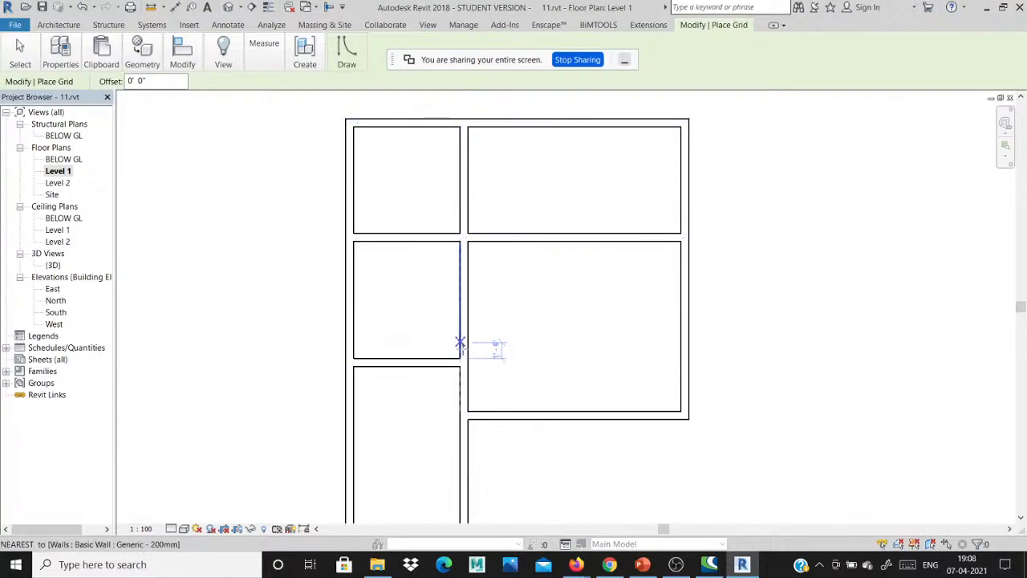
scroll(391, 206, "down", 2)
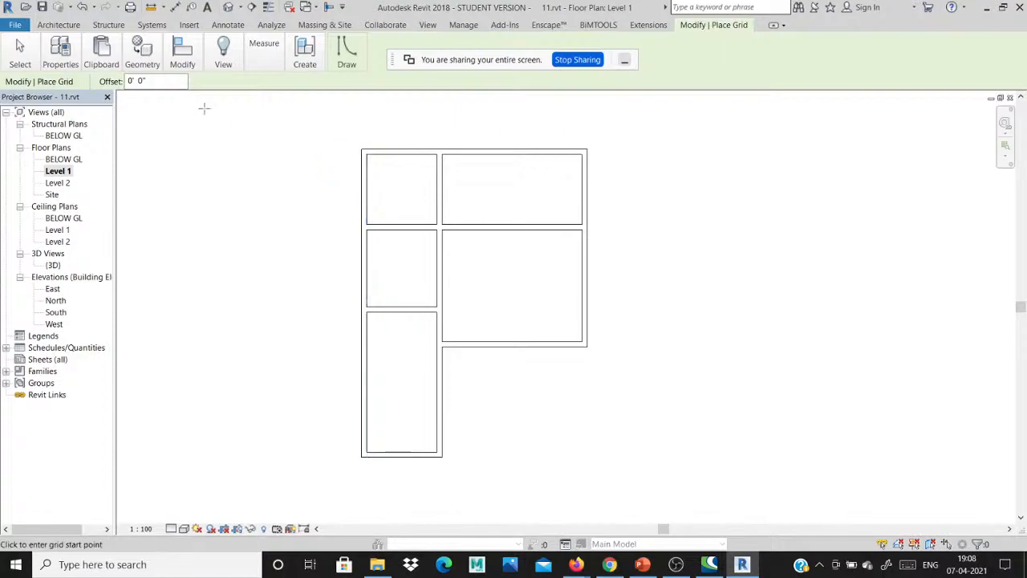
scroll(339, 179, "up", 1)
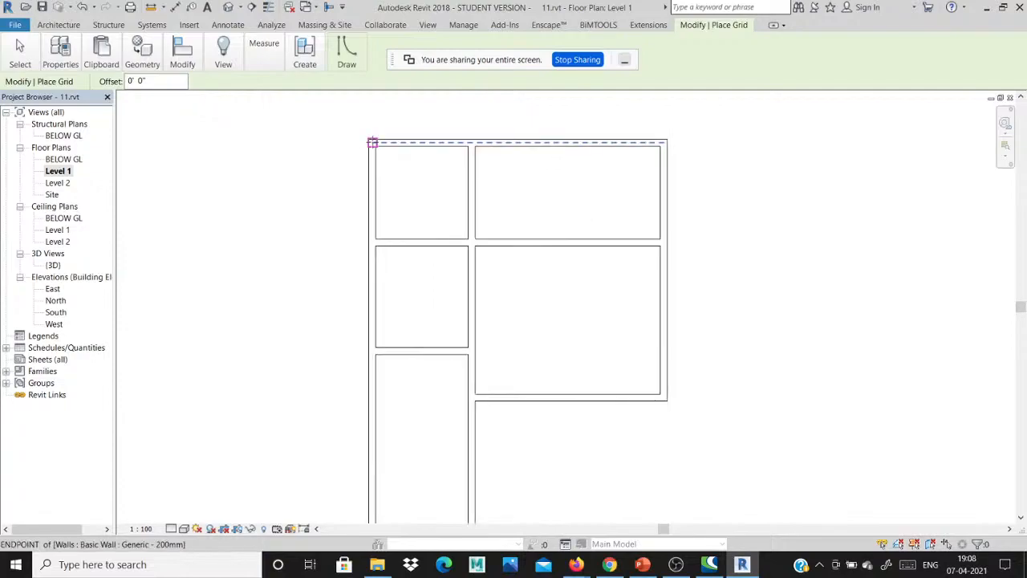
left_click(373, 143)
scroll(361, 184, "down", 2)
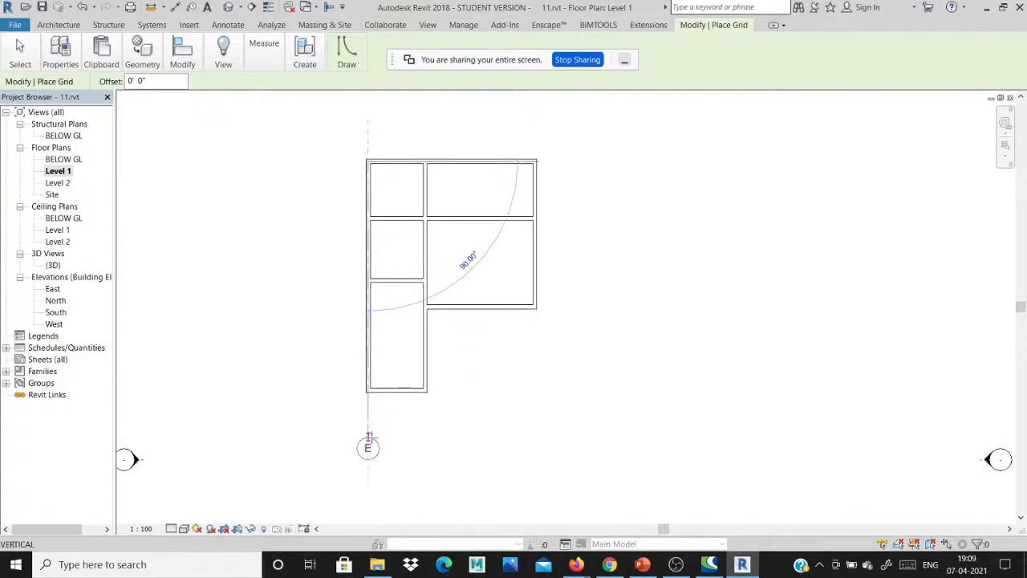
left_click(369, 437)
- Draw a second vertical grid line along the centre of the wall between the left and right rooms, extending below the plan
scroll(394, 241, "up", 1)
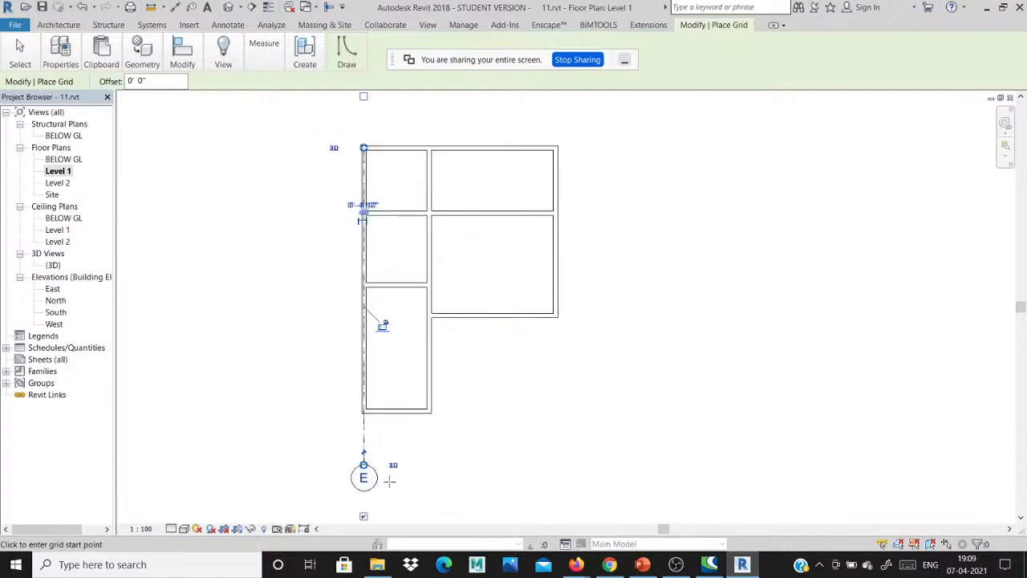
scroll(423, 161, "up", 2)
left_click(430, 149)
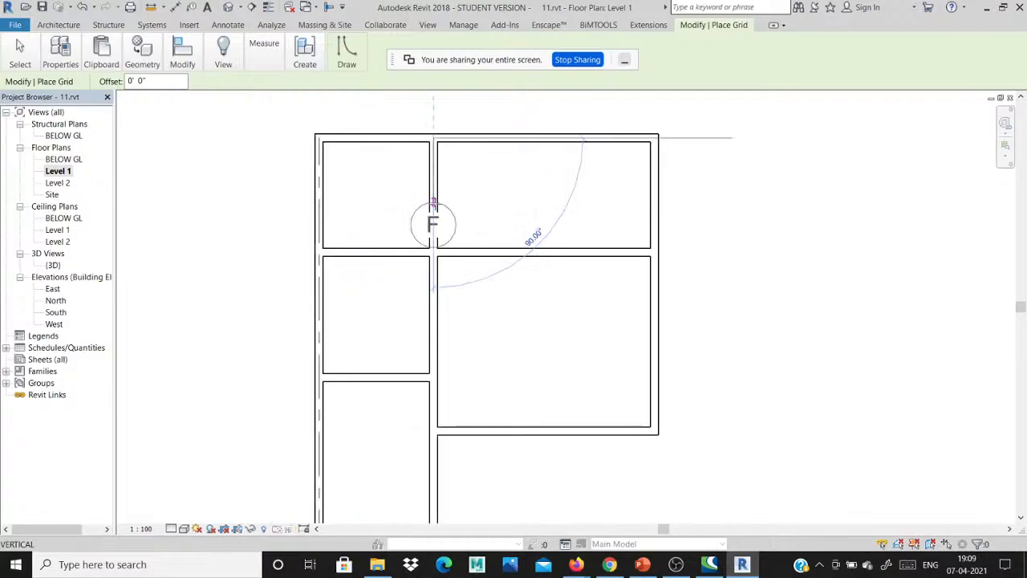
scroll(433, 205, "down", 2)
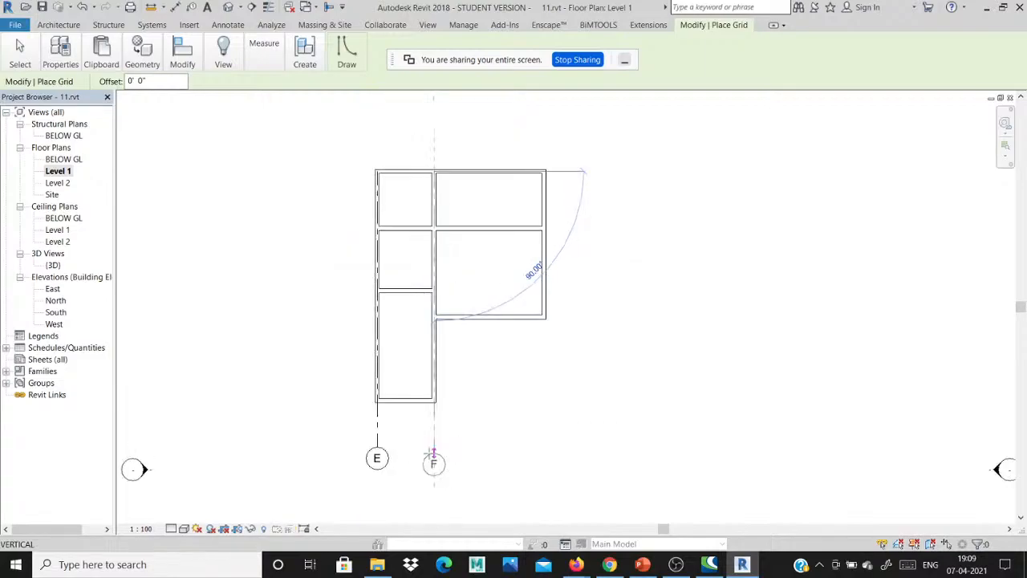
left_click(433, 456)
- Draw a third vertical grid line along the right exterior wall, ending below the plan near the other grid bubbles
scroll(545, 172, "up", 2)
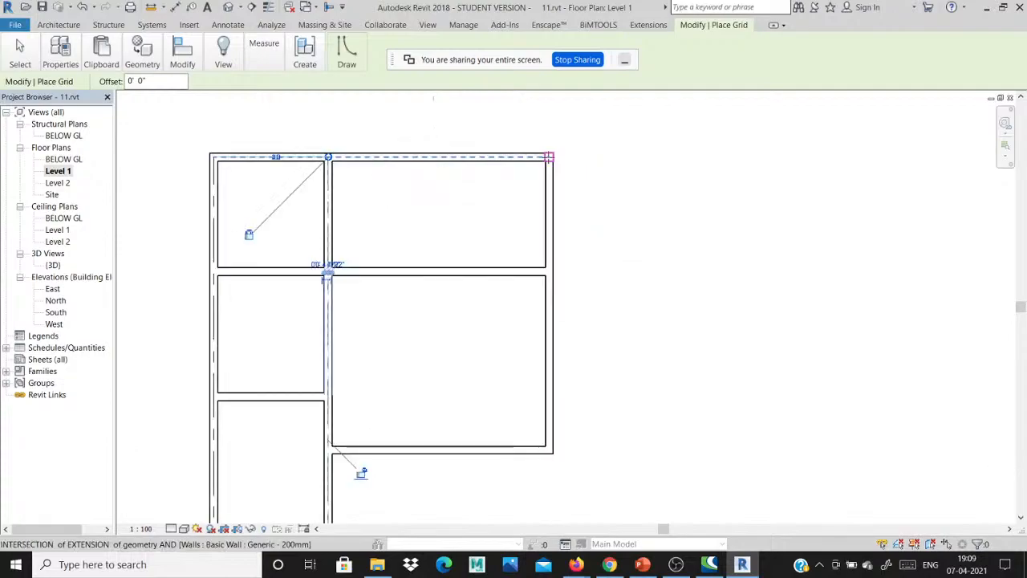
left_click(549, 156)
scroll(550, 288, "down", 2)
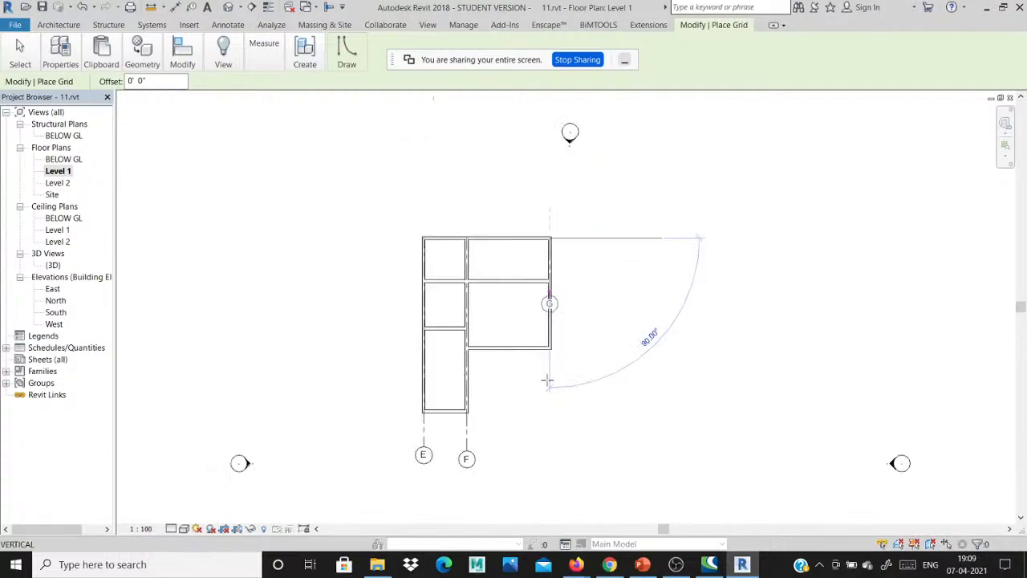
left_click(549, 447)
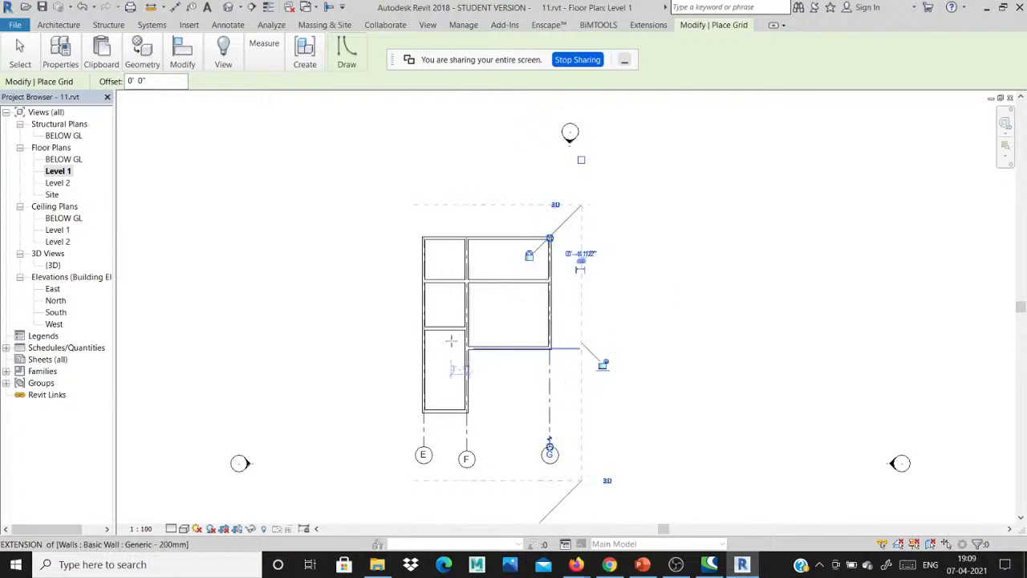
scroll(438, 301, "up", 2)
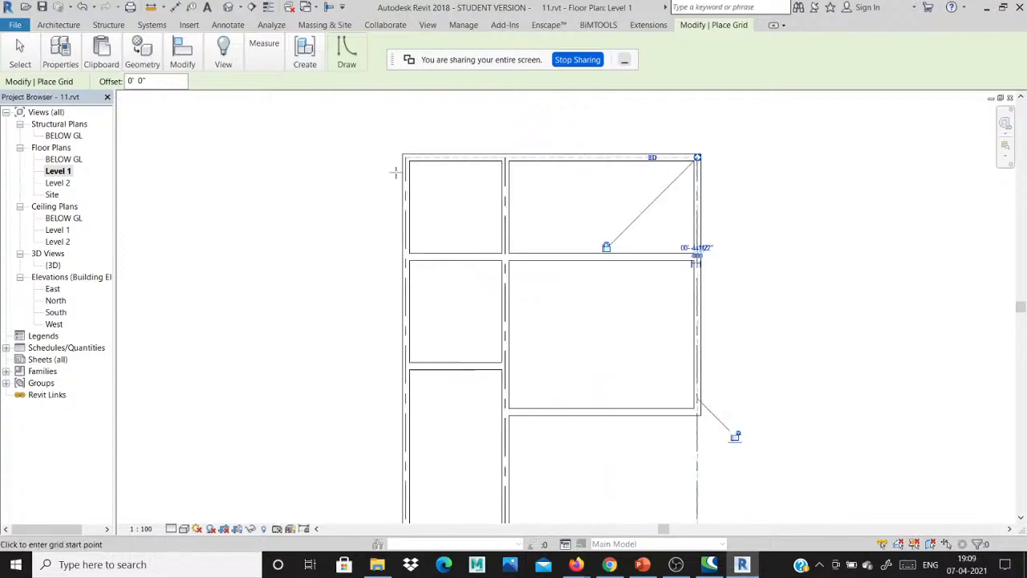
key("Escape")
- Extend the aligned upper ends of the three vertical grid lines well above the top exterior wall
scroll(394, 253, "down", 3)
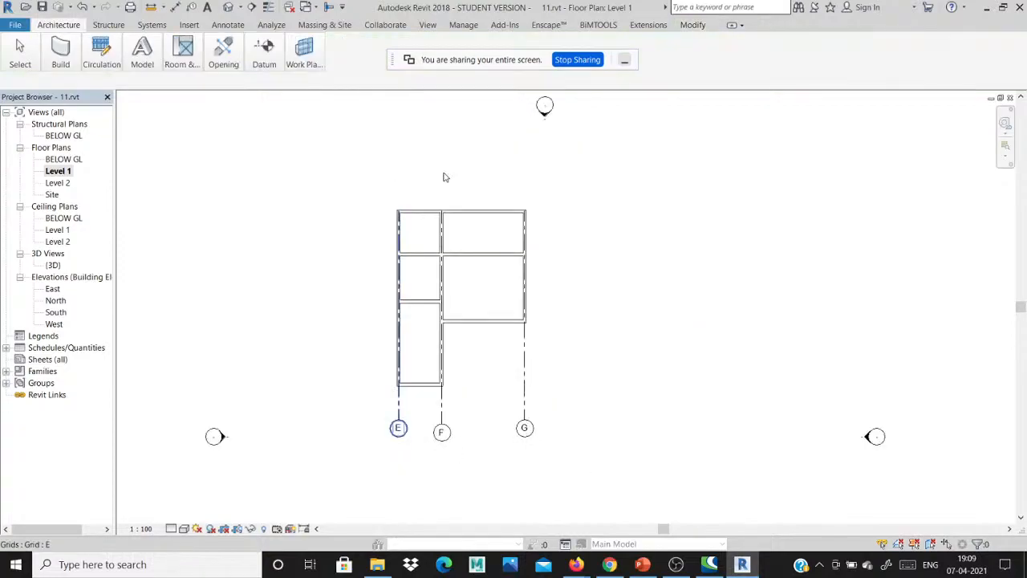
scroll(421, 192, "up", 2)
left_click(382, 229)
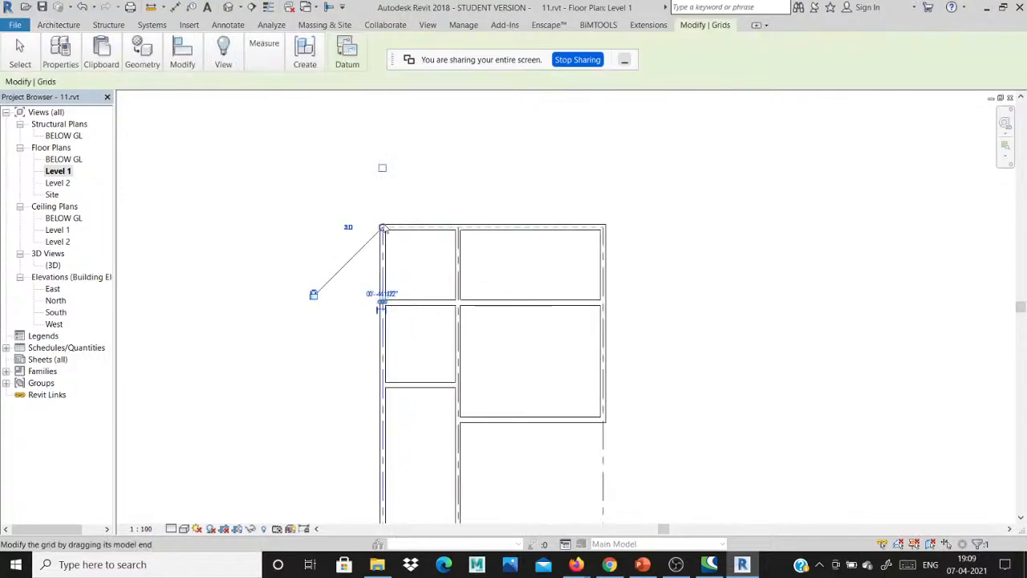
left_click_drag(382, 229, 374, 122)
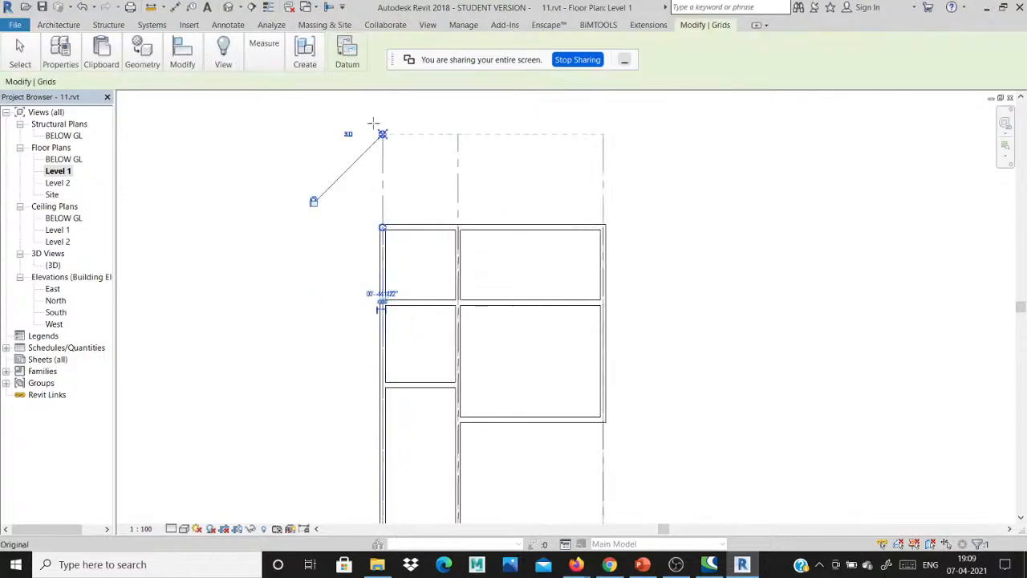
left_click(232, 125)
scroll(232, 124, "down", 2)
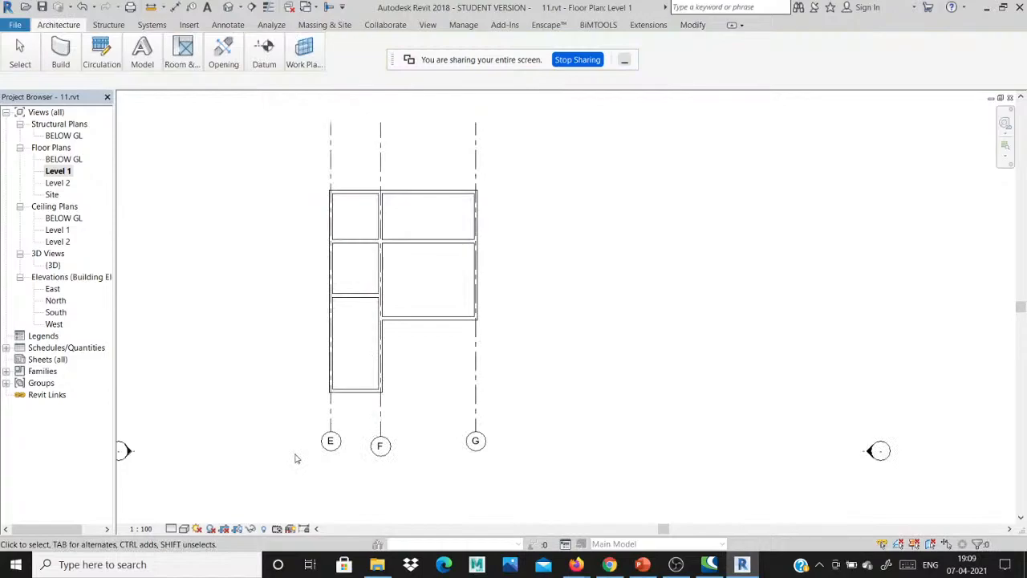
- Draw a horizontal grid line along the centre of the top exterior wall, extending past the right side of the plan
scroll(404, 232, "up", 1)
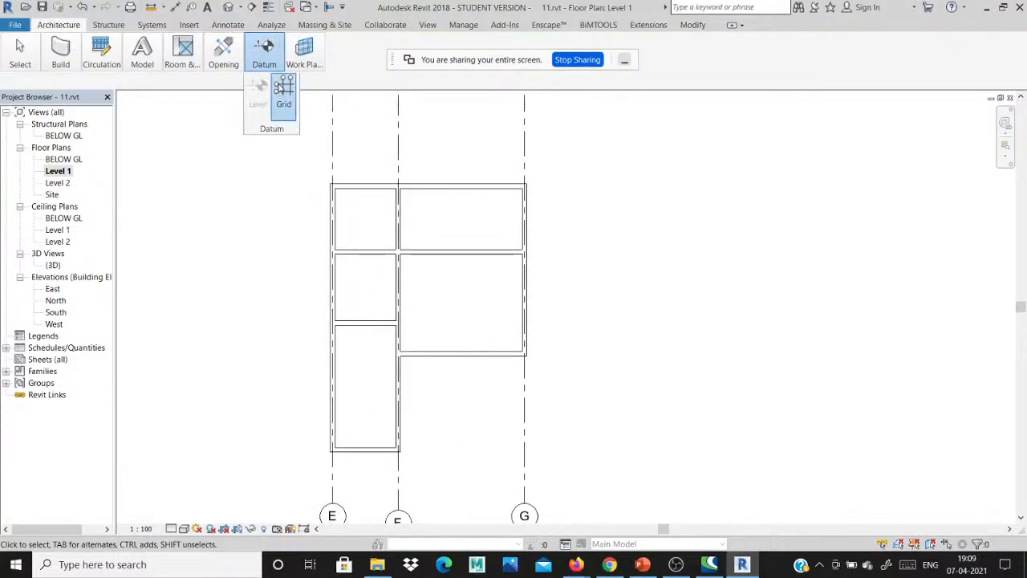
key("g")
key("r")
scroll(342, 183, "up", 3)
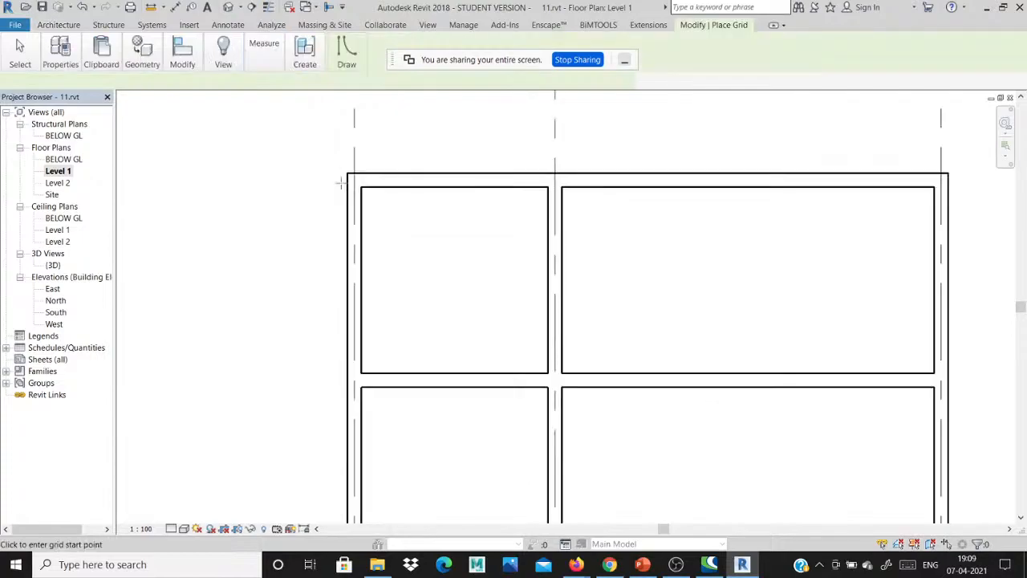
left_click(341, 183)
scroll(341, 183, "down", 3)
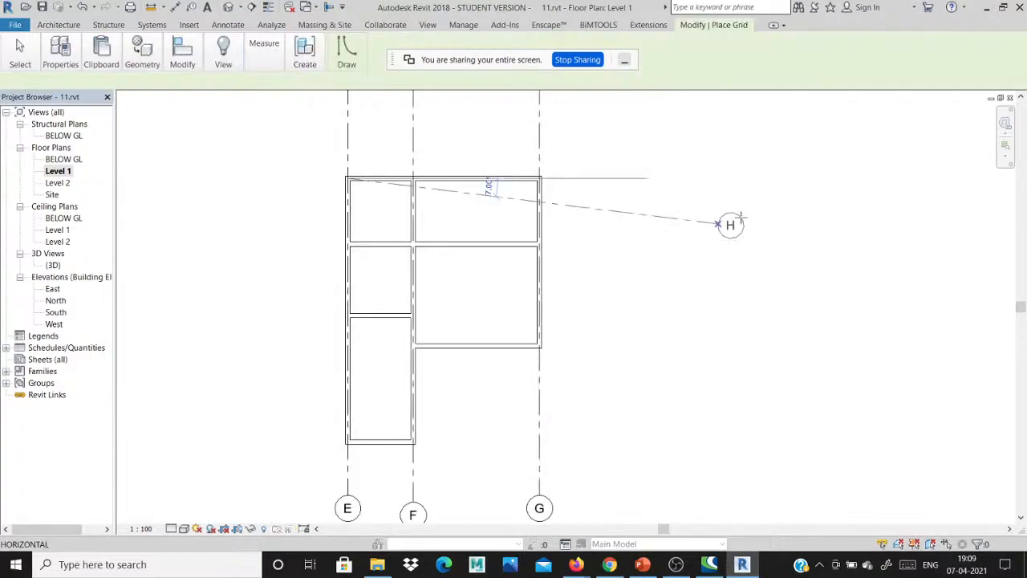
left_click(694, 180)
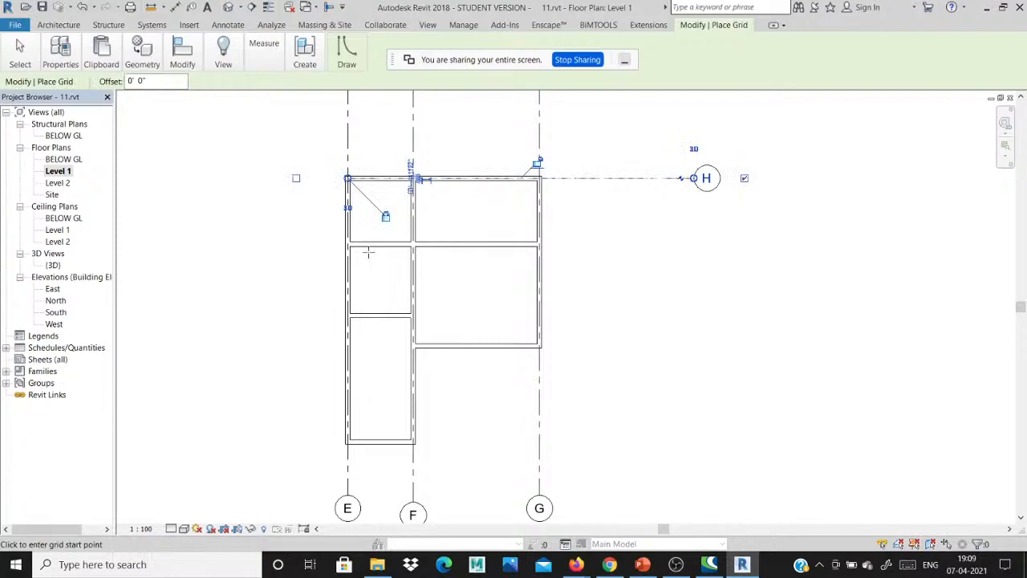
- Draw horizontal grid lines along the wall below the two upper rooms and the wall below the middle-left room, extending right of the plan
scroll(368, 252, "up", 2)
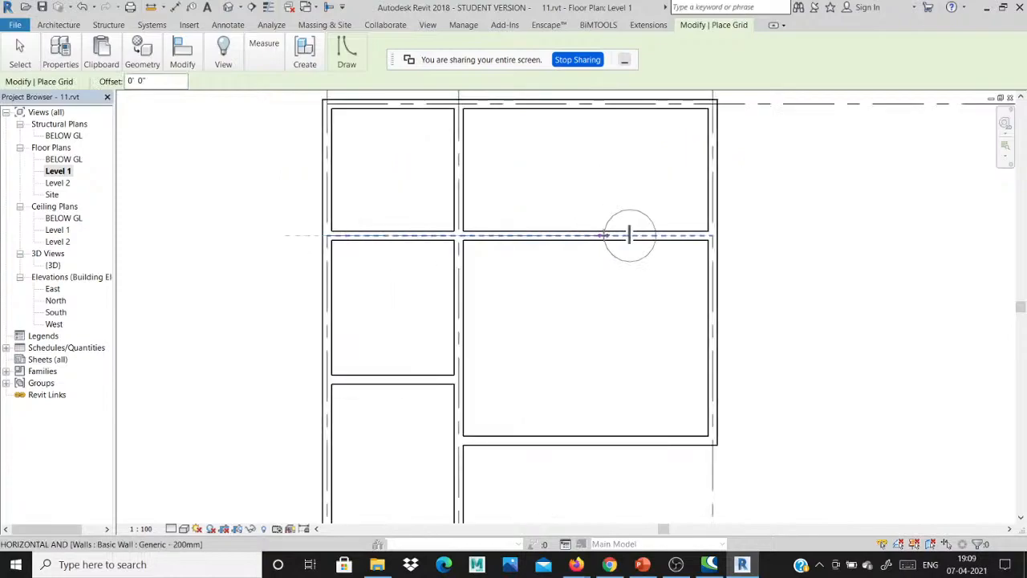
scroll(618, 233, "down", 1)
scroll(623, 234, "down", 1)
left_click(843, 235)
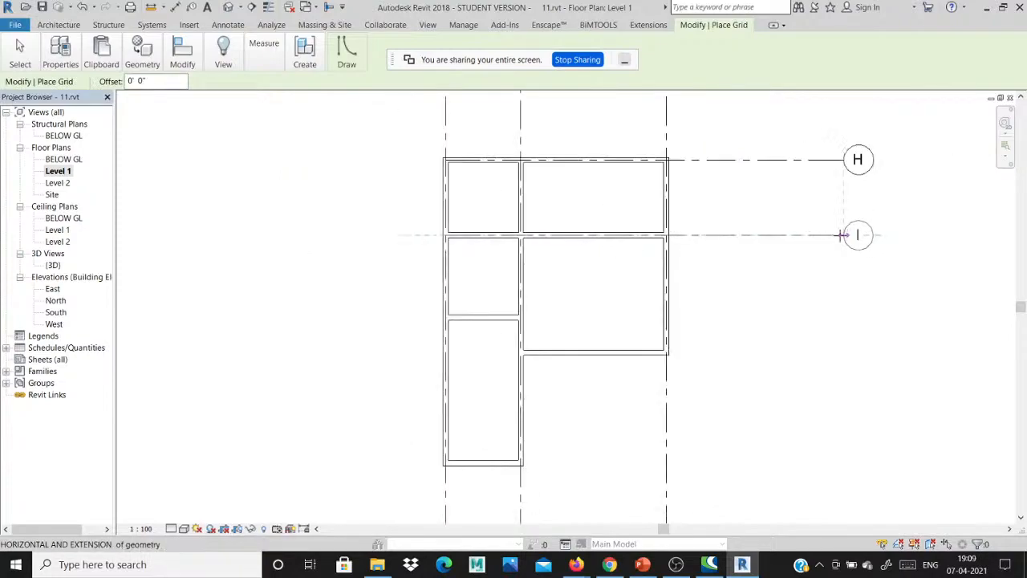
scroll(446, 317, "up", 1)
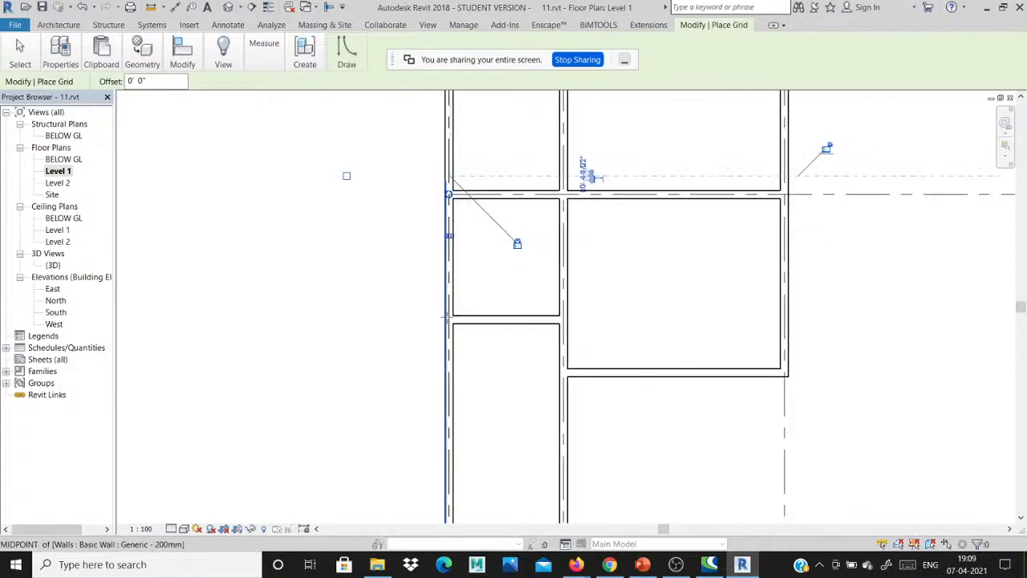
left_click(446, 318)
scroll(446, 317, "down", 1)
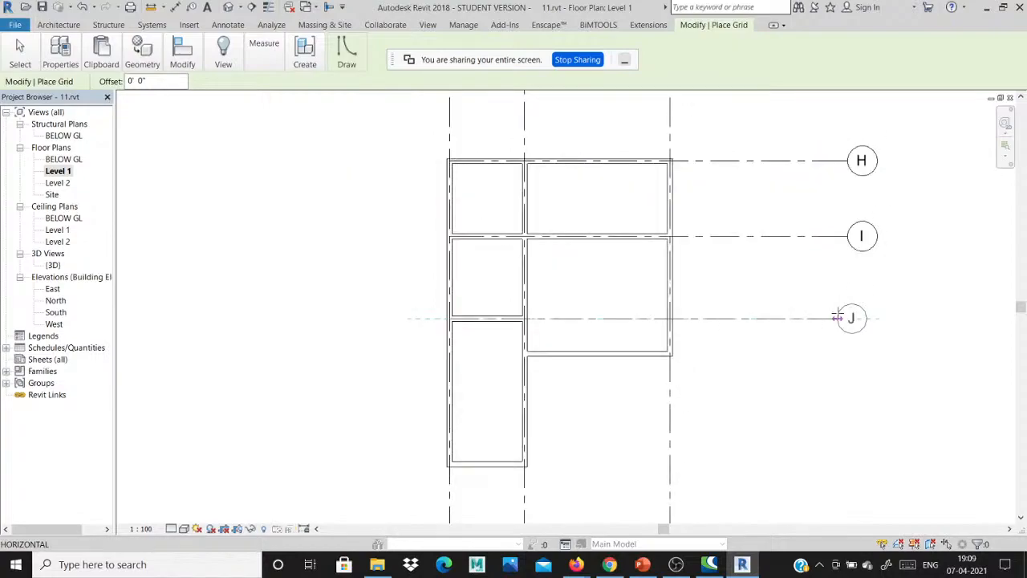
left_click(837, 318)
- Draw horizontal grid lines along the bottom walls of the lower-right and lower-left rooms, ending in line with the other horizontal grids
scroll(523, 321, "up", 2)
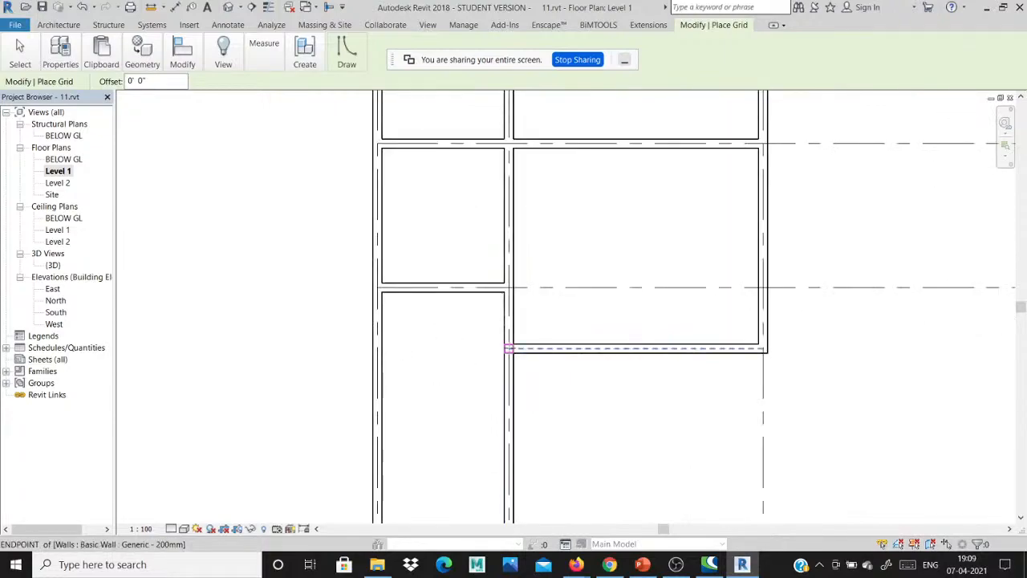
left_click(508, 348)
scroll(508, 349, "down", 2)
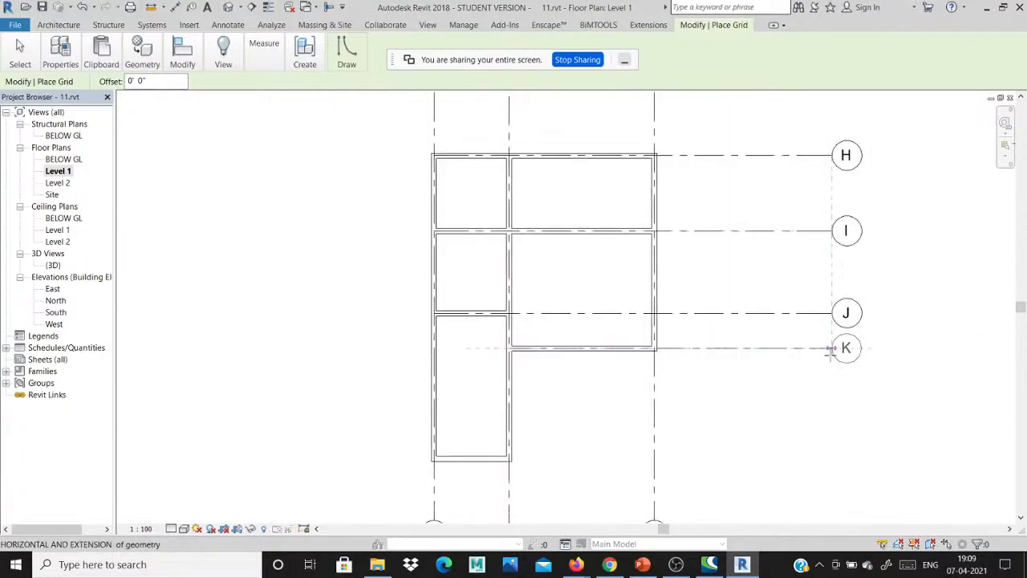
left_click(831, 351)
scroll(437, 458, "up", 2)
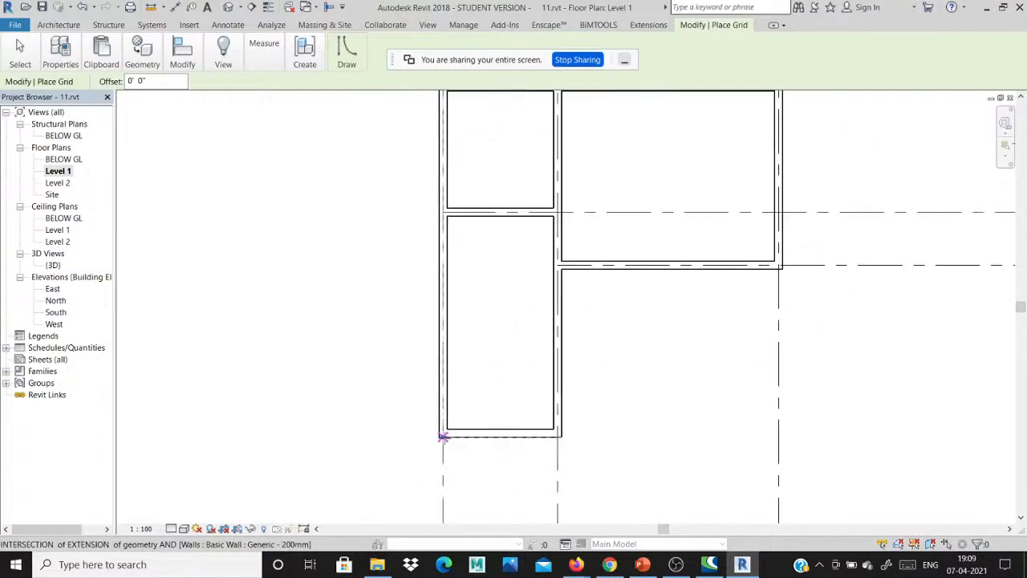
left_click(443, 437)
scroll(443, 438, "down", 2)
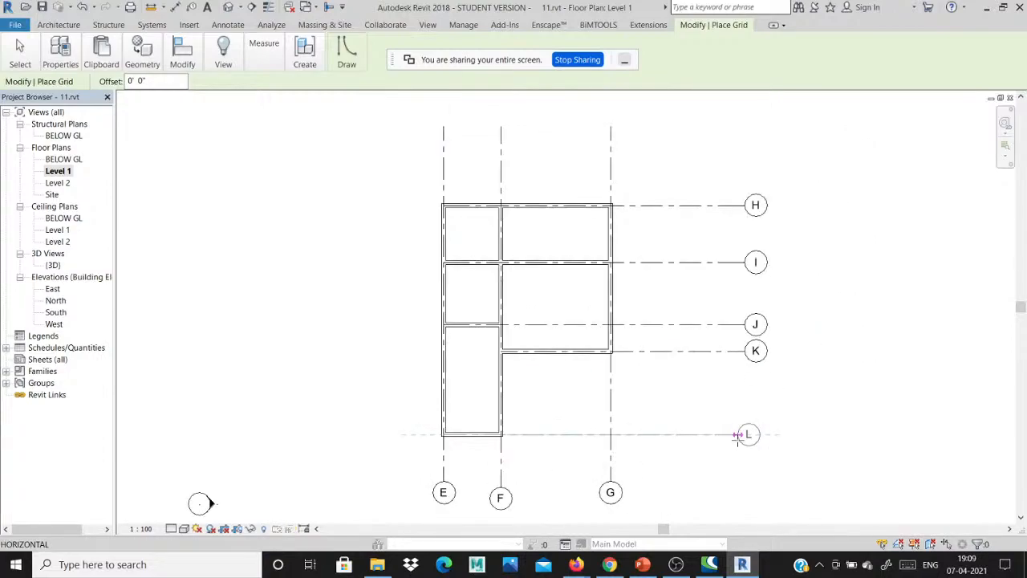
left_click(738, 436)
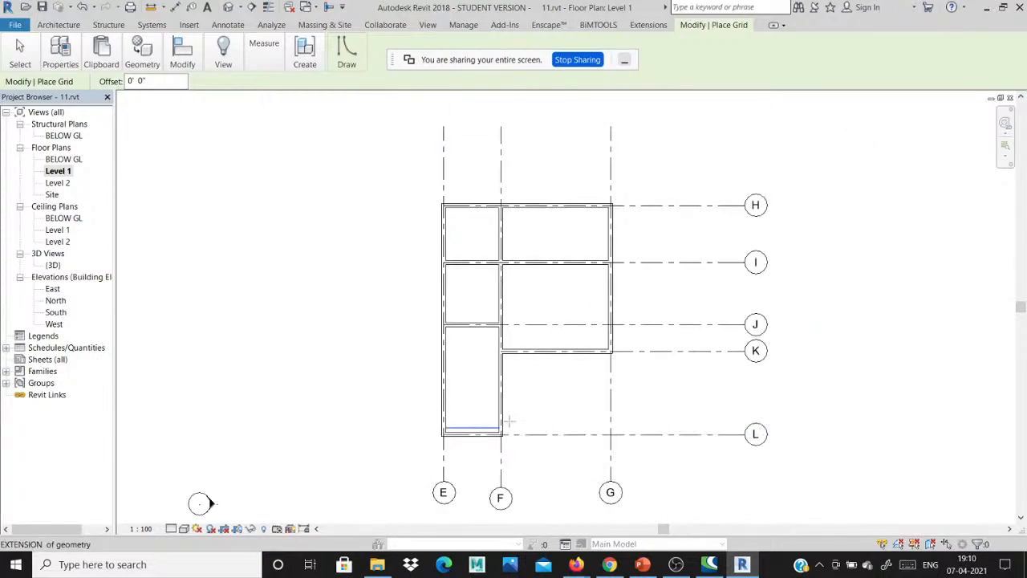
key("Escape")
- Extend the aligned left ends of the horizontal grid lines outward beyond the left exterior wall using the lowest grid
scroll(540, 466, "up", 1)
left_click(514, 424)
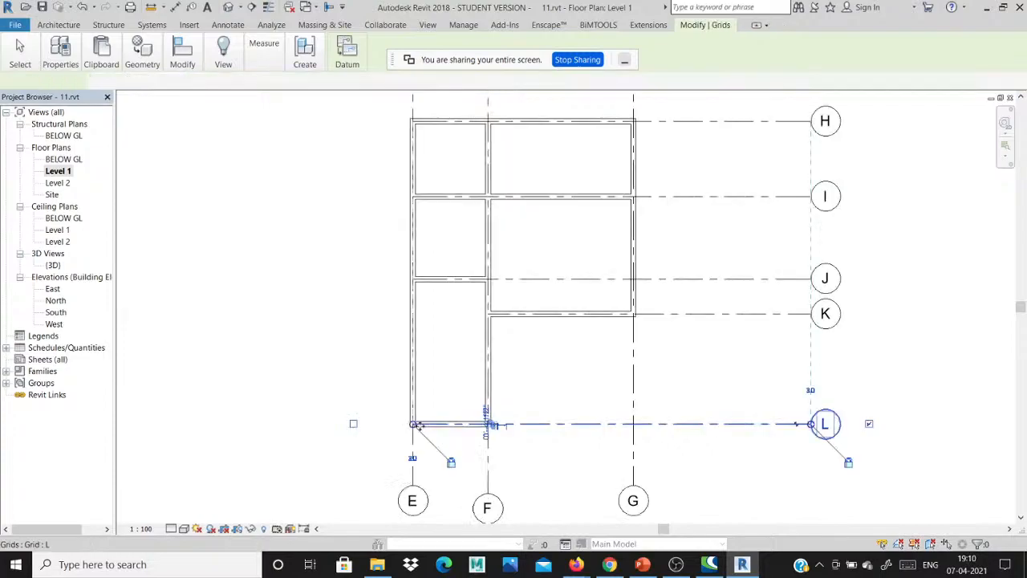
left_click_drag(414, 424, 252, 423)
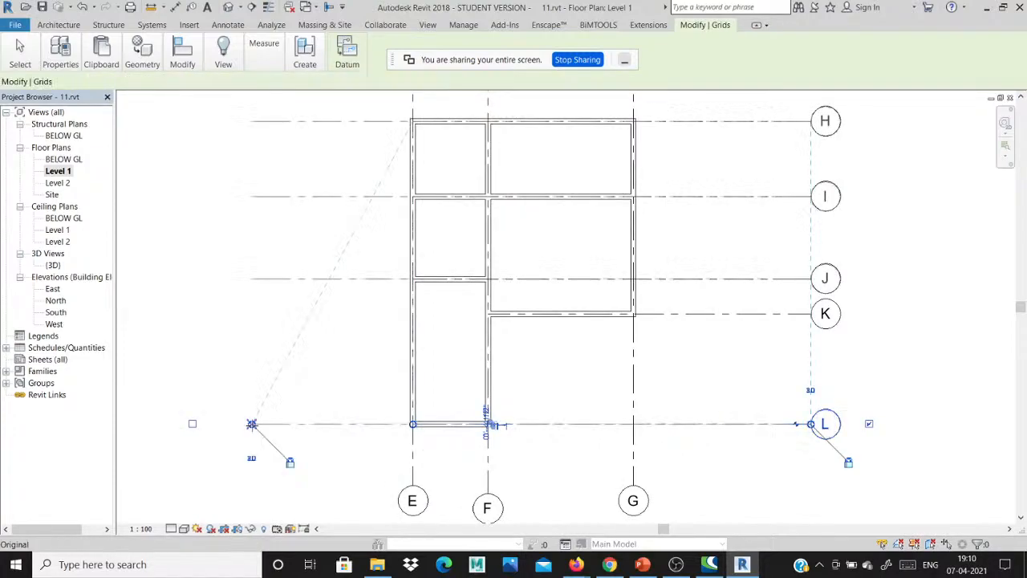
- Extend the left end of horizontal grid K beyond the left exterior wall, in line with the other horizontal grids
key("Escape")
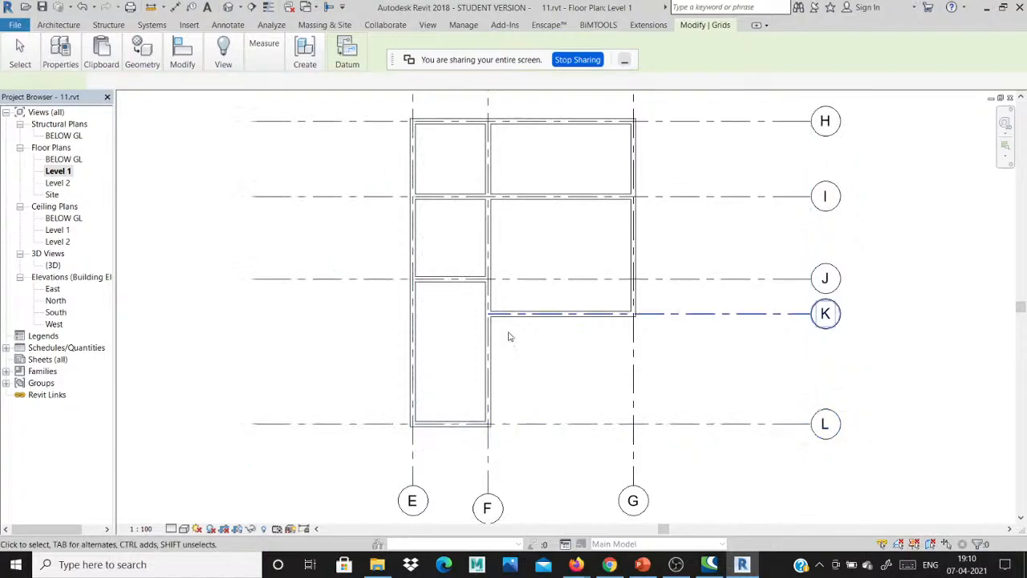
left_click(508, 336)
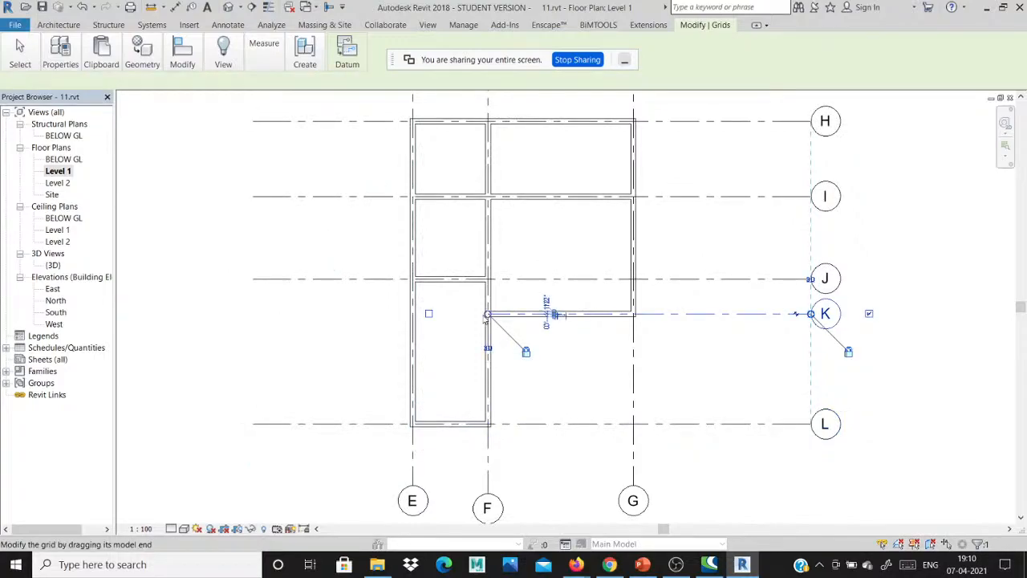
left_click_drag(487, 314, 246, 314)
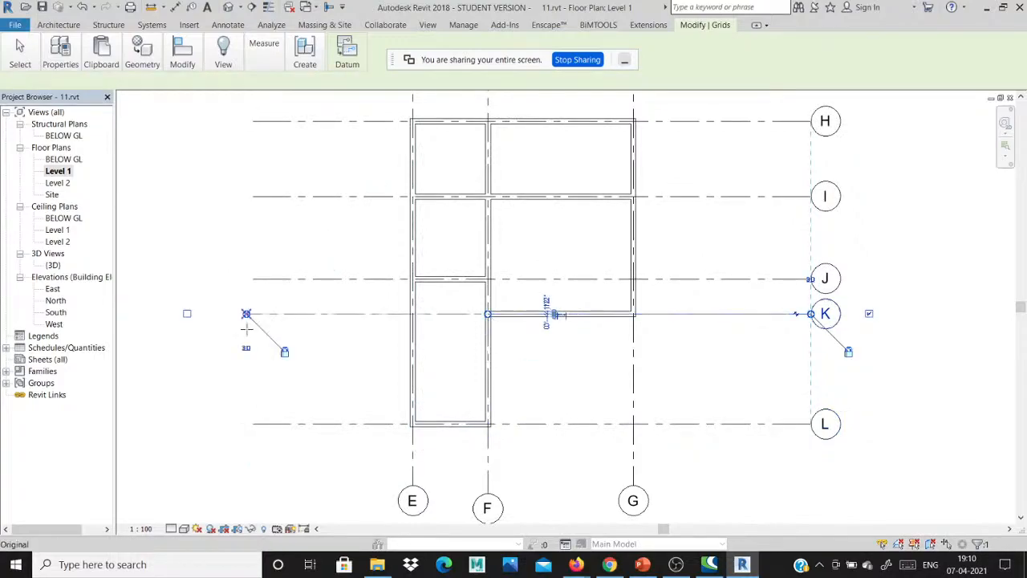
key("Escape")
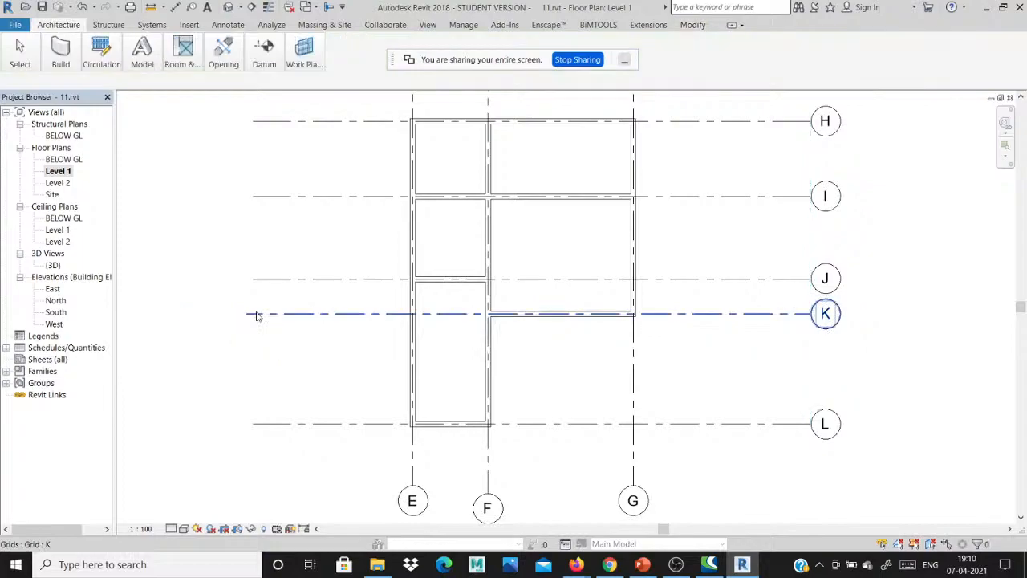
left_click(257, 315)
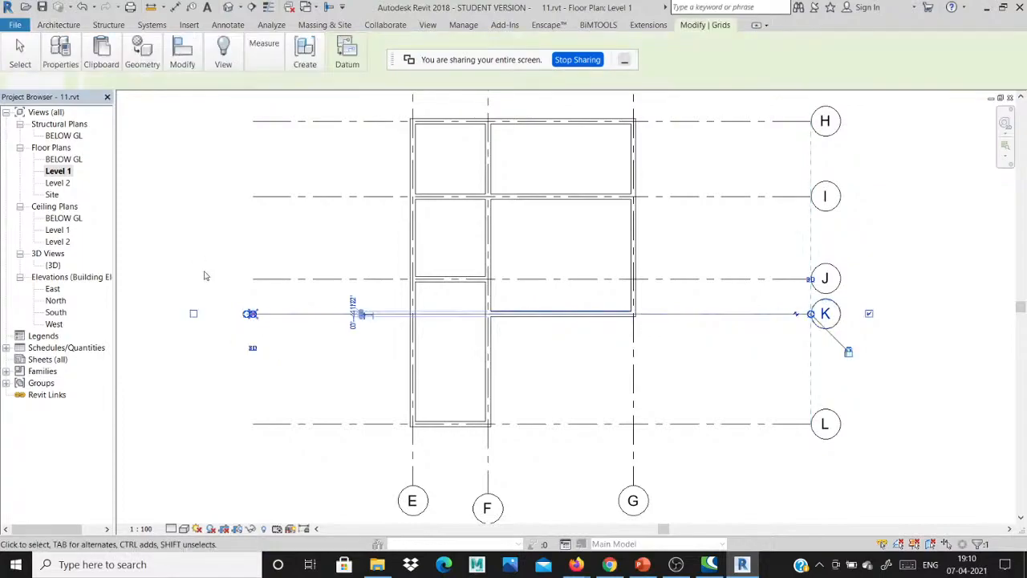
left_click(204, 275)
- Rename the vertical grid along the left exterior wall as A
scroll(229, 309, "down", 2)
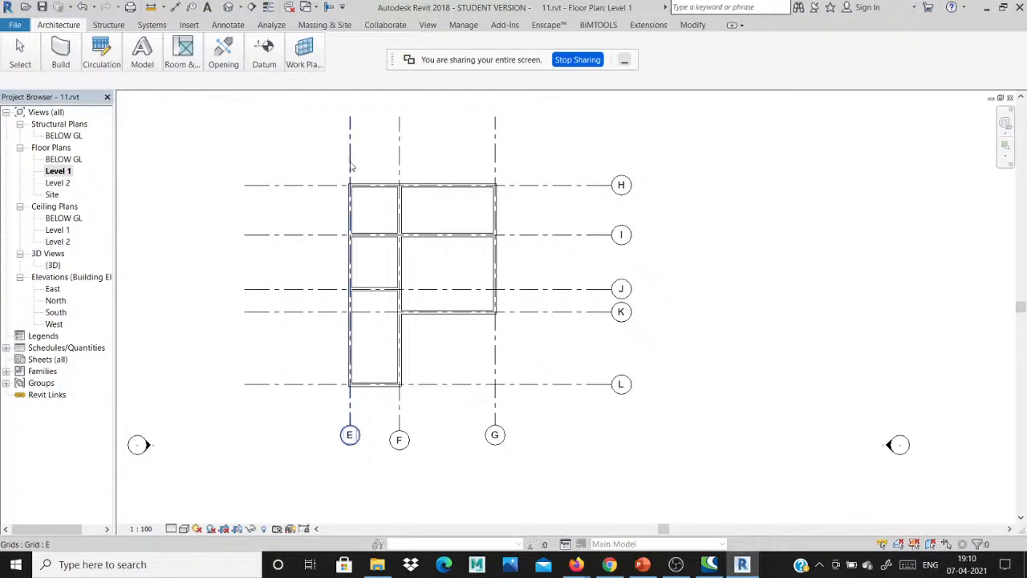
scroll(373, 452, "up", 2)
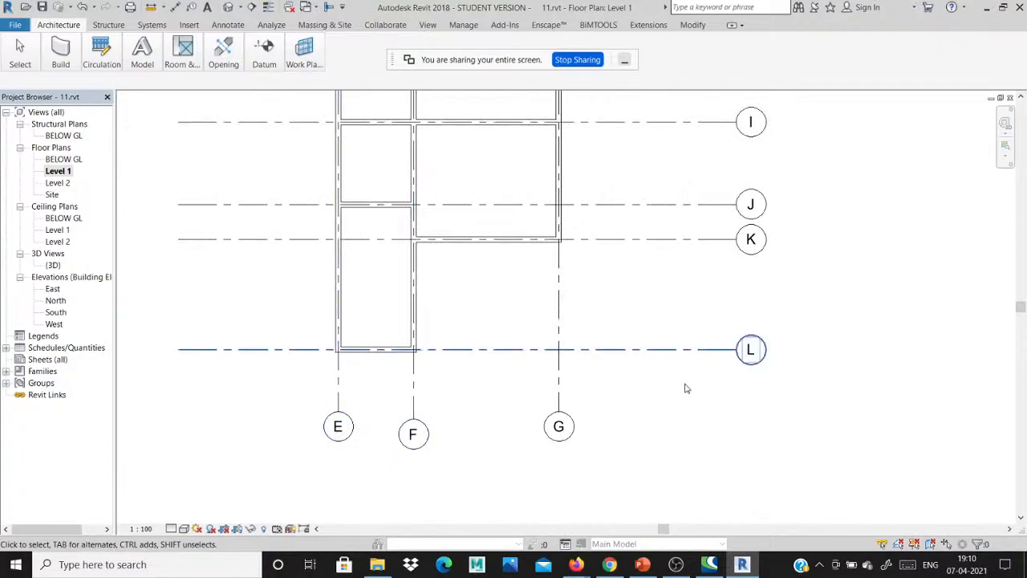
scroll(667, 342, "down", 2)
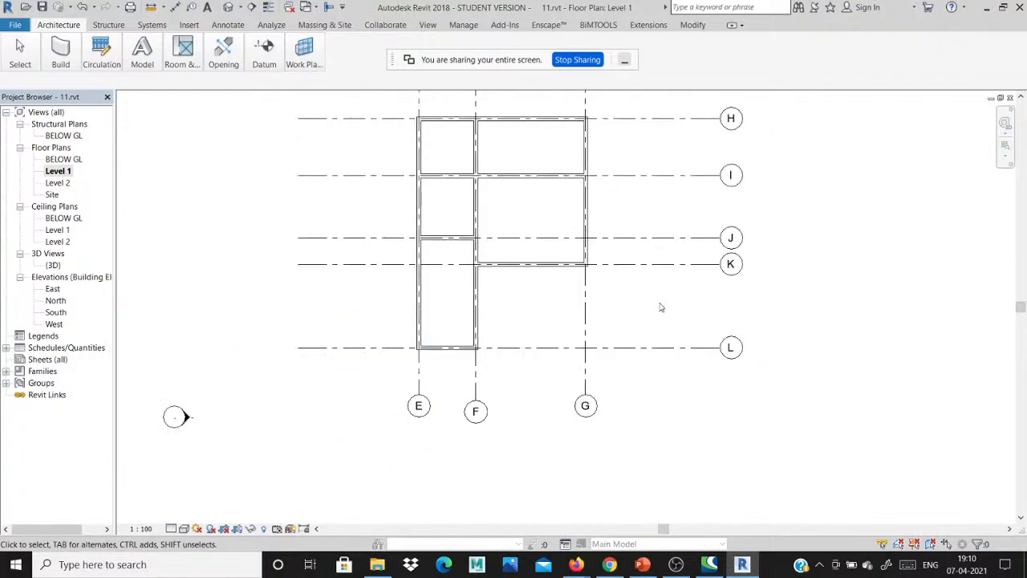
scroll(662, 308, "up", 2)
left_click(342, 439)
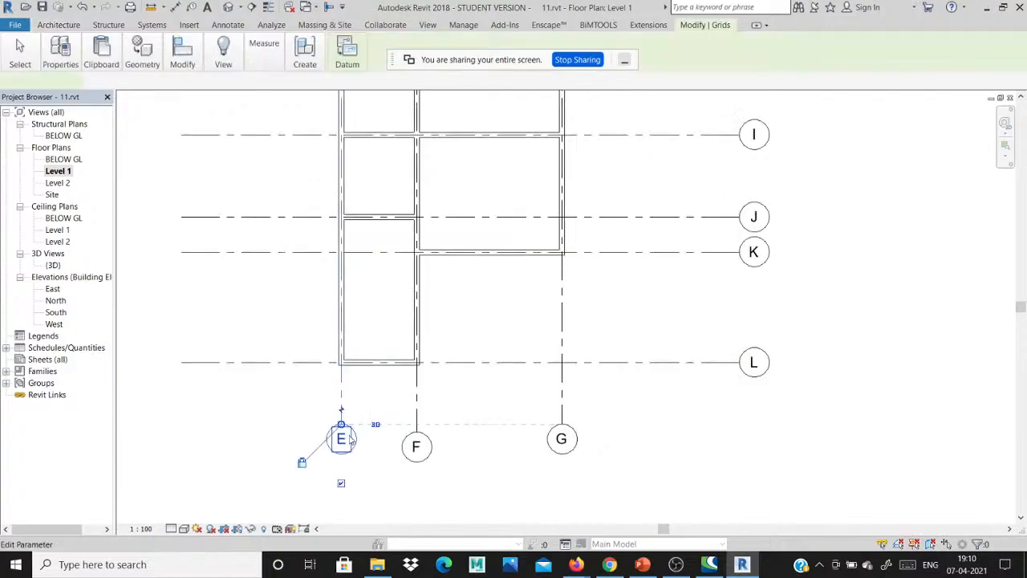
left_click(351, 439)
type("A")
left_click(434, 479)
- Rename the middle vertical grid as B and the one along the right exterior wall as C
left_click(417, 448)
left_click(417, 447)
type("B")
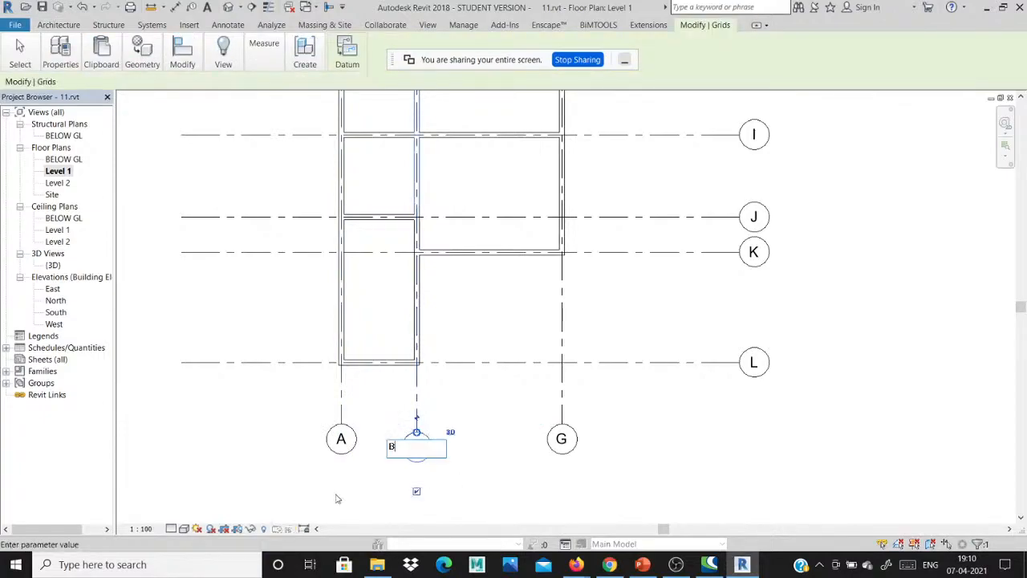
double_click(566, 438)
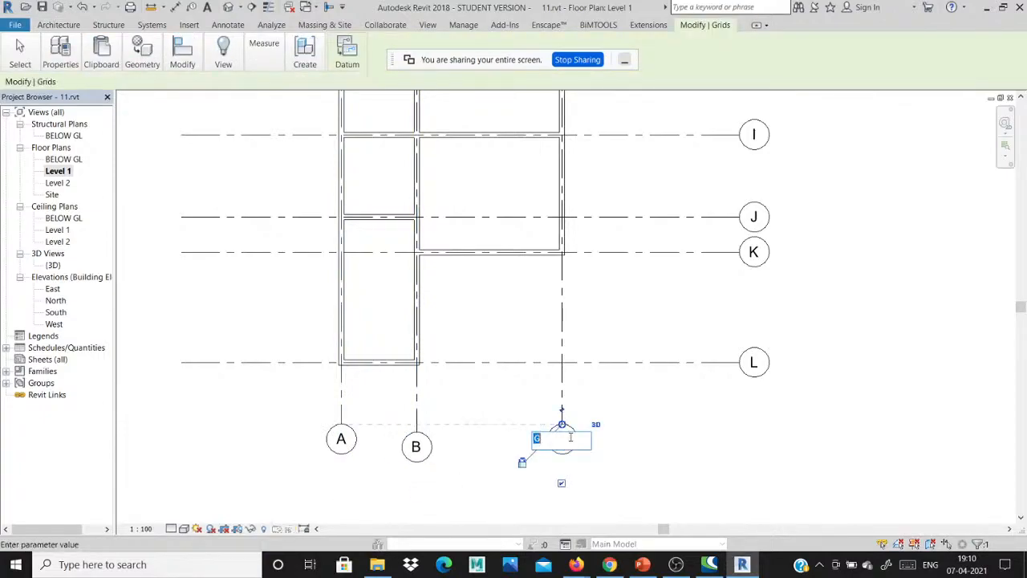
type("C")
left_click(737, 410)
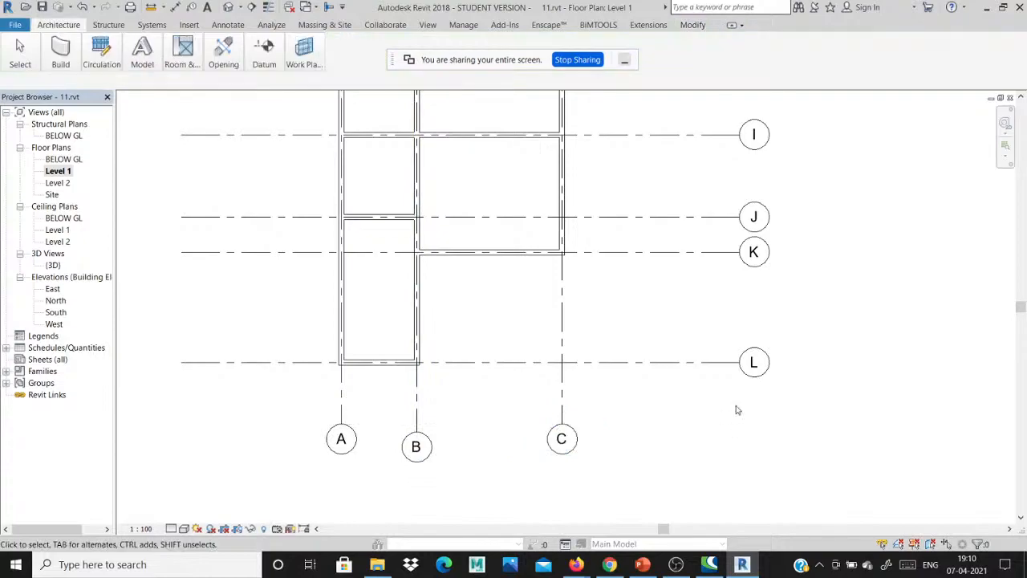
- Rename the two uppermost horizontal grids as 1 and 2, starting from the top exterior wall
scroll(759, 389, "down", 2)
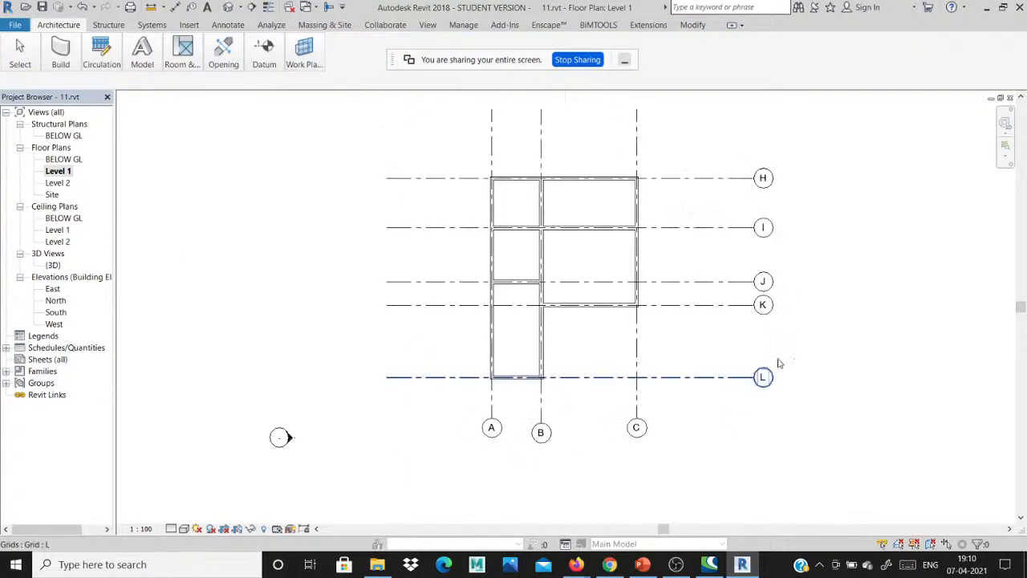
scroll(778, 364, "up", 1)
double_click(763, 149)
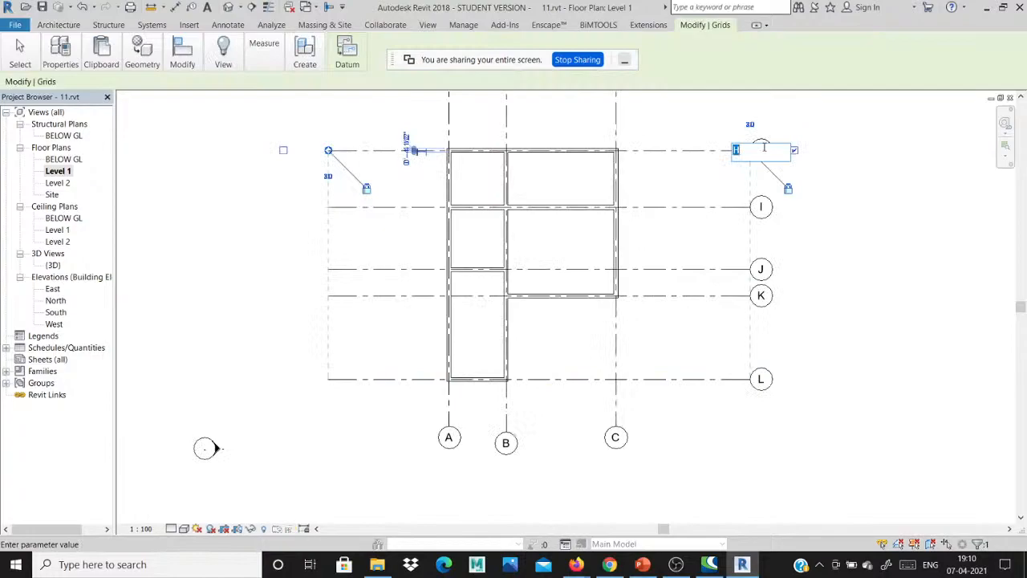
type("1")
left_click(814, 230)
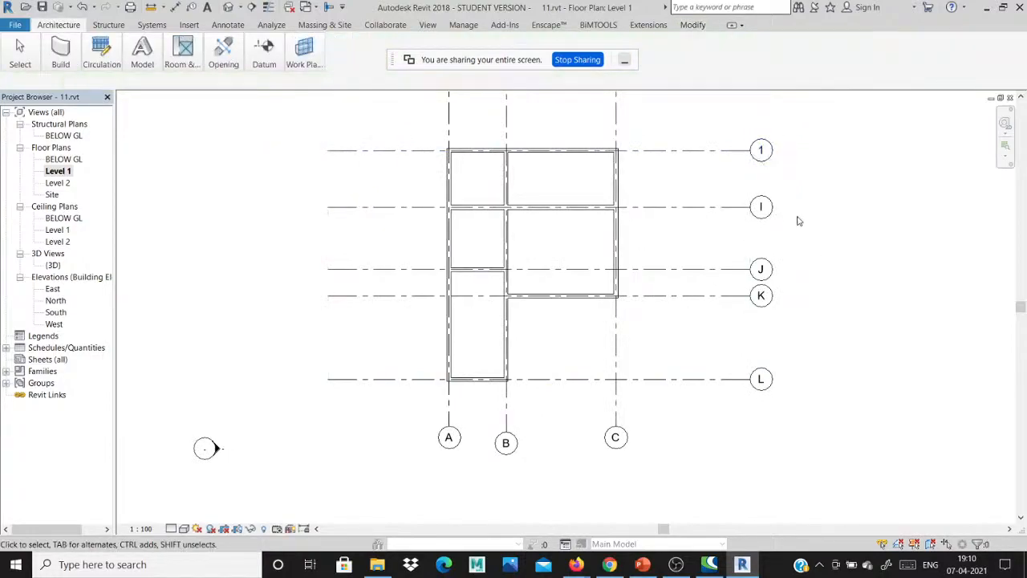
double_click(767, 205)
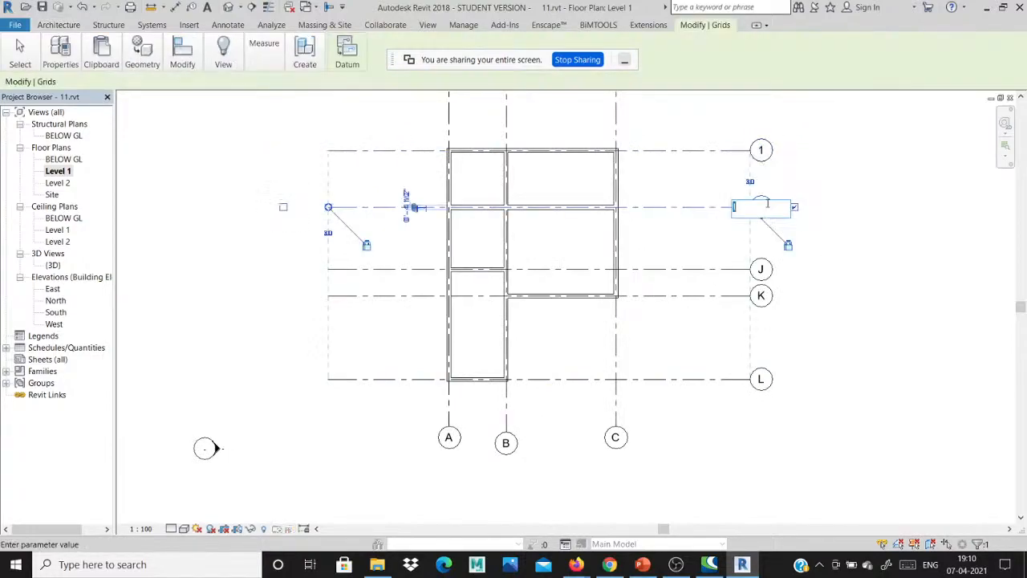
type("2")
left_click(766, 241)
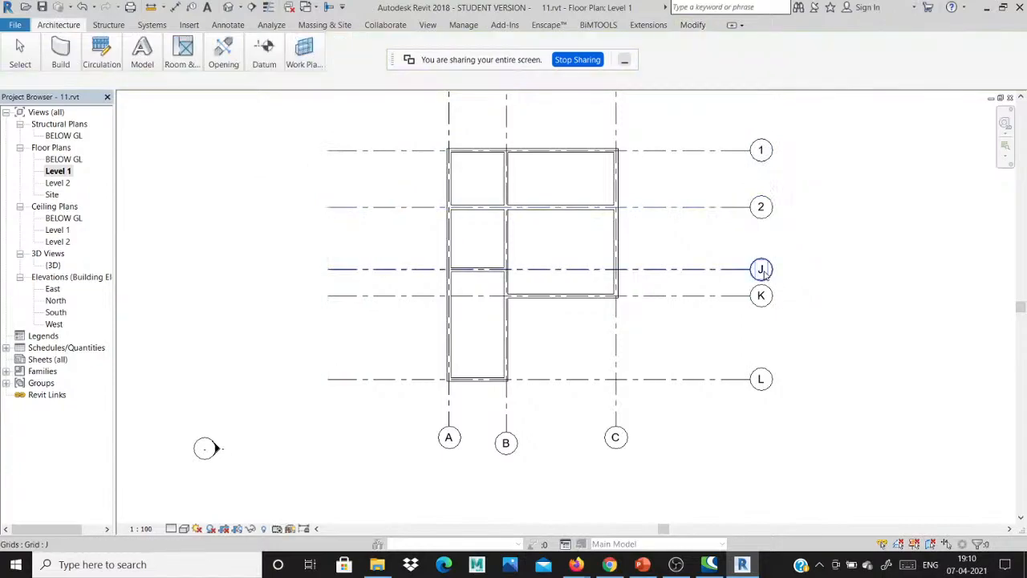
- Rename the three remaining horizontal grids as 3, 4 and 5 from top to bottom
double_click(765, 270)
type("3")
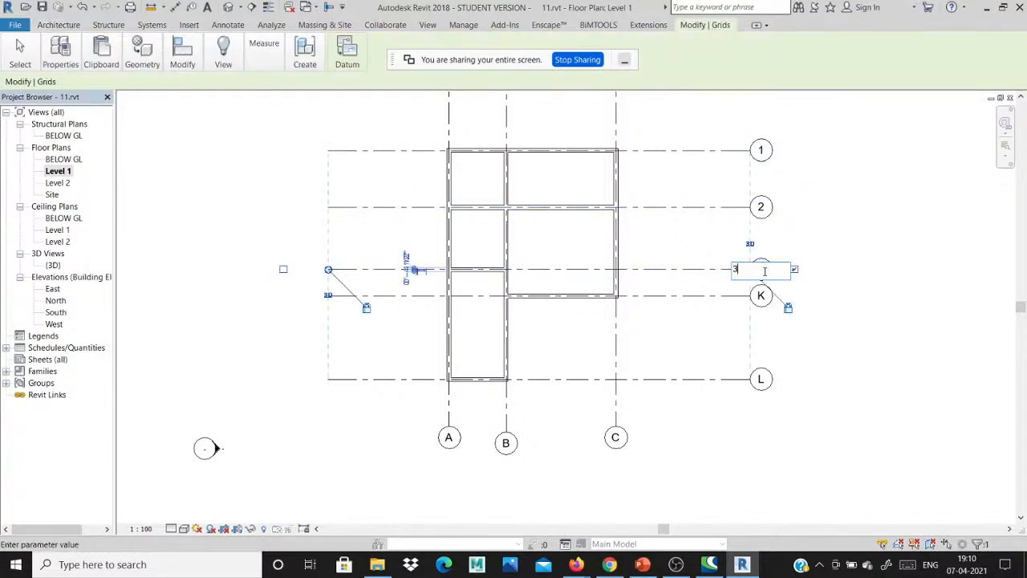
double_click(761, 295)
type("4")
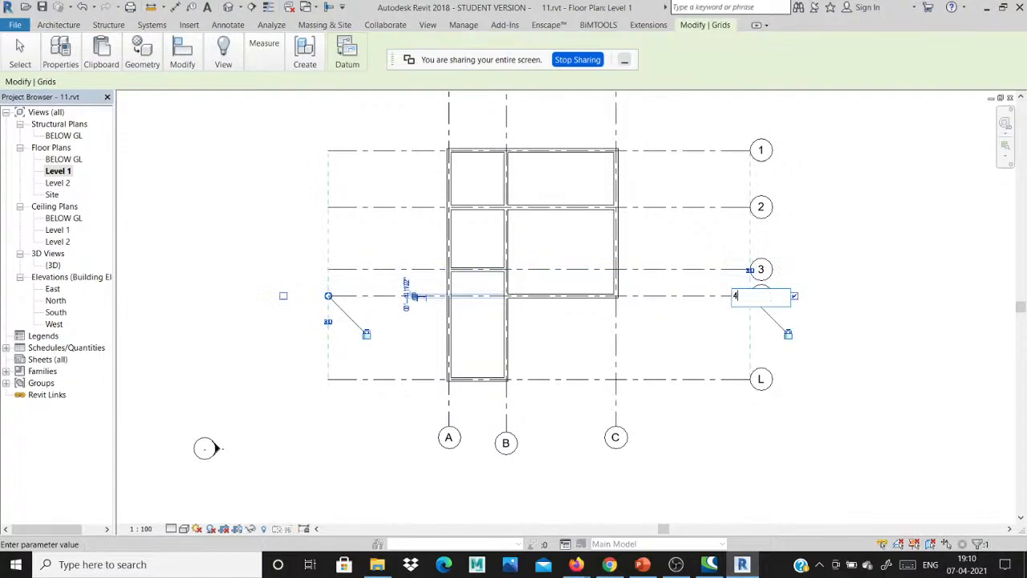
double_click(761, 379)
type("5")
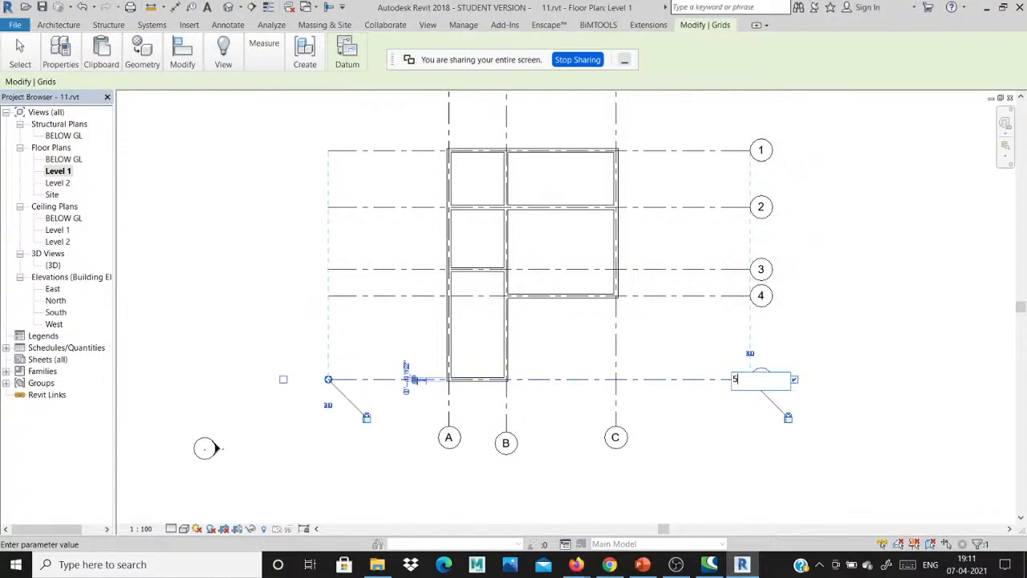
left_click(887, 248)
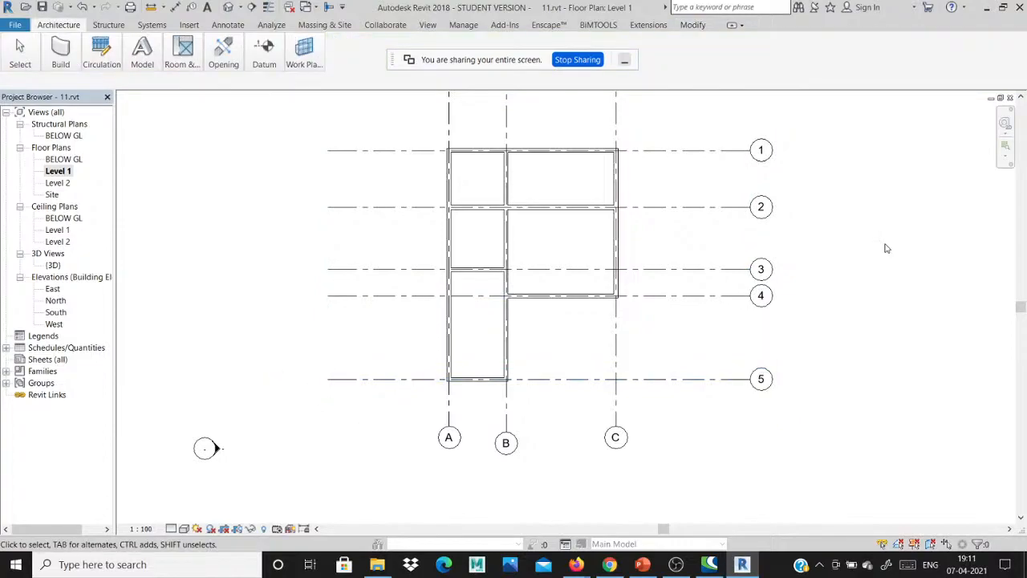
scroll(490, 432, "up", 1)
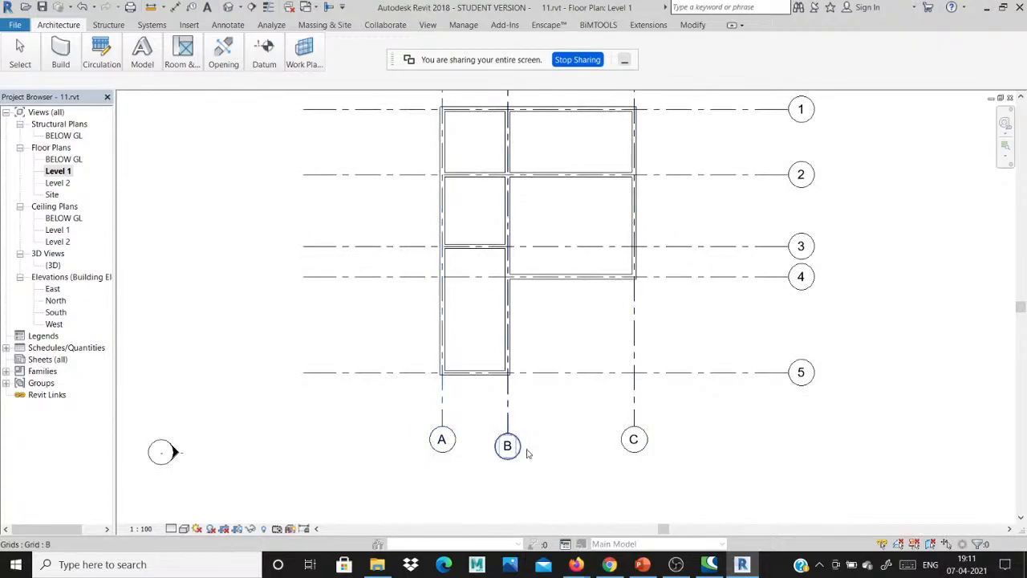
scroll(507, 447, "down", 2)
scroll(690, 228, "up", 1)
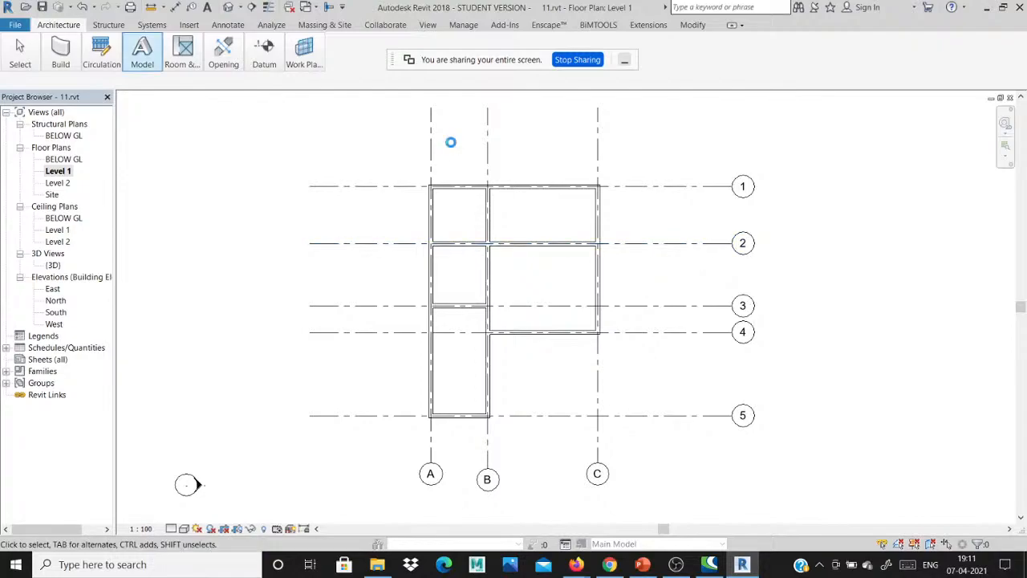
scroll(450, 143, "up", 2)
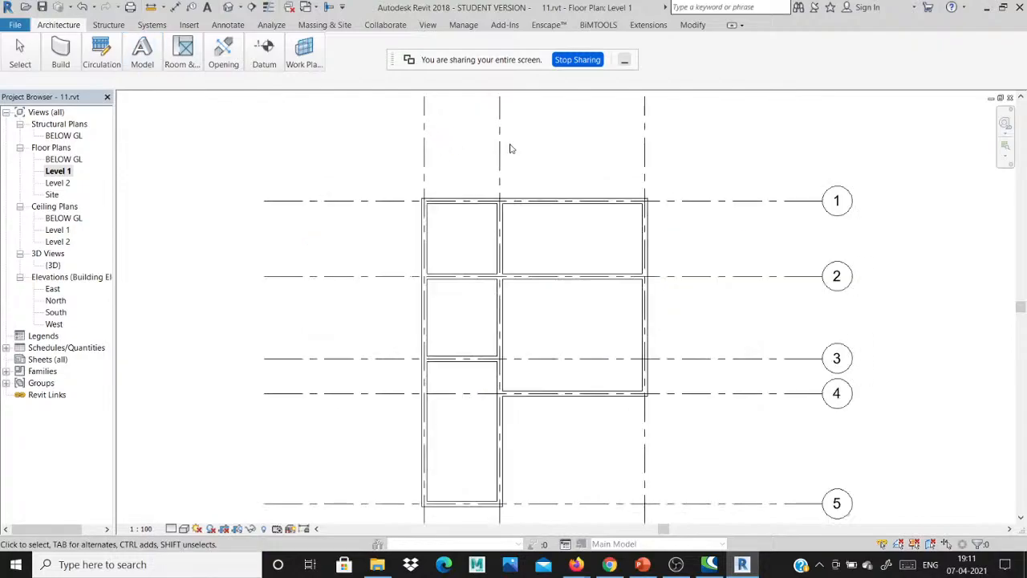
scroll(320, 241, "down", 3)
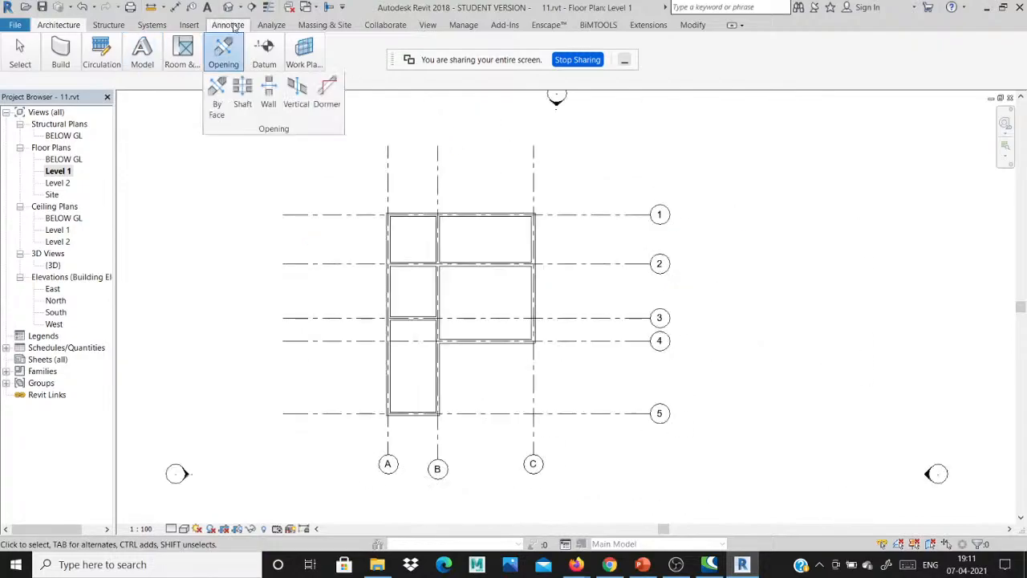
- Place an aligned dimension between vertical grids A and B above the plan
left_click(234, 27)
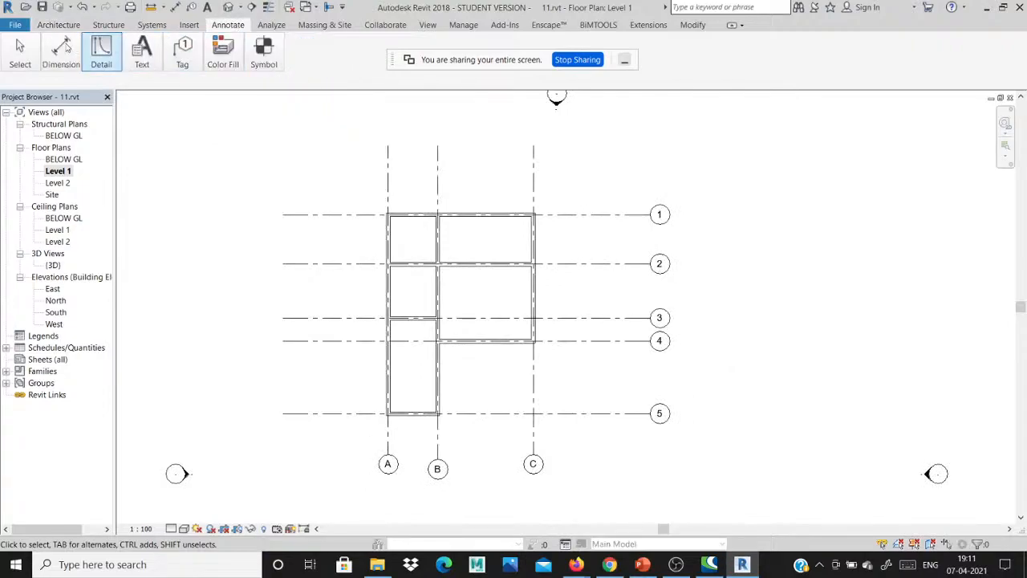
mouse_move(65, 56)
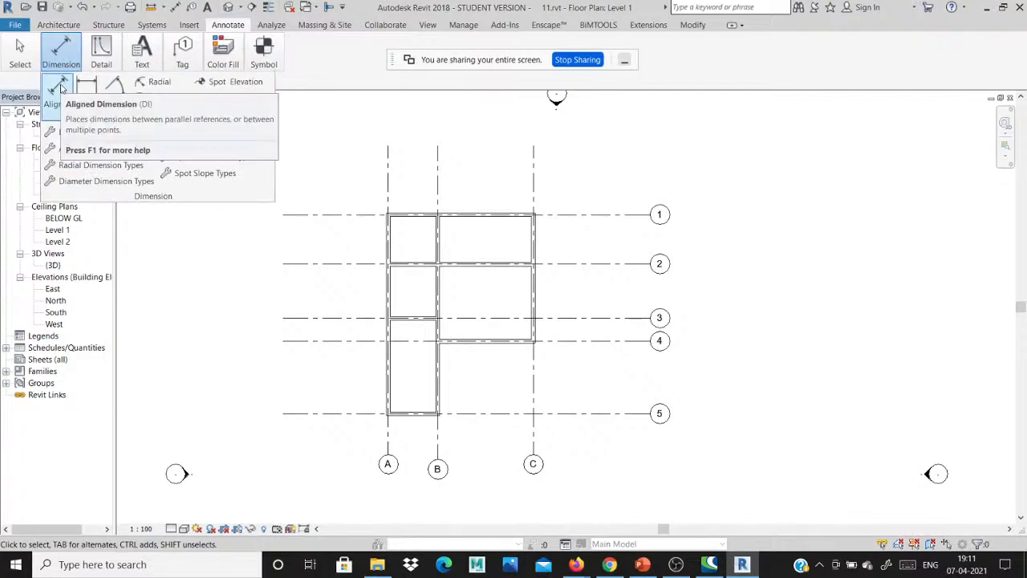
left_click(58, 89)
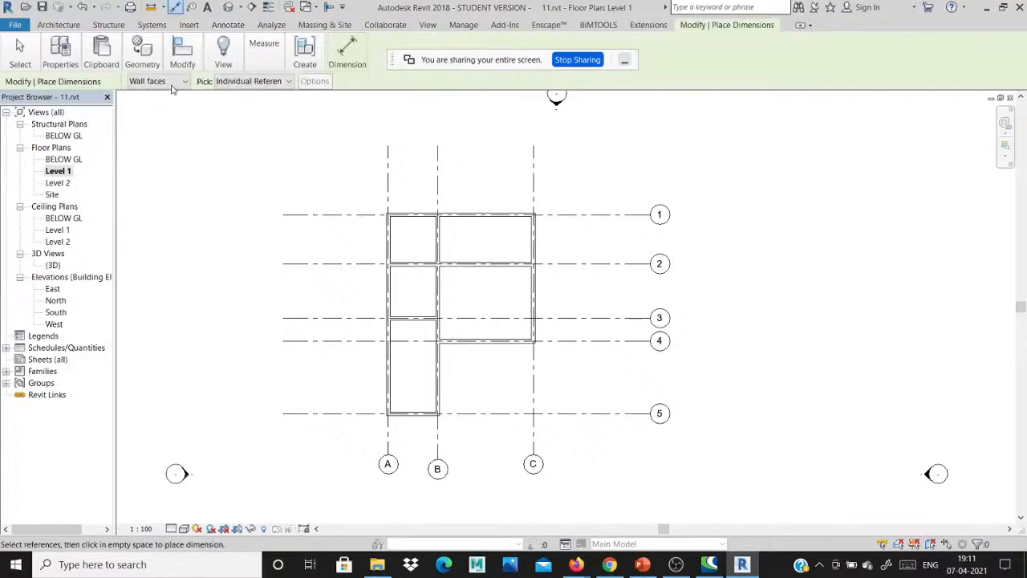
left_click(388, 178)
left_click(438, 178)
left_click(425, 138)
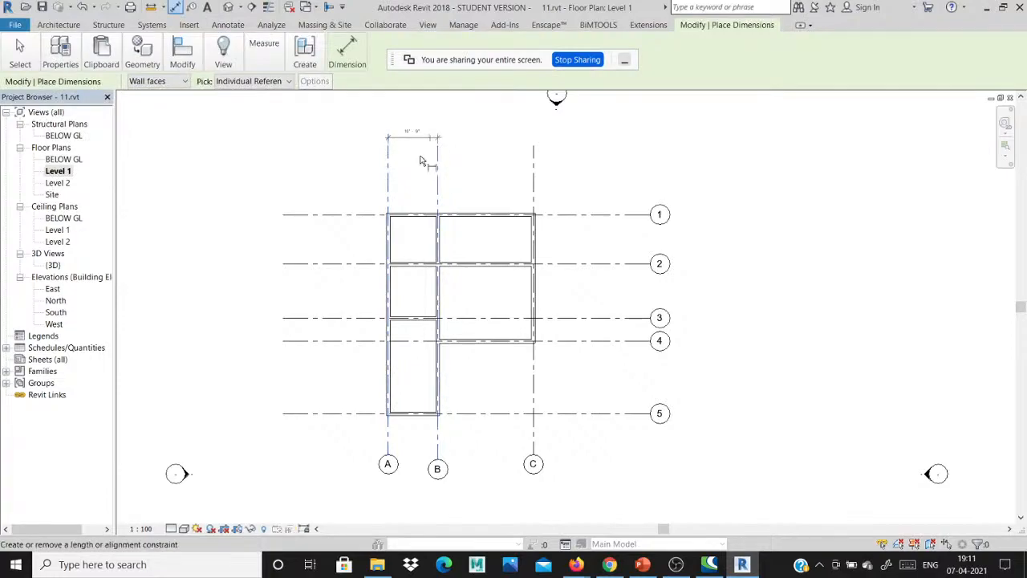
- Add an aligned dimension between grids B and C, in line with the dimension between A and B
scroll(420, 161, "up", 2)
left_click(451, 184)
left_click(580, 187)
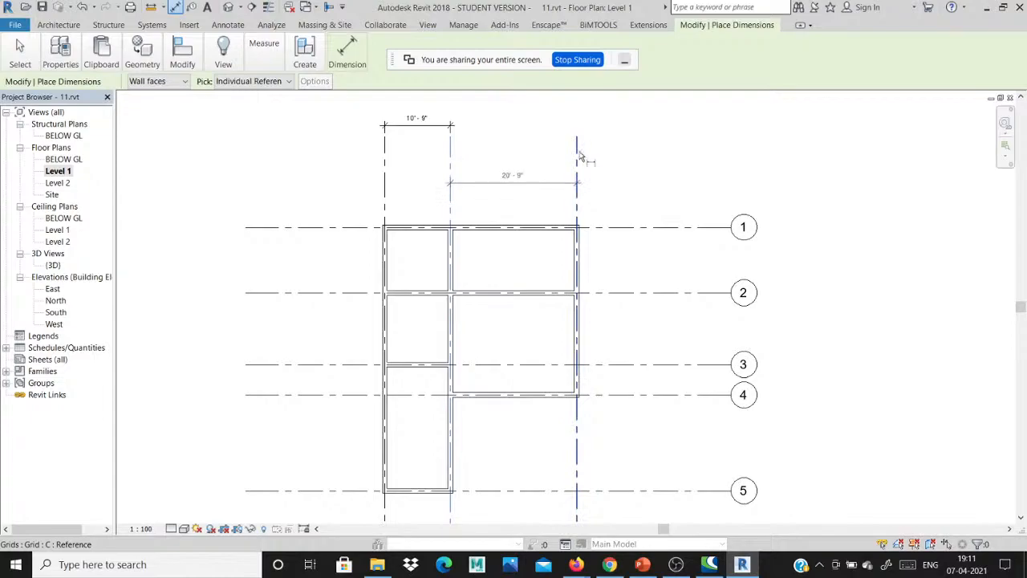
left_click(578, 128)
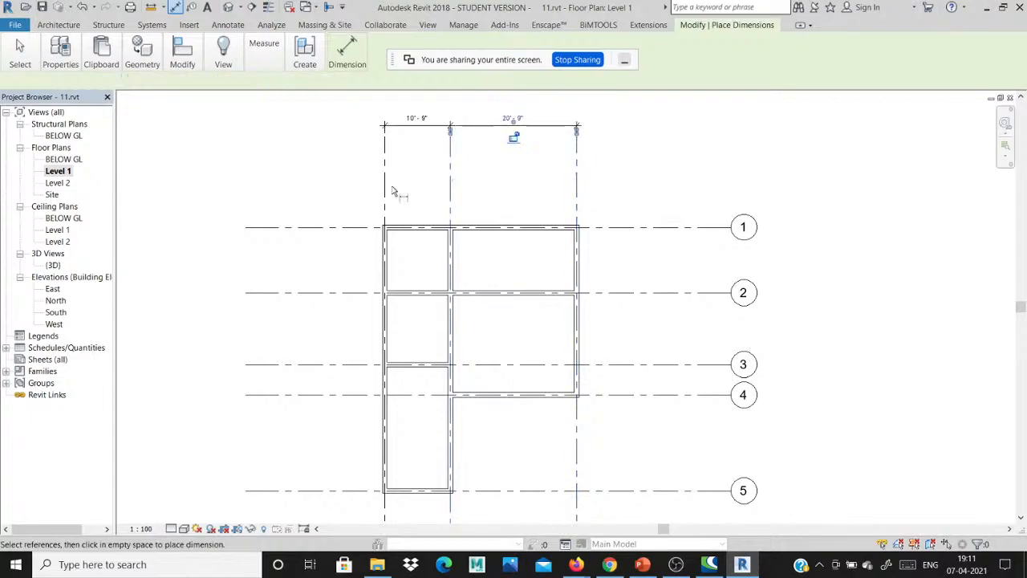
- Place an aligned dimension between horizontal grids 1 and 2, to the right of the grid bubbles
scroll(393, 191, "down", 3)
scroll(546, 201, "up", 2)
left_click(543, 193)
left_click(619, 250)
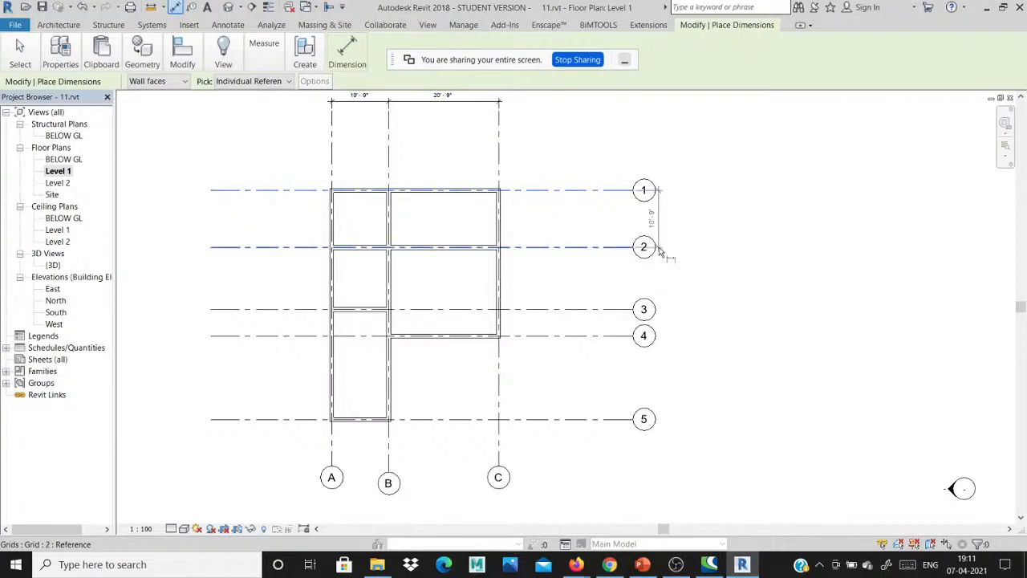
left_click(695, 240)
- Add an aligned dimension between grids 2 and 3, in line with the dimension between 1 and 2
left_click(572, 247)
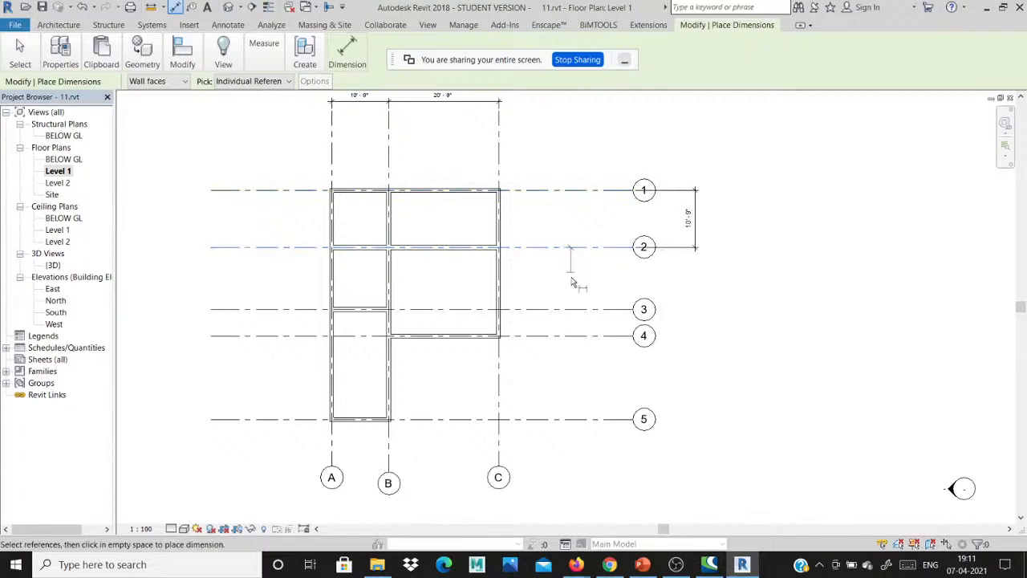
left_click(575, 310)
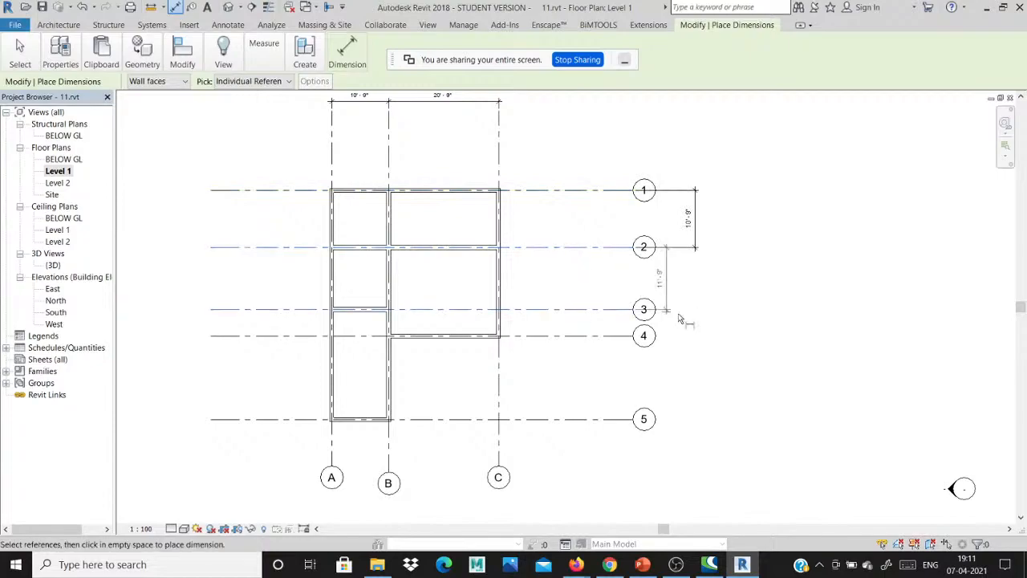
left_click(692, 318)
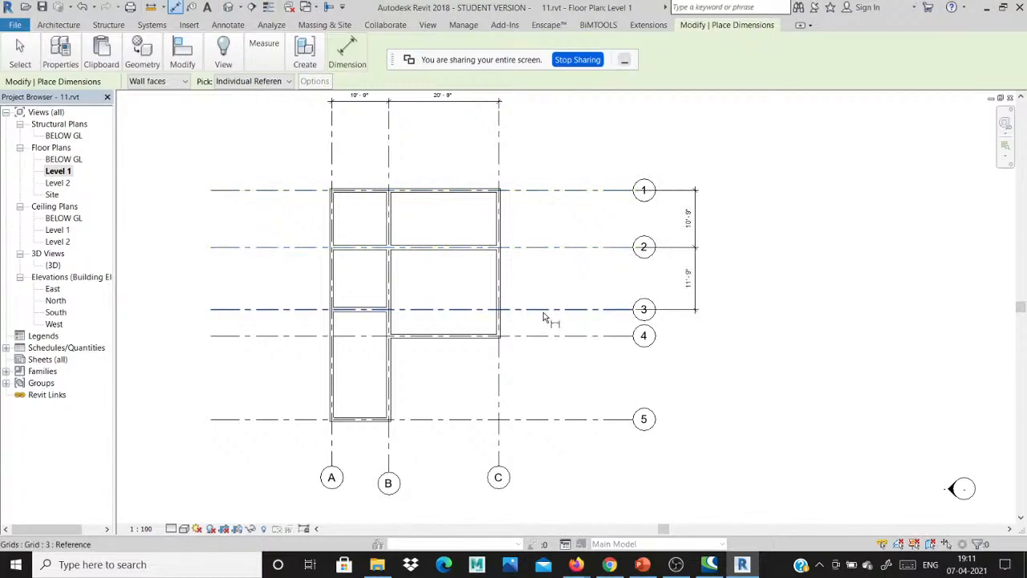
- Add an aligned dimension between horizontal grids 3 and 4, in line with the existing dimensions beside the grid bubbles
left_click(545, 314)
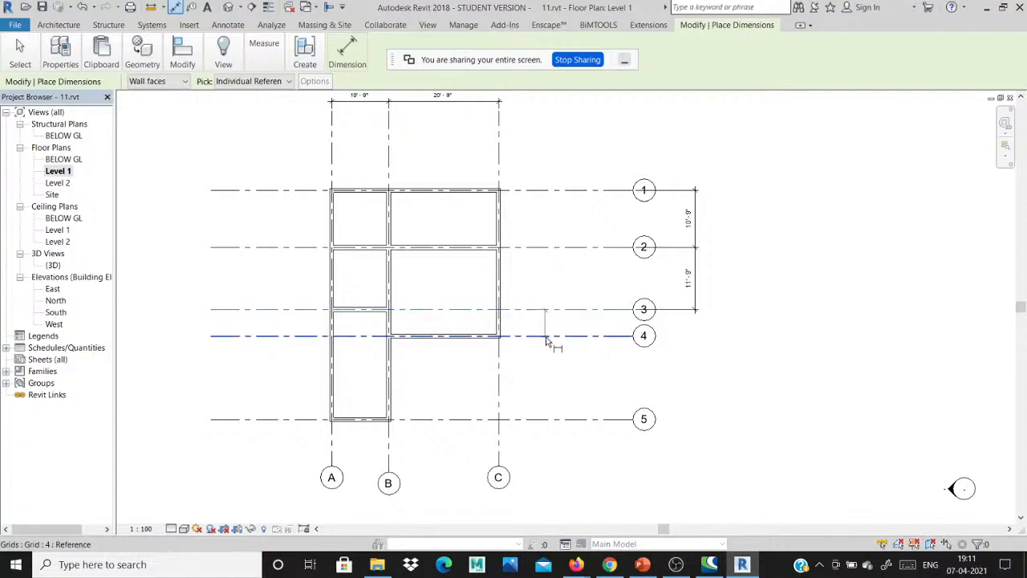
left_click(545, 342)
left_click(690, 347)
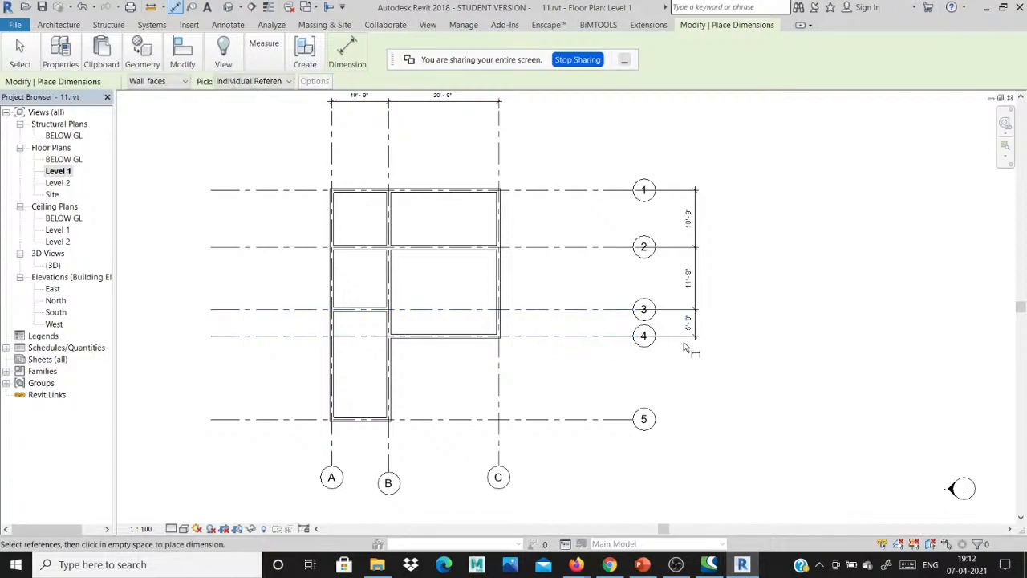
- Add an aligned dimension between horizontal grids 4 and 5 to complete the dimension line beside the grid bubbles
left_click(526, 338)
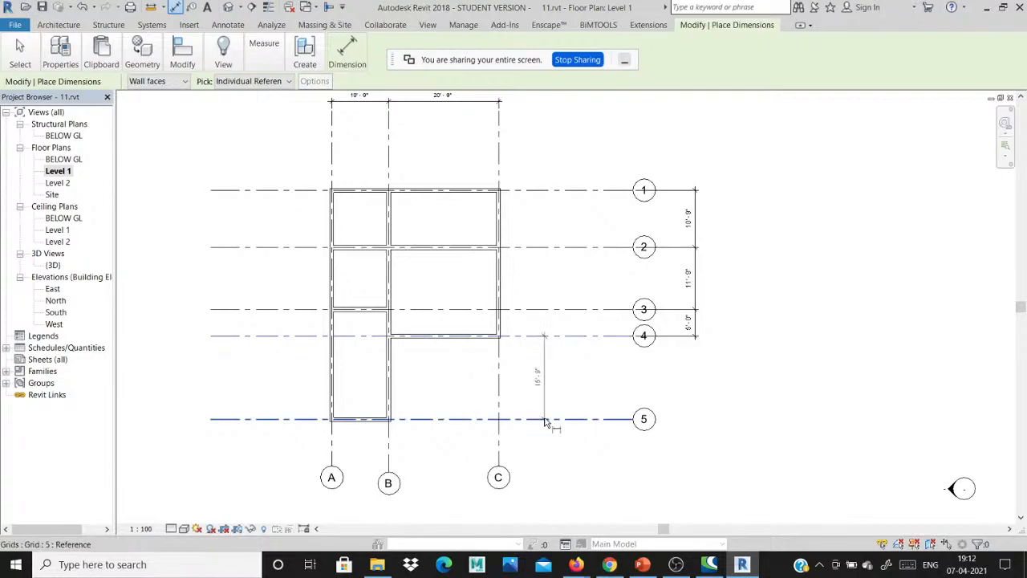
left_click(546, 421)
left_click(695, 402)
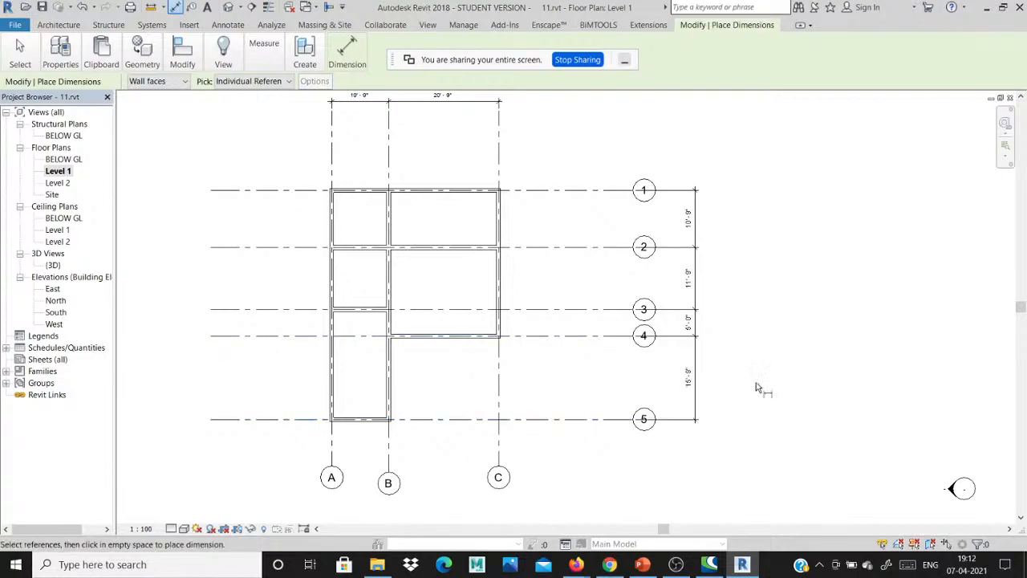
- Dimension the clear inside width of the upper-left room between its wall faces, placing the dimension just above the walls
scroll(756, 392, "up", 1)
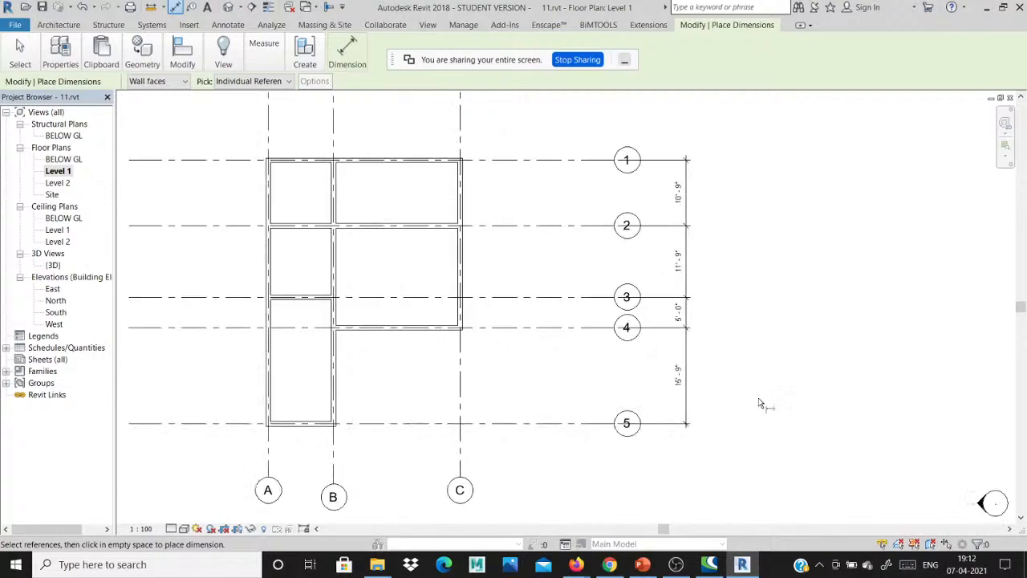
scroll(761, 403, "down", 1)
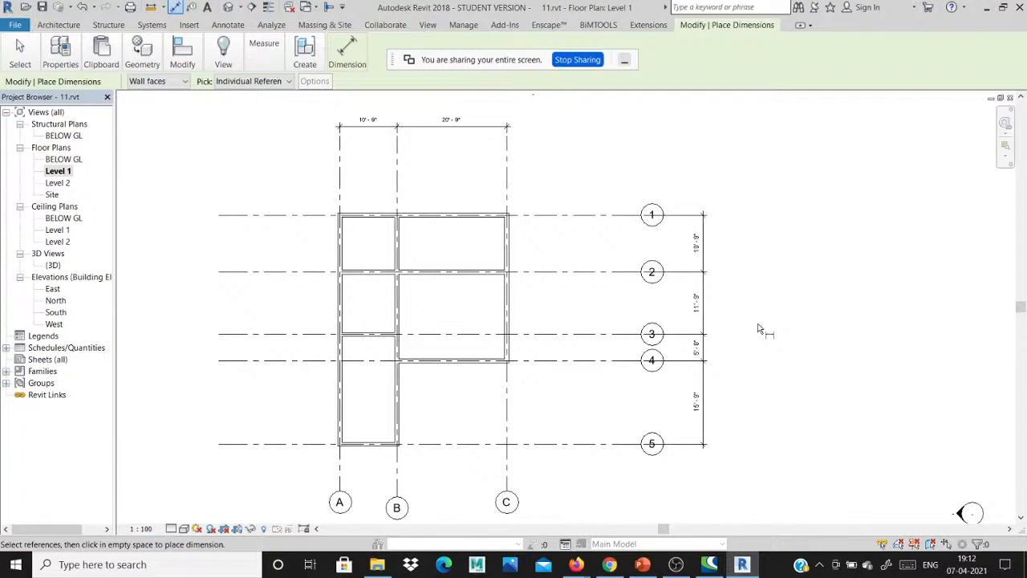
scroll(335, 152, "up", 3)
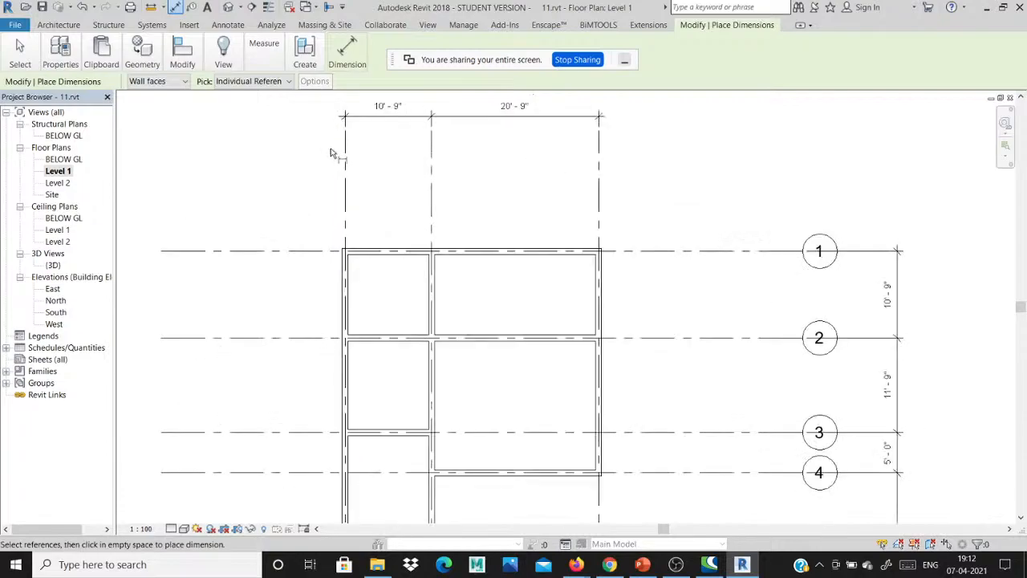
scroll(352, 283, "up", 3)
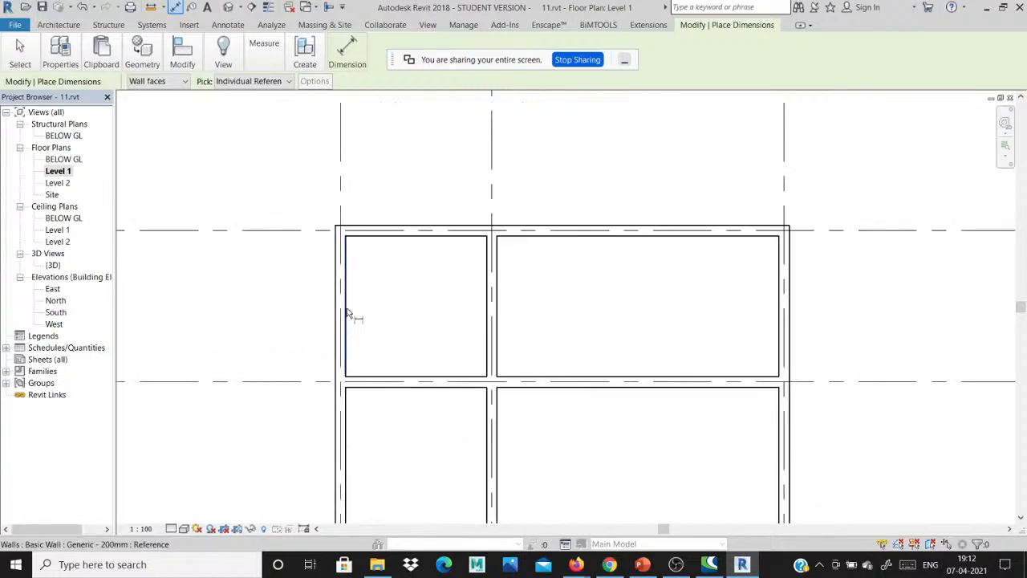
left_click(347, 313)
left_click(488, 313)
left_click(450, 191)
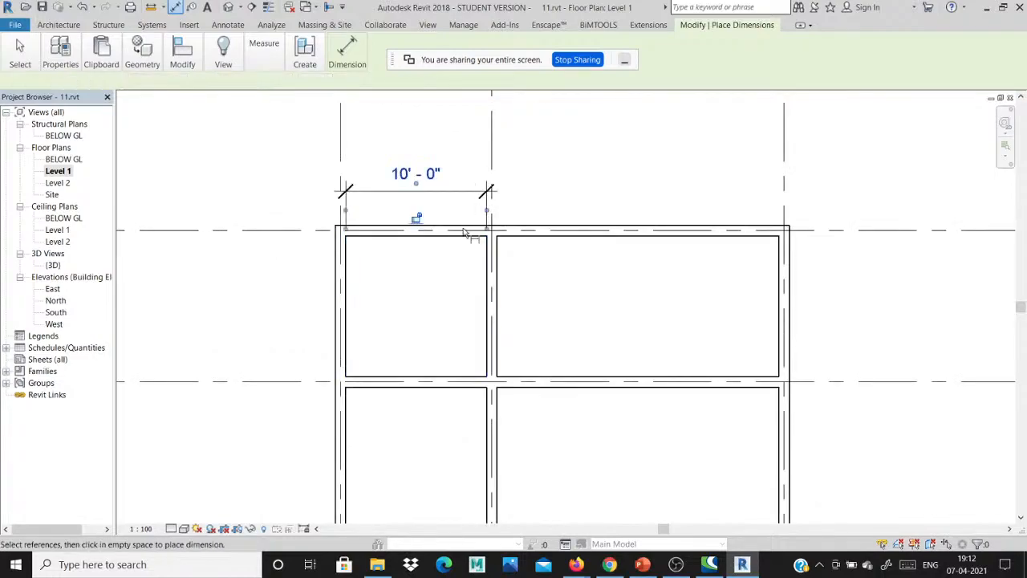
- Dimension the clear inside depth of the upper-left room between its wall faces, placing the dimension outside the outer wall along grid A
left_click(456, 246)
left_click(442, 375)
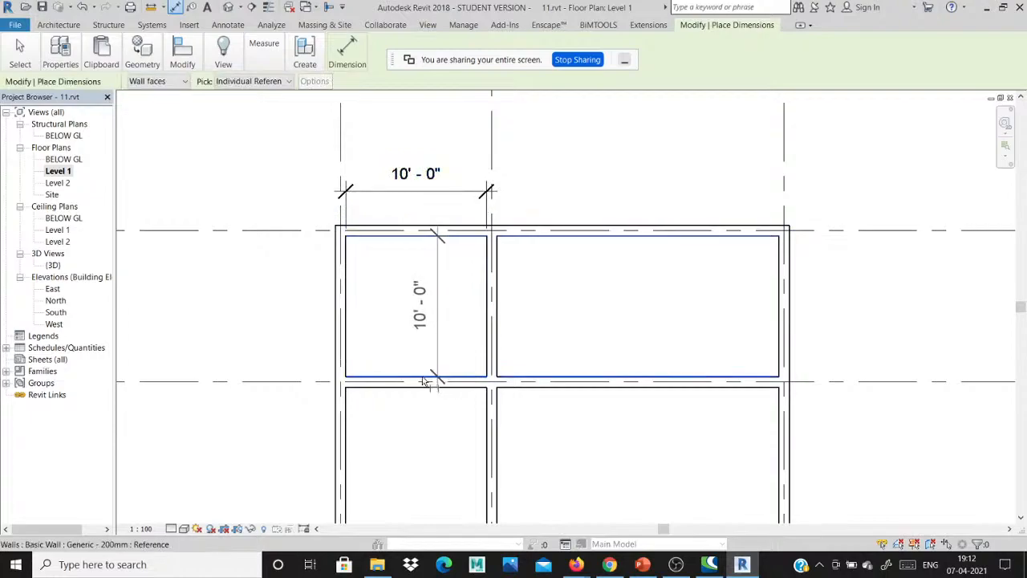
left_click(281, 367)
scroll(357, 298, "down", 3)
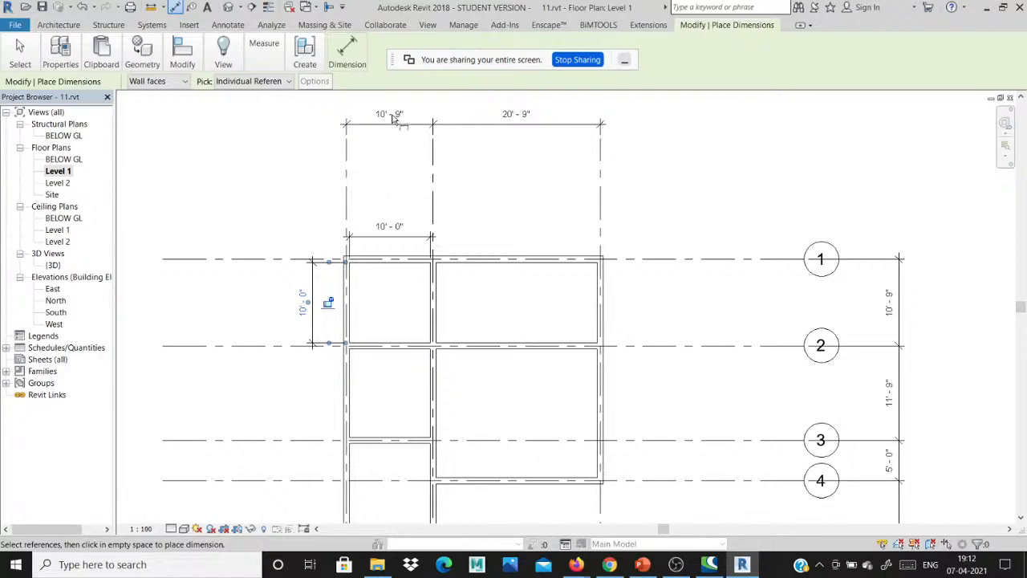
scroll(346, 290, "up", 2)
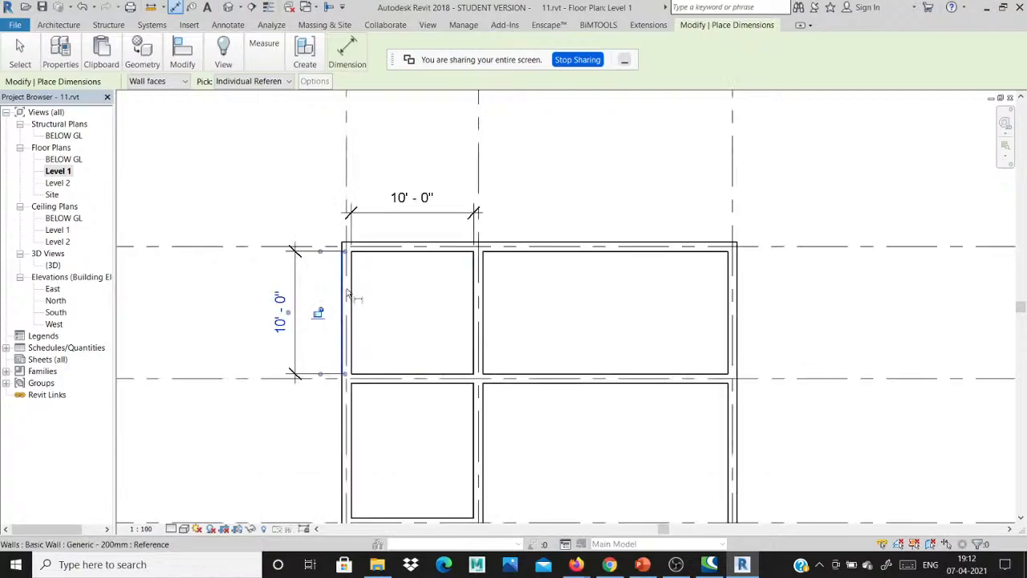
scroll(346, 293, "down", 2)
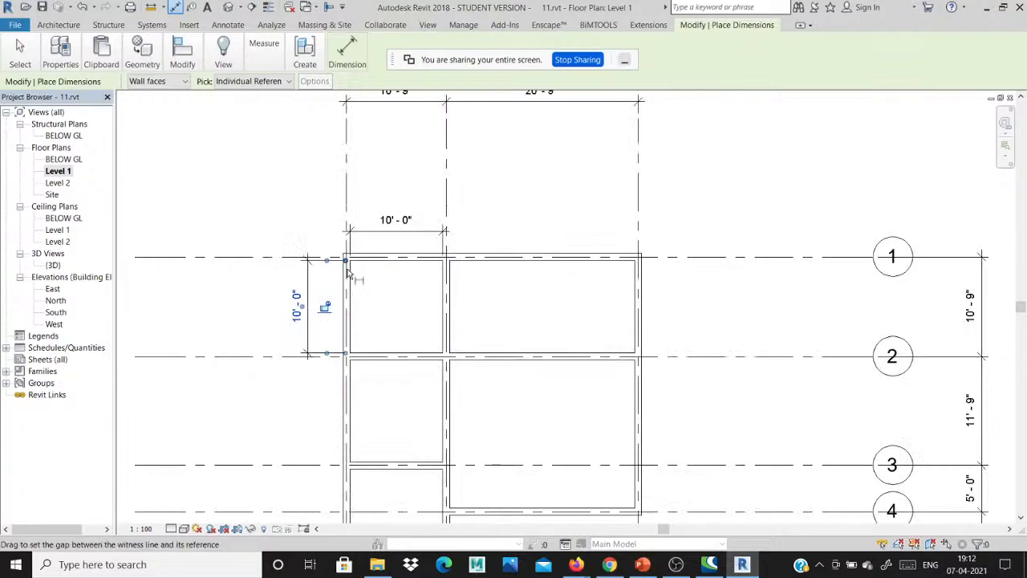
- Leave the dimension command and remove the two clear inside dimensions of the upper-left room
key("Escape")
key("Escape")
left_click(313, 291)
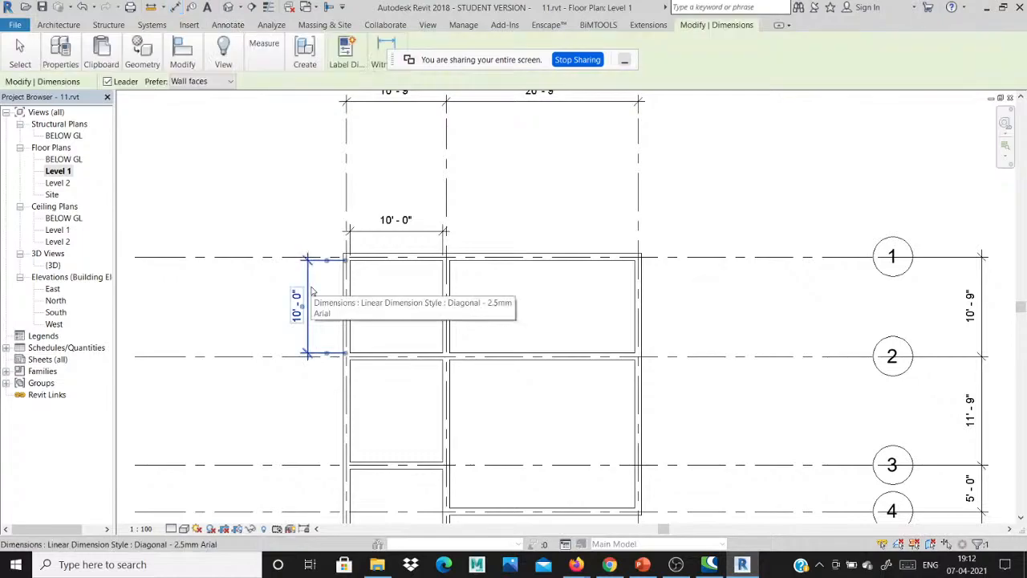
left_click(245, 291)
- Examine the floor plan's wall intersections along the lettered and numbered grids together with the dimensioned spacings
scroll(245, 291, "down", 1)
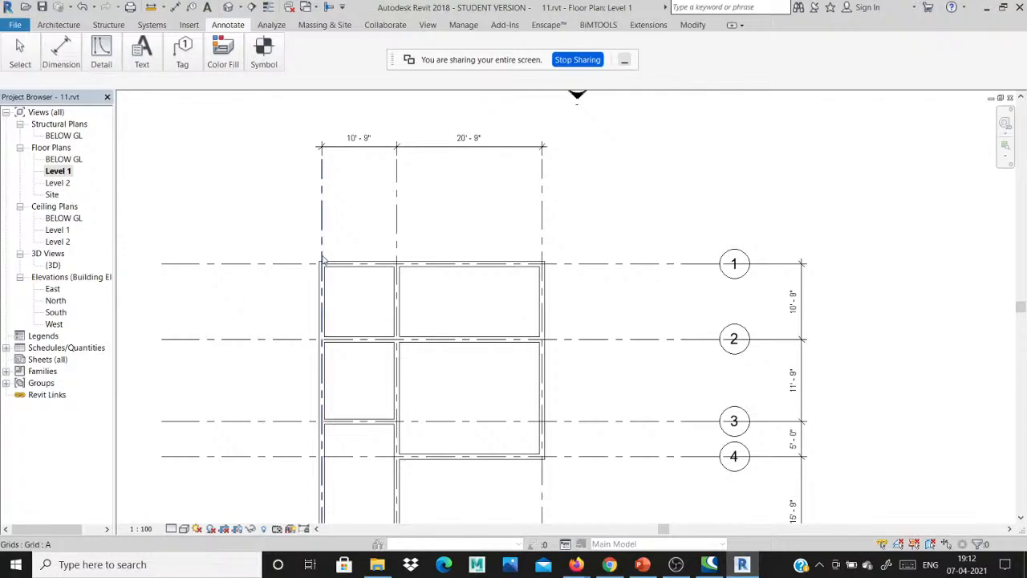
middle_click_drag(322, 259, 304, 213)
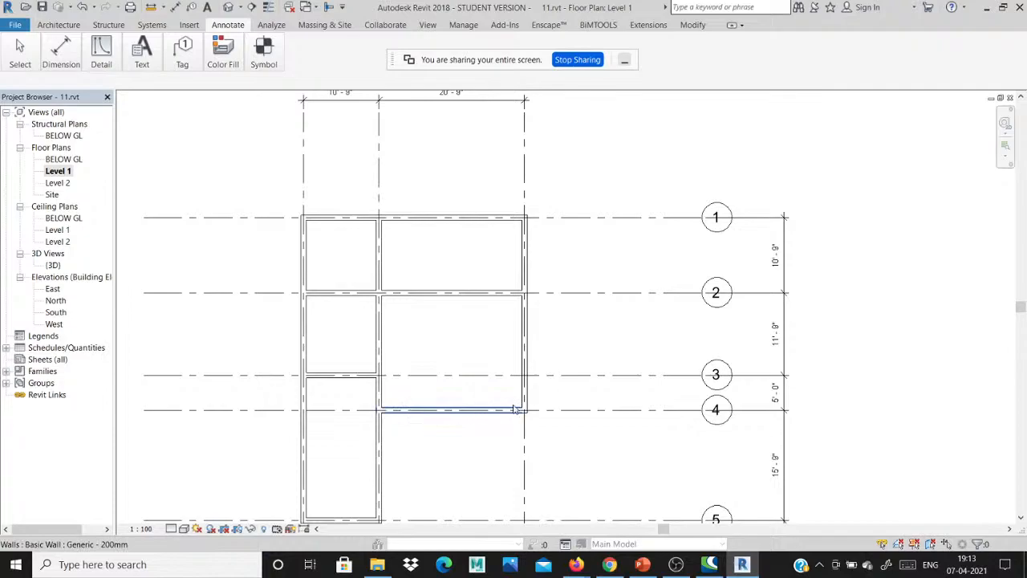
scroll(436, 323, "down", 2)
scroll(349, 466, "up", 2)
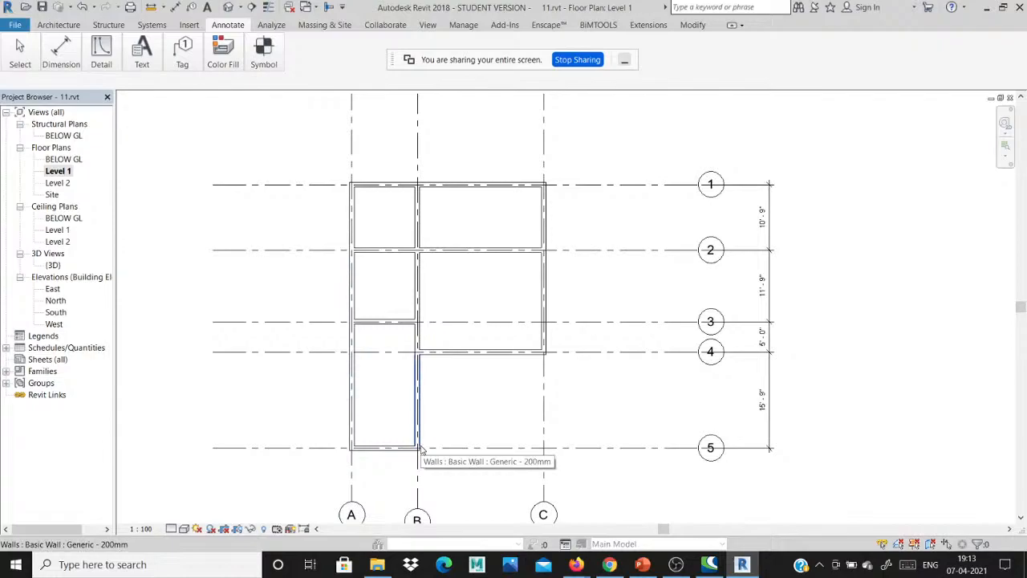
scroll(419, 451, "down", 1)
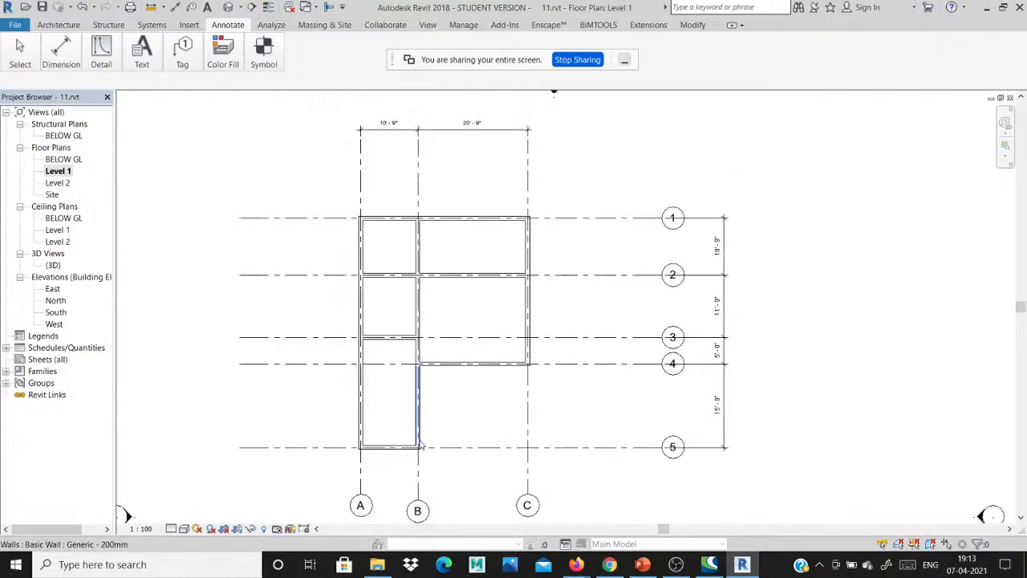
scroll(419, 443, "up", 1)
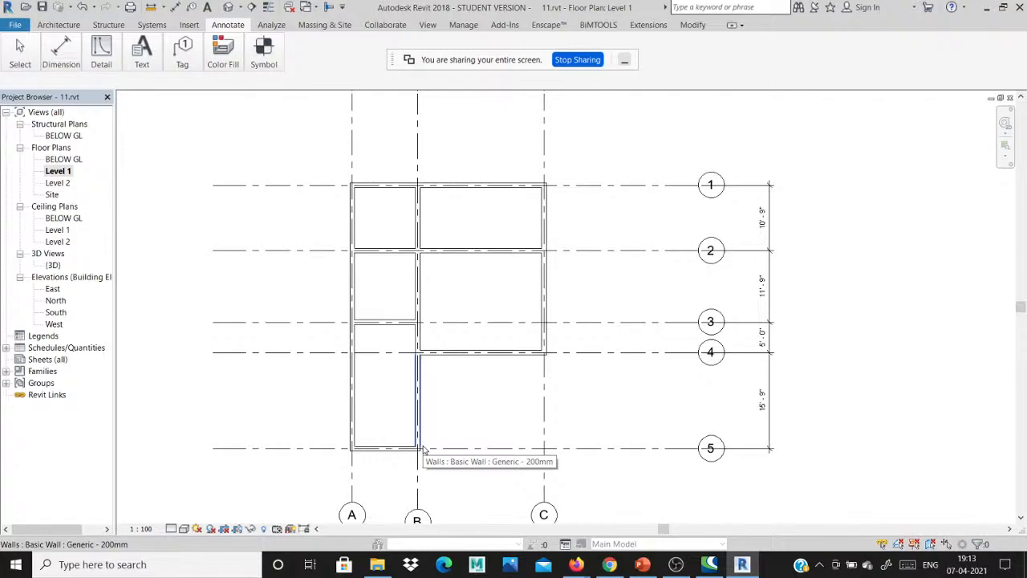
scroll(424, 449, "down", 1)
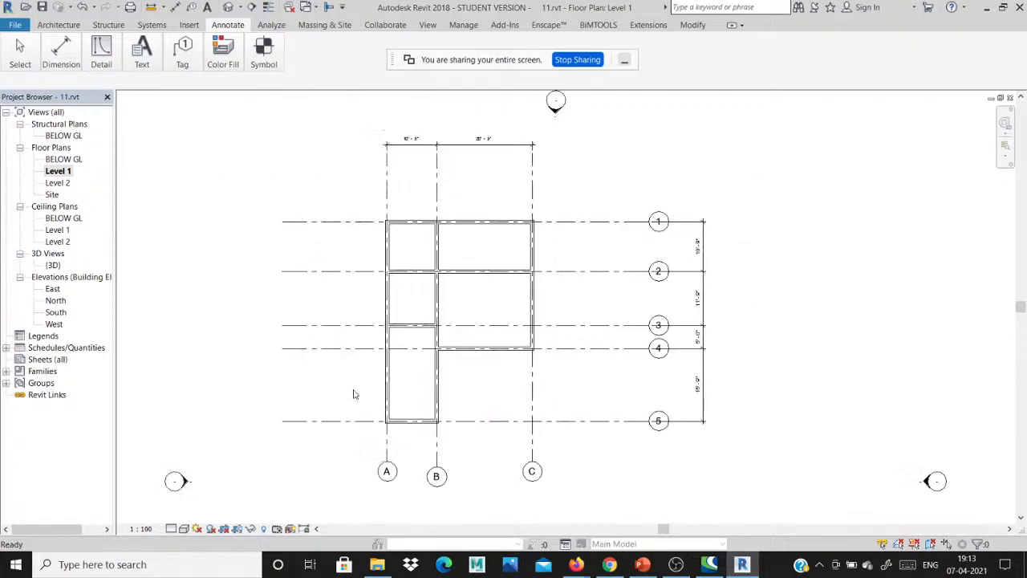
scroll(330, 384, "up", 1)
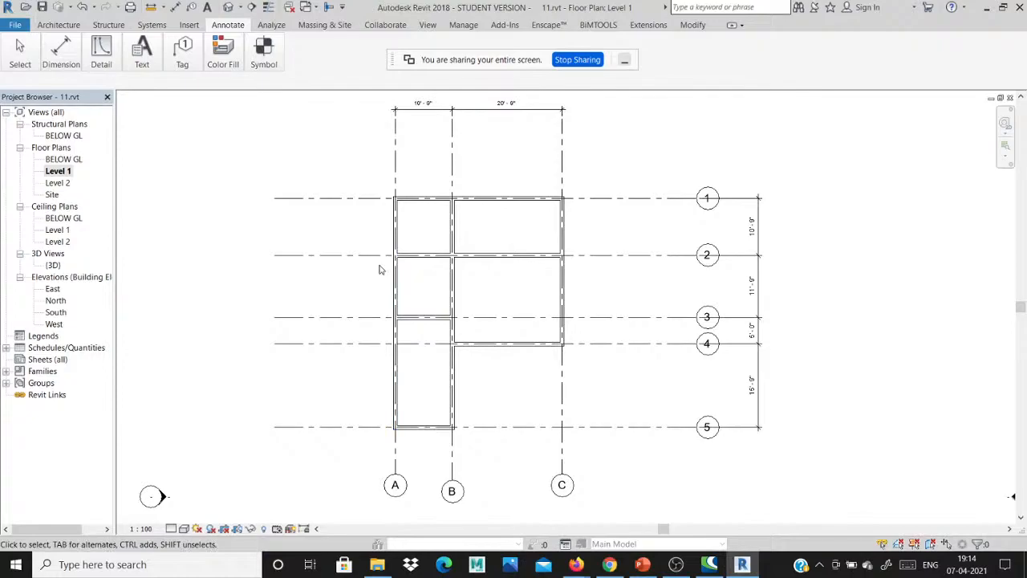
- Switch to the Google Meet call in the browser, check the meeting chat, and return to the desktop
left_click(985, 8)
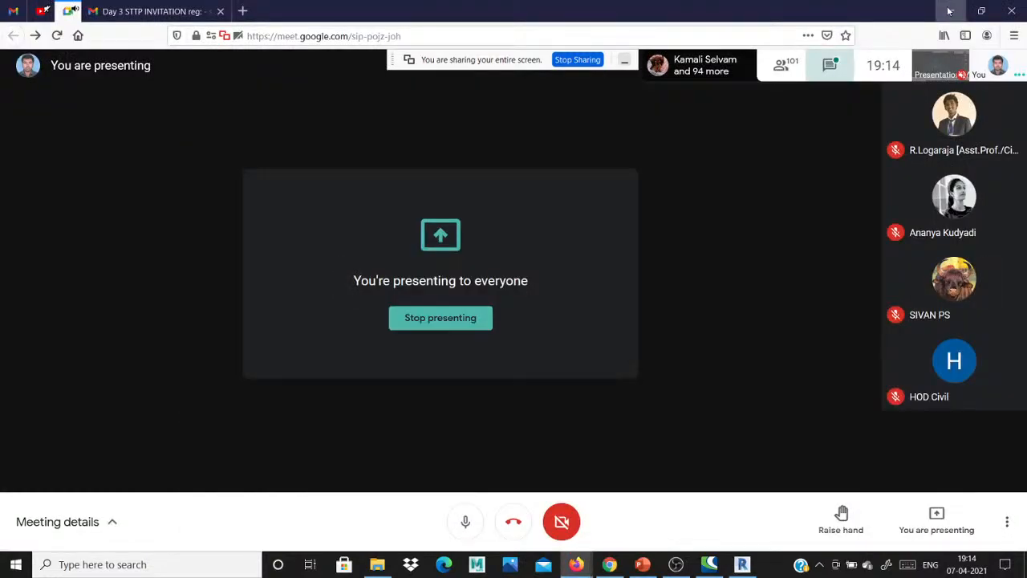
left_click(830, 65)
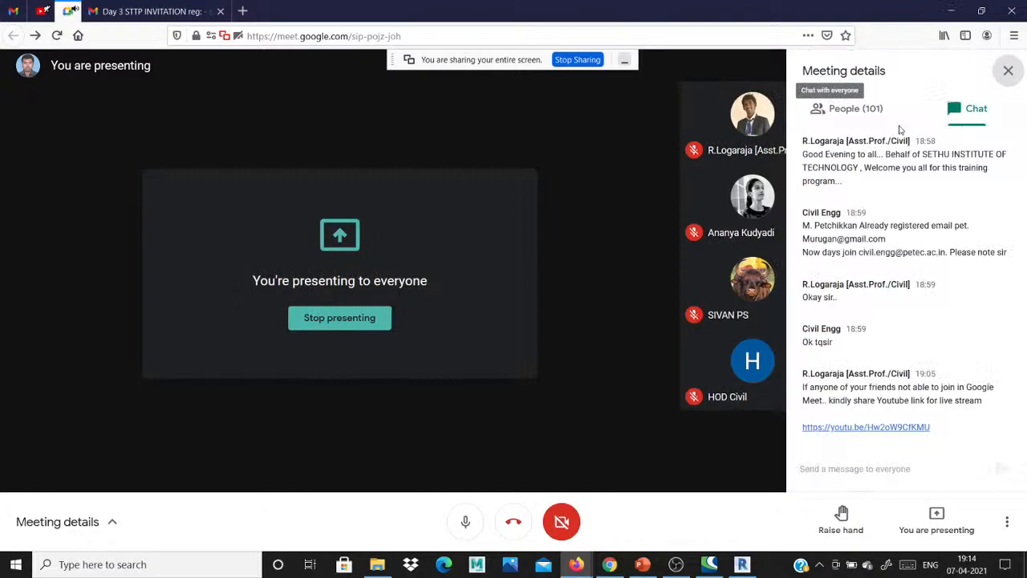
left_click(952, 11)
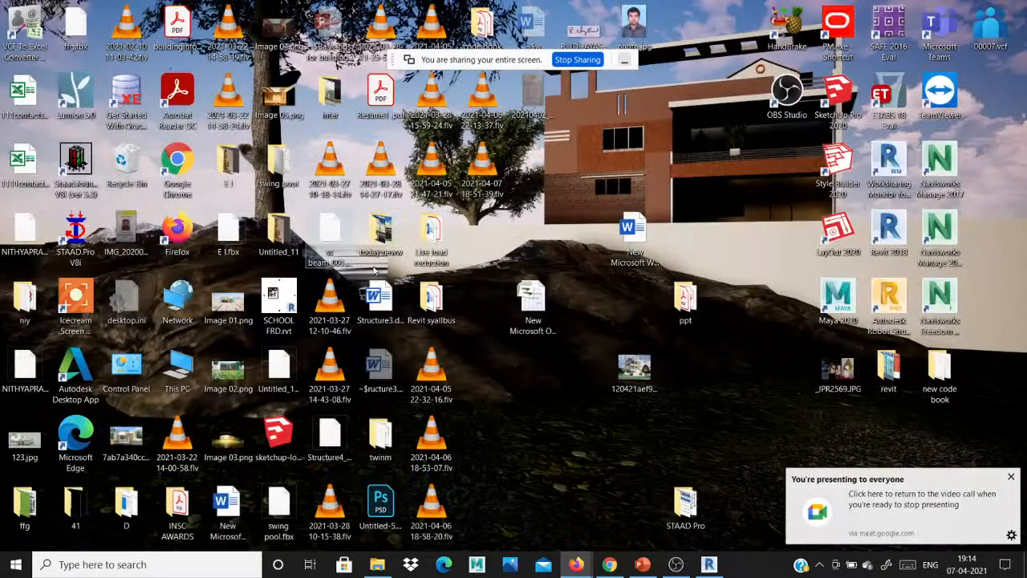
- Launch STAAD.Pro V8i and create a new Space structure named Structure1 in Foot and KiloNewton units, overwriting the existing file
double_click(75, 238)
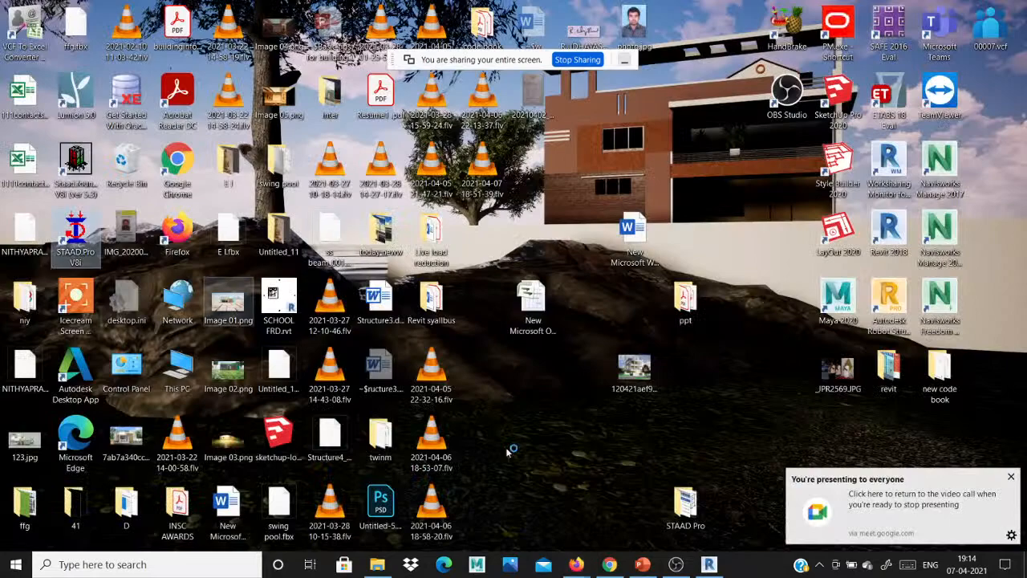
left_click(710, 564)
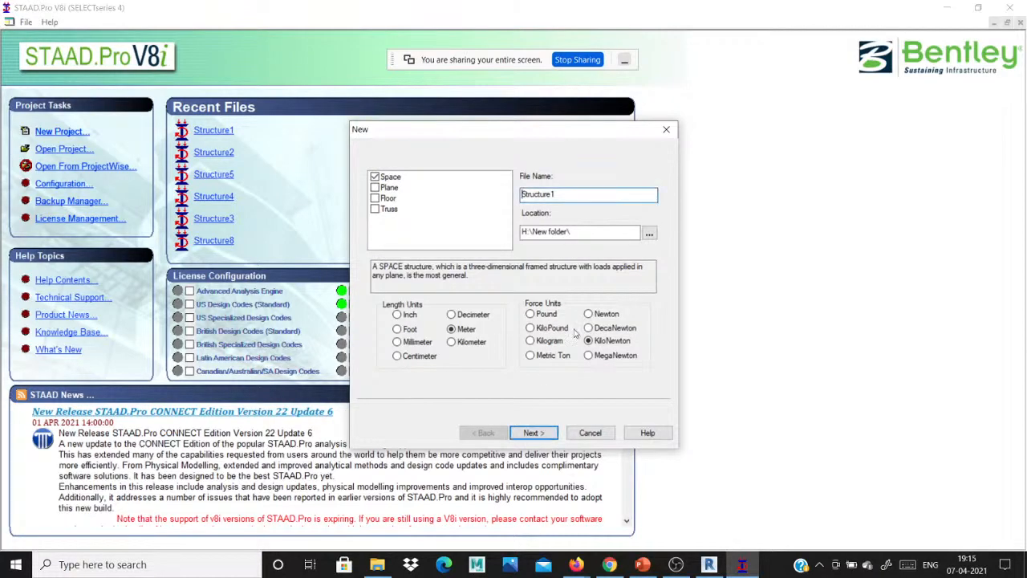
left_click(397, 329)
left_click(533, 433)
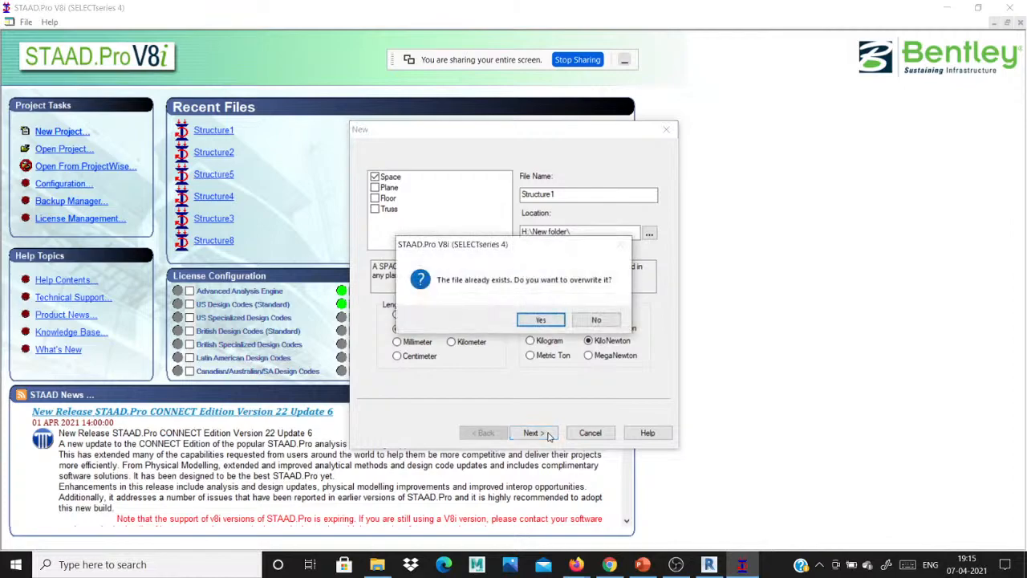
left_click(539, 320)
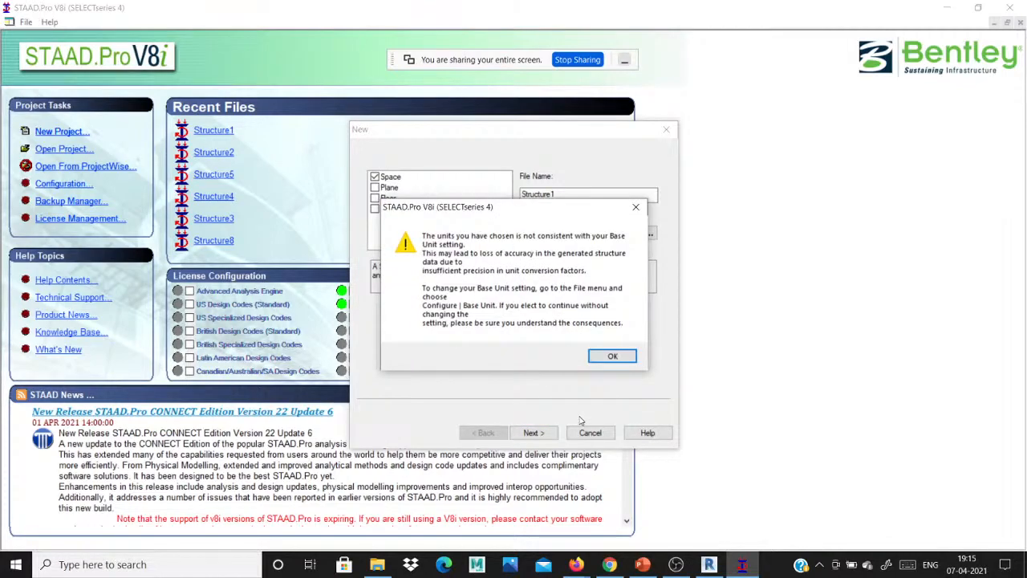
key("Return")
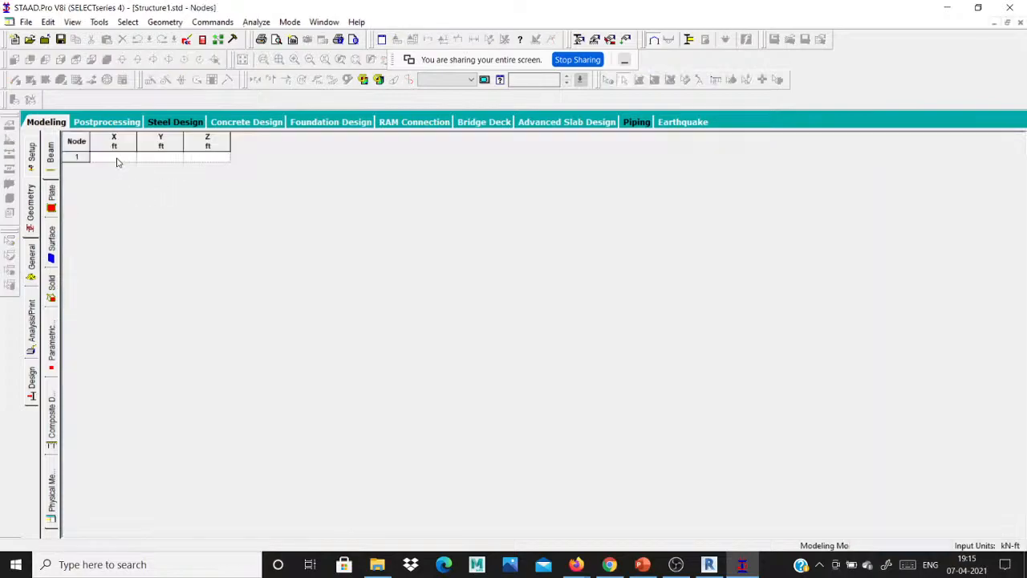
left_click(116, 159)
- Switch to Revit and review the grid intersections and spacings of the Level 1 floor plan
left_click(708, 564)
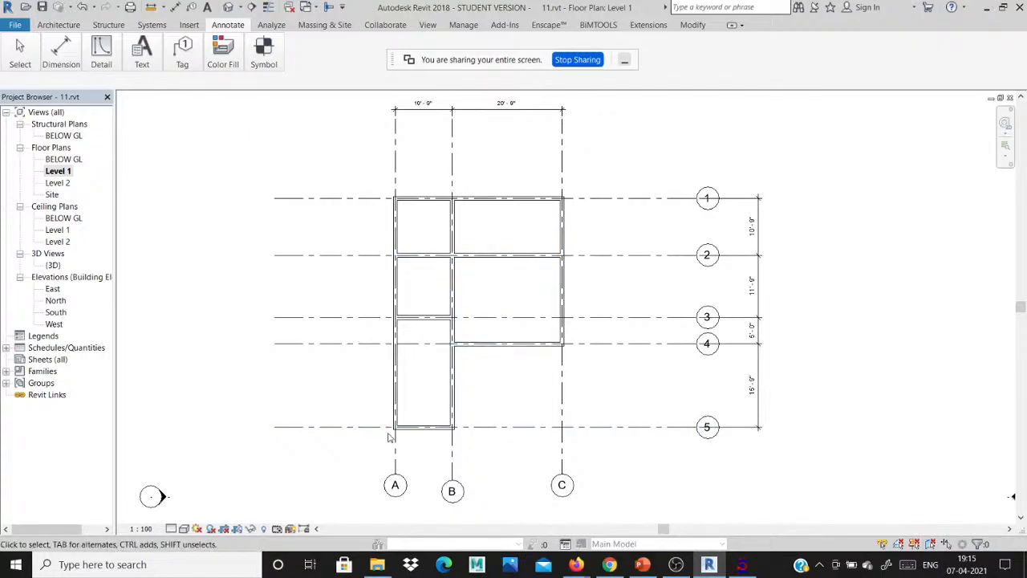
key("t")
key("x")
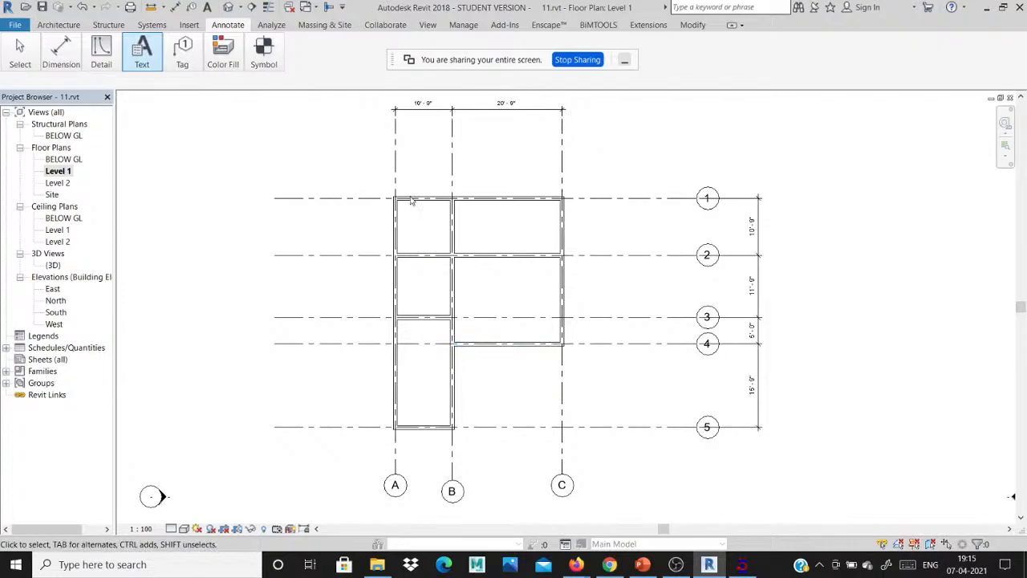
key("Escape")
scroll(411, 203, "up", 2)
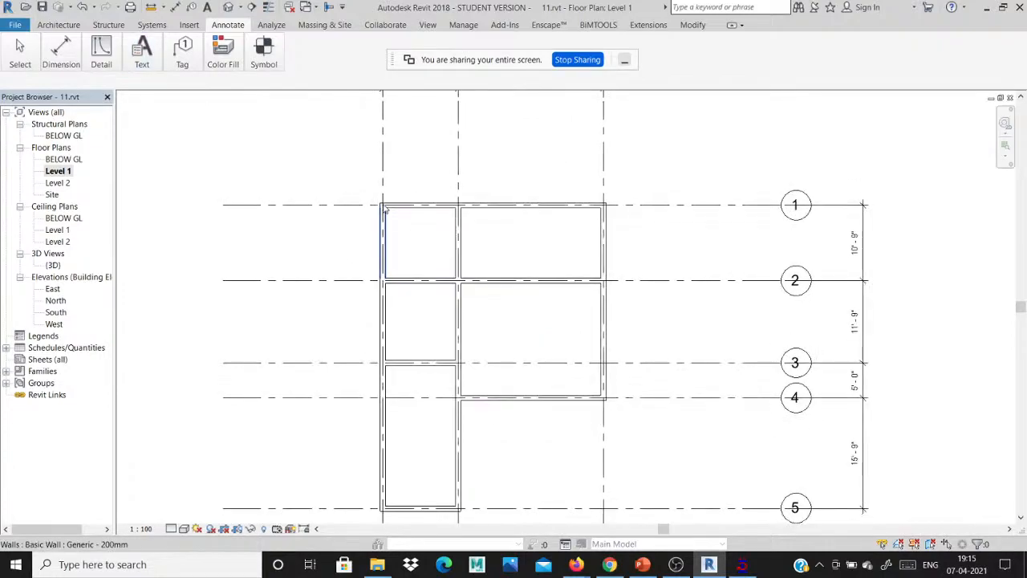
scroll(385, 210, "down", 1)
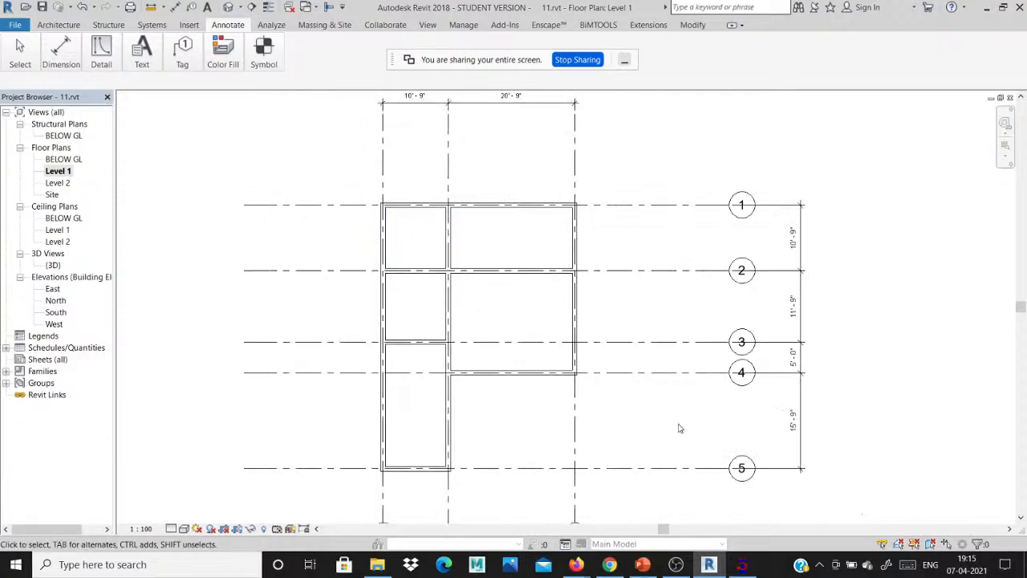
- Switch to STAAD.Pro and enter node 1 at the origin, with X, Y and Z at 0 ft
left_click(743, 565)
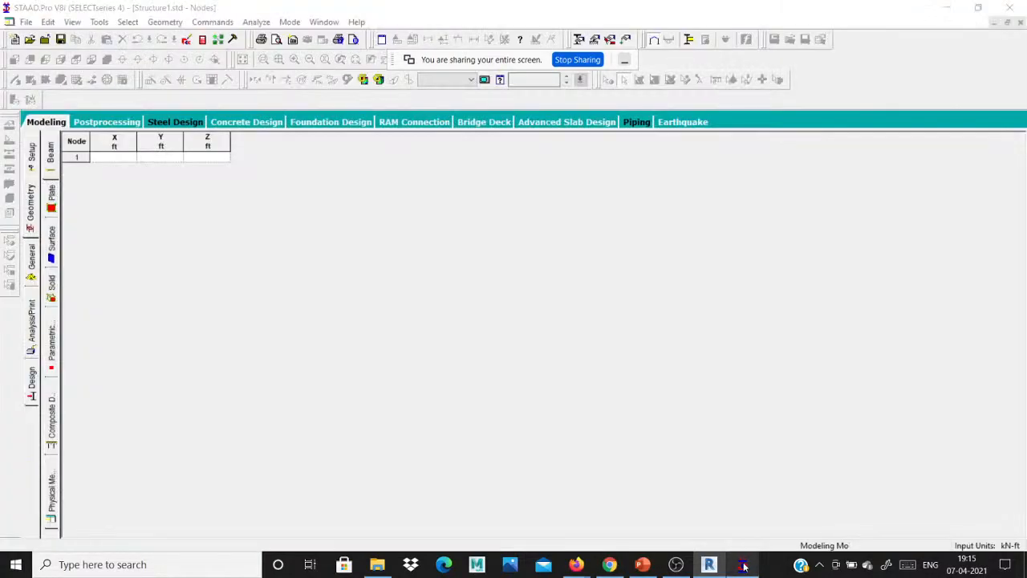
left_click(124, 158)
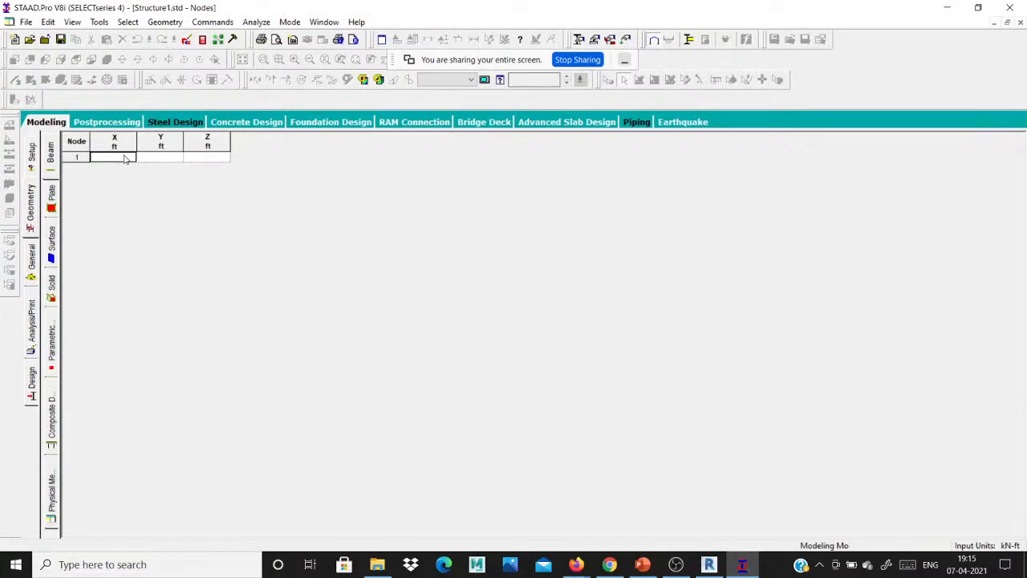
left_click(279, 78)
left_click(123, 158)
type("0")
key("Return")
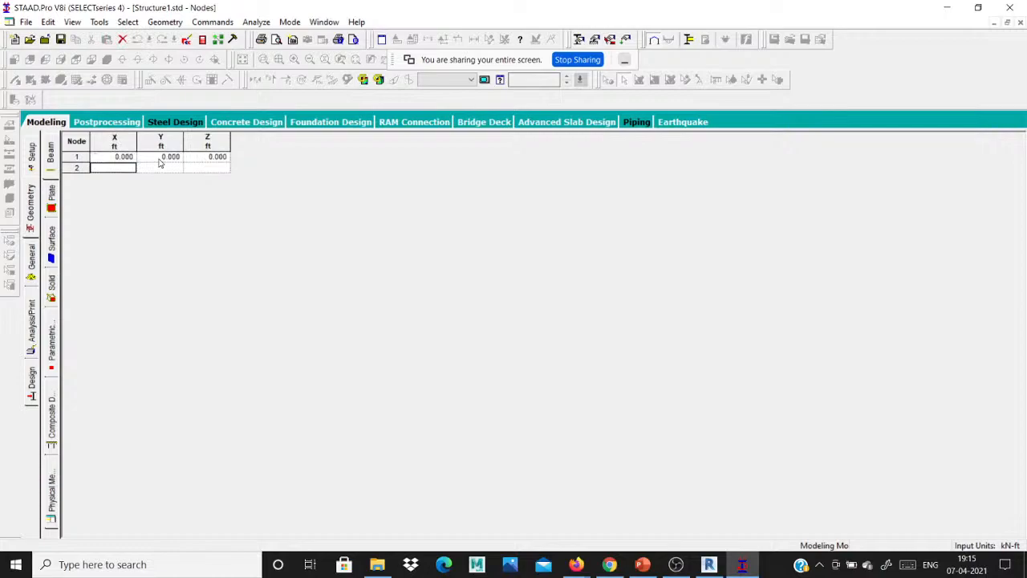
- Check the first horizontal grid spacing in Revit and open Calculator to convert its inches to feet as 9 ÷ 12
left_click(709, 564)
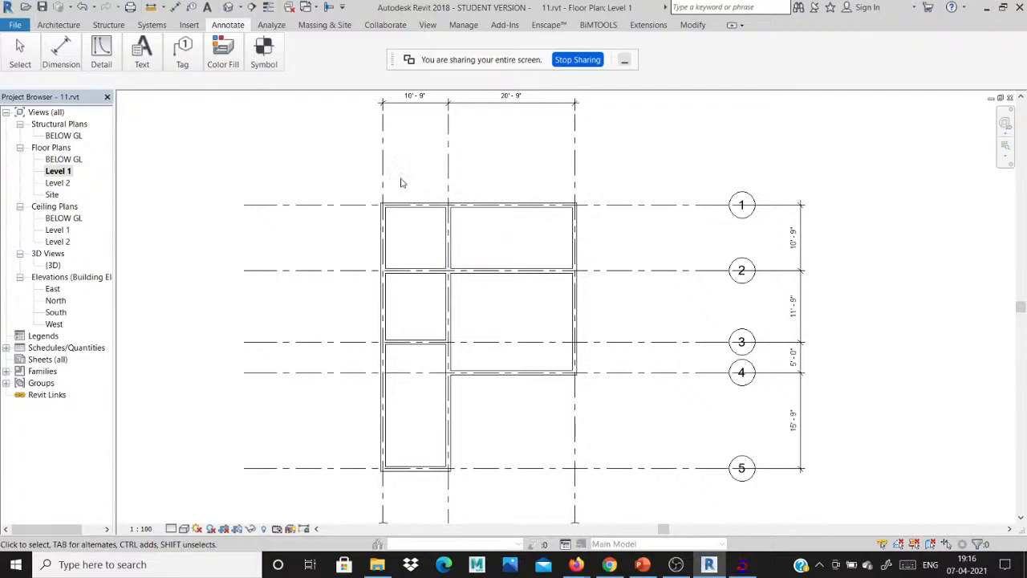
left_click(742, 564)
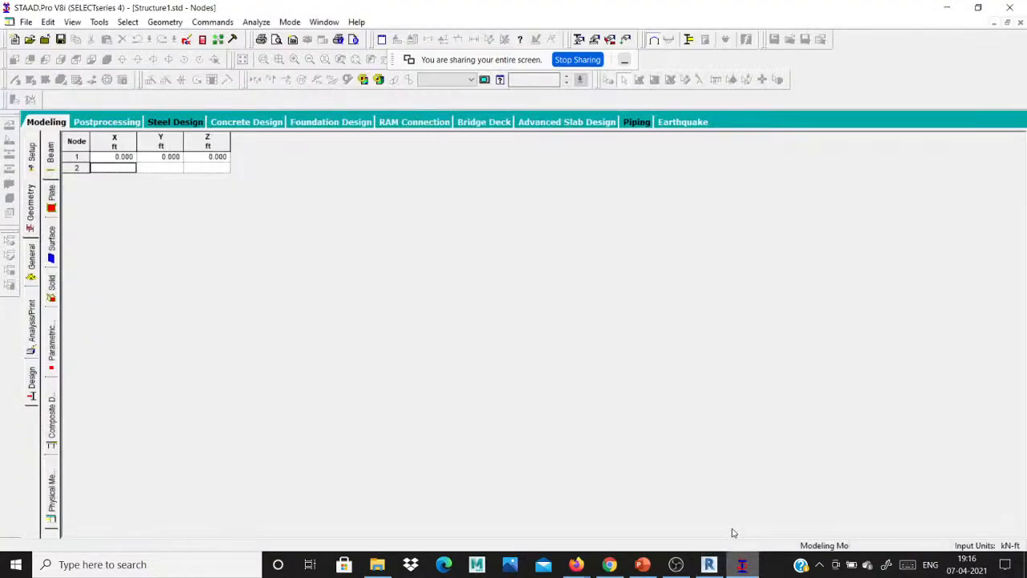
type("10")
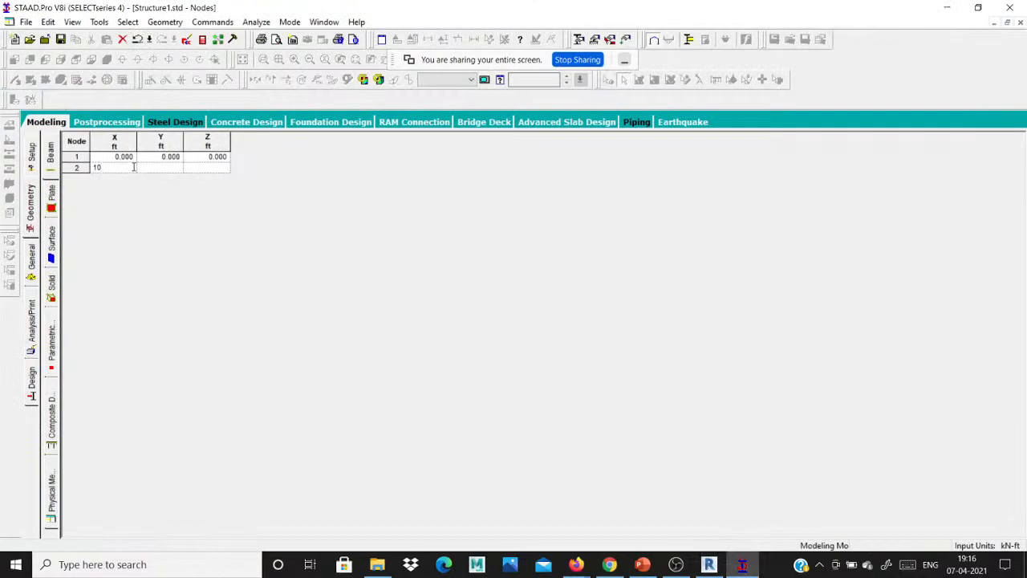
left_click(137, 566)
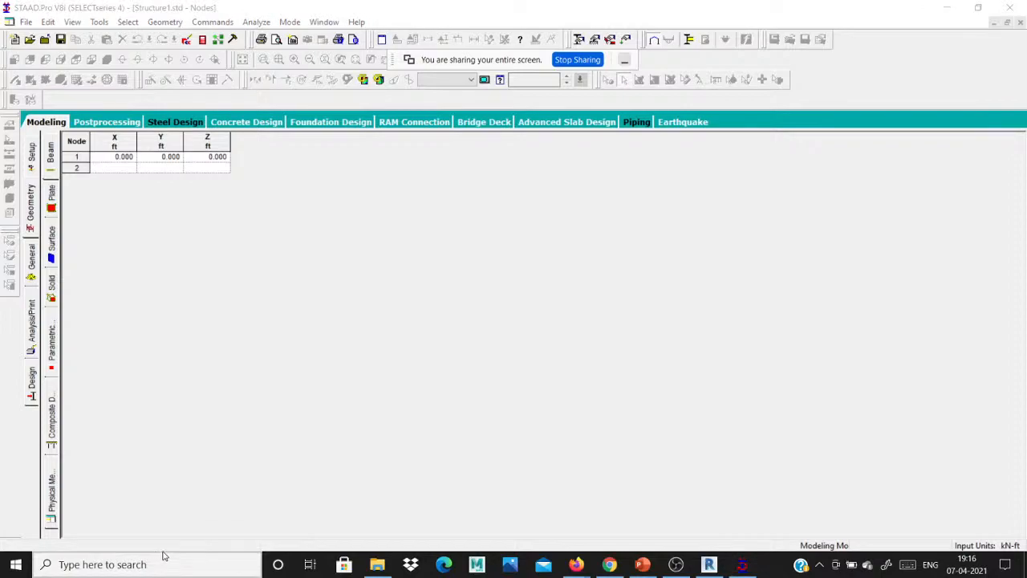
type("CAL")
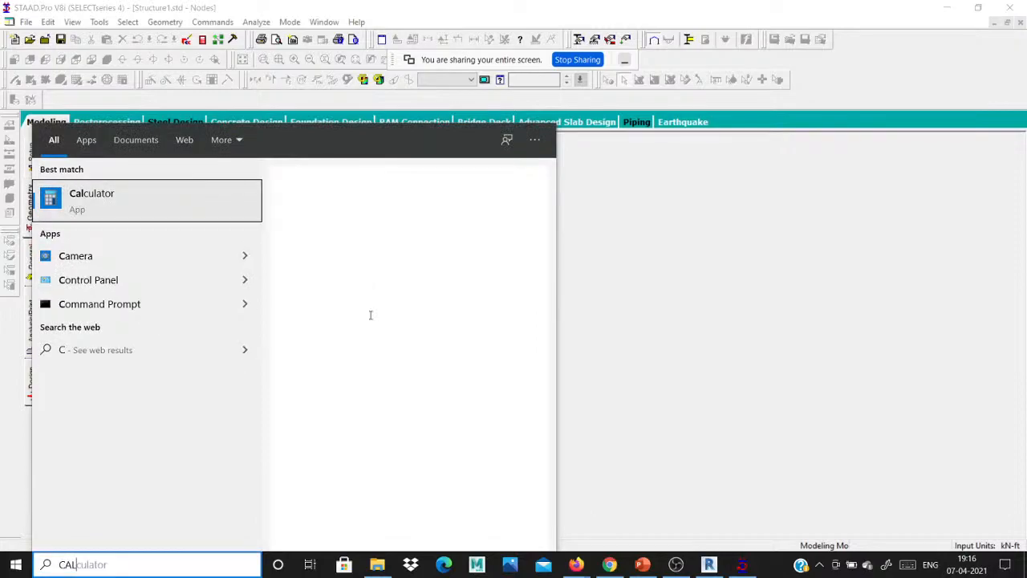
left_click(202, 212)
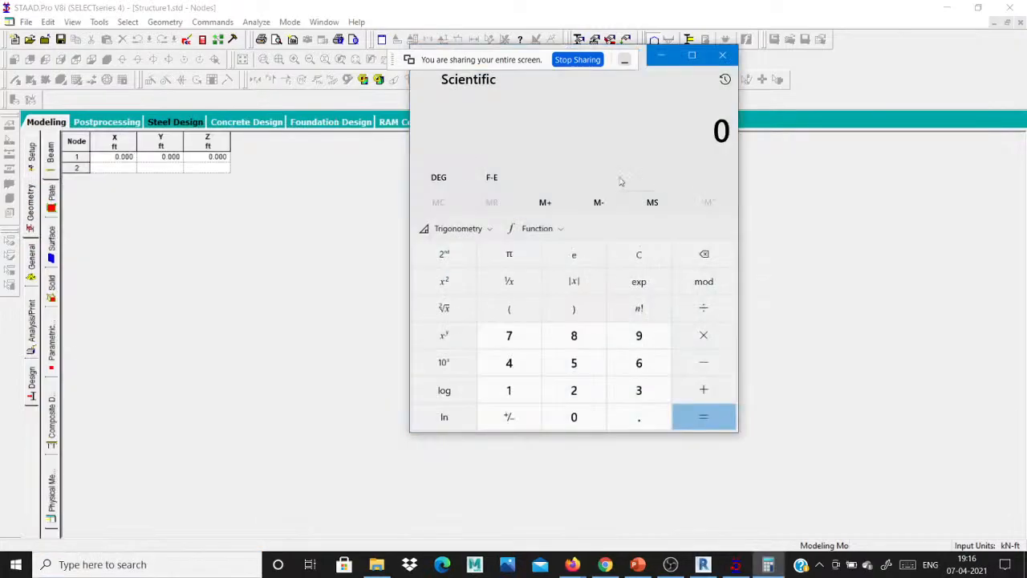
left_click(643, 346)
left_click(704, 309)
left_click(509, 390)
left_click(599, 397)
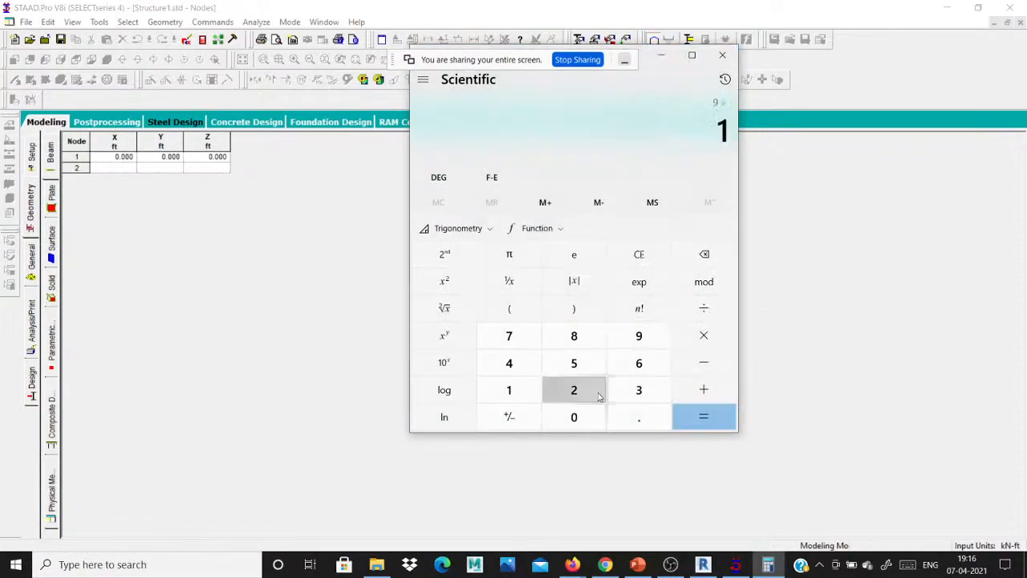
- Enter node 2 in the STAAD.Pro node table at X 10.75 ft, with Y and Z at 0
left_click(113, 167)
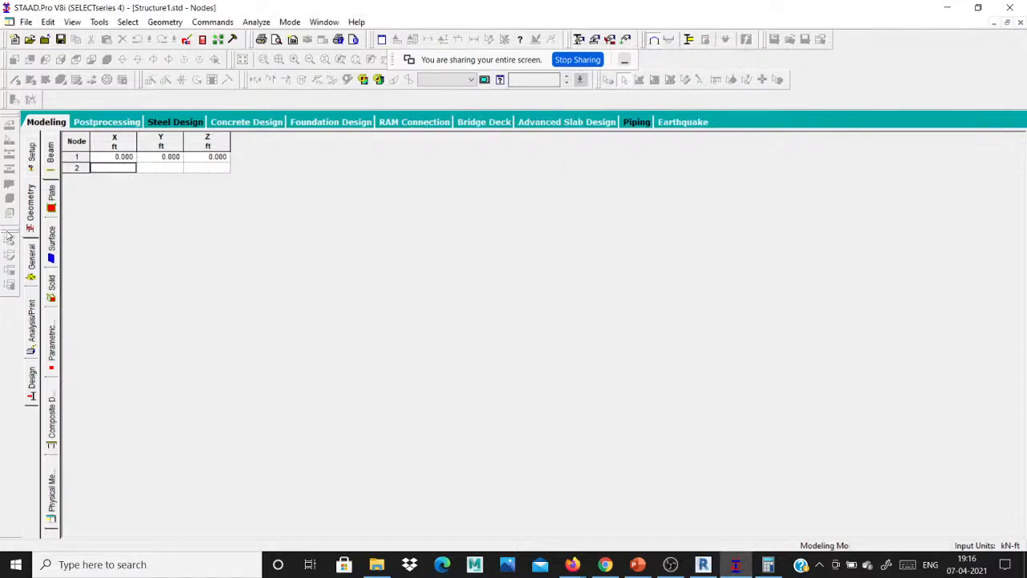
type("10.75")
key("Tab")
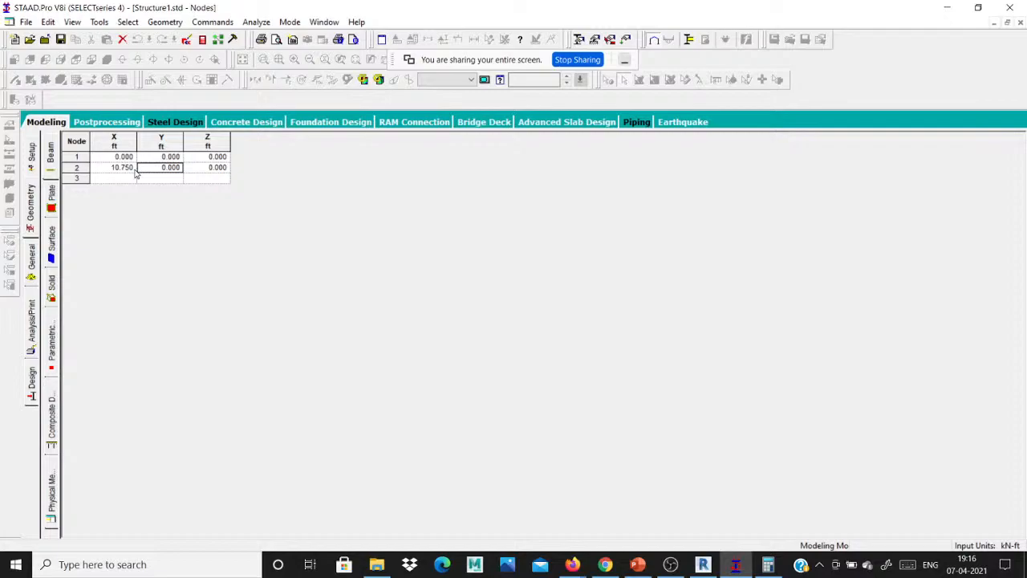
left_click(121, 169)
left_click(120, 160)
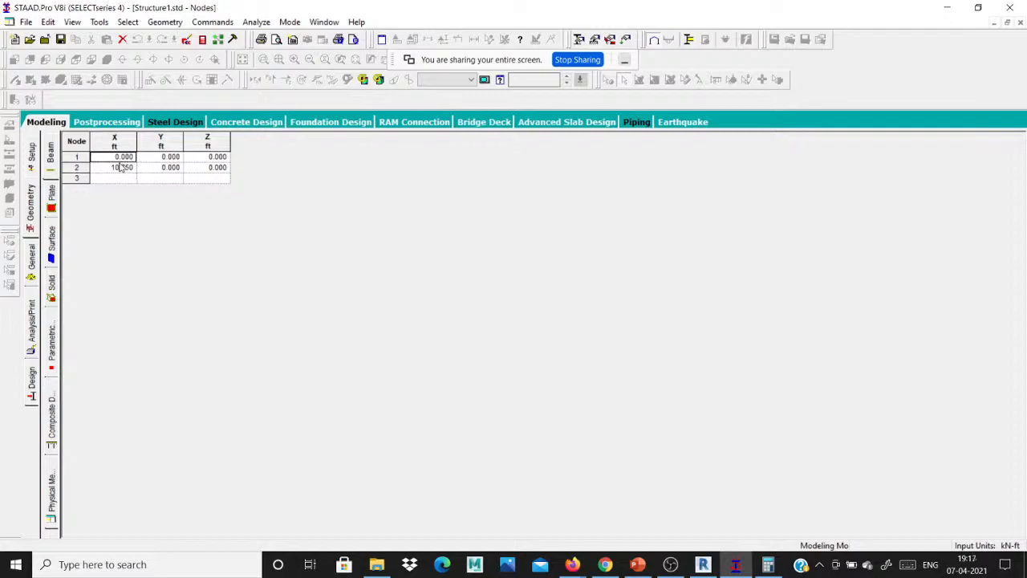
double_click(120, 168)
left_click(142, 169)
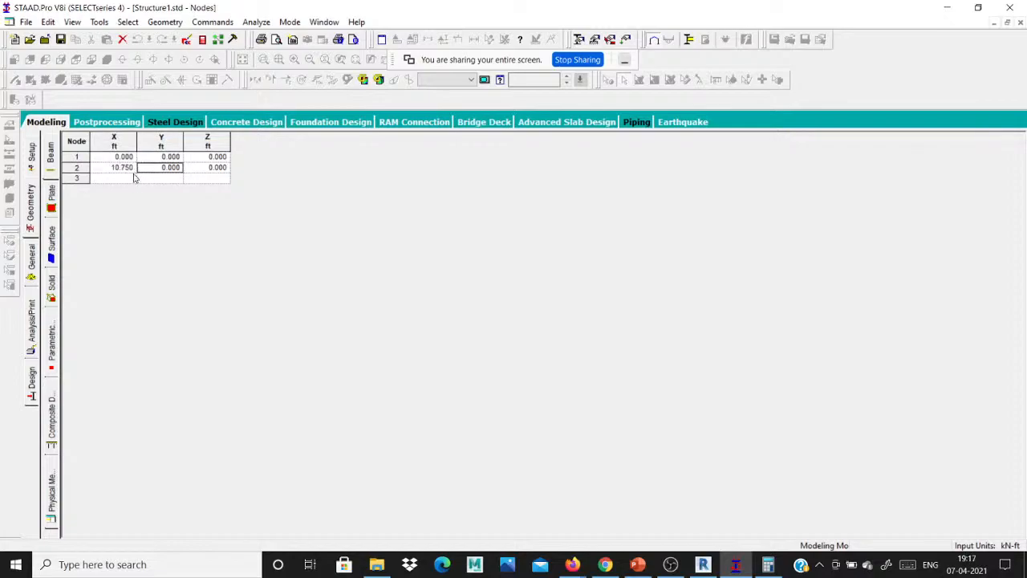
left_click(214, 168)
- Check the second horizontal grid spacing in Revit and sum 30 + 0.75 + 0.75 in Calculator
left_click(703, 565)
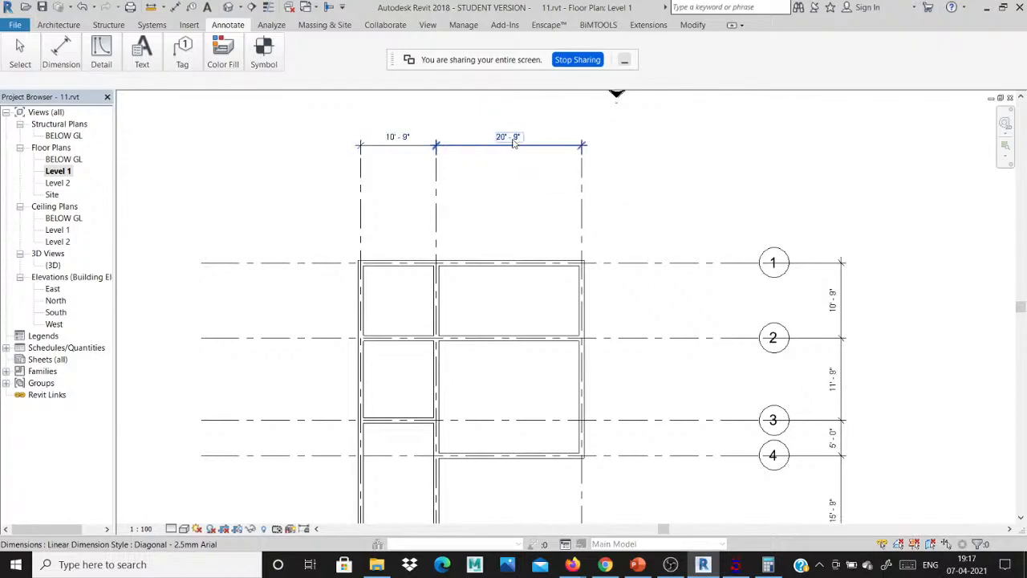
left_click(770, 565)
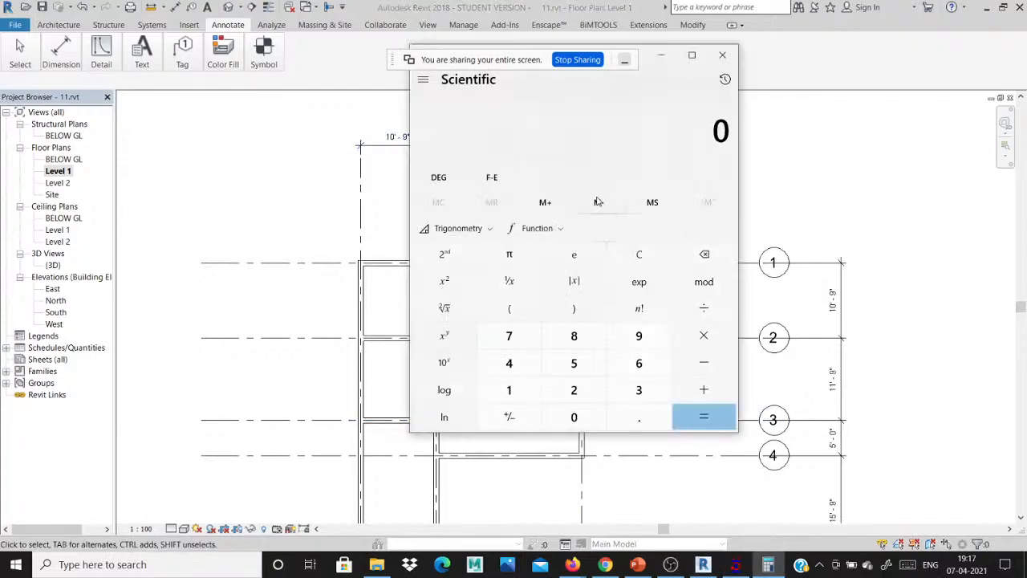
left_click(640, 390)
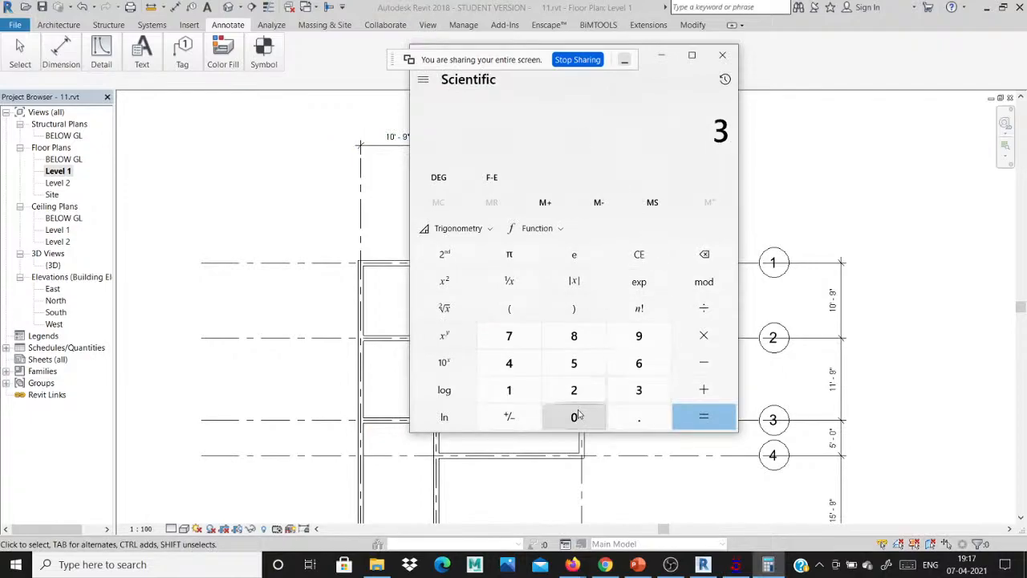
left_click(578, 415)
left_click(704, 390)
left_click(640, 418)
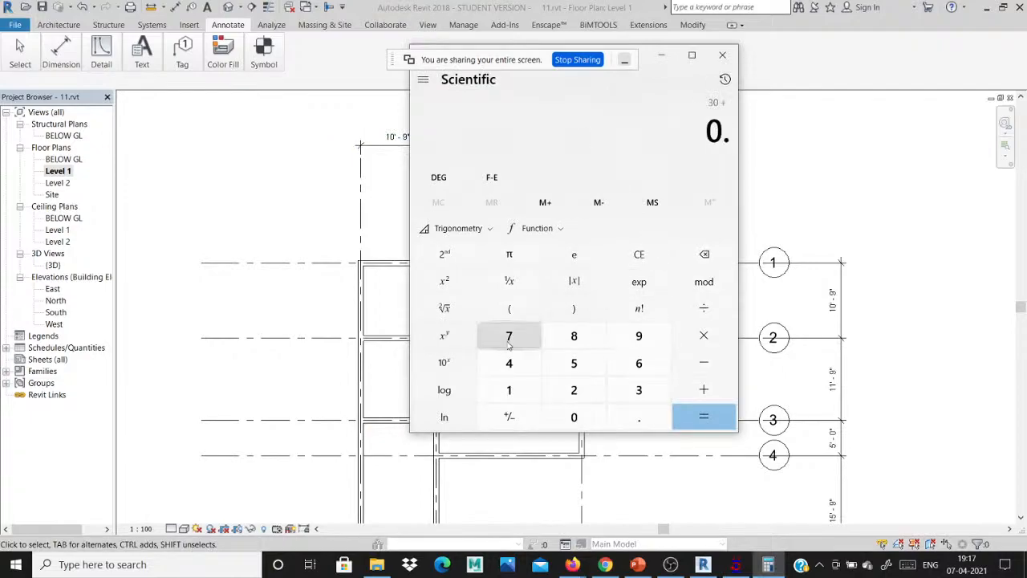
left_click(509, 339)
left_click(574, 365)
left_click(695, 414)
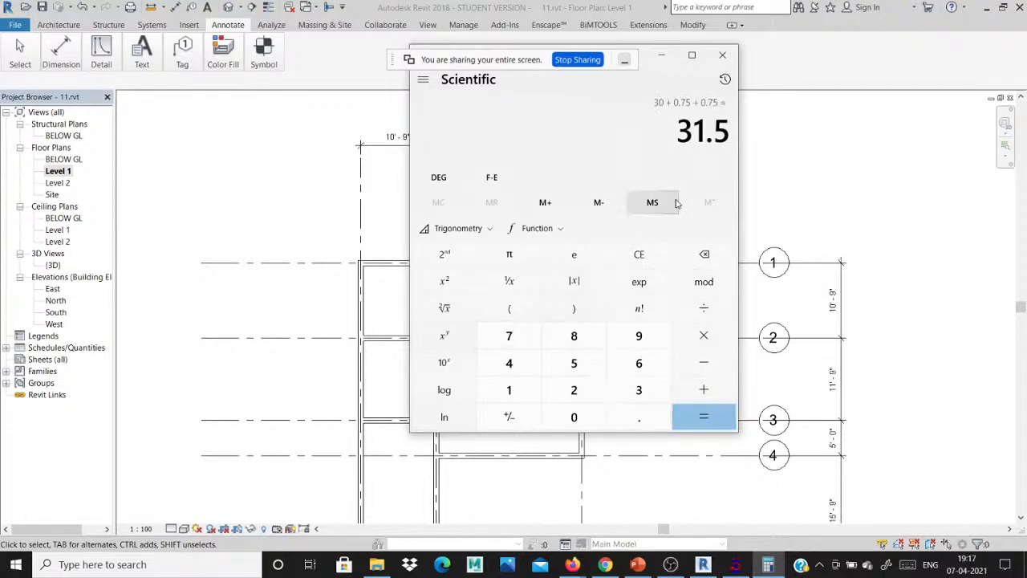
- Enter node 3 in STAAD.Pro at X 31.5 ft, Y 0, Z 0, and check the nodes in the Whole Structure view
key("alt+Tab")
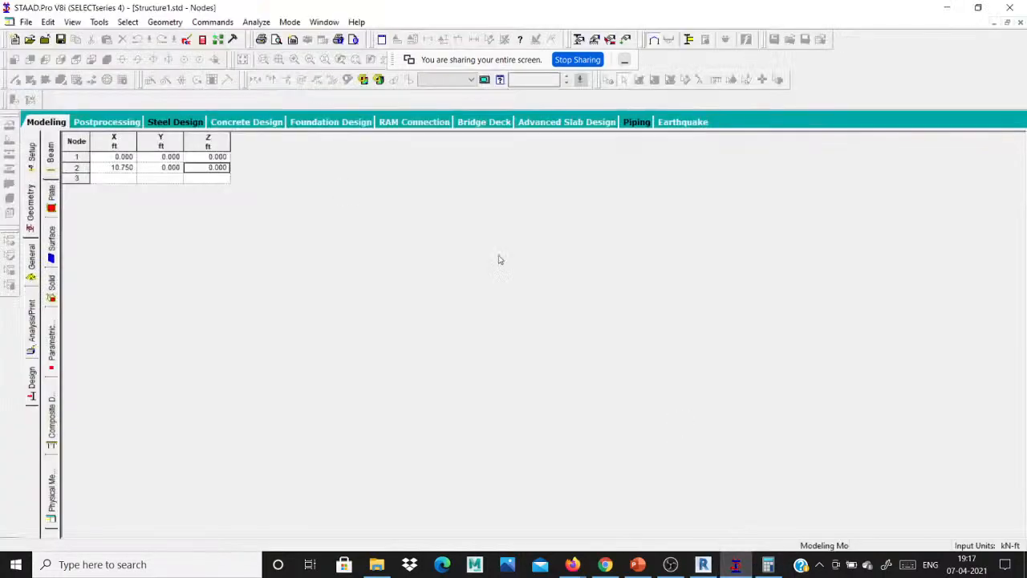
left_click(113, 178)
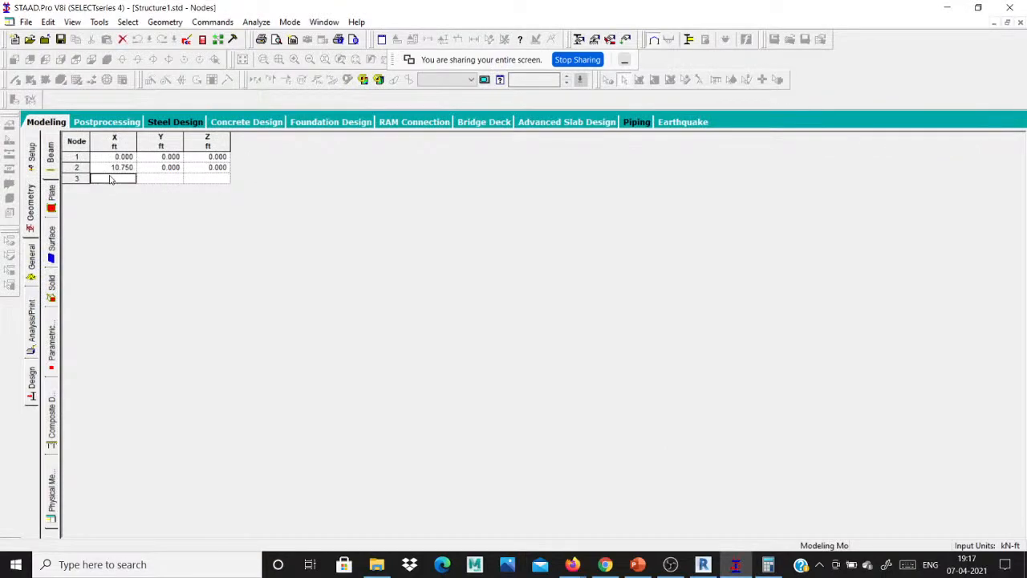
type("21.5")
key("Return")
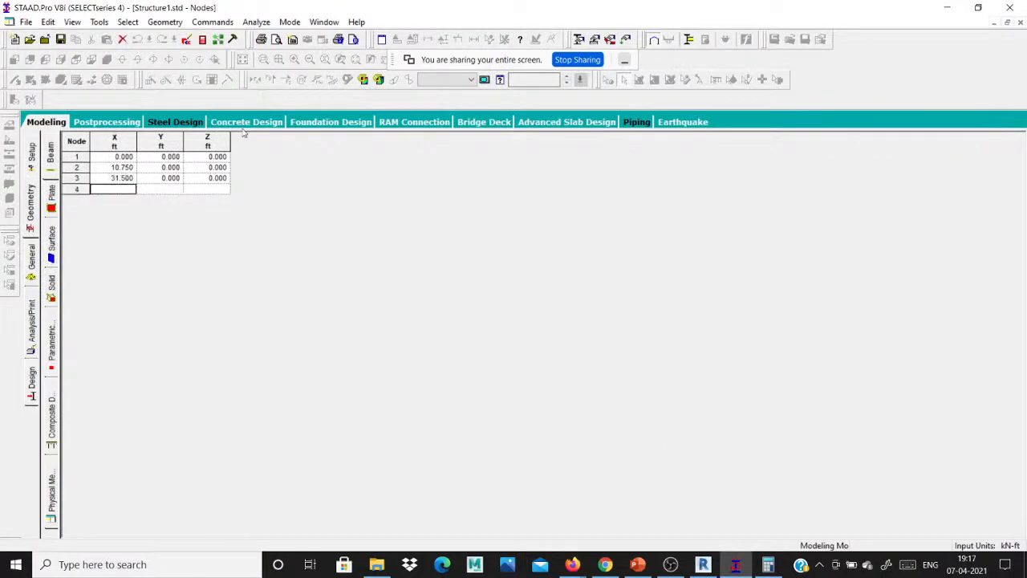
left_click(995, 23)
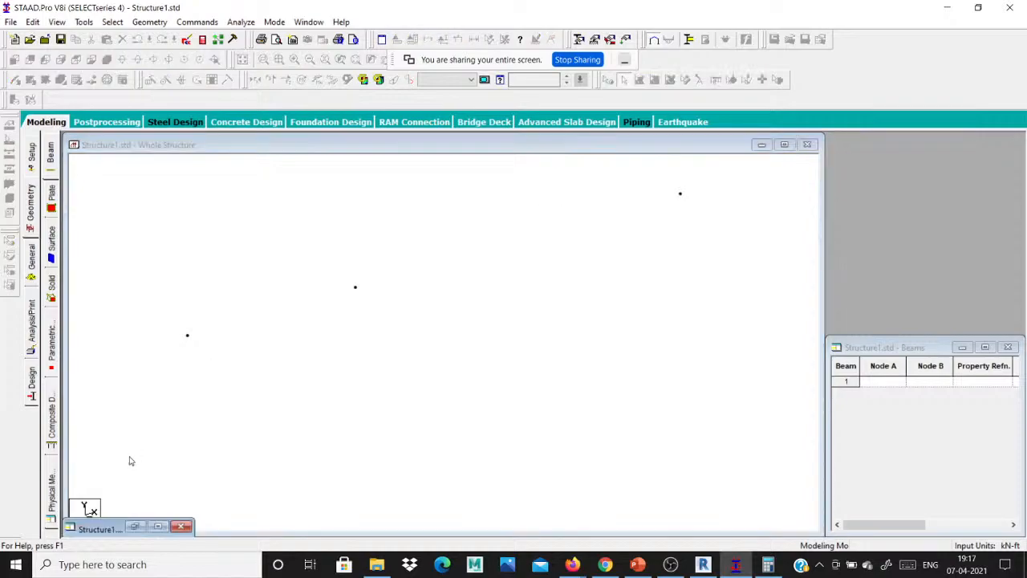
left_click(161, 523)
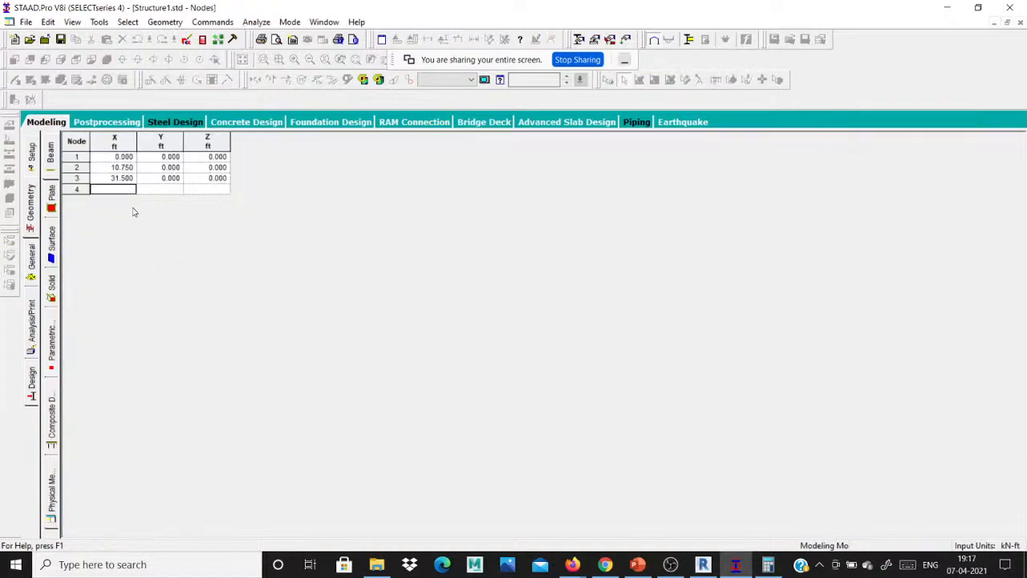
- Check the spacing between grids 1 and 2 in Revit and enter node 4 in STAAD.Pro at X 0, Y 0, Z 10.75 ft
key("alt+Tab")
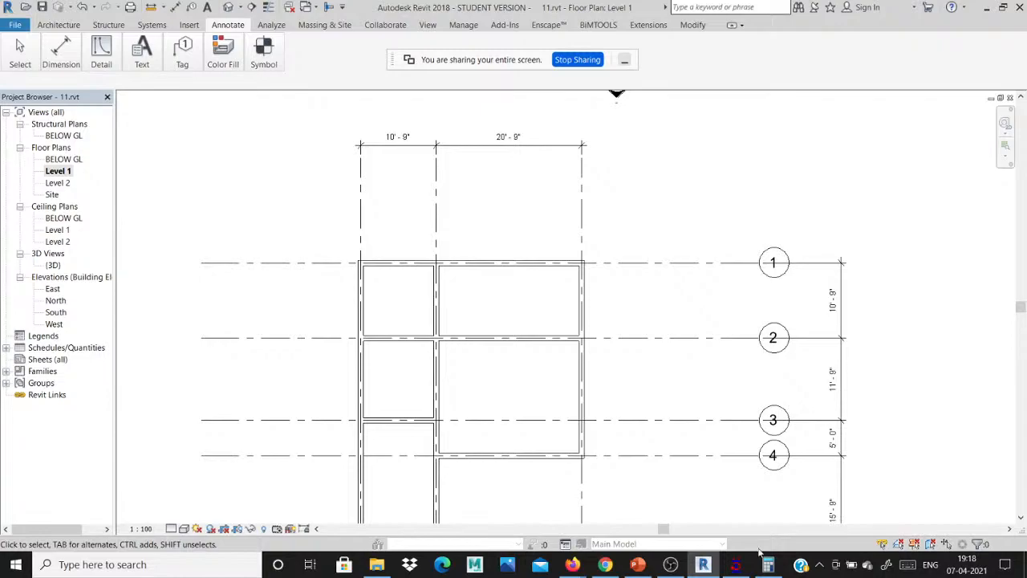
left_click(735, 565)
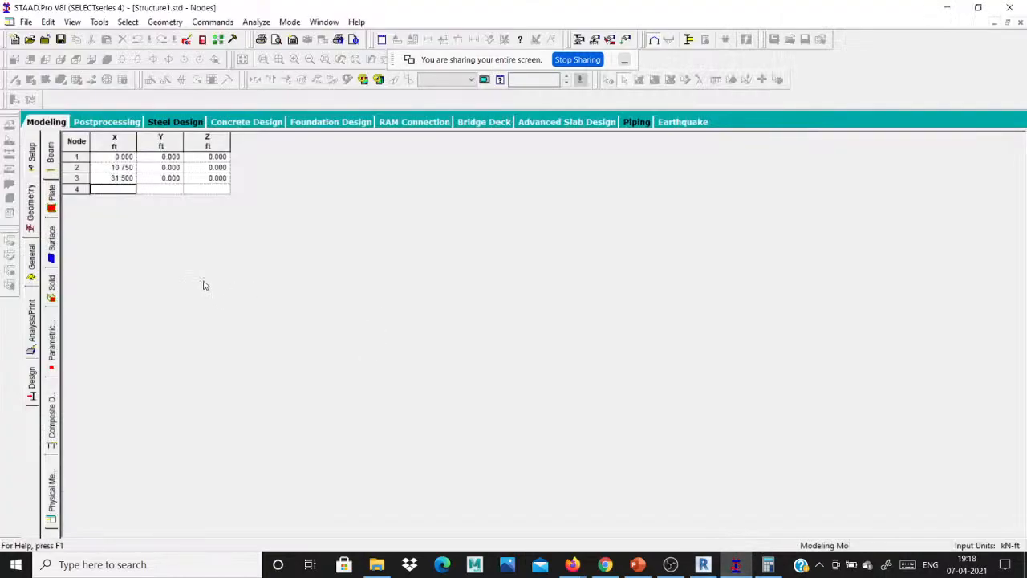
key("Return")
key("Return")
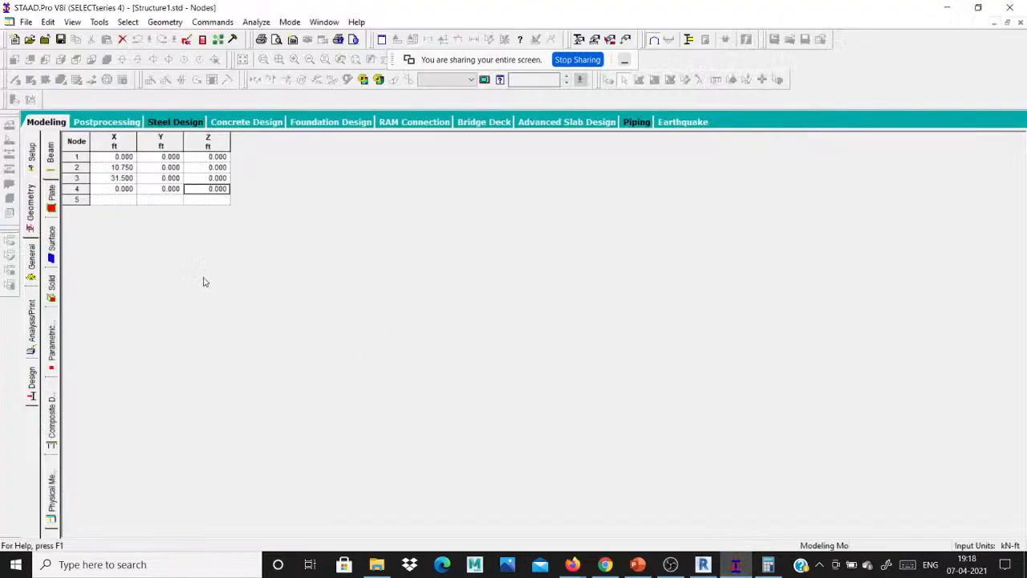
left_click(702, 564)
left_click(702, 566)
left_click(702, 564)
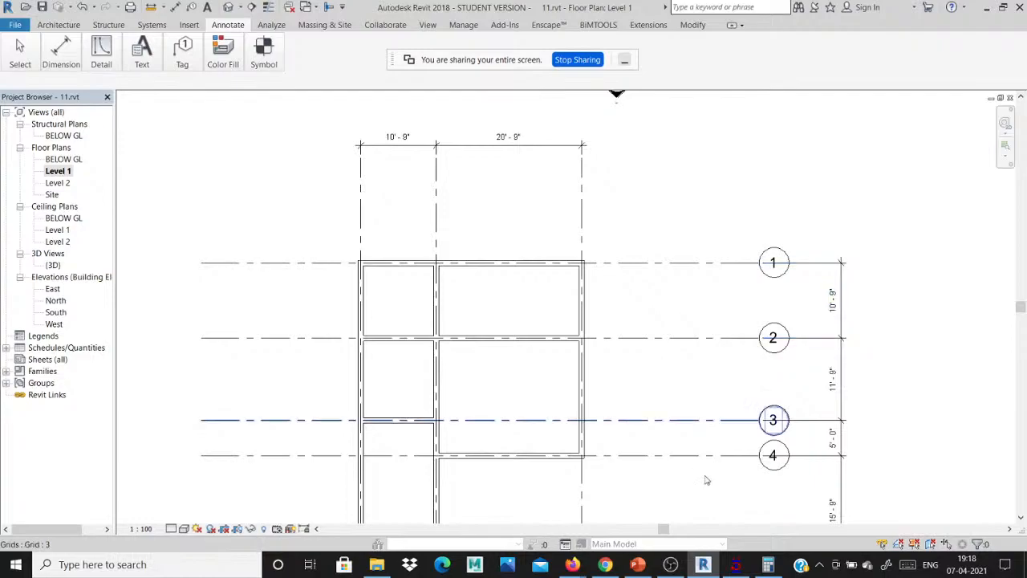
left_click(745, 566)
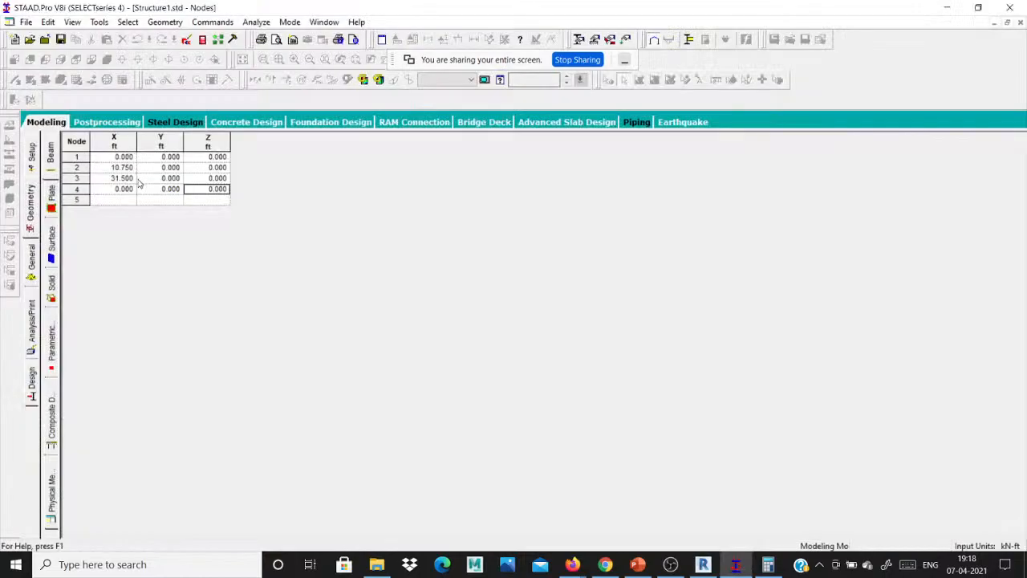
type("10.75")
key("Return")
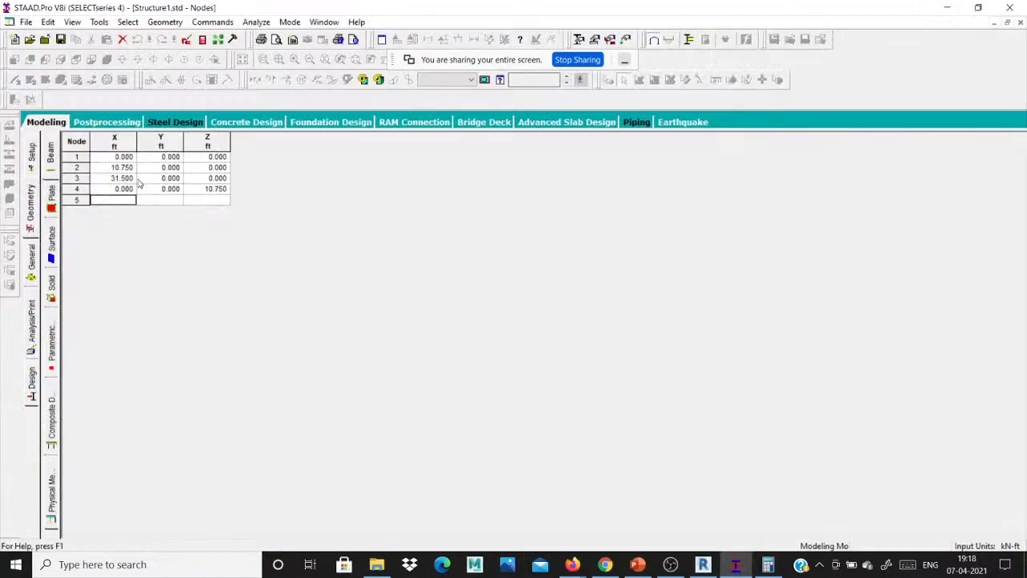
- Enter node 5 at X 10.75 ft, Y 0 and Z 10.75 ft
type("10.75")
key("Return")
key("Return")
type("10.7")
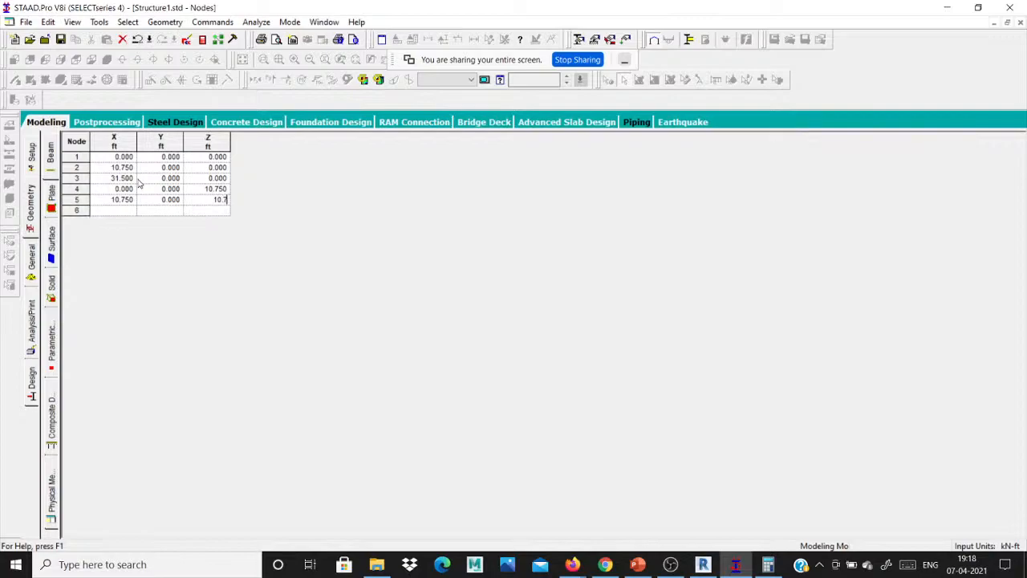
type("5")
key("Return")
- Enter node 6 at X 31.5 ft, Y 0 and Z 10.75 ft
type("31.5")
key("Tab")
key("Tab")
type("10.75")
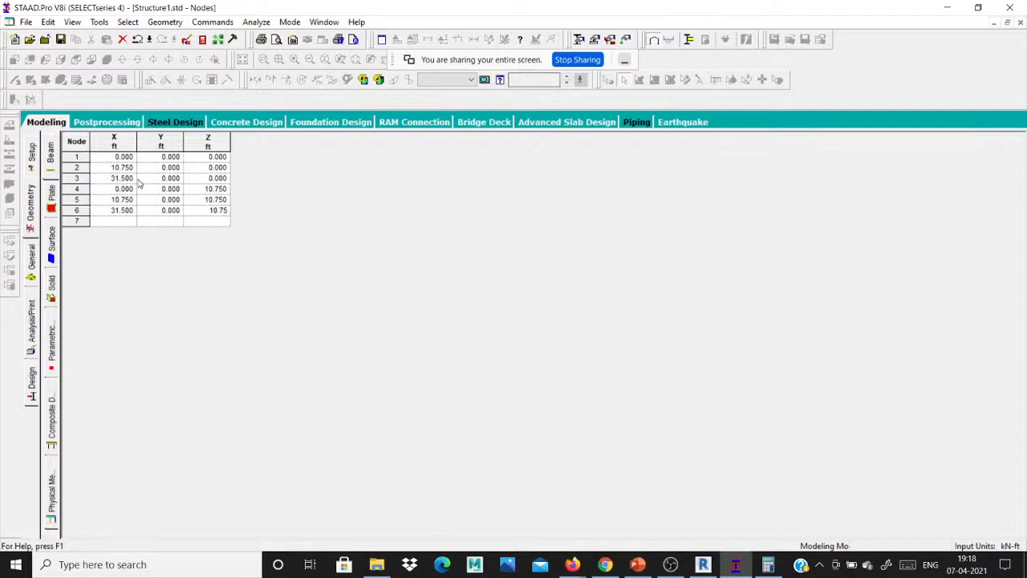
key("Return")
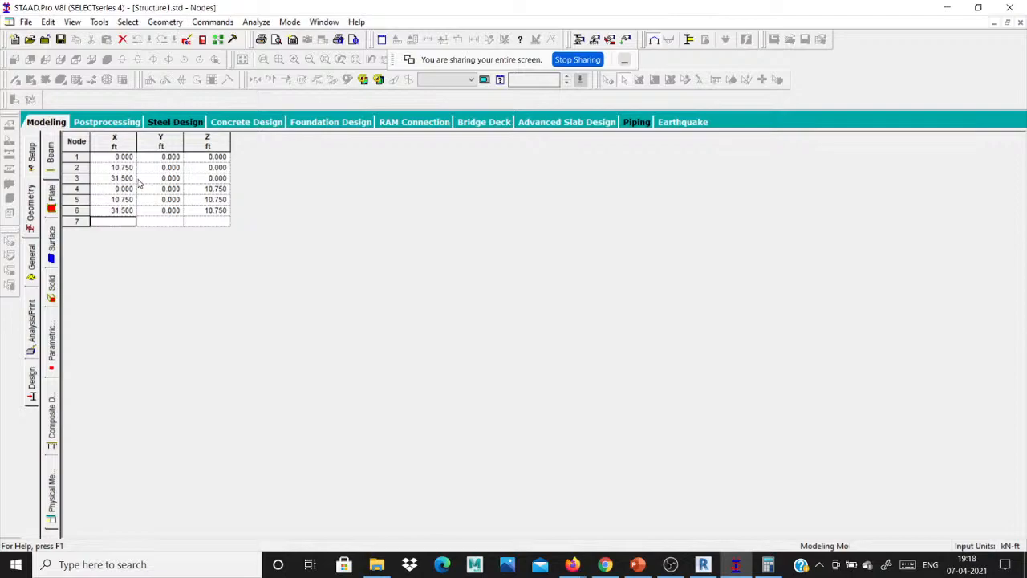
- Compare the nodes in the Whole Structure view with the Revit plan, reopening the node table before checking the spacing between grids 2 and 3
left_click(51, 151)
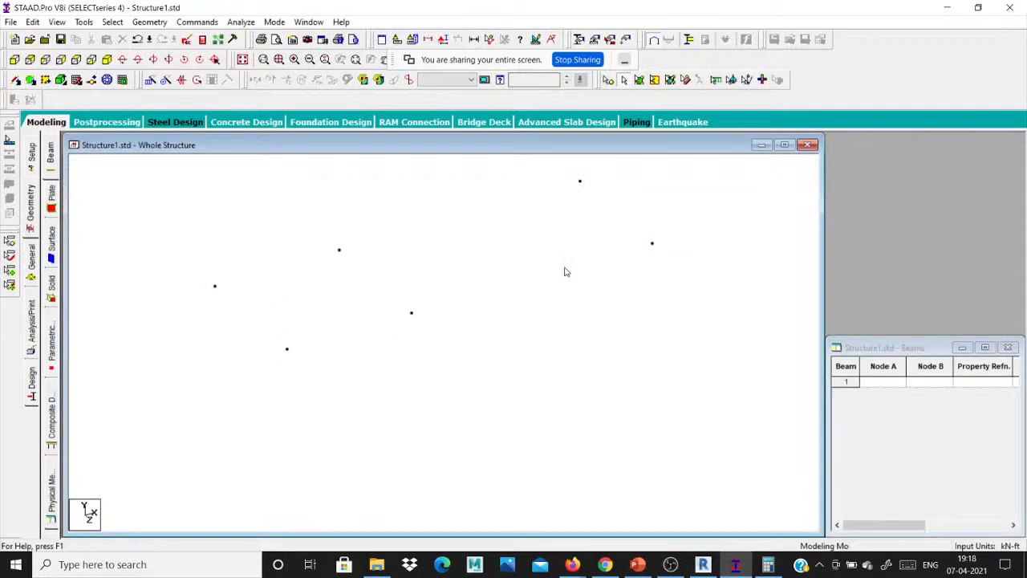
key("alt+Tab")
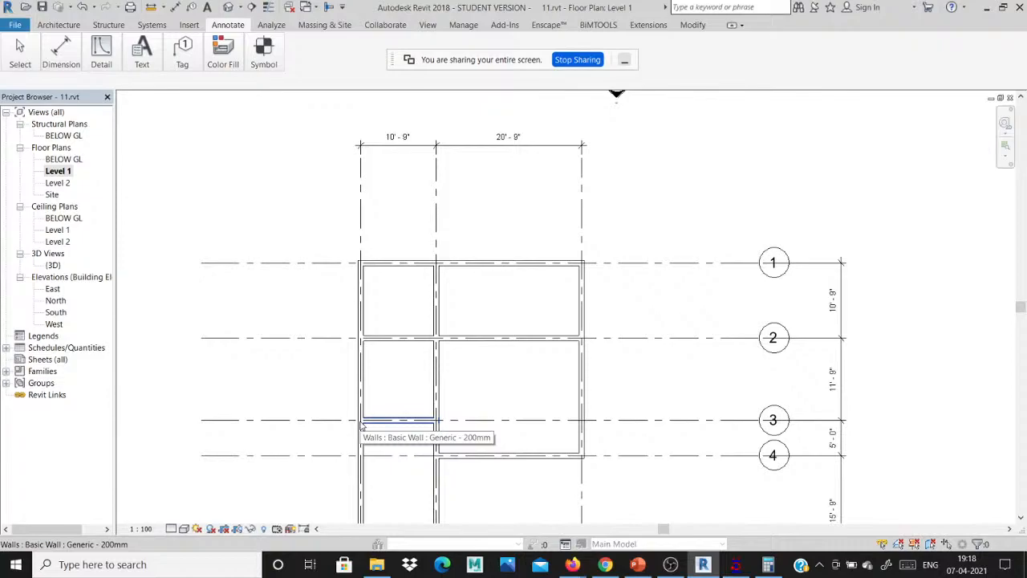
left_click(734, 564)
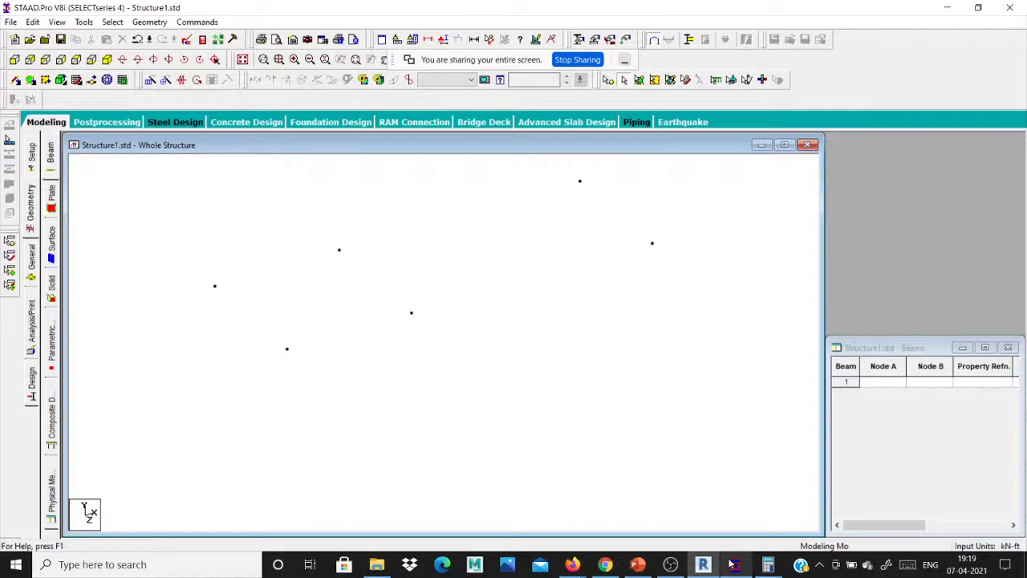
left_click(197, 21)
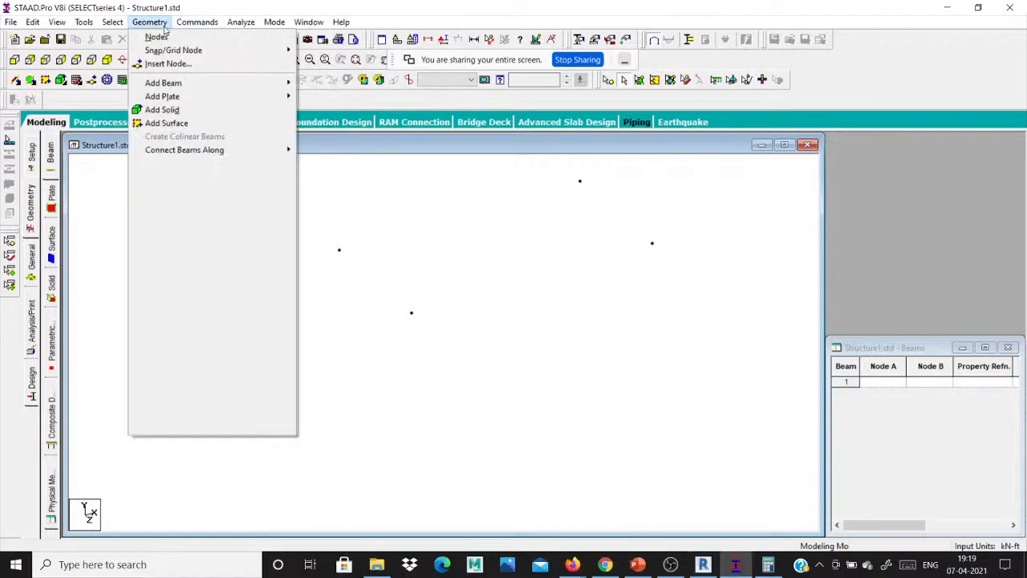
left_click(161, 37)
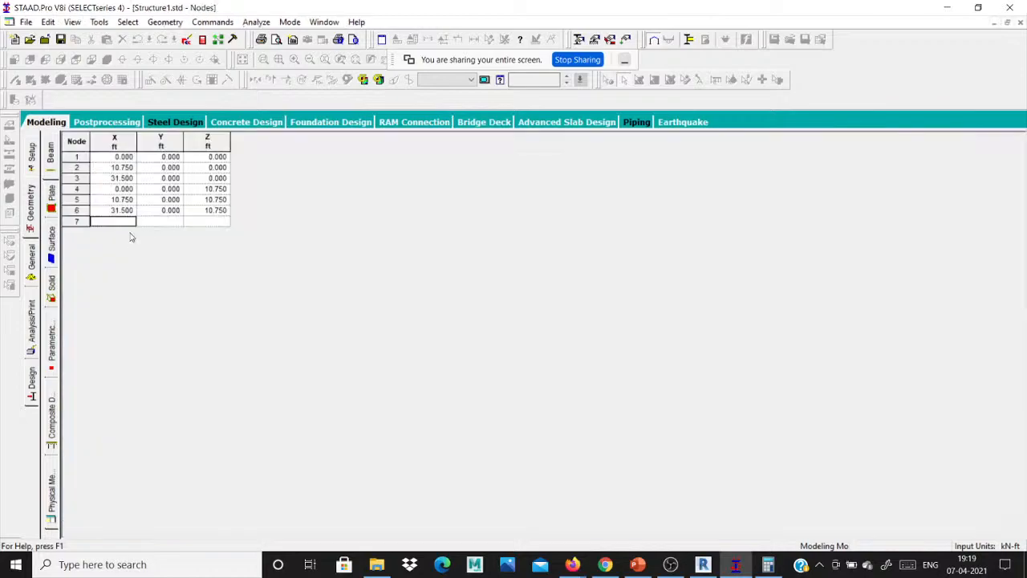
key("alt+Tab")
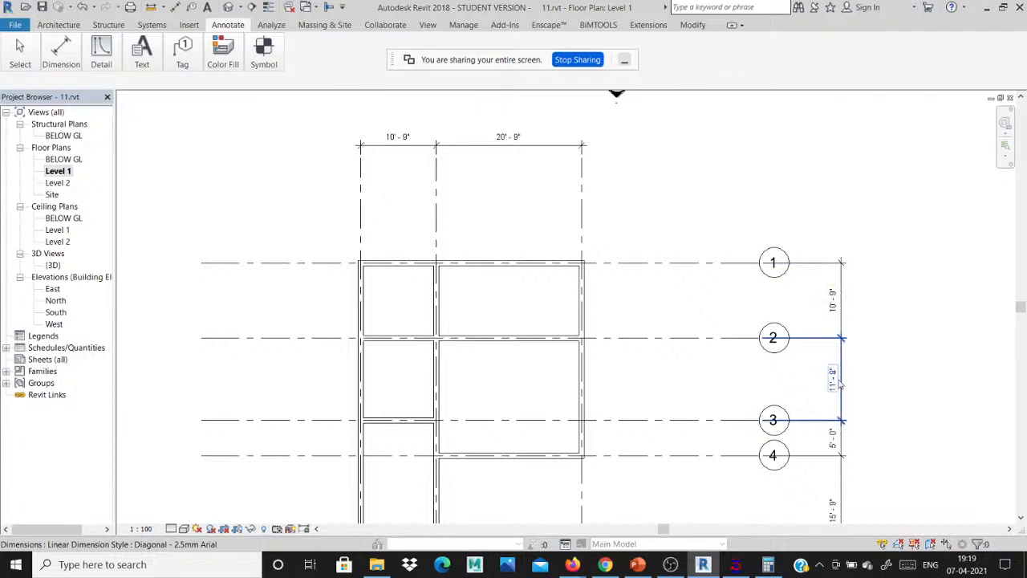
left_click(768, 564)
left_click(639, 255)
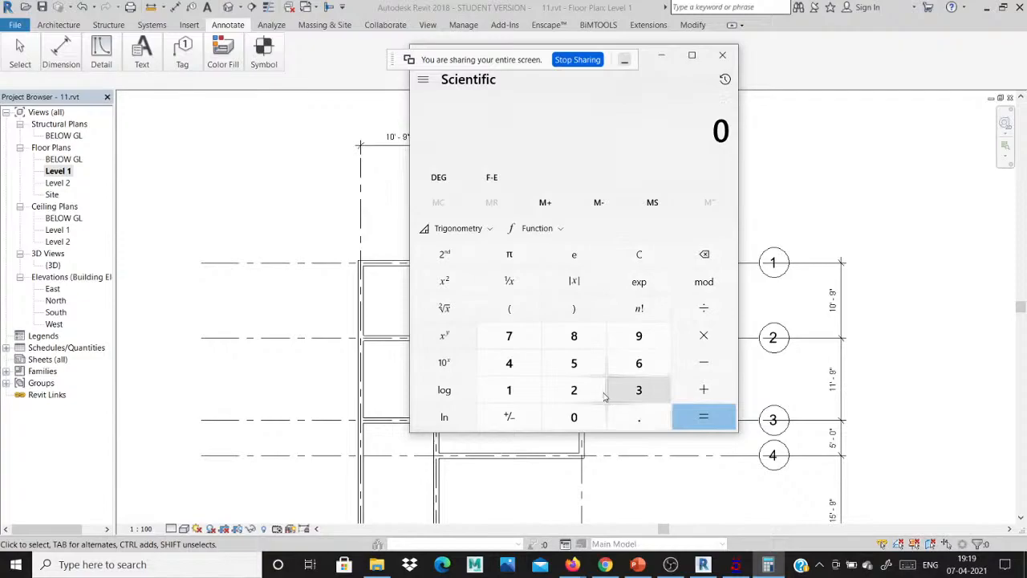
left_click(574, 393)
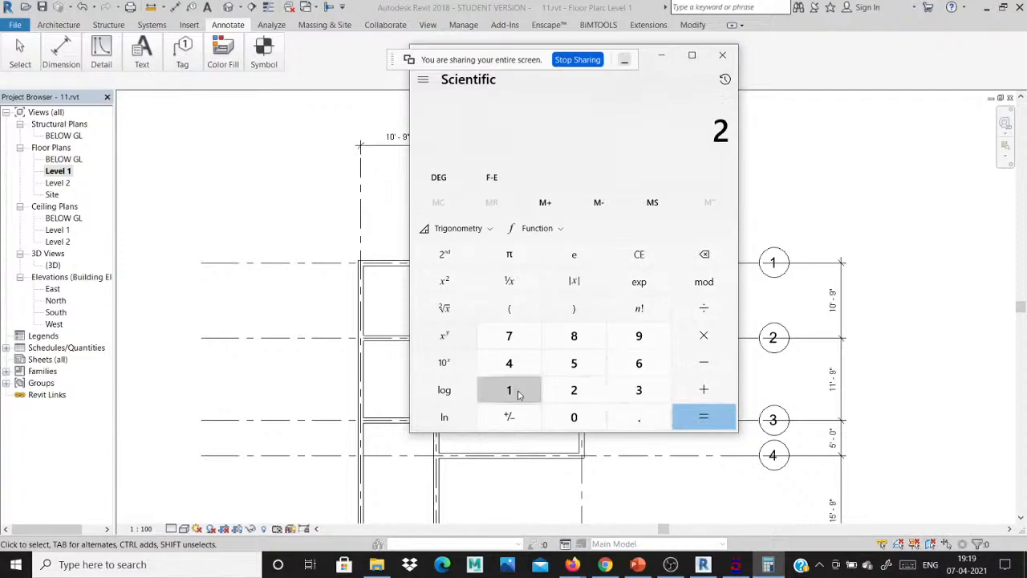
left_click(652, 259)
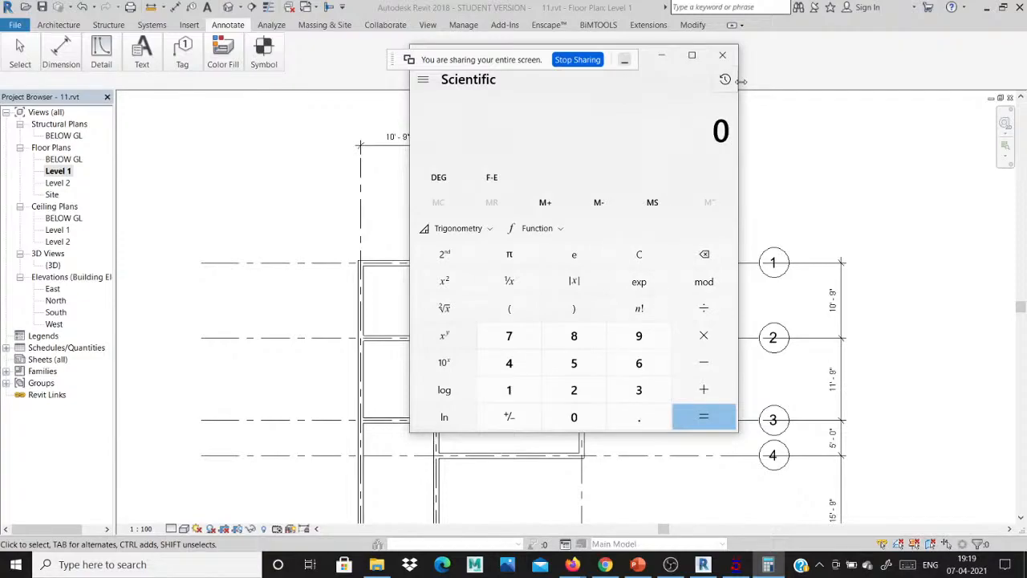
left_click(722, 55)
- Enter node 7 in STAAD.Pro at X 0, Y 0 and Z 22.5 ft
left_click(744, 566)
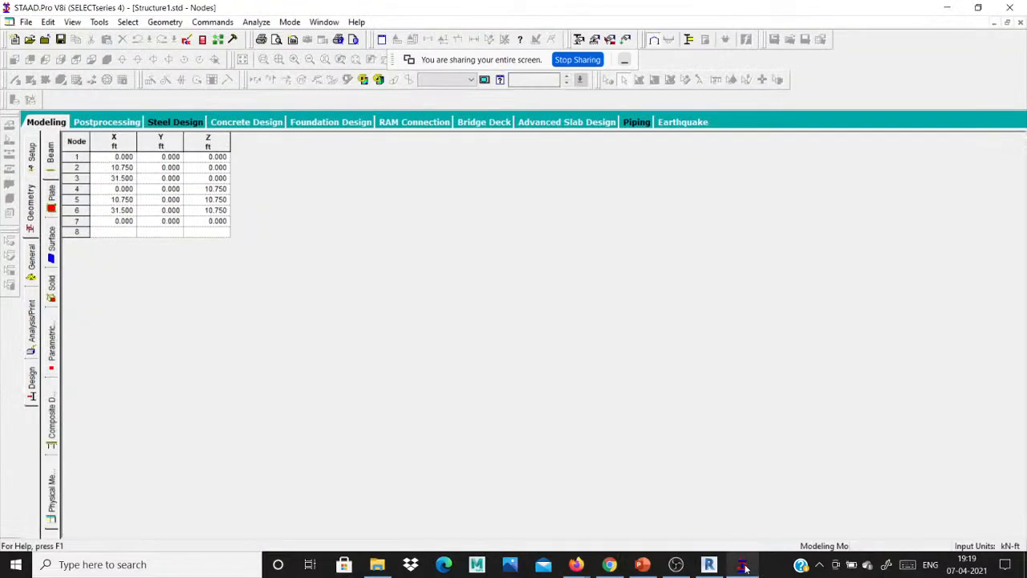
type("22")
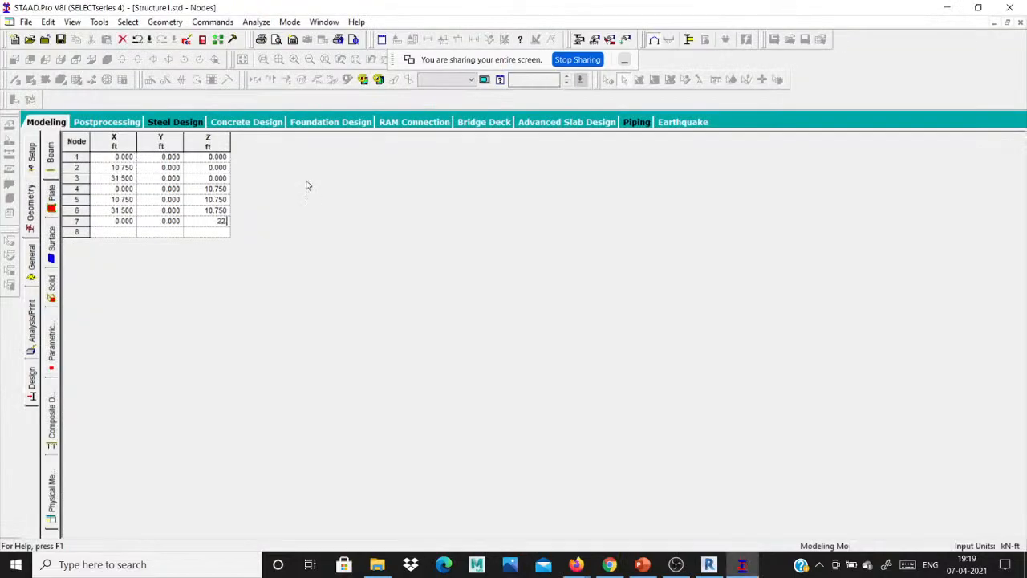
type(".5")
key("Return")
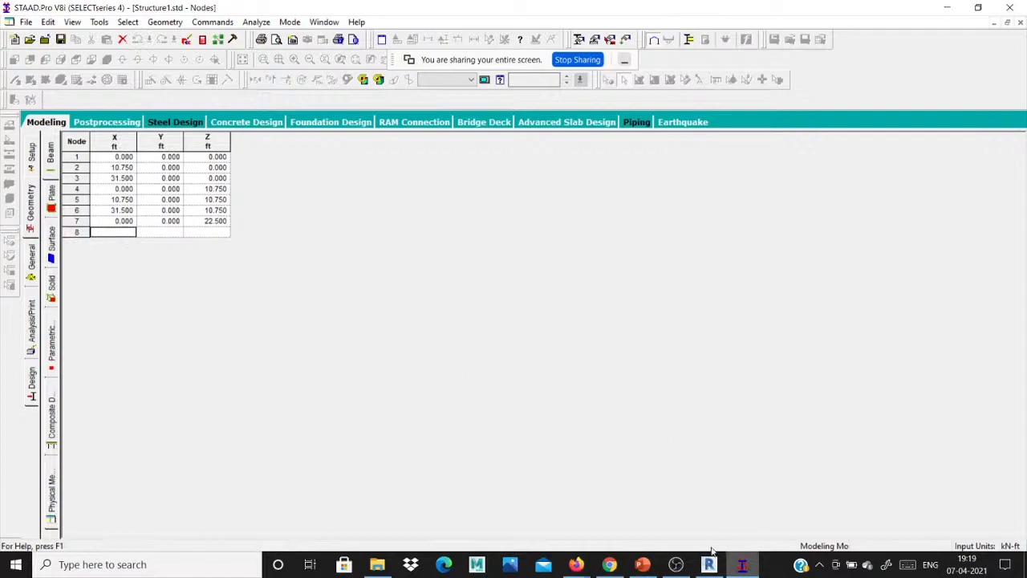
- Enter node 8 at X 10.75 ft, Y 0 and Z 22.5 ft
type("10.75")
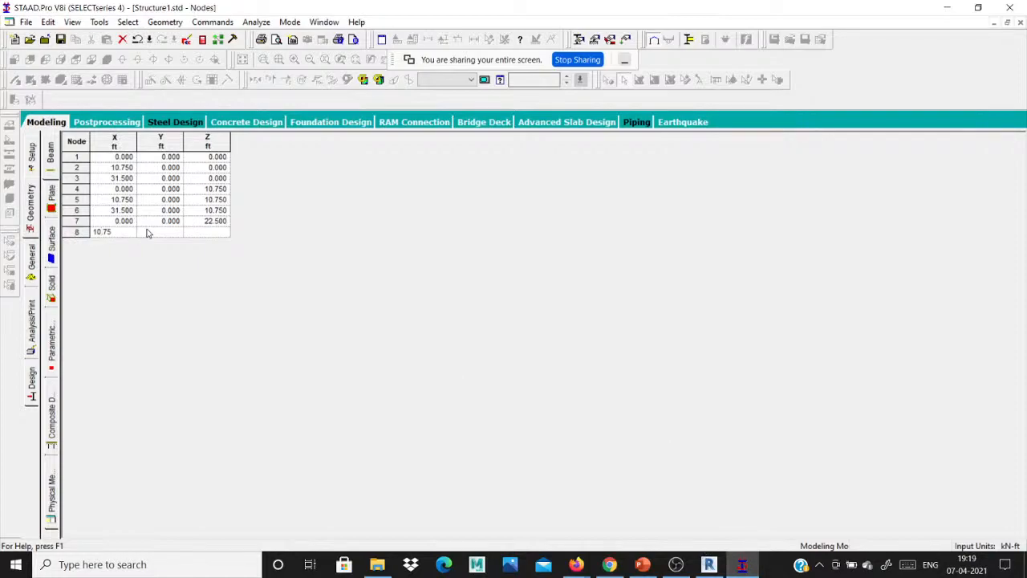
key("Return")
key("Return")
type("22.5")
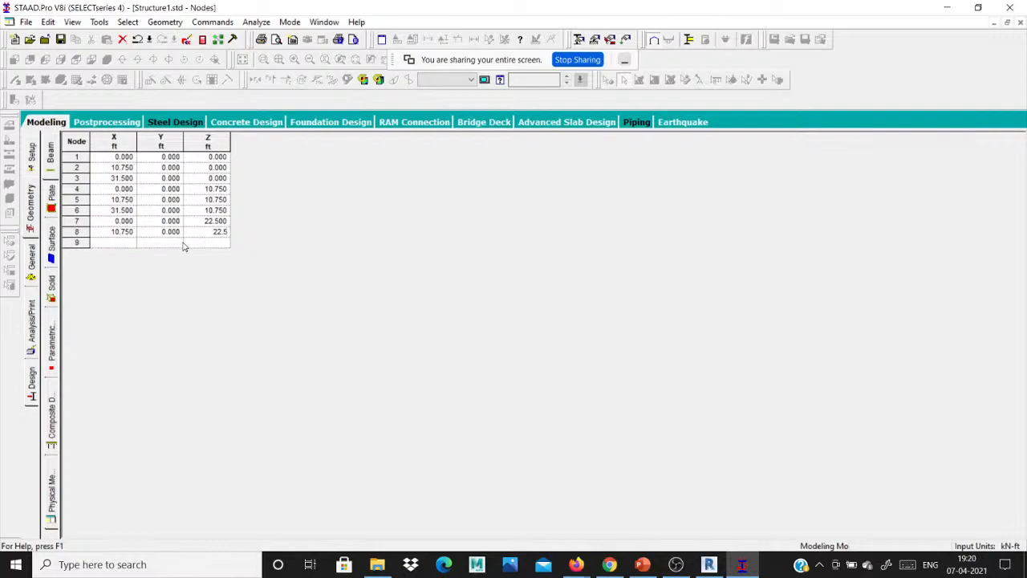
key("Return")
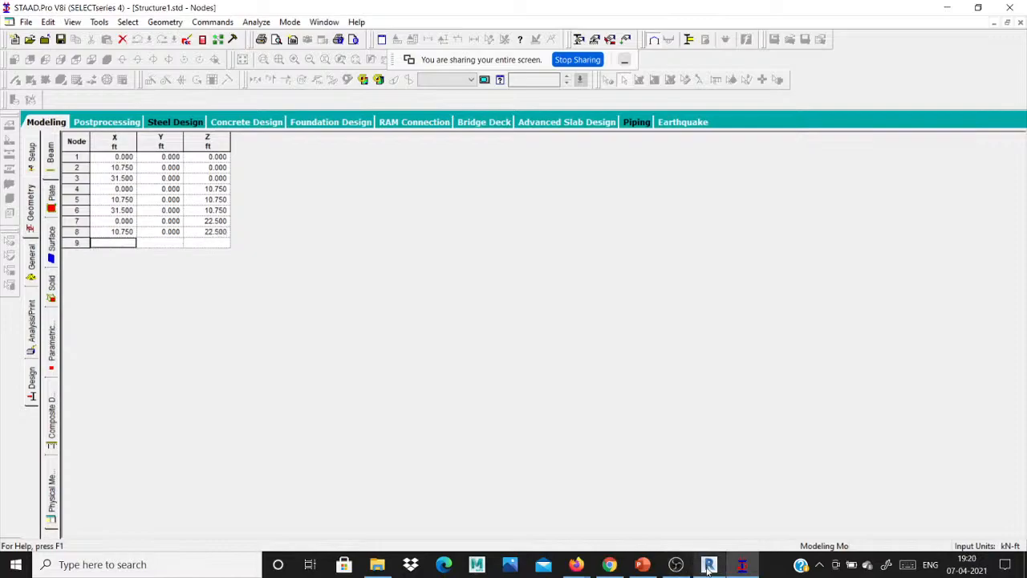
- Examine the wall intersections along grids 3 and 4 in the Revit floor plan to locate the next node
left_click(708, 565)
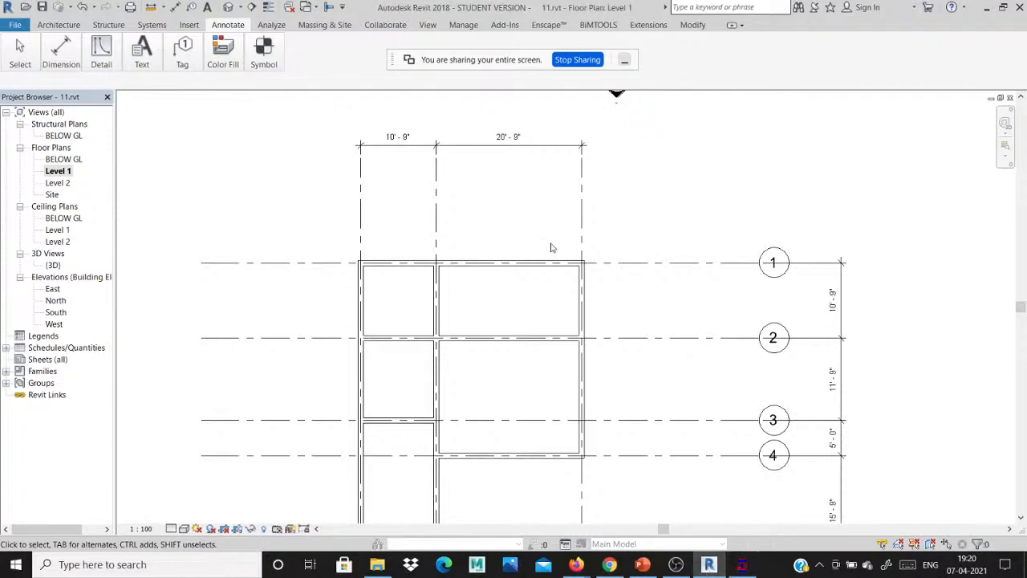
middle_click_drag(550, 243, 543, 194)
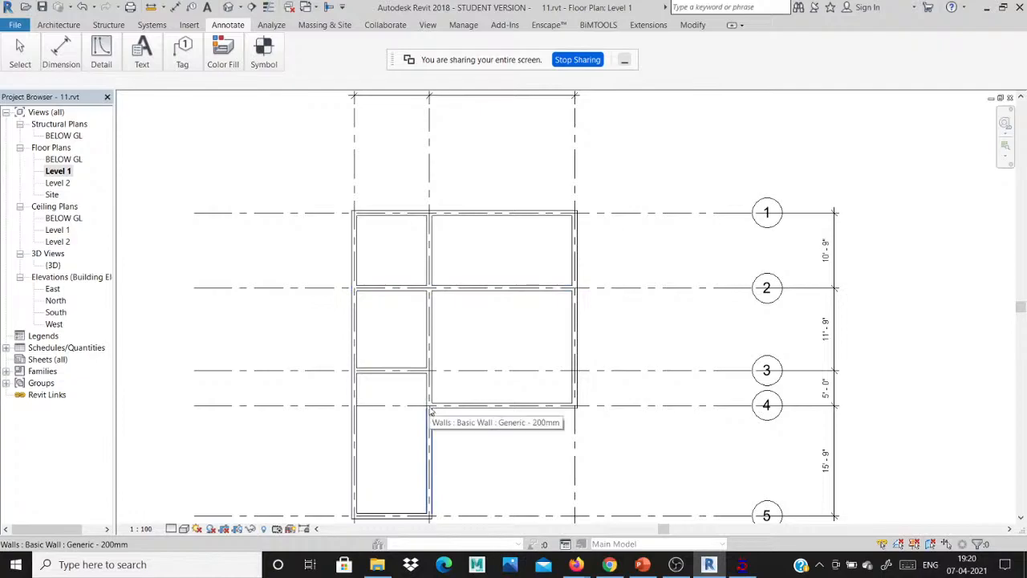
scroll(431, 412, "up", 2)
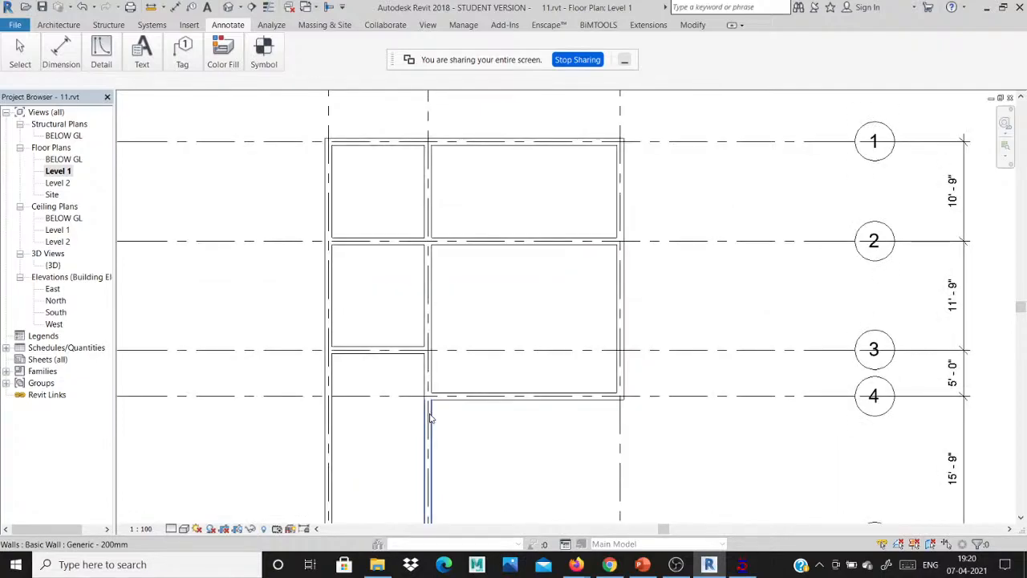
scroll(430, 417, "down", 2)
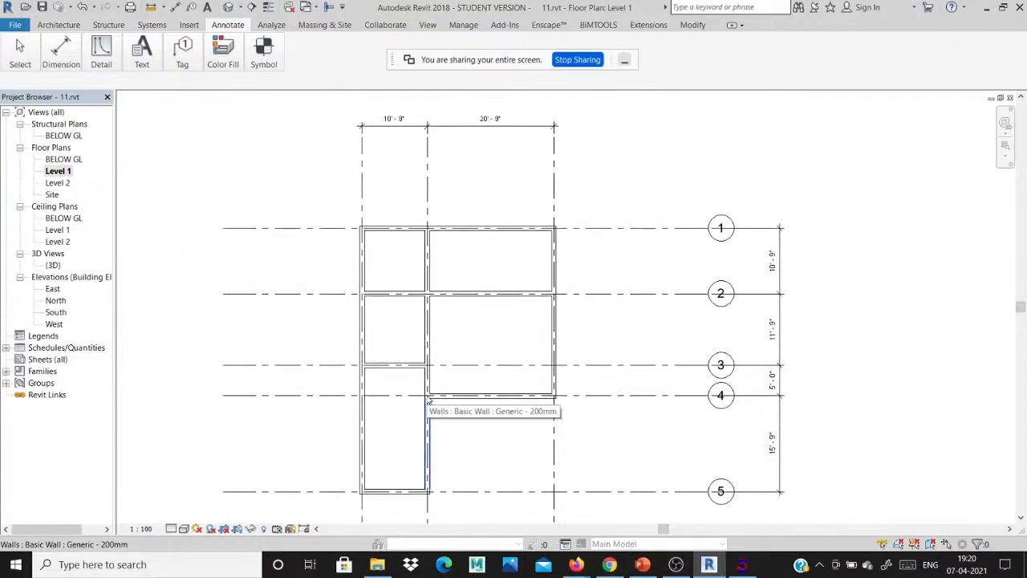
scroll(429, 402, "up", 1)
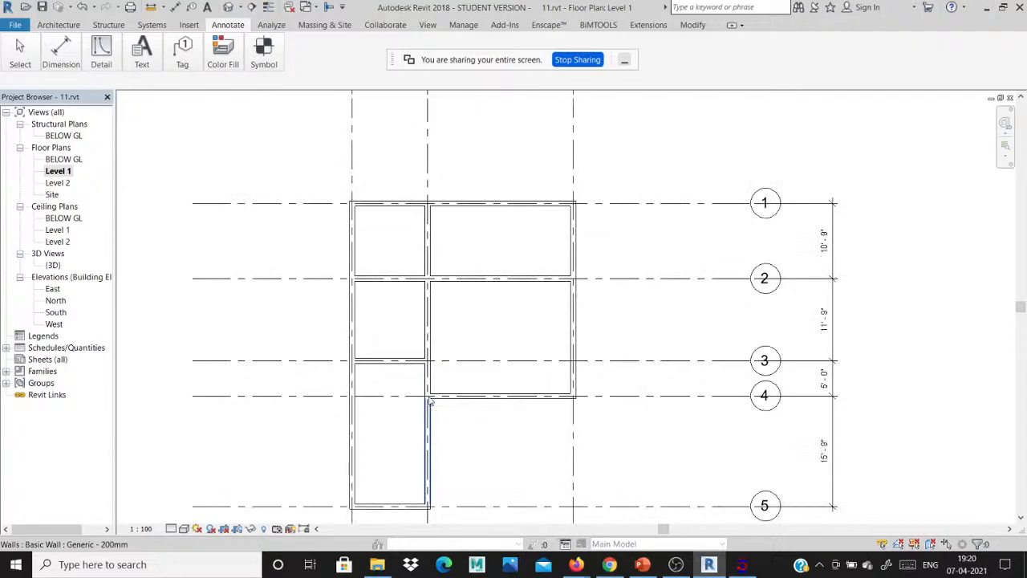
scroll(430, 402, "down", 1)
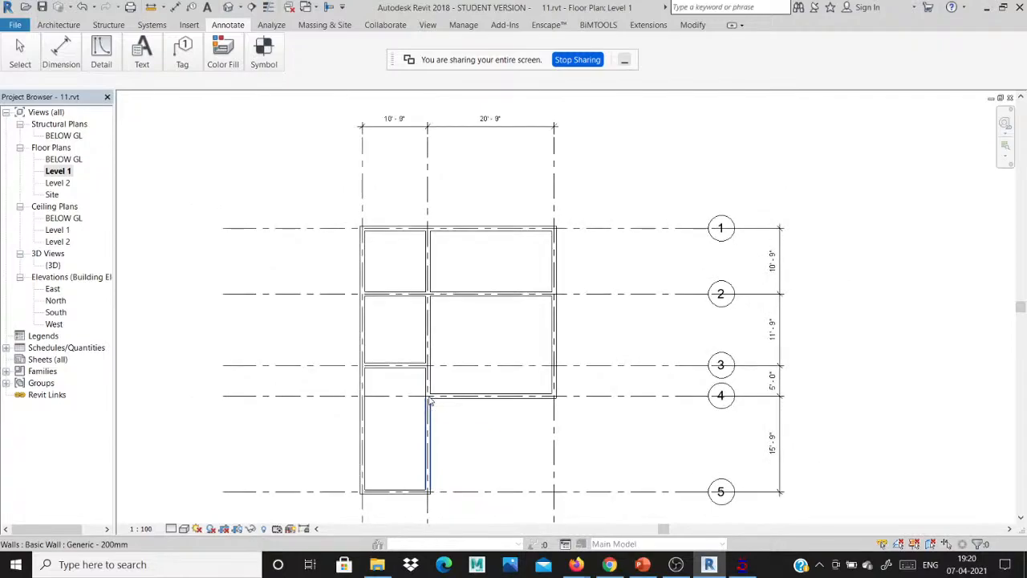
scroll(430, 402, "up", 1)
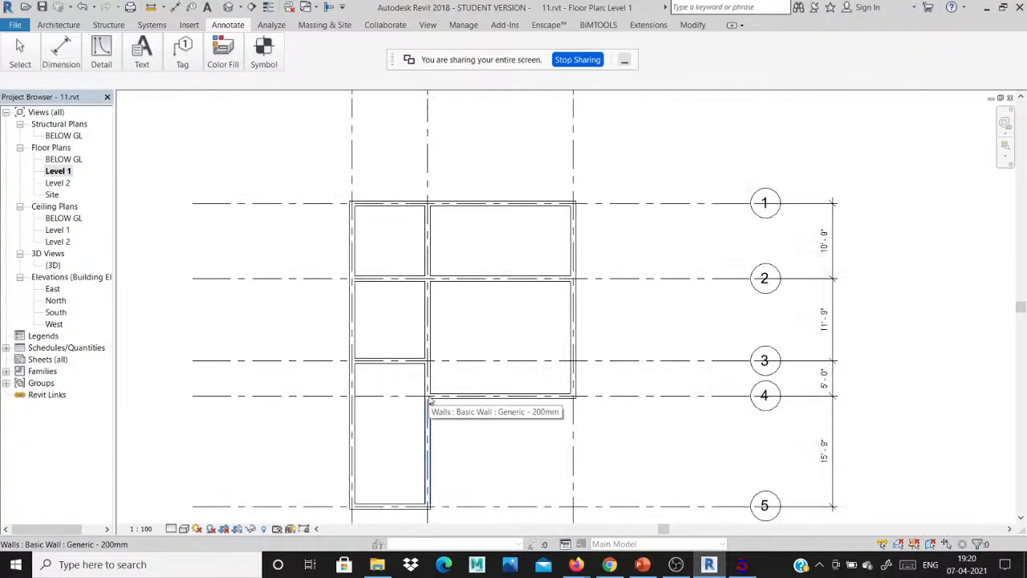
scroll(429, 401, "down", 2)
scroll(429, 401, "up", 1)
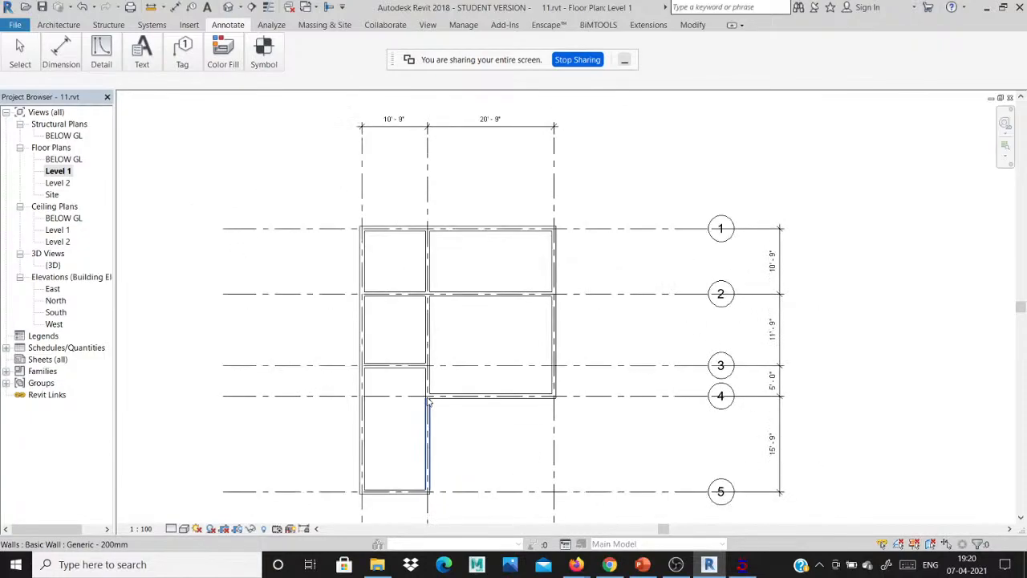
- Accept the auto save in STAAD.Pro and enter node 9 at X 10.75 ft, Y 0, Z 27.5 ft, checking the grid 3 to 4 spacing in Revit
left_click(754, 568)
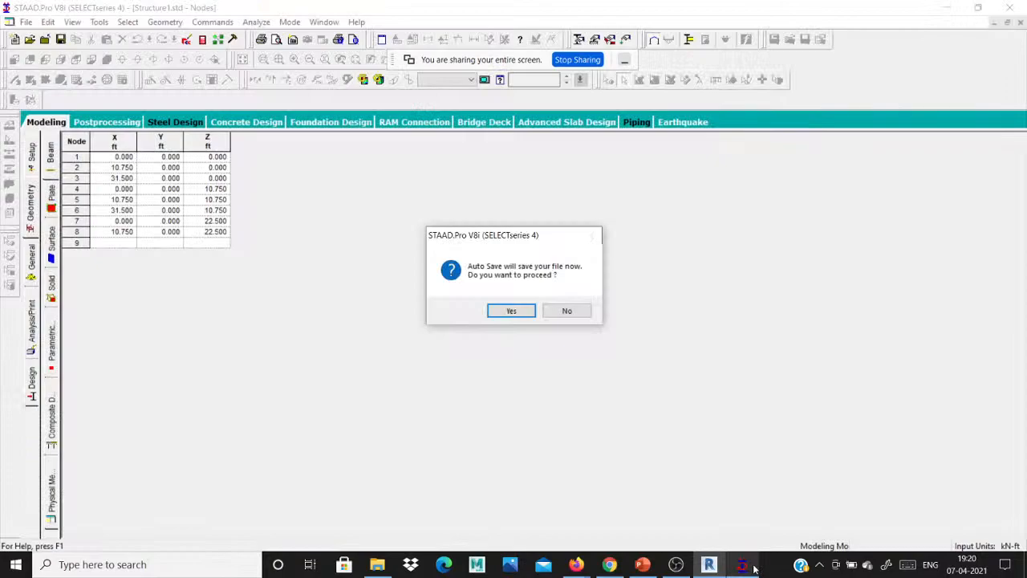
key("Return")
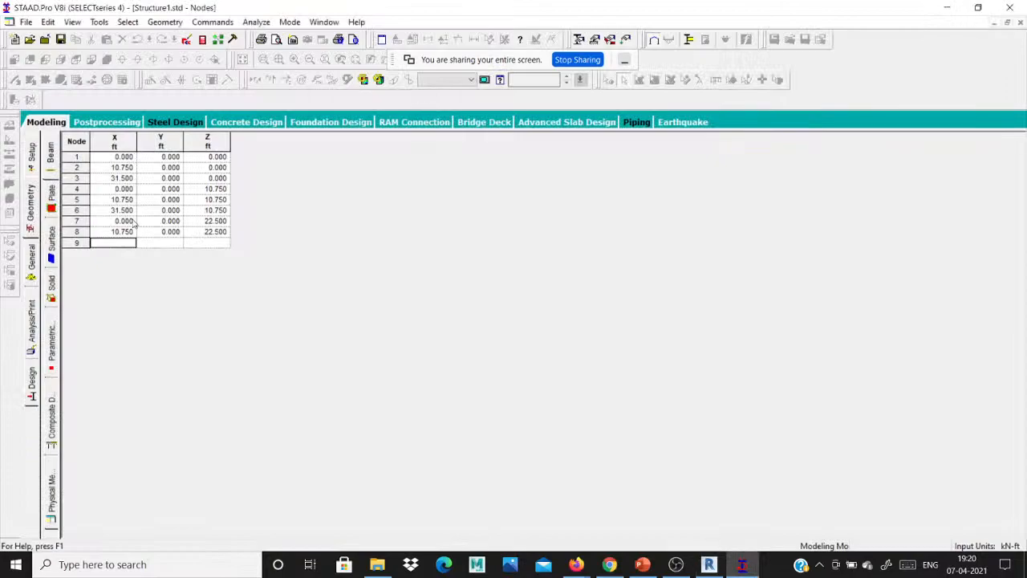
key("Return")
key("Return")
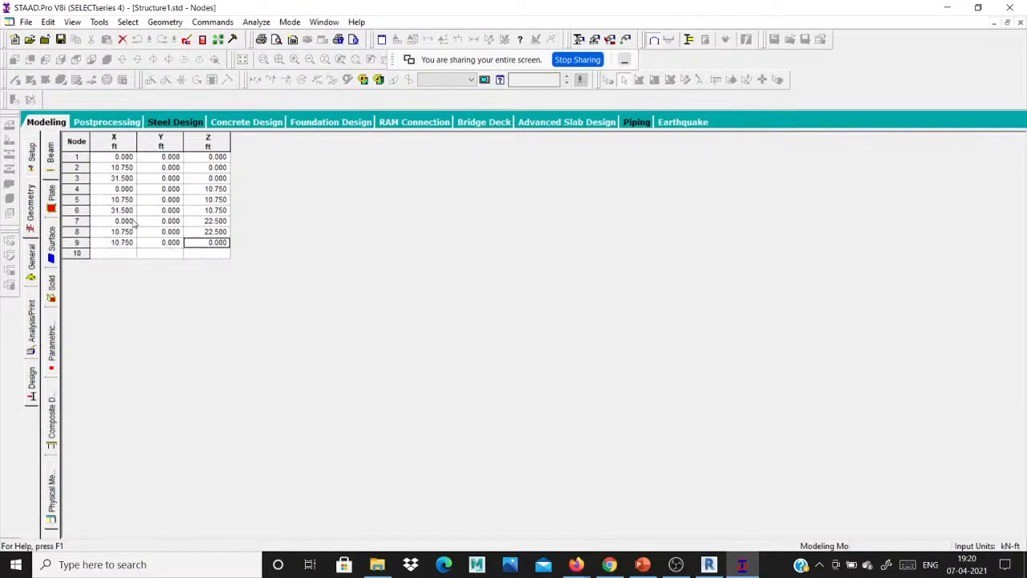
left_click(710, 565)
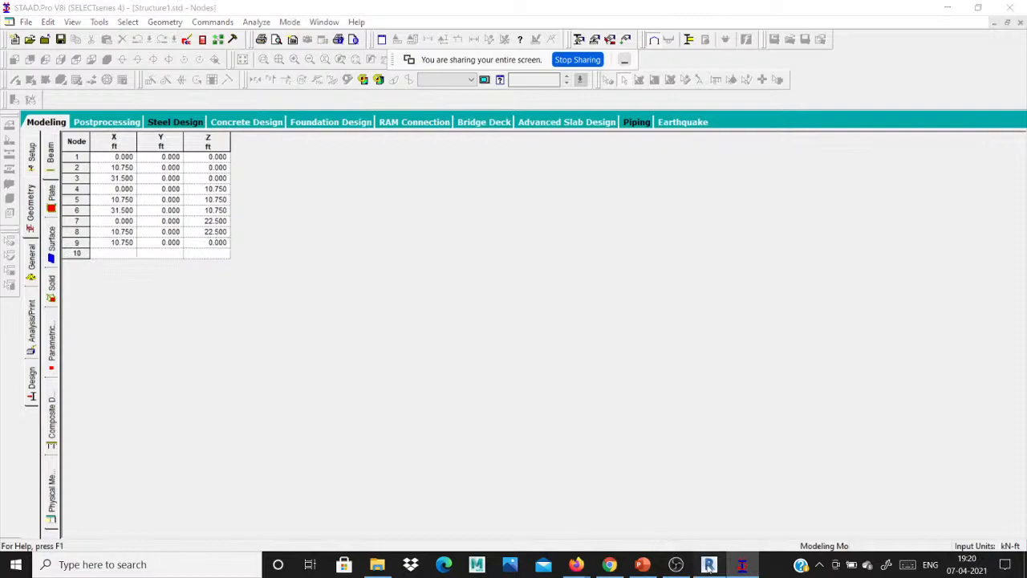
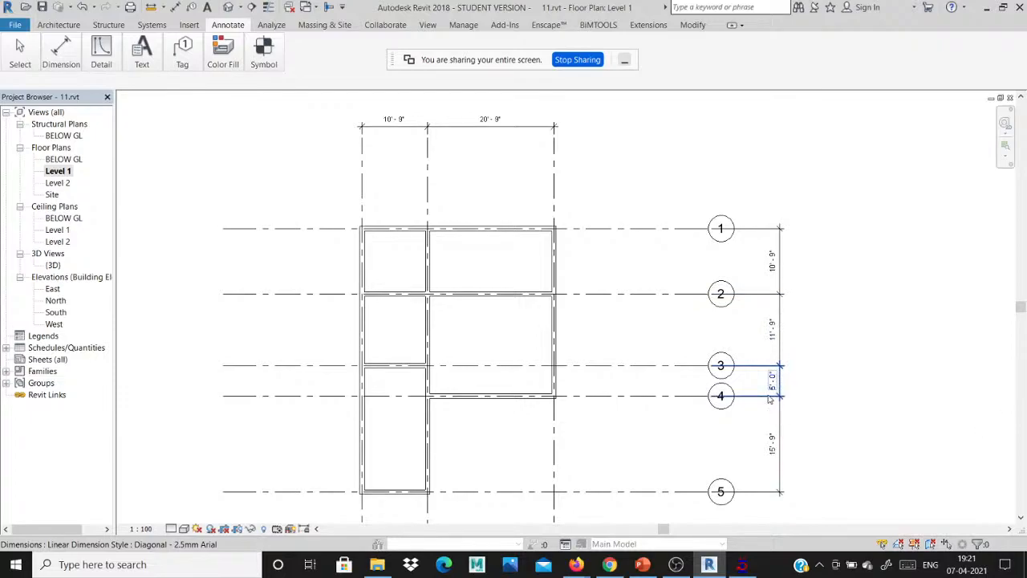
left_click(741, 565)
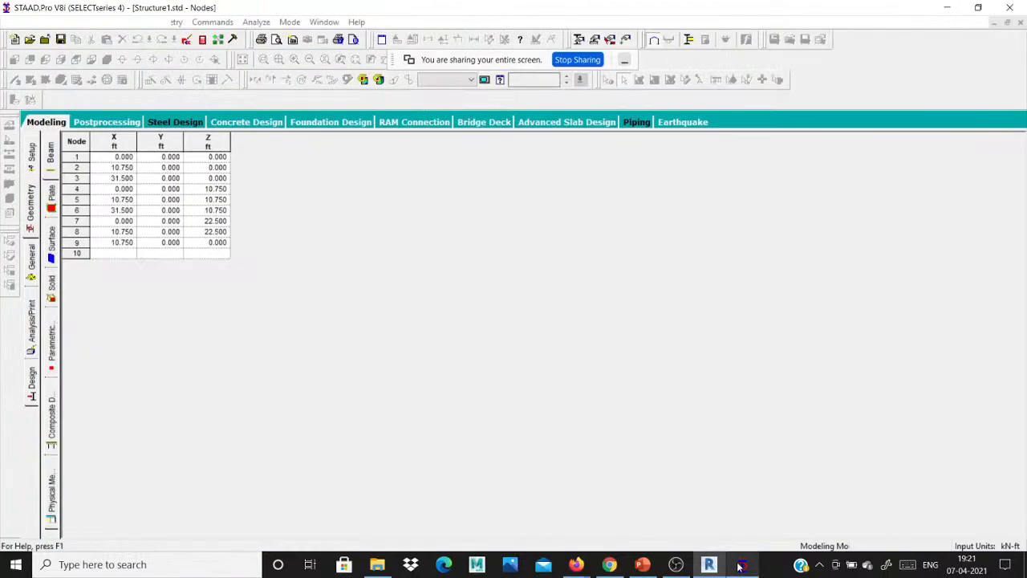
type("27.5")
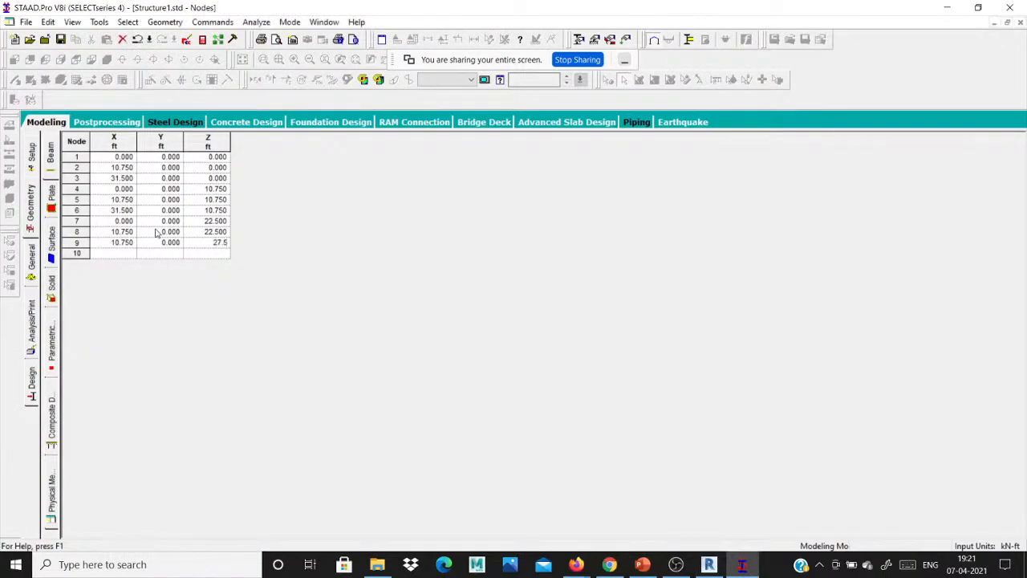
key("Return")
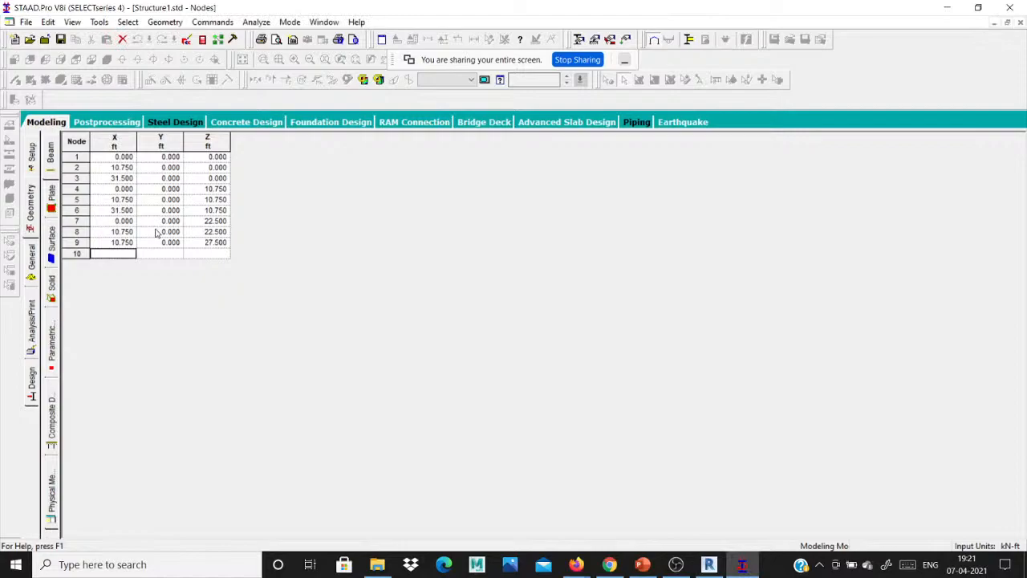
- Check grid 4 in Revit and enter node 10 in STAAD.Pro at X 31.5 ft, Y 0 and Z 27.5 ft
left_click(709, 565)
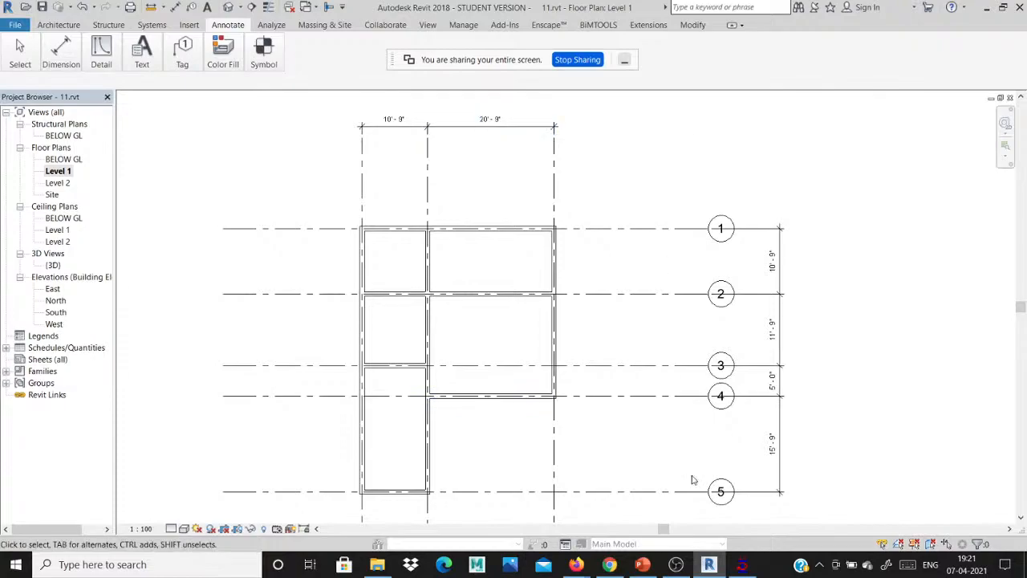
left_click(743, 566)
type("31.5")
key("Tab")
key("Tab")
type("27")
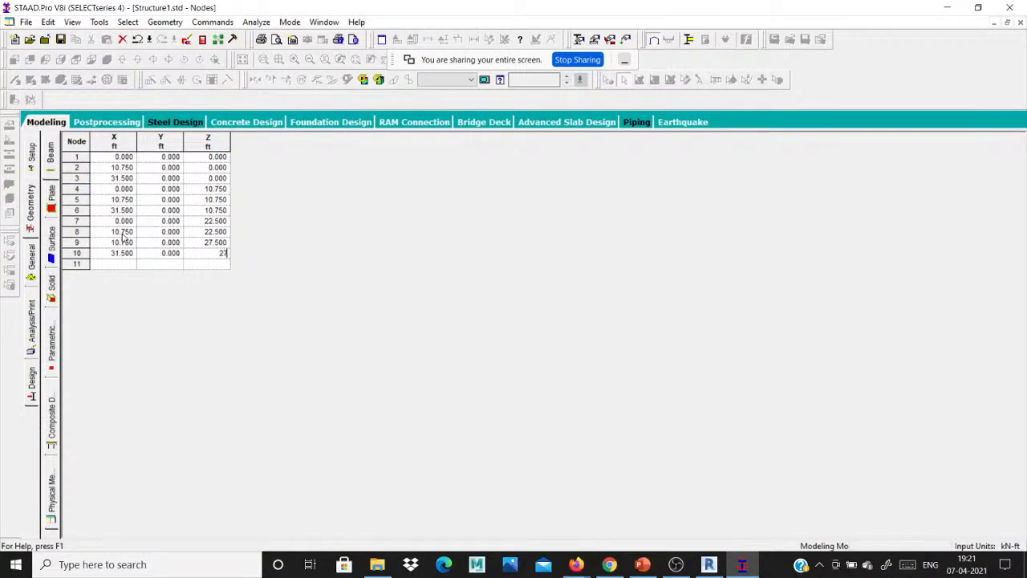
type(".5")
key("Tab")
- Start node 11 at X 0 and Y 0 in STAAD.Pro and check the grid 4 to 5 spacing in the Revit floor plan
key("Tab")
key("shift+Tab")
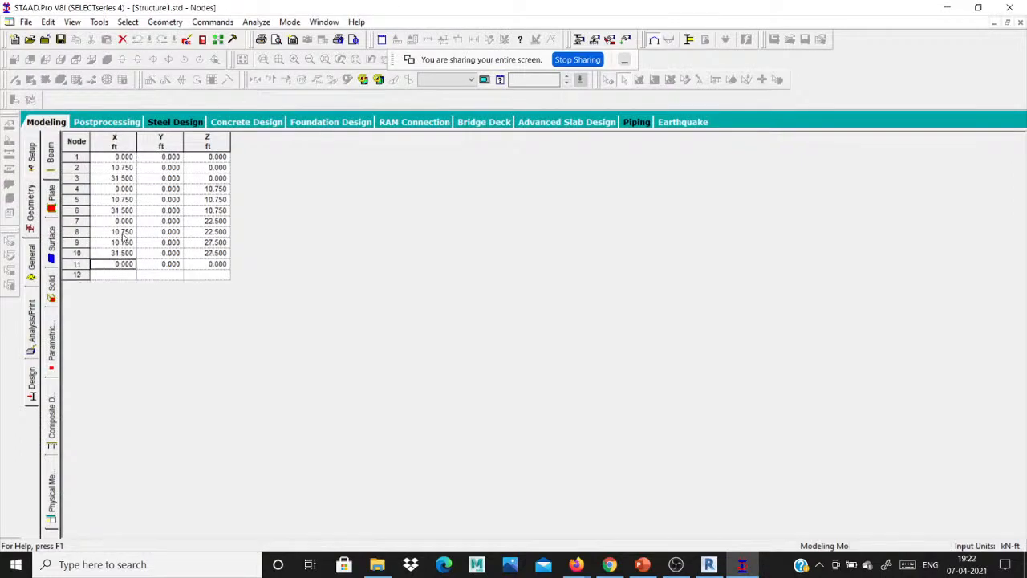
left_click(709, 565)
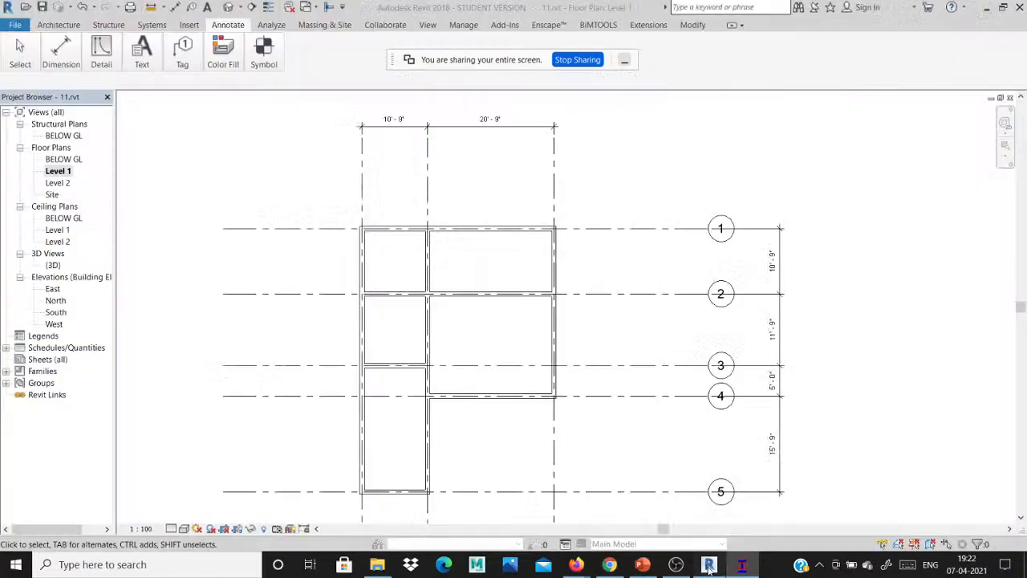
scroll(367, 424, "up", 2)
middle_click_drag(367, 425, 351, 387)
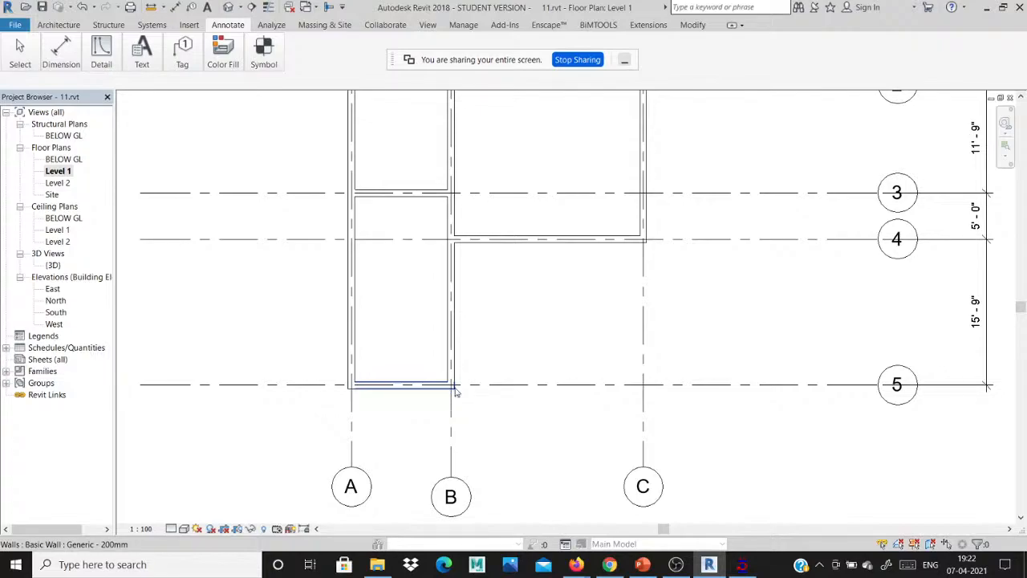
scroll(451, 387, "down", 3)
scroll(451, 387, "up", 2)
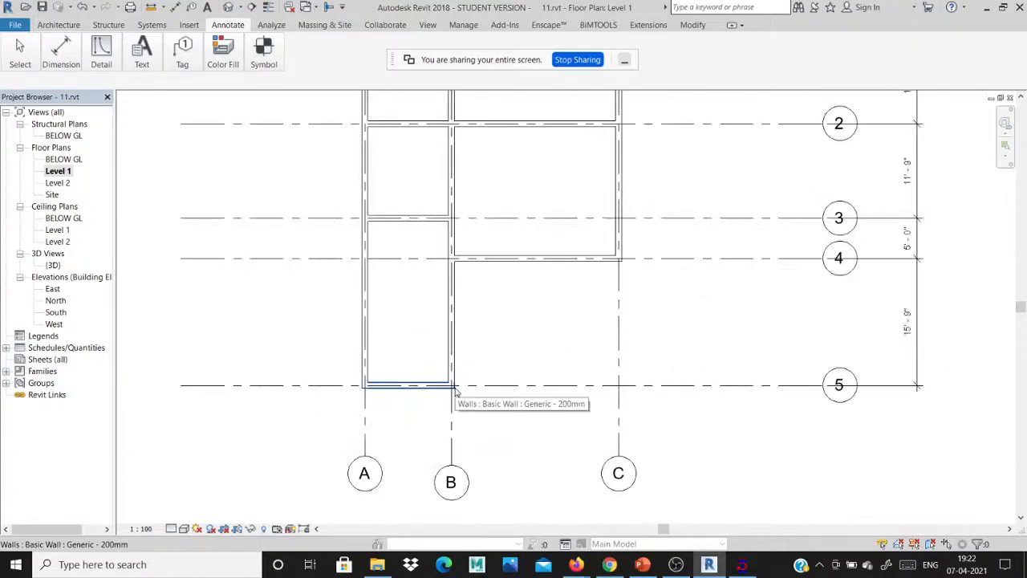
left_click(741, 567)
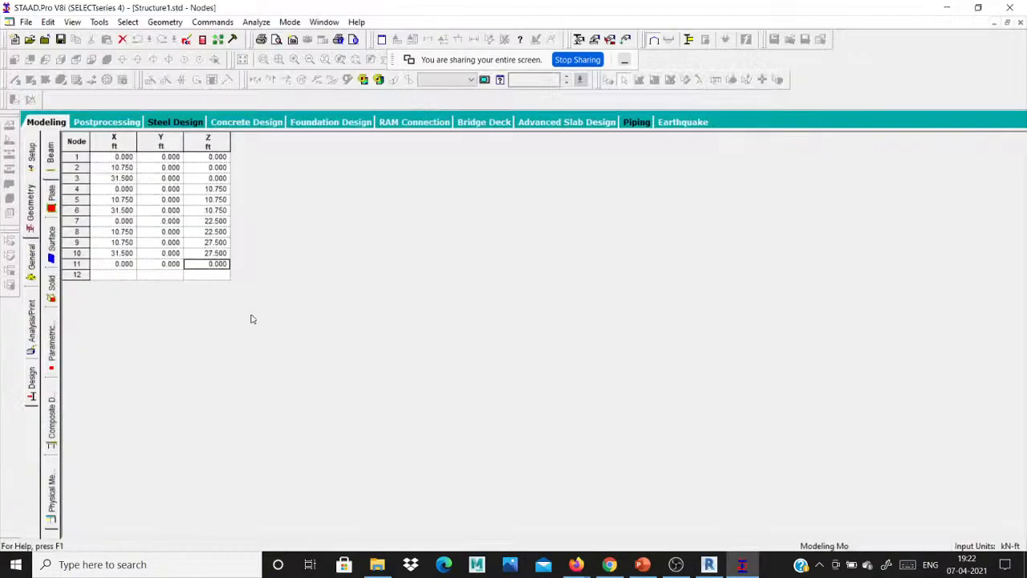
left_click(709, 565)
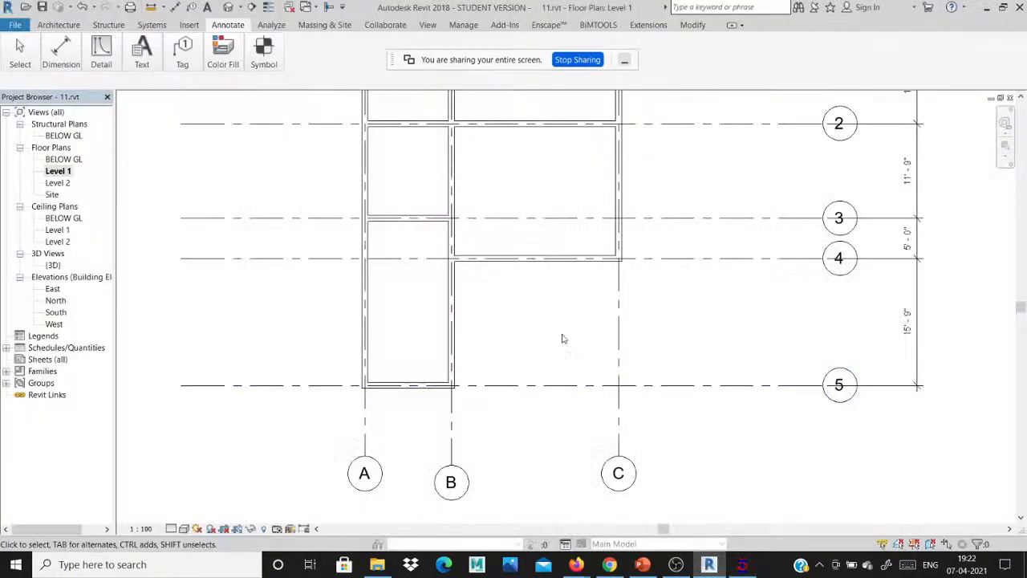
scroll(449, 312, "down", 3)
scroll(666, 281, "up", 2)
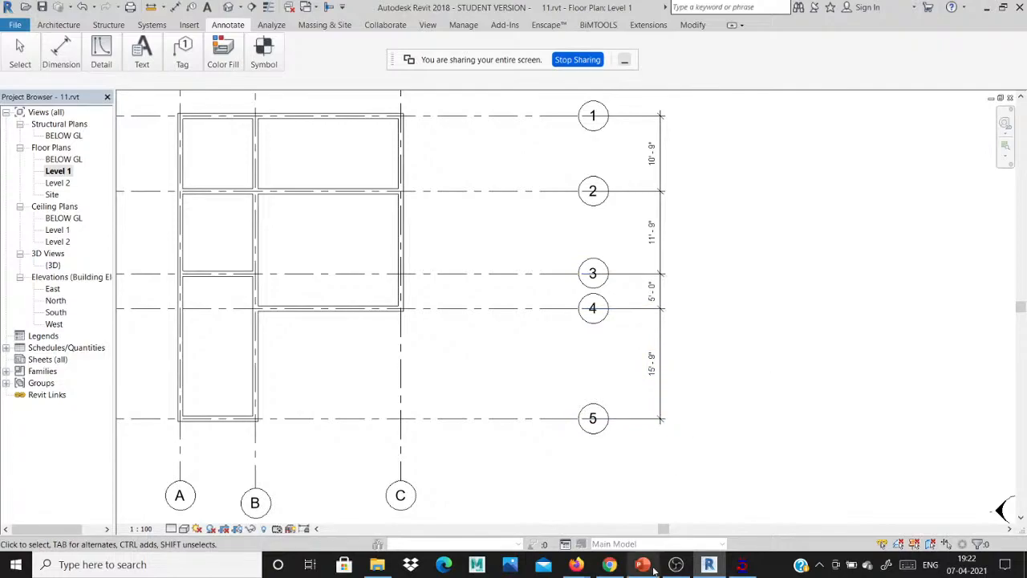
- Open Calculator and add 7.5 and 15.75 to work out the Z distance to grid 5
left_click(190, 563)
type("CA")
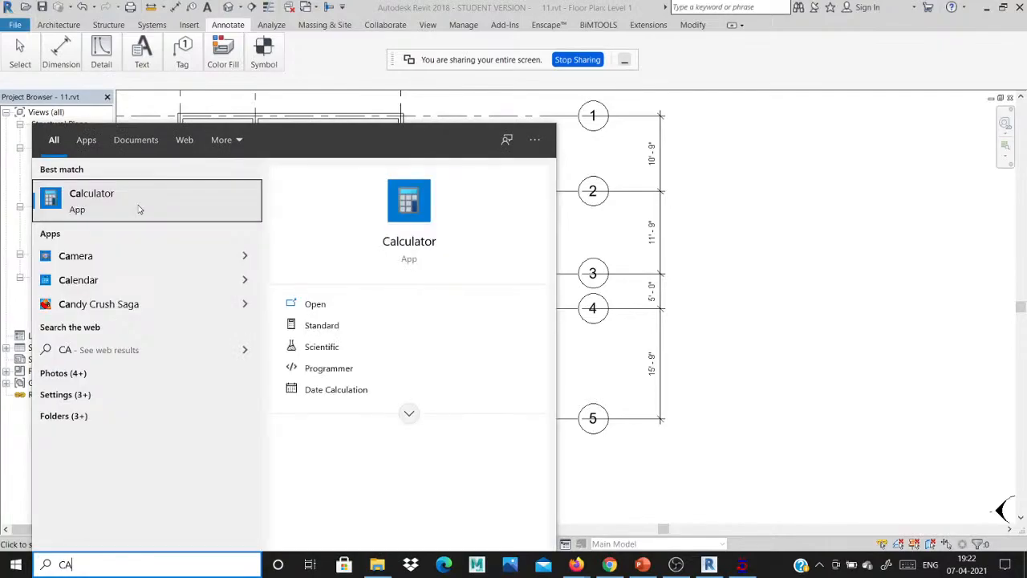
left_click(138, 210)
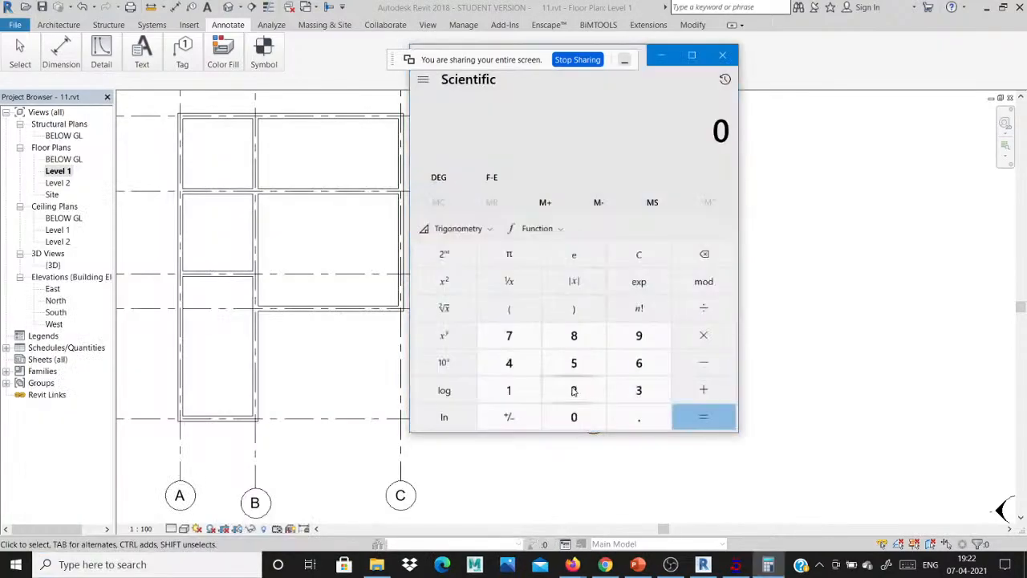
left_click(511, 338)
left_click(639, 417)
left_click(574, 363)
left_click(704, 390)
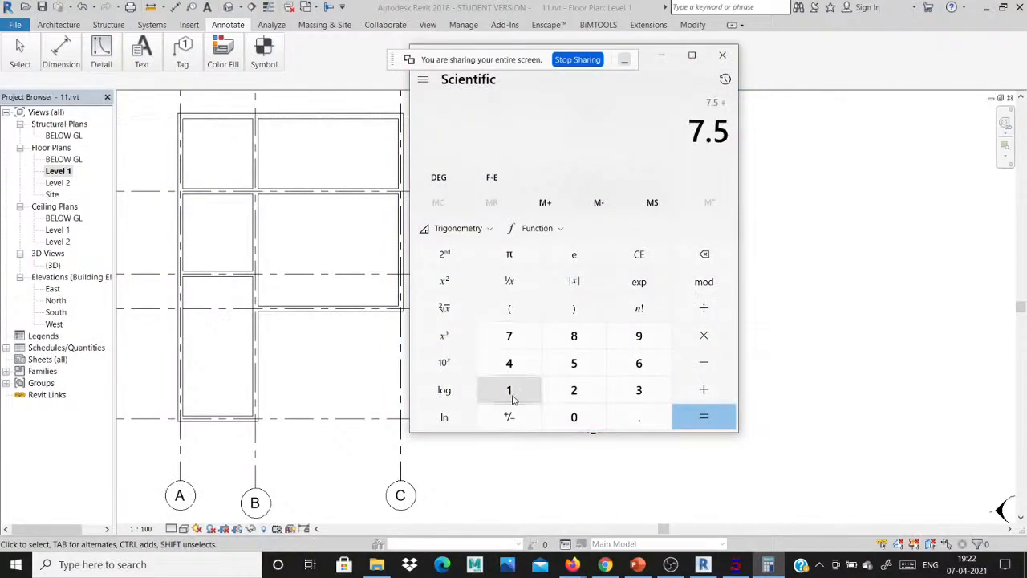
left_click(509, 390)
left_click(573, 363)
left_click(639, 417)
left_click(509, 336)
left_click(574, 363)
left_click(690, 416)
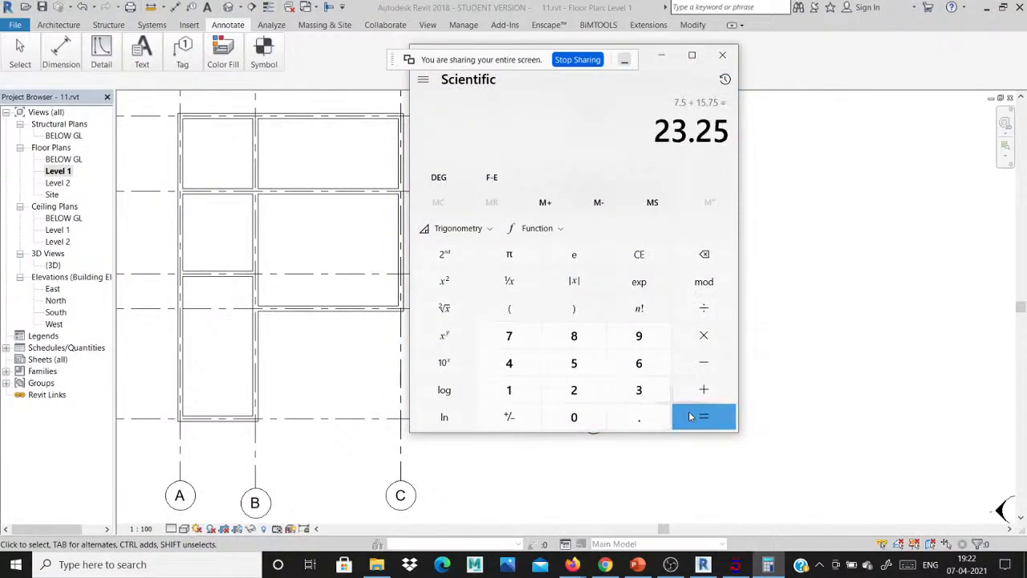
left_click(664, 59)
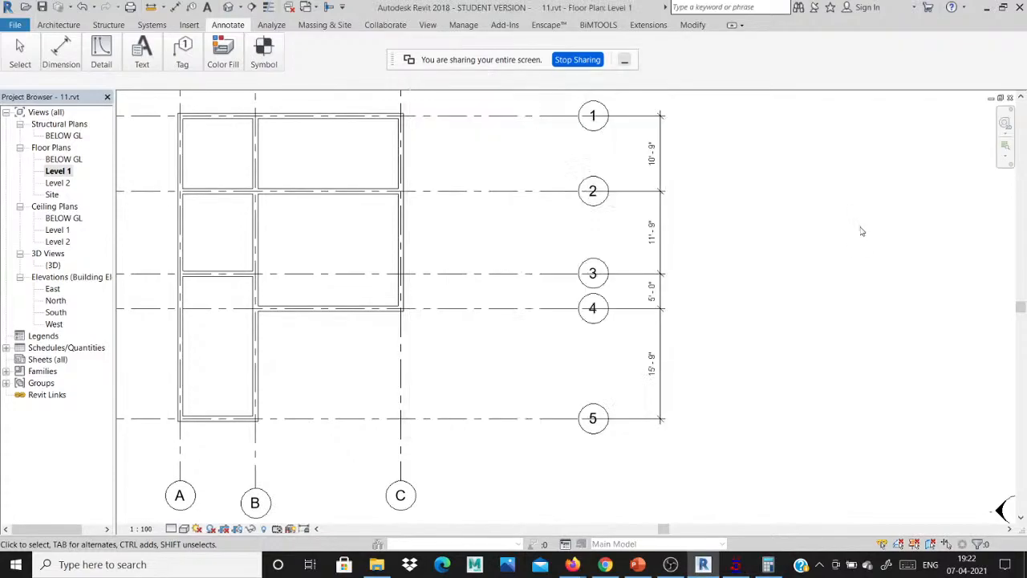
- Switch to STAAD.Pro and enter 33.25 ft as the Z coordinate of node 11
left_click(736, 565)
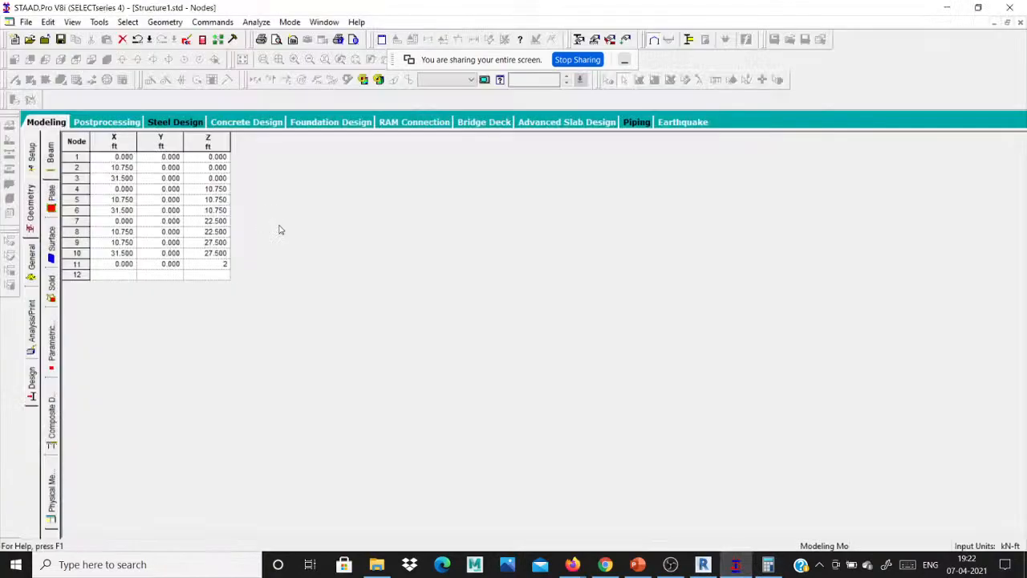
key("BackSpace")
type("33.25")
key("BackSpace")
key("BackSpace")
key("BackSpace")
key("BackSpace")
key("BackSpace")
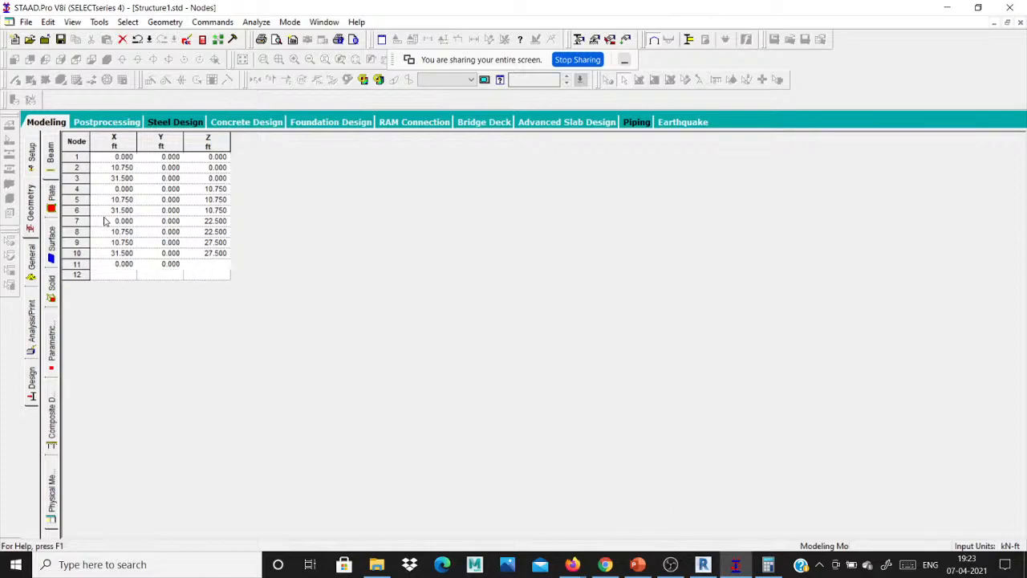
- Check the grid A to B spacing in Revit and enter node 12 in STAAD.Pro at X 10.75 ft, Y 0 and Z 33.25 ft
key("alt+Tab")
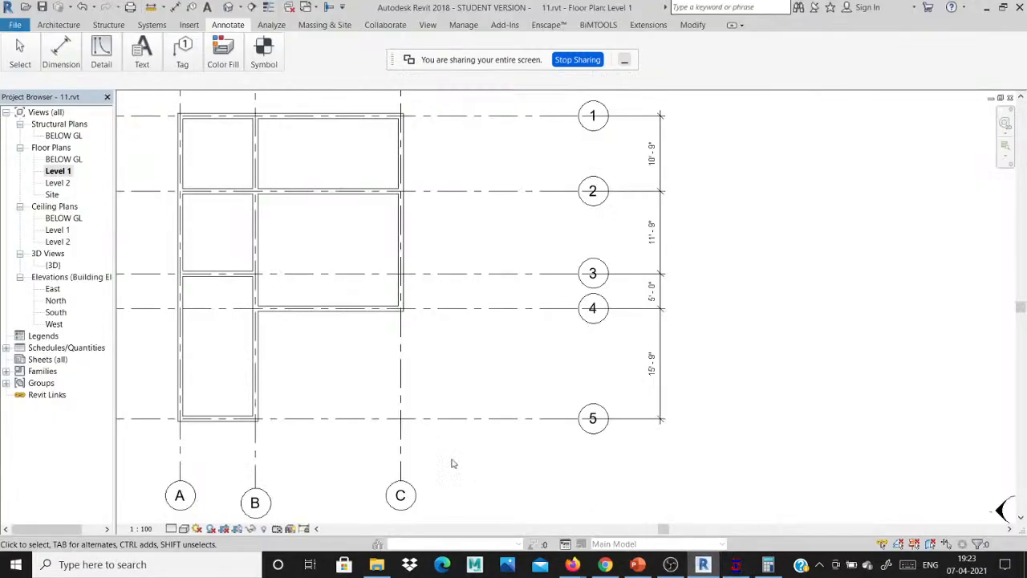
scroll(268, 427, "down", 2)
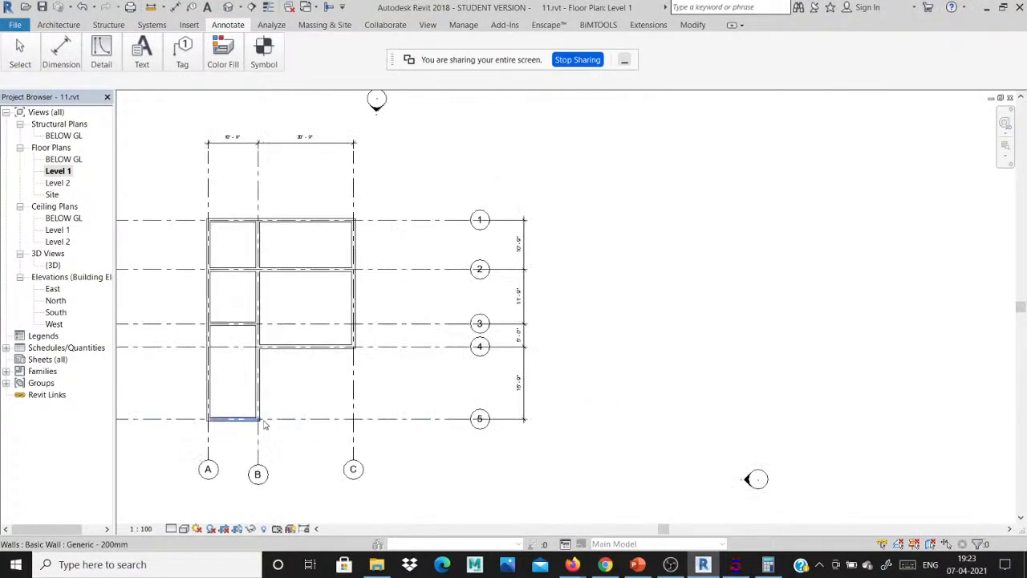
middle_click_drag(265, 424, 274, 422)
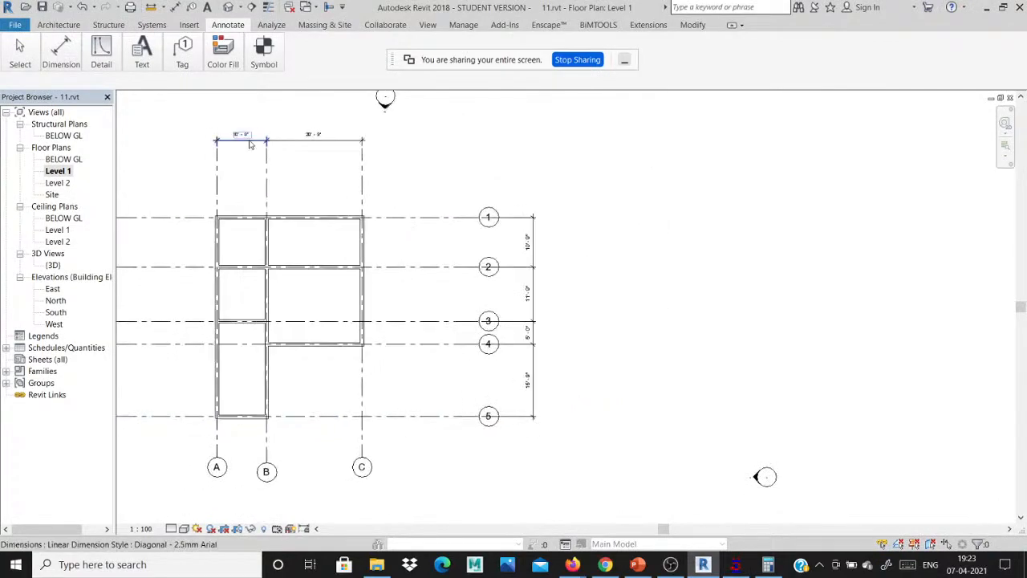
key("alt+Tab")
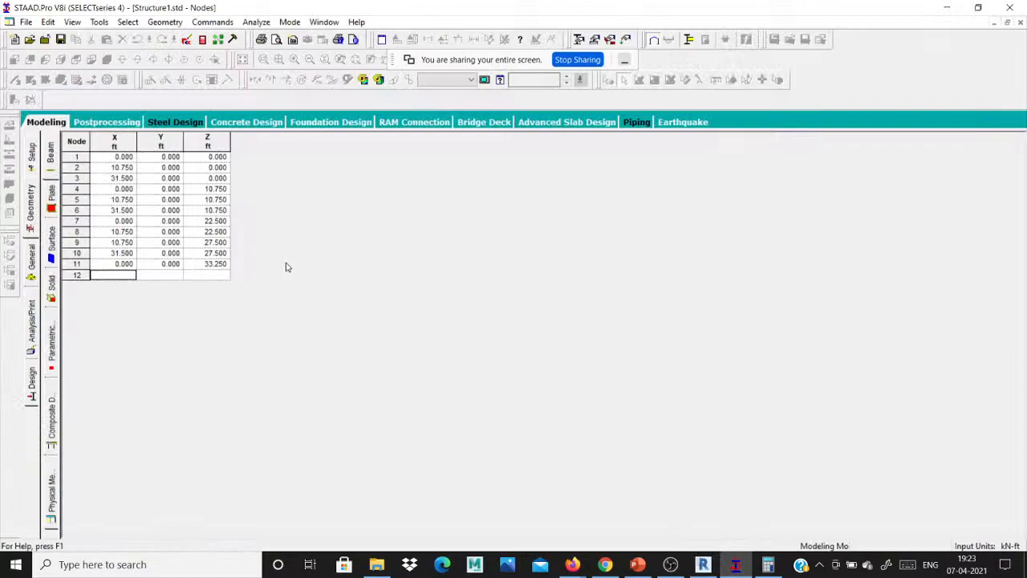
type("10.75")
key("Tab")
key("Tab")
type("33.25")
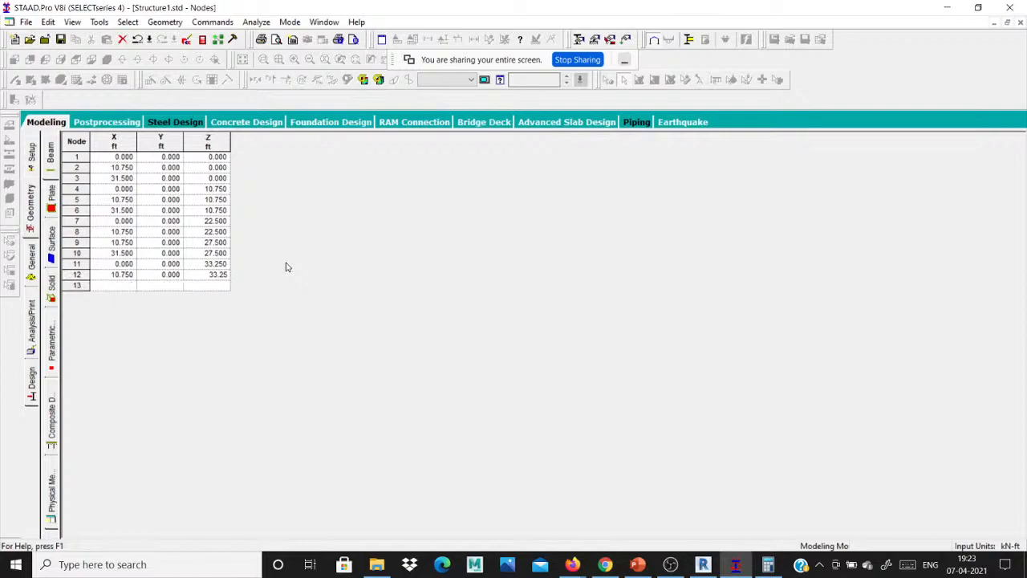
key("Tab")
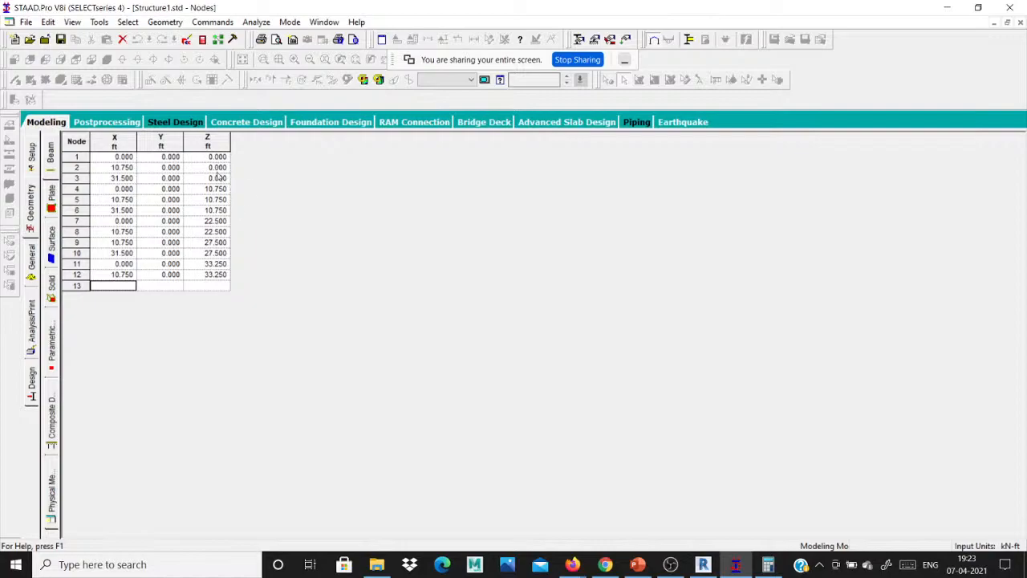
- Review the grid intersections in the Revit floor plan and compare them with the node 2 coordinates in STAAD.Pro
left_click(703, 566)
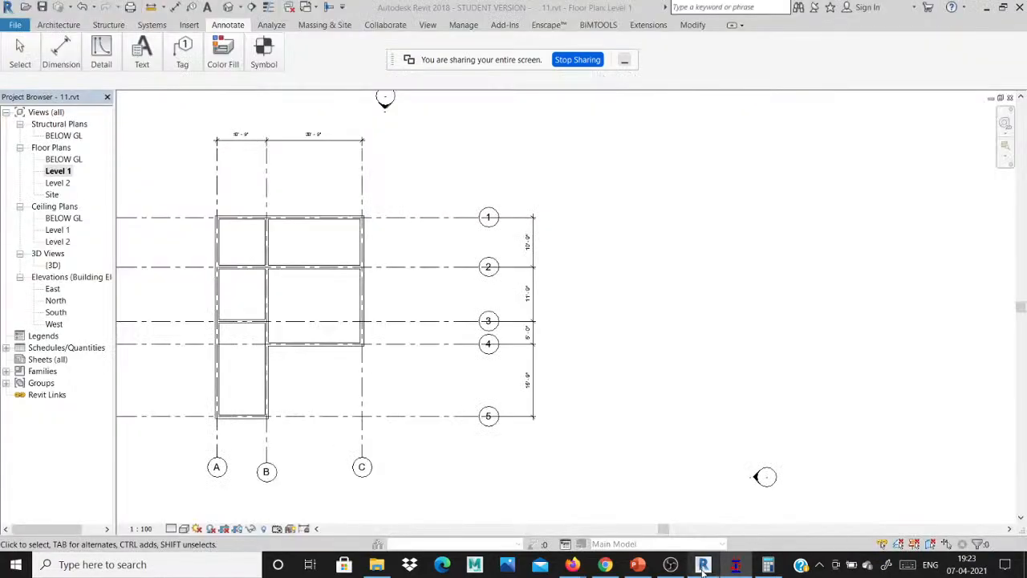
scroll(163, 215, "up", 3)
scroll(241, 140, "down", 2)
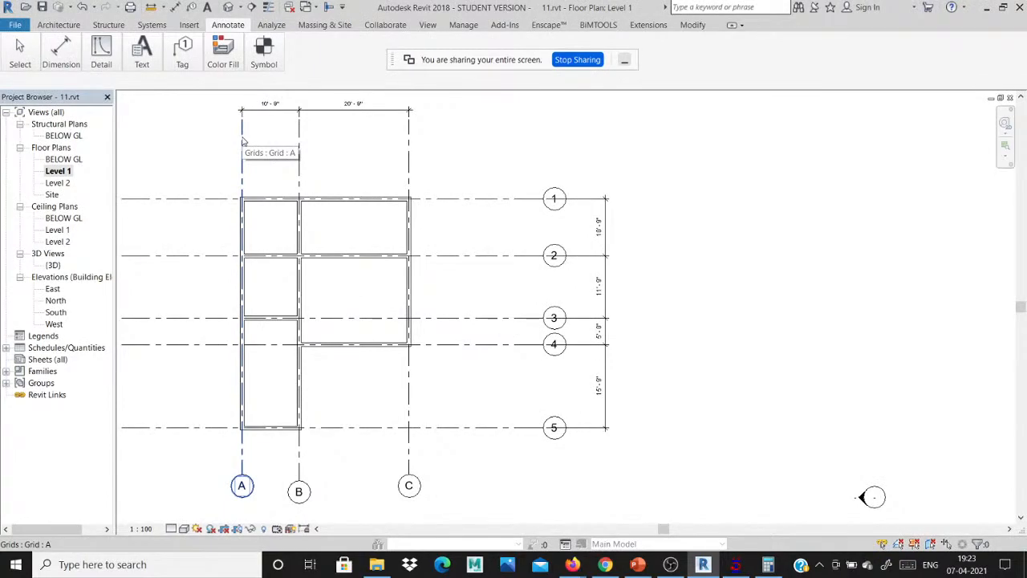
left_click(984, 8)
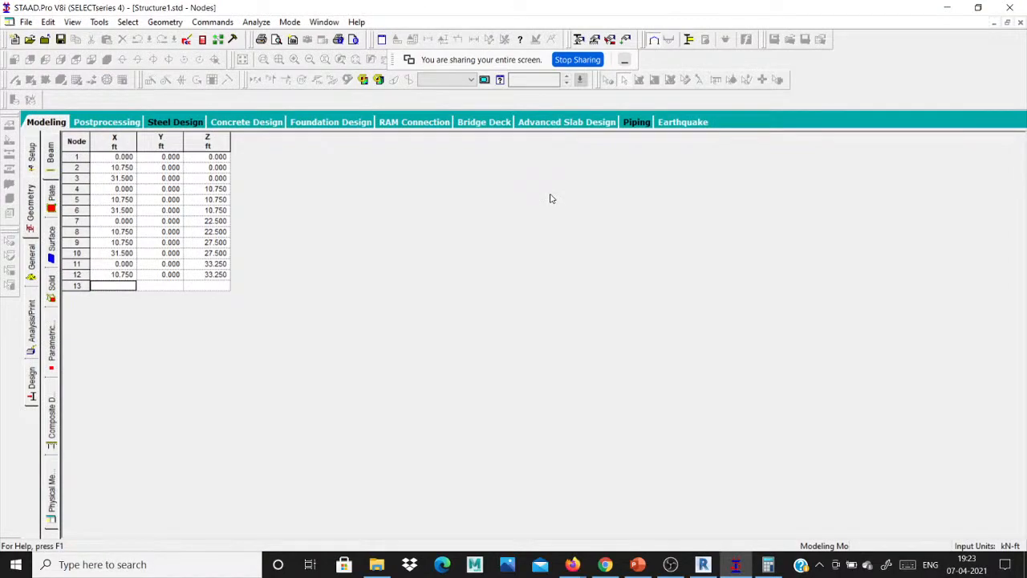
left_click(113, 167)
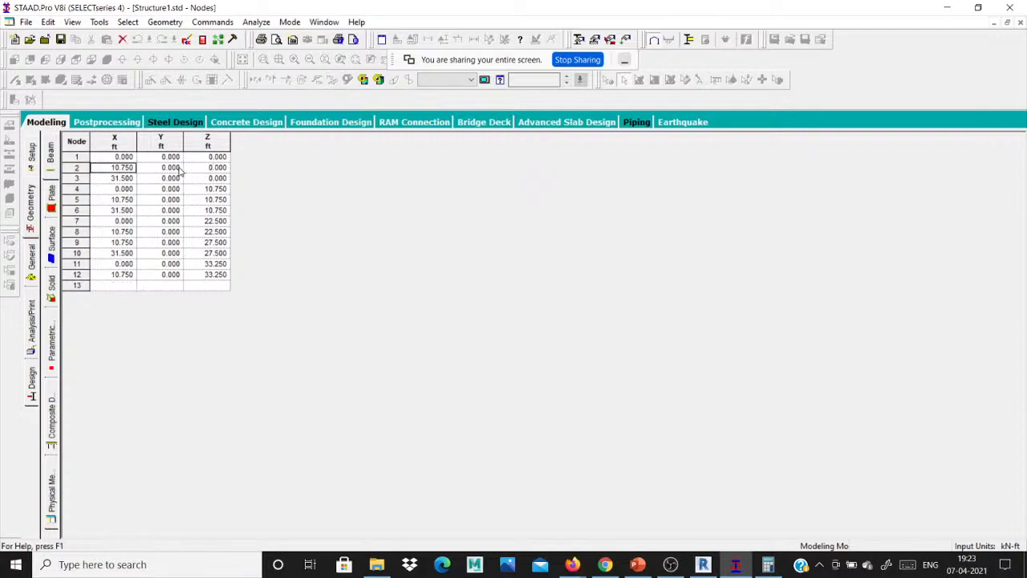
left_click(205, 170)
- Close the node table and view the entered nodes in the Whole Structure window
left_click(1005, 23)
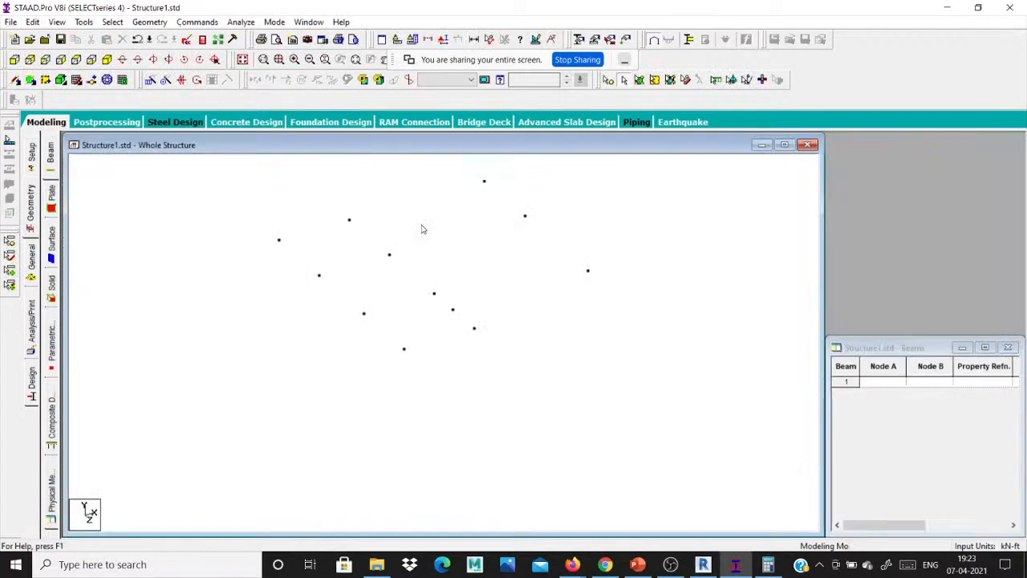
scroll(423, 228, "up", 2)
scroll(325, 364, "down", 1)
- Reopen the node table and compare the coordinates of nodes 6 to 9 with the wall intersections along grids 3 and 4 in Revit
left_click(151, 23)
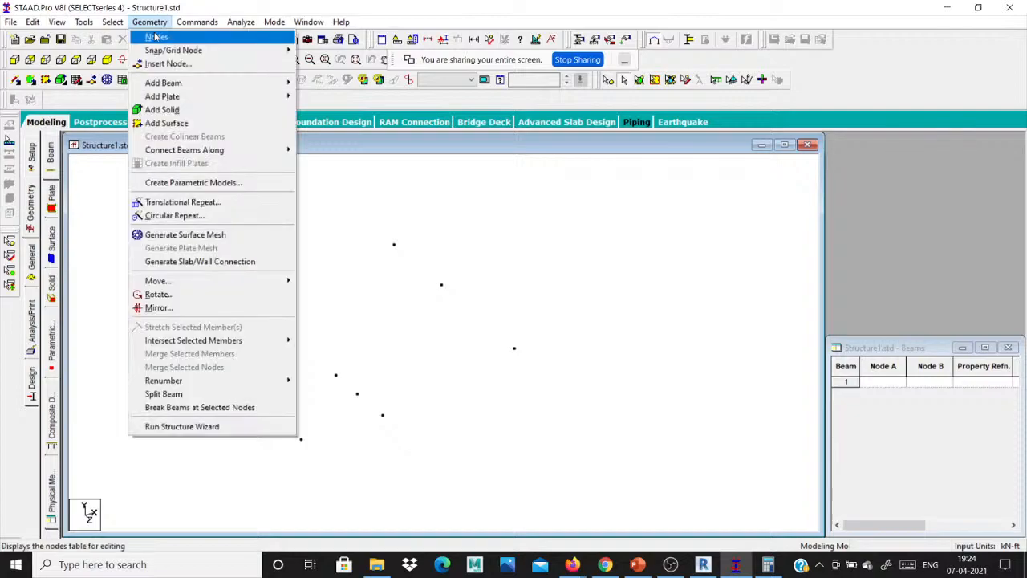
left_click(156, 37)
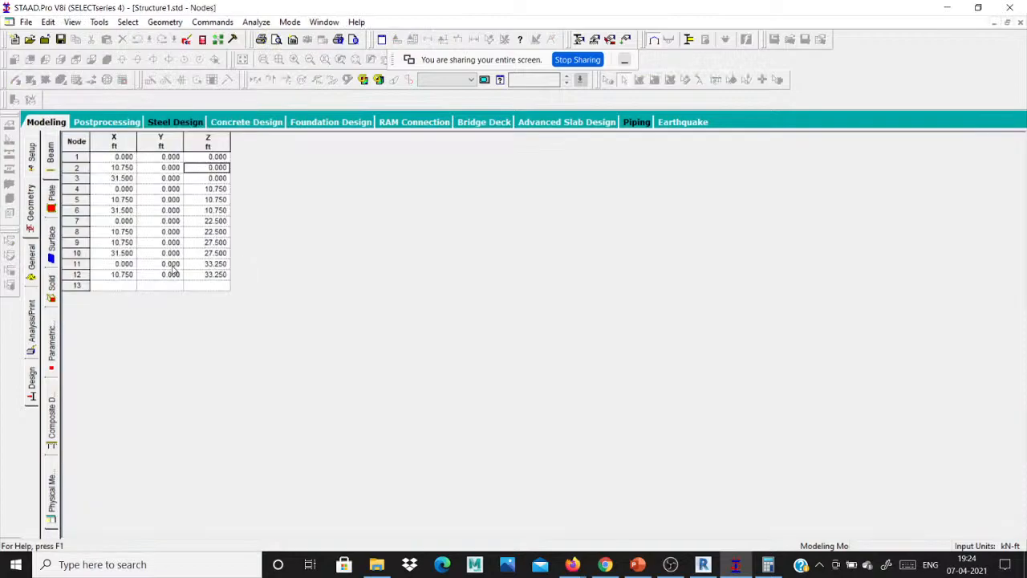
left_click(117, 221)
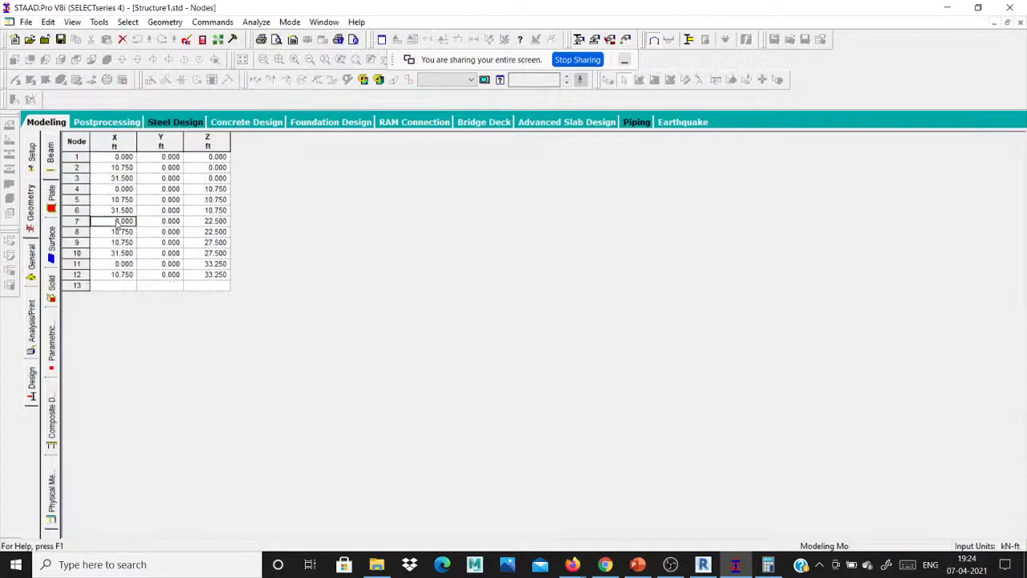
double_click(117, 229)
left_click(193, 214)
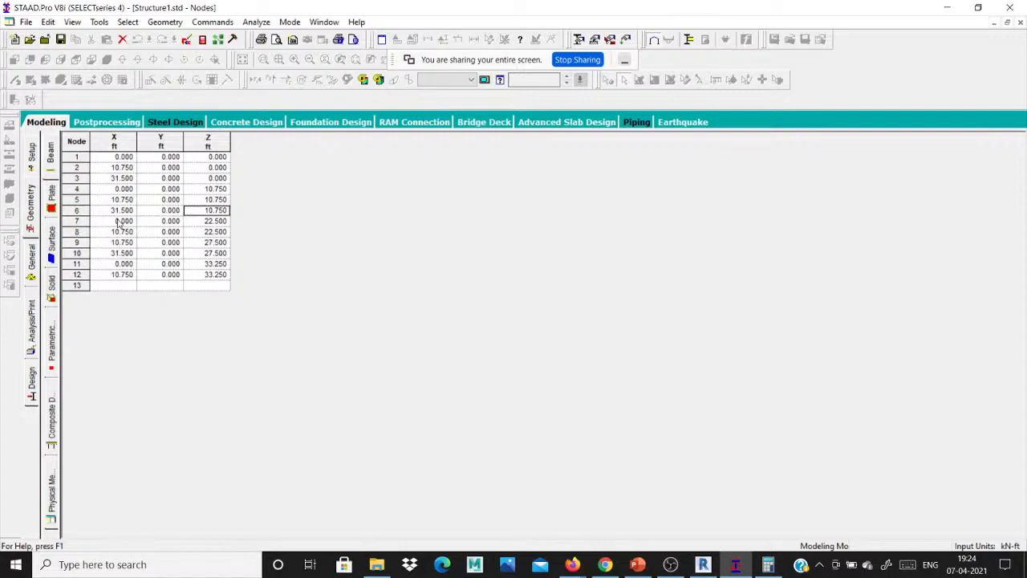
left_click(703, 564)
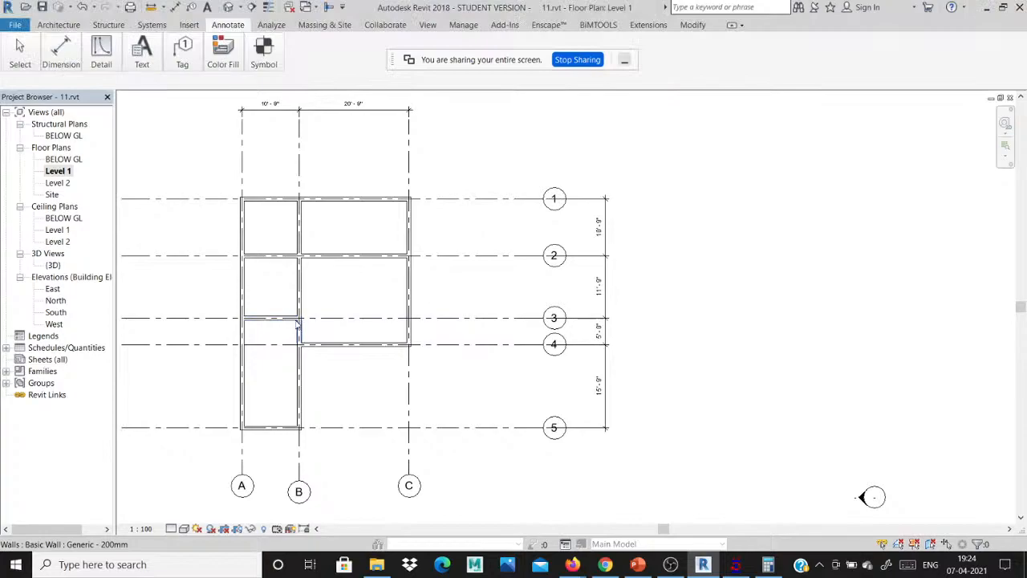
left_click(736, 565)
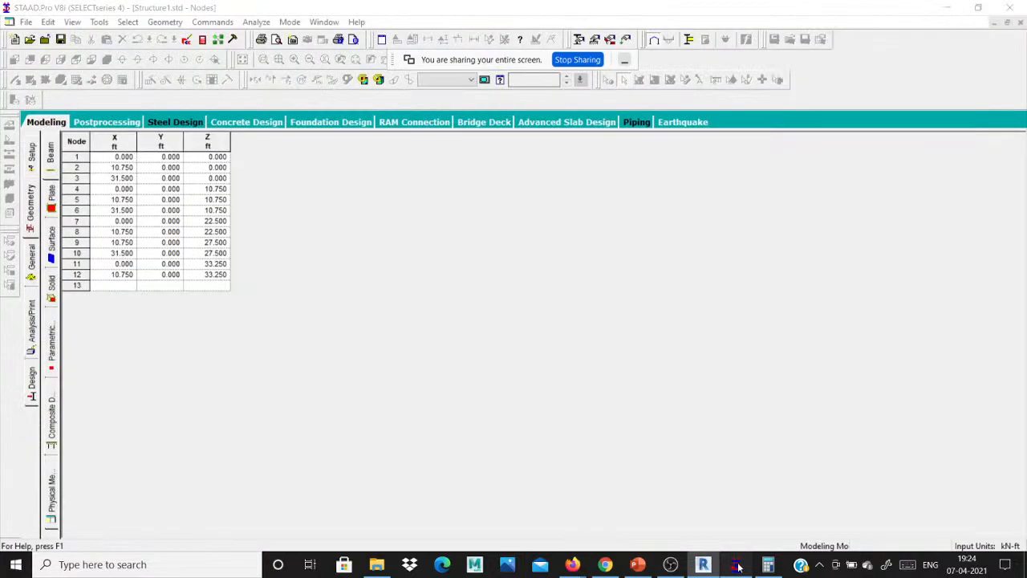
double_click(127, 230)
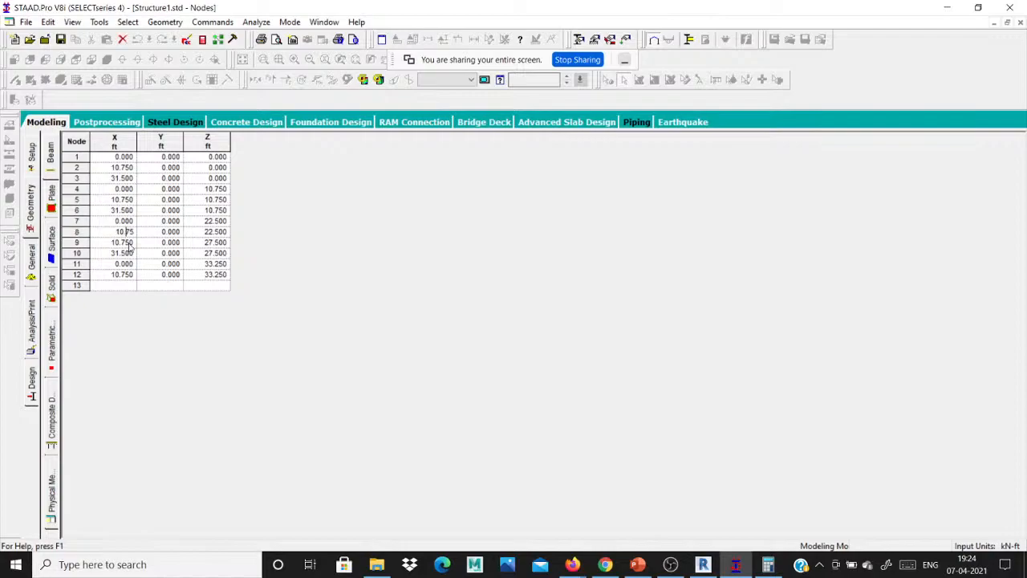
left_click(128, 244)
left_click(736, 559)
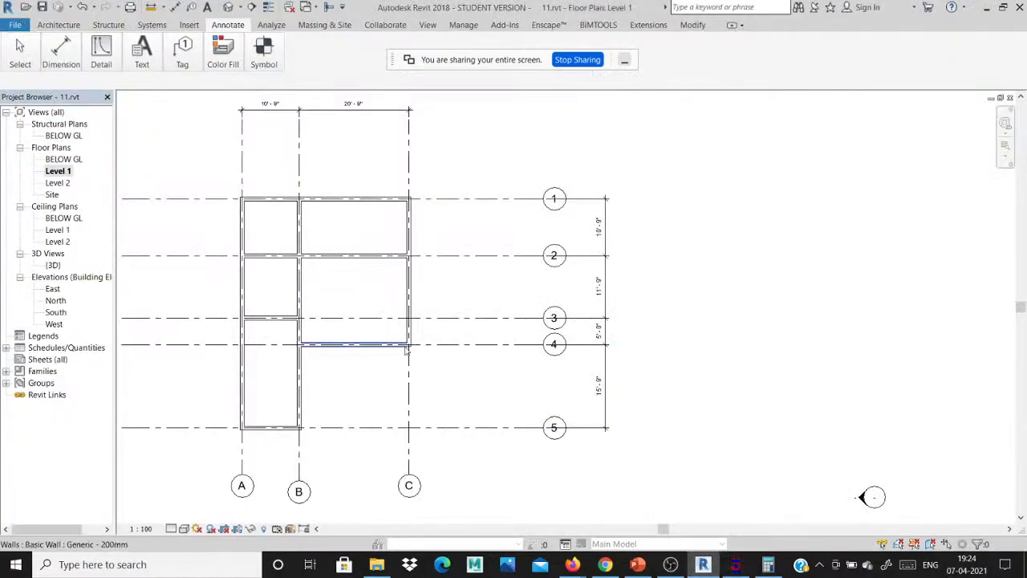
- Switch to STAAD.Pro and examine the layout of the entered nodes in the Whole Structure window
left_click(741, 566)
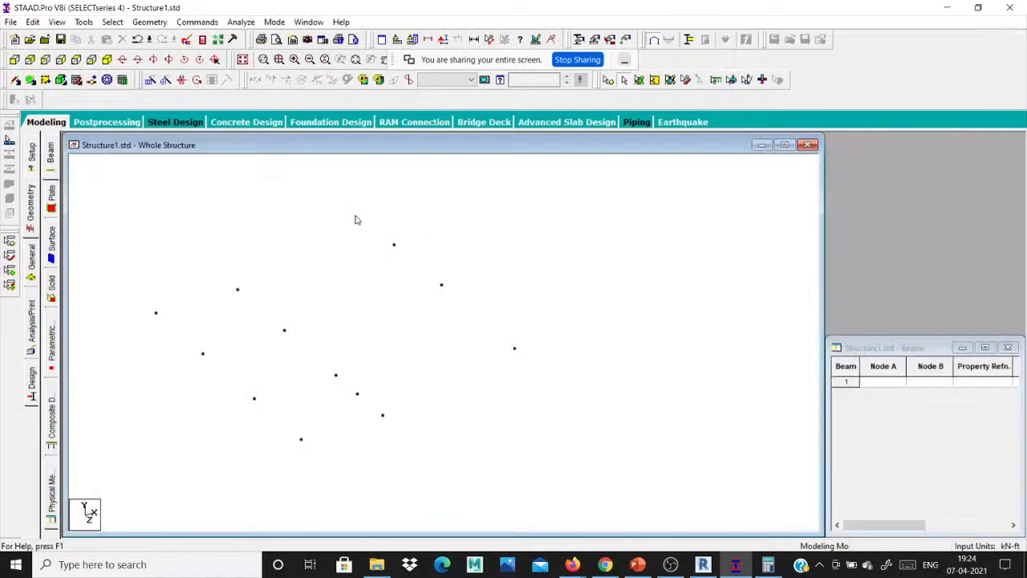
scroll(214, 362, "up", 1)
scroll(212, 347, "down", 2)
middle_click_drag(187, 389, 237, 380)
scroll(394, 291, "up", 1)
scroll(247, 265, "down", 1)
scroll(216, 287, "up", 1)
scroll(362, 436, "down", 1)
scroll(363, 435, "up", 1)
- Try adding point-to-point beams between nodes 1-2, 2-3, 4-5, 5-6, 7-8 and 9-10
left_click(149, 21)
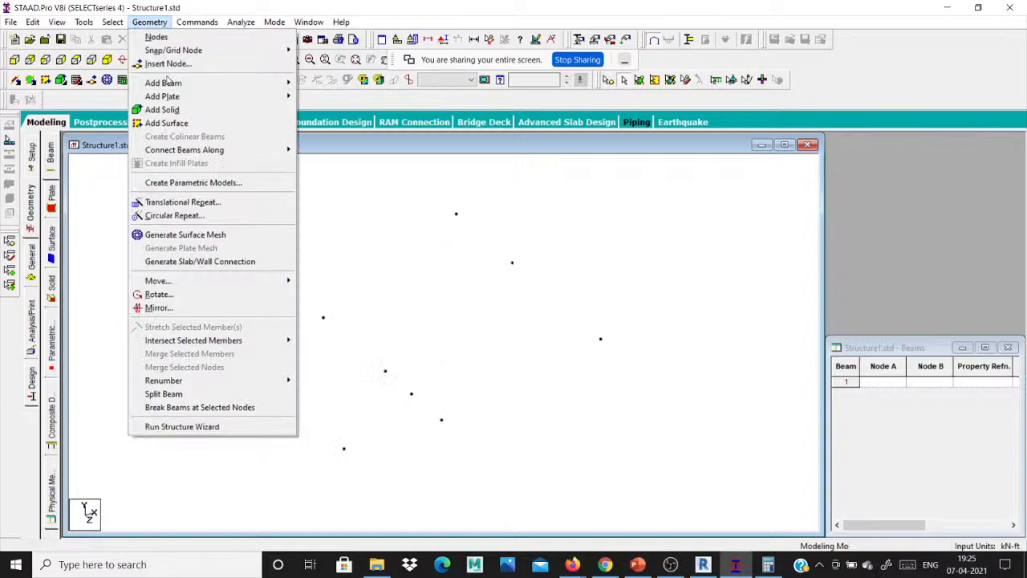
mouse_move(165, 82)
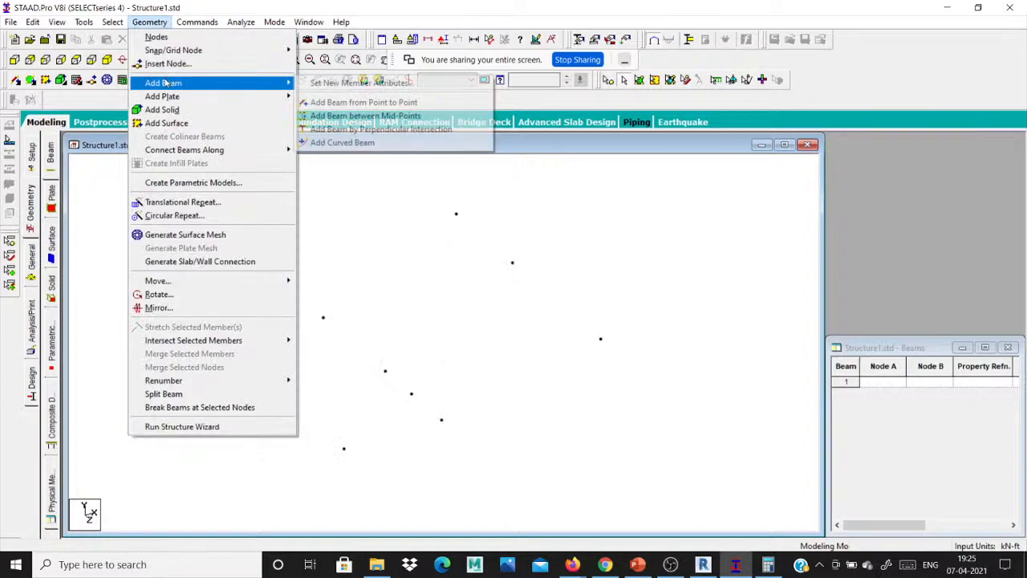
left_click(337, 105)
left_click_drag(169, 296, 267, 267)
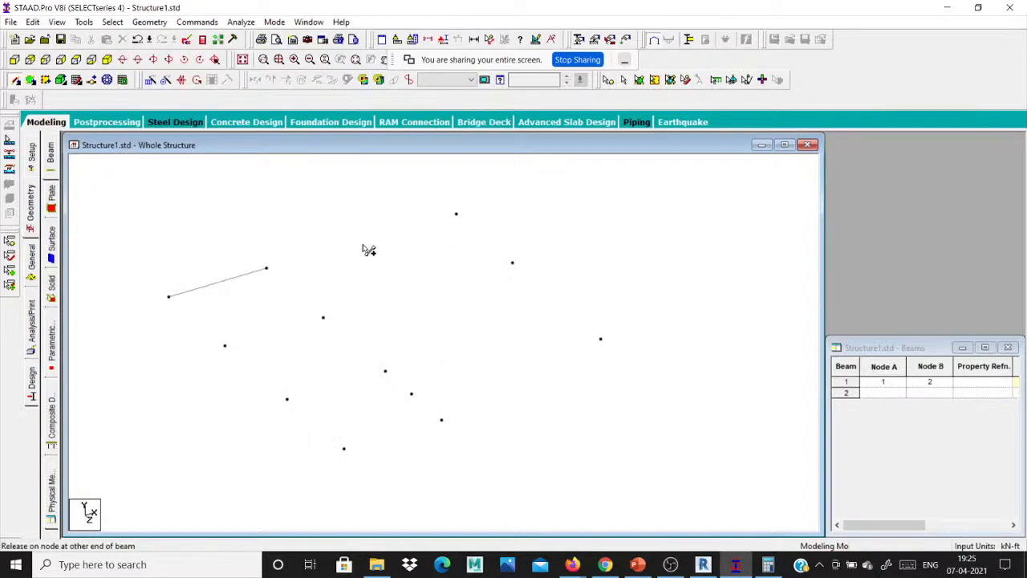
left_click_drag(363, 250, 456, 214)
left_click_drag(225, 345, 324, 318)
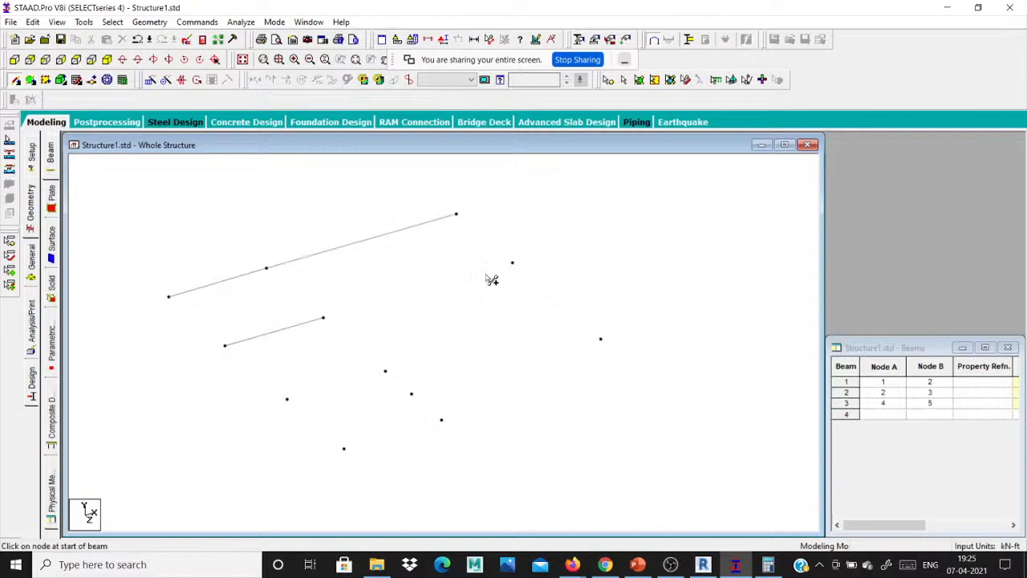
left_click_drag(512, 263, 323, 317)
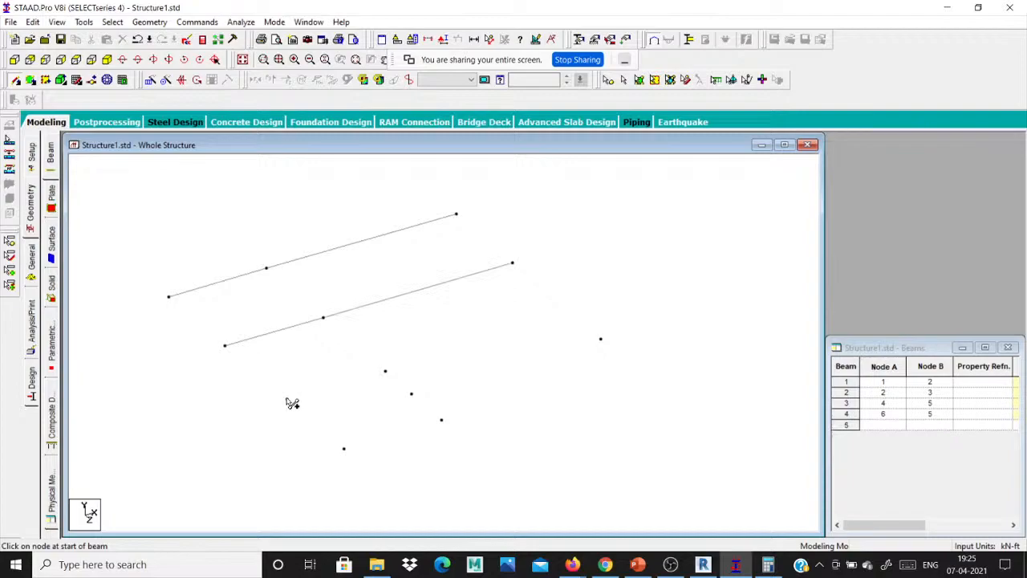
mouse_move(288, 399)
left_mouse_down()
mouse_move(386, 371)
mouse_move(431, 392)
mouse_move(604, 343)
left_mouse_up()
scroll(385, 374, "up", 1)
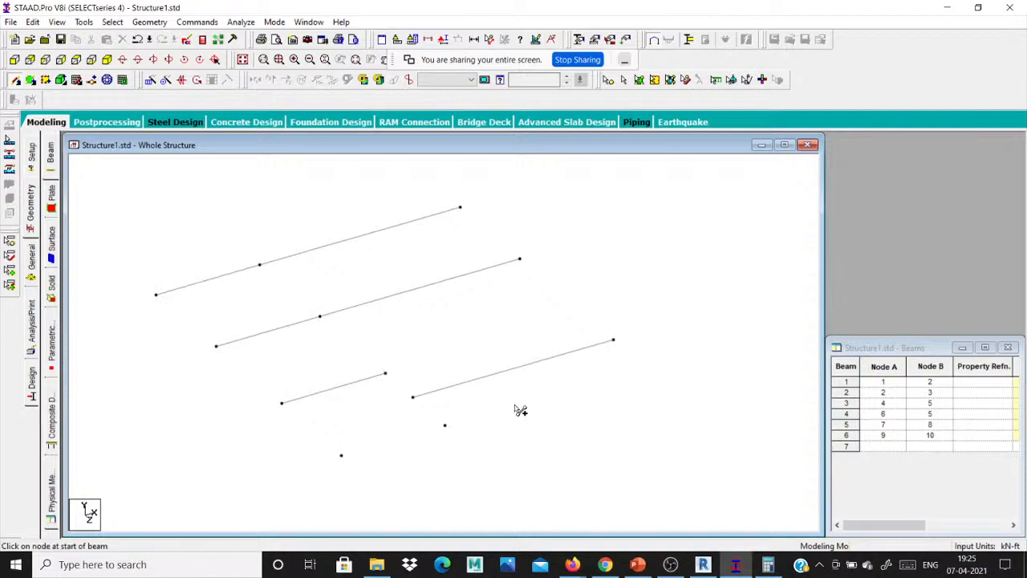
scroll(449, 395, "down", 1)
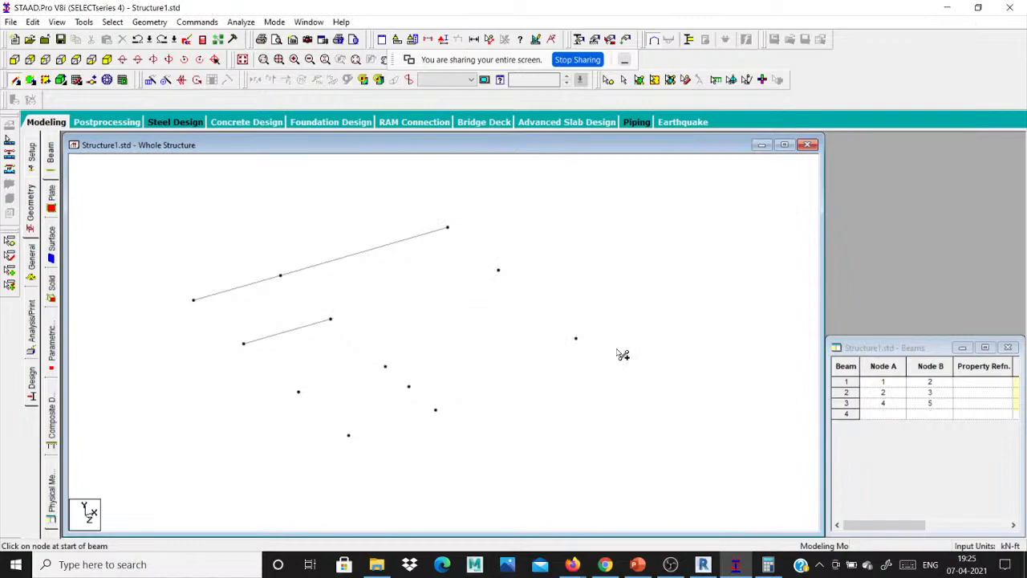
- Undo all the beams just added between the nodes and leave the Add Beam command
key("ctrl+z")
key("ctrl+z")
key("ctrl+z")
key("Escape")
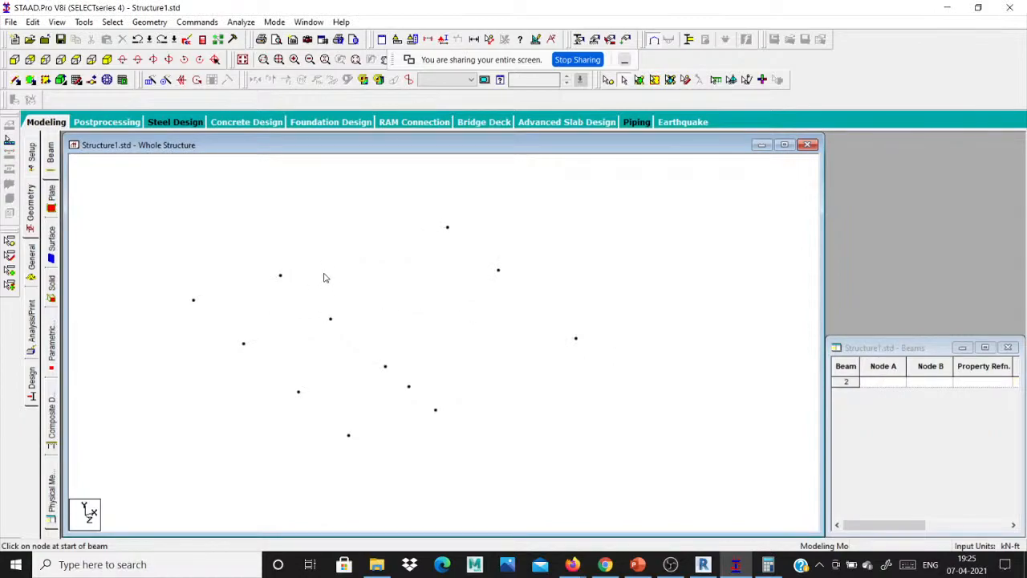
- Turn on the node number labels in the Whole Structure view
right_click(348, 203)
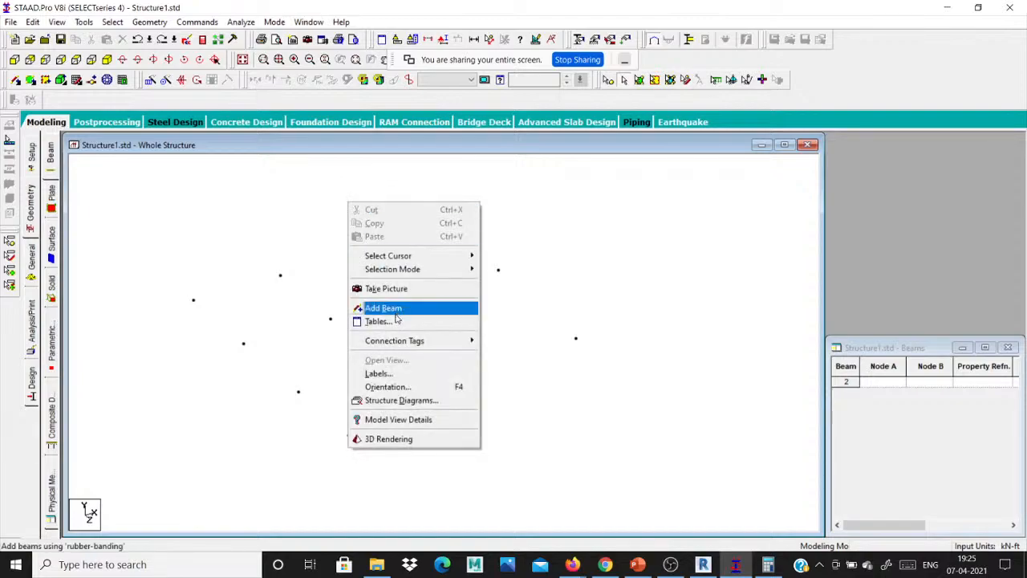
left_click(390, 375)
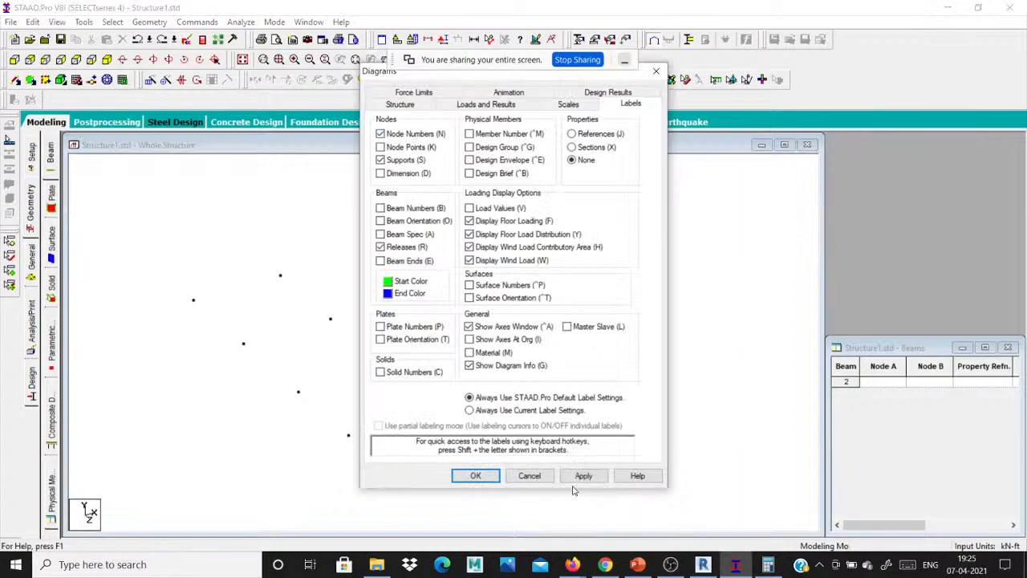
left_click(476, 475)
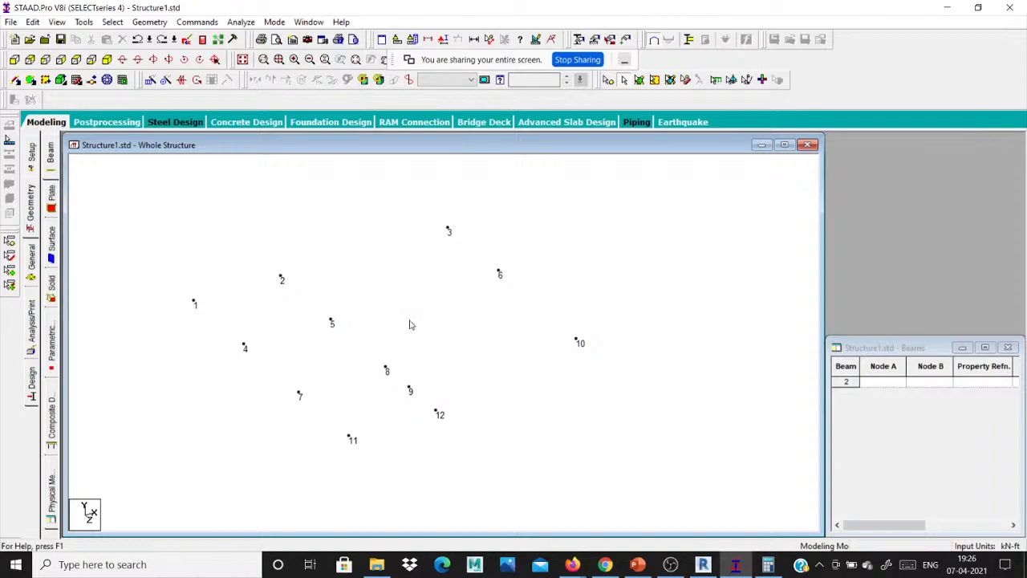
- Select all the nodes and set up a Translational Repeat in the global Y direction with a default step spacing of 14 ft
scroll(411, 324, "down", 1)
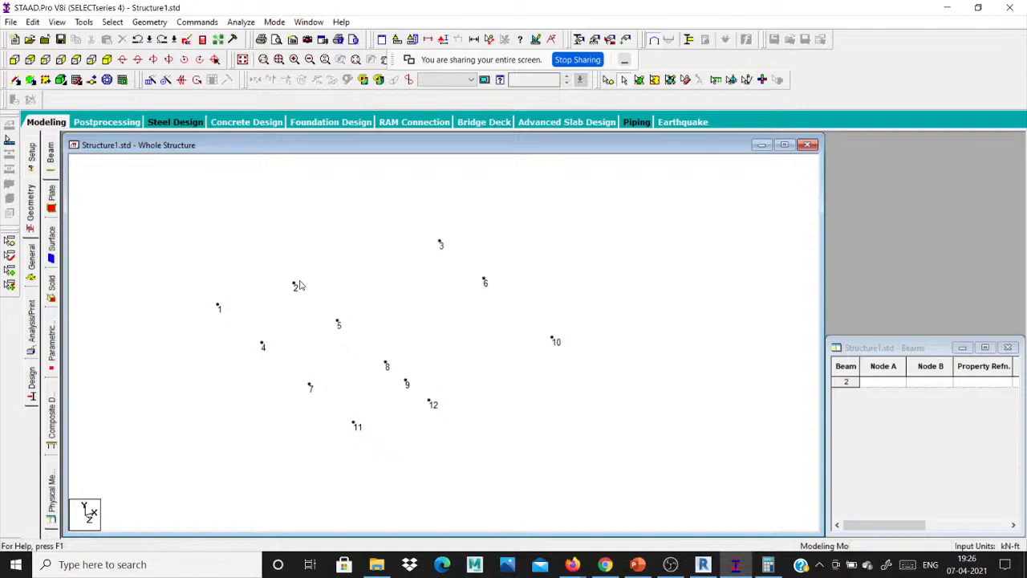
scroll(298, 286, "down", 1)
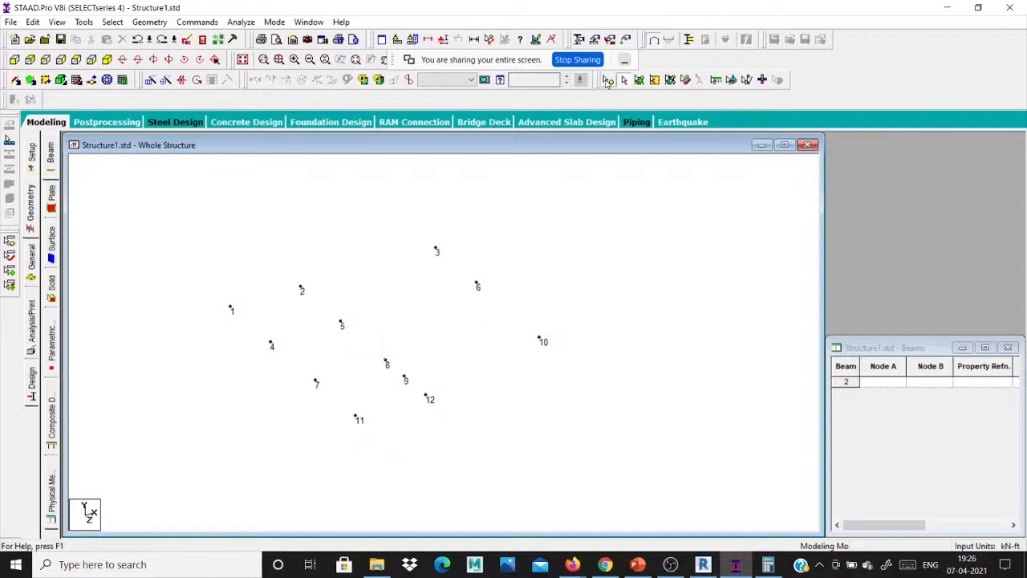
left_click(607, 76)
left_click_drag(620, 484, 168, 189)
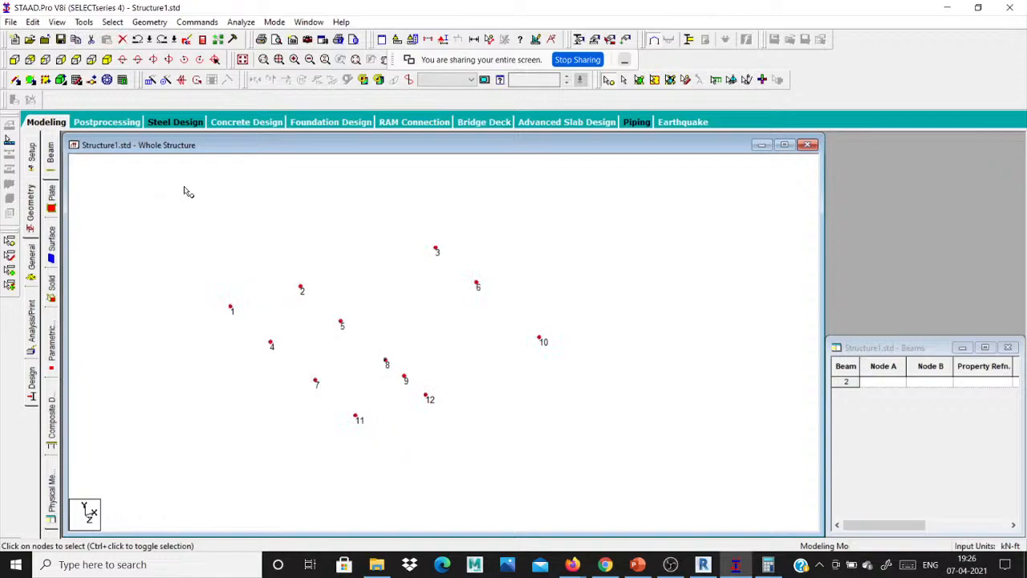
left_click(149, 23)
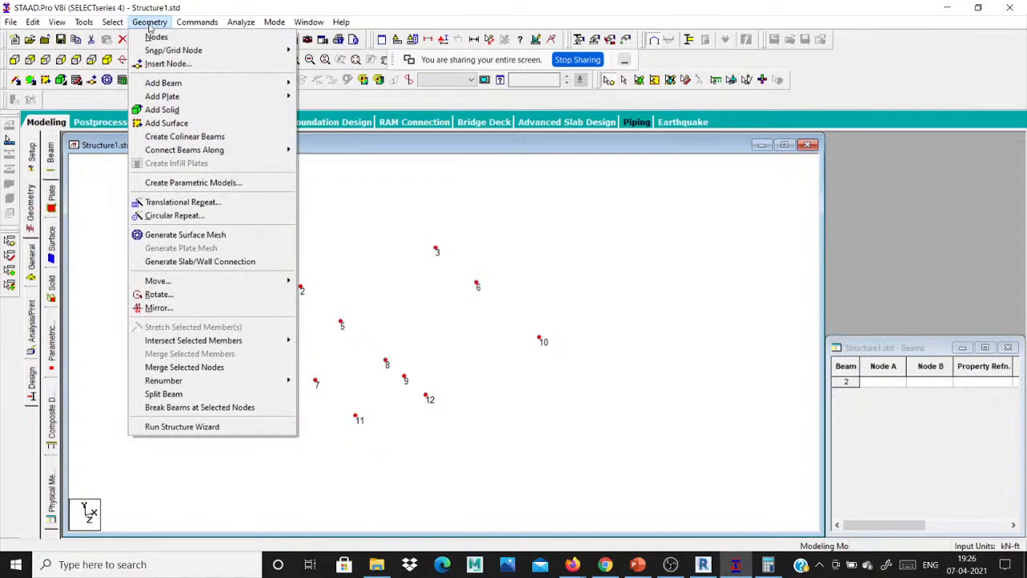
left_click(213, 207)
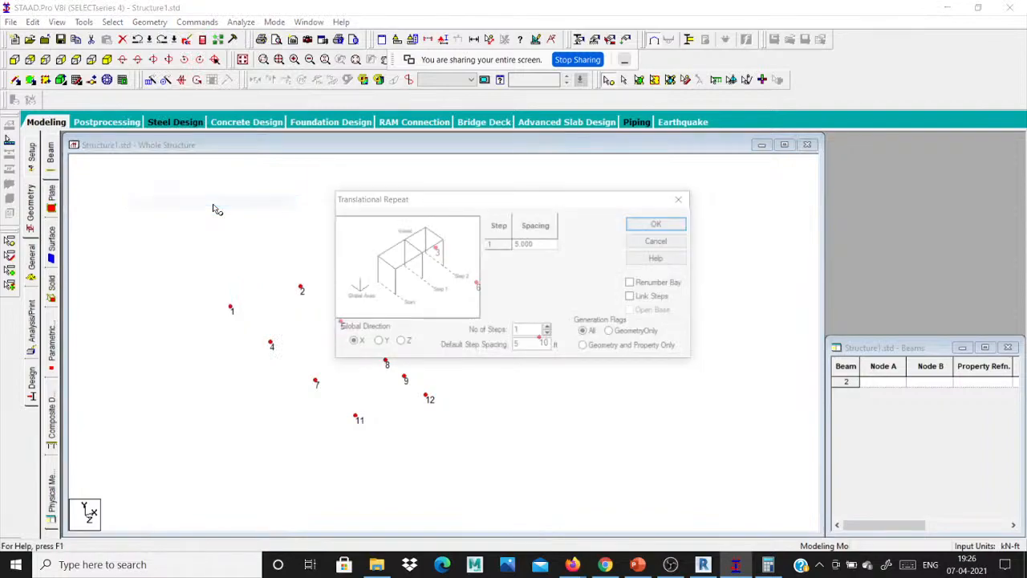
left_click_drag(402, 201, 512, 168)
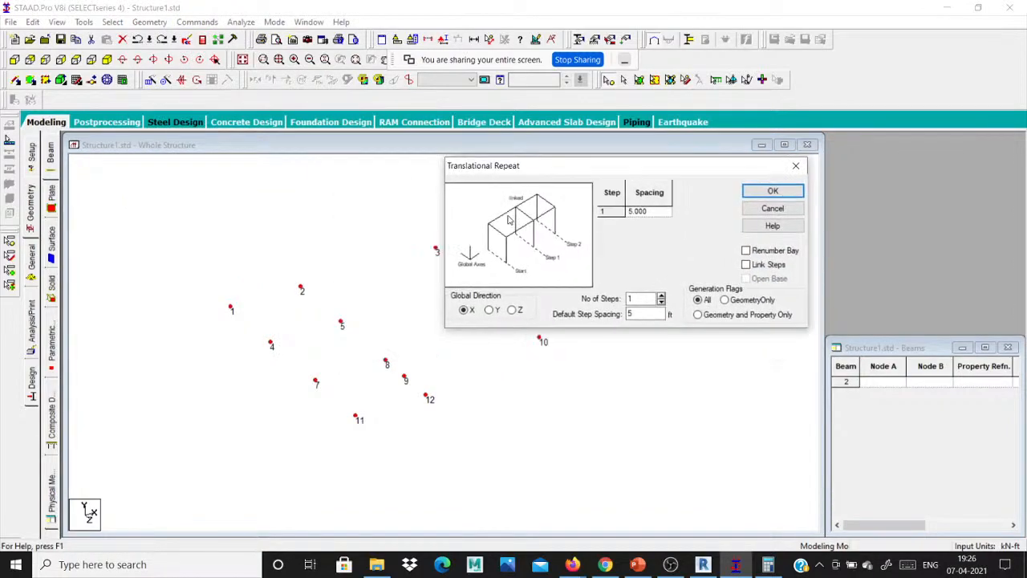
left_click(491, 311)
double_click(646, 314)
key("BackSpace")
type("14")
- Search Windows for Paint, open it and maximize its window with a blank canvas
left_click(184, 564)
type("PA")
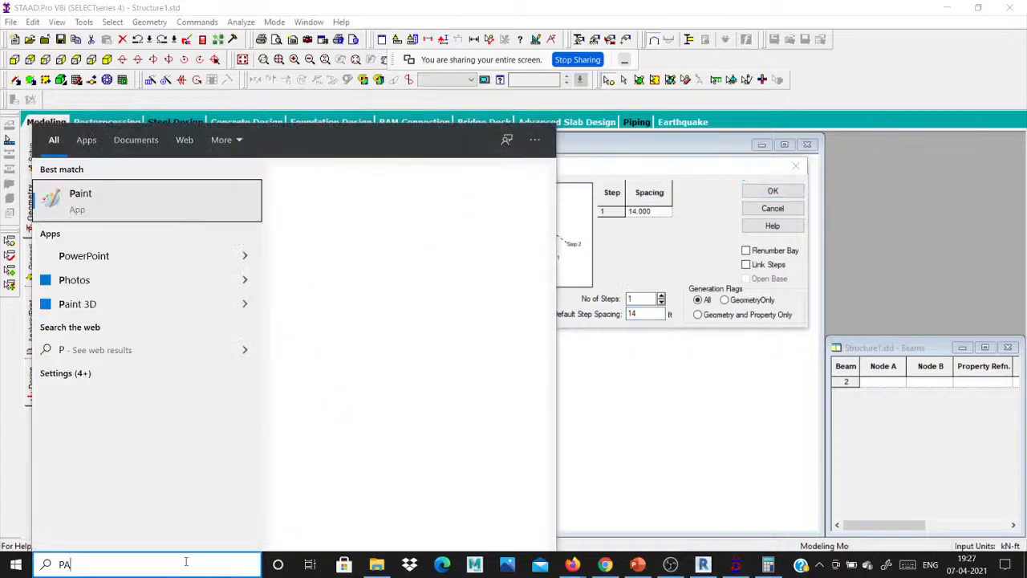
type("Int")
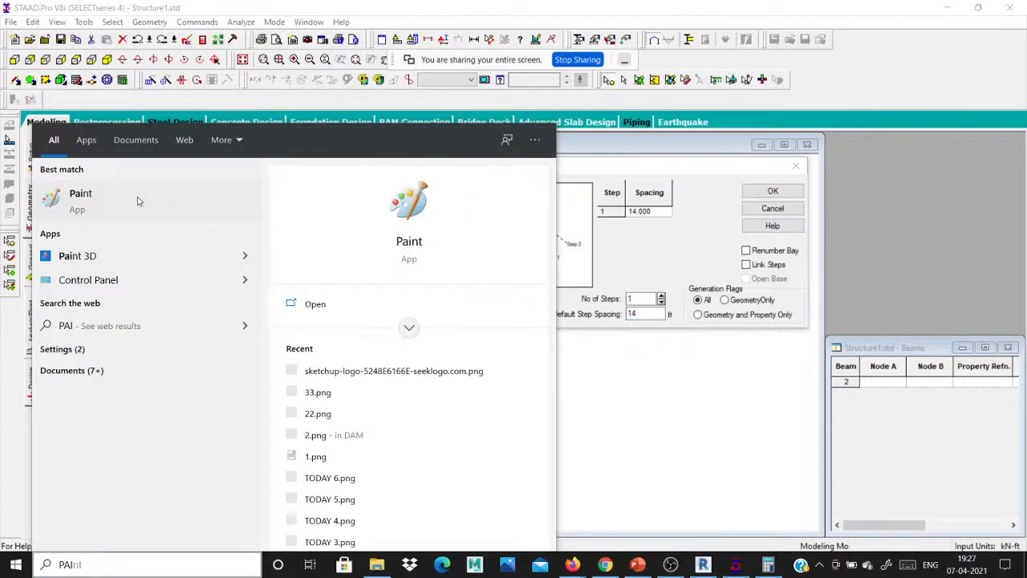
left_click(224, 212)
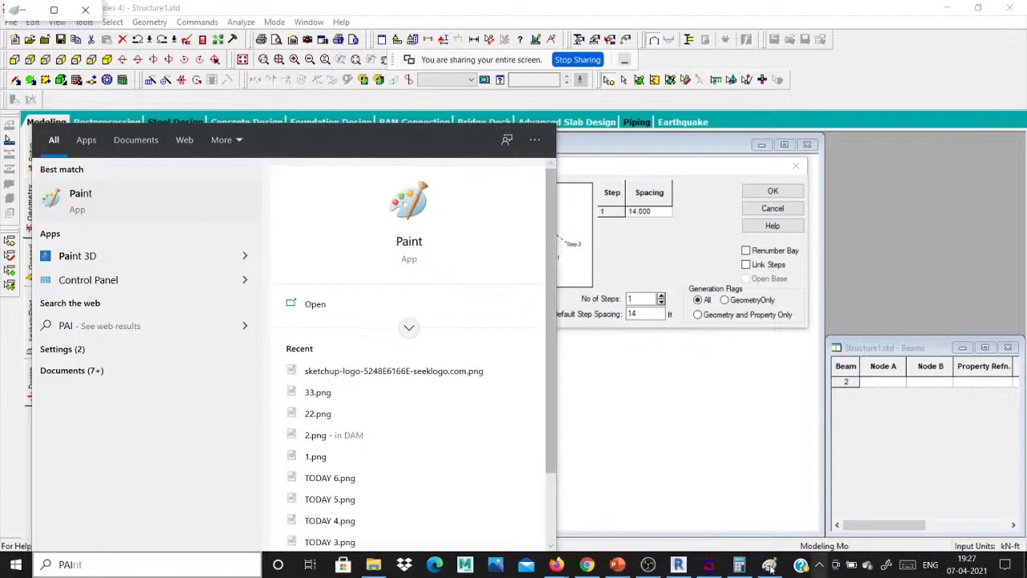
mouse_move(769, 565)
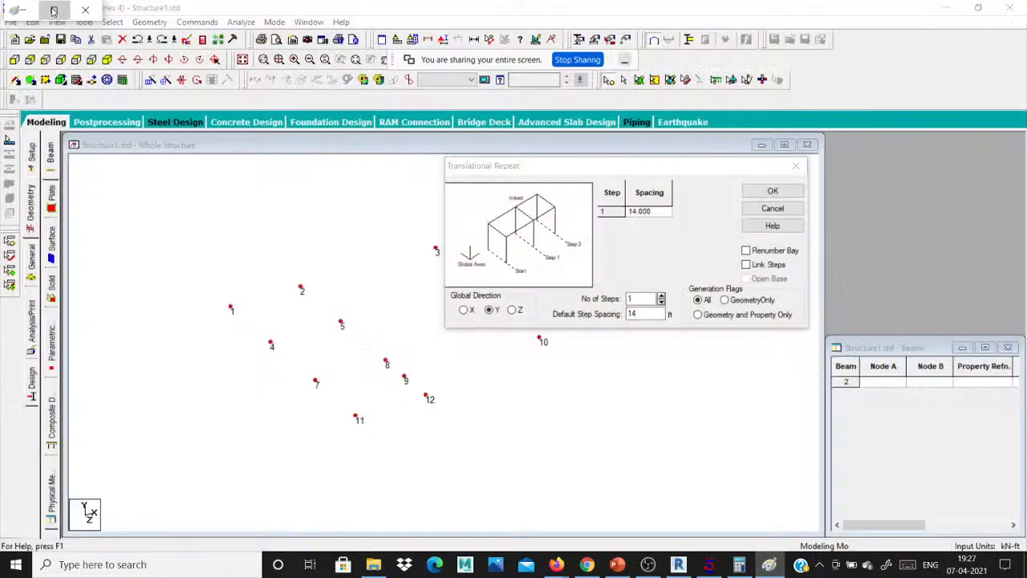
left_click(53, 10)
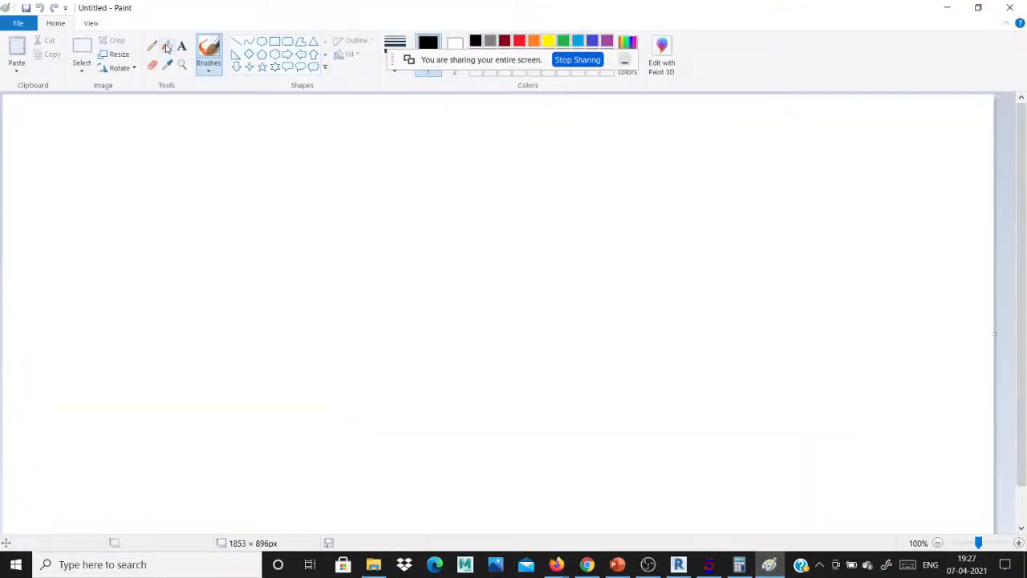
- Sketch a simple frame of two columns joined by a beam on the canvas with the Pencil tool
left_click(152, 45)
mouse_move(389, 363)
left_mouse_down()
mouse_move(584, 139)
mouse_move(597, 284)
left_mouse_up()
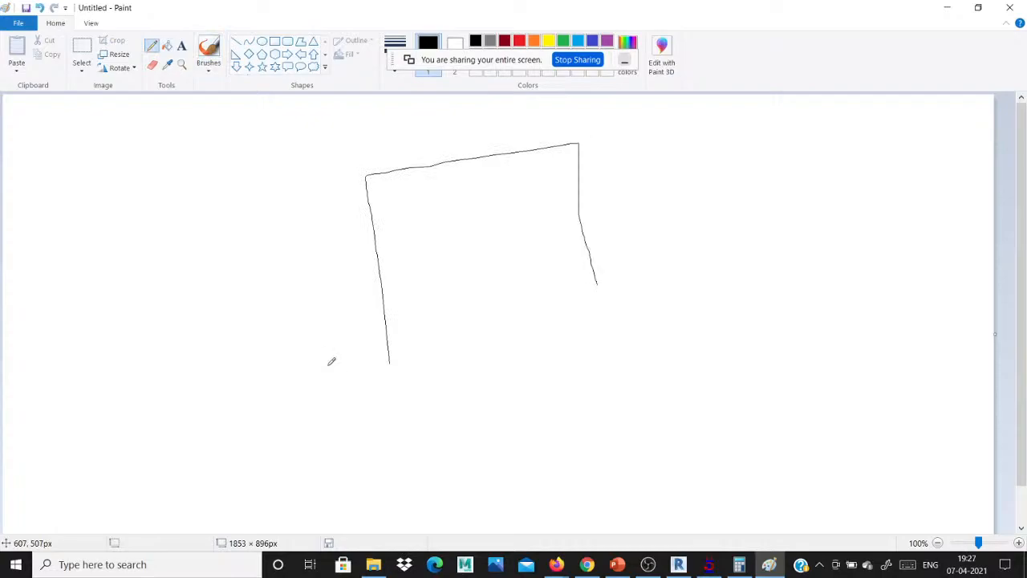
- Sketch ground lines on both sides of the frame labelled GL, and base lines at the feet of both columns
left_click_drag(239, 307, 379, 298)
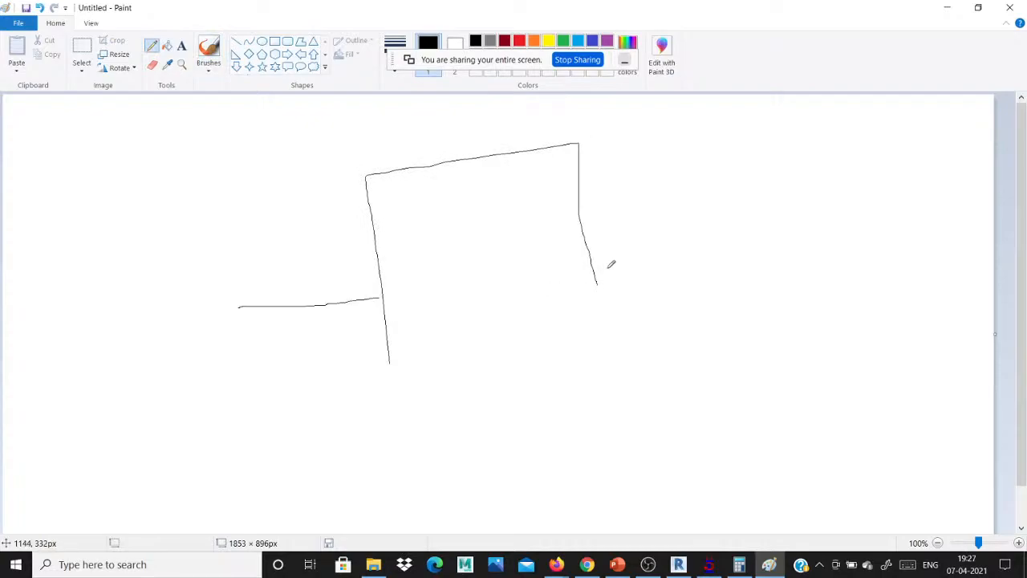
left_click_drag(585, 260, 722, 249)
left_click_drag(650, 277, 695, 290)
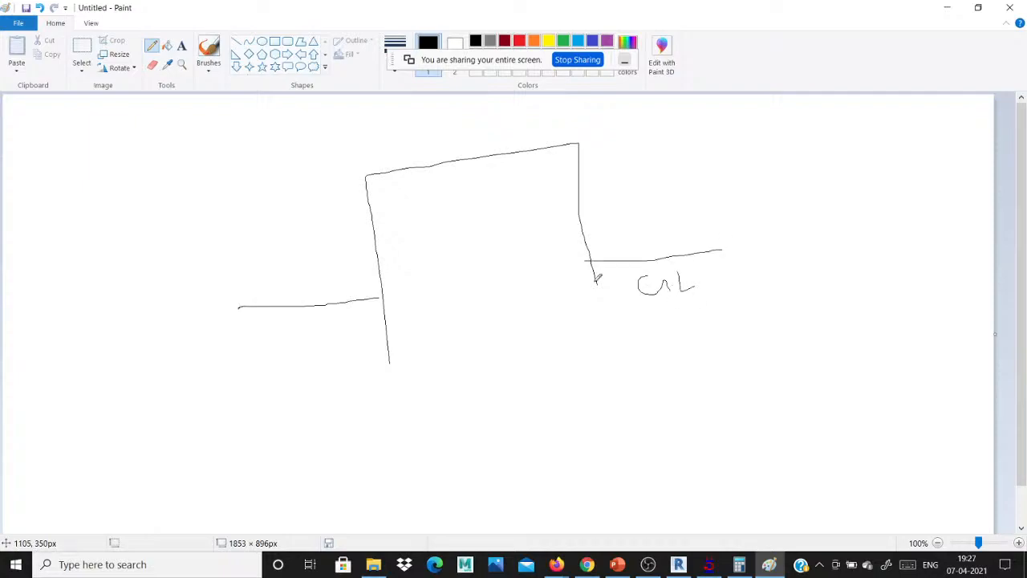
left_click_drag(598, 281, 605, 312)
left_click_drag(584, 339, 677, 318)
left_click_drag(378, 364, 434, 365)
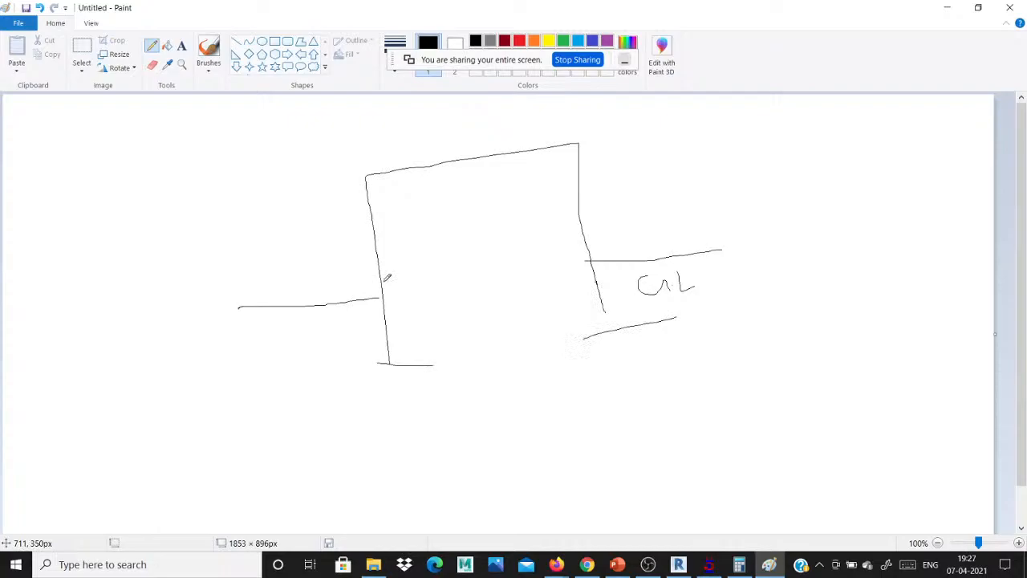
- Mark the heights 4, 10 and overall 14 beside the frame's left column, add a sloping ground line, and return to STAAD.Pro
mouse_move(385, 296)
left_mouse_down()
mouse_move(365, 234)
mouse_move(331, 232)
left_mouse_up()
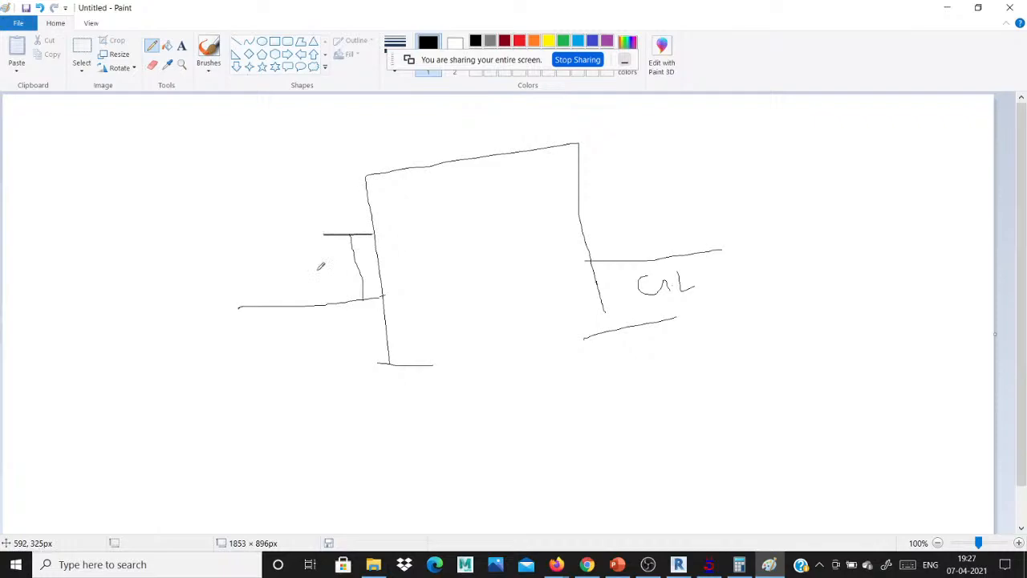
mouse_move(303, 265)
left_mouse_down()
mouse_move(310, 276)
mouse_move(321, 267)
mouse_move(313, 294)
left_mouse_up()
mouse_move(351, 229)
left_mouse_down()
mouse_move(335, 186)
mouse_move(348, 182)
mouse_move(314, 213)
mouse_move(320, 205)
left_mouse_up()
left_click_drag(250, 187, 250, 309)
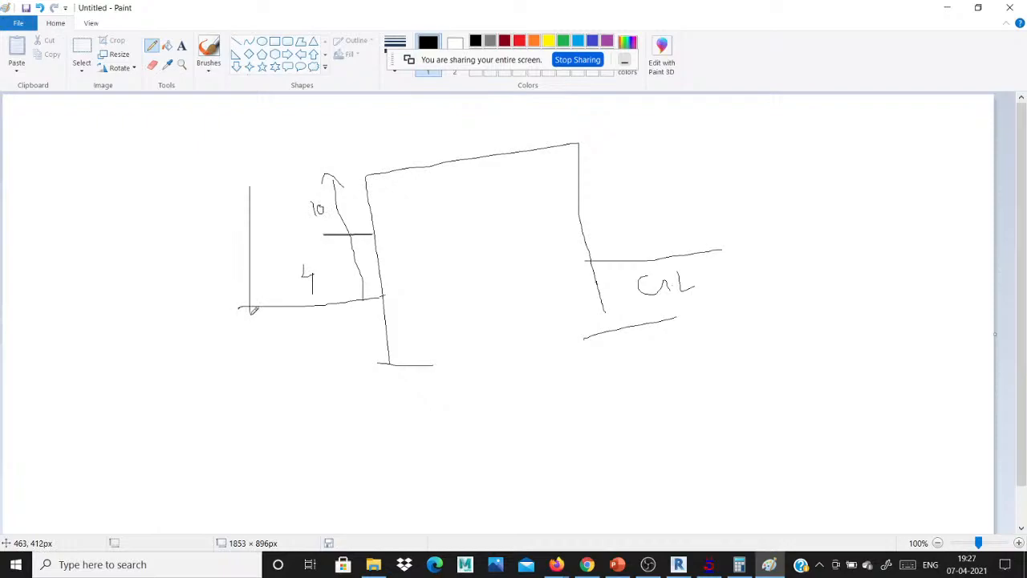
left_click_drag(193, 224, 192, 245)
left_click_drag(199, 227, 208, 247)
mouse_move(120, 296)
left_mouse_down()
mouse_move(274, 295)
mouse_move(363, 242)
left_mouse_up()
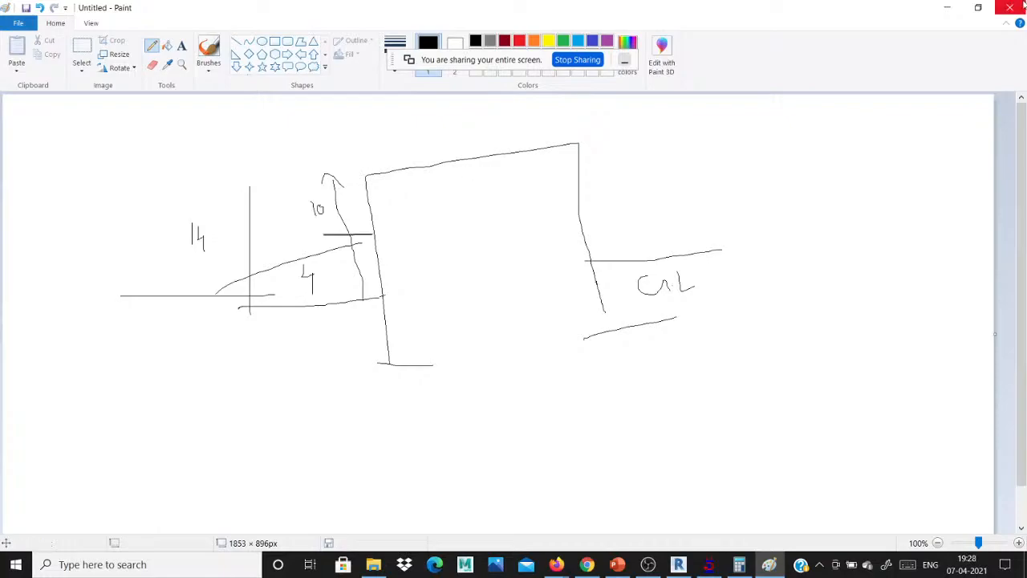
left_click(947, 7)
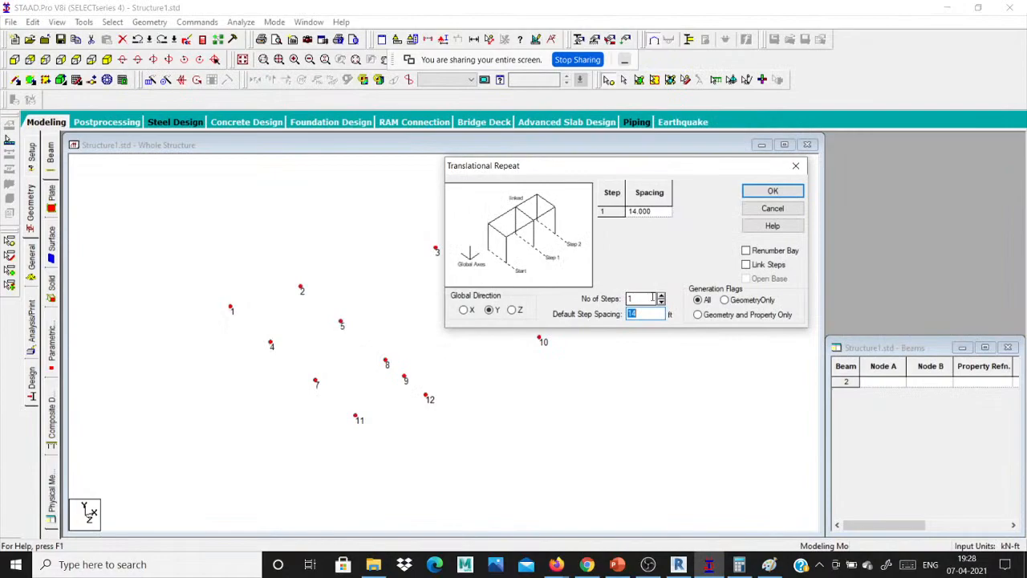
- Try a one-step translational repeat of the nodes by 14 ft in Y without linking steps, and undo it
left_click(662, 295)
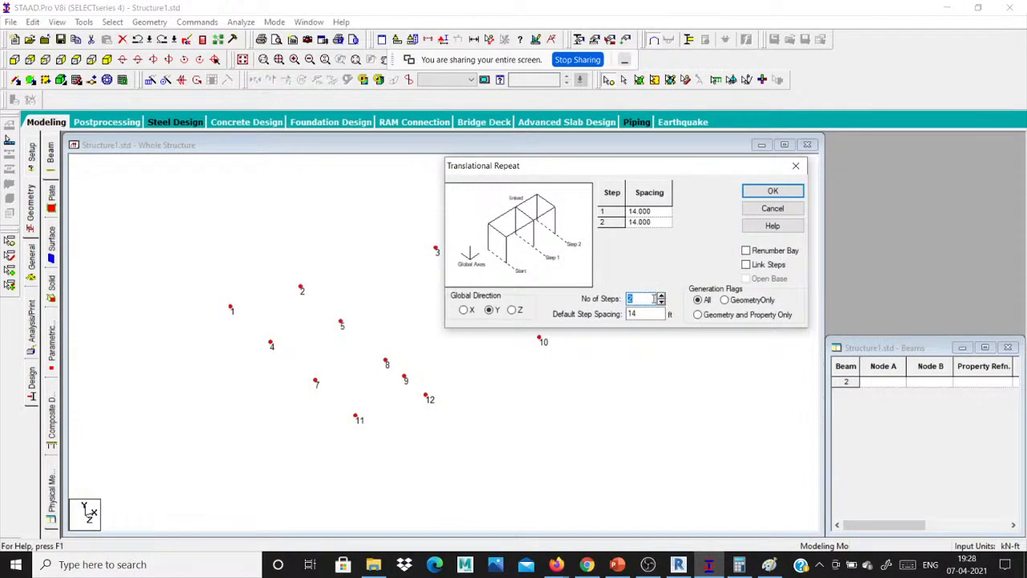
type("1")
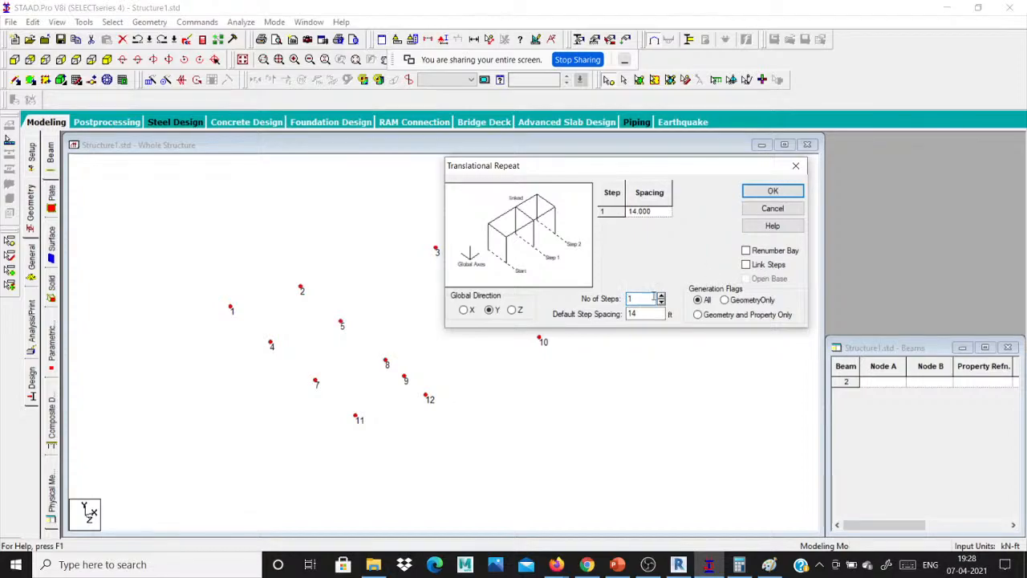
double_click(639, 299)
left_click(772, 191)
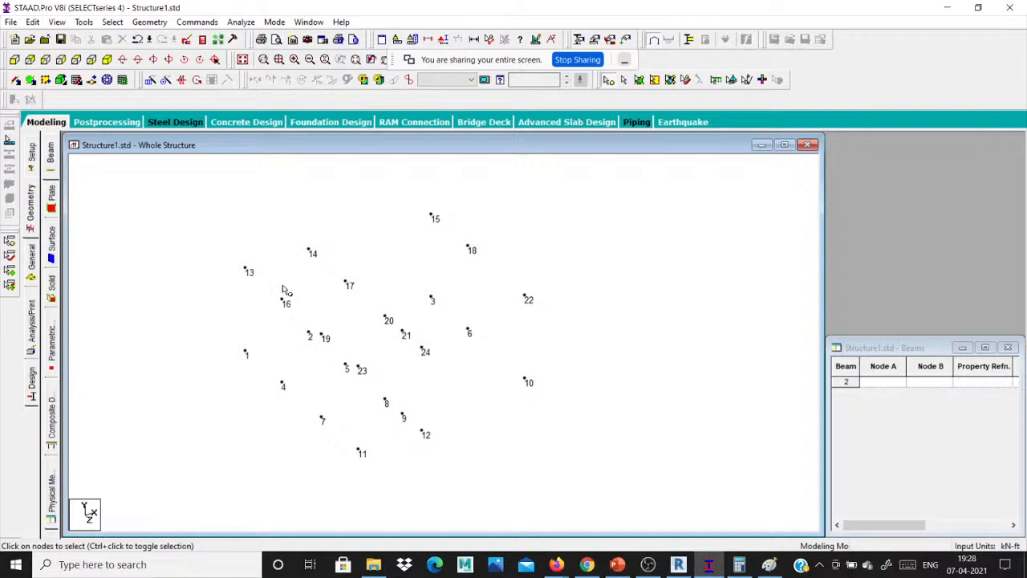
key("ctrl+z")
- Repeat all twelve base nodes once by 14 ft in the Y direction with Link Steps enabled to create the columns
left_click_drag(232, 309, 118, 201)
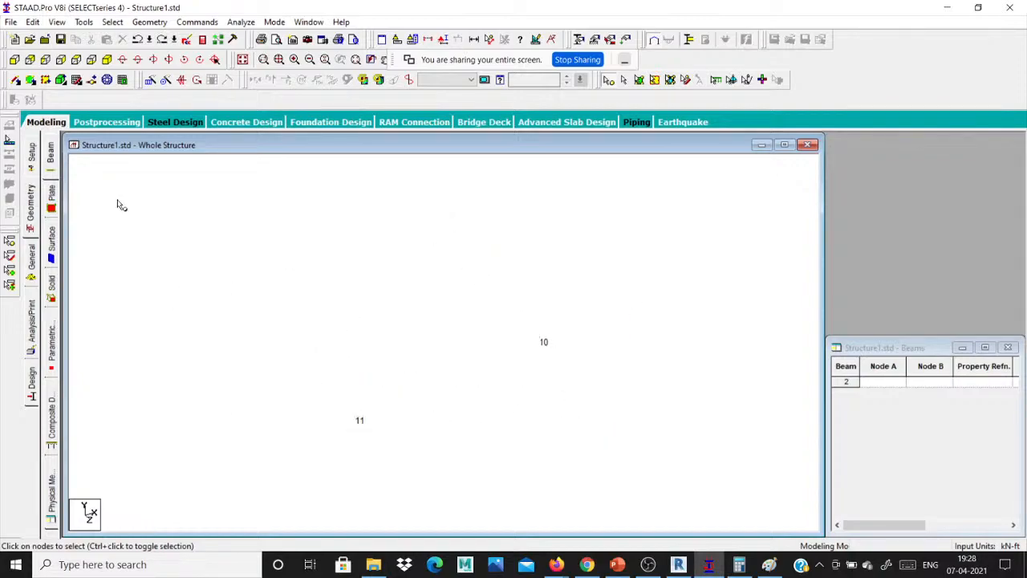
left_click(149, 21)
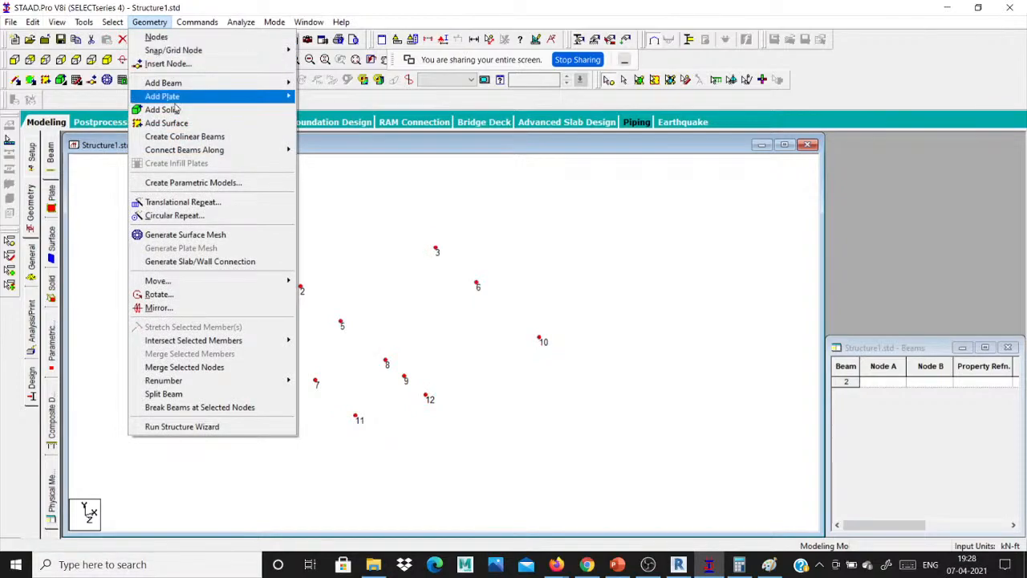
left_click(183, 202)
left_click(377, 343)
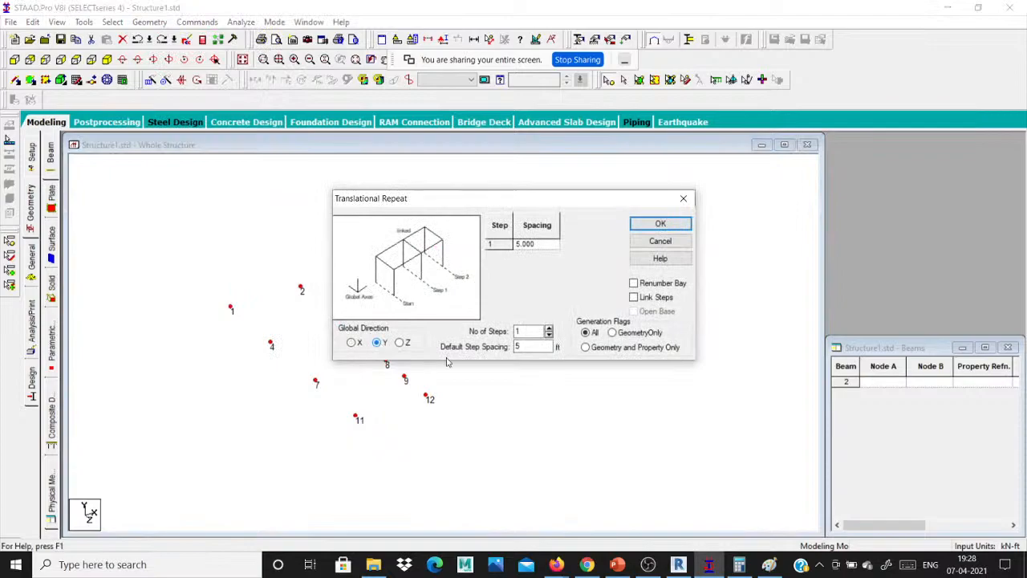
double_click(525, 345)
type("14")
left_click(652, 300)
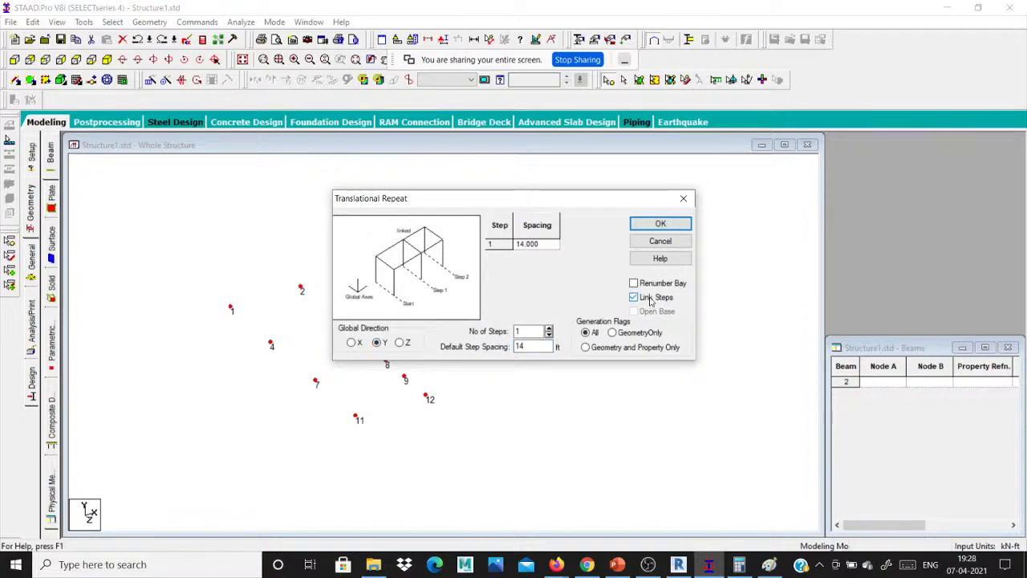
key("Return")
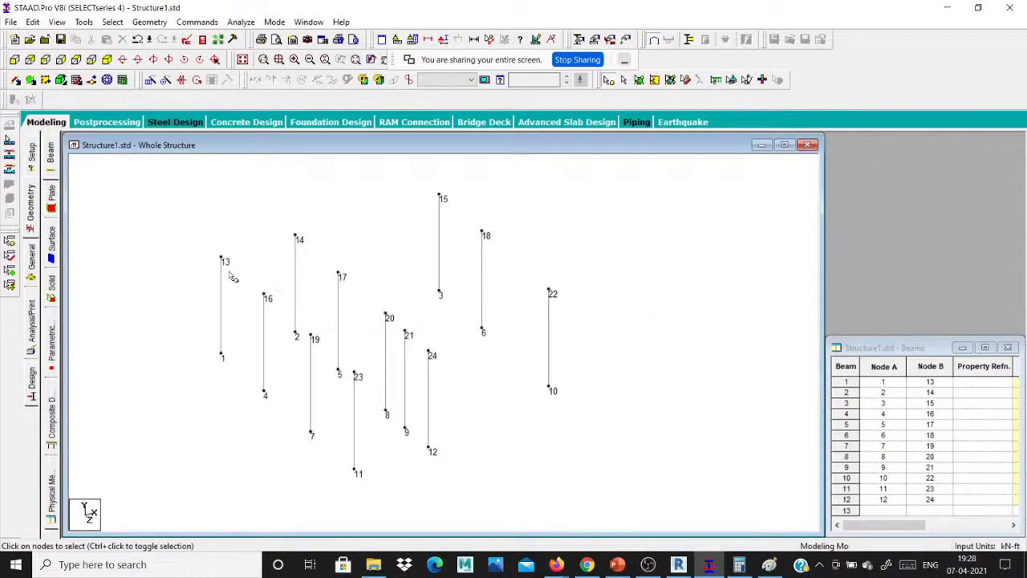
- Add point-to-point beams joining column-top nodes 13, 14, 17 and 16 into a closed bay
scroll(384, 240, "down", 1)
scroll(385, 240, "up", 1)
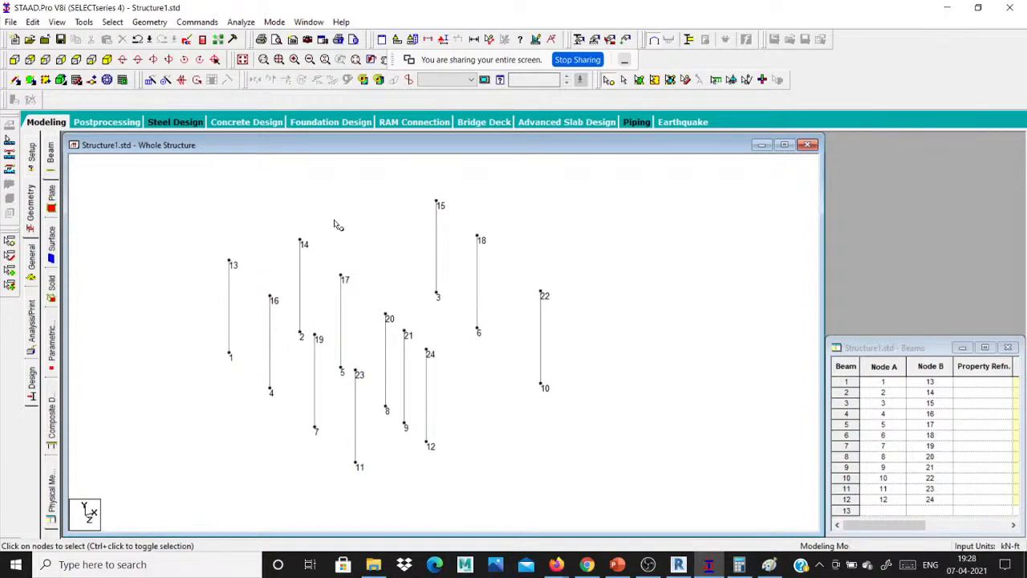
left_click(150, 22)
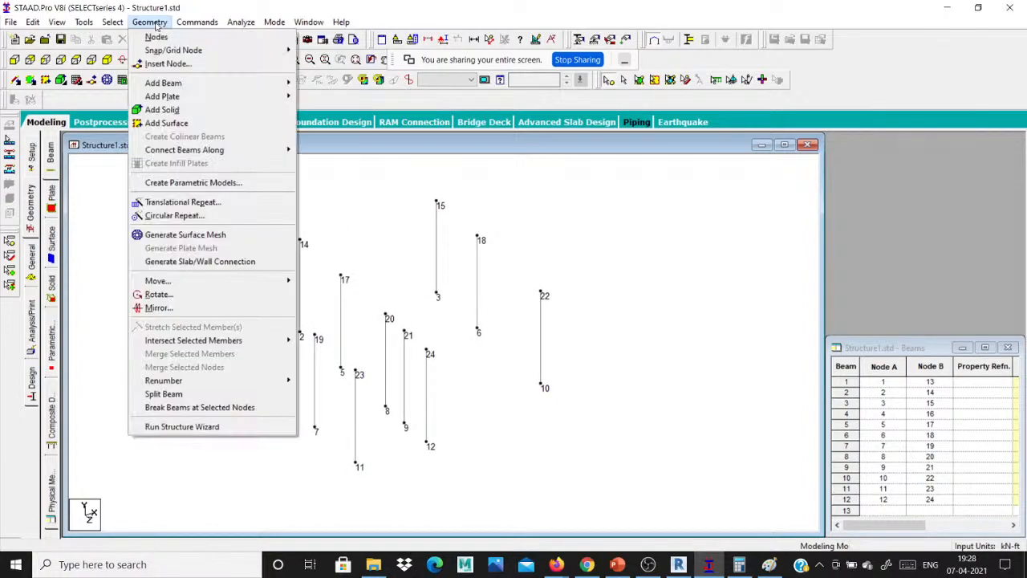
mouse_move(240, 82)
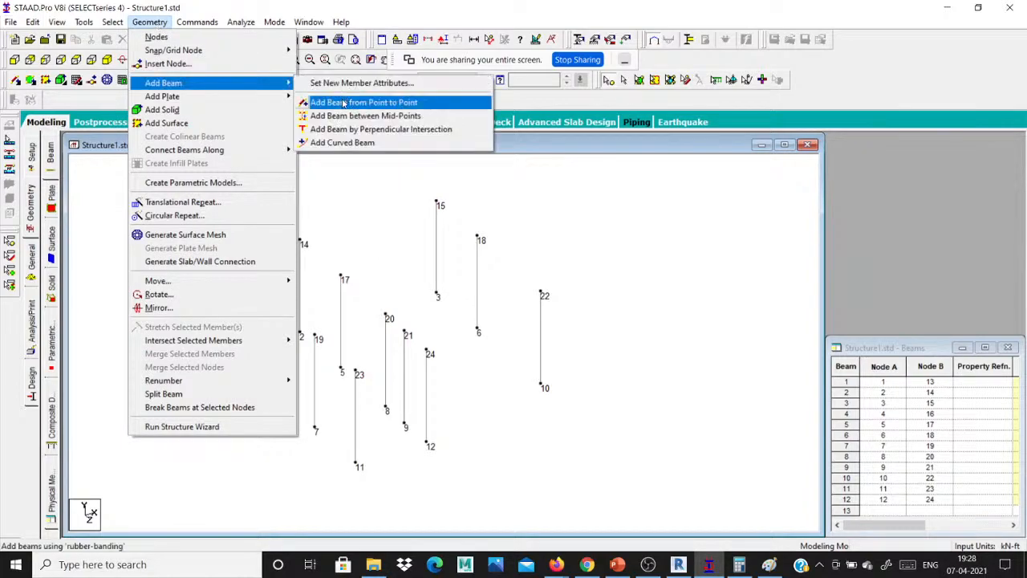
left_click(344, 102)
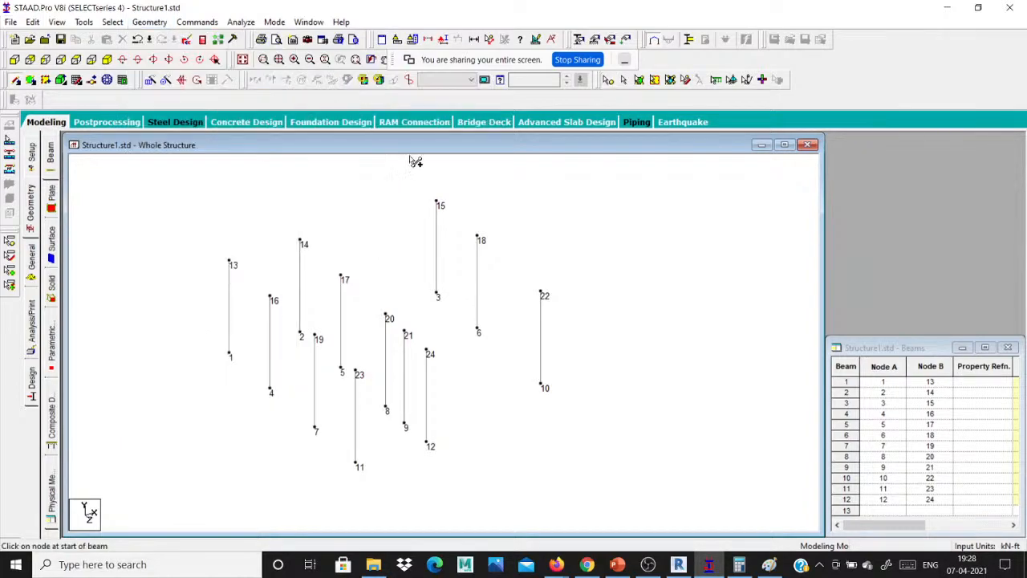
left_click_drag(229, 261, 302, 240)
left_click_drag(271, 296, 342, 276)
left_click_drag(341, 277, 300, 240)
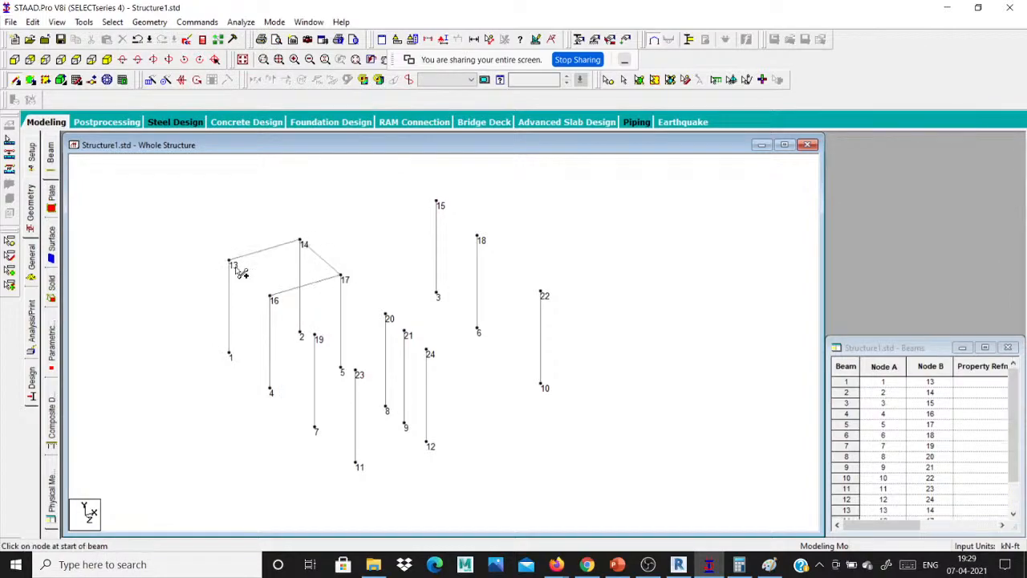
left_click_drag(232, 265, 270, 296)
left_click_drag(305, 239, 436, 202)
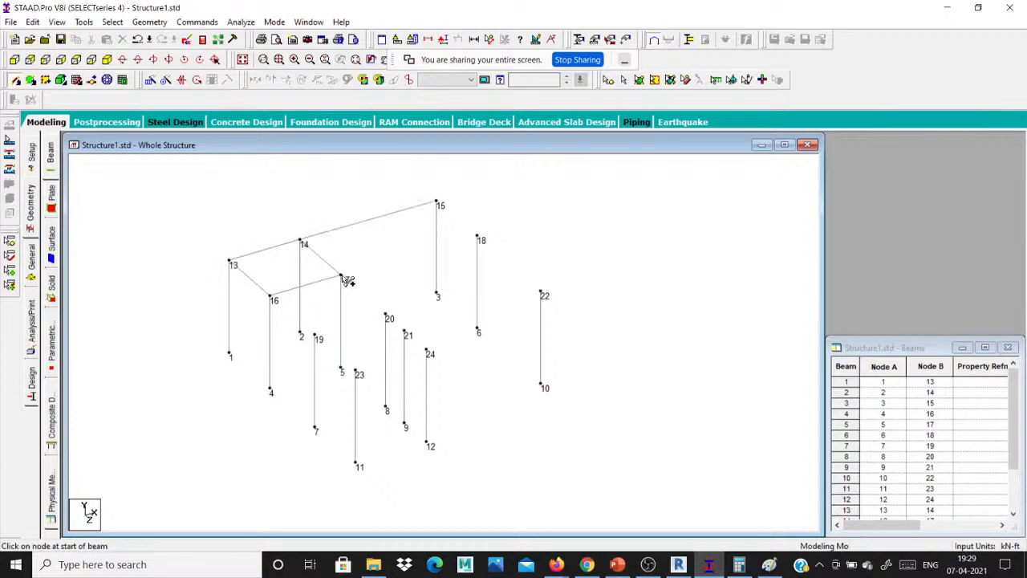
left_click_drag(346, 280, 479, 235)
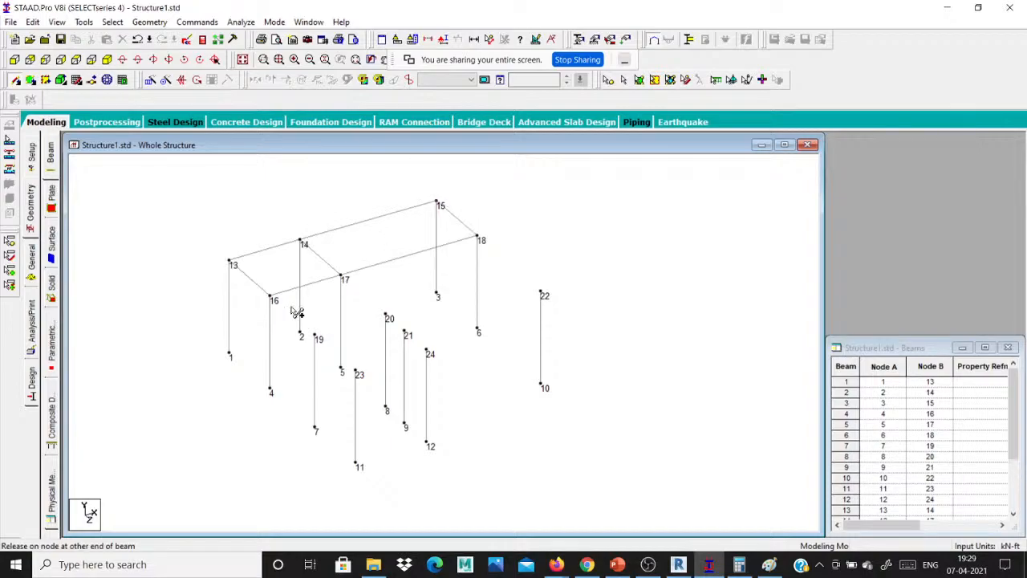
left_click_drag(297, 313, 387, 316)
left_click_drag(315, 334, 387, 319)
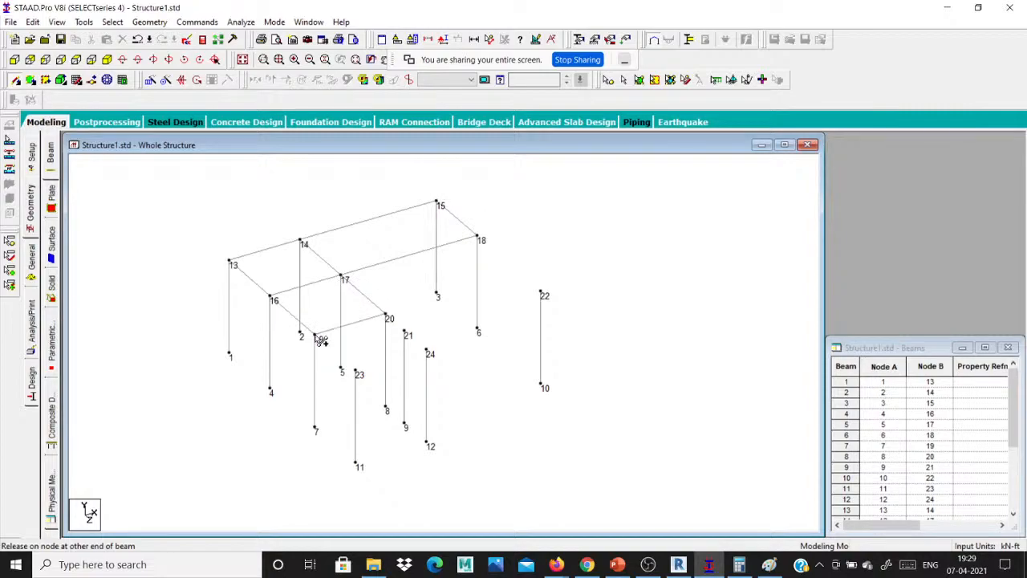
left_click_drag(357, 370, 427, 354)
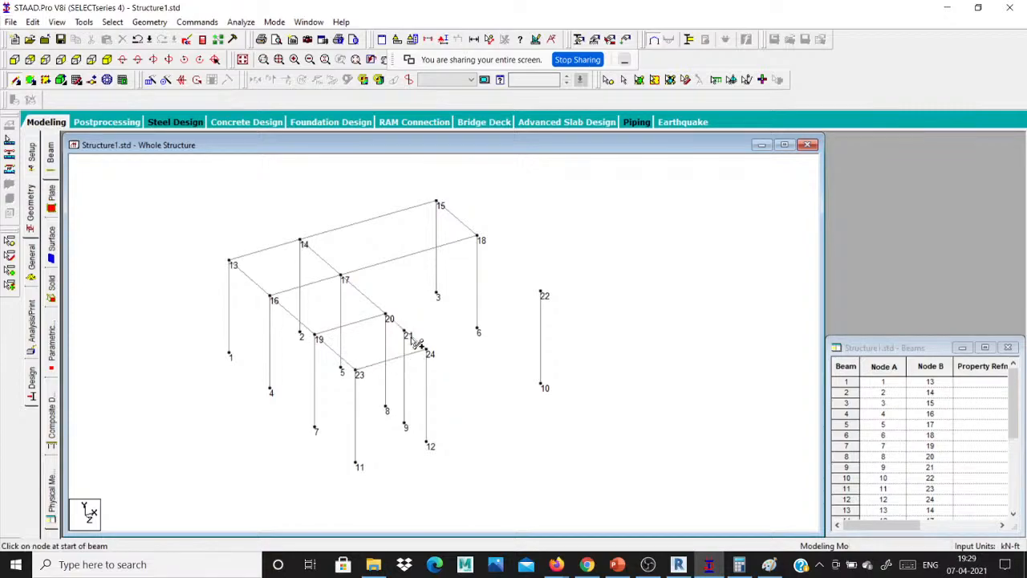
left_click_drag(411, 338, 482, 240)
- Examine the beam and column layout of the whole frame, declining the auto save
scroll(560, 249, "up", 2)
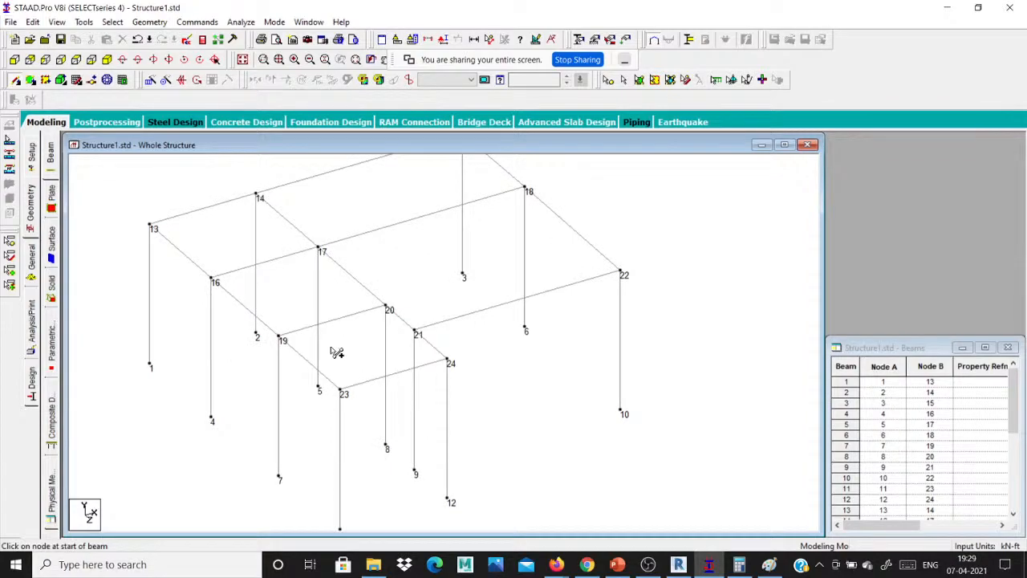
scroll(336, 341, "down", 1)
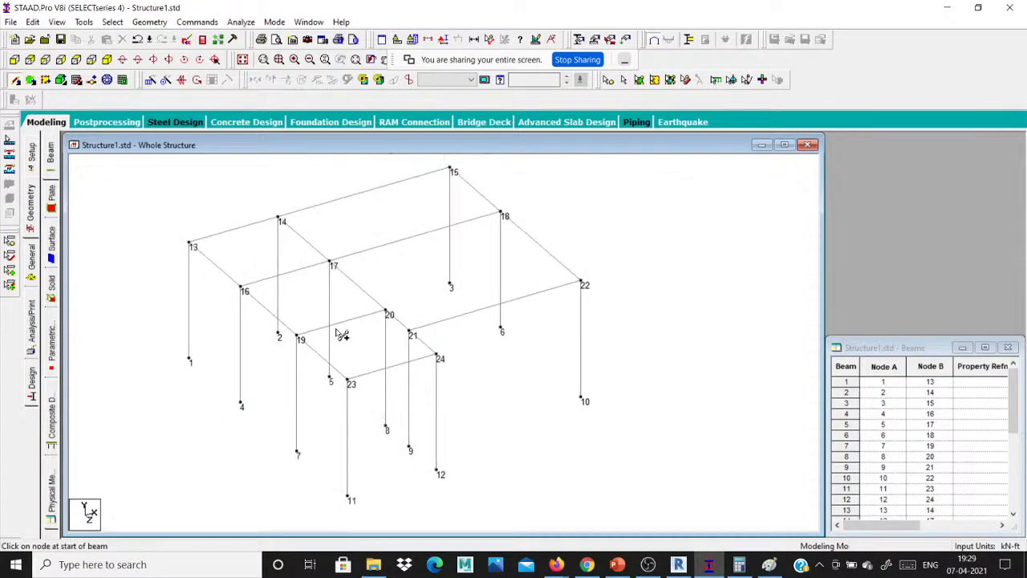
scroll(385, 340, "down", 1)
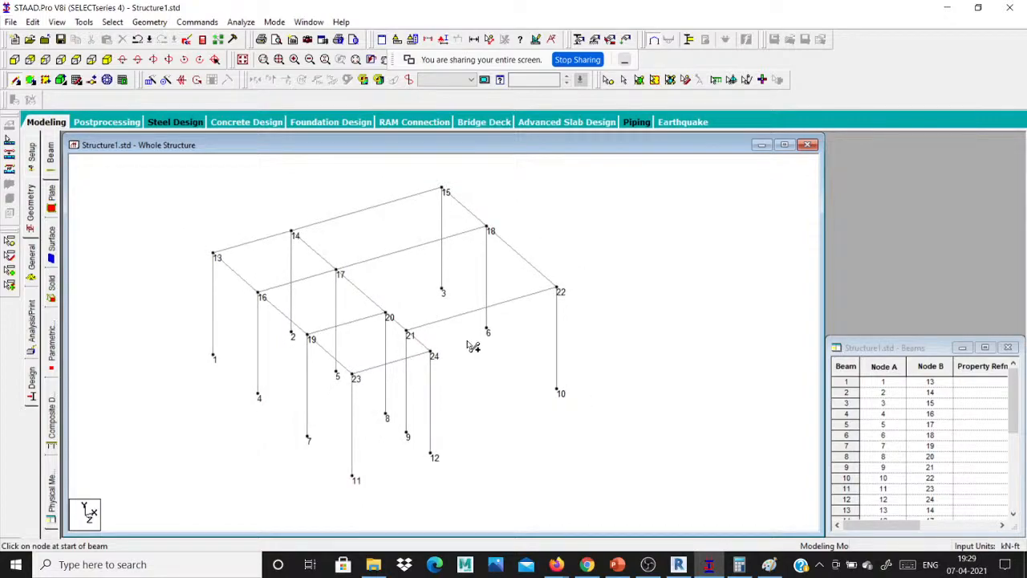
scroll(433, 325, "up", 1)
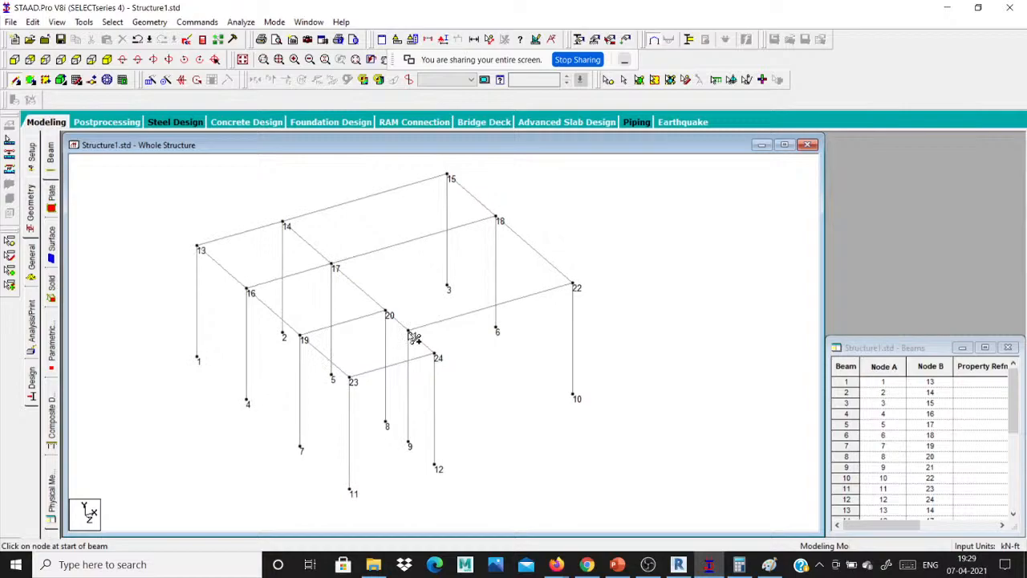
scroll(413, 338, "up", 1)
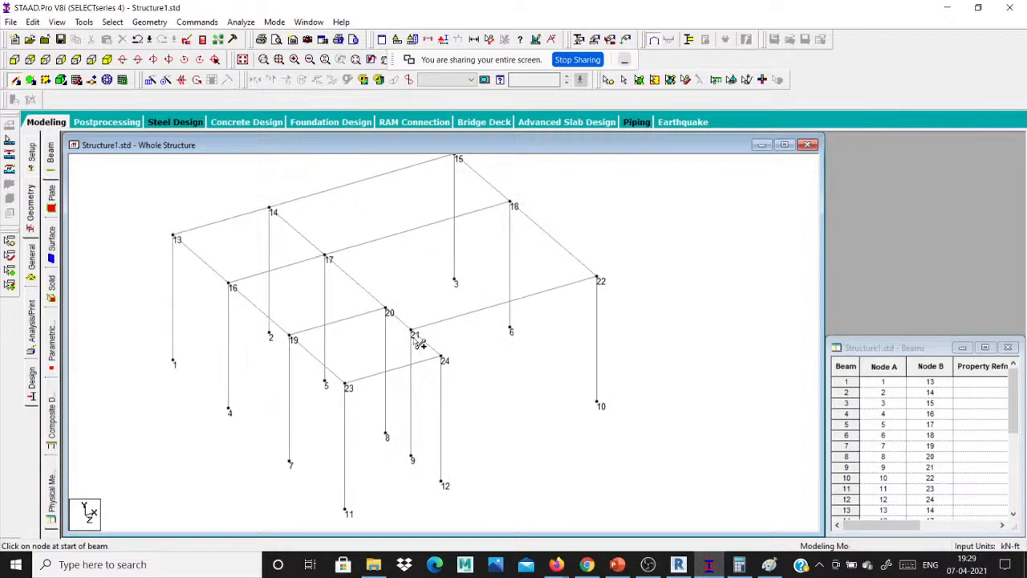
scroll(417, 342, "up", 1)
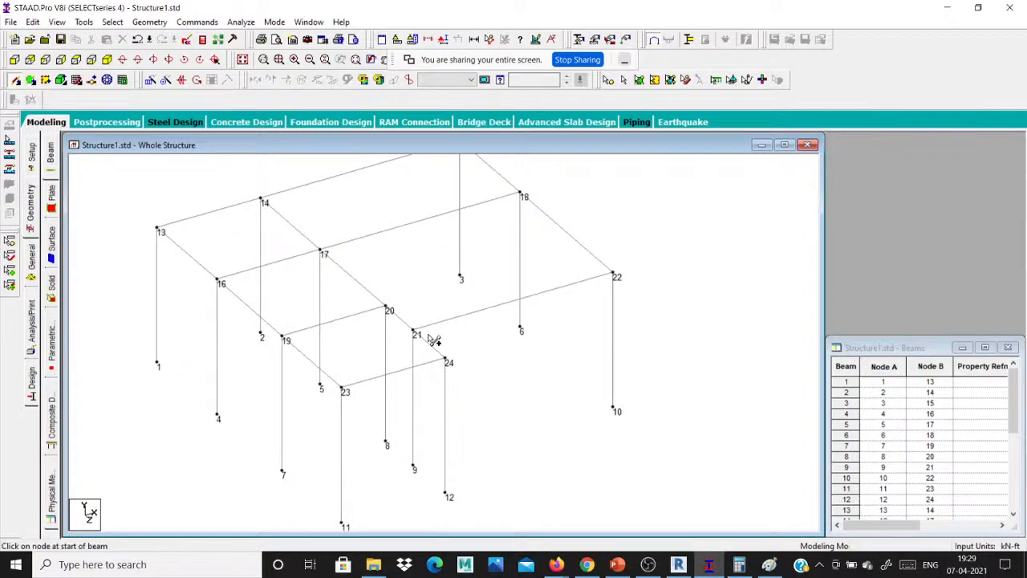
scroll(433, 341, "down", 1)
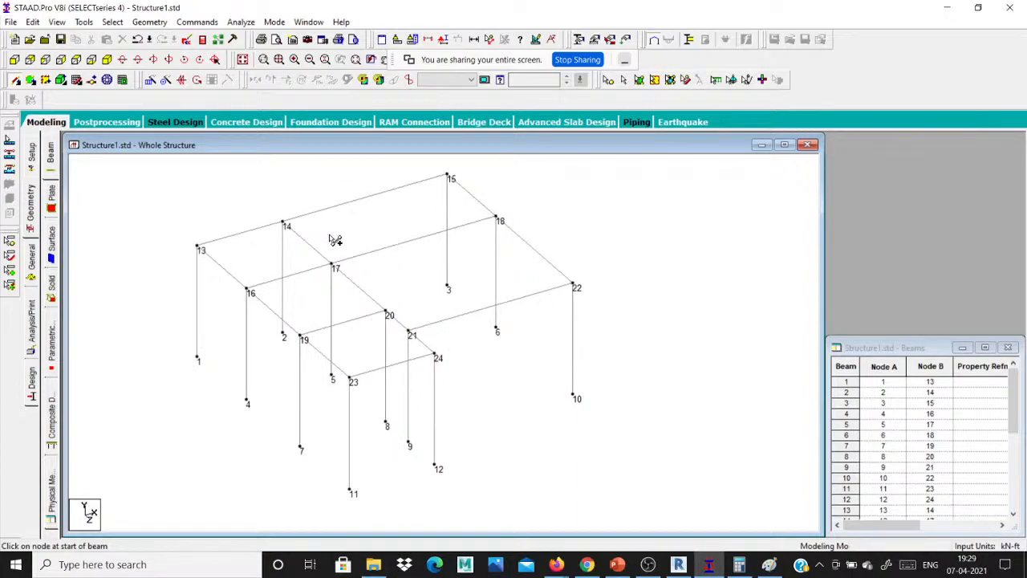
scroll(399, 270, "up", 2)
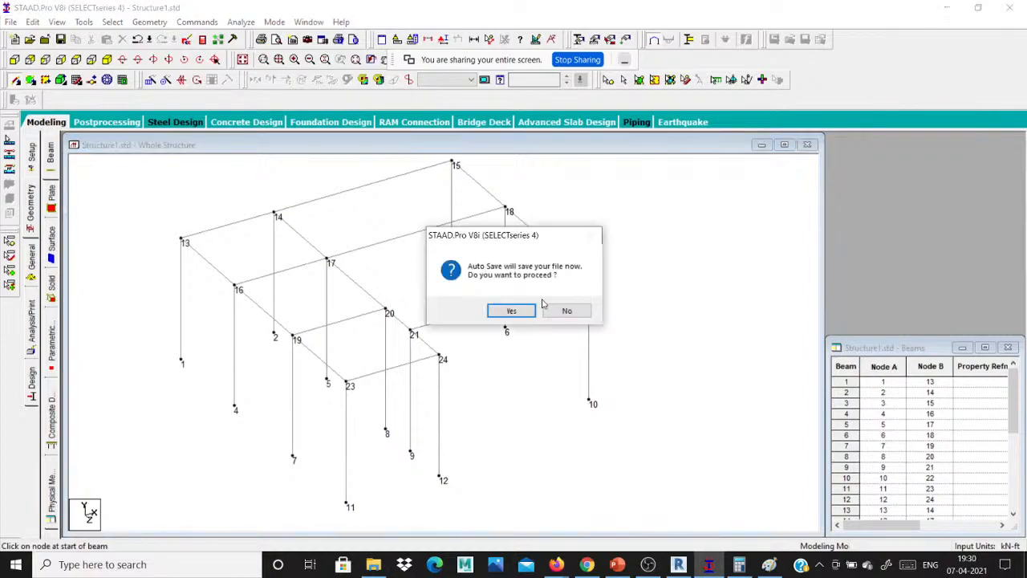
left_click(569, 312)
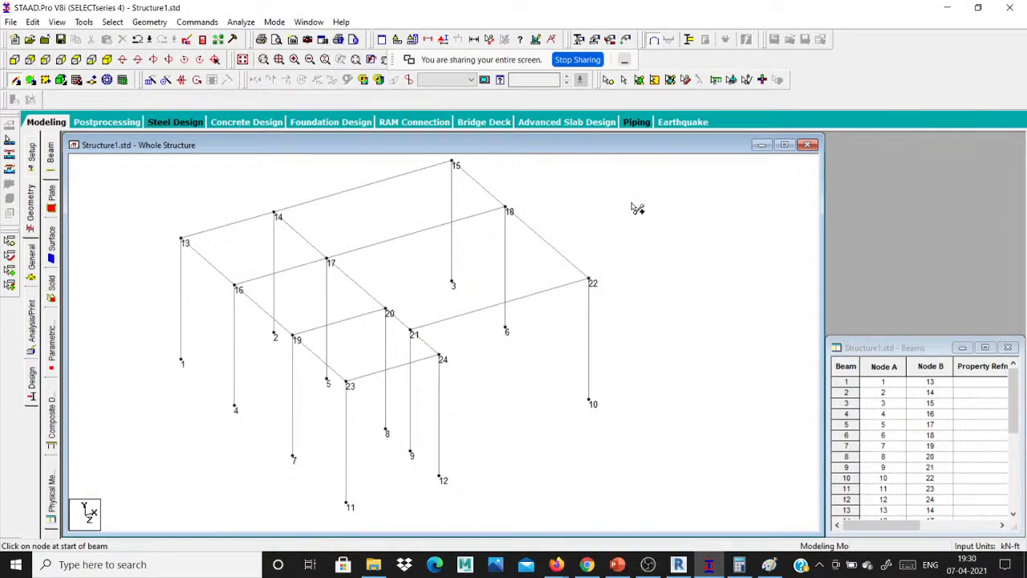
scroll(632, 208, "up", 1)
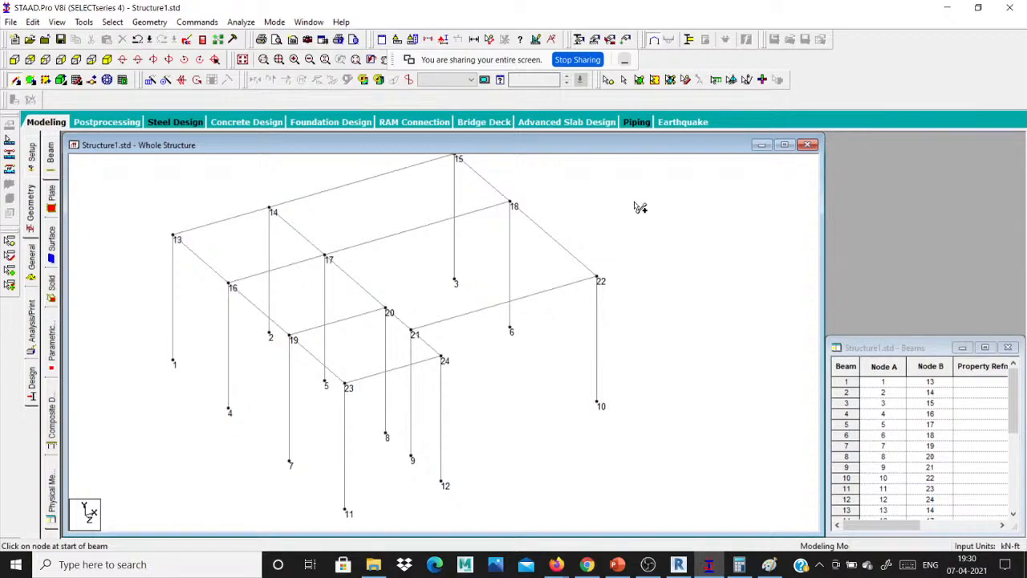
middle_click_drag(635, 202, 636, 227)
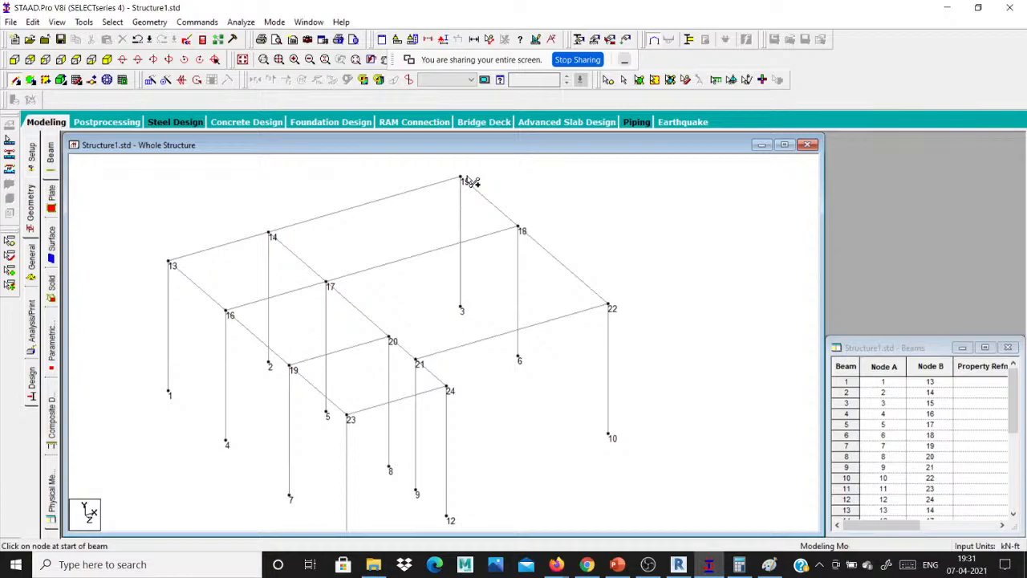
scroll(236, 244, "up", 1)
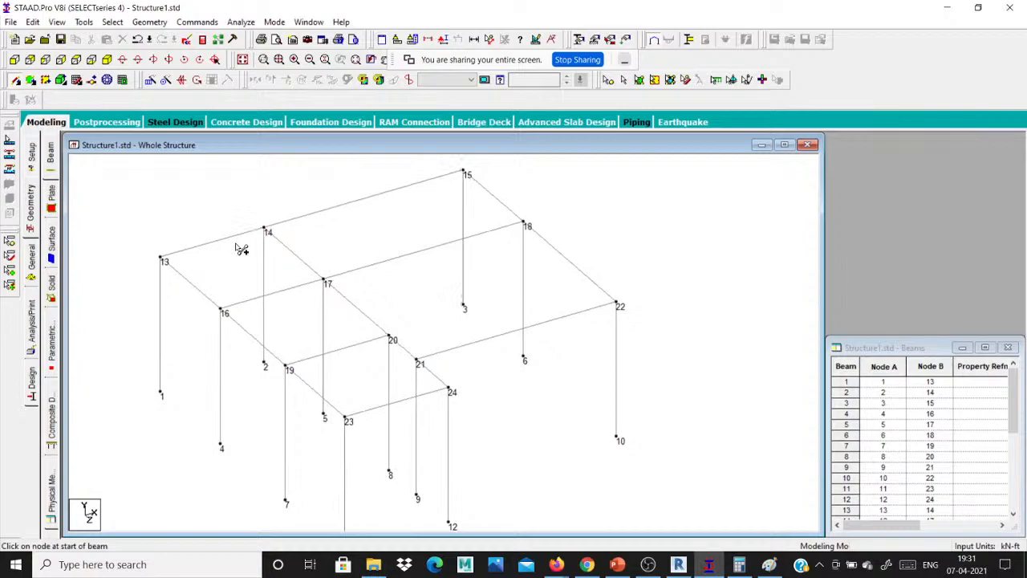
middle_click_drag(236, 245, 326, 430)
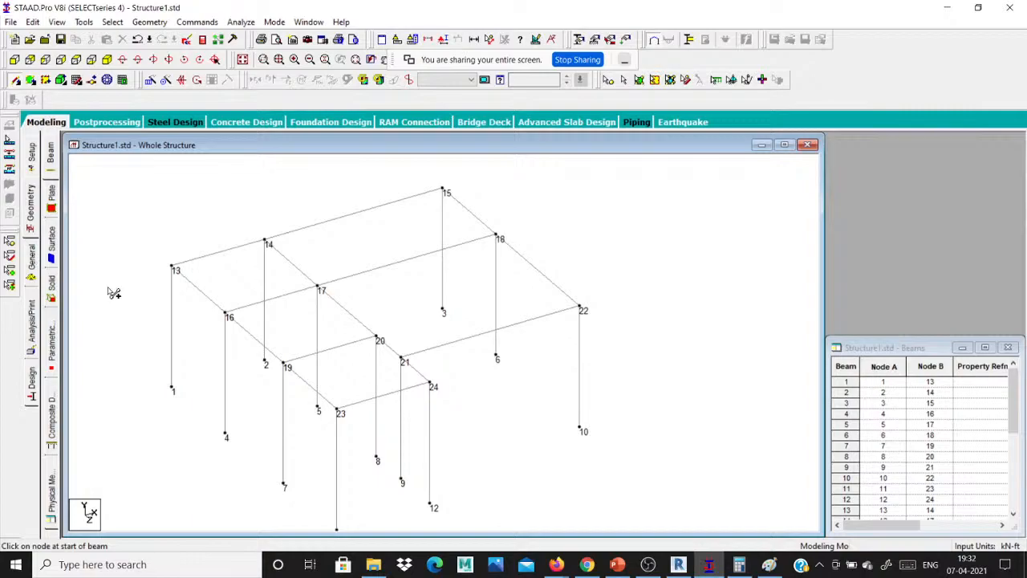
scroll(121, 290, "up", 1)
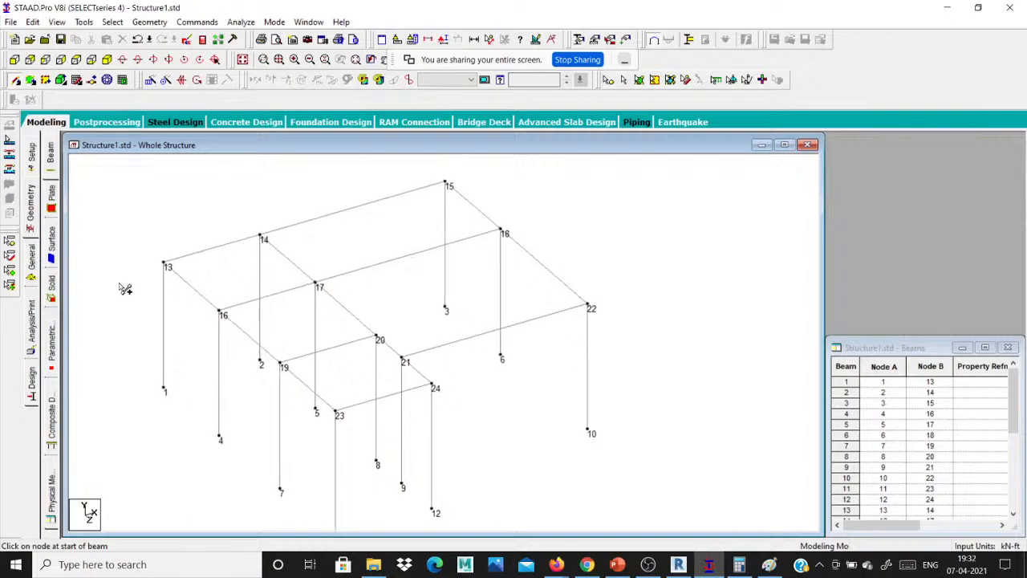
scroll(110, 294, "down", 1)
scroll(121, 291, "up", 1)
scroll(173, 295, "up", 1)
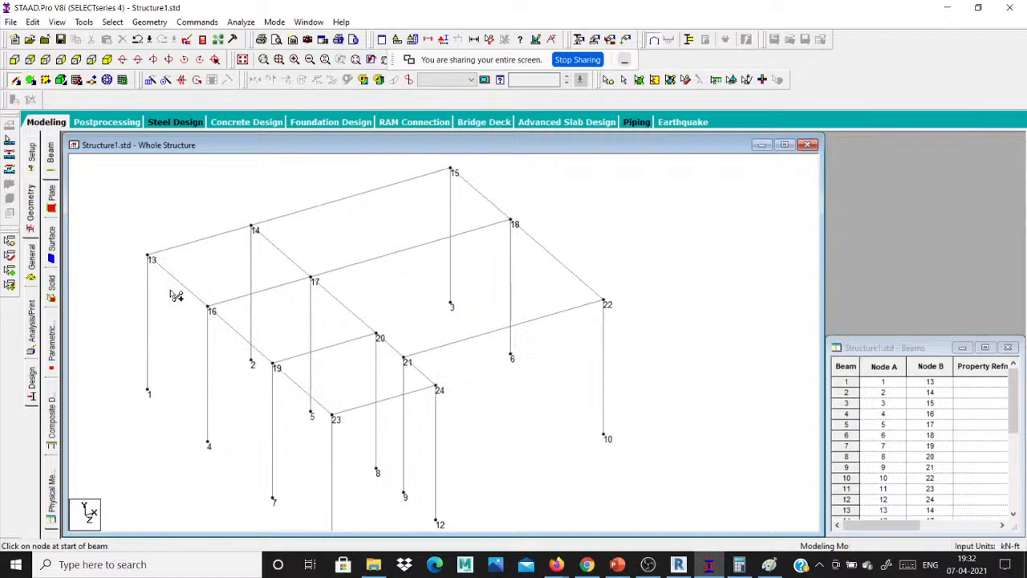
scroll(160, 277, "down", 1)
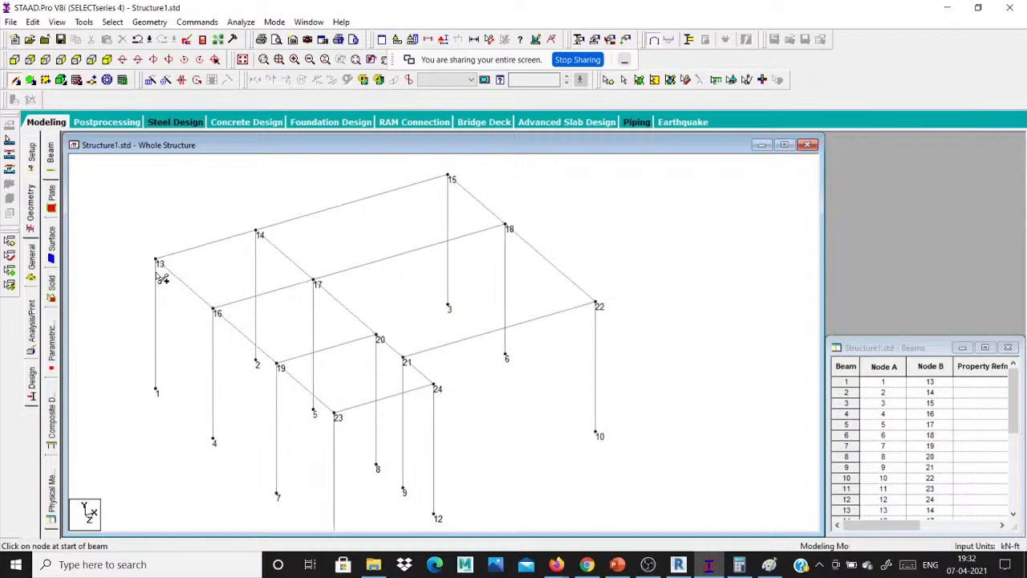
- Open the section property definitions for the whole structure
left_click(32, 258)
scroll(620, 316, "up", 3)
middle_click_drag(609, 321, 485, 356)
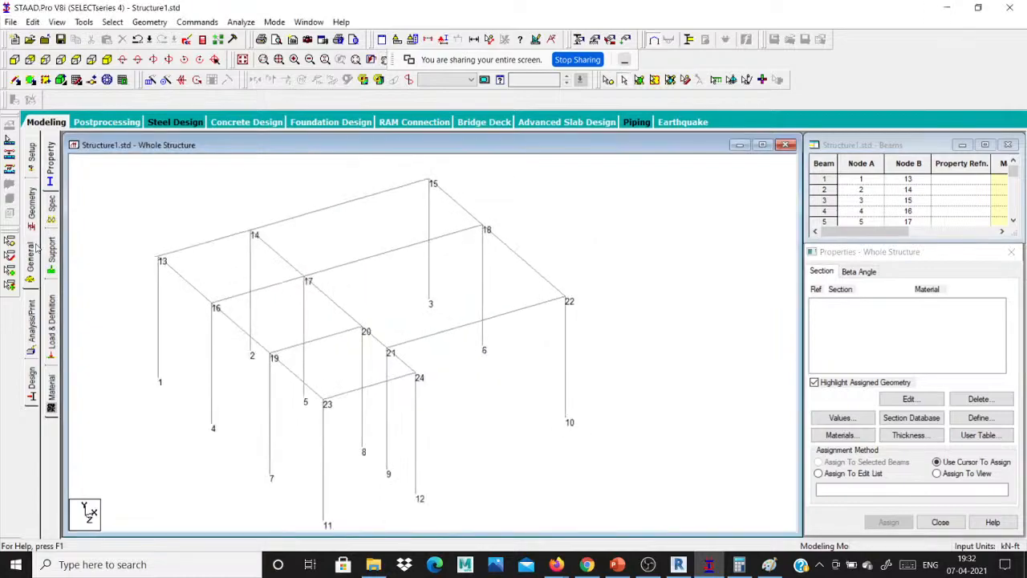
scroll(434, 281, "up", 1)
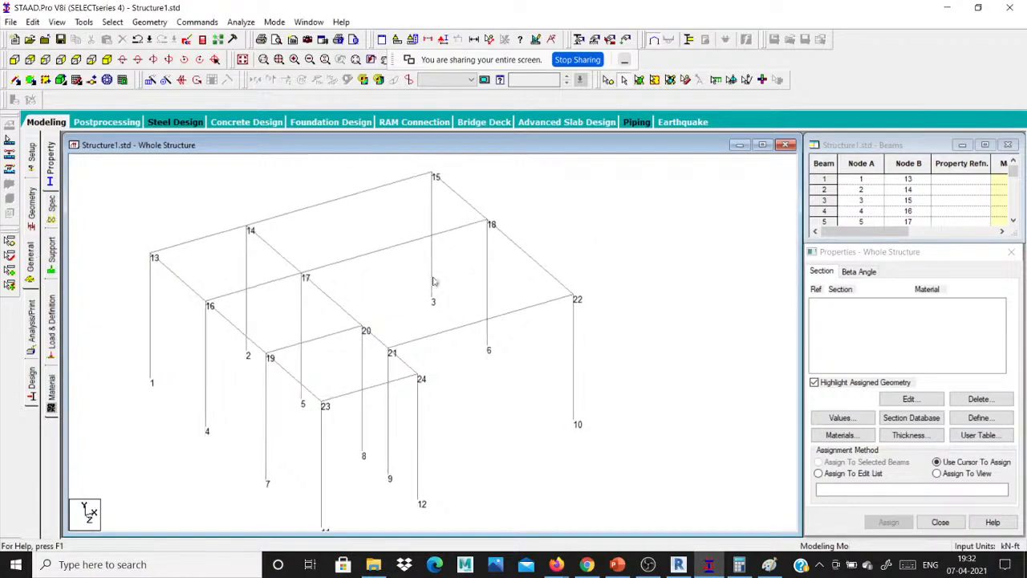
scroll(434, 280, "down", 1)
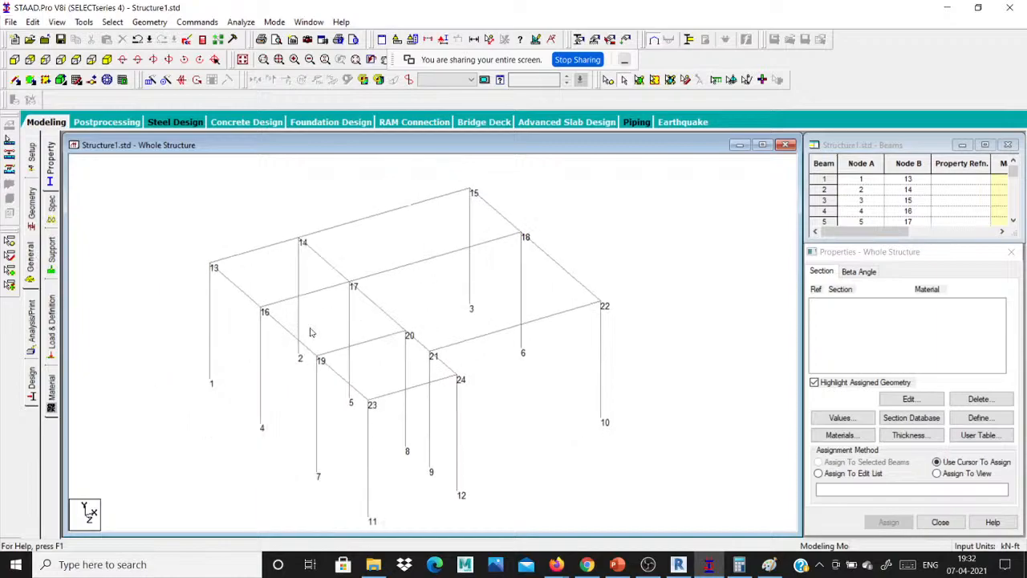
scroll(311, 331, "up", 1)
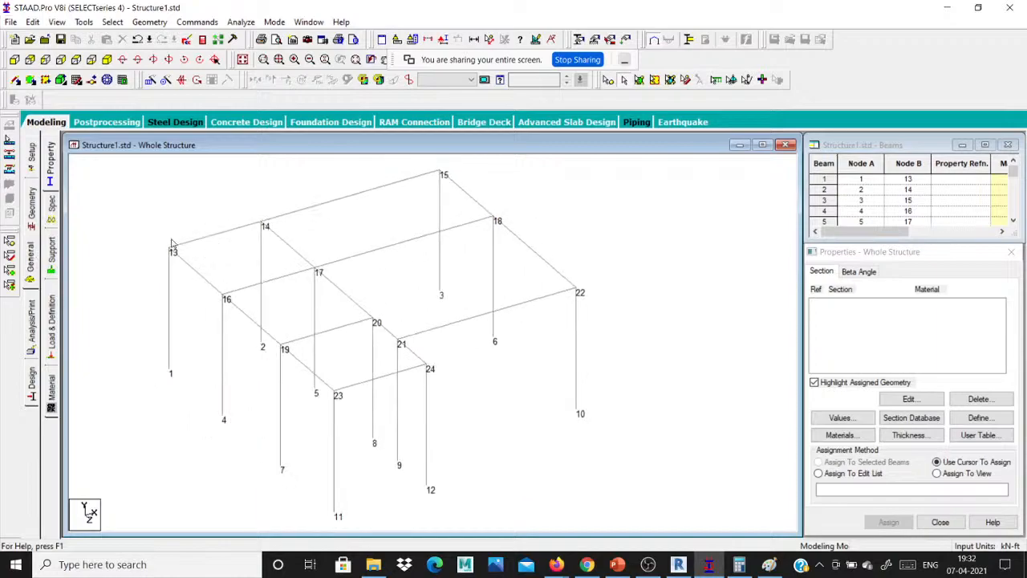
left_click(150, 22)
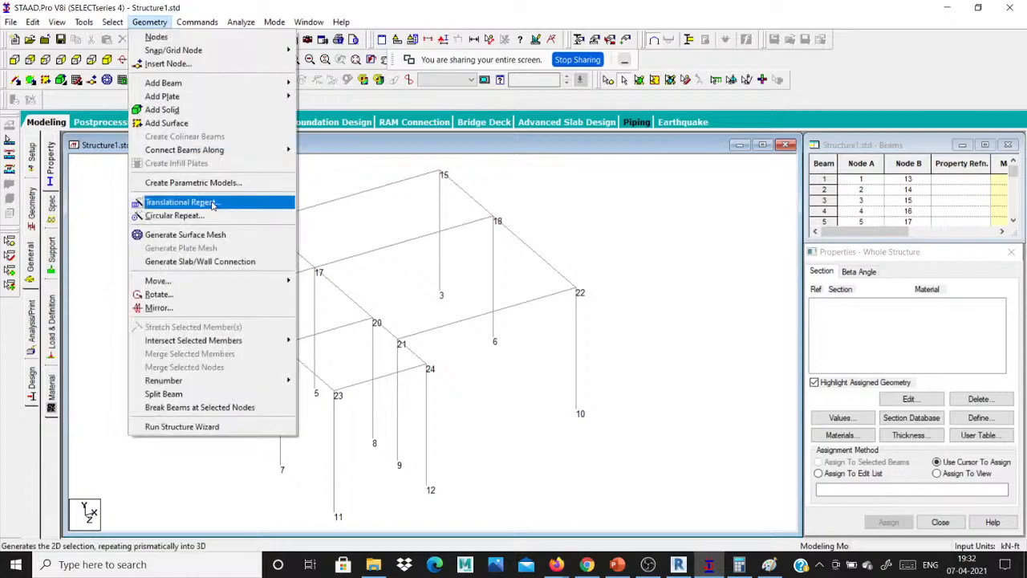
left_click(180, 202)
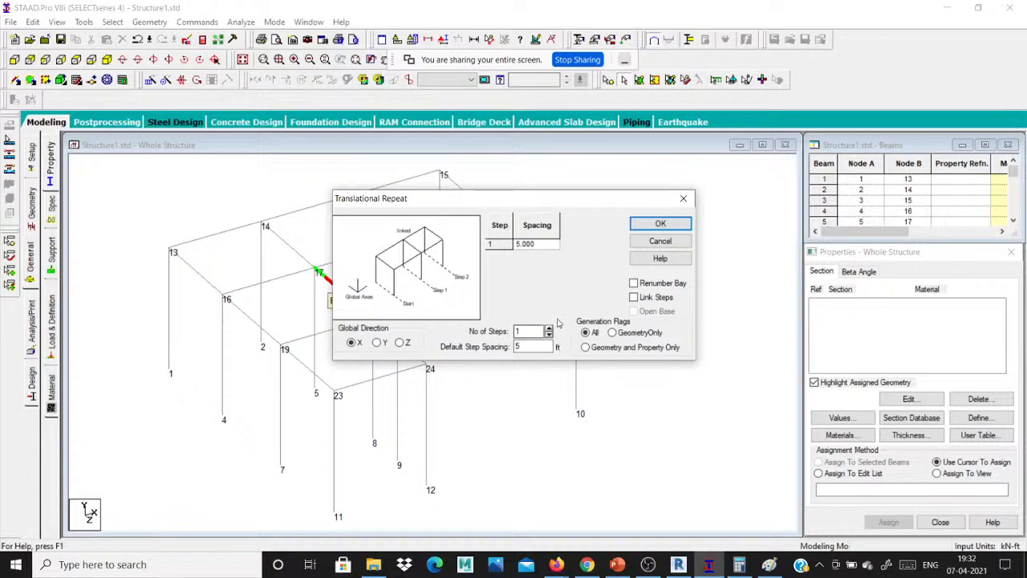
key("Return")
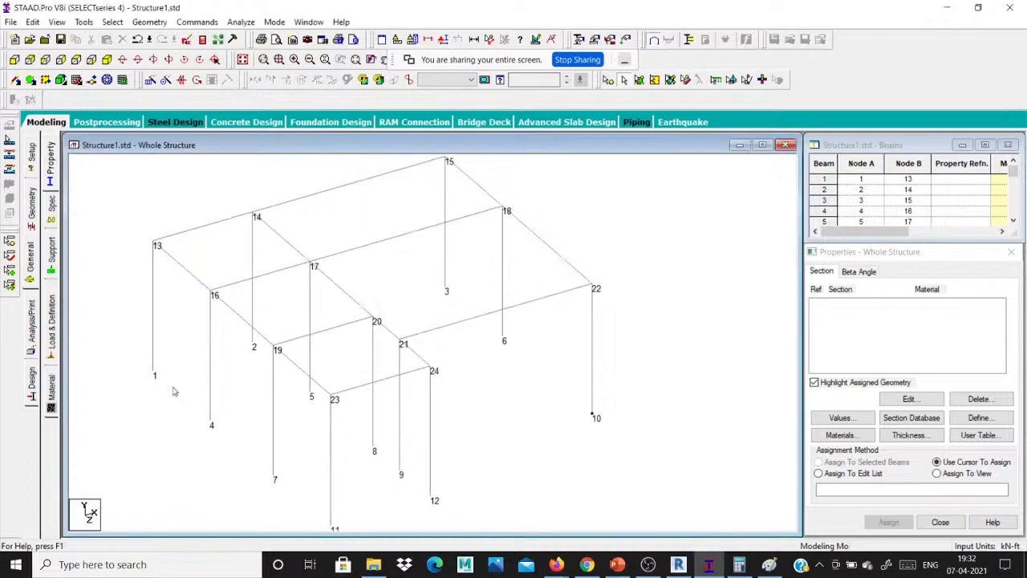
scroll(546, 313, "down", 1)
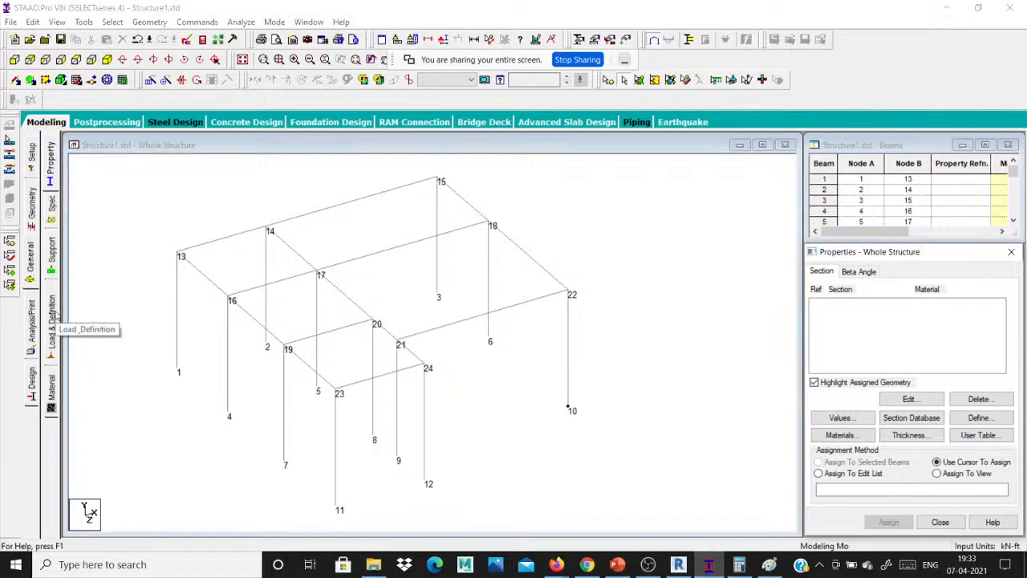
scroll(195, 302, "down", 1)
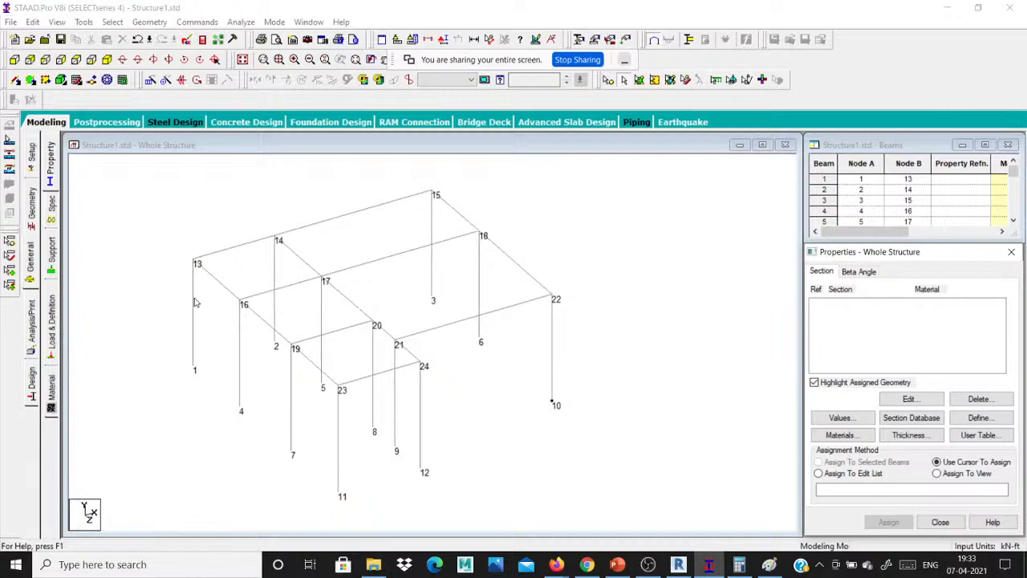
scroll(453, 309, "up", 1)
middle_click_drag(452, 310, 433, 329)
scroll(509, 321, "up", 1)
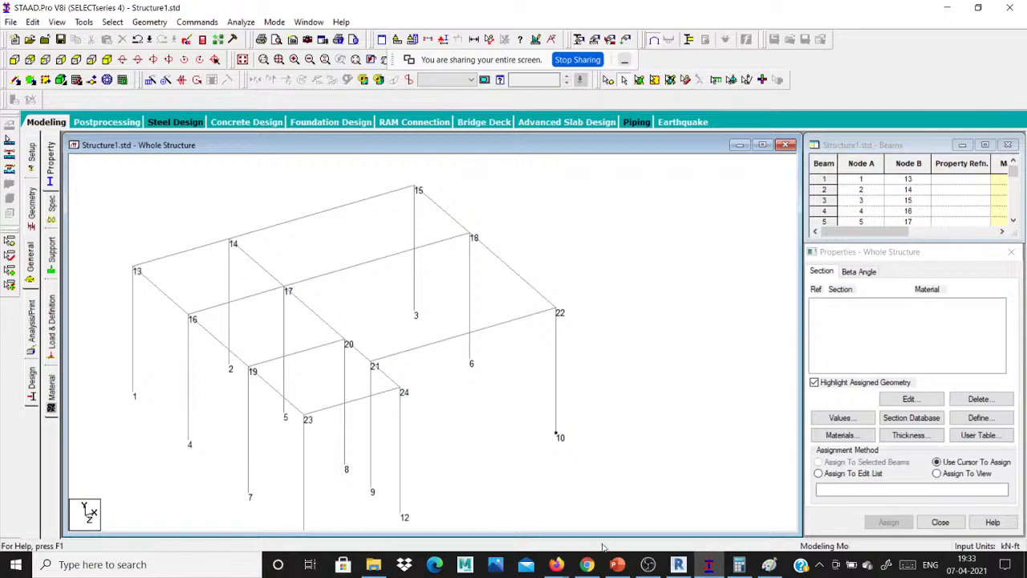
- Switch to the PowerPoint file "Basic tips for building design-converted.pptx" and go to the CODE BOOKS slide near its beginning
left_click(618, 564)
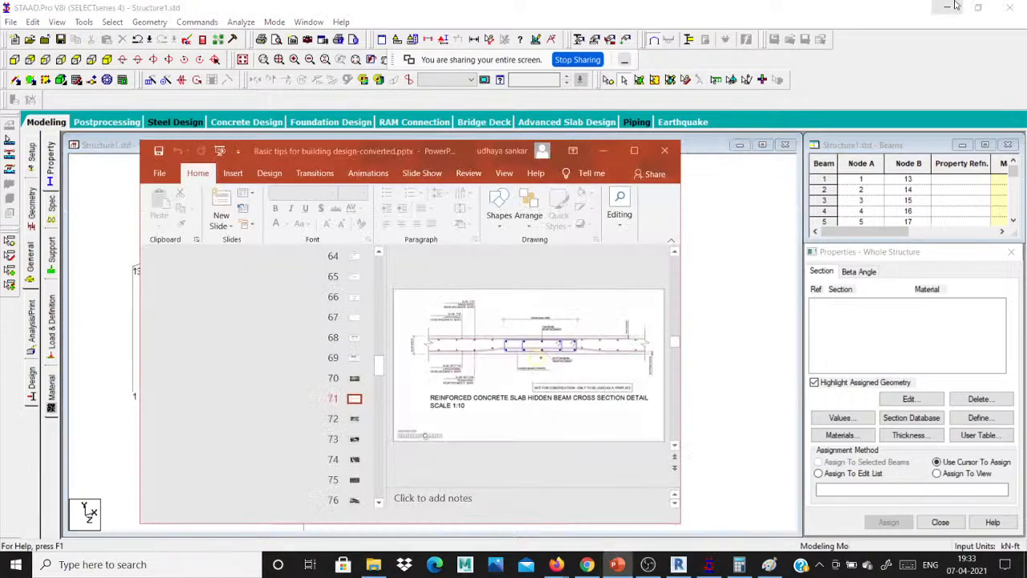
left_click(953, 5)
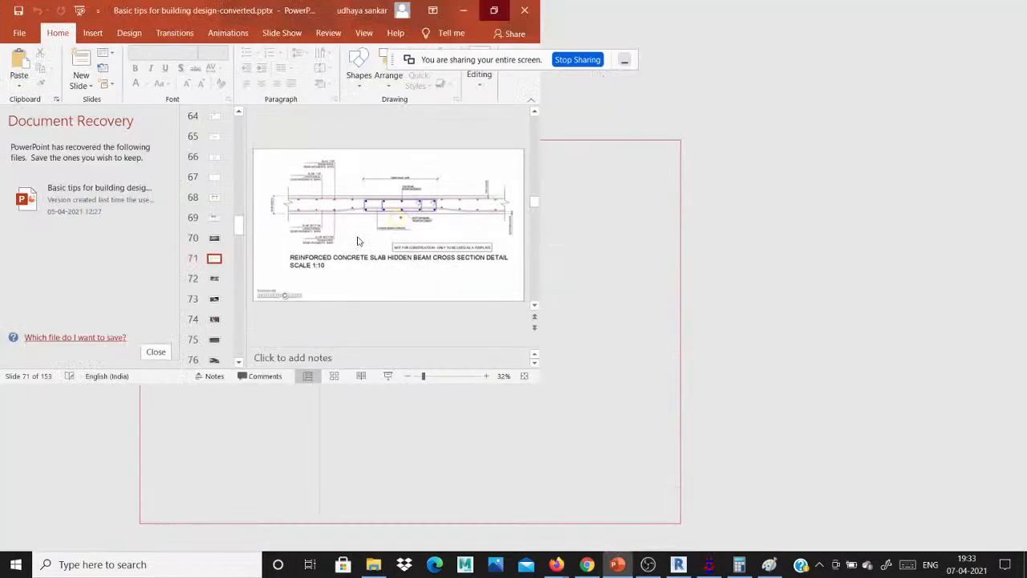
left_click(249, 142)
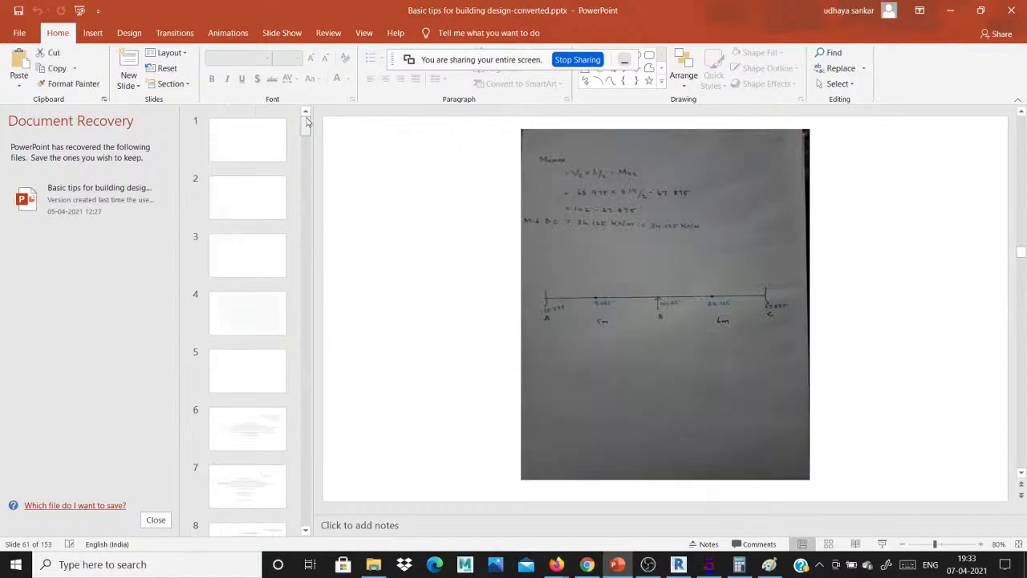
left_click(261, 201)
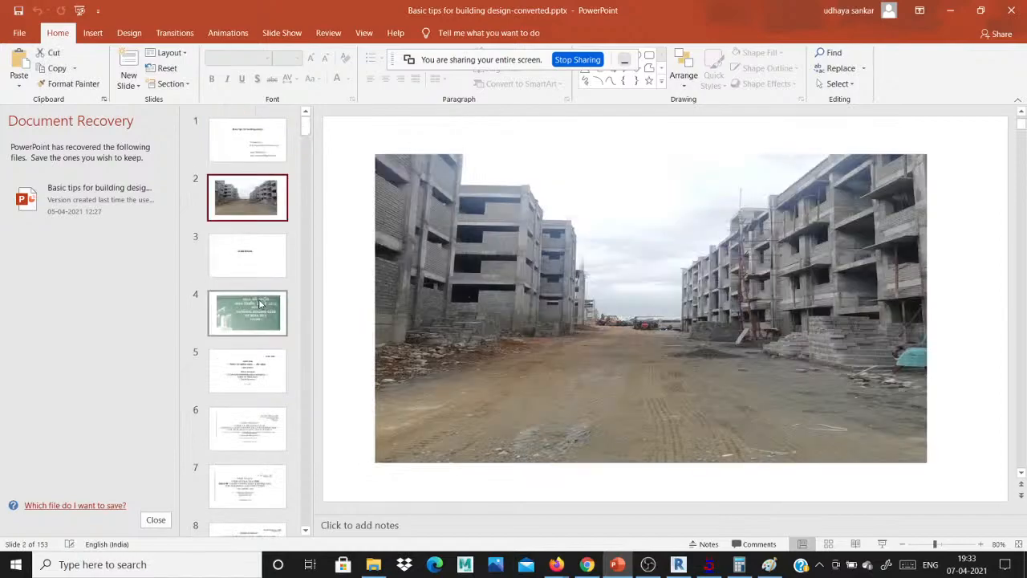
left_click(260, 243)
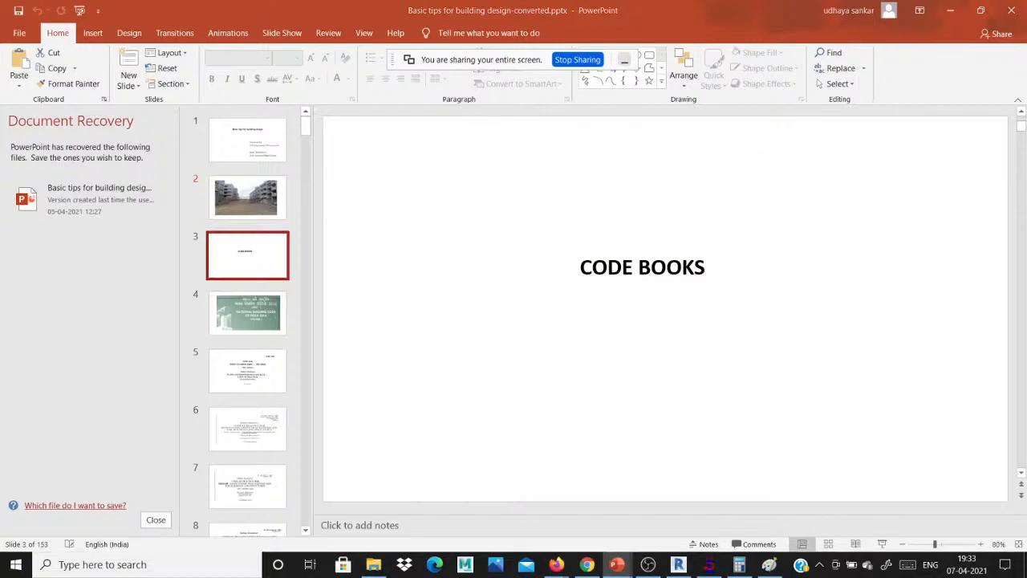
- Present the slides as a slide show, going through the National Building Code of India 2016 slide to the IS 456 : 2000 slide
key("F5")
left_click(203, 331)
left_click(202, 331)
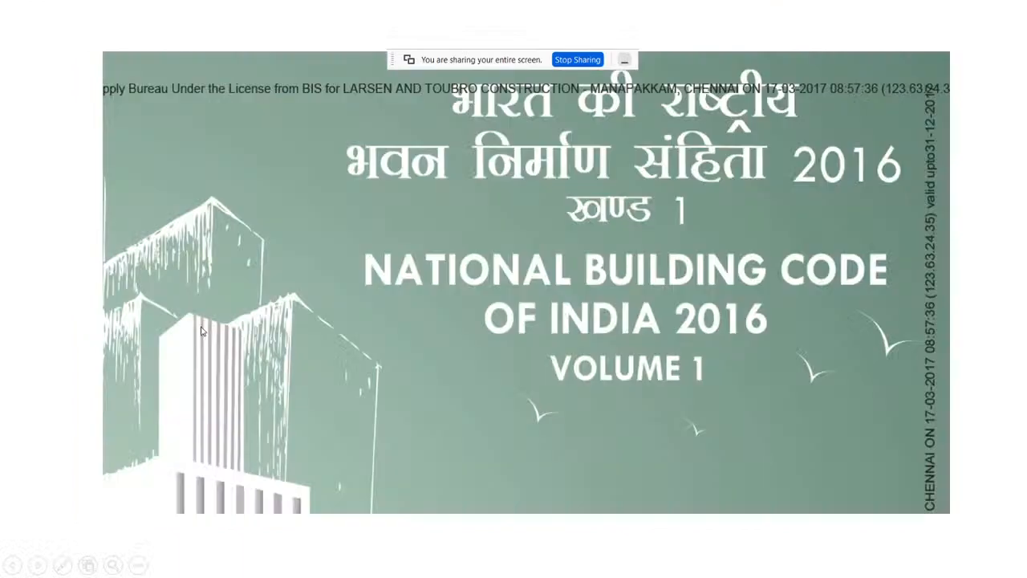
left_click(202, 330)
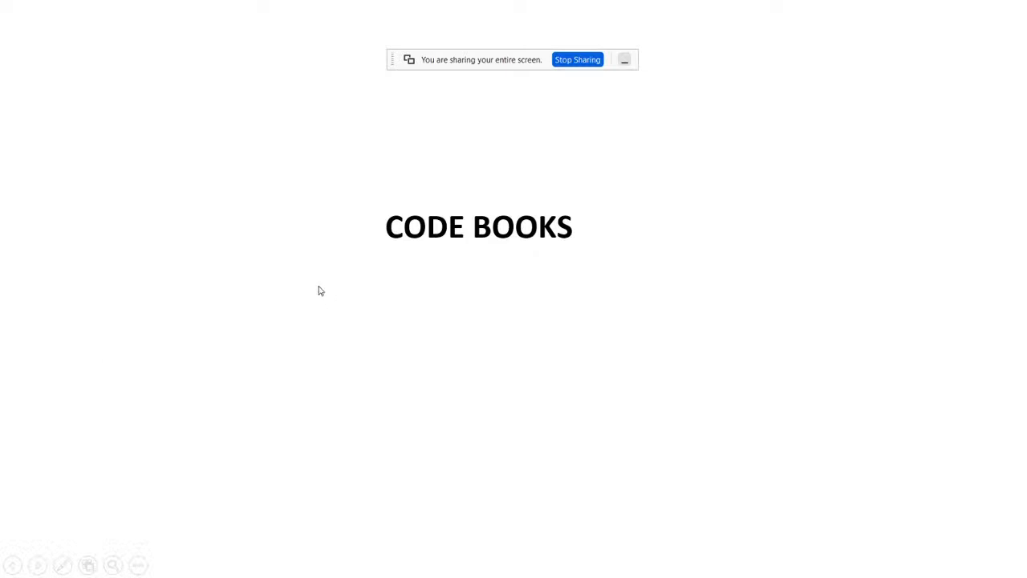
left_click(305, 252)
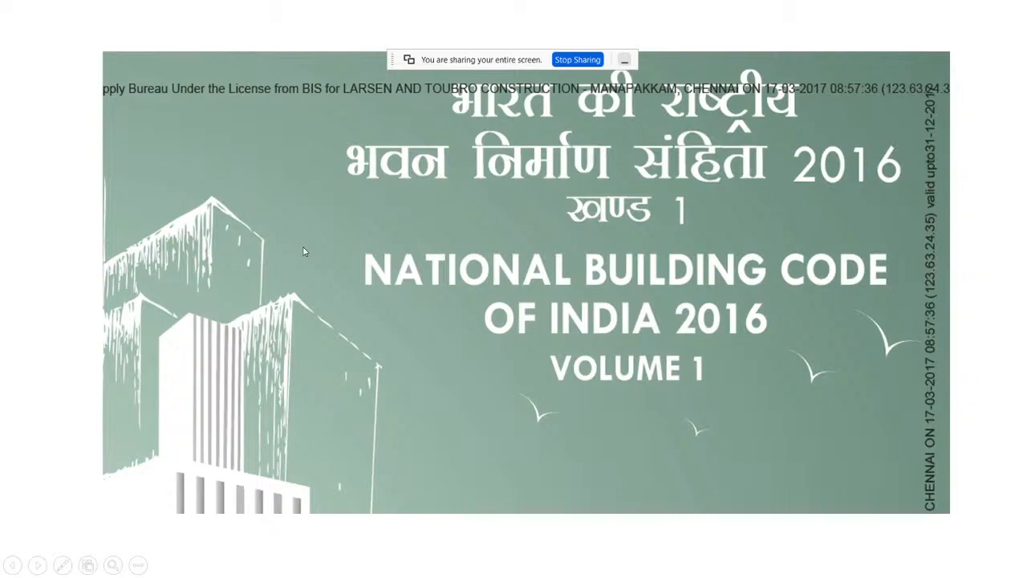
key("Right")
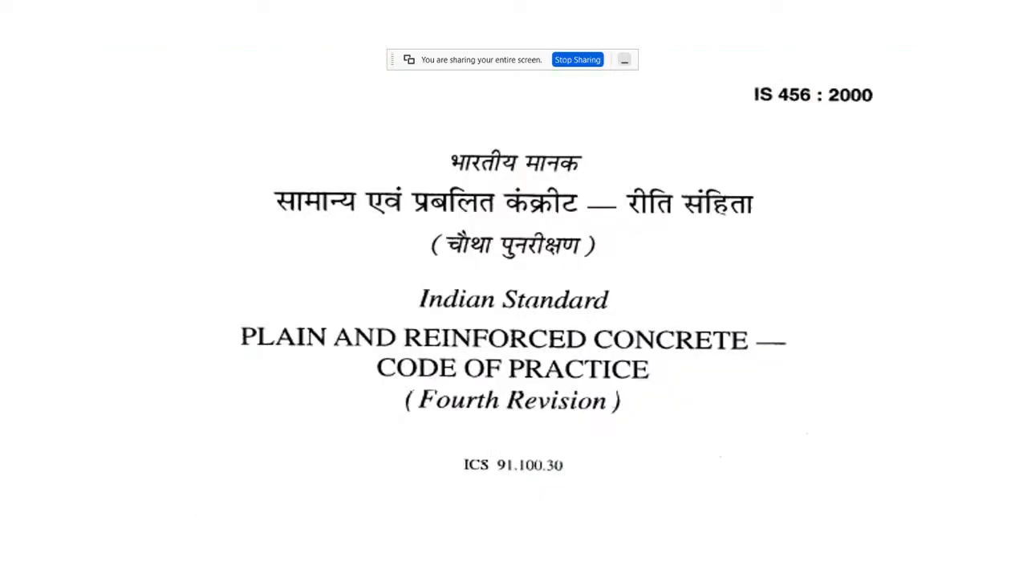
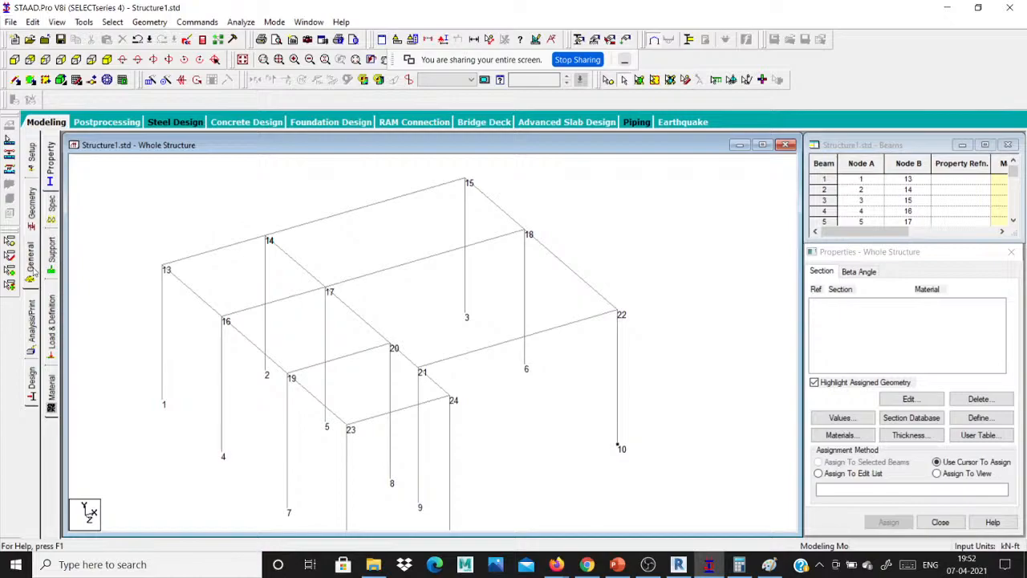
- Assign the CONCRETE material to all members of the frame with the Assign To View method
left_click(51, 389)
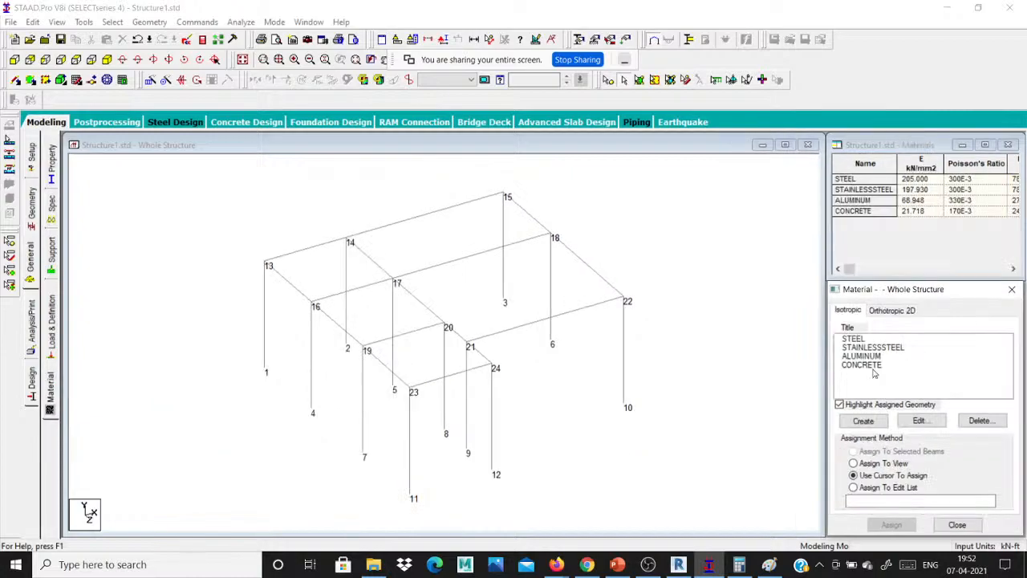
left_click(874, 367)
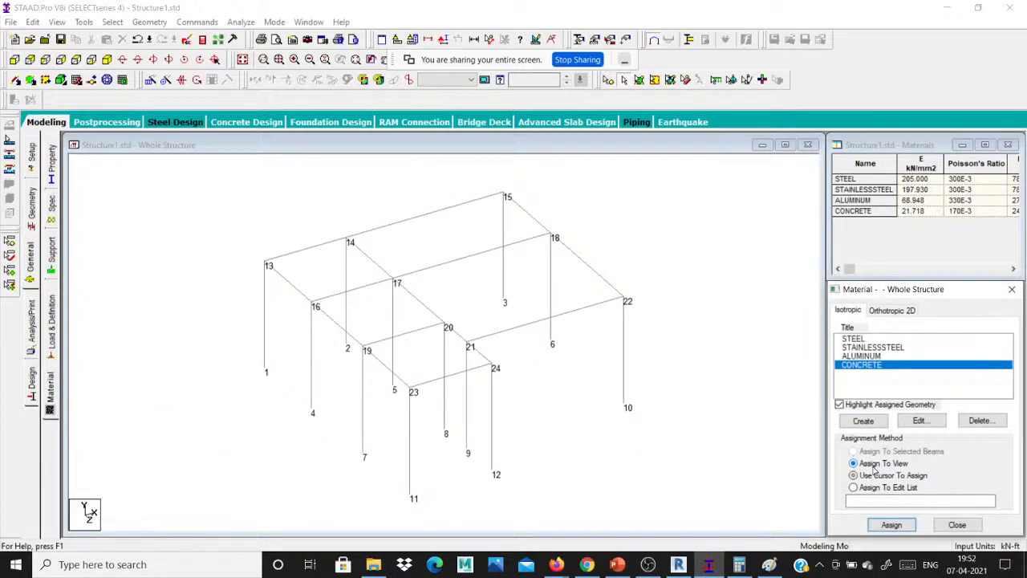
left_click(892, 524)
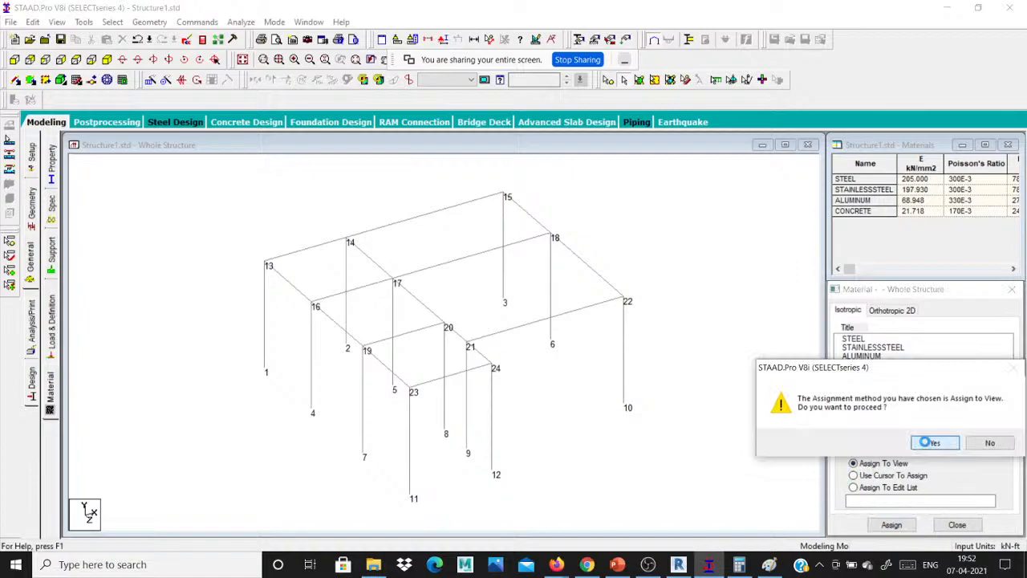
left_click(931, 442)
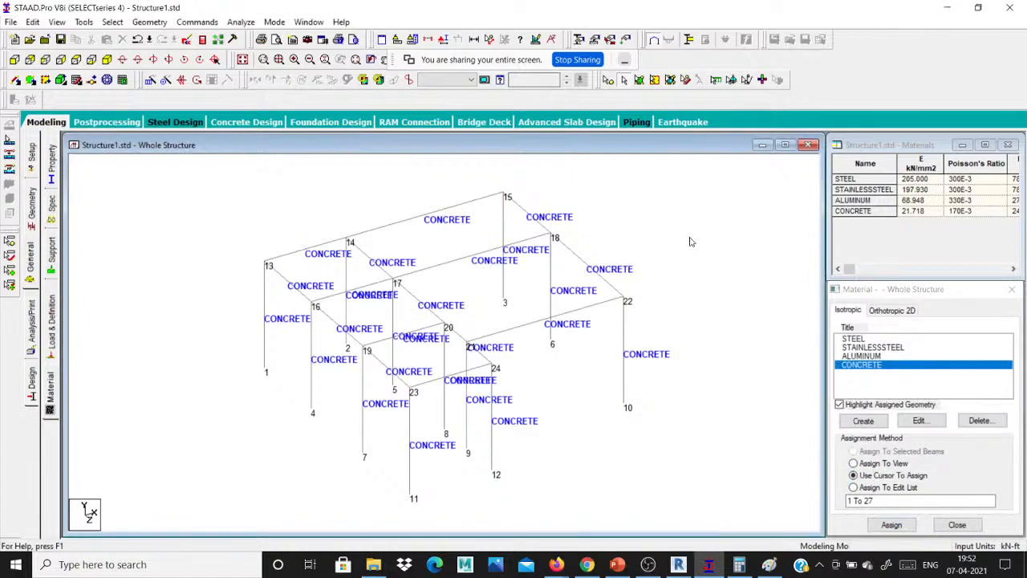
- Return from the material assignment to the section property definitions of the frame
left_click(51, 163)
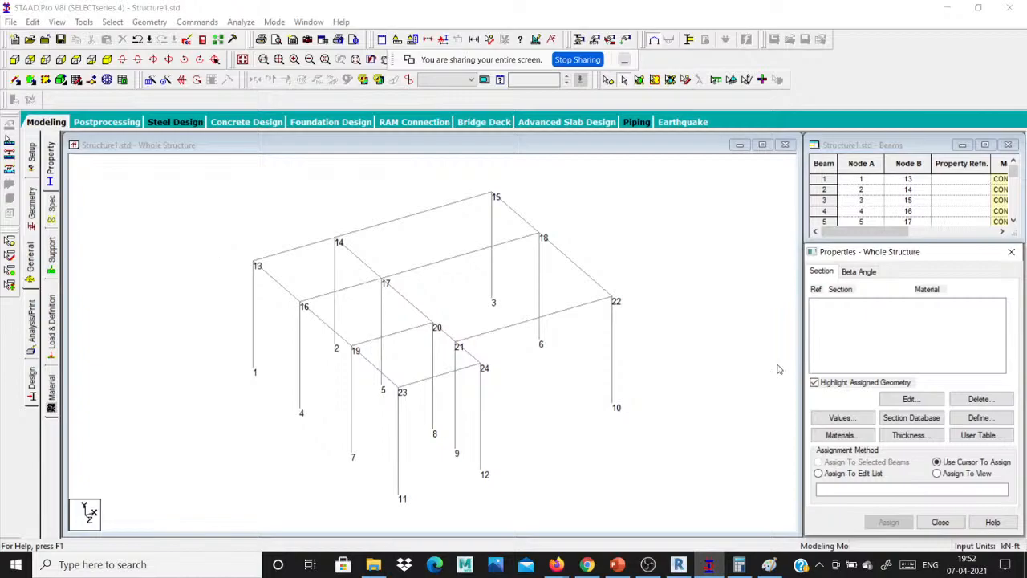
scroll(779, 369, "up", 1)
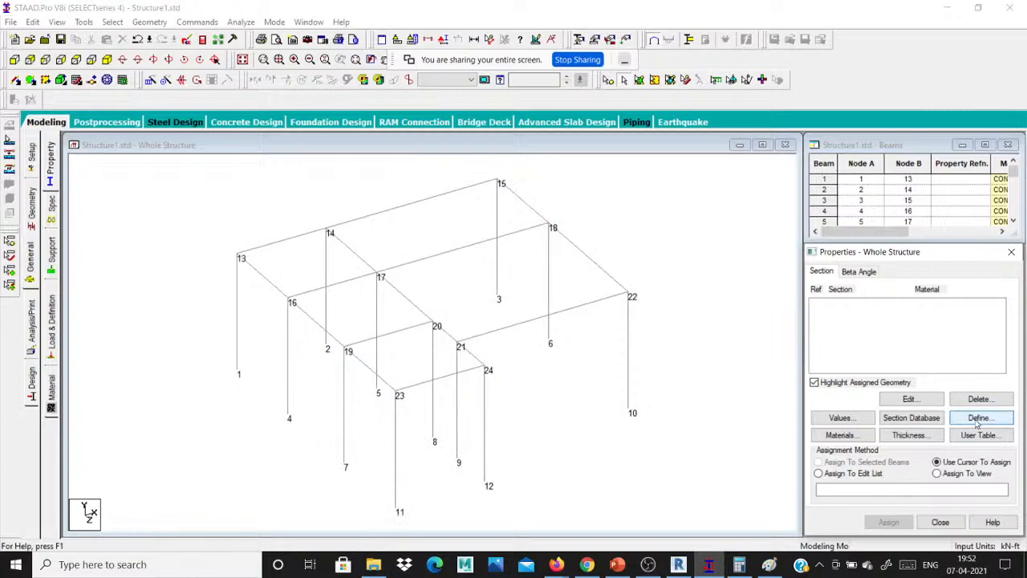
left_click(979, 418)
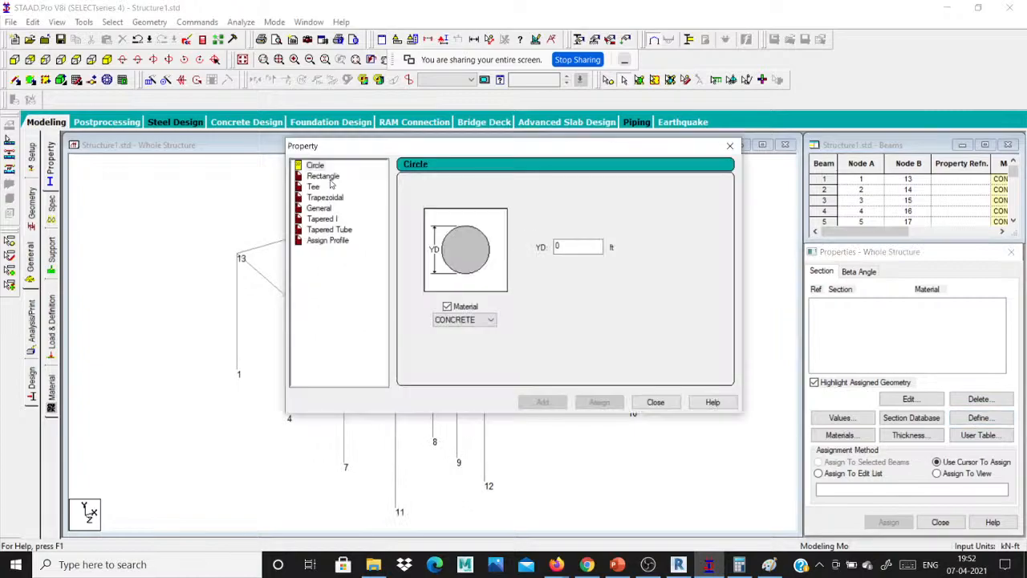
left_click(324, 177)
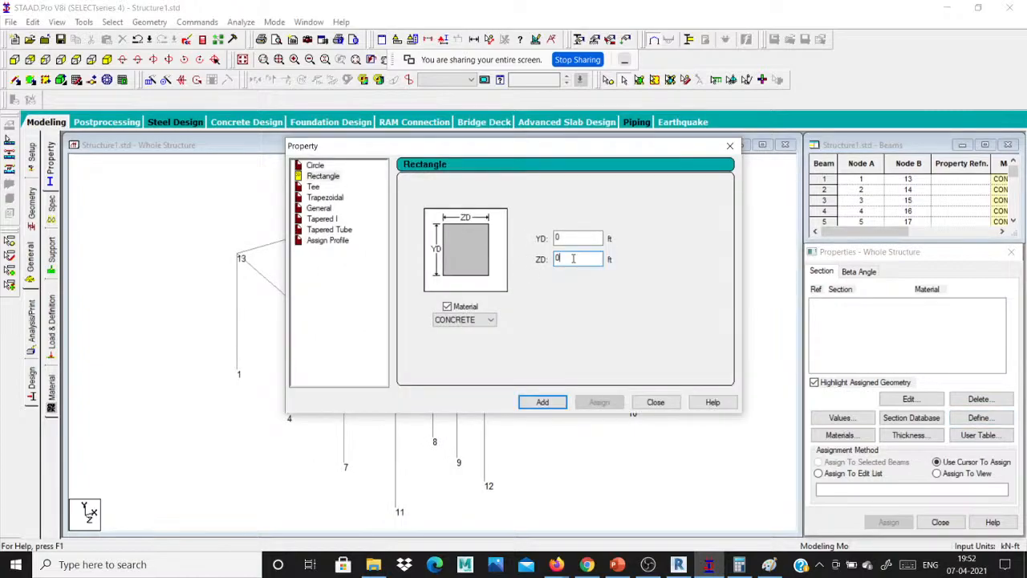
left_click(729, 146)
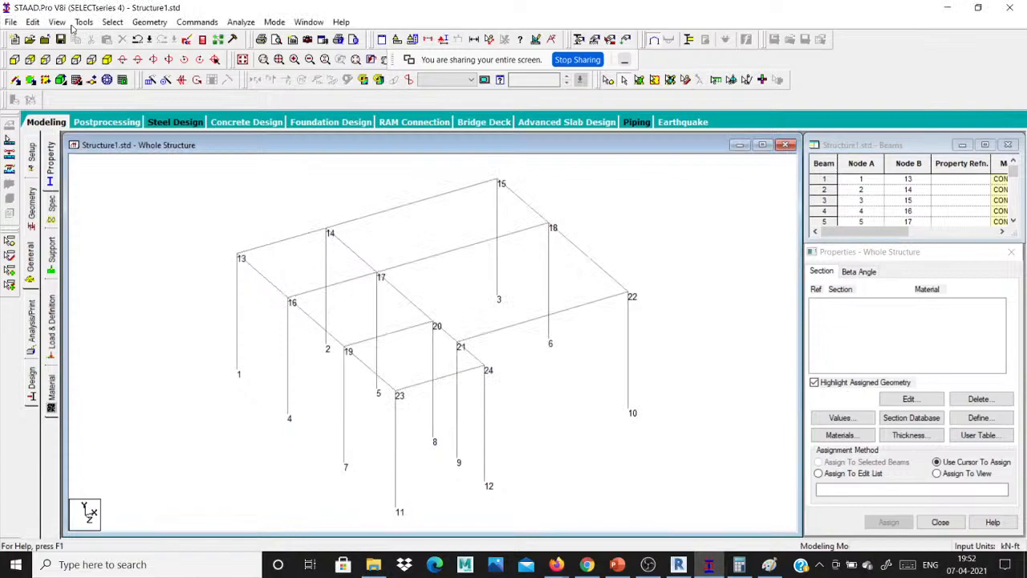
- Set the current input length unit to Meter, keeping KiloNewton as the force unit
left_click(83, 21)
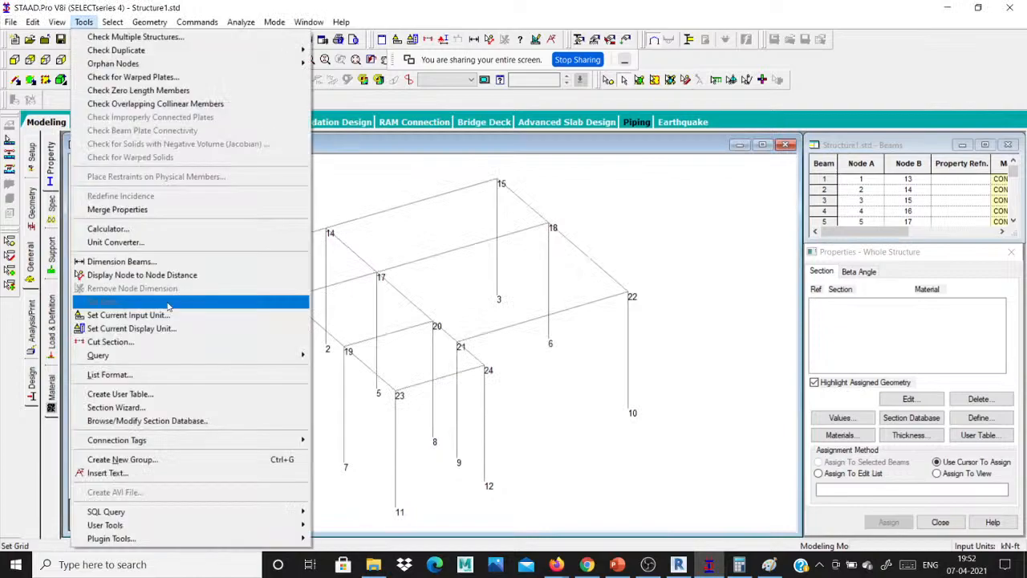
left_click(156, 315)
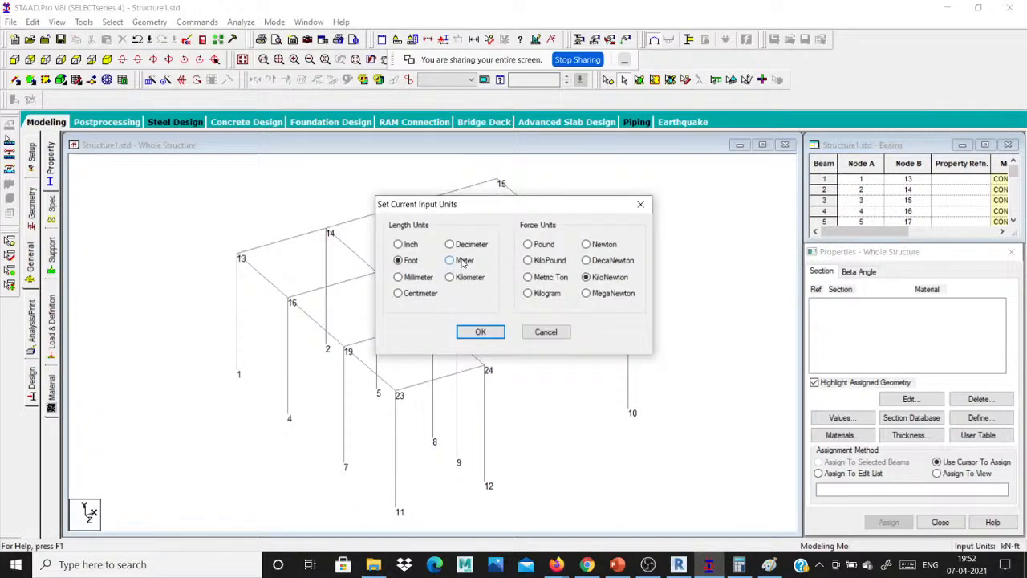
left_click(464, 260)
left_click(480, 332)
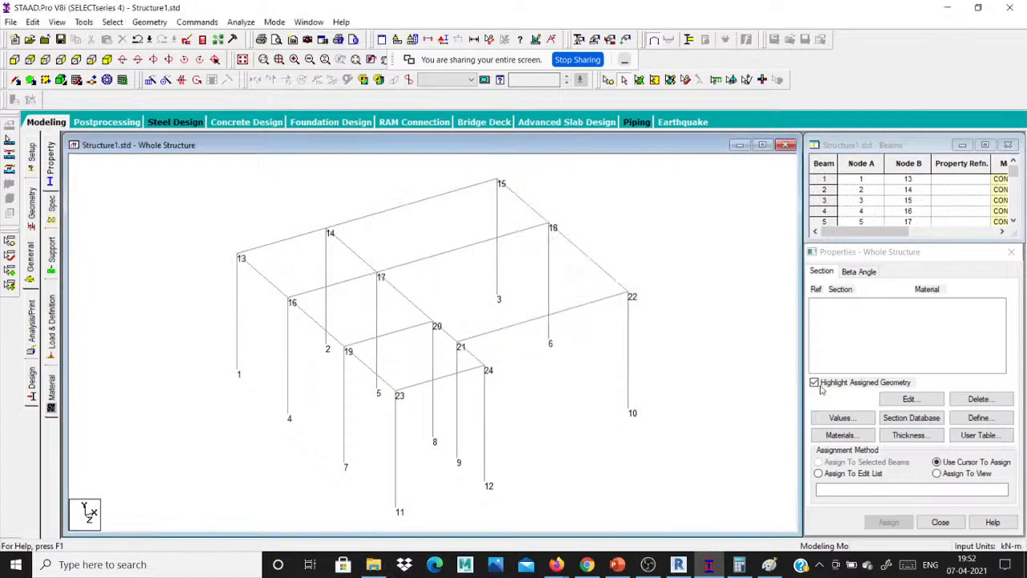
- Define a rectangular CONCRETE section with YD 0.38 m and ZD 0.23 m
left_click(981, 418)
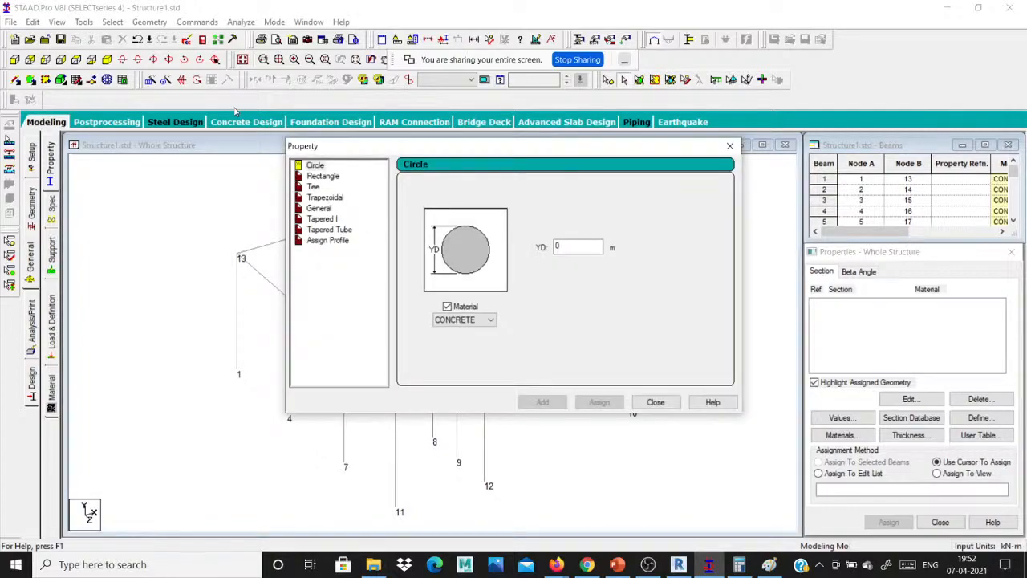
left_click(322, 176)
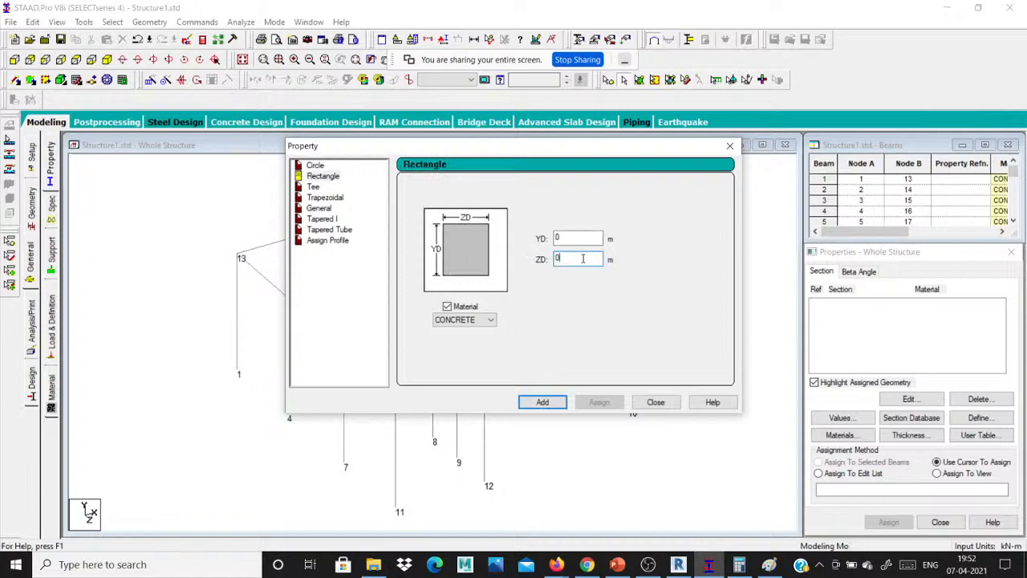
type("0.23")
double_click(567, 234)
type("0.38")
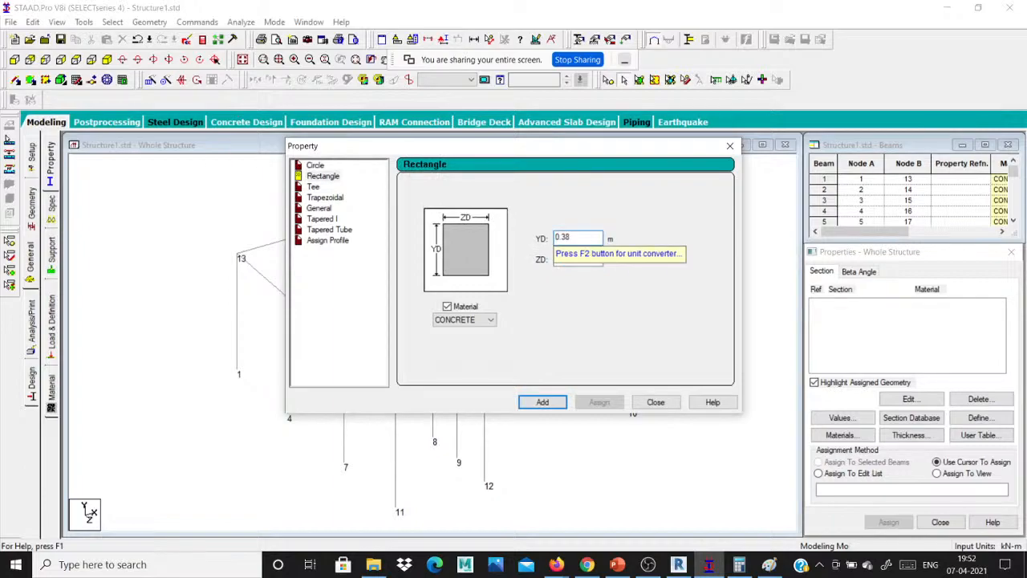
left_click(542, 403)
left_click(653, 404)
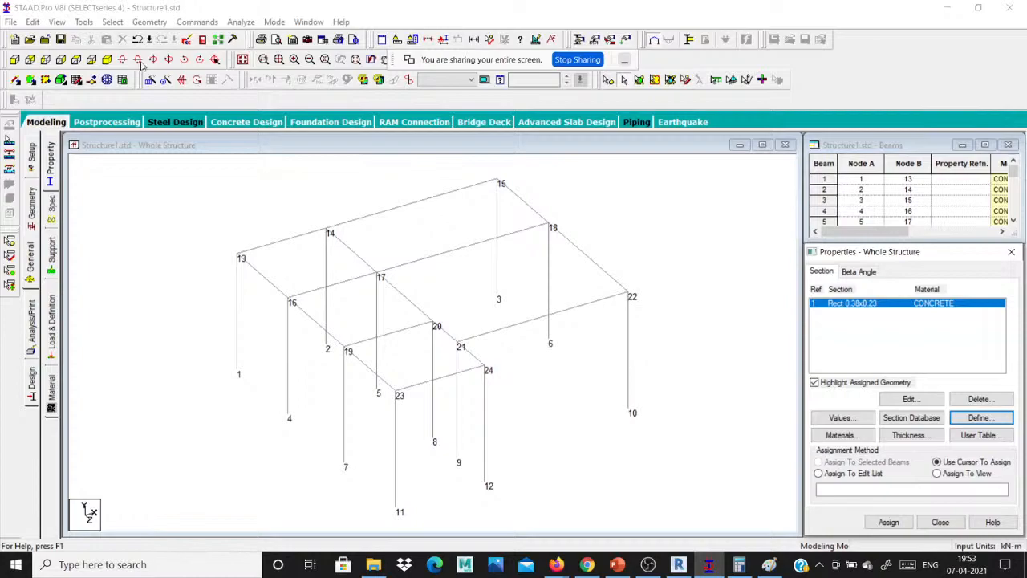
- Select all vertical members parallel to Y and assign the Rect 0.38x0.23 section to them
left_click(113, 22)
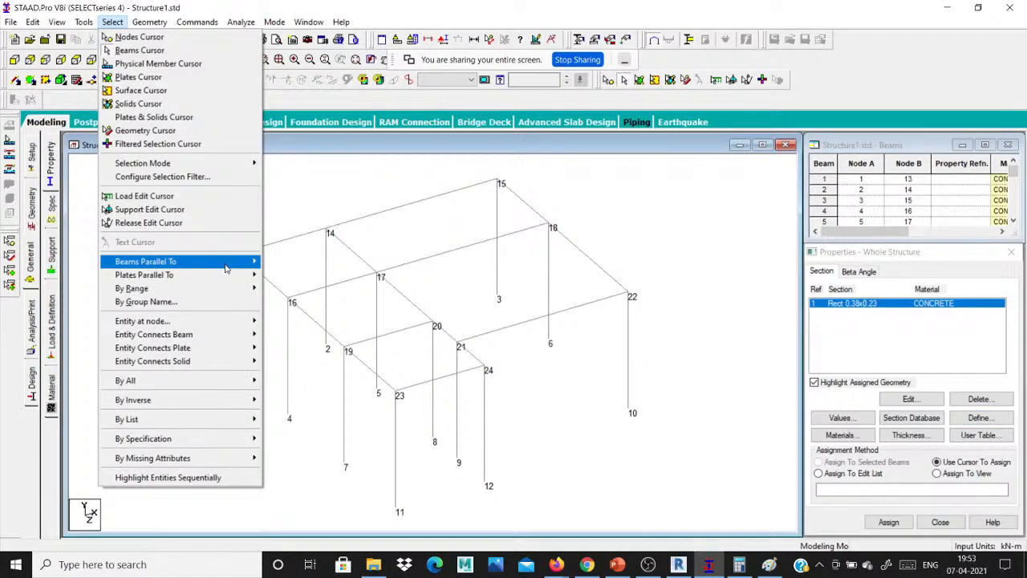
left_click(283, 274)
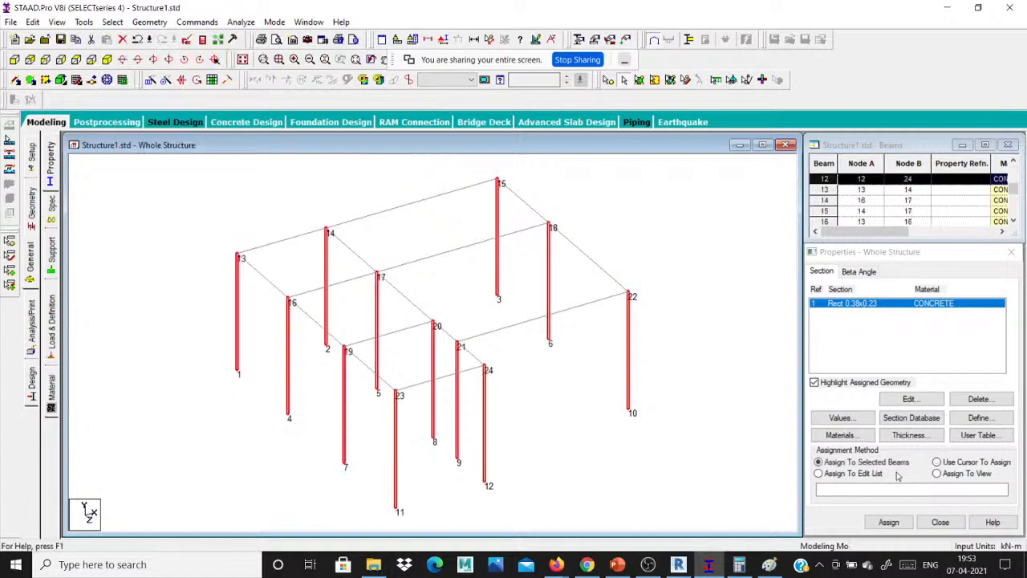
left_click(888, 522)
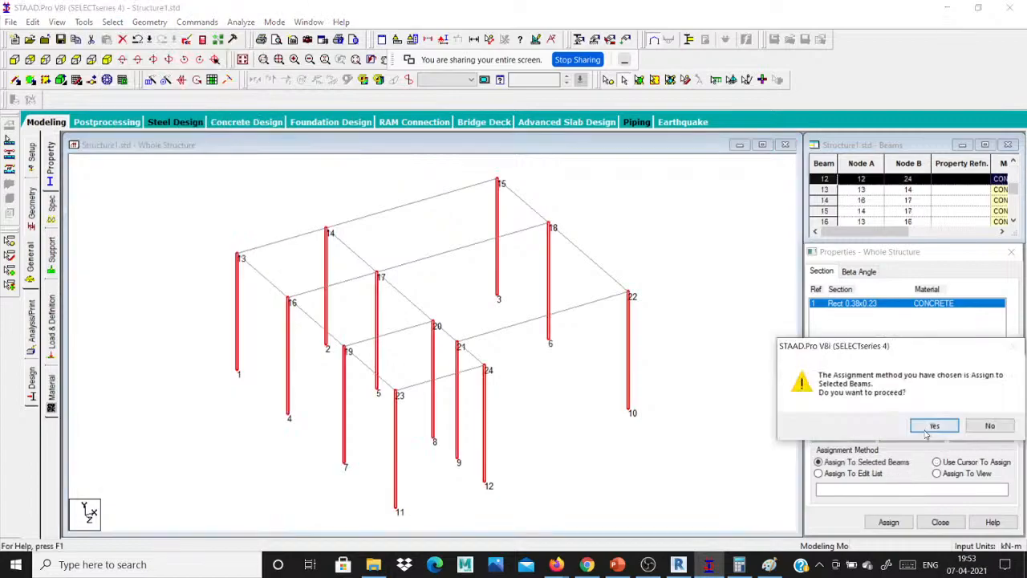
left_click(931, 427)
- Examine the orientation of the columns in a 3D rendering, and check the dimensions of the assigned rectangular section
right_click(591, 468)
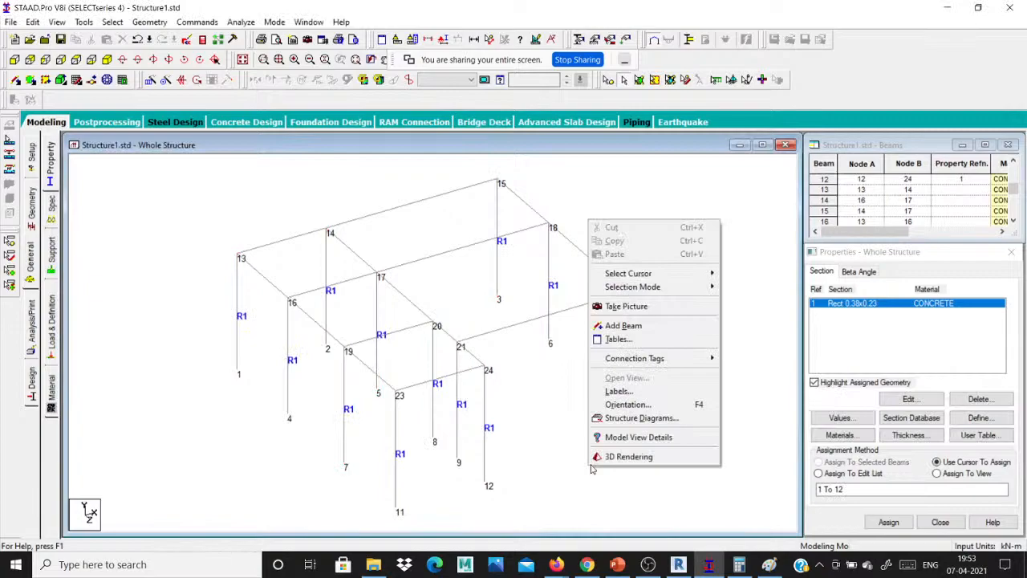
left_click(628, 456)
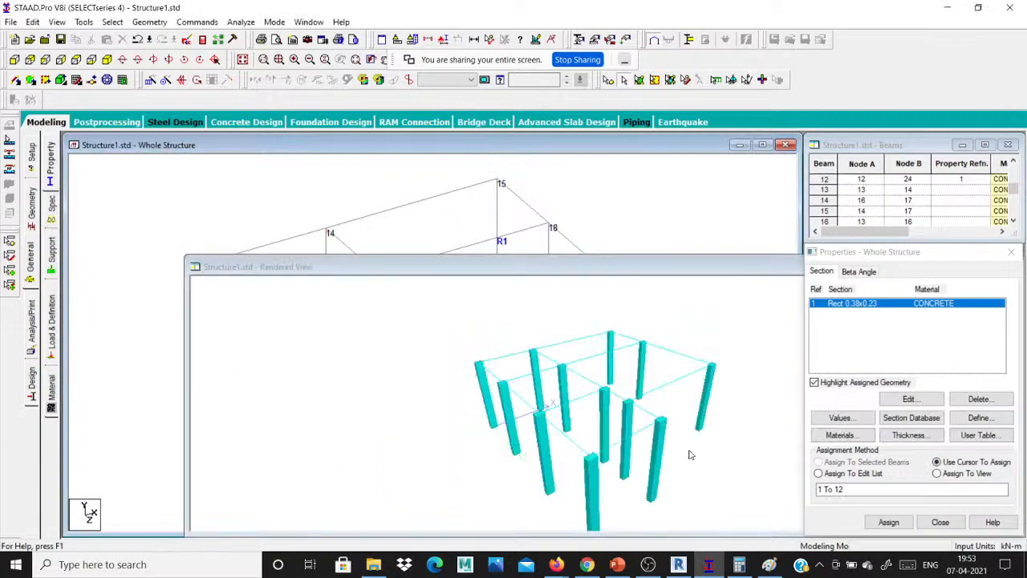
scroll(501, 360, "up", 3)
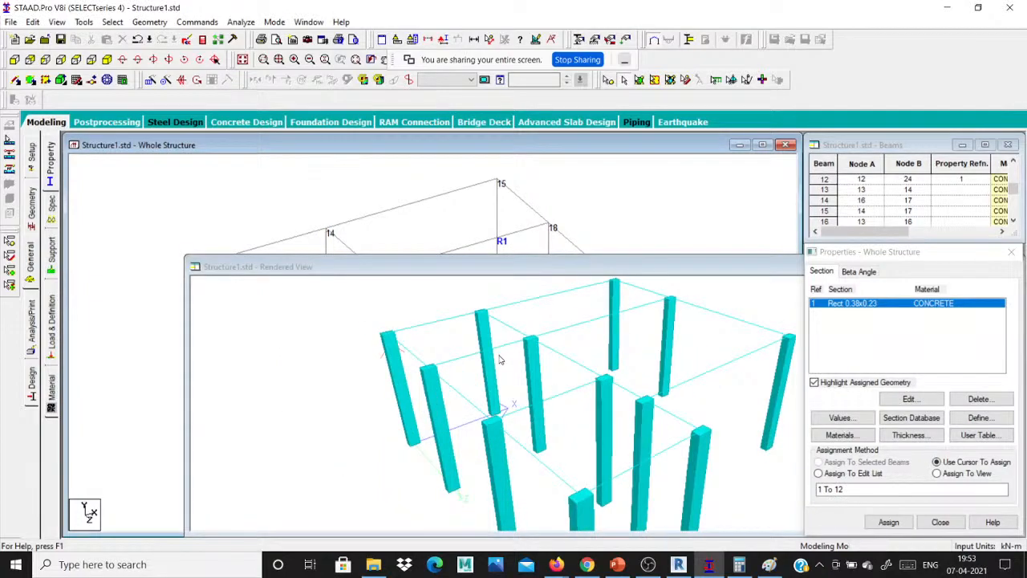
left_click_drag(499, 360, 522, 363)
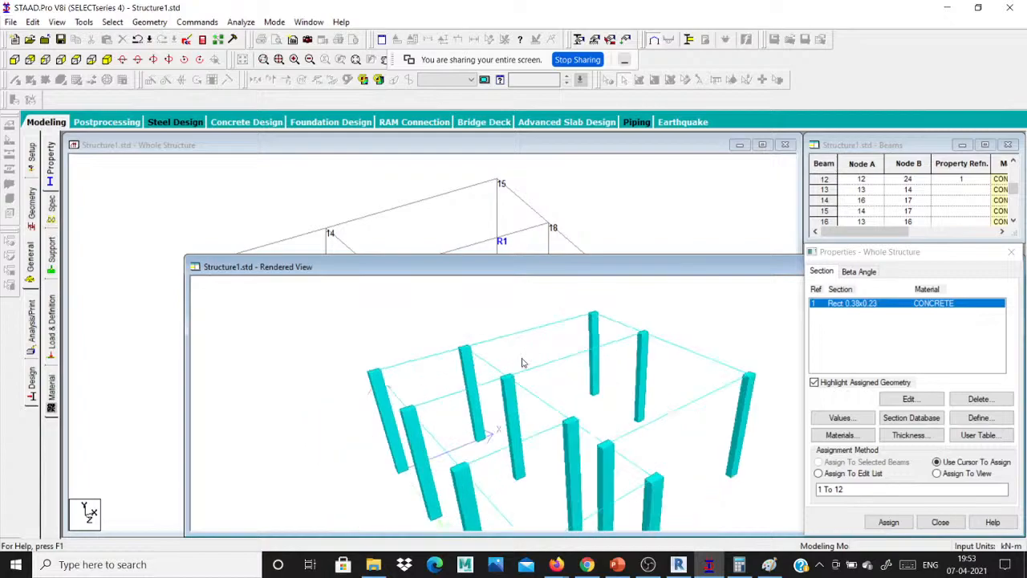
left_click_drag(727, 267, 464, 203)
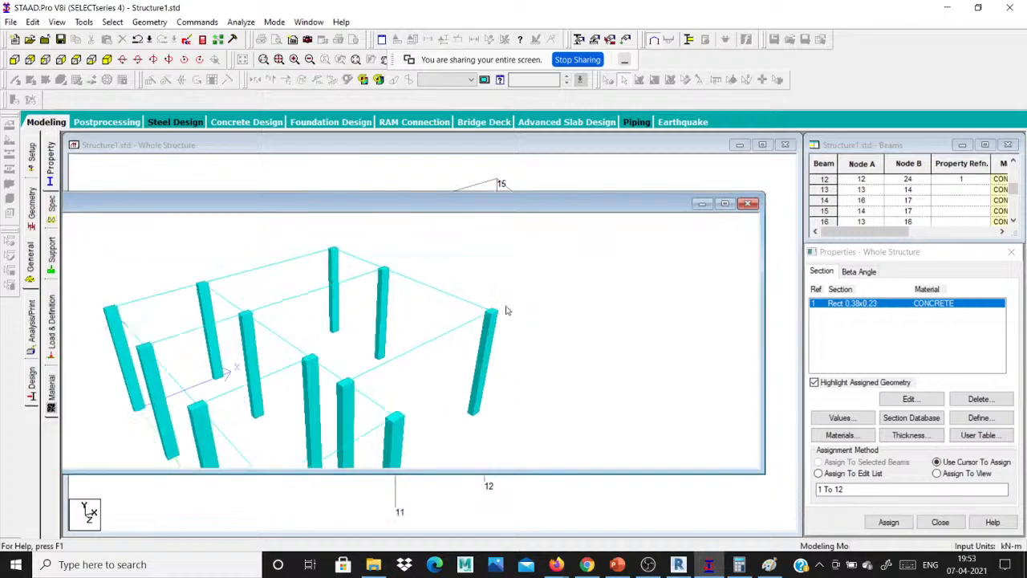
scroll(502, 308, "down", 2)
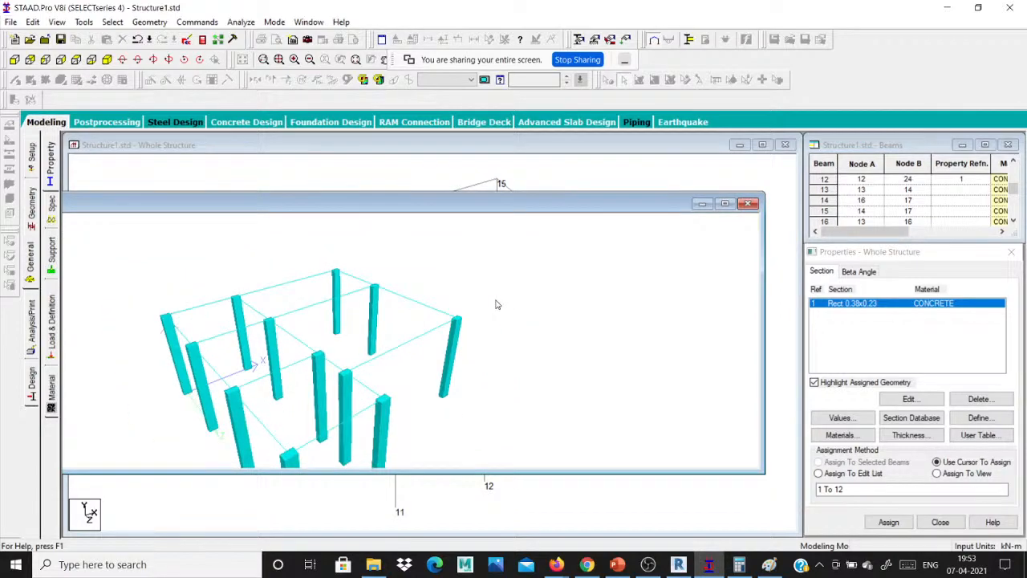
left_click_drag(496, 305, 292, 423)
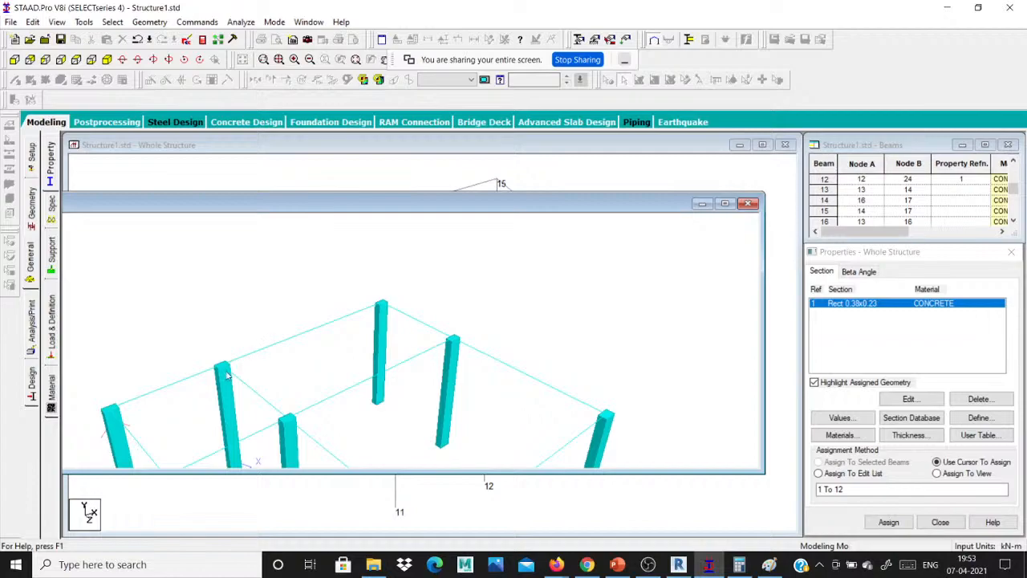
left_click(747, 205)
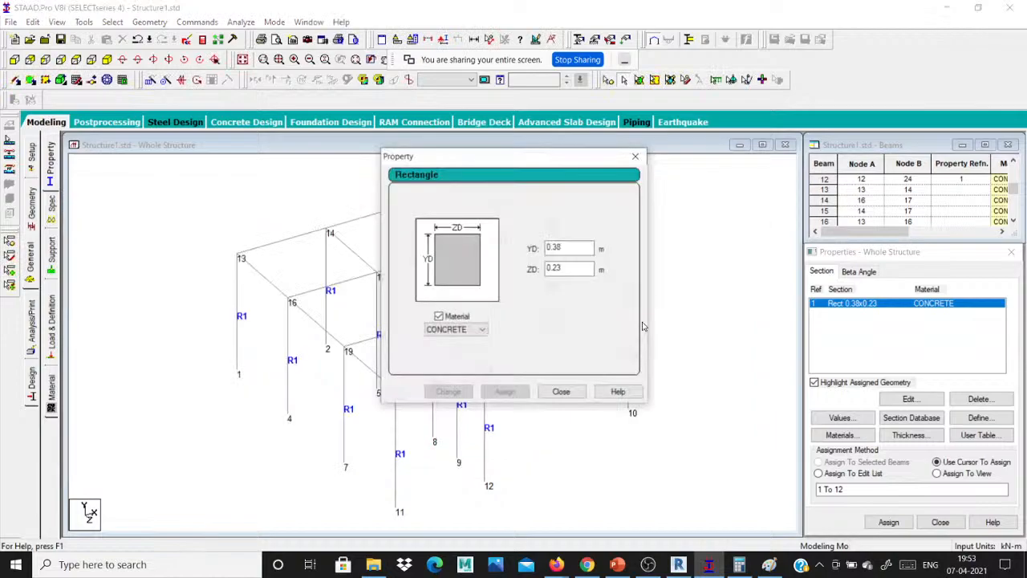
left_click(561, 391)
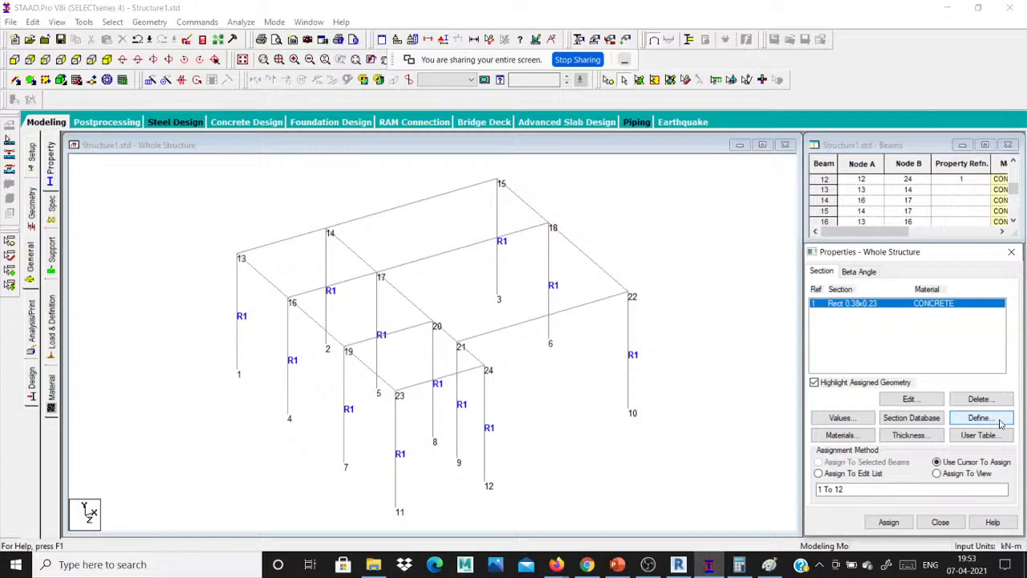
- Define a second rectangular CONCRETE section with YD 0.23 m and ZD 0.38 m
left_click(980, 418)
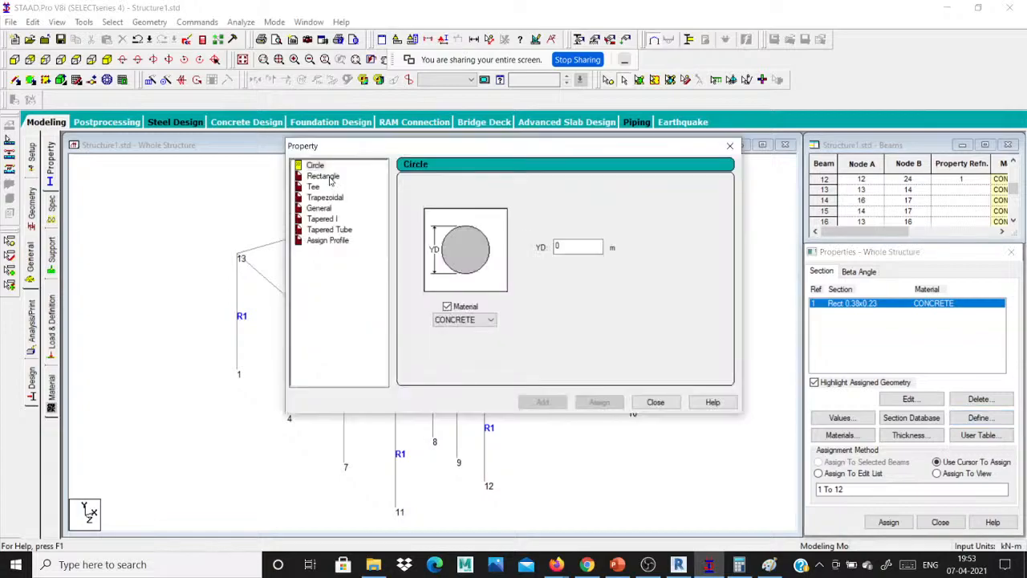
left_click(325, 177)
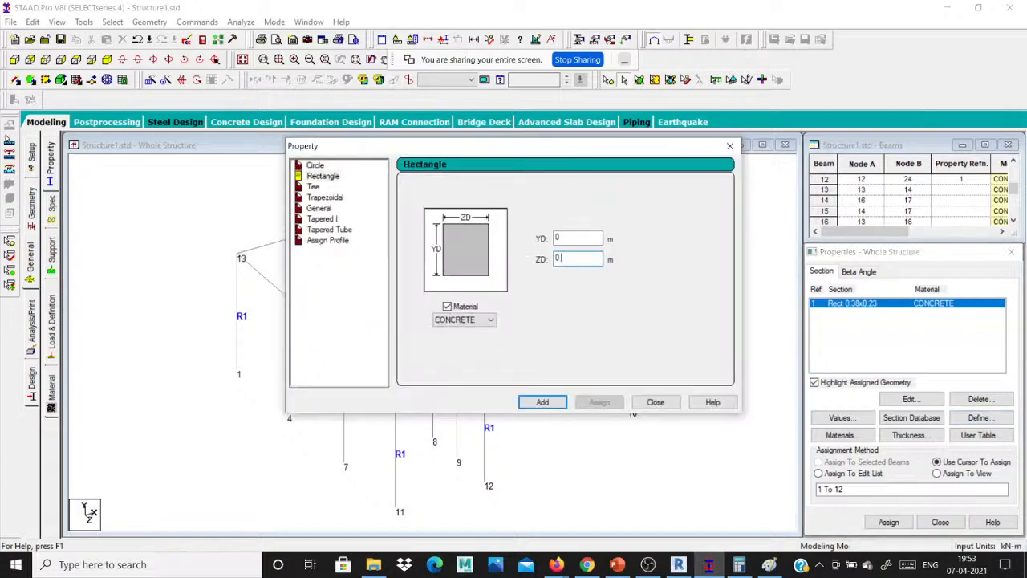
type(".23")
left_click_drag(573, 259, 491, 267)
type("38")
left_click(573, 237)
type(".23")
left_click(531, 406)
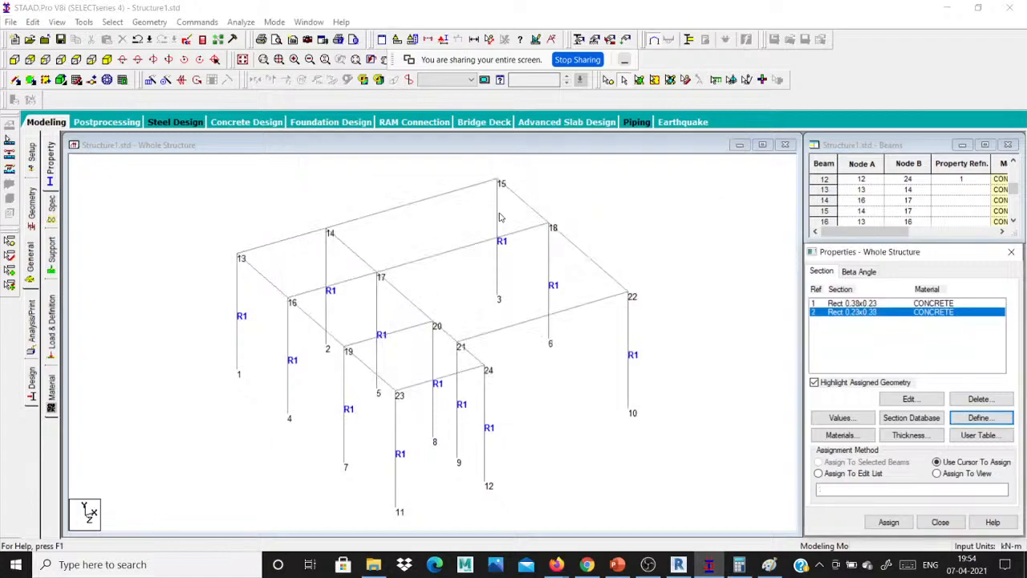
- Assign the Rect 0.23x0.38 section to the columns between nodes 3 and 15 and between nodes 2 and 14
left_click(499, 217)
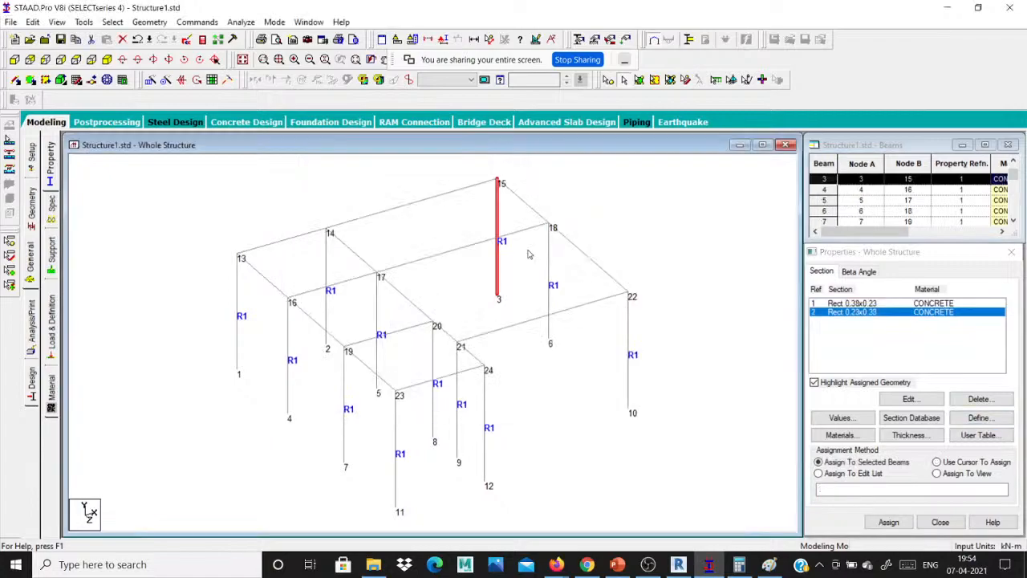
left_click(547, 252, "ctrl")
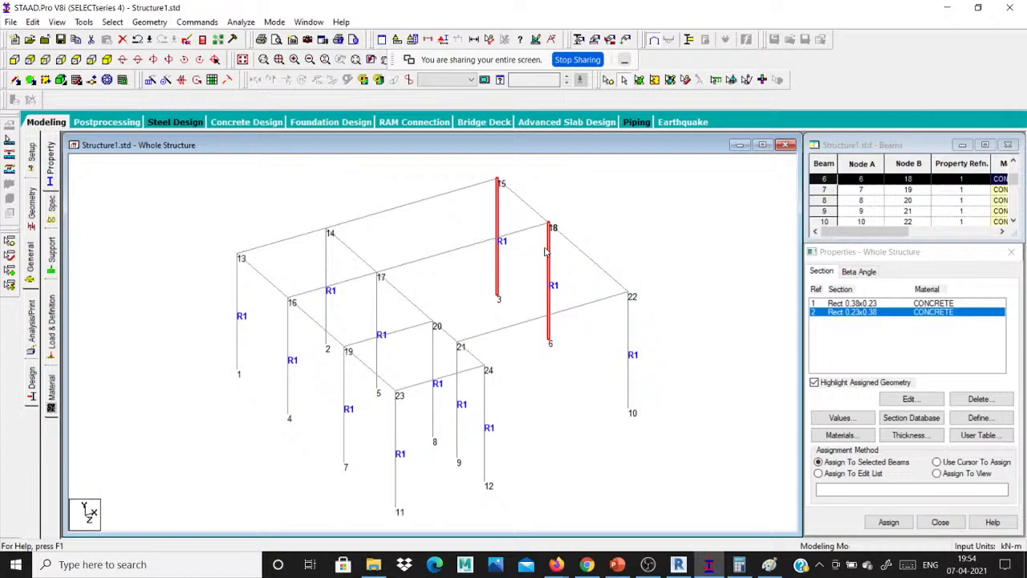
left_click(547, 252, "ctrl")
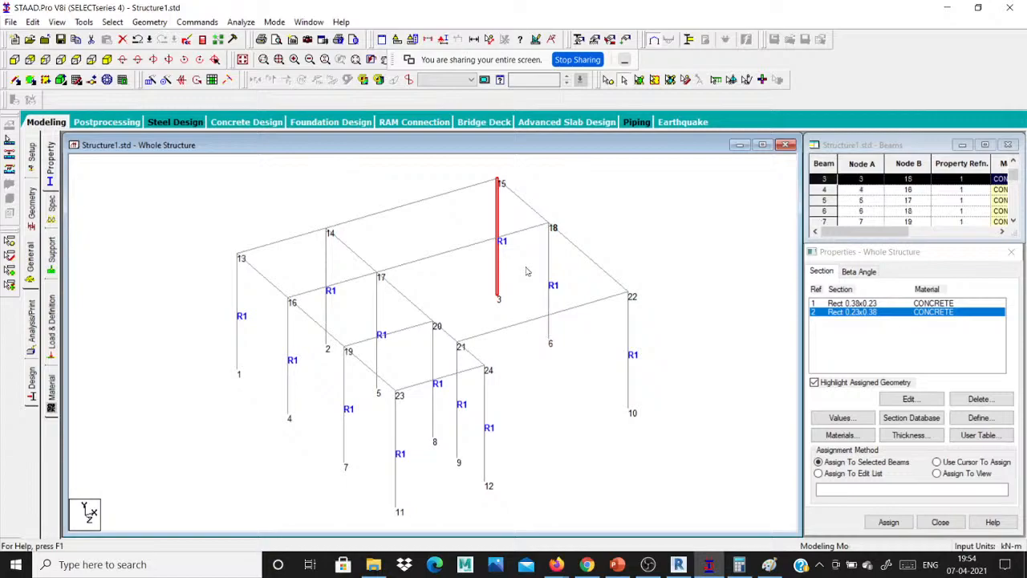
left_click(906, 522)
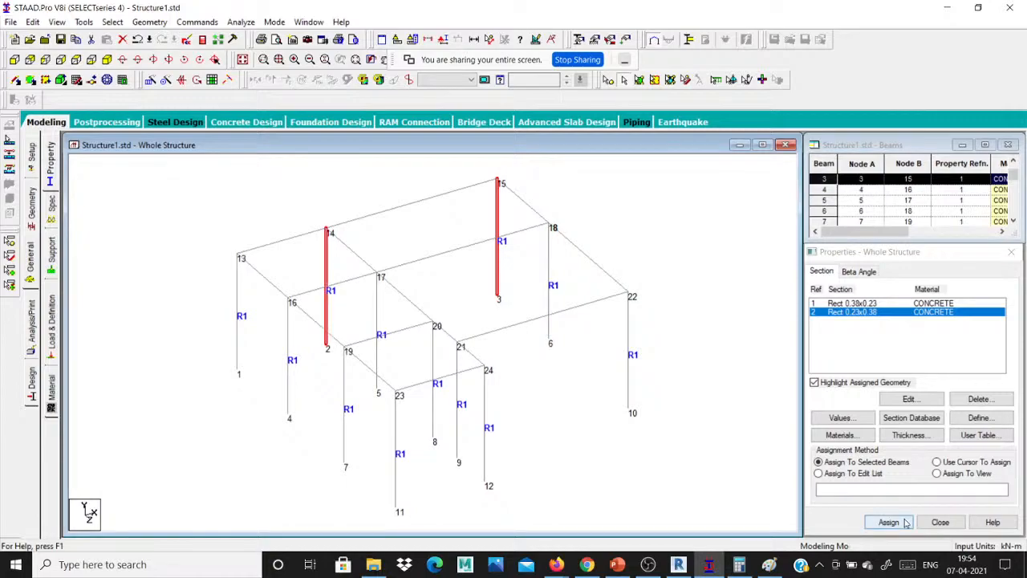
left_click(906, 523)
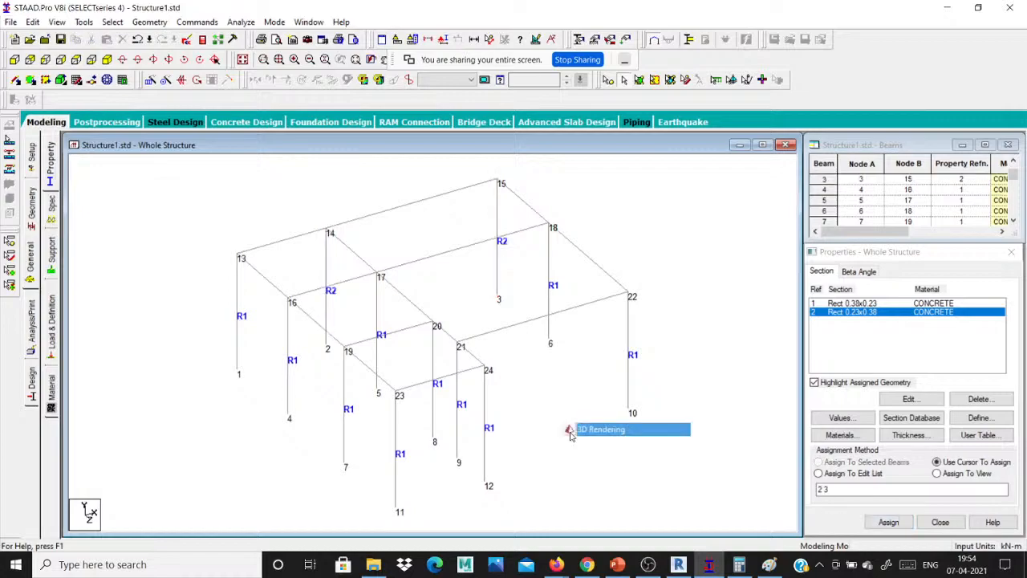
- Inspect a 3D rendering of the frame to compare the orientation of the two reassigned columns with the others
left_click(572, 431)
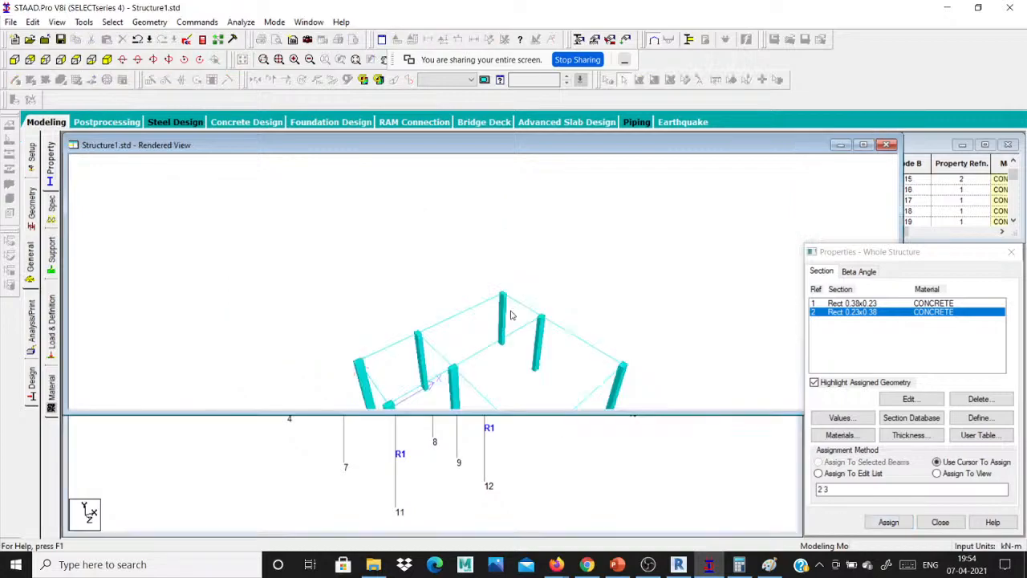
scroll(416, 312, "up", 2)
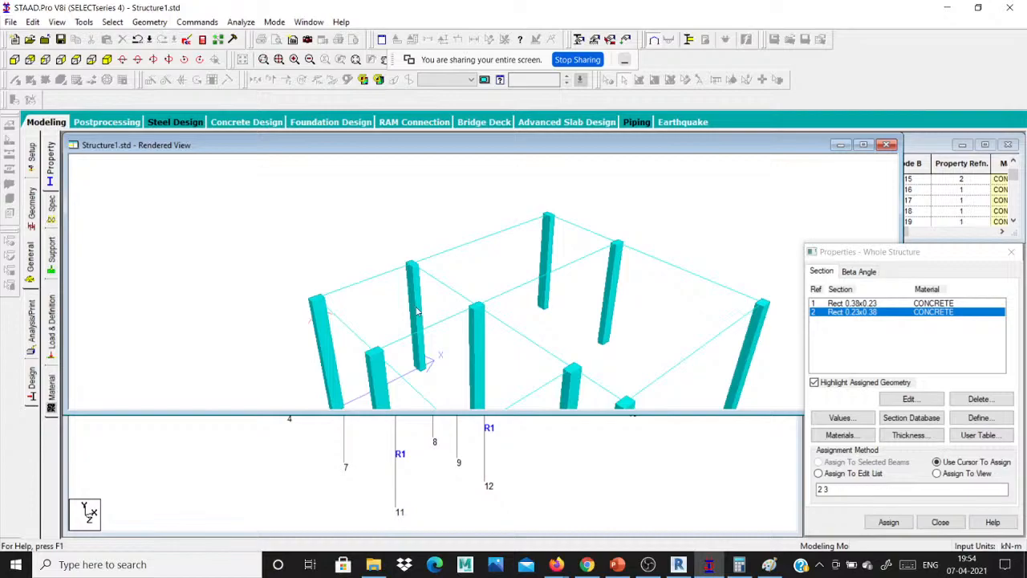
scroll(417, 311, "up", 2)
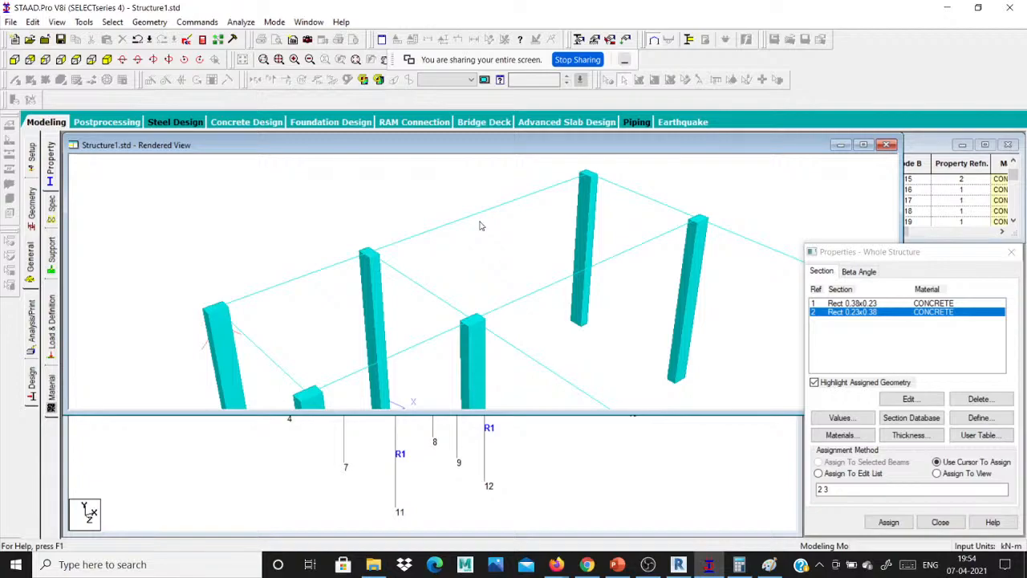
scroll(481, 226, "down", 1)
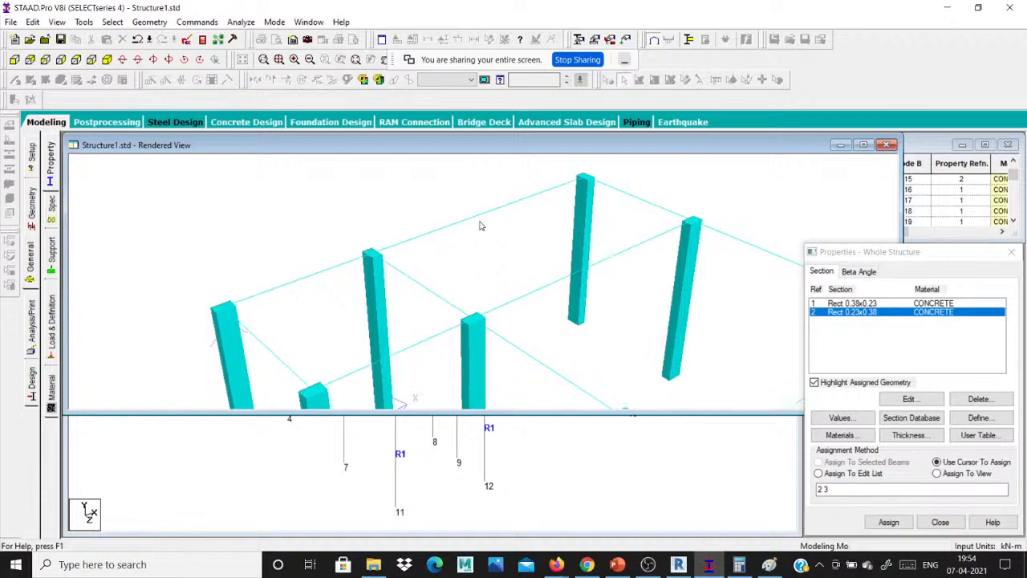
scroll(482, 225, "down", 1)
middle_click_drag(540, 286, 484, 283)
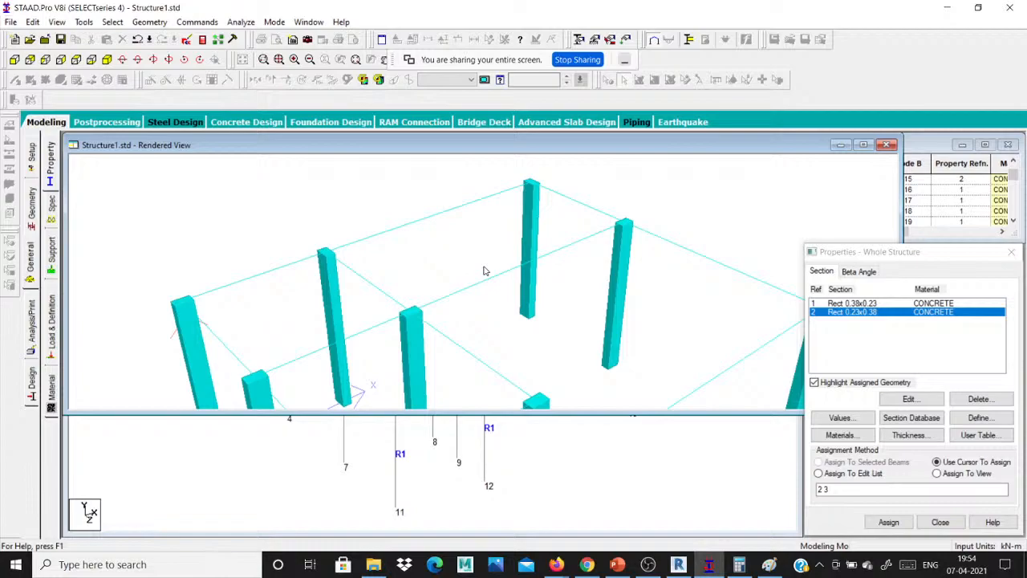
scroll(484, 271, "up", 1)
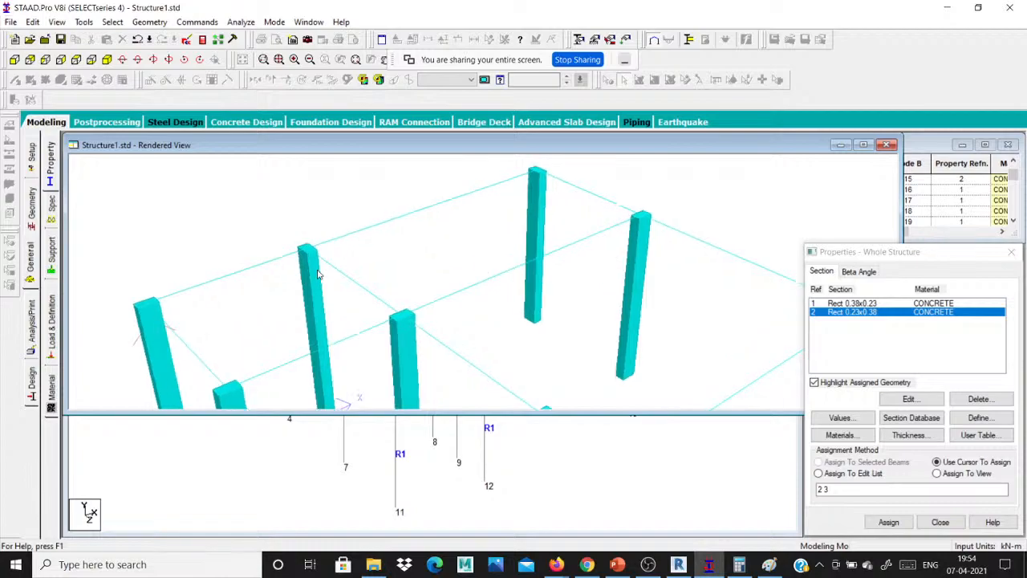
scroll(369, 228, "up", 1)
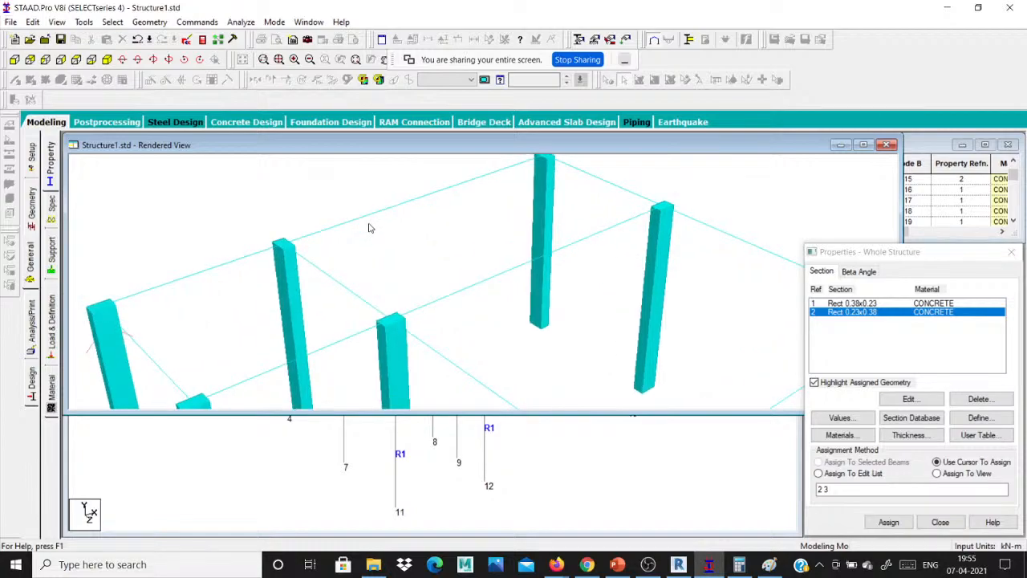
scroll(347, 267, "down", 2)
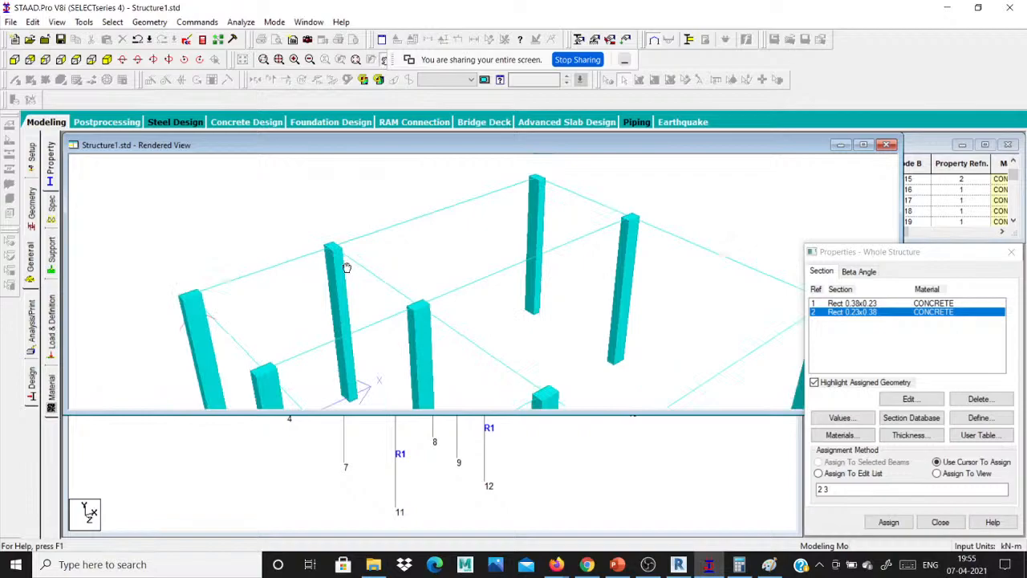
- Assign the Rect 0.38x0.23 section to the selected columns 1 and 4 to 12
middle_click_drag(347, 267, 620, 217)
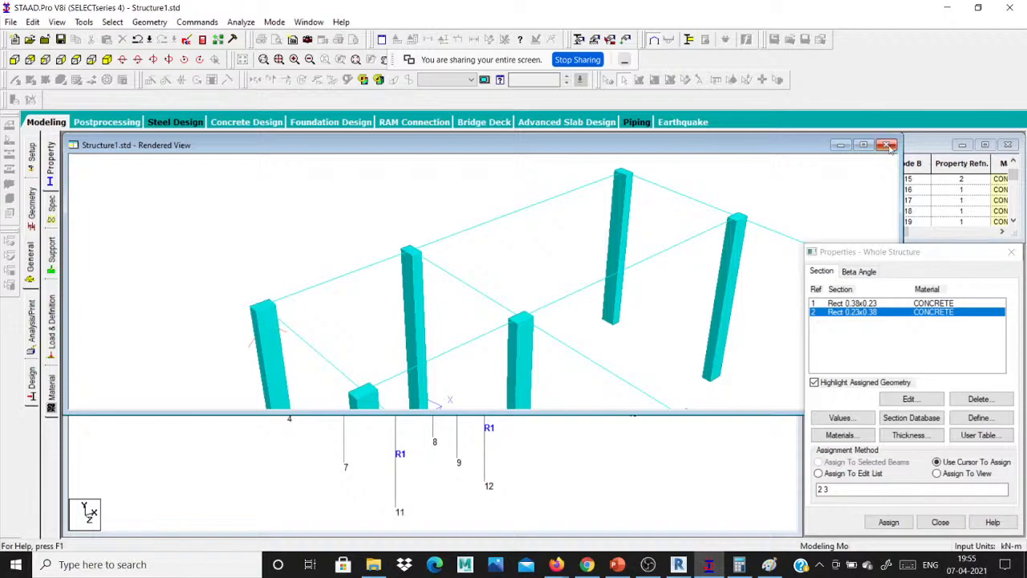
left_click(935, 304)
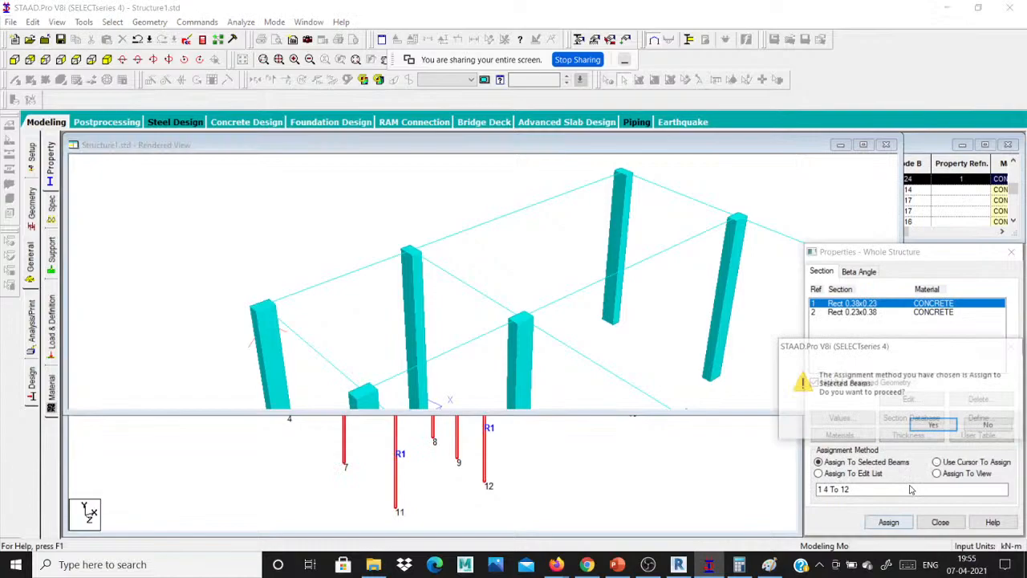
left_click(933, 424)
left_click(816, 240)
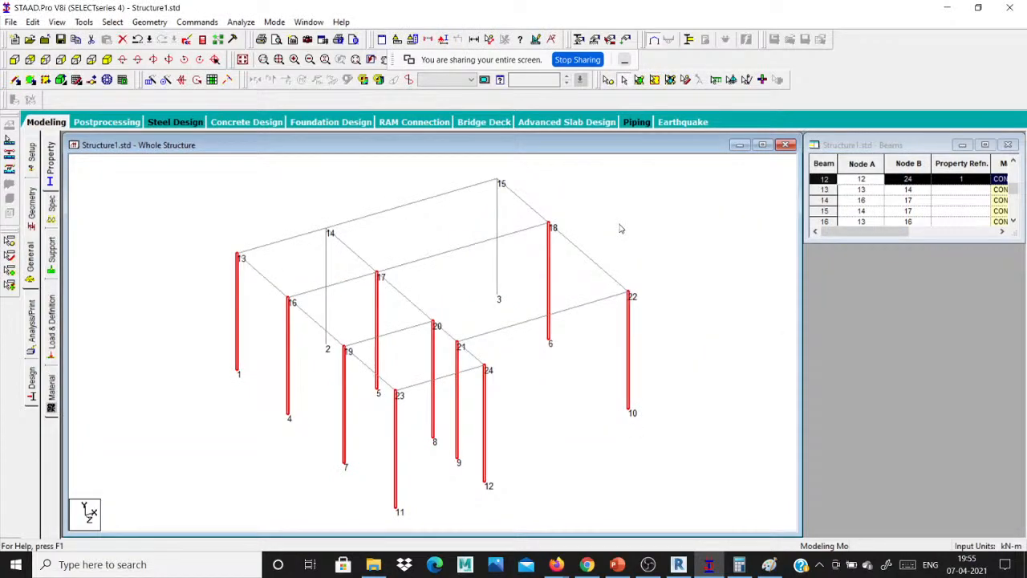
- Inspect the columns' section orientation in a 3D rendering of the whole frame
right_click(624, 219)
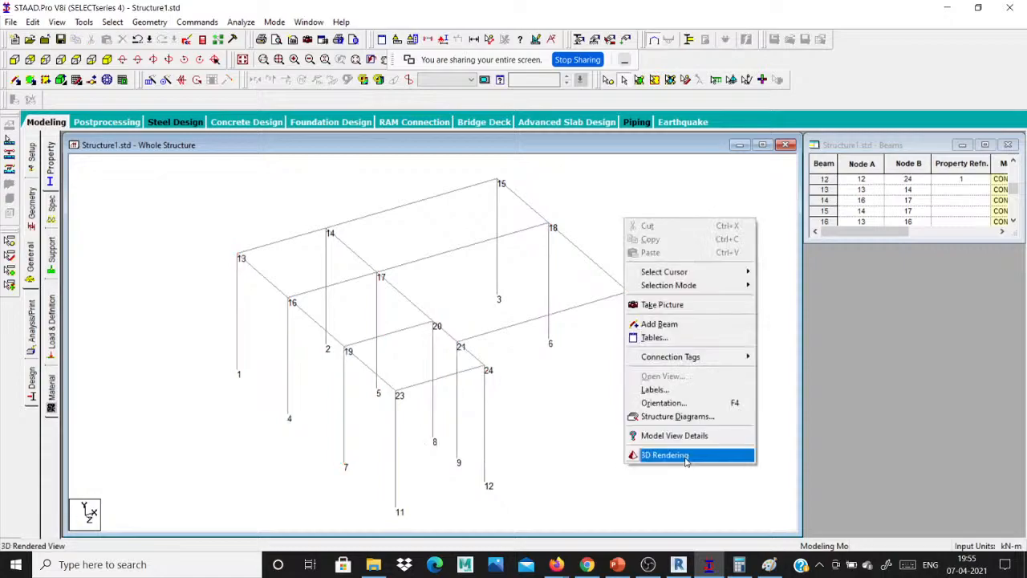
left_click(687, 455)
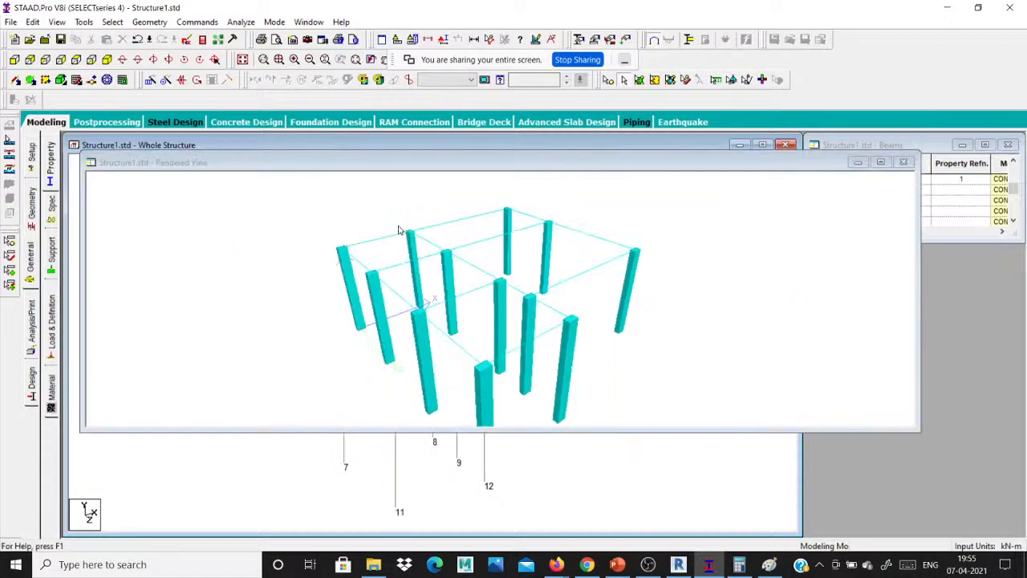
left_click_drag(399, 230, 915, 166)
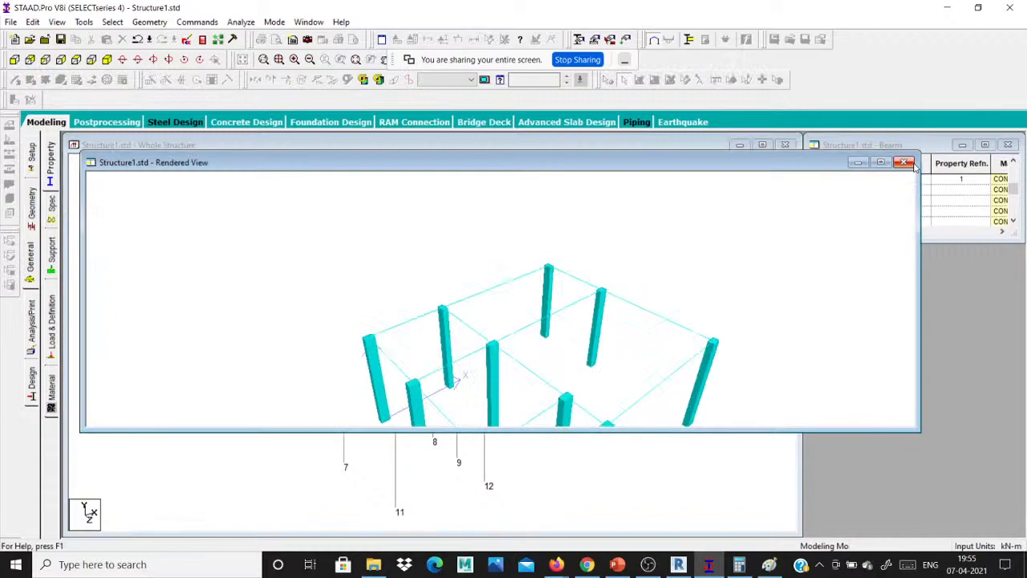
left_click(904, 163)
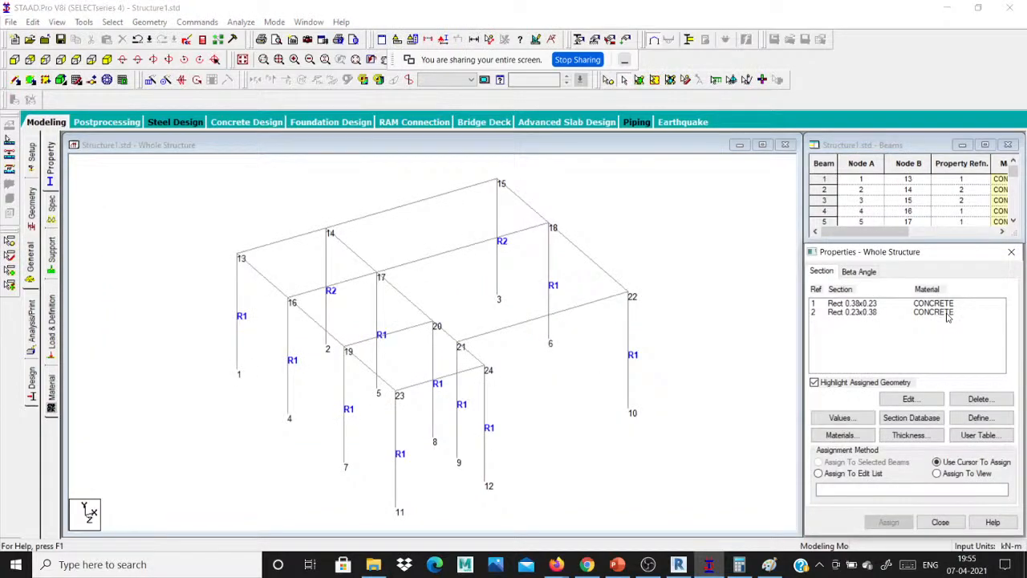
- Assign the Rect 0.38x0.23 section to all columns, including those between nodes 2 and 14 and between nodes 3 and 15
left_click(935, 304)
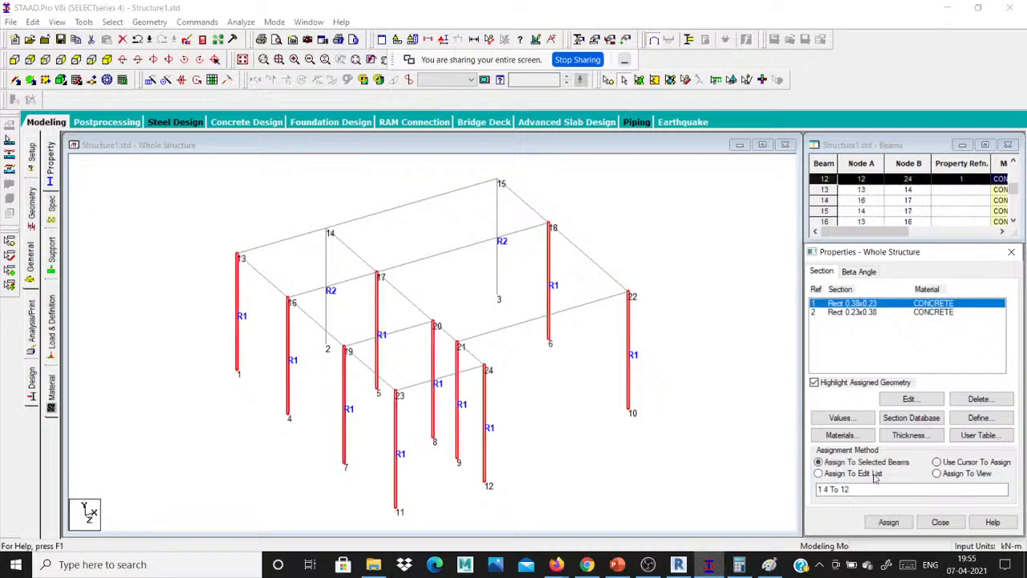
left_click(937, 473)
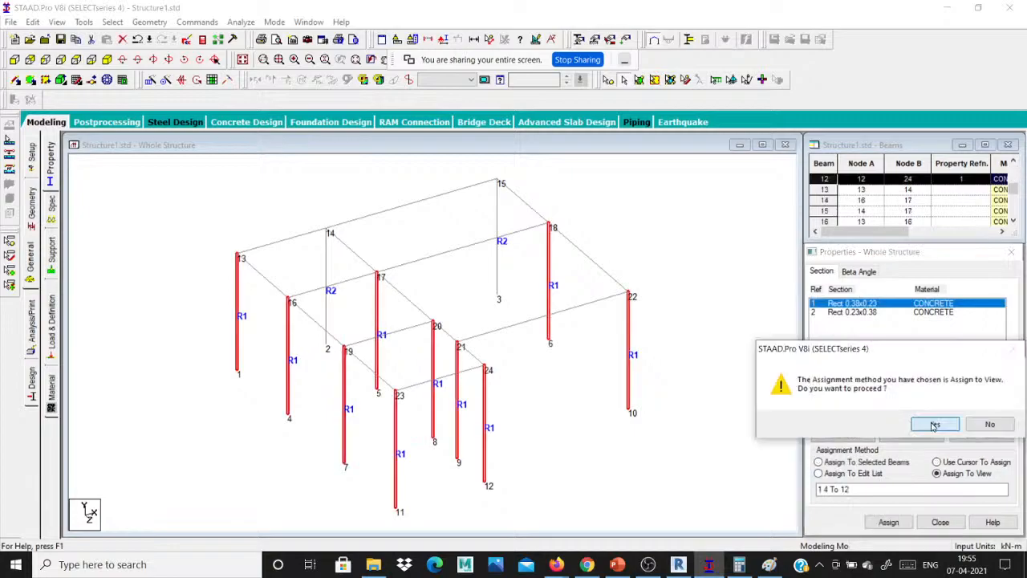
left_click(935, 425)
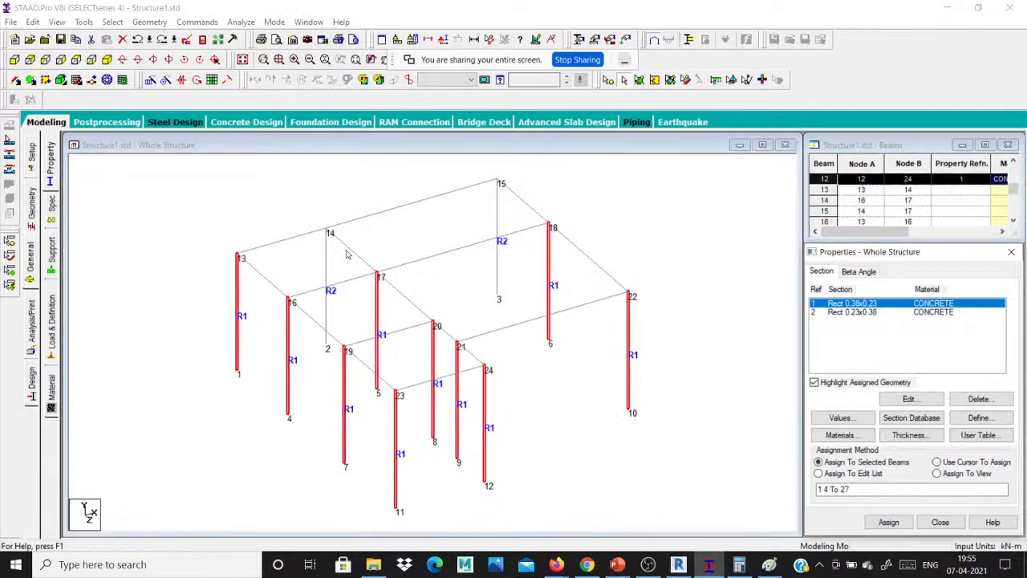
- Examine a 3D rendering of the frame up close to compare the orientation of the reassigned columns
left_click(779, 439)
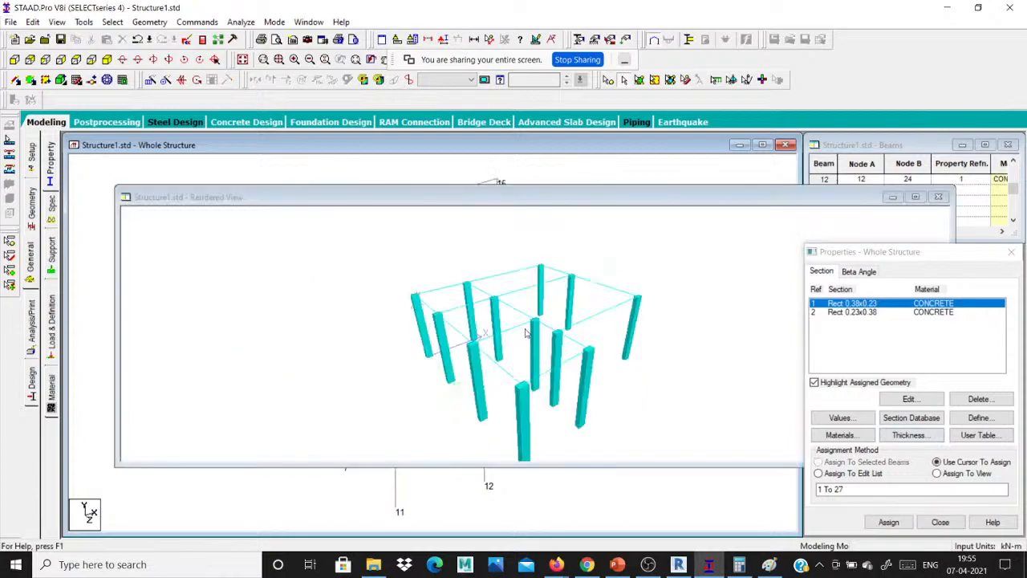
left_click_drag(526, 333, 473, 333)
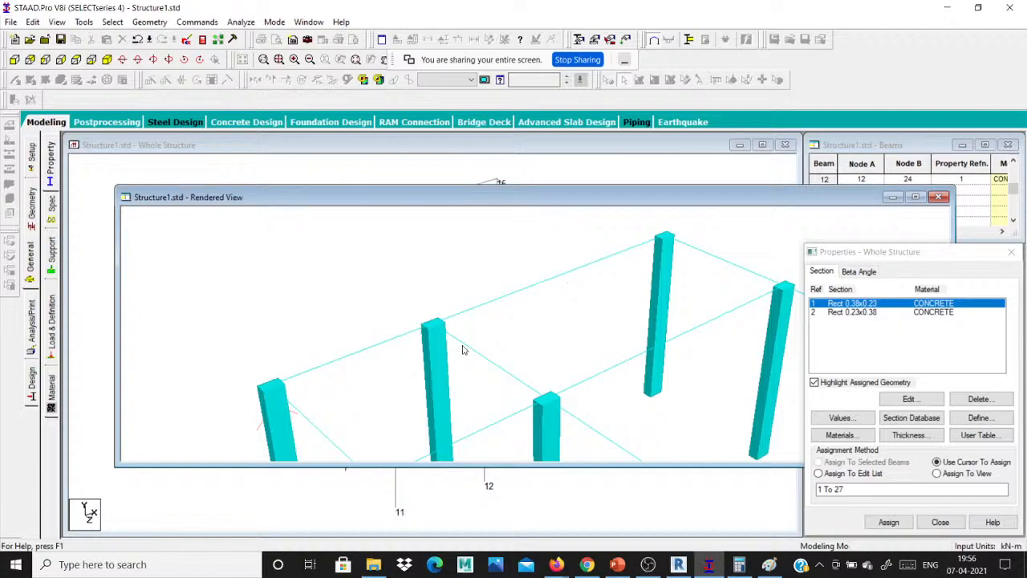
scroll(464, 350, "down", 1)
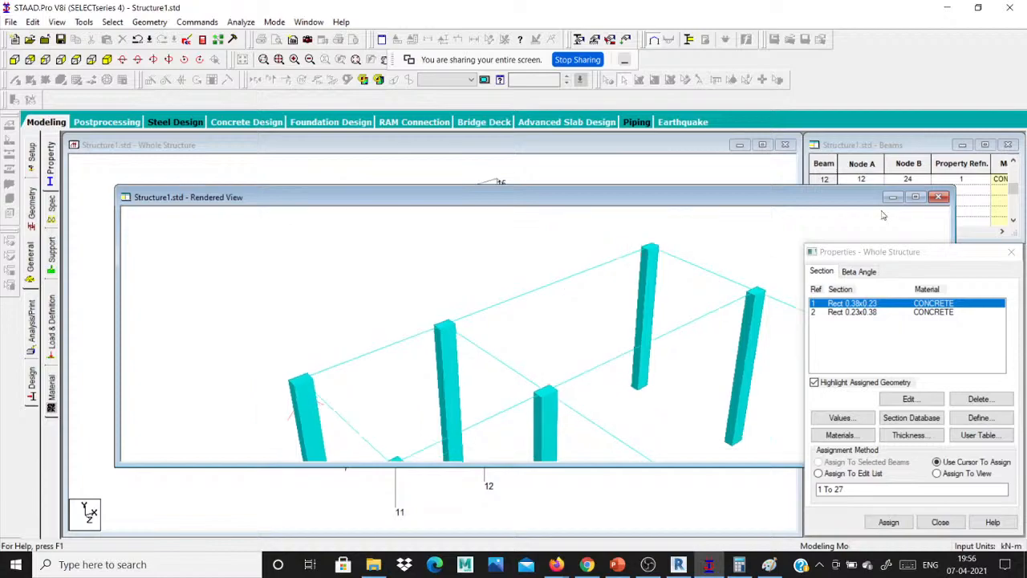
left_click_drag(861, 198, 635, 156)
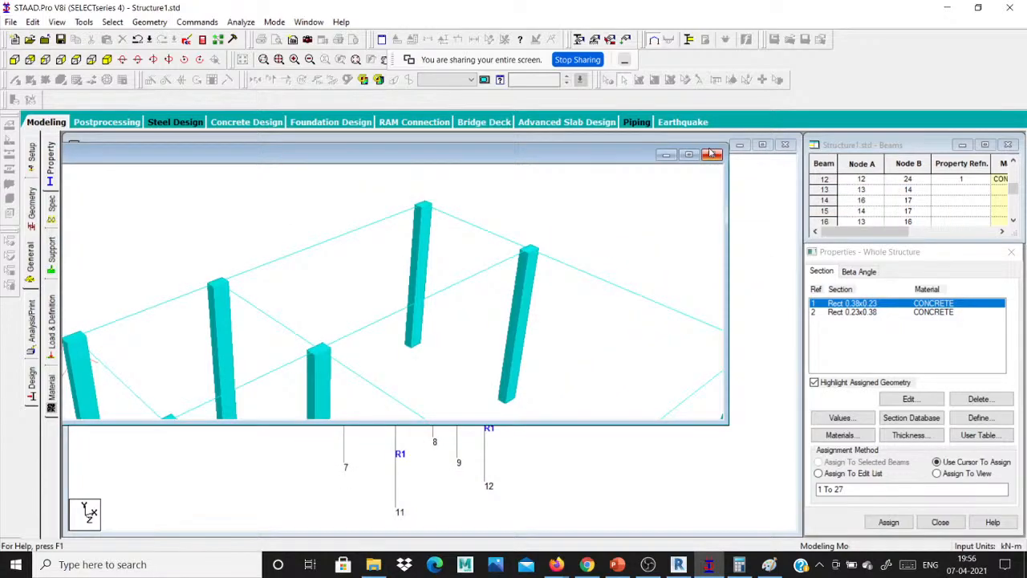
left_click(711, 154)
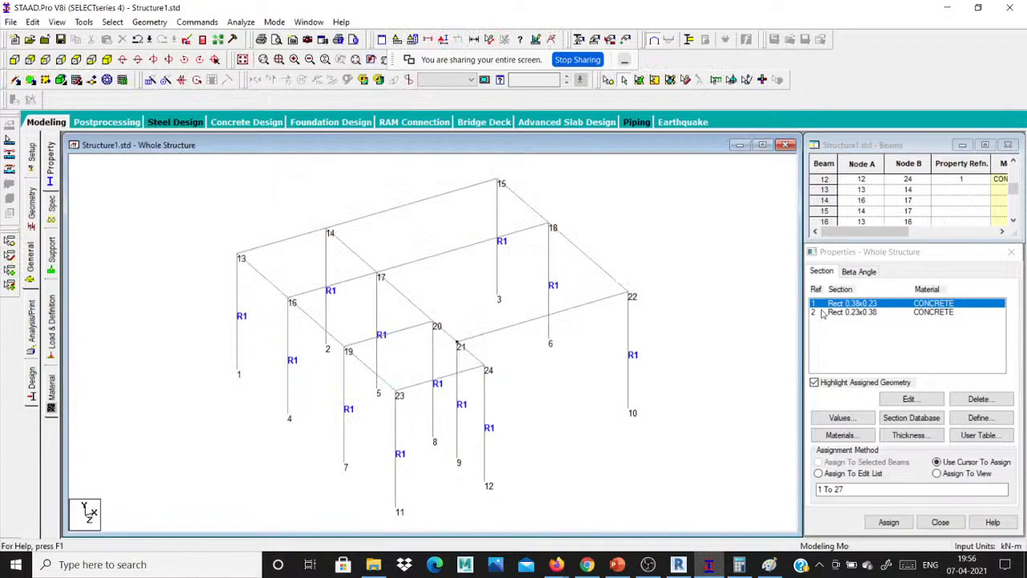
- Define a third rectangular CONCRETE section with YD 0.3 m and ZD 0.23 m
left_click(979, 419)
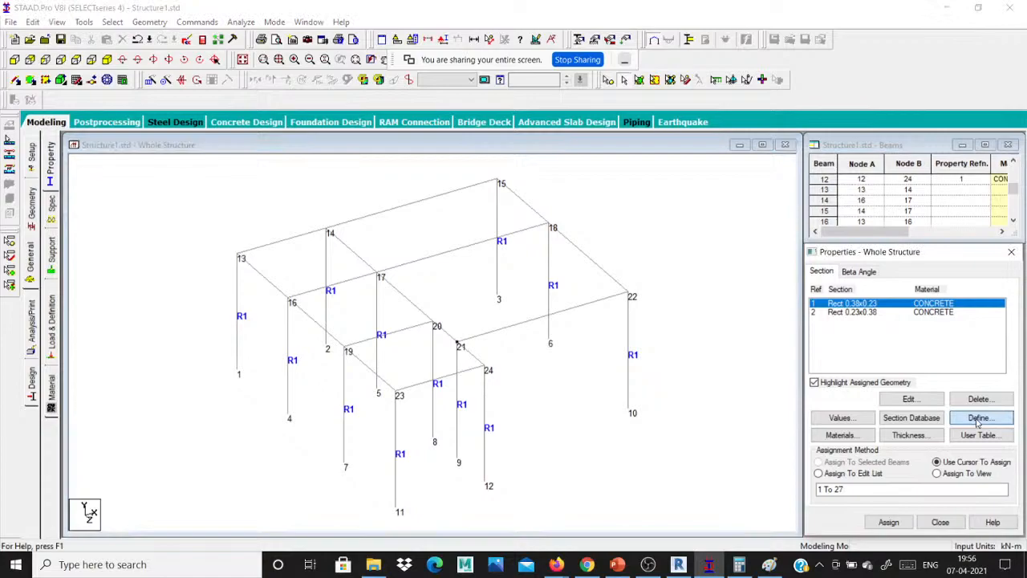
left_click(588, 256)
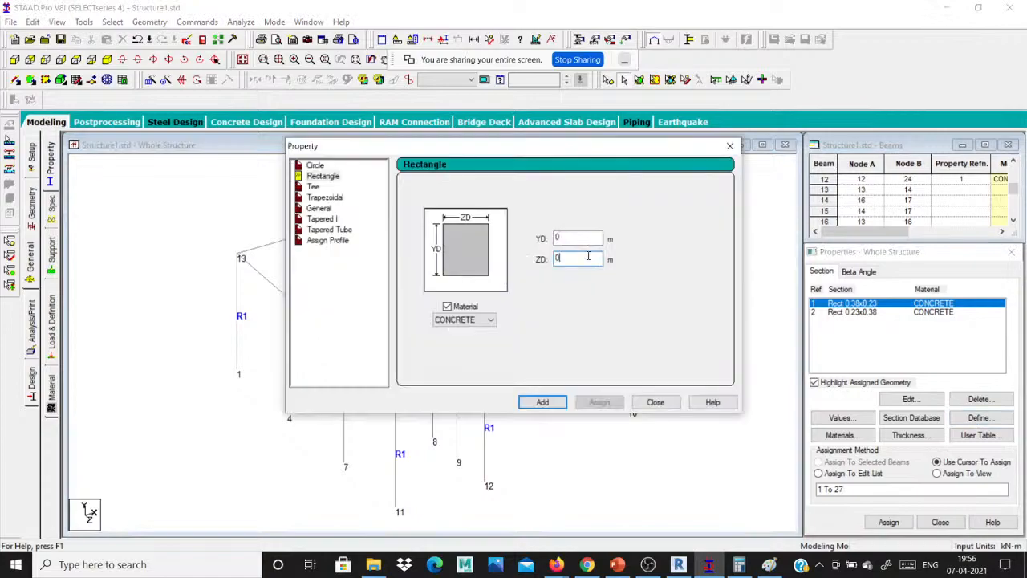
type(".23")
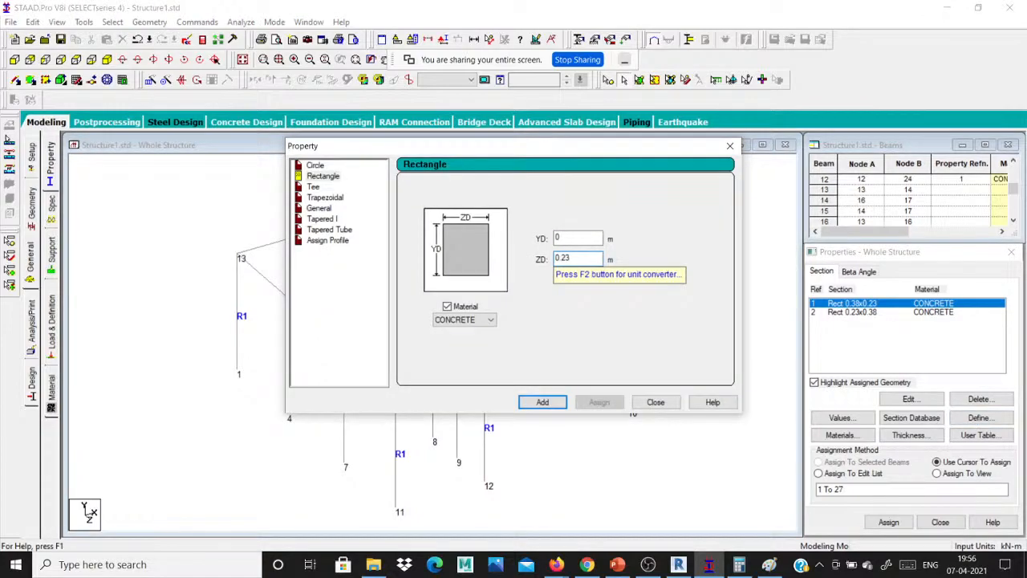
left_click_drag(574, 151, 836, 126)
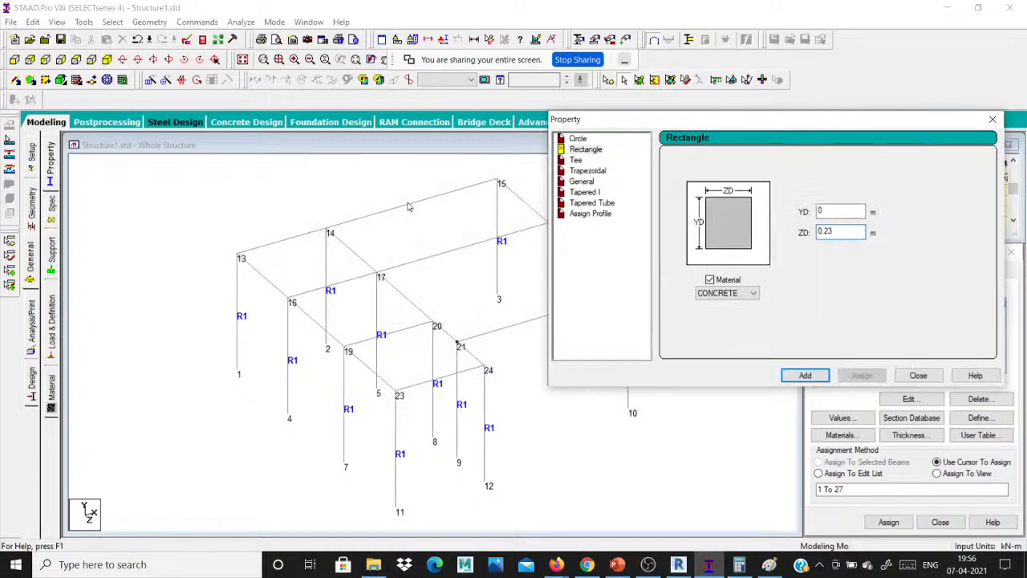
left_click(837, 210)
type(".")
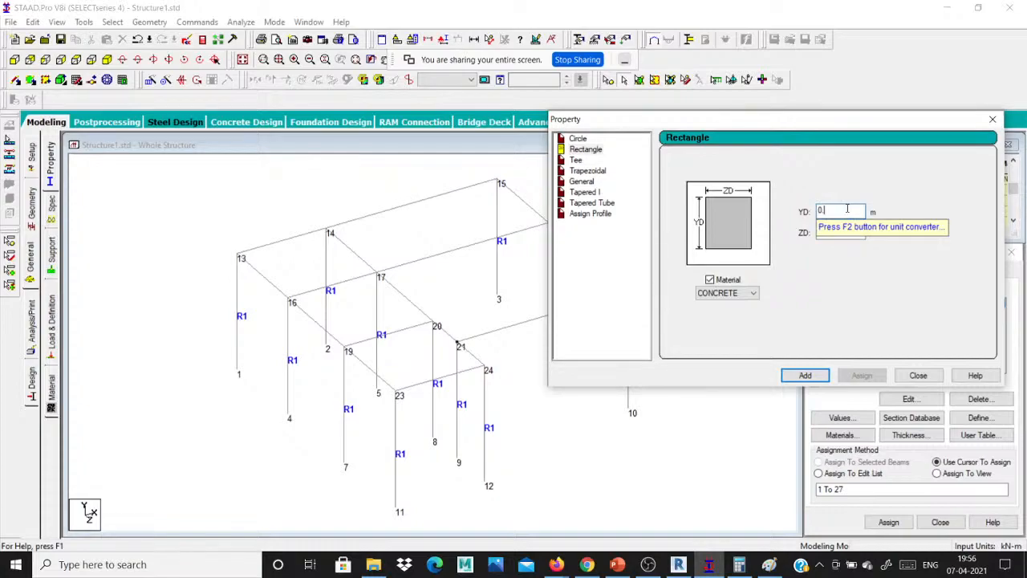
type("3")
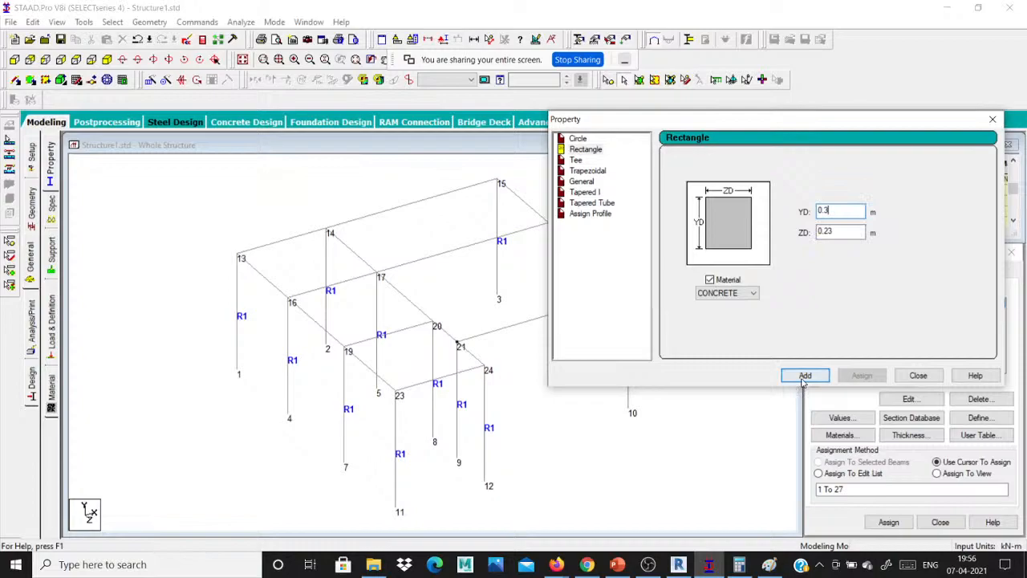
left_click(805, 377)
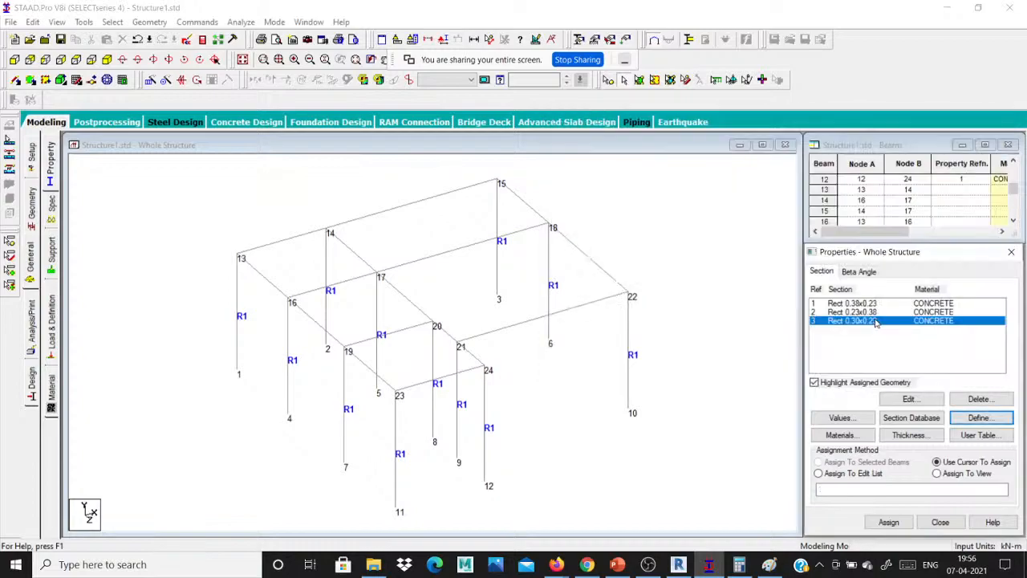
- Assign the Rect 0.30x0.23 section to all beams parallel to the X and Z axes
left_click(115, 23)
mouse_move(181, 264)
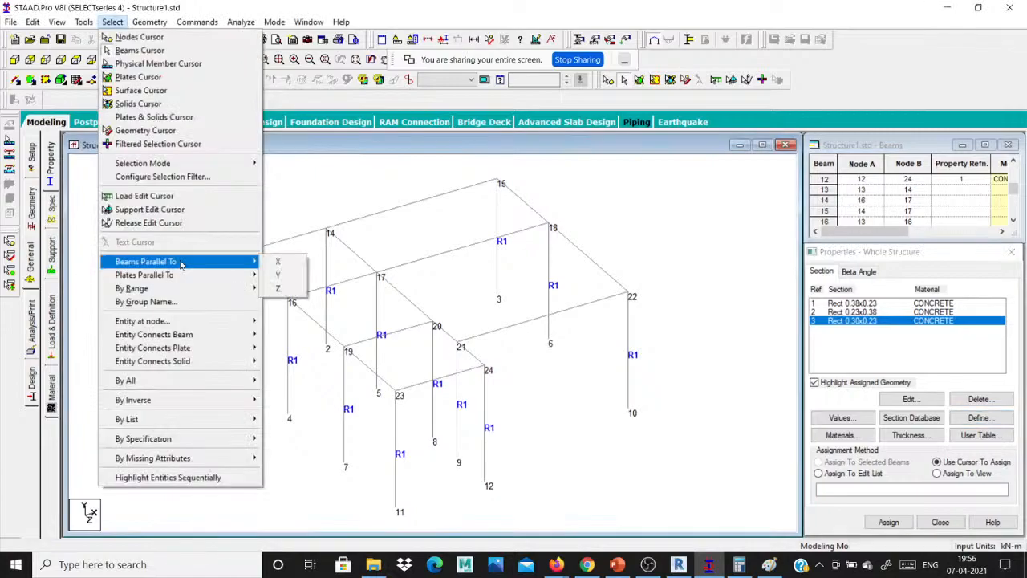
left_click(277, 262)
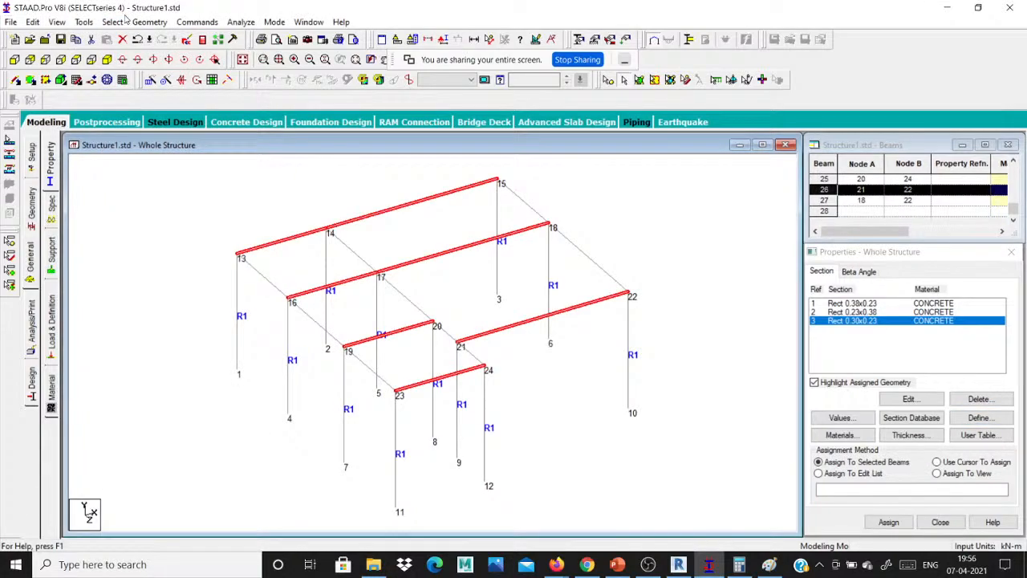
left_click(119, 22)
mouse_move(181, 261)
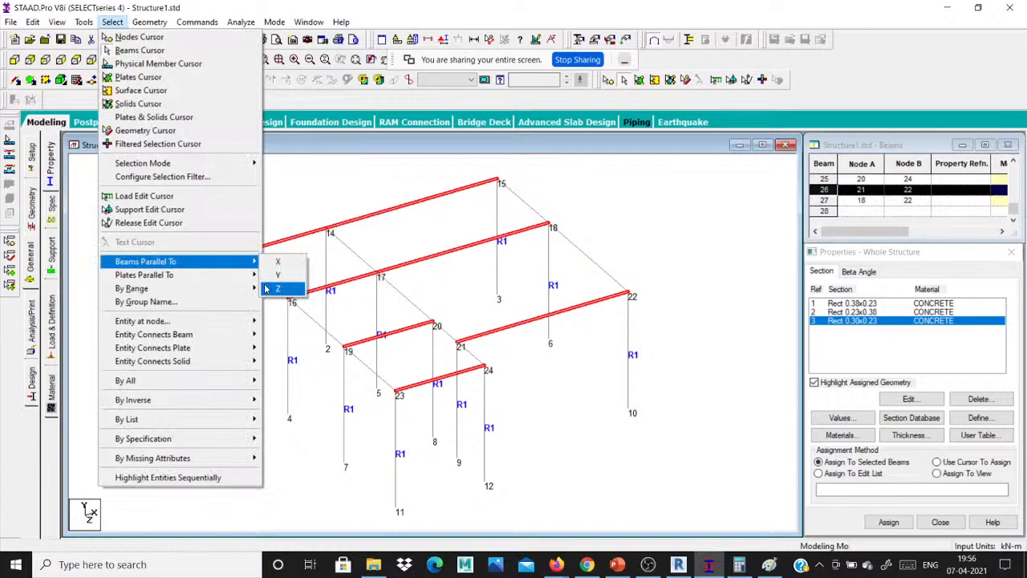
left_click(273, 288)
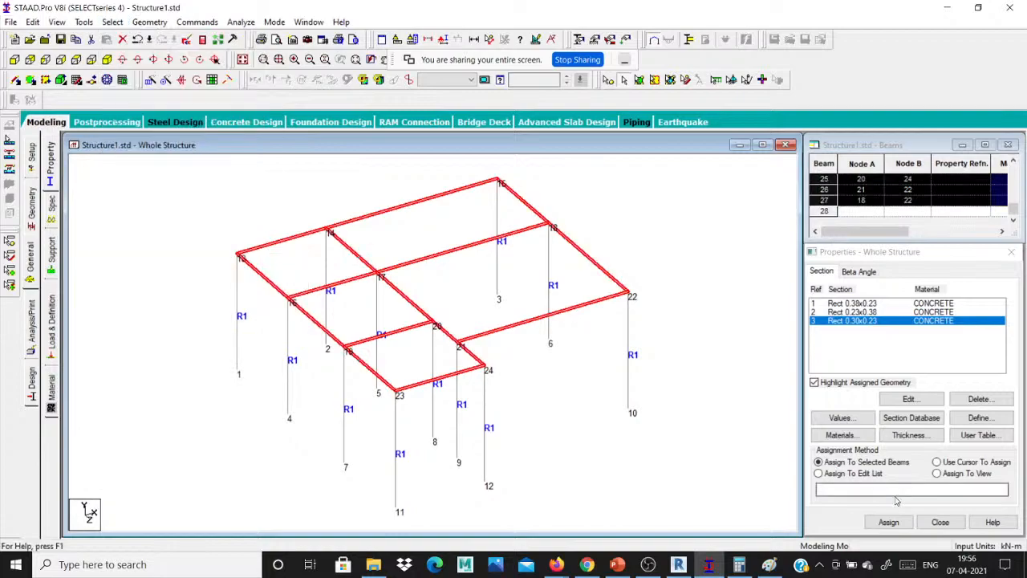
left_click(888, 522)
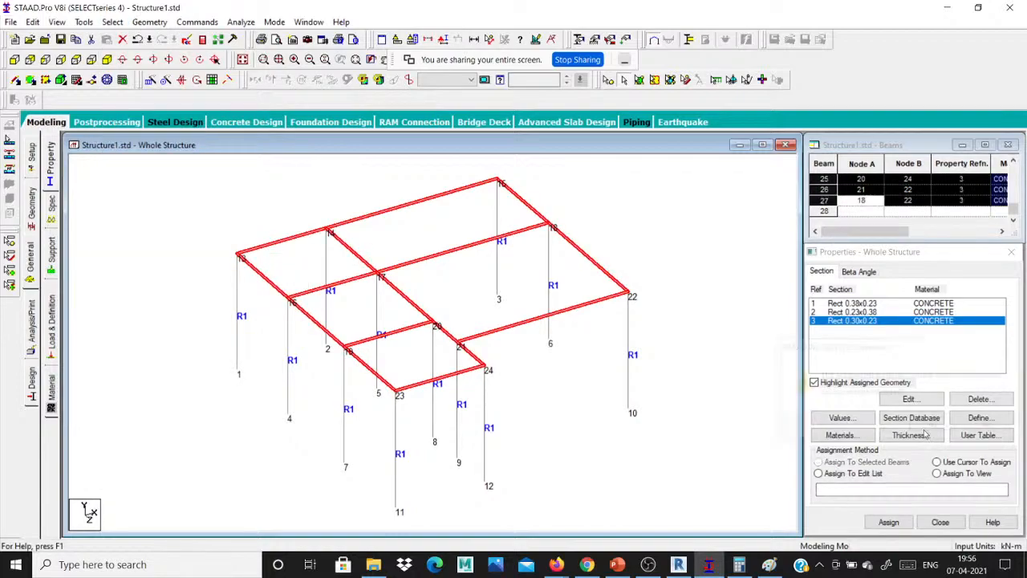
- Inspect the complete frame of beams and columns in a 3D rendering, accepting the automatic file save
right_click(562, 354)
left_click(614, 432)
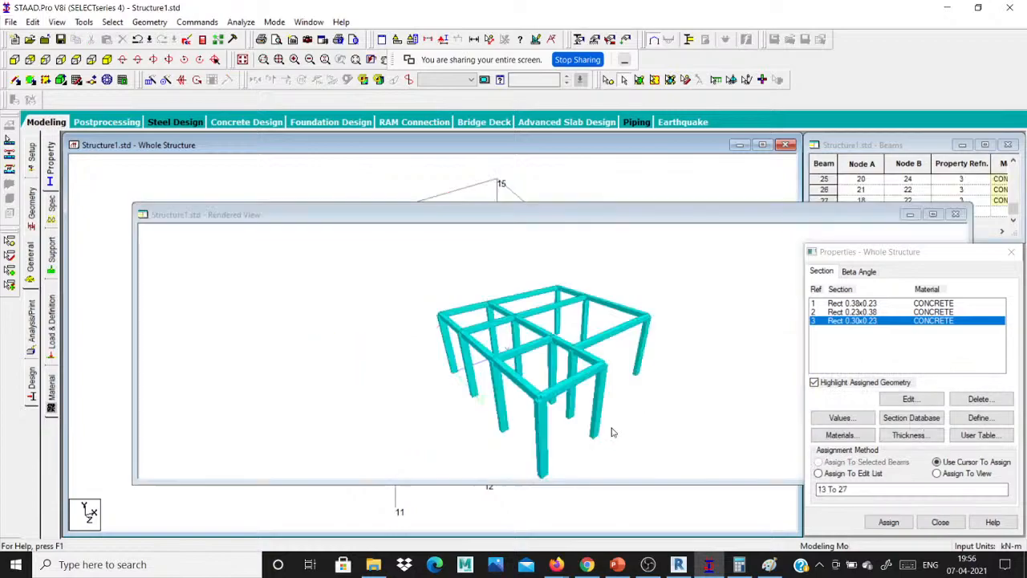
scroll(612, 432, "up", 2)
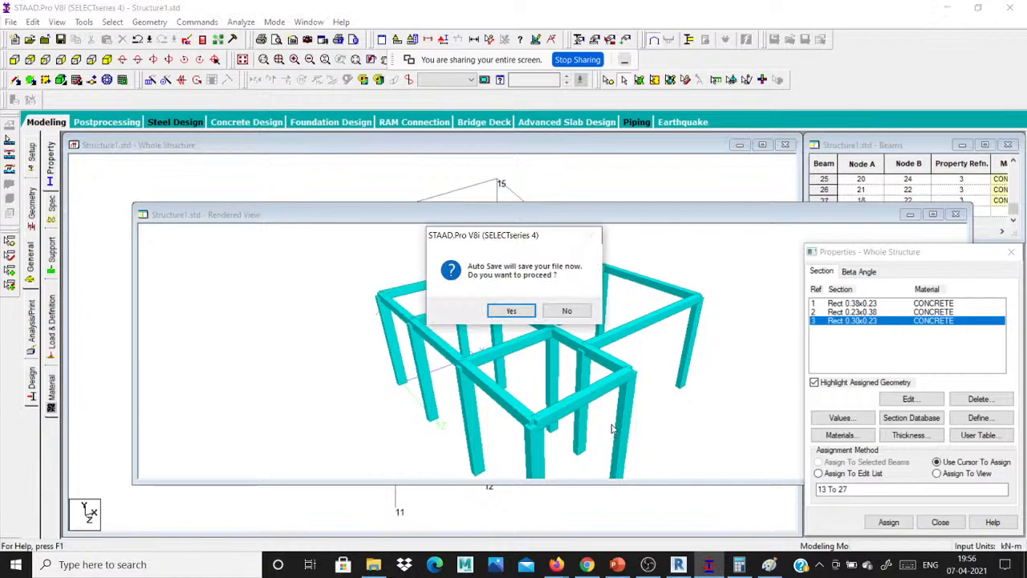
key("Return")
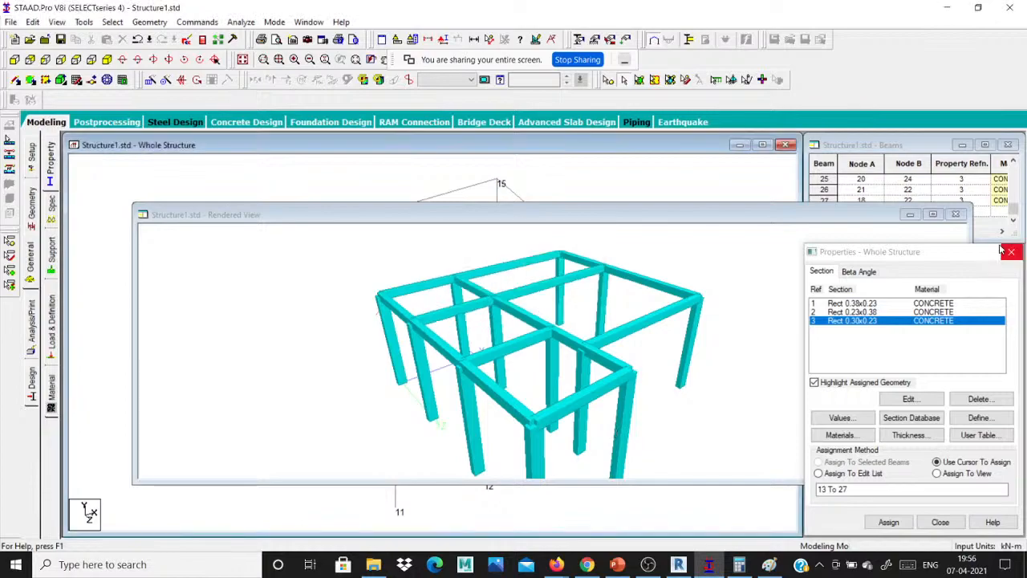
left_click(956, 214)
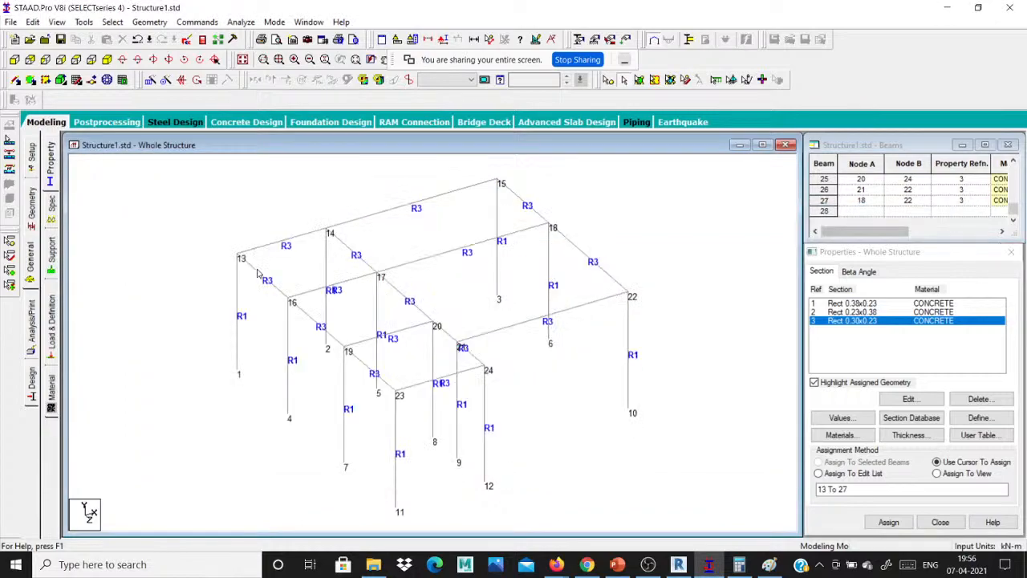
- Create a fixed support definition for the structure and select it for assignment
left_click(50, 251)
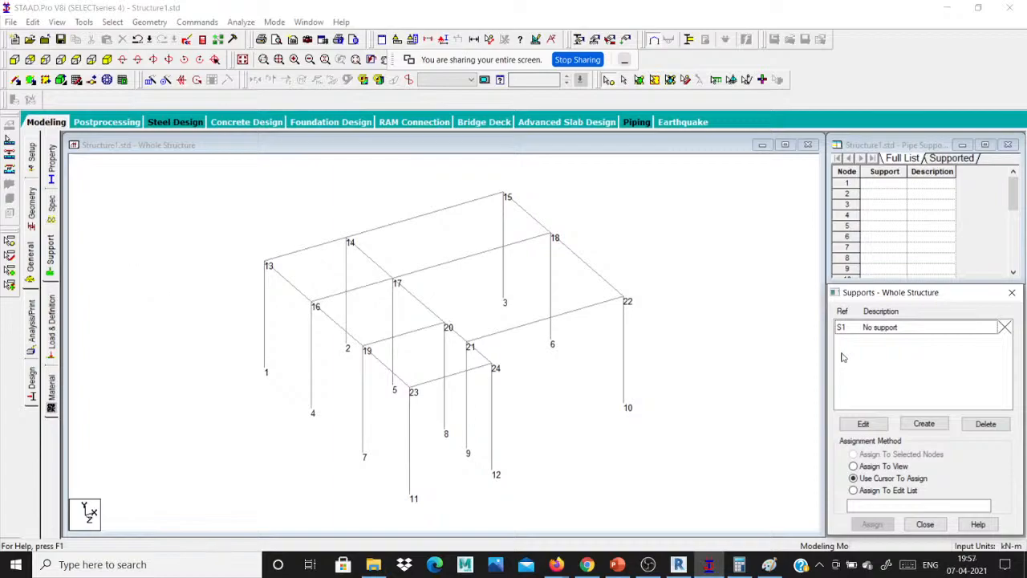
left_click(924, 424)
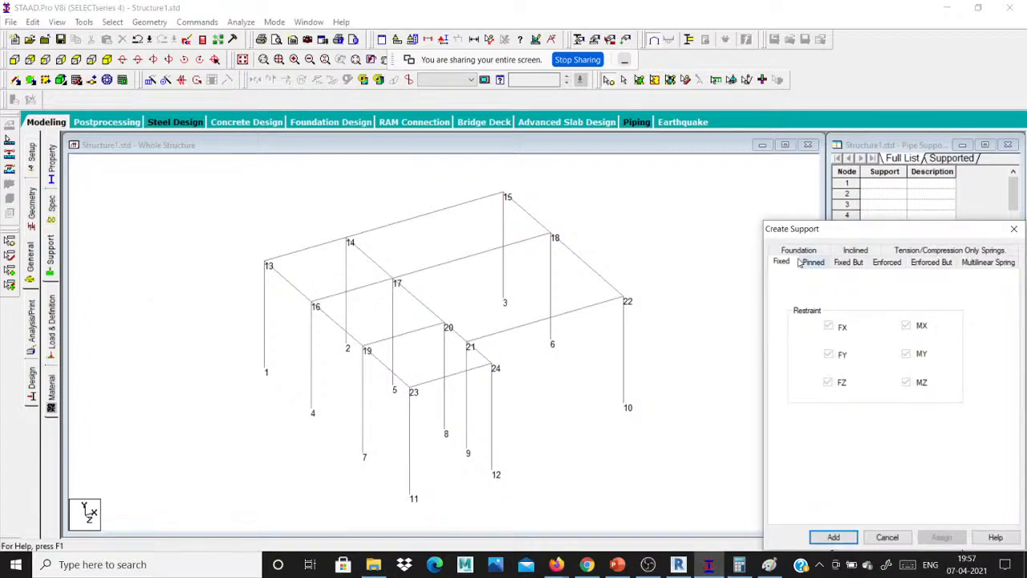
key("Return")
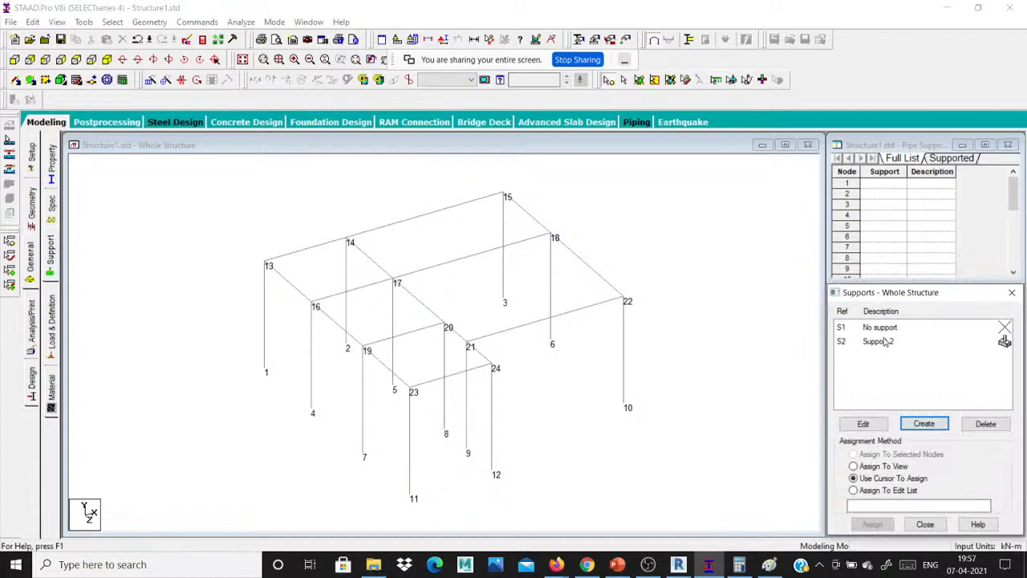
left_click(881, 341)
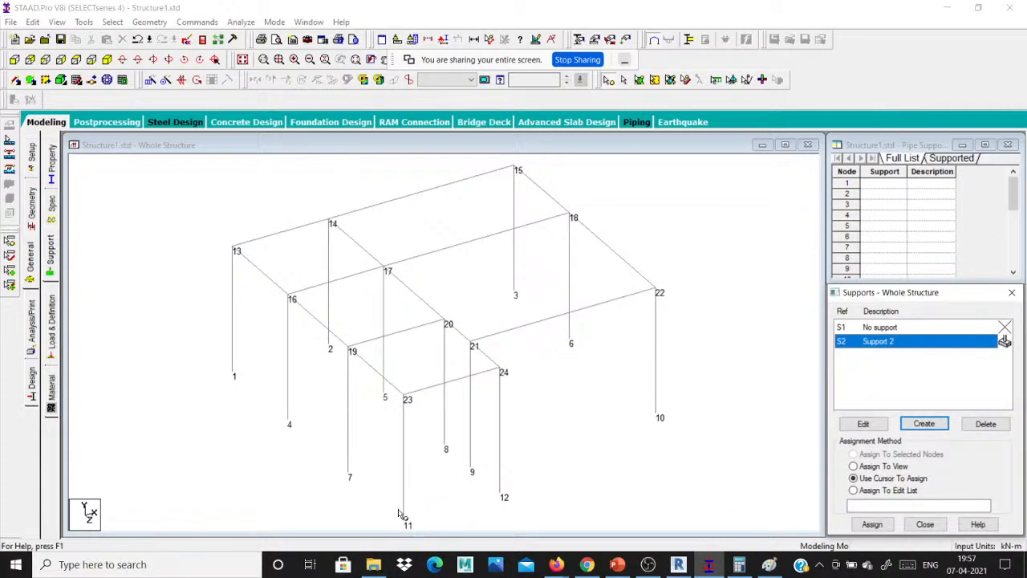
- Assign the fixed support to all column base nodes, 1 to 12, by selecting them together in the front view
scroll(449, 468, "down", 1)
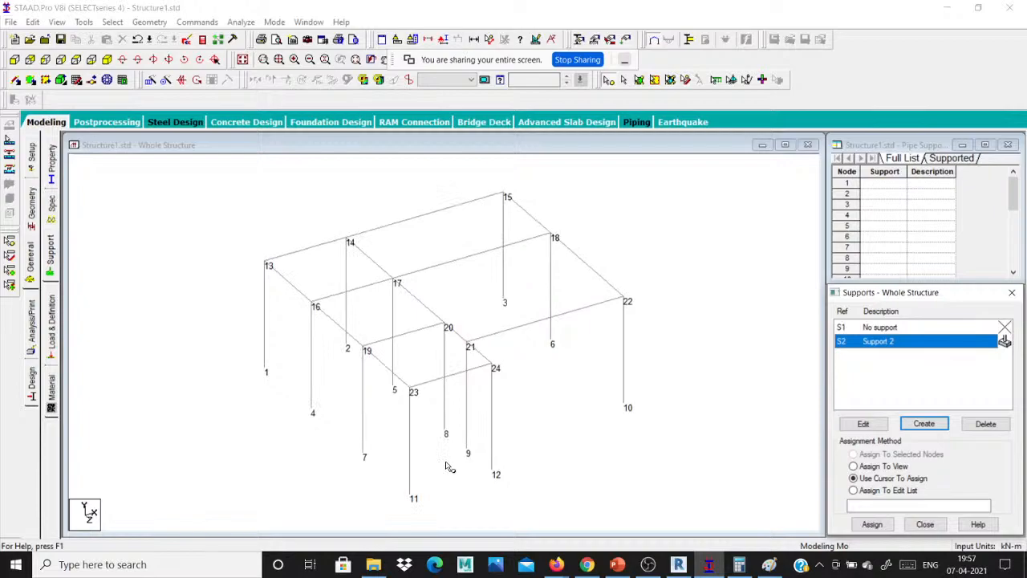
left_click(26, 61)
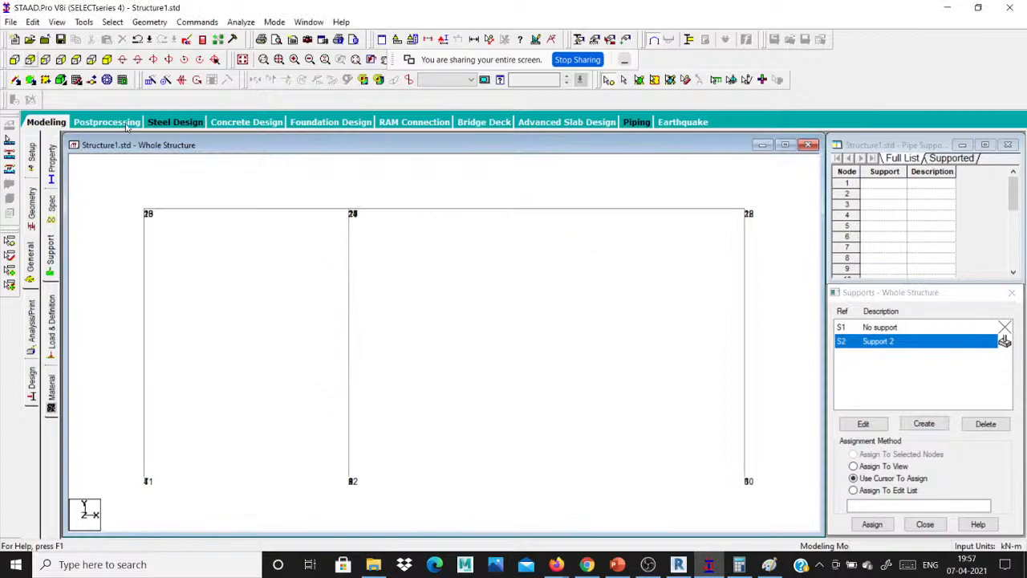
scroll(446, 436, "down", 1)
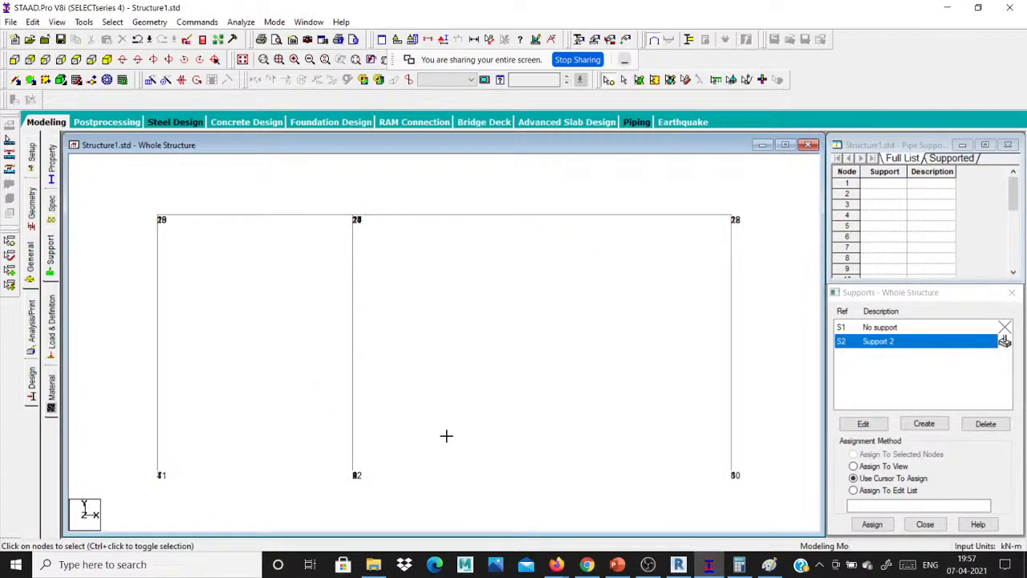
left_click_drag(113, 441, 775, 505)
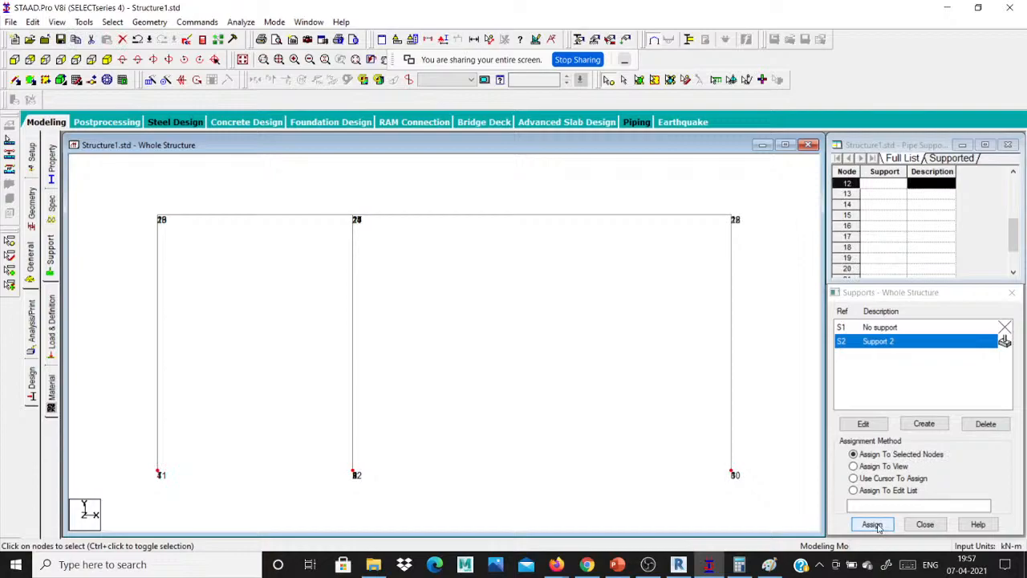
left_click(873, 524)
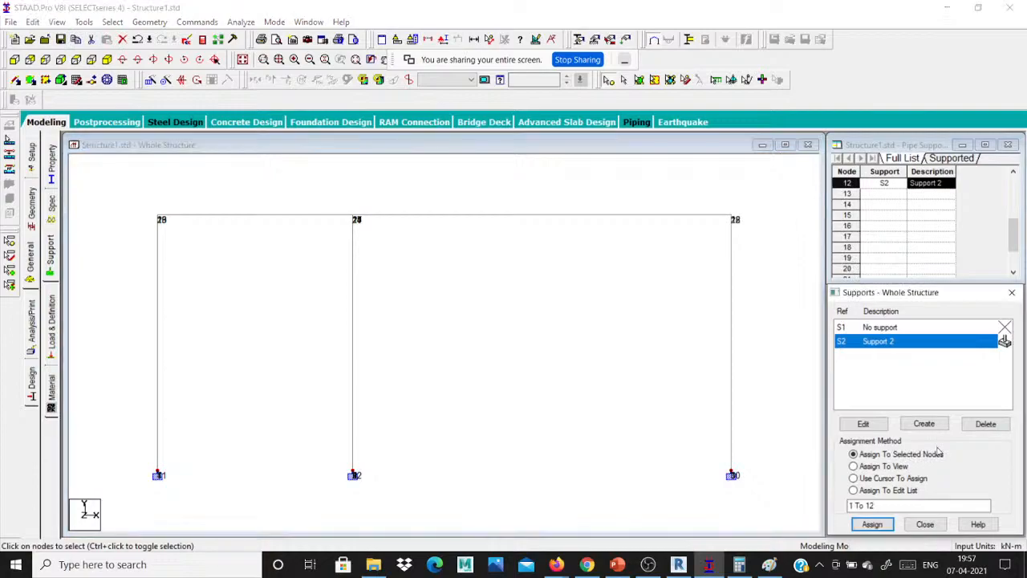
left_click(106, 61)
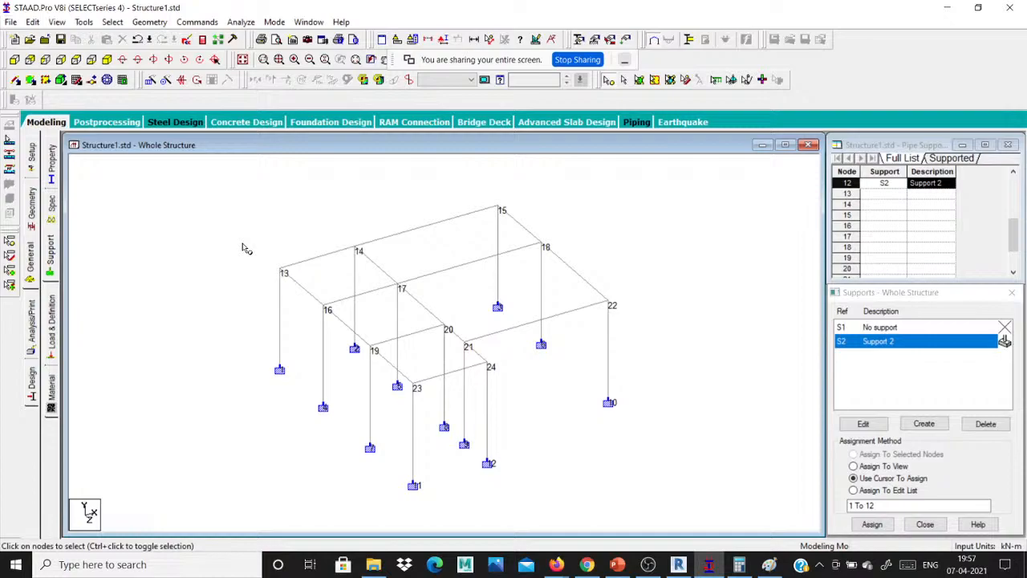
scroll(650, 379, "up", 2)
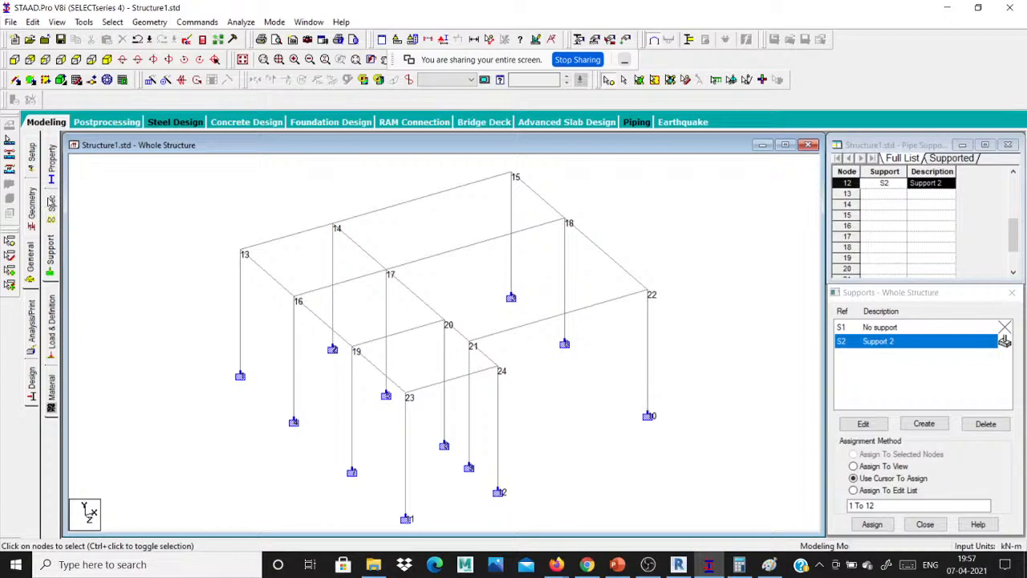
- Create four primary load cases, numbers 1 to 3 with loading type Dead and number 4 with loading type Live
left_click(53, 317)
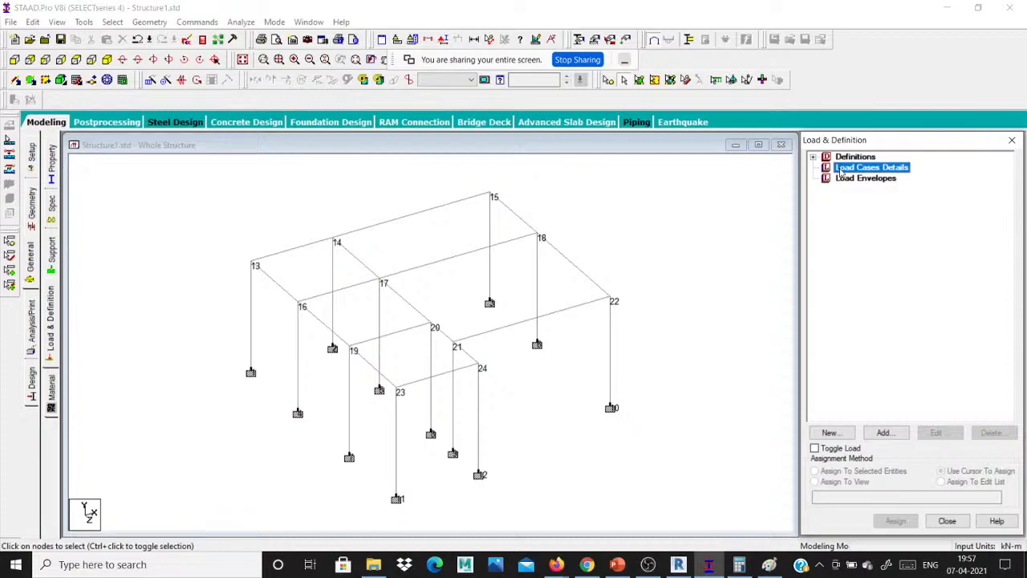
left_click(883, 433)
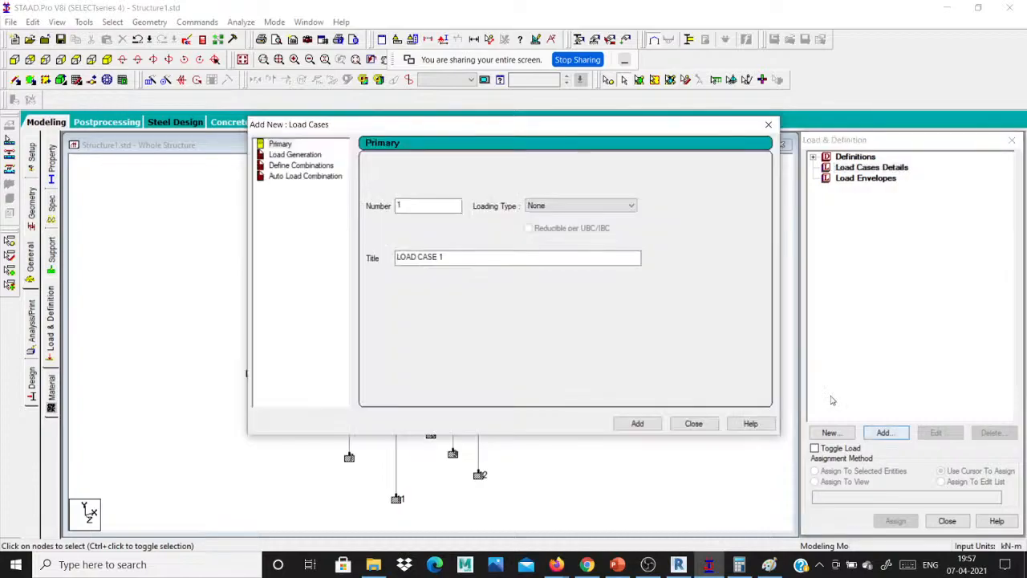
left_click(581, 206)
left_click(554, 218)
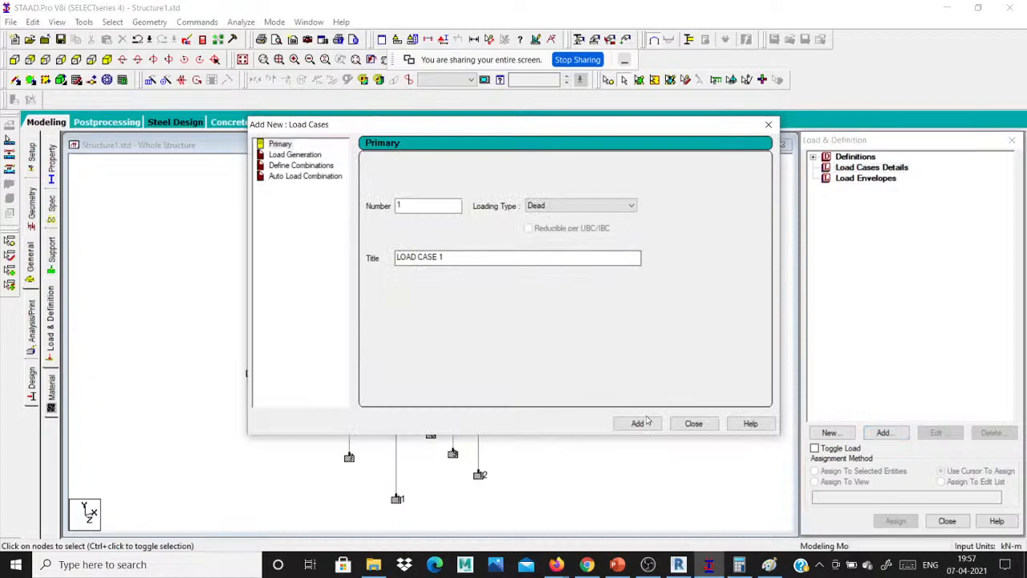
left_click(637, 423)
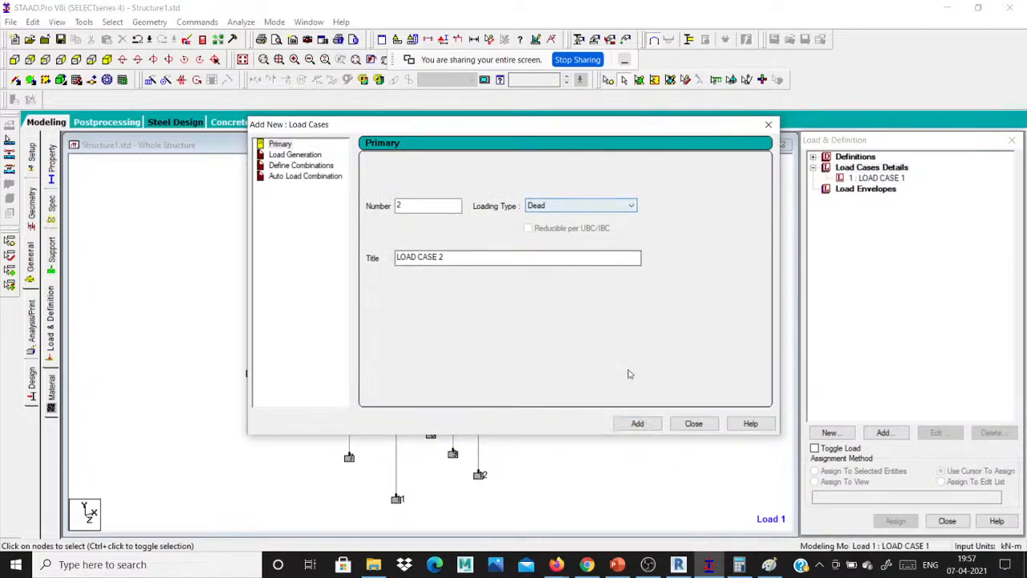
left_click(637, 423)
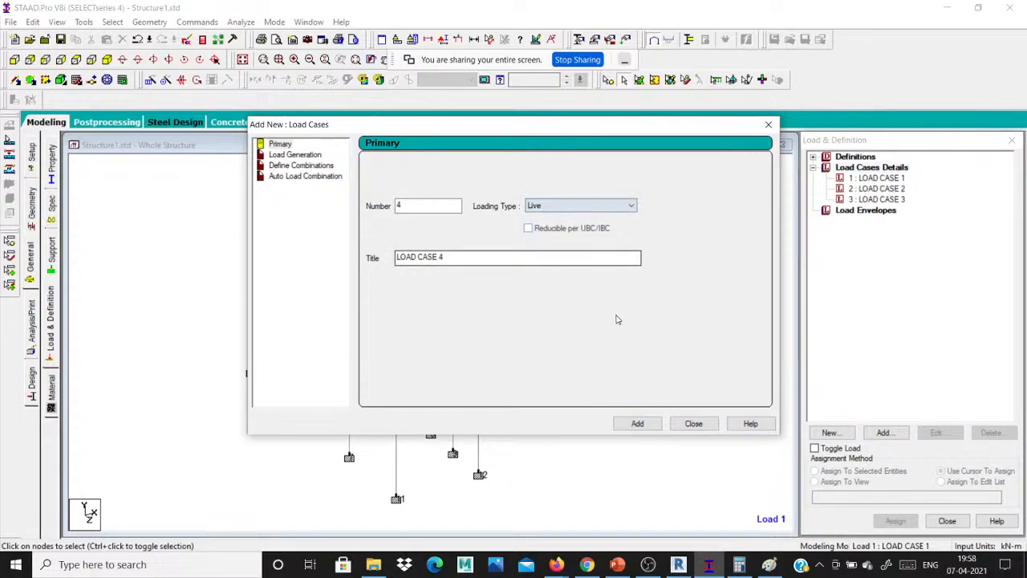
left_click(637, 423)
left_click(694, 424)
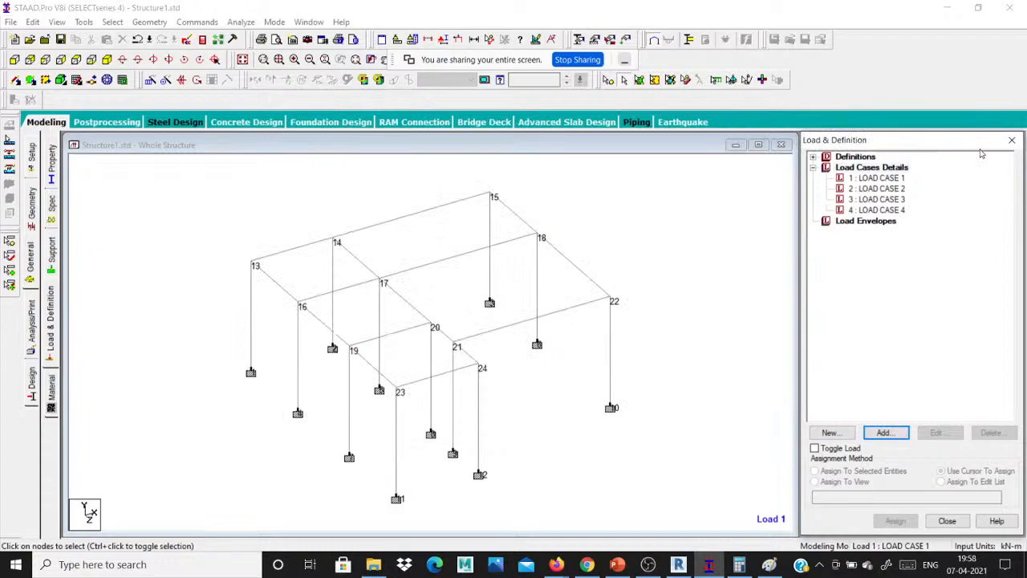
- Change the title of load case 1 to Self
left_click(896, 179)
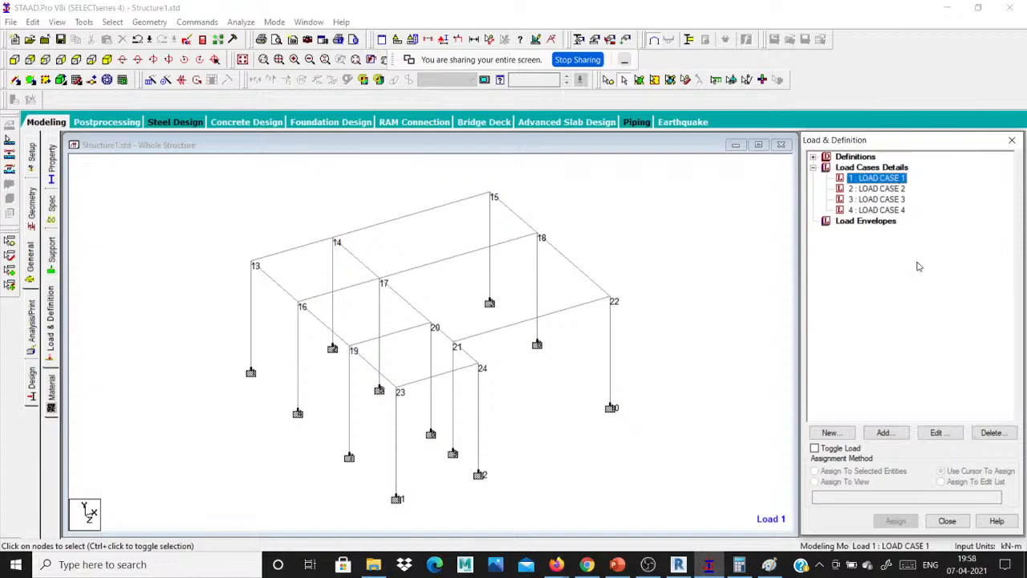
left_click(938, 434)
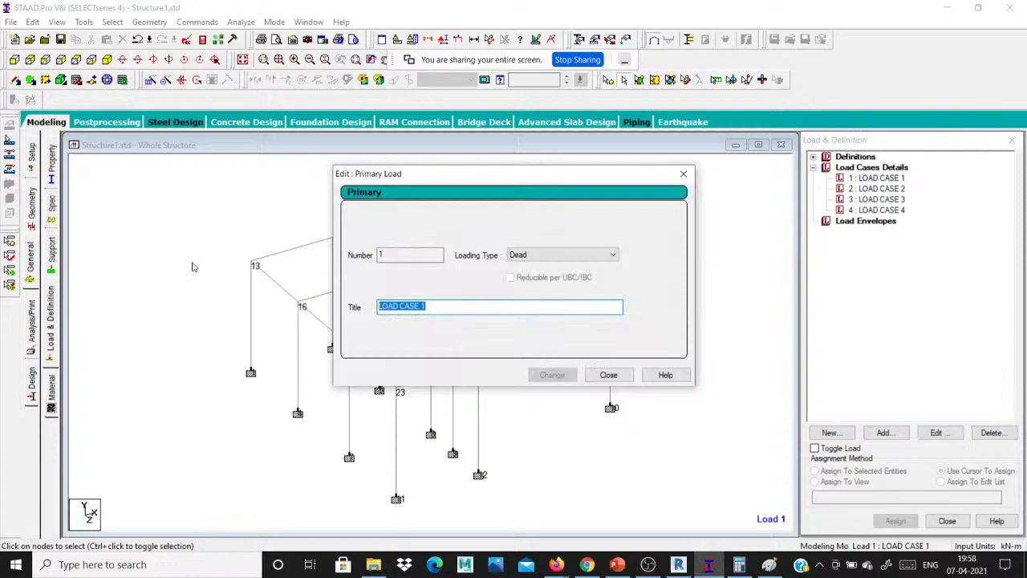
type("Se")
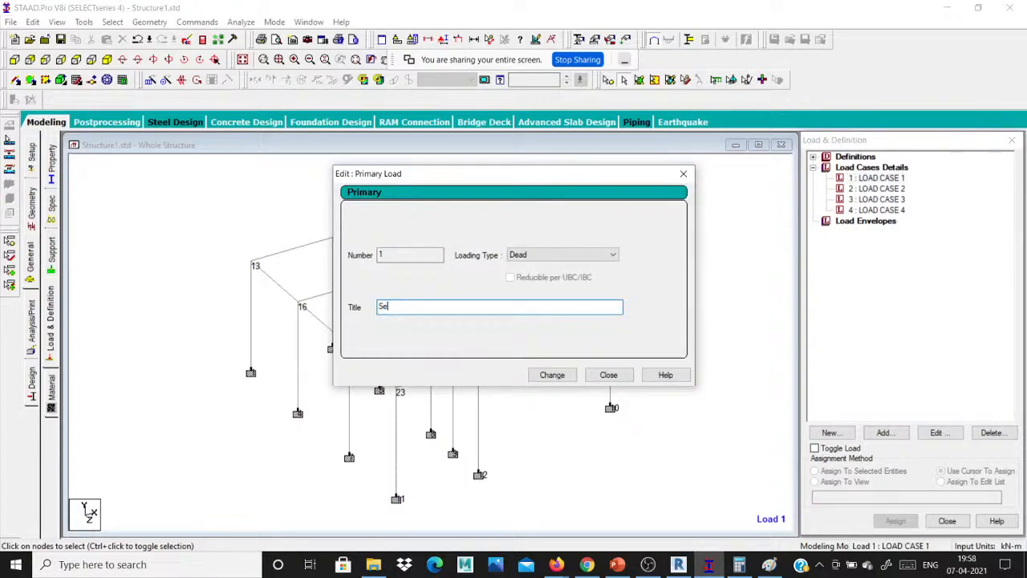
type("lf")
left_click(552, 375)
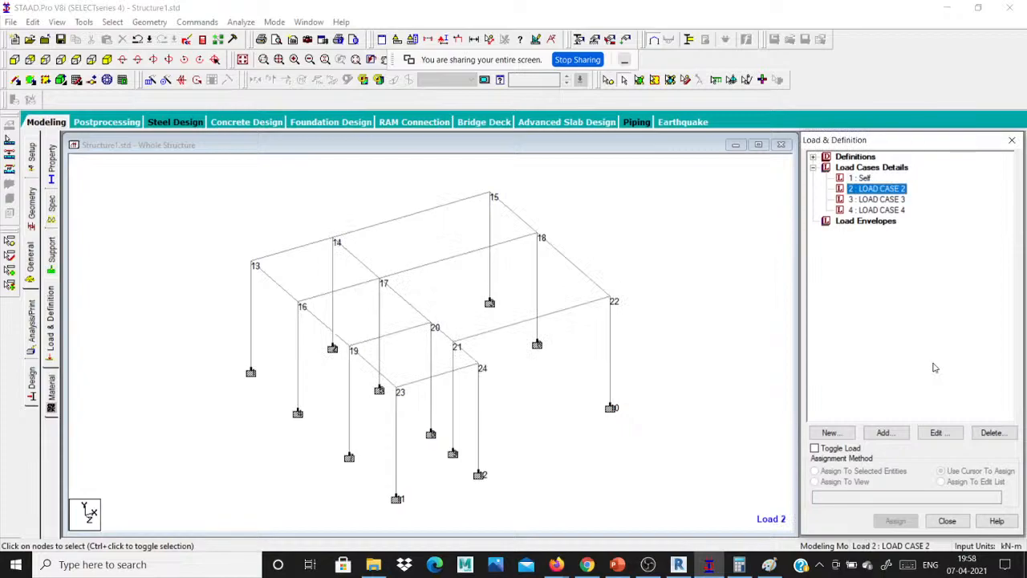
- Change the title of load case 2 to Brick load
left_click(940, 433)
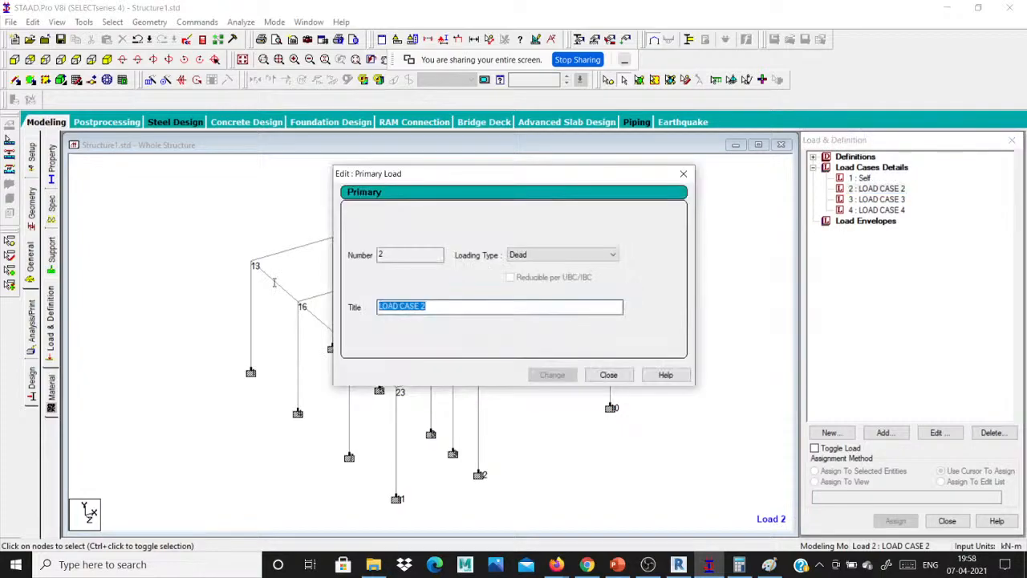
type("Br")
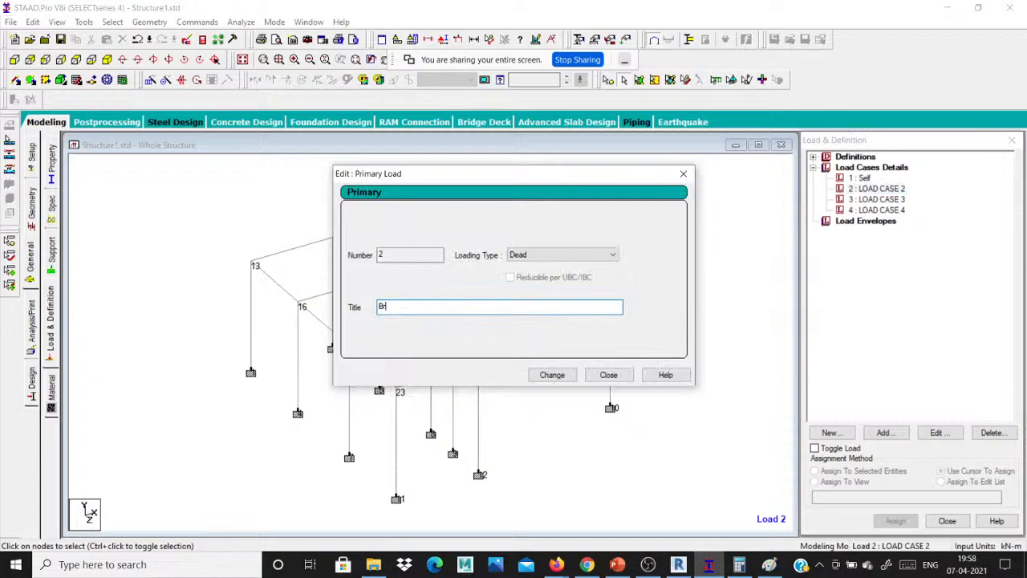
type("ick load")
key("Return")
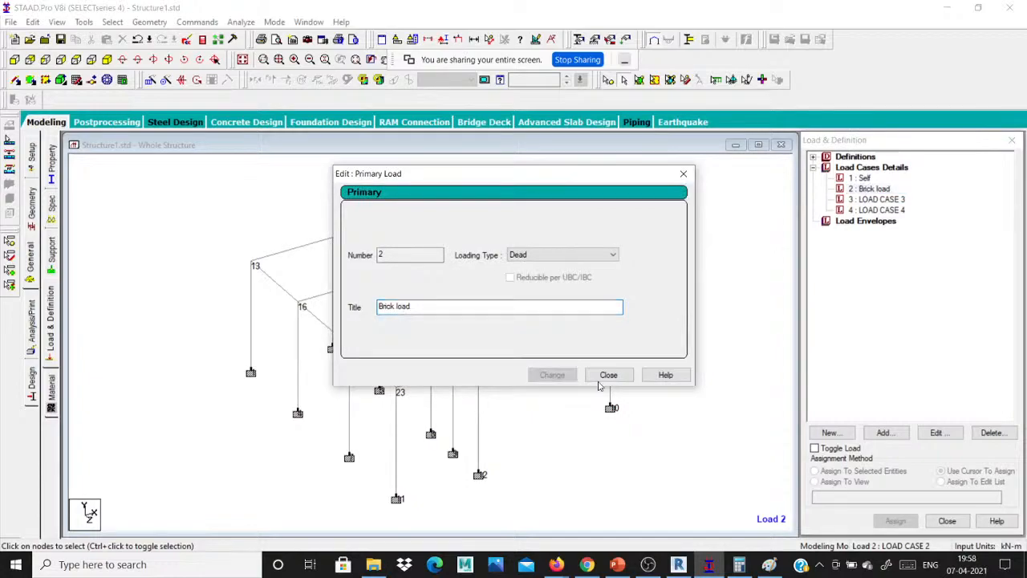
left_click(607, 375)
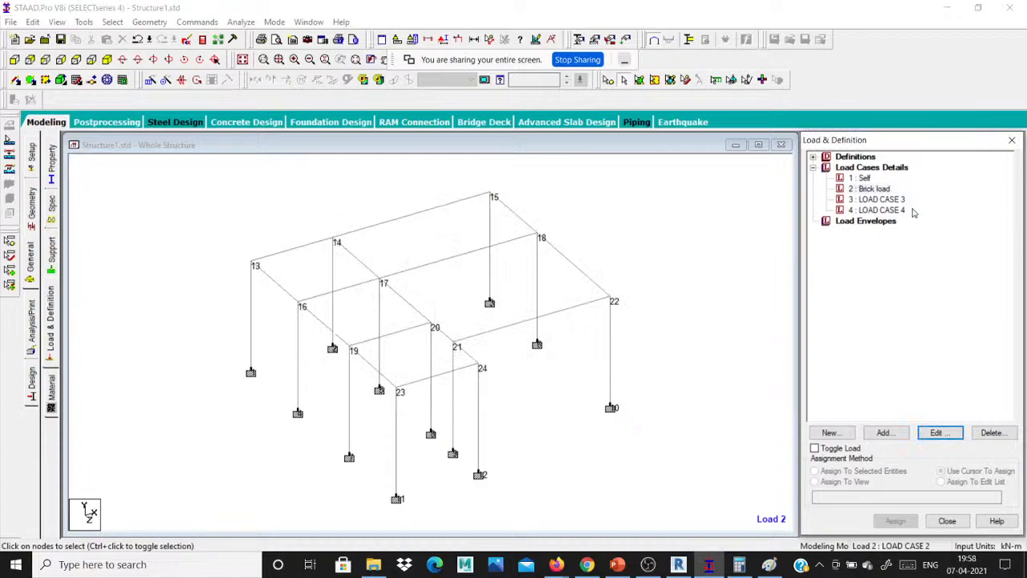
- Change the title of load case 3 to slab dead load
double_click(879, 199)
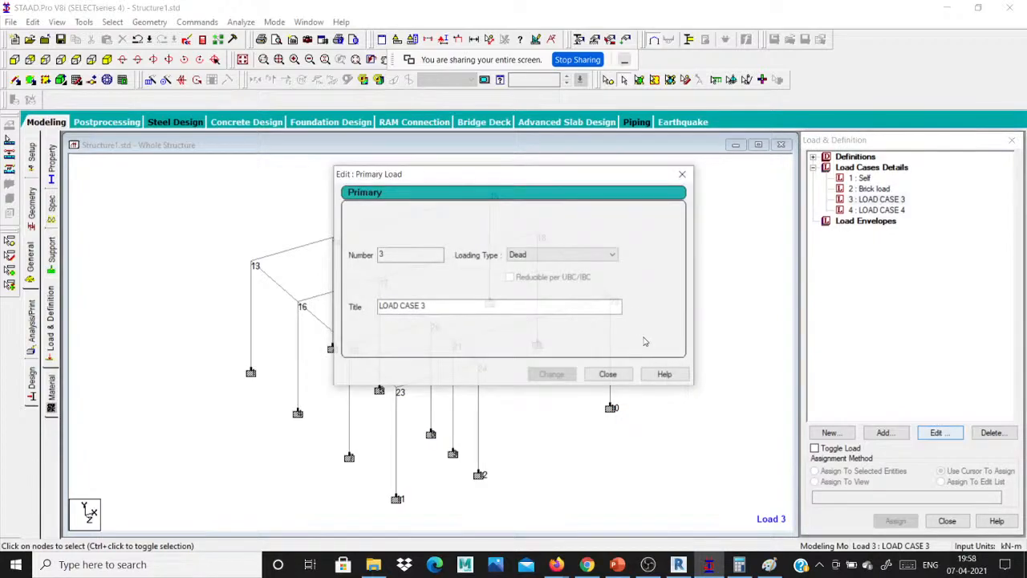
key("BackSpace")
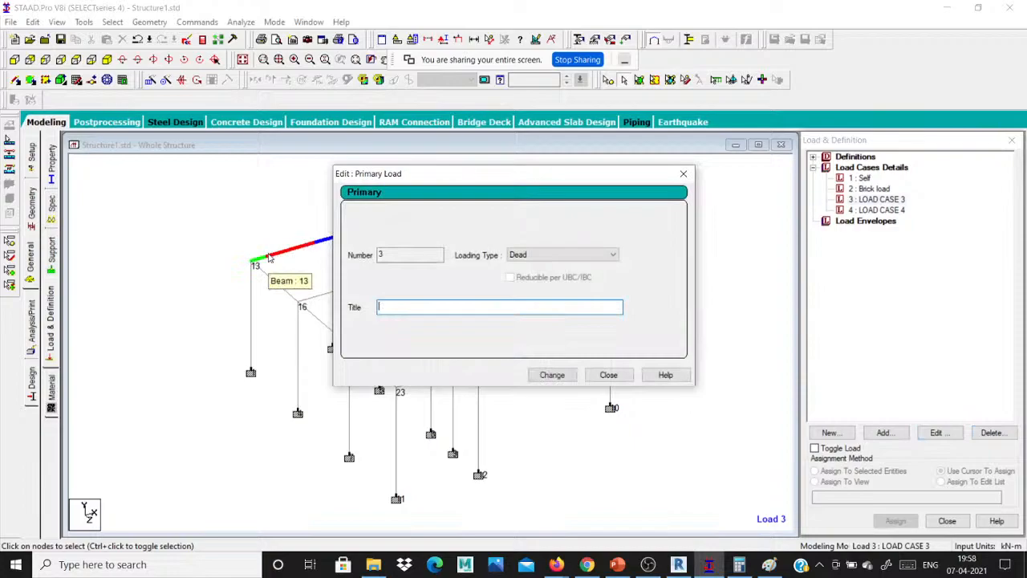
type("slab bead")
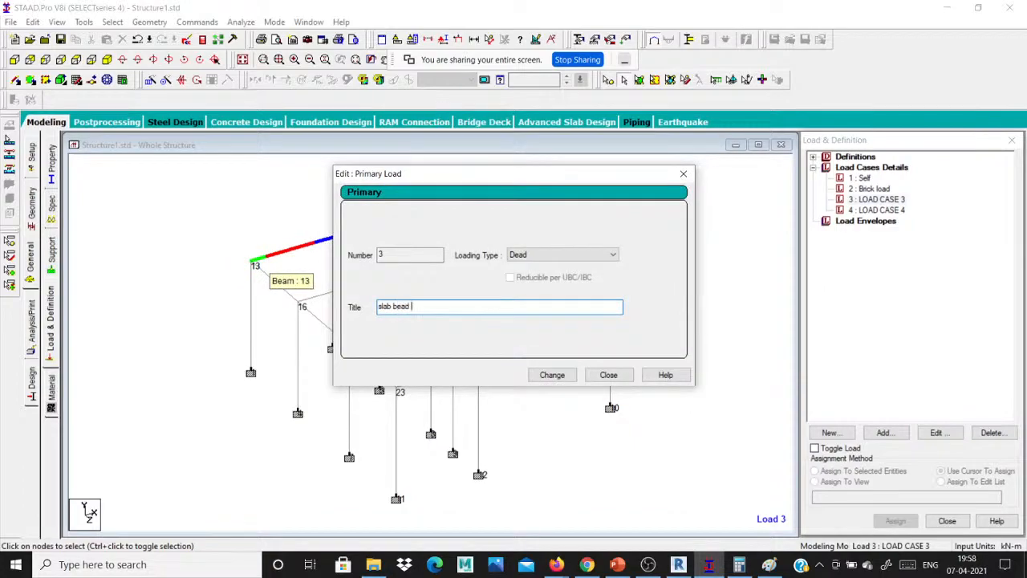
key("BackSpace")
key("BackSpace")
key("BackSpace")
key("BackSpace")
key("BackSpace")
type("dead load")
left_click(553, 375)
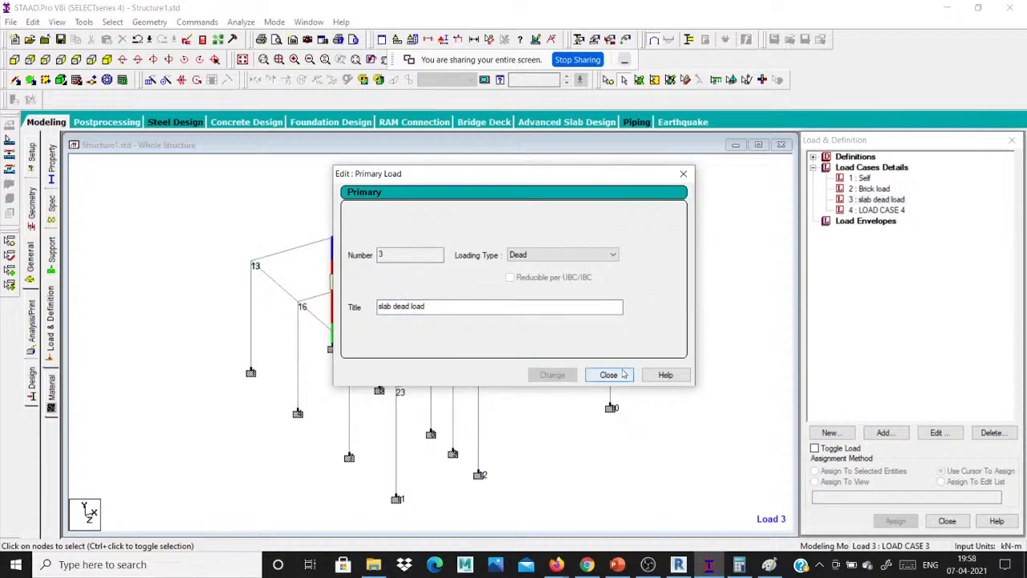
left_click(625, 375)
- Change the title of load case 4 to slab live load
left_click(882, 209)
left_click(936, 432)
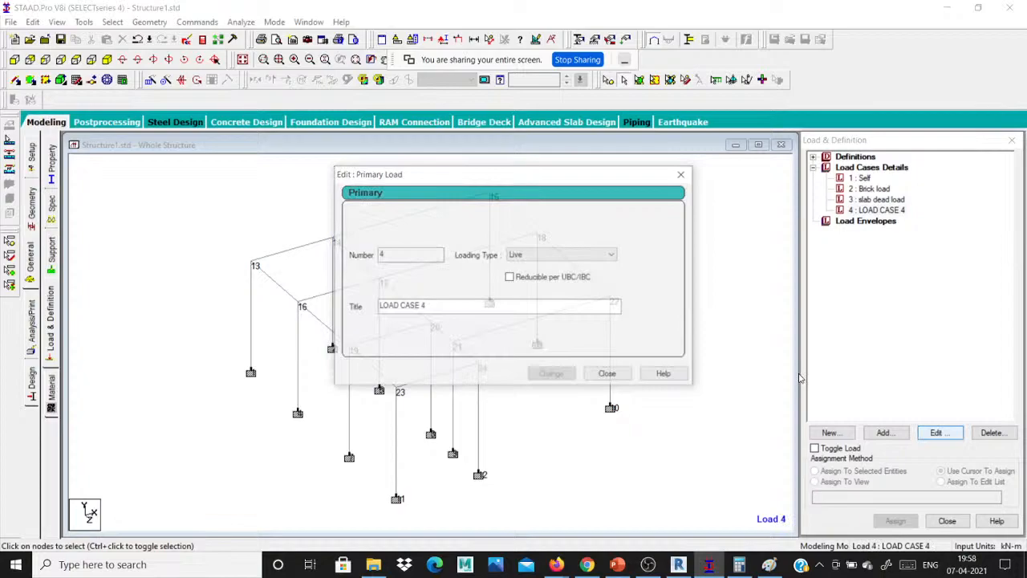
key("BackSpace")
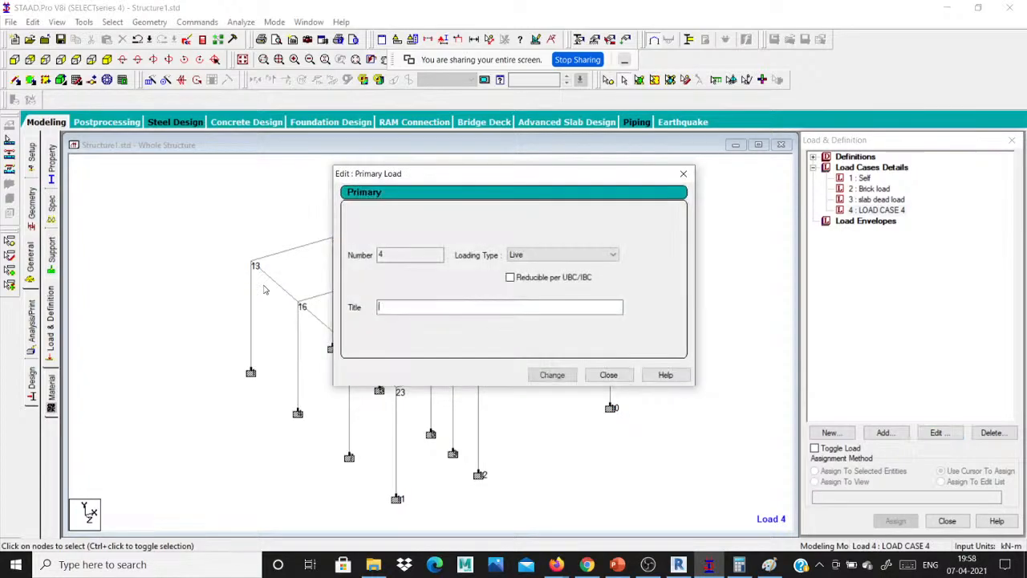
type("slab live load")
left_click(551, 374)
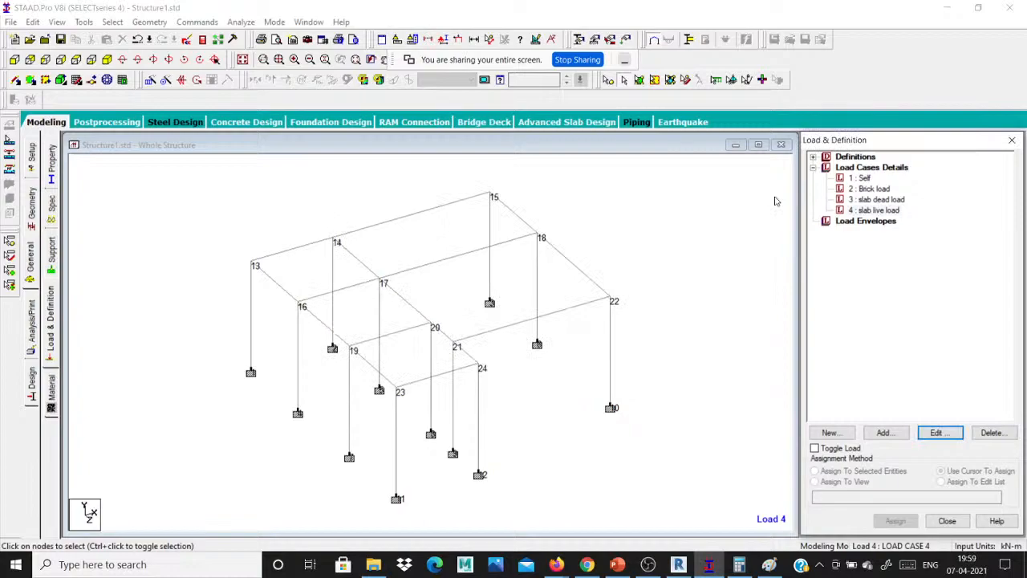
- Add a selfweight load in the Y direction with factor -1 to the Self load case and assign it to the whole view
left_click(861, 178)
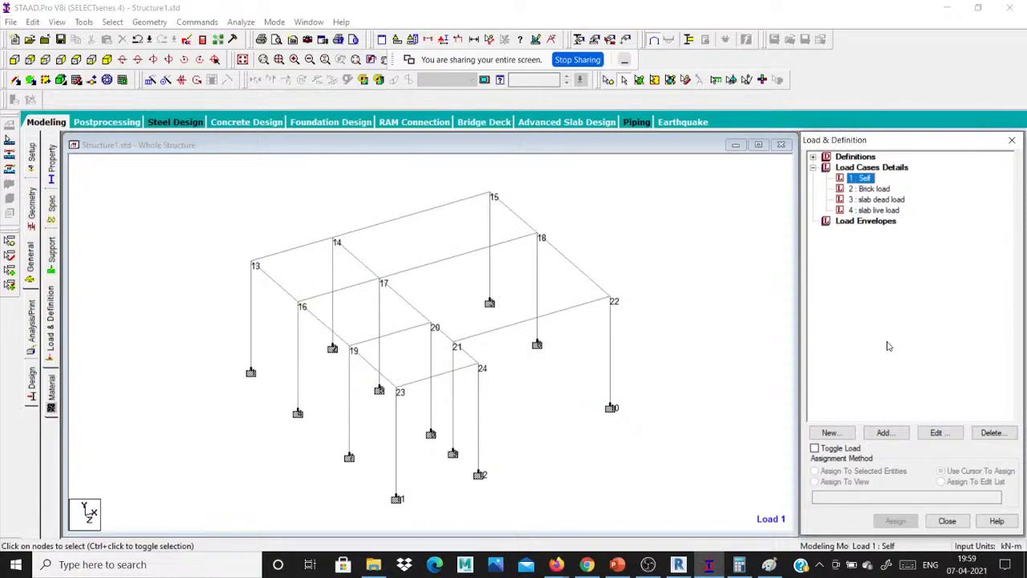
left_click(884, 432)
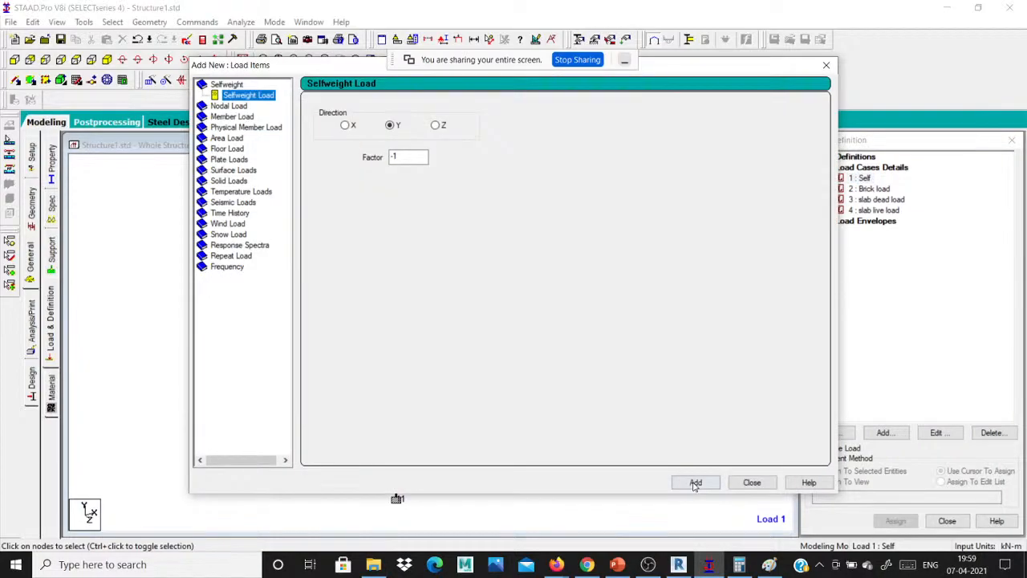
left_click(695, 483)
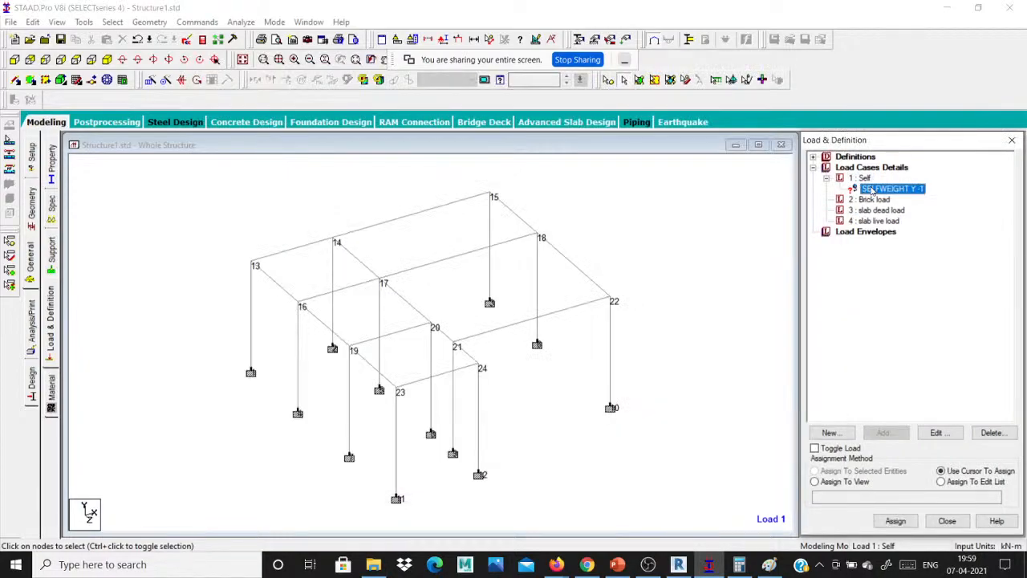
left_click(841, 482)
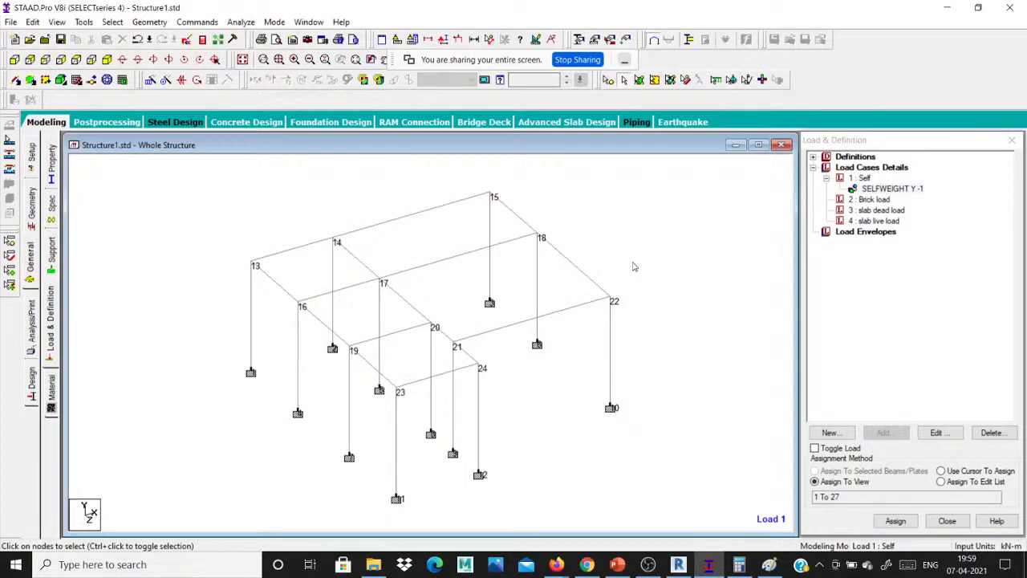
scroll(633, 266, "up", 1)
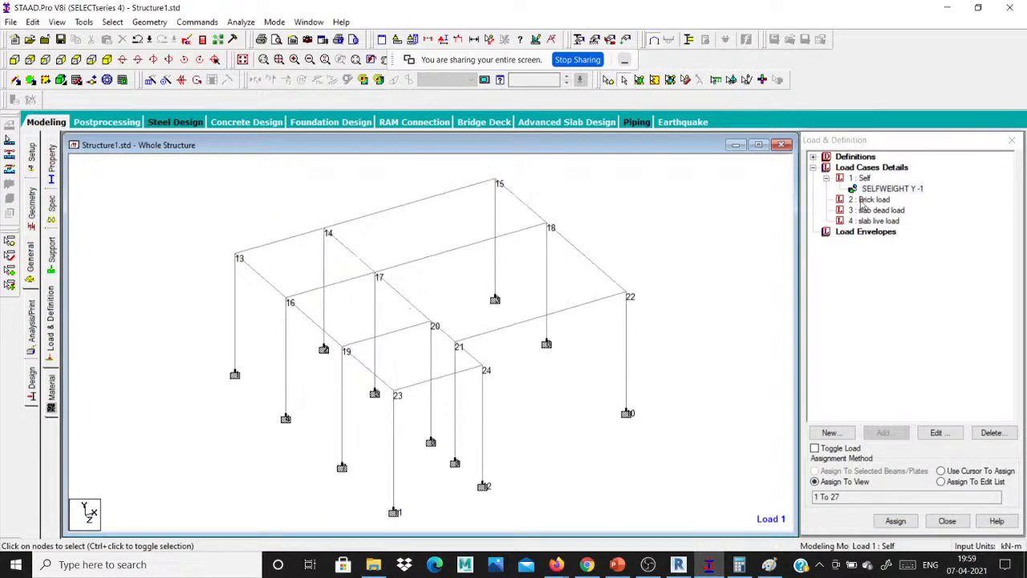
- Add a uniform member force of -15 kN/m in the GY direction to the Brick load case
left_click(862, 200)
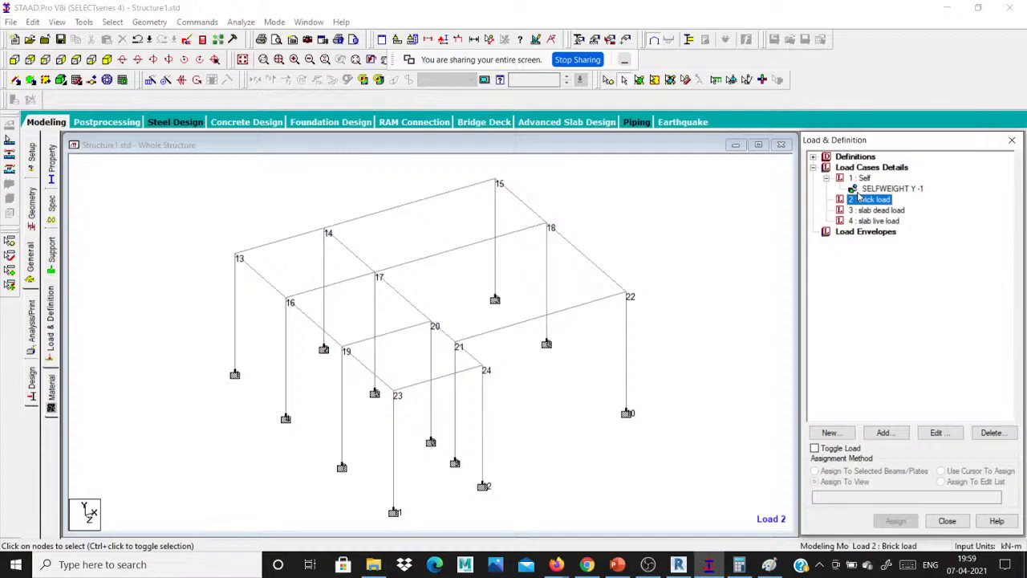
left_click(888, 437)
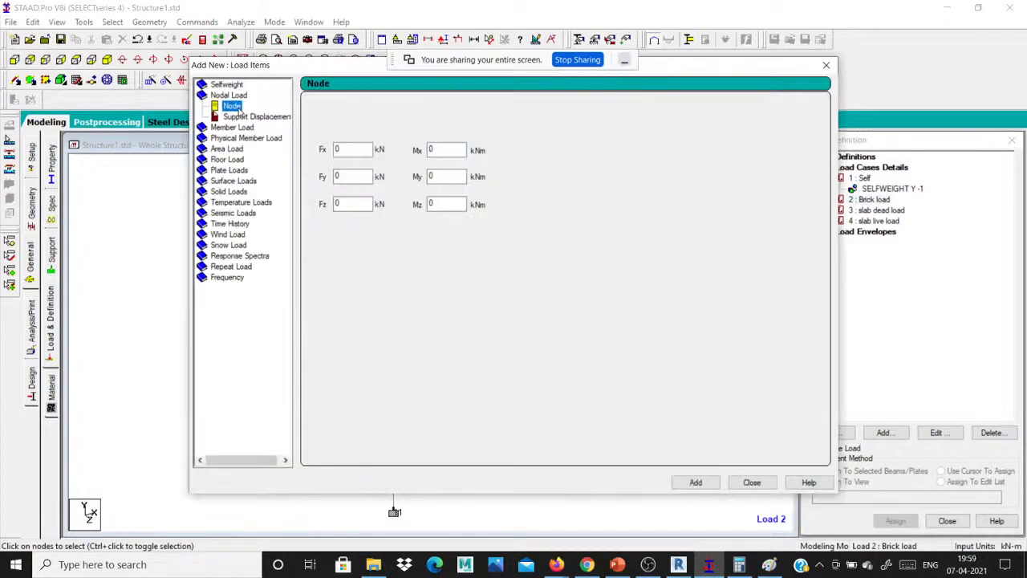
left_click(231, 127)
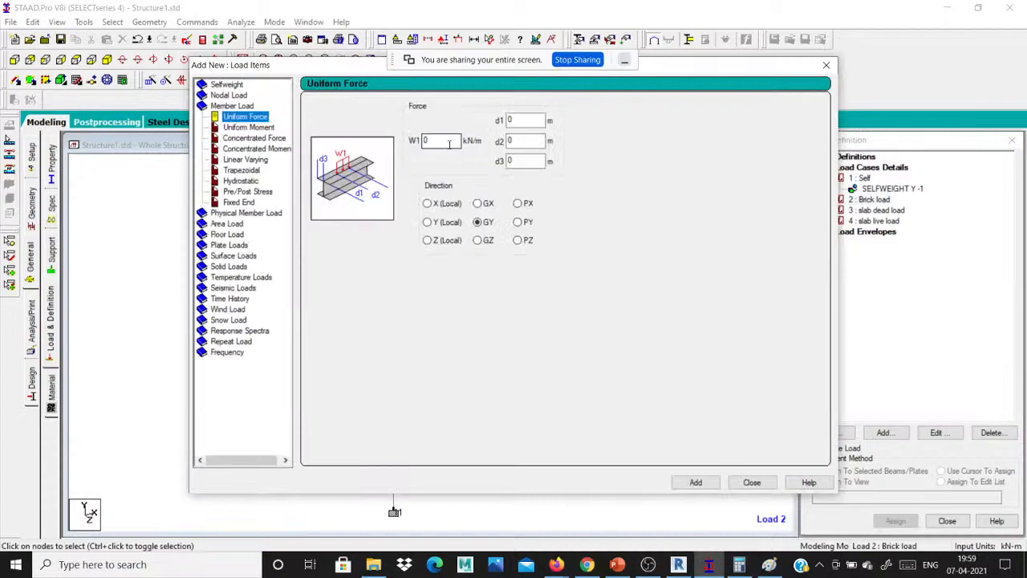
left_click(450, 141)
key("BackSpace")
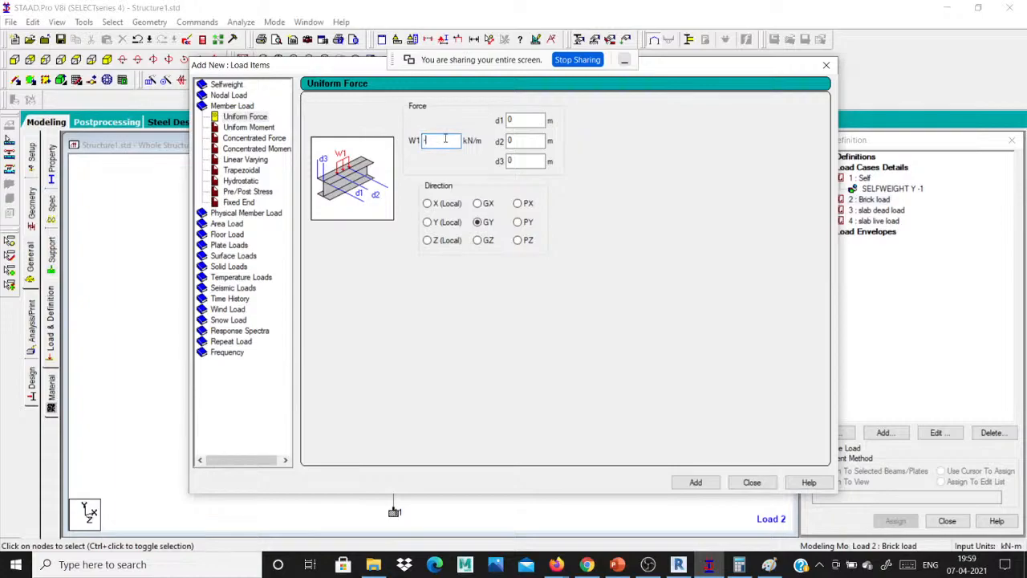
type("-15")
left_click(694, 482)
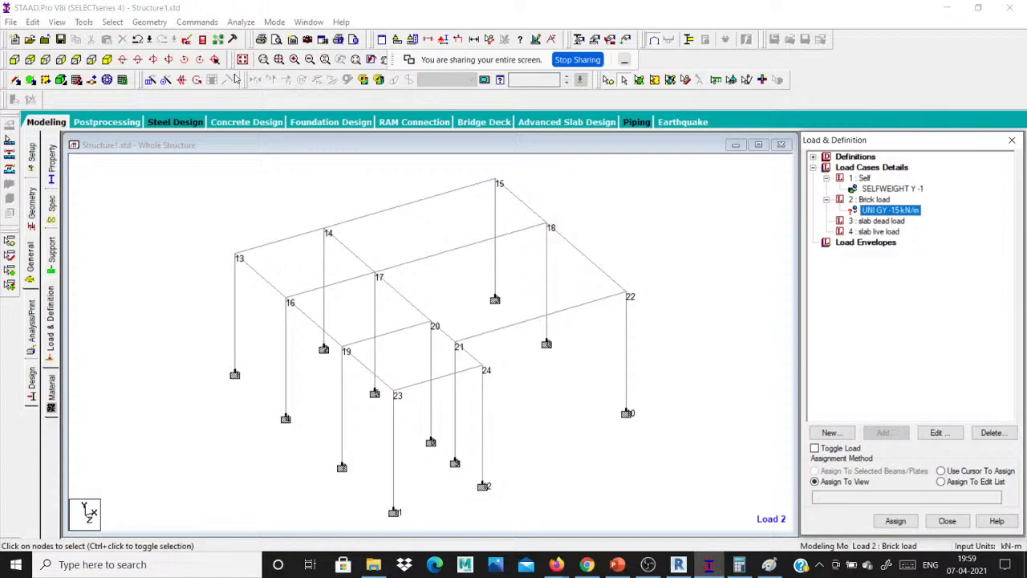
- Select all beams parallel to X and Z and assign the -15 kN/m uniform load to them
left_click(112, 22)
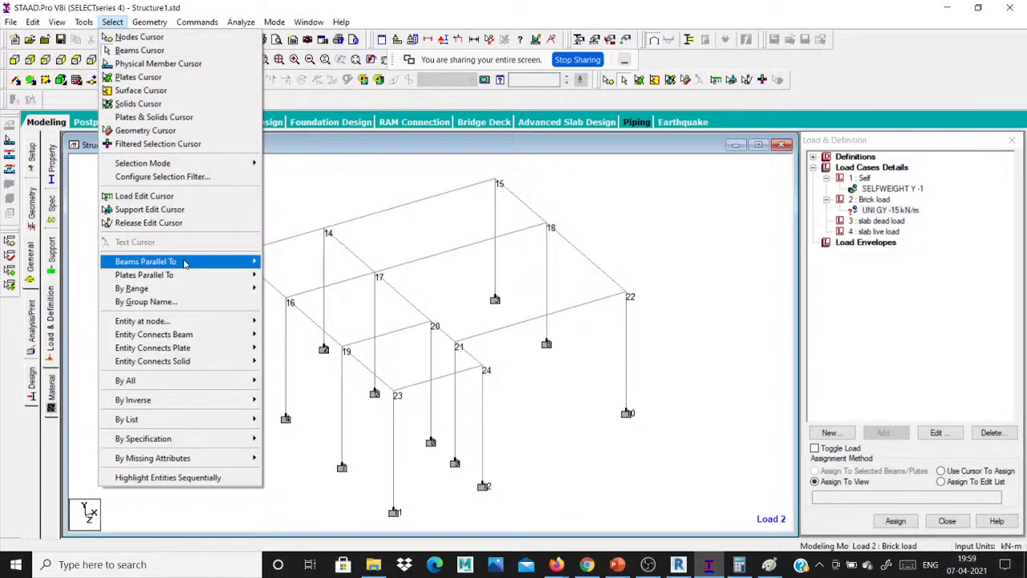
left_click(281, 261)
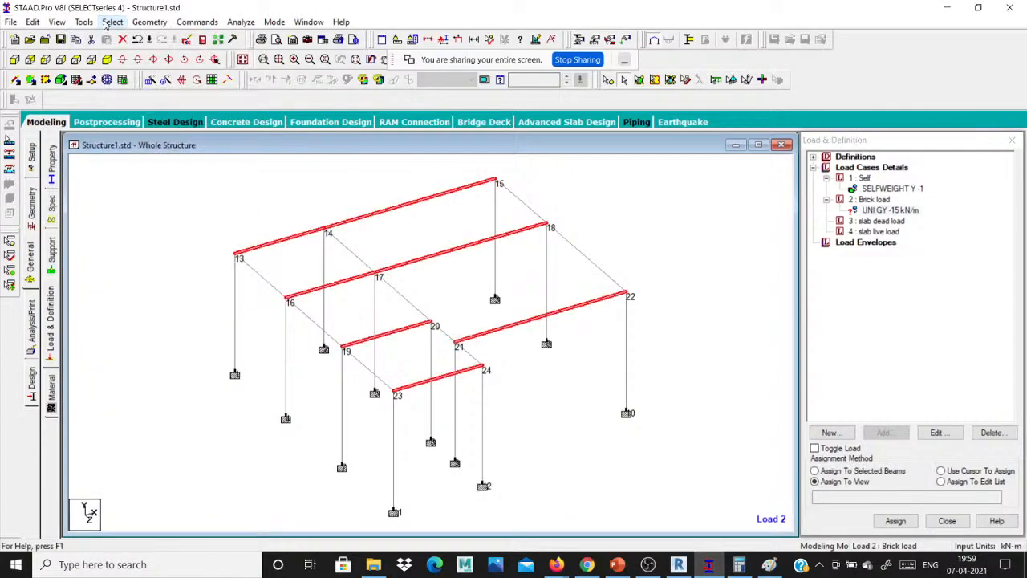
left_click(108, 23)
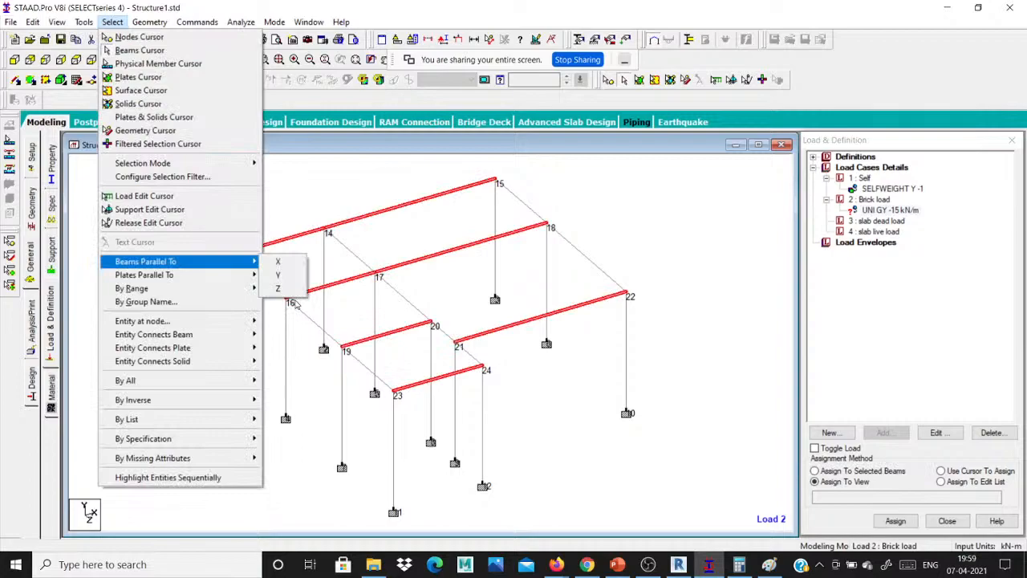
left_click(278, 289)
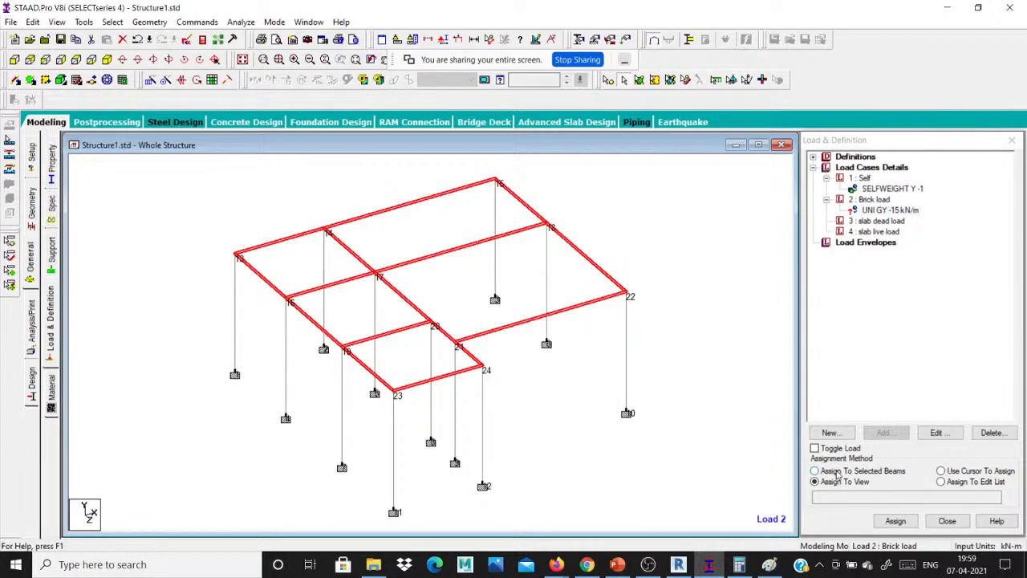
left_click(838, 473)
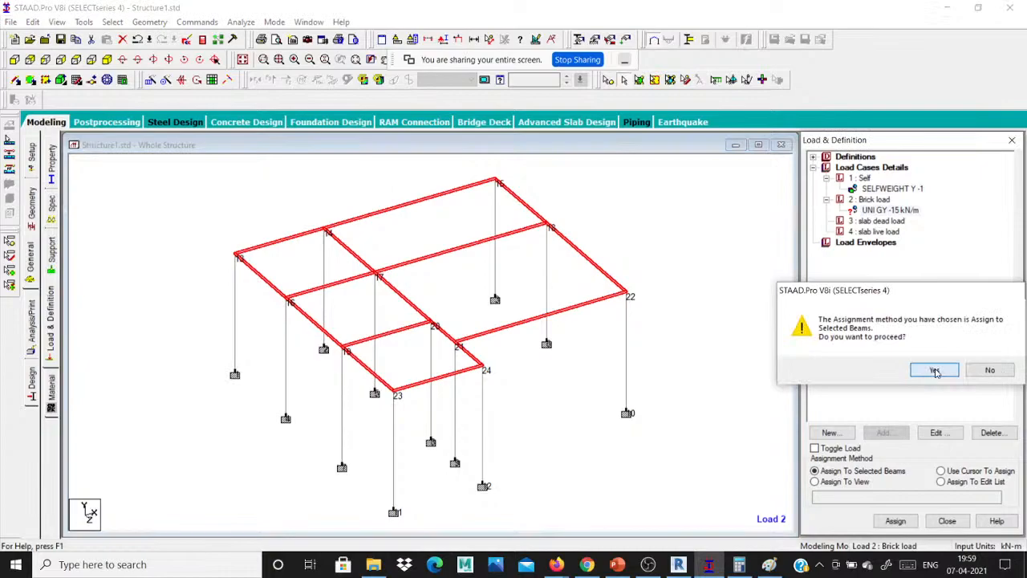
left_click(935, 370)
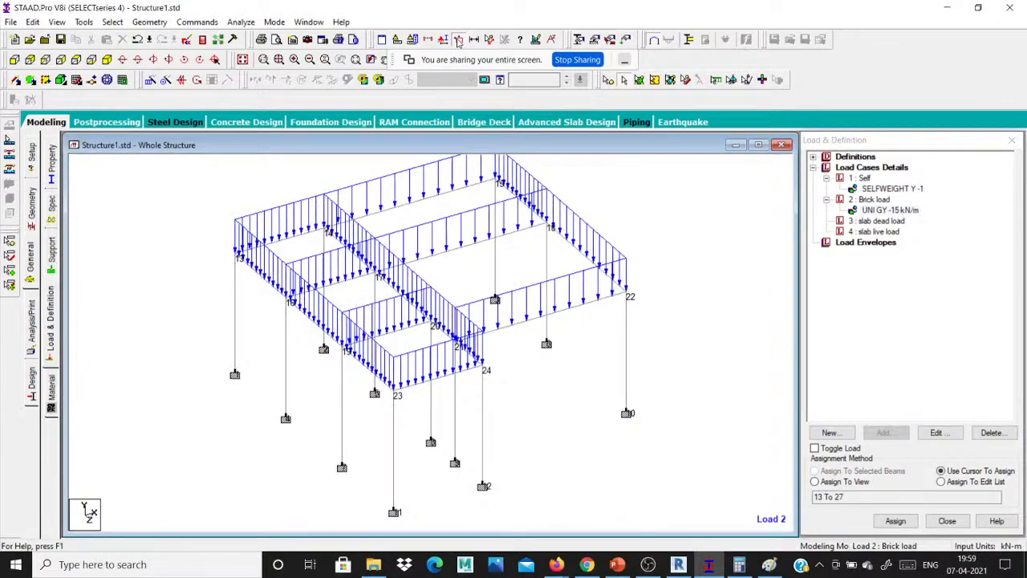
- Make slab dead load the active load case
left_click(857, 222)
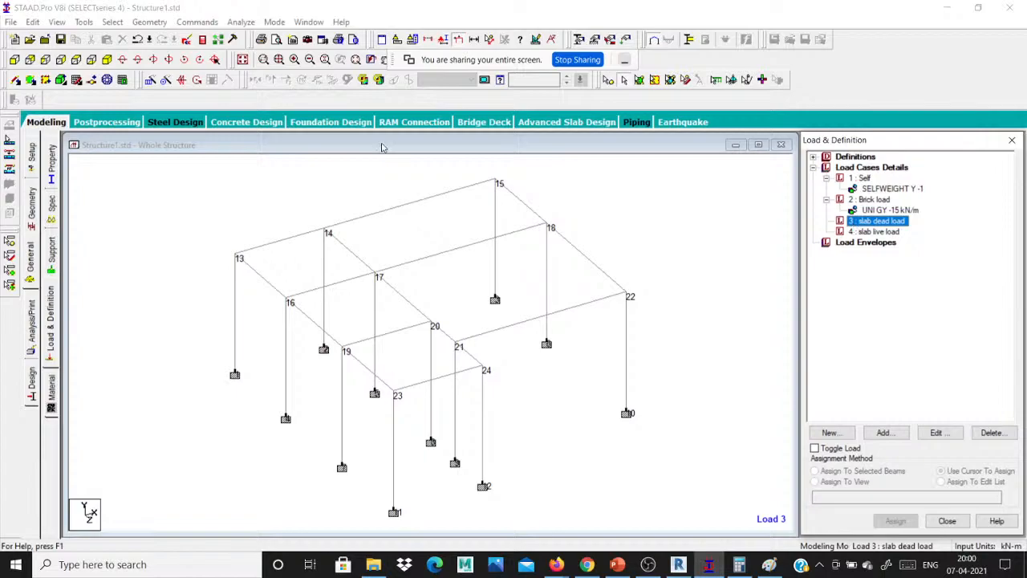
left_click(415, 242)
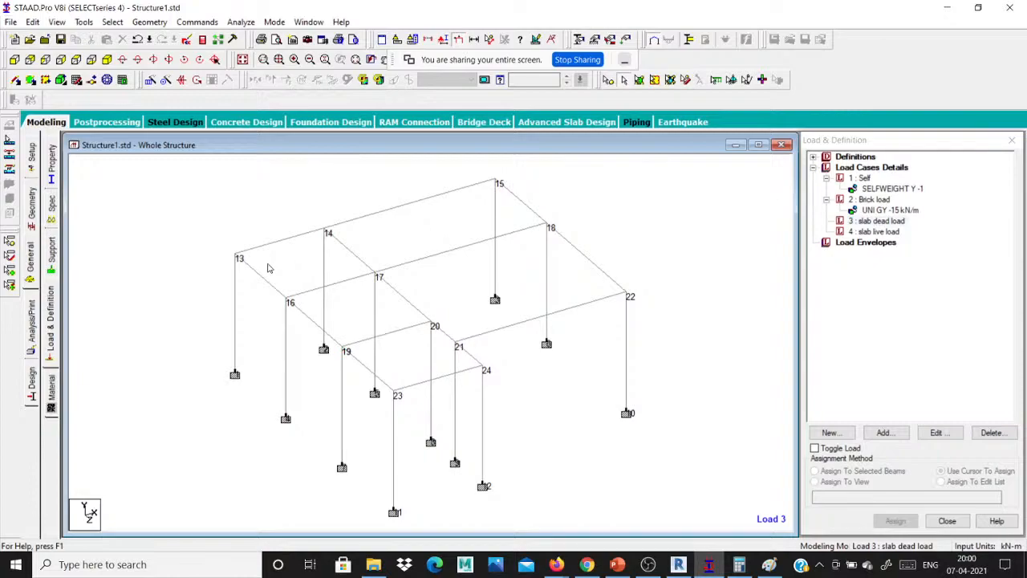
scroll(222, 306, "up", 1)
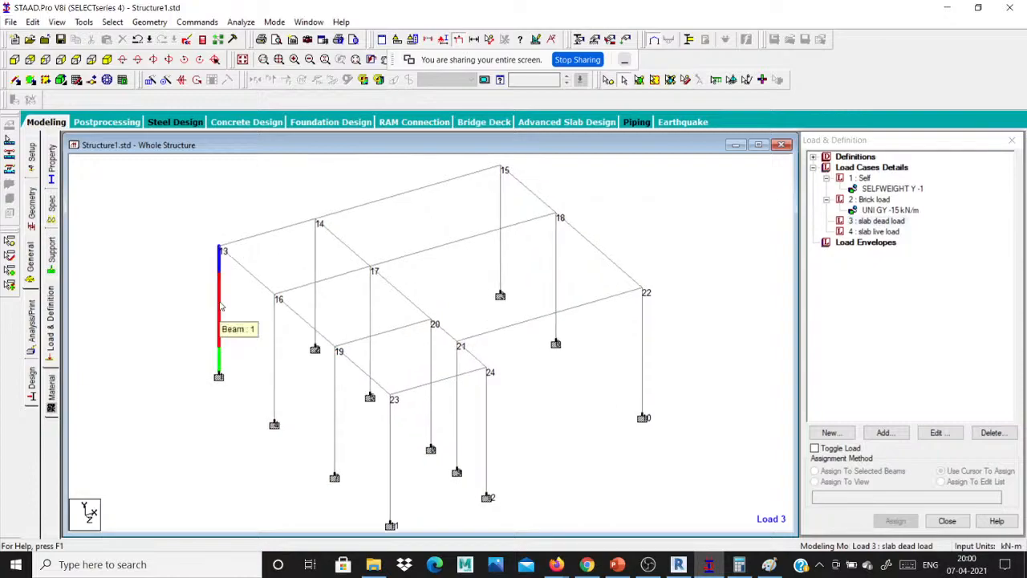
key("ctrl+g")
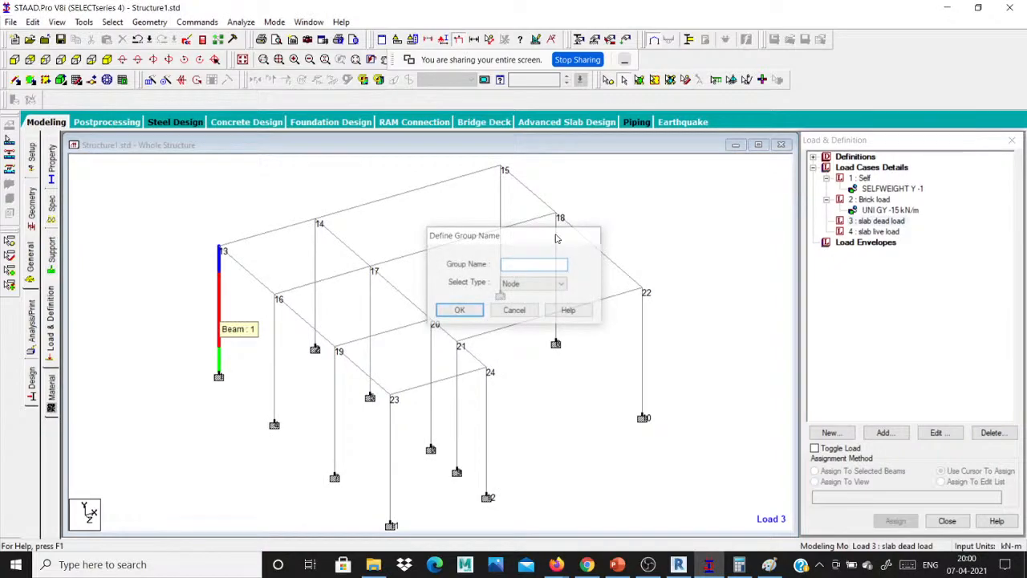
- Select all roof beams bounding the three adjoining panels between nodes 13, 14, 24 and 23, including the cross beams 16-17 and 19-20
left_click(250, 269)
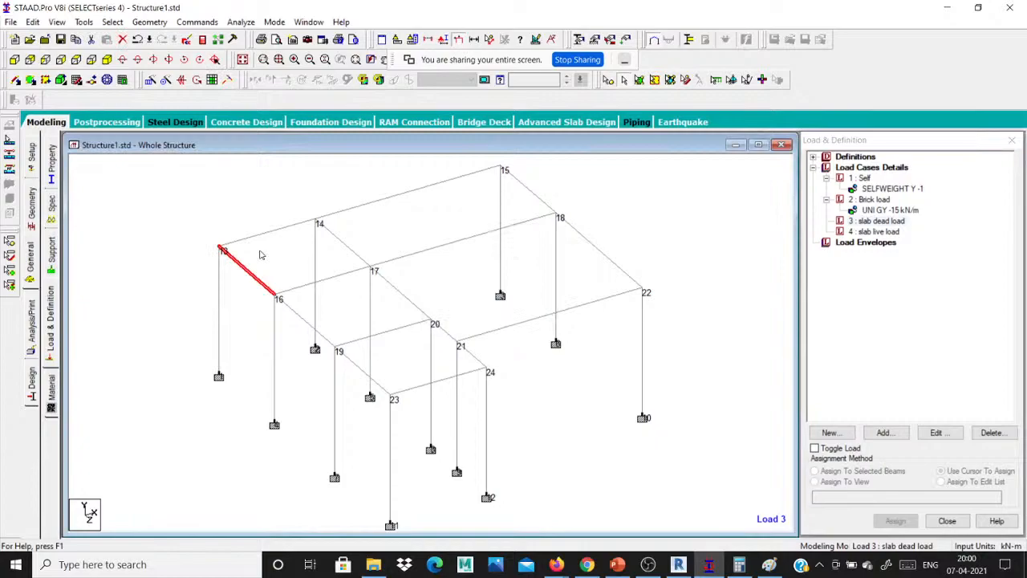
left_click(268, 232, "ctrl")
left_click(342, 242, "ctrl")
left_click(322, 281, "ctrl")
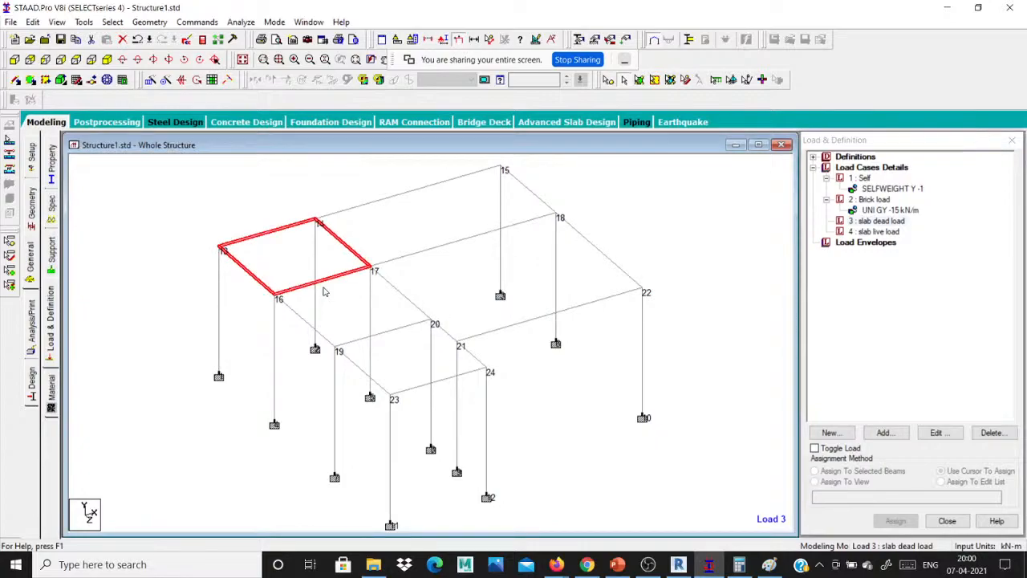
left_click(305, 320, "ctrl")
left_click(383, 333, "ctrl")
left_click(318, 300, "ctrl")
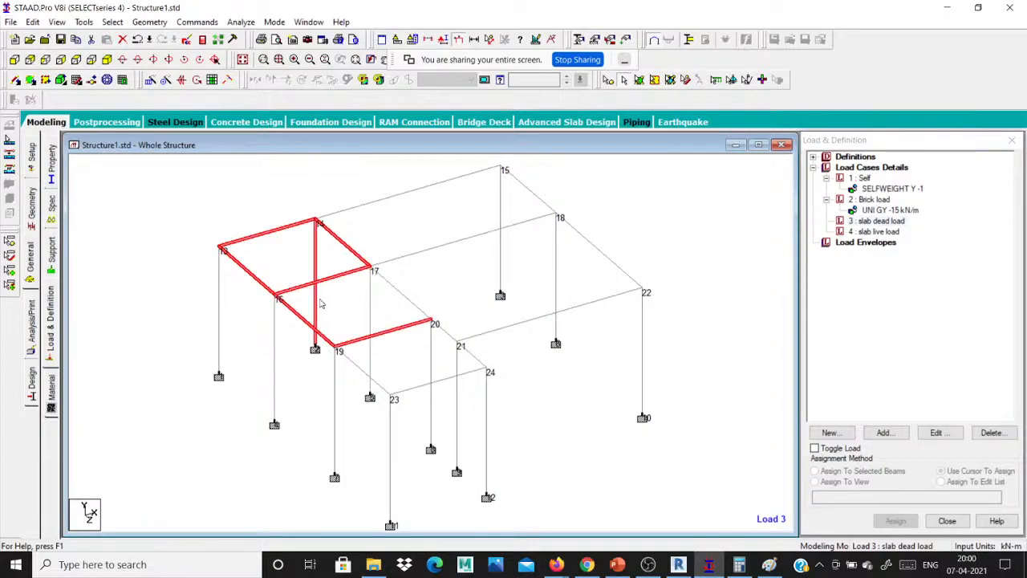
left_click(317, 300, "ctrl")
left_click(400, 293, "ctrl")
left_click(422, 387, "ctrl")
left_click(429, 390, "ctrl")
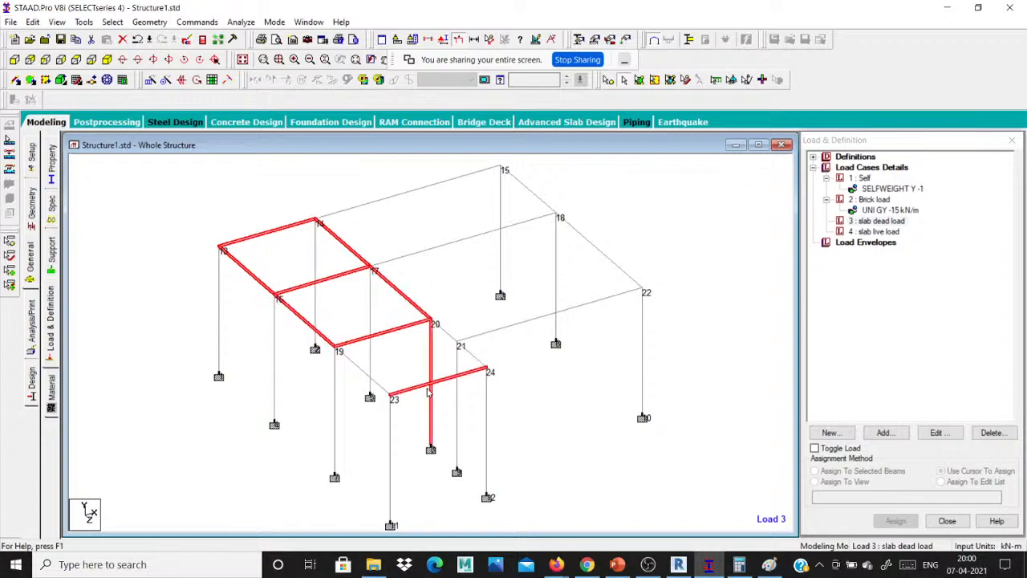
left_click(430, 391, "ctrl")
left_click(364, 373, "ctrl")
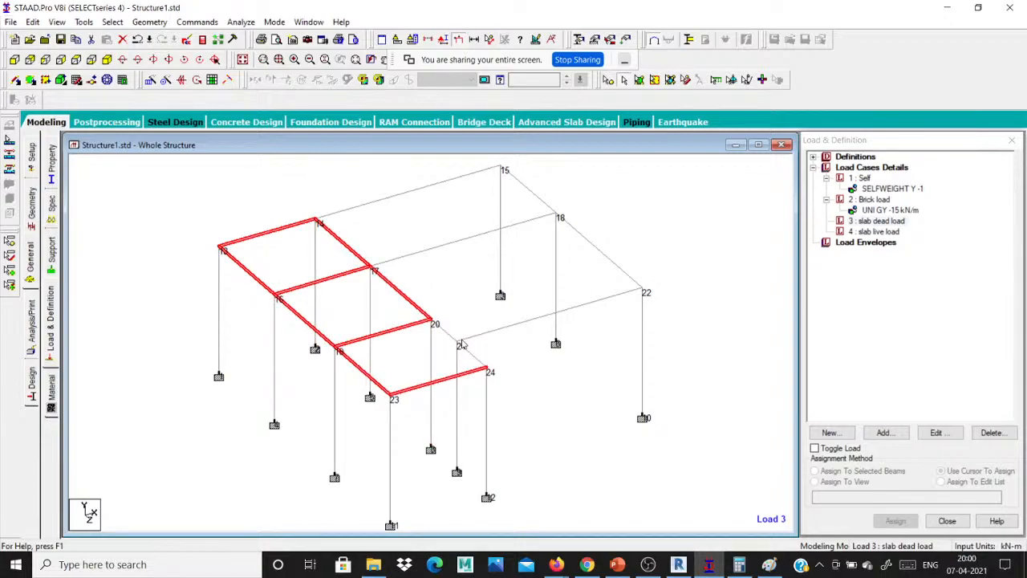
left_click(447, 334, "ctrl")
left_click(473, 358, "ctrl")
- Create a Floor group named SQ and associate it with the selected beams
key("ctrl+g")
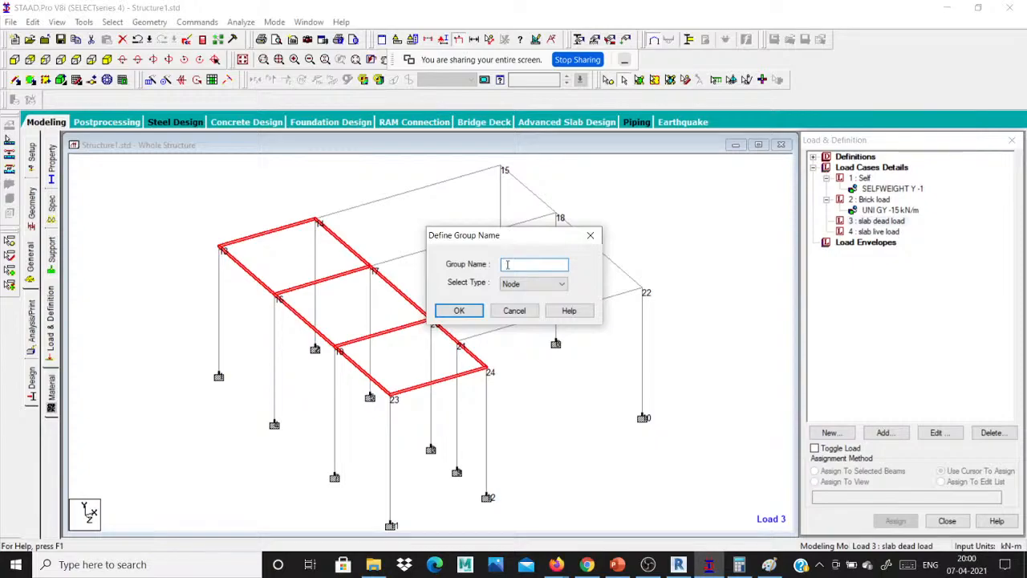
type("SQ")
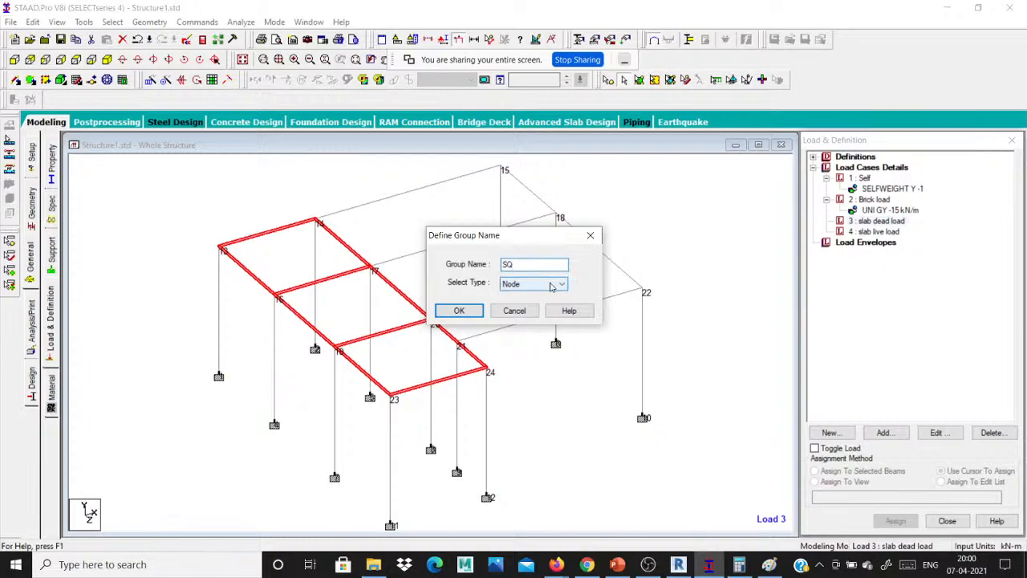
left_click(551, 287)
left_click(541, 323)
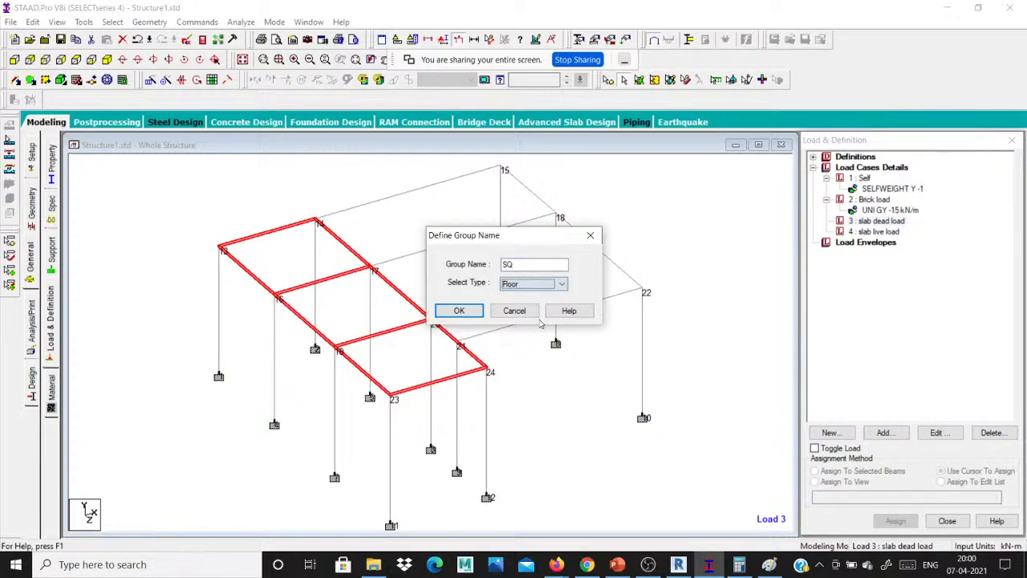
left_click(459, 311)
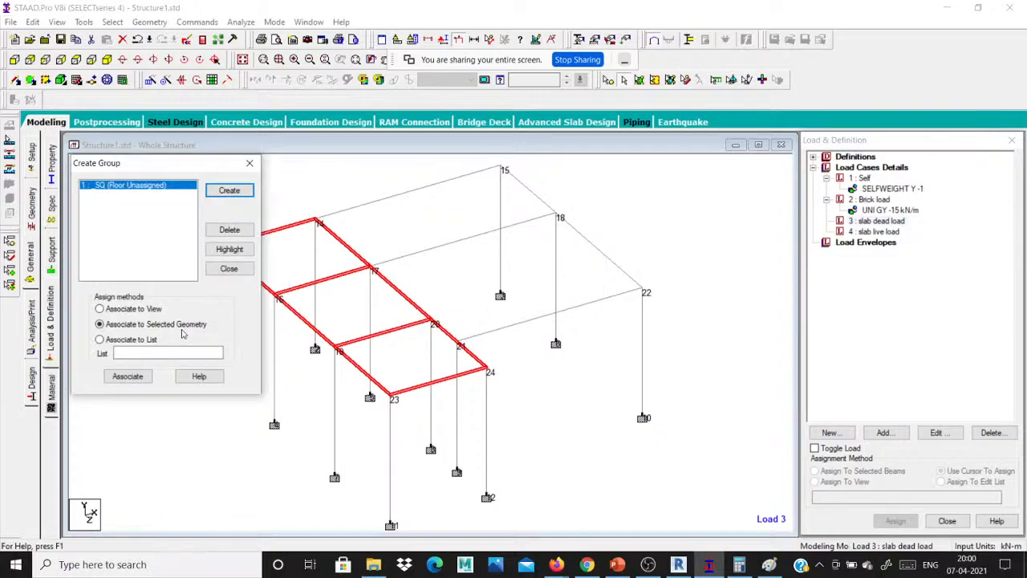
left_click(136, 377)
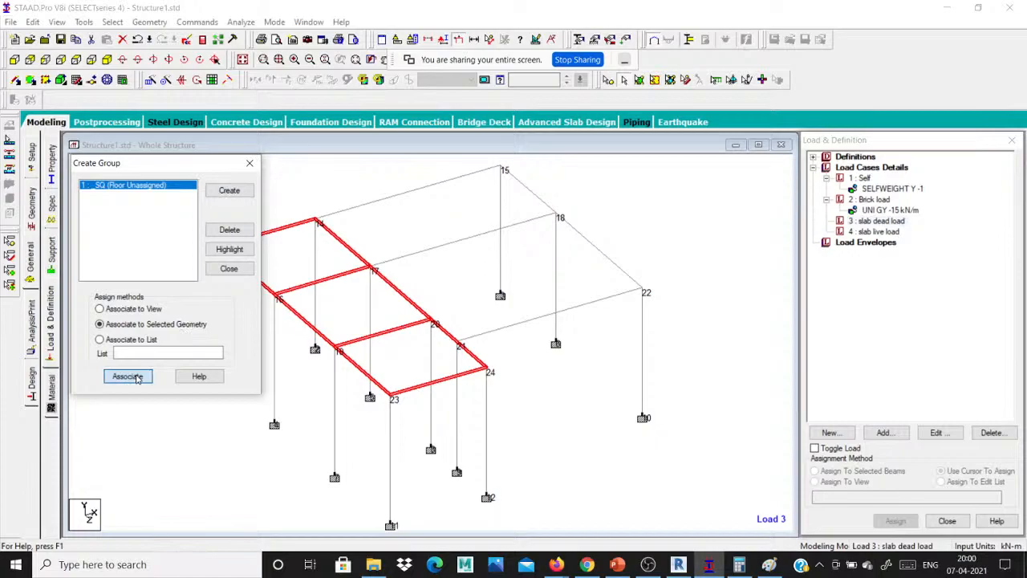
left_click(137, 377)
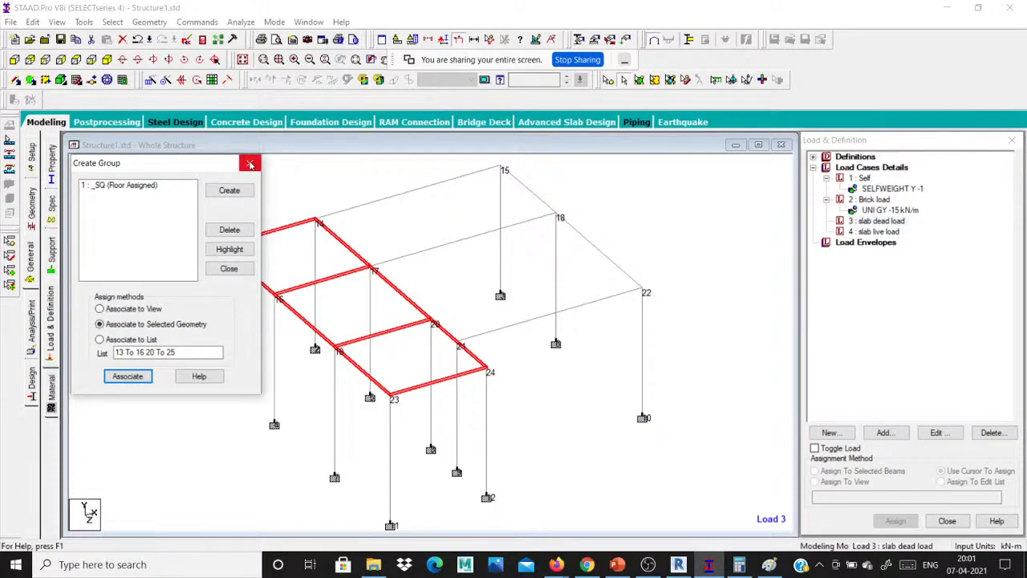
left_click(251, 163)
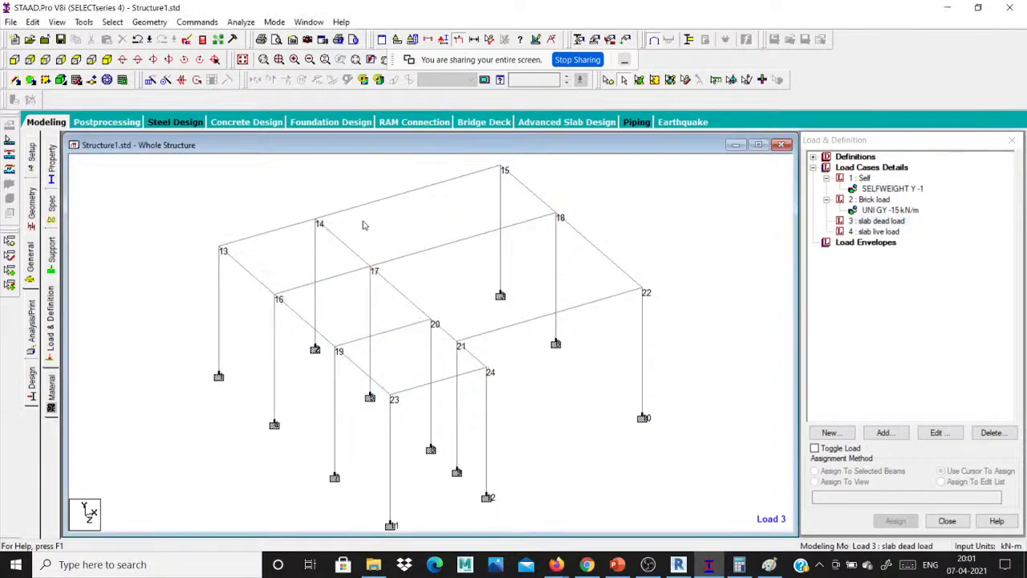
- Create a Floor group named ONEWAY and associate it with the four beams around the panel between nodes 14, 15, 18 and 17
left_click(363, 226)
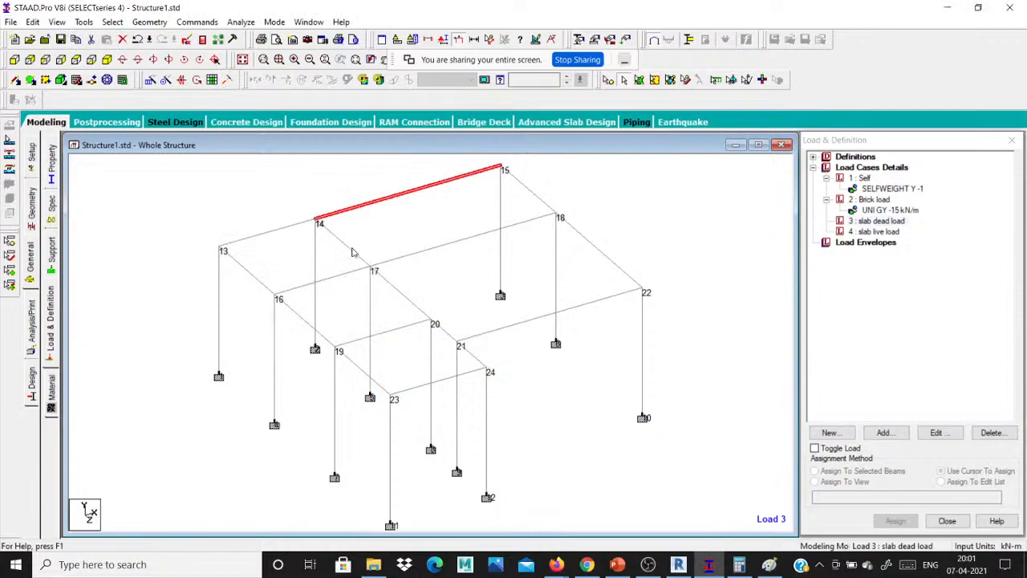
left_click(351, 249, "ctrl")
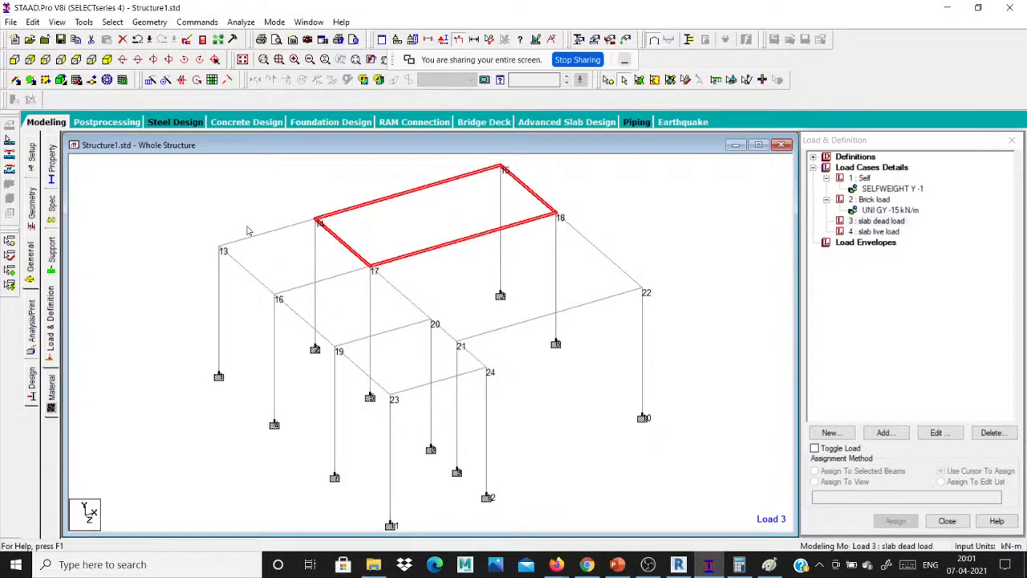
key("ctrl+g")
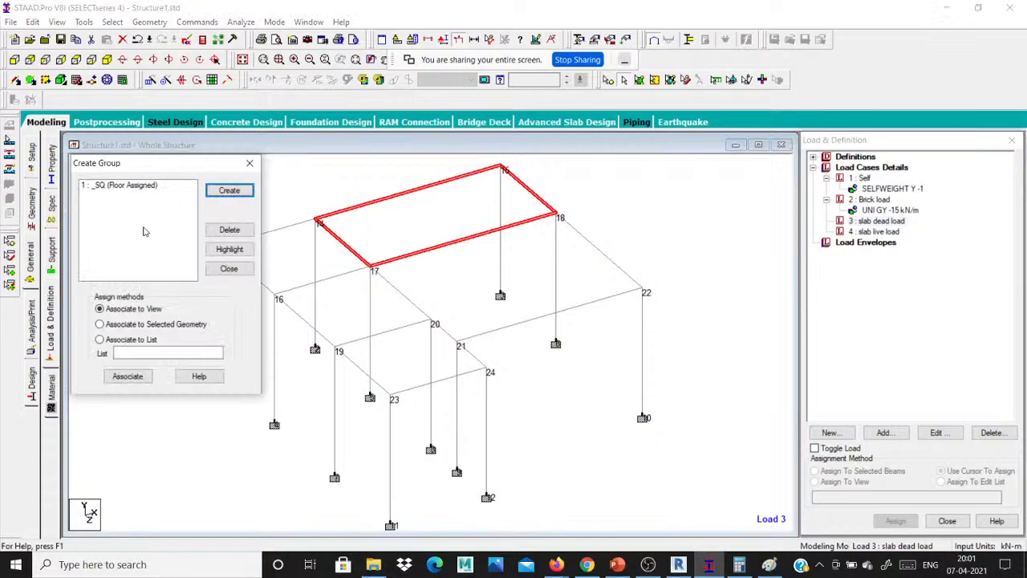
left_click(229, 191)
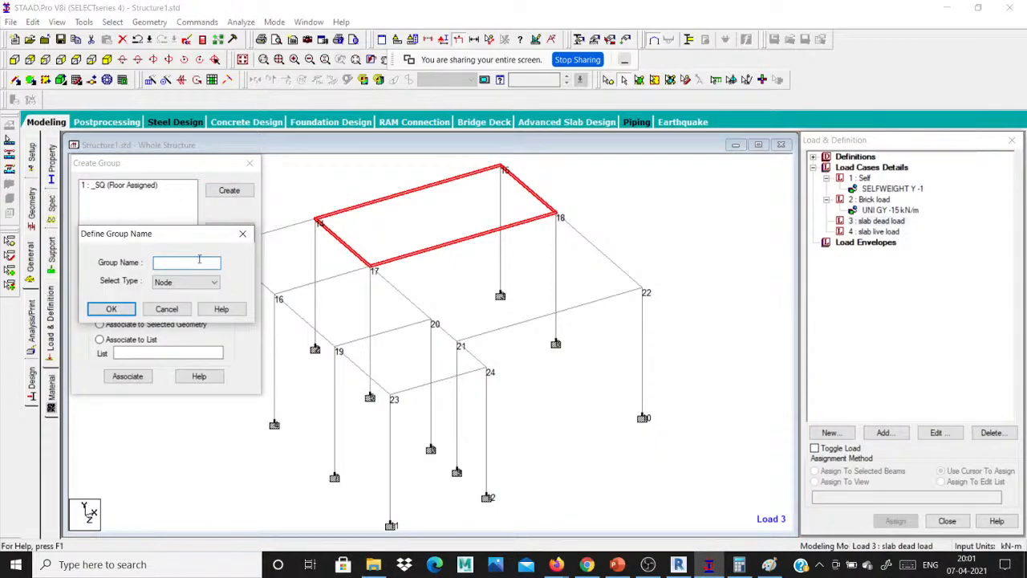
type("ONEWAY")
left_click(214, 281)
left_click(193, 326)
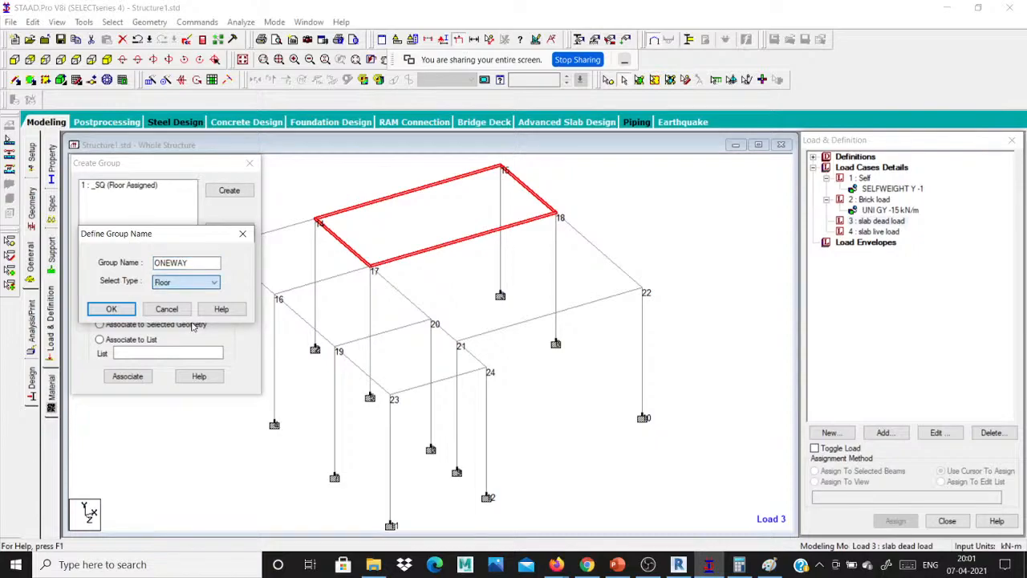
left_click(112, 309)
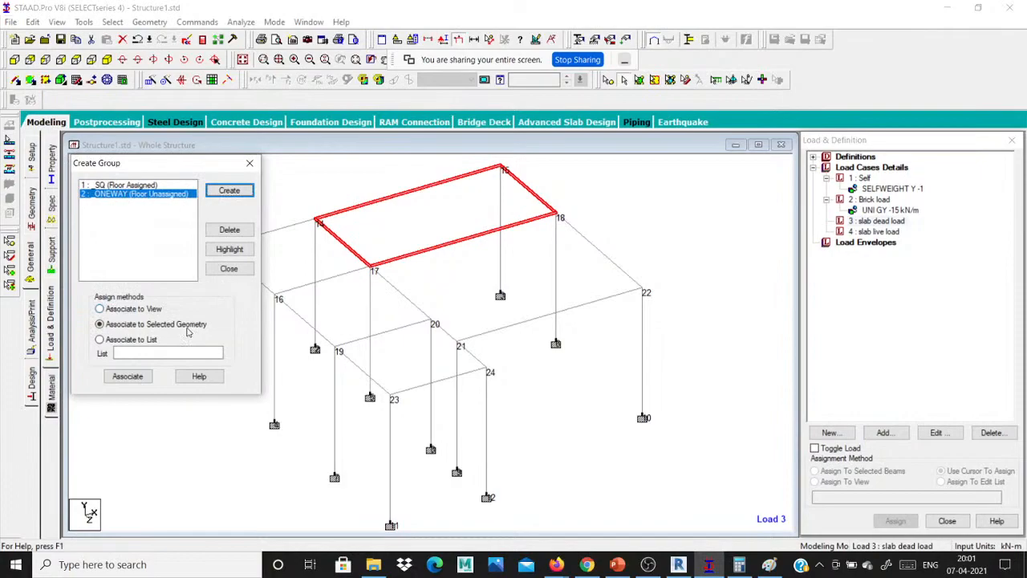
left_click(128, 376)
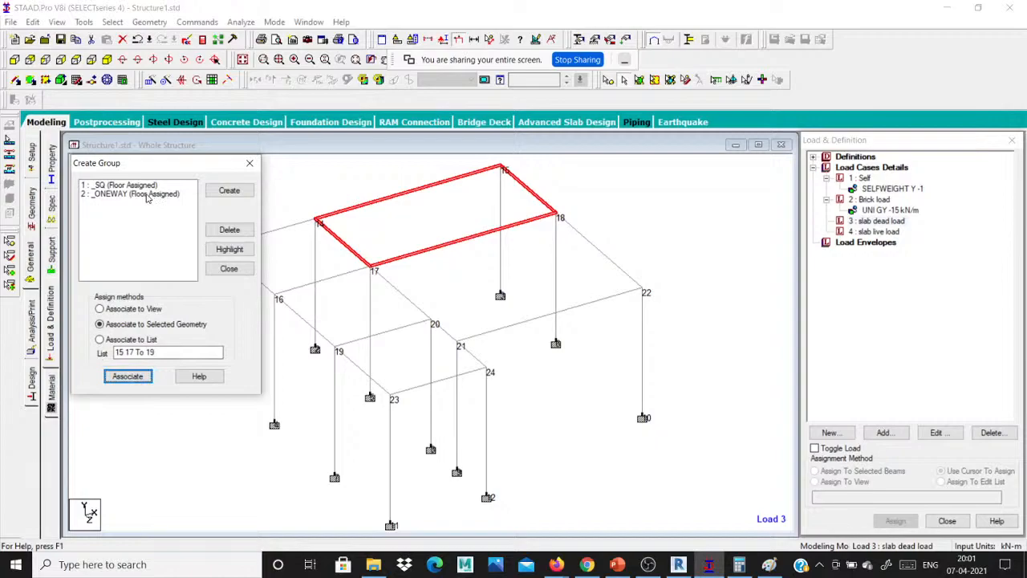
left_click(249, 164)
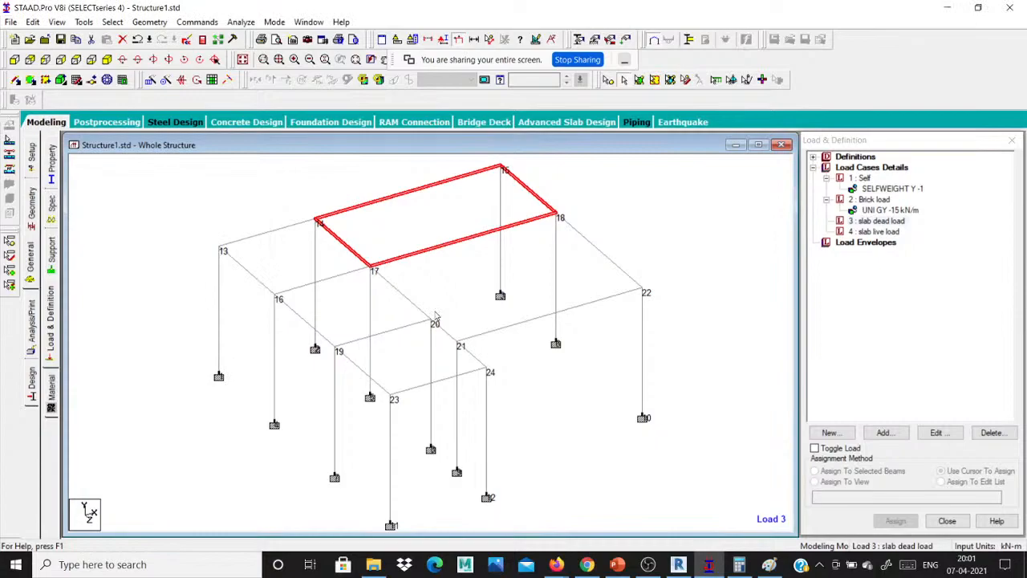
- Delete the continuous roof beam between nodes 20 and 24 that passes through node 21
left_click(433, 317)
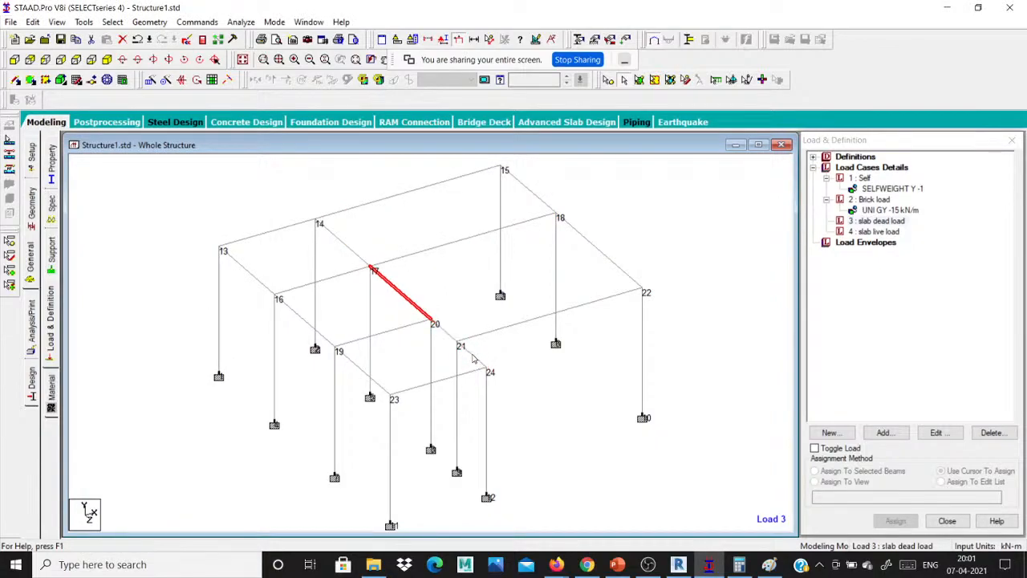
left_click(458, 341, "ctrl")
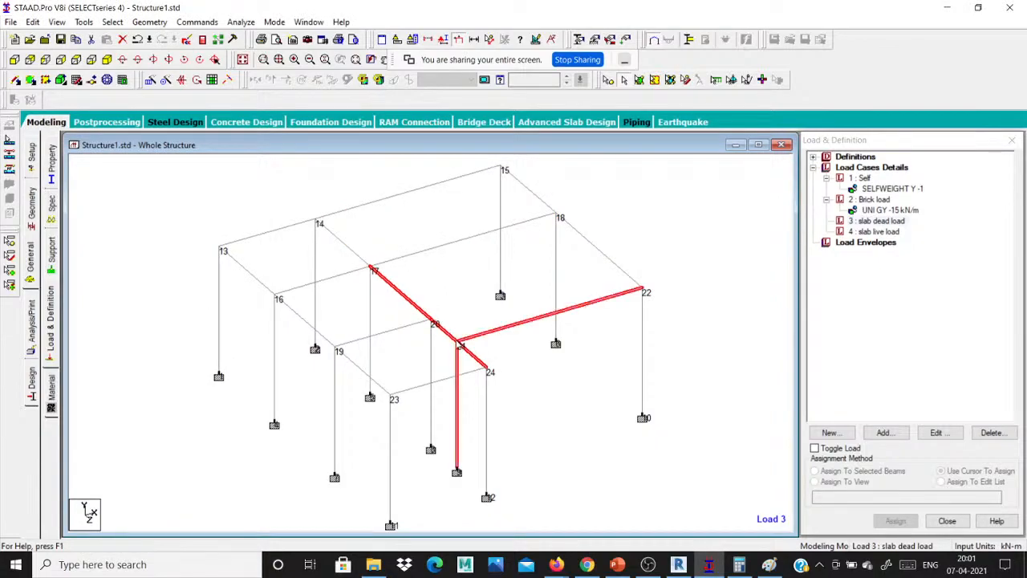
scroll(460, 345, "up", 3)
middle_click_drag(465, 328, 395, 334)
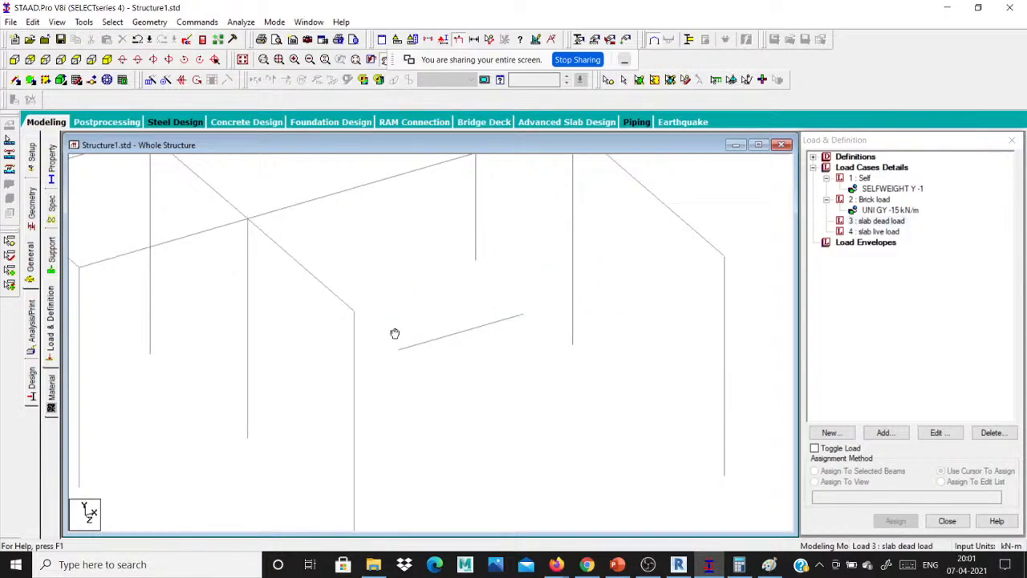
left_click(382, 347)
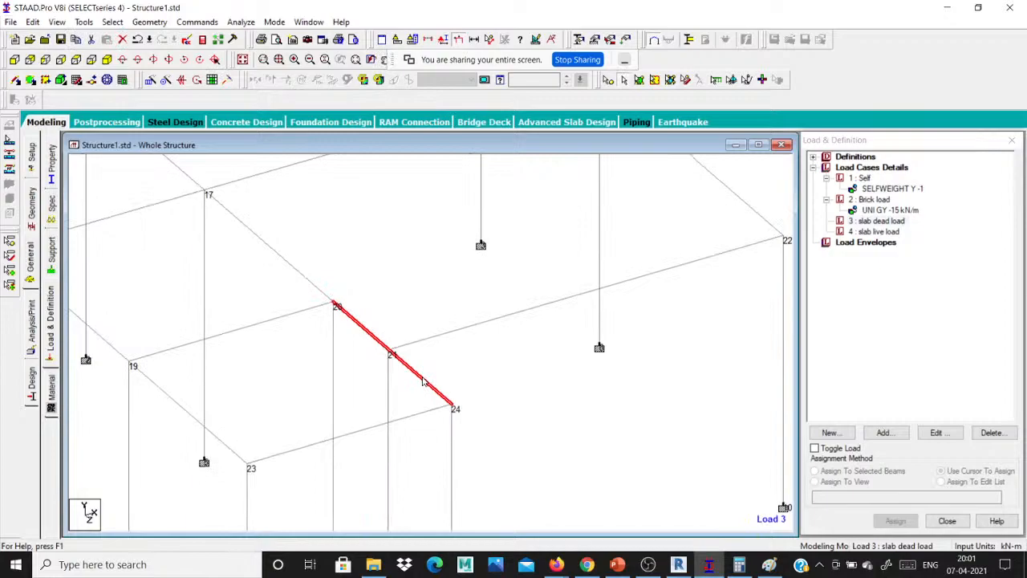
scroll(409, 361, "up", 1)
left_click(406, 358)
left_click(406, 350)
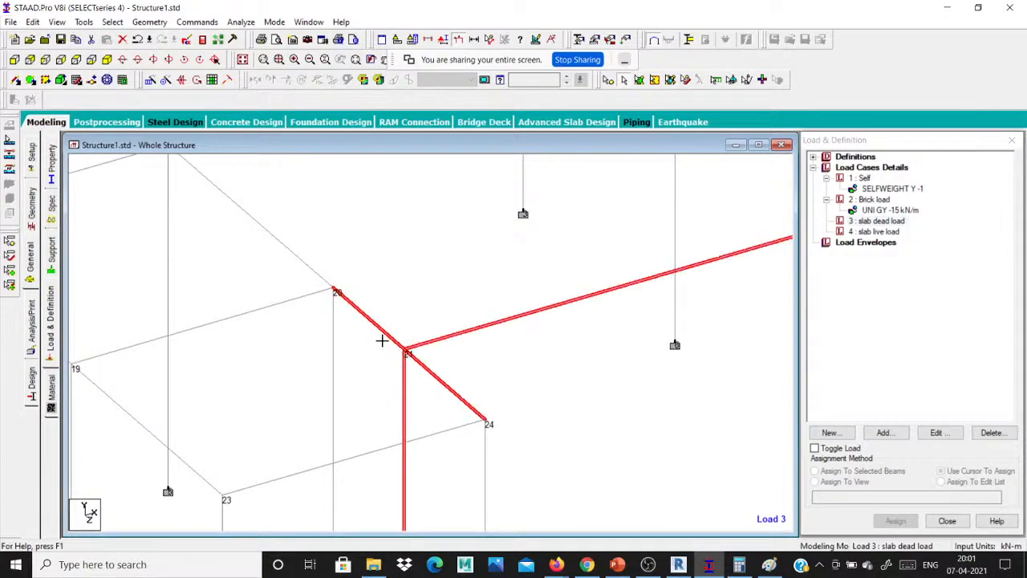
key("Delete")
left_click(512, 314)
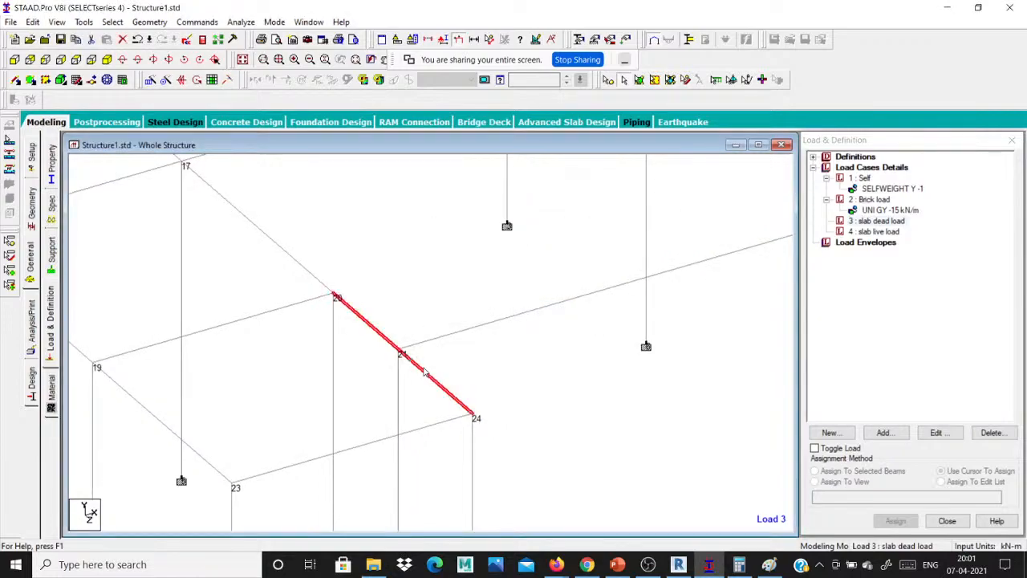
key("Delete")
left_click(545, 313)
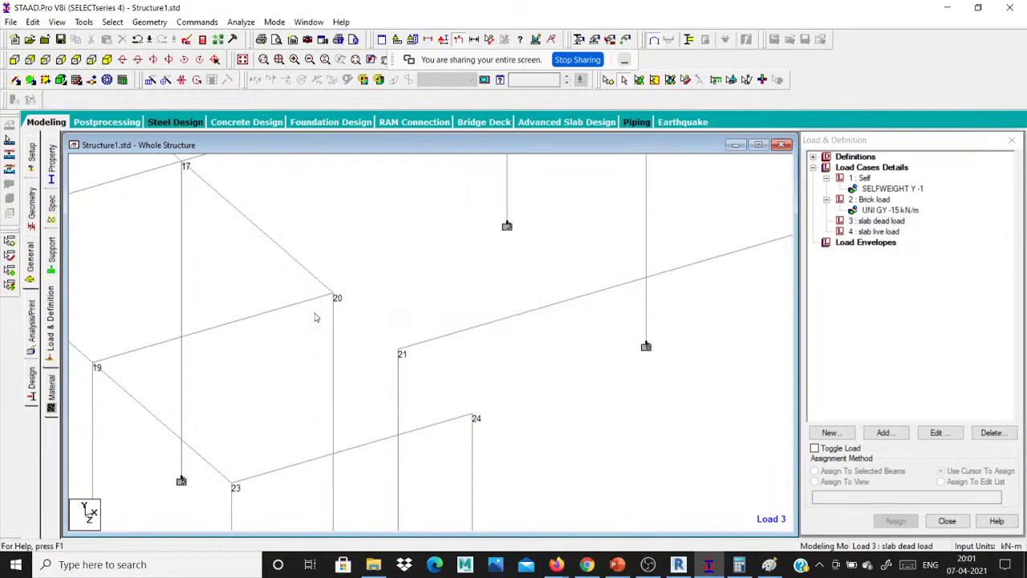
- Add a new roof beam line from node 20 through node 21 to node 24
left_click(150, 22)
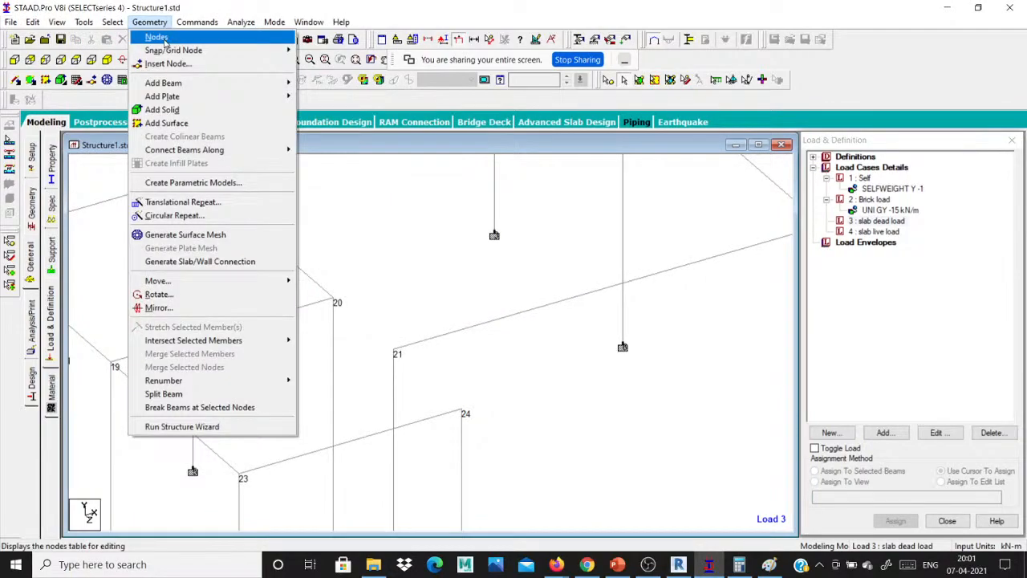
left_click(367, 248)
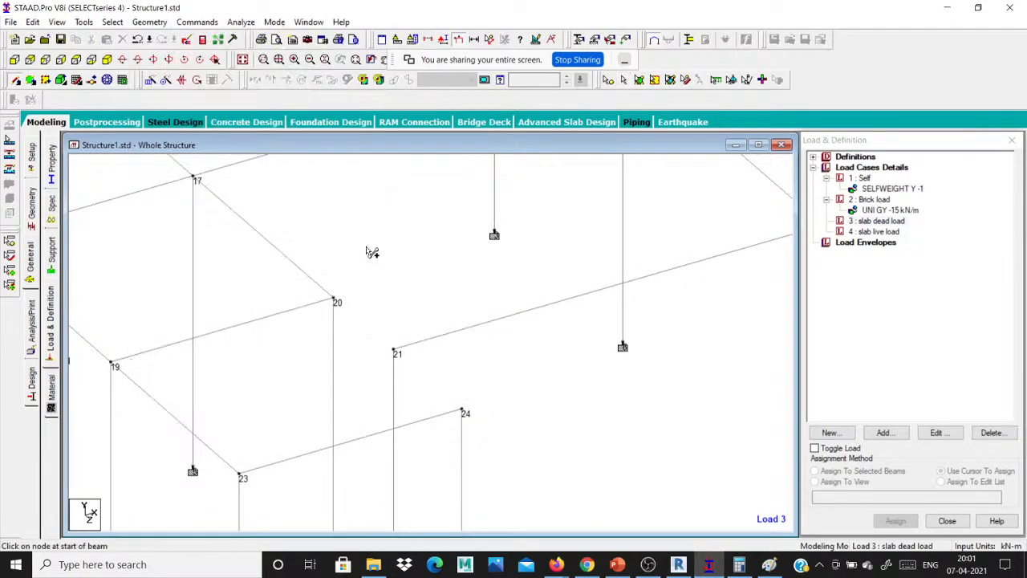
left_click_drag(334, 300, 463, 413)
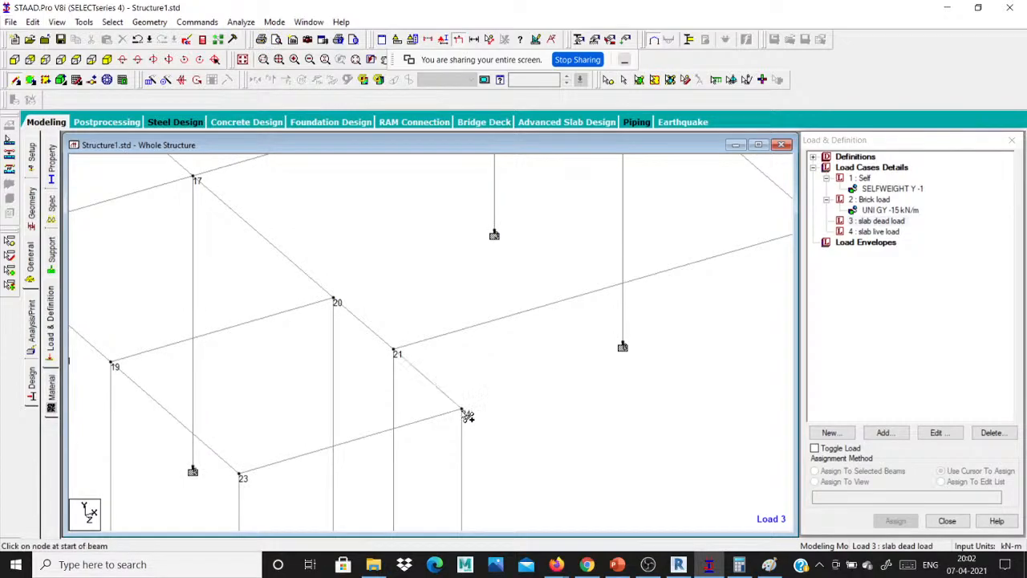
scroll(262, 273, "down", 2)
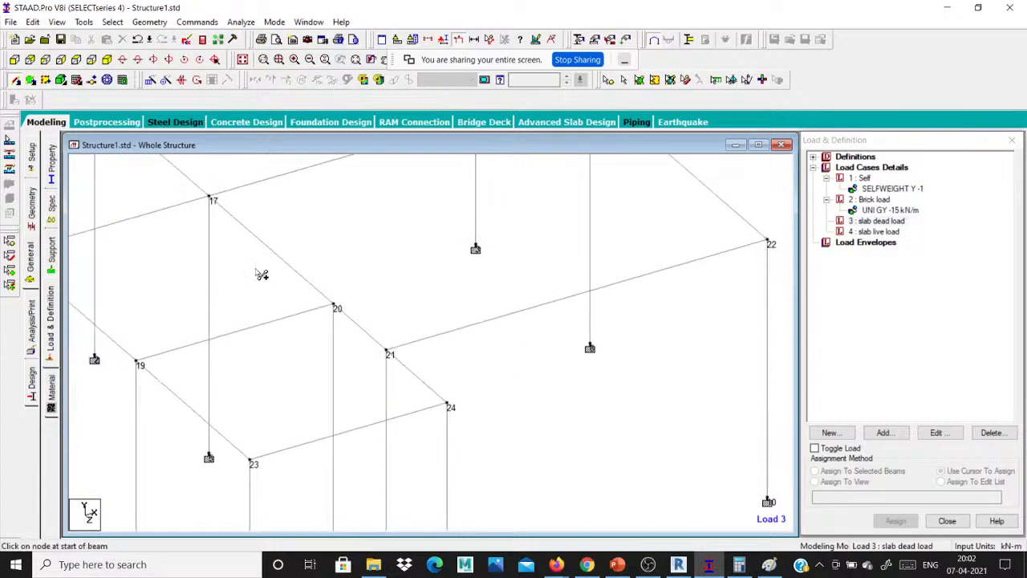
scroll(357, 361, "down", 3)
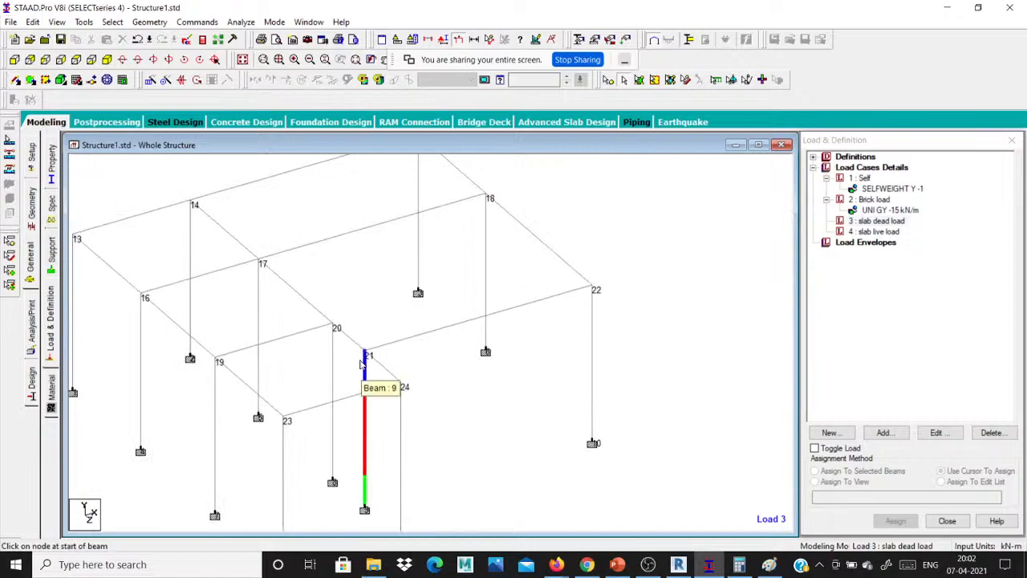
- Select the roof beams bounding the panel between nodes 17, 18, 22 and 21, including segments 17-20 and 20-21
key("ctrl+g")
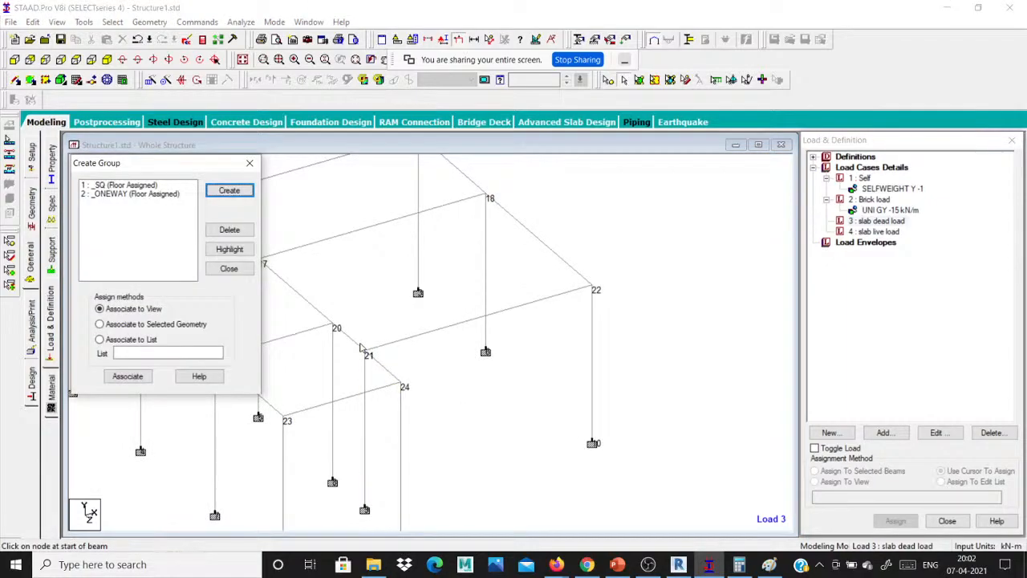
left_click(250, 163)
left_click(336, 238)
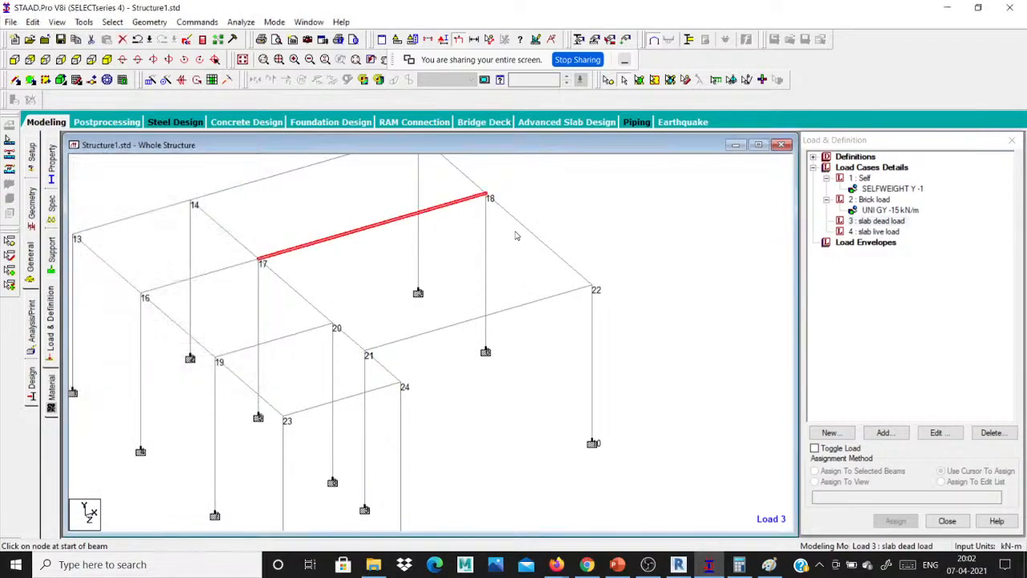
left_click(528, 233, "ctrl")
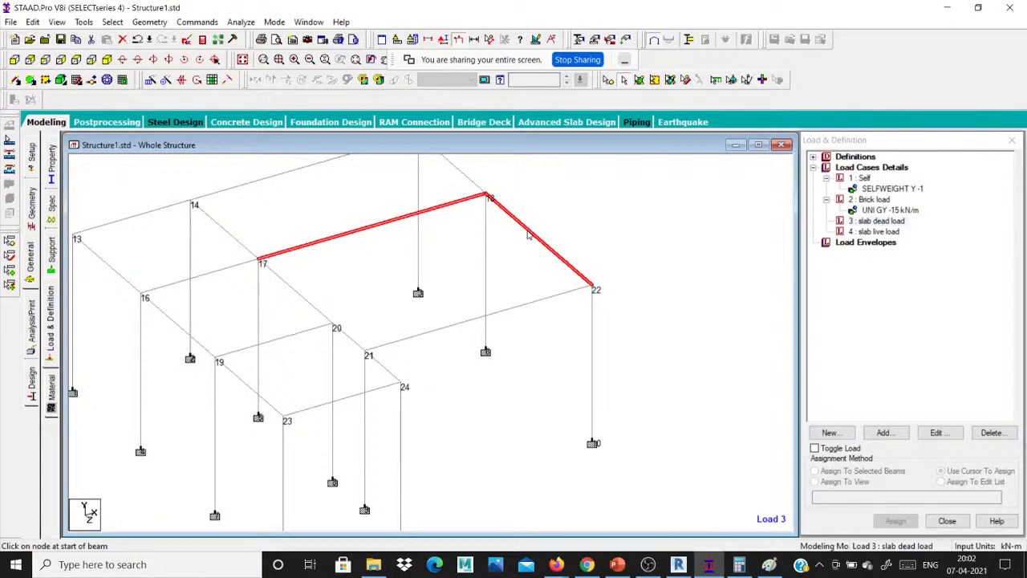
left_click(486, 265, "ctrl")
left_click(450, 326, "ctrl")
left_click(344, 332, "ctrl")
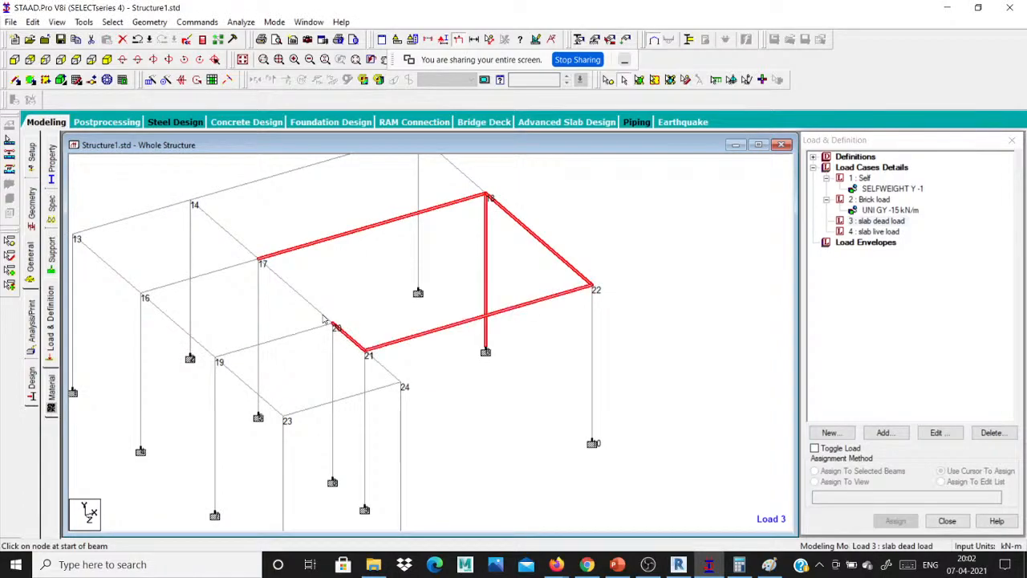
left_click(324, 319, "ctrl")
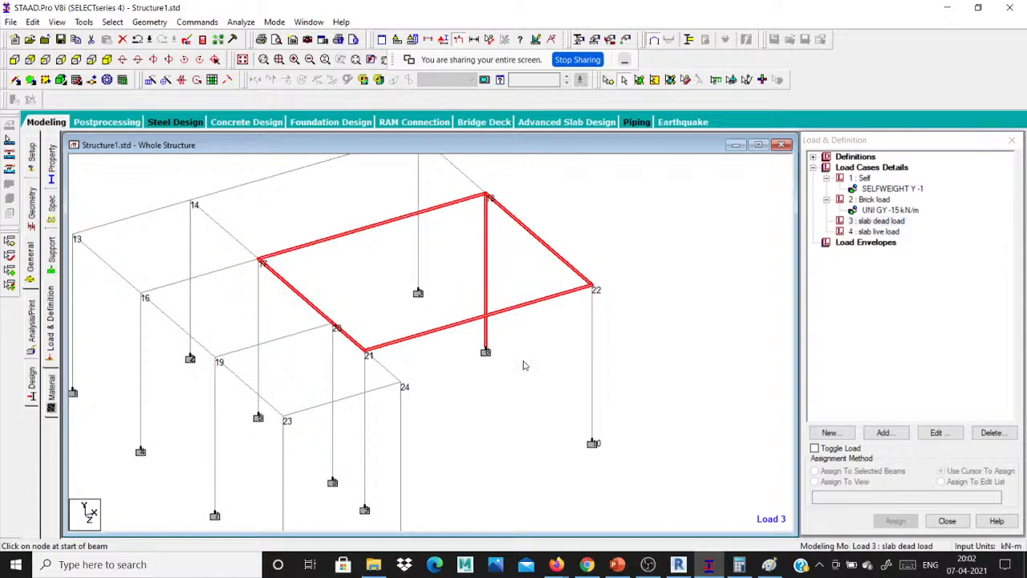
right_click(523, 365)
left_click(562, 337)
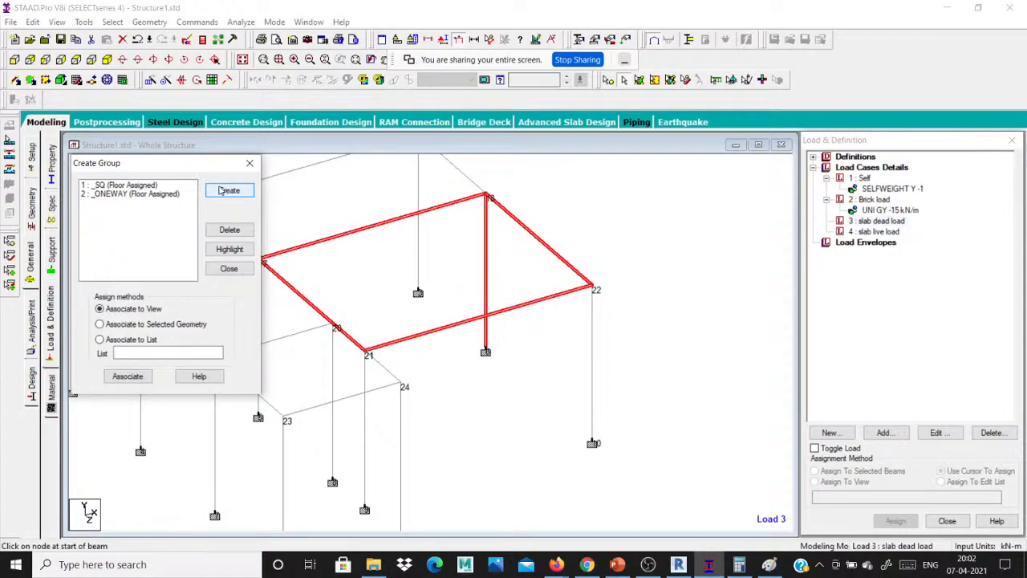
left_click(227, 190)
type("TE")
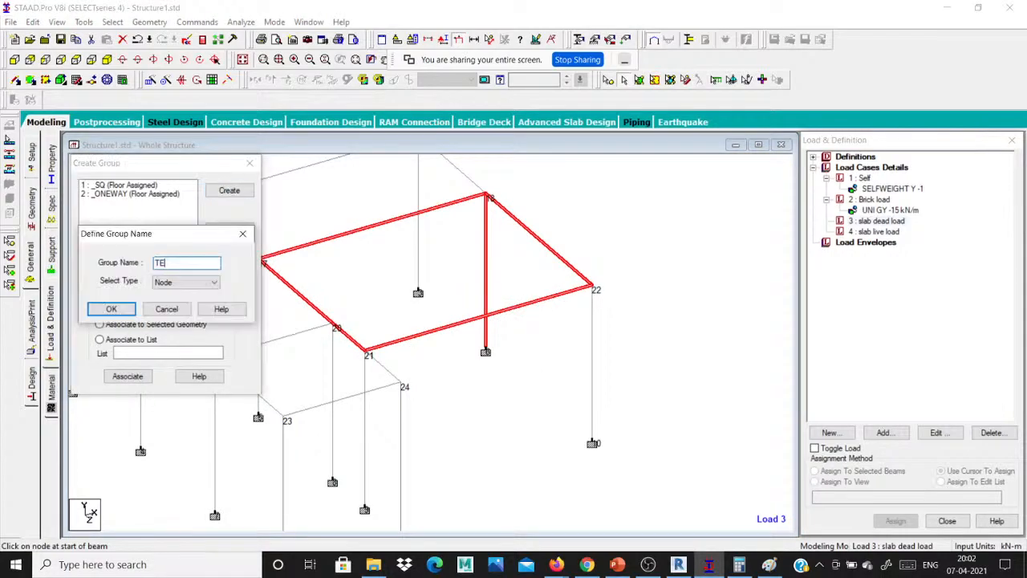
key("BackSpace")
type("WAO")
left_click(193, 282)
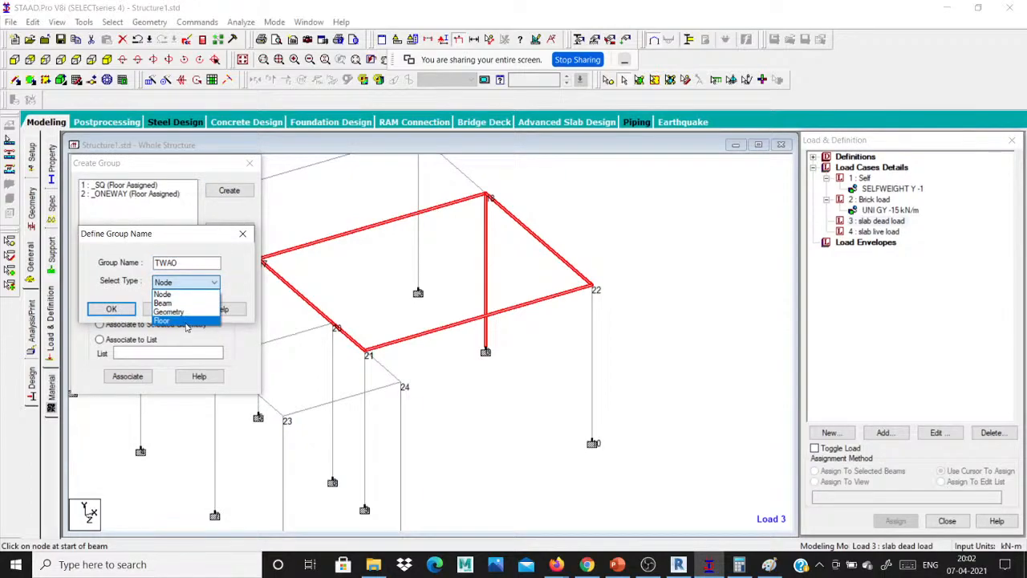
left_click(187, 322)
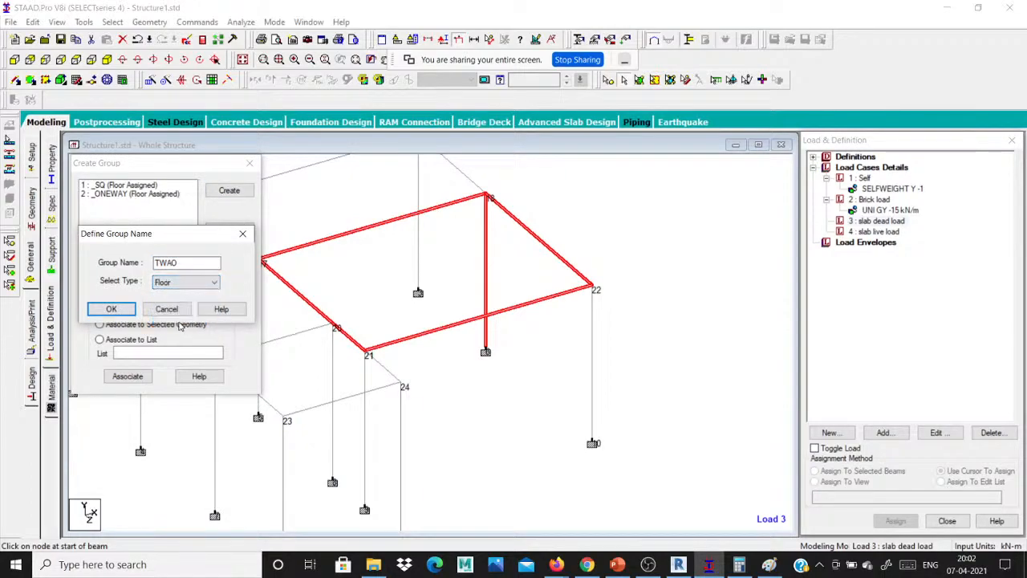
left_click(243, 233)
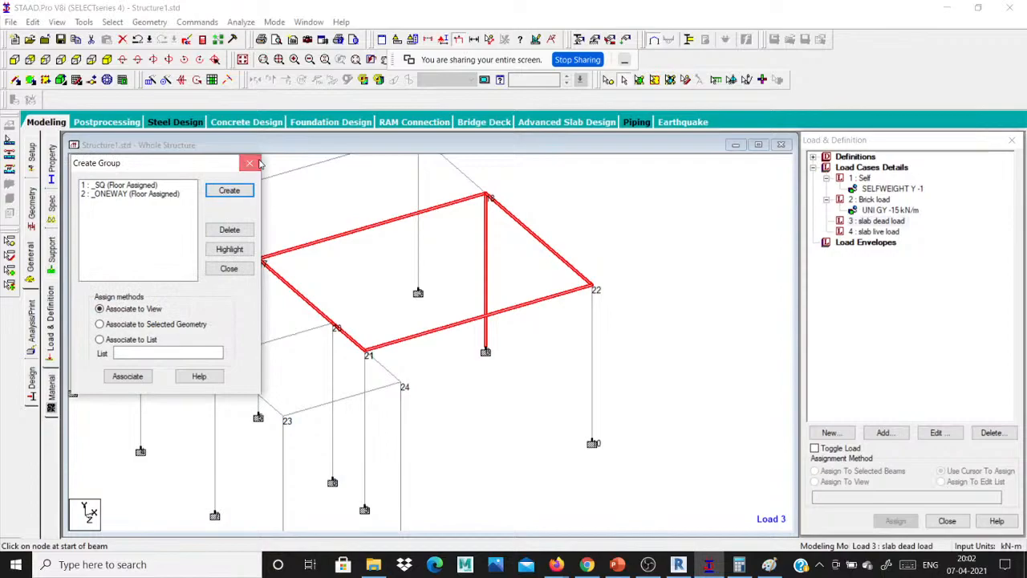
left_click(249, 163)
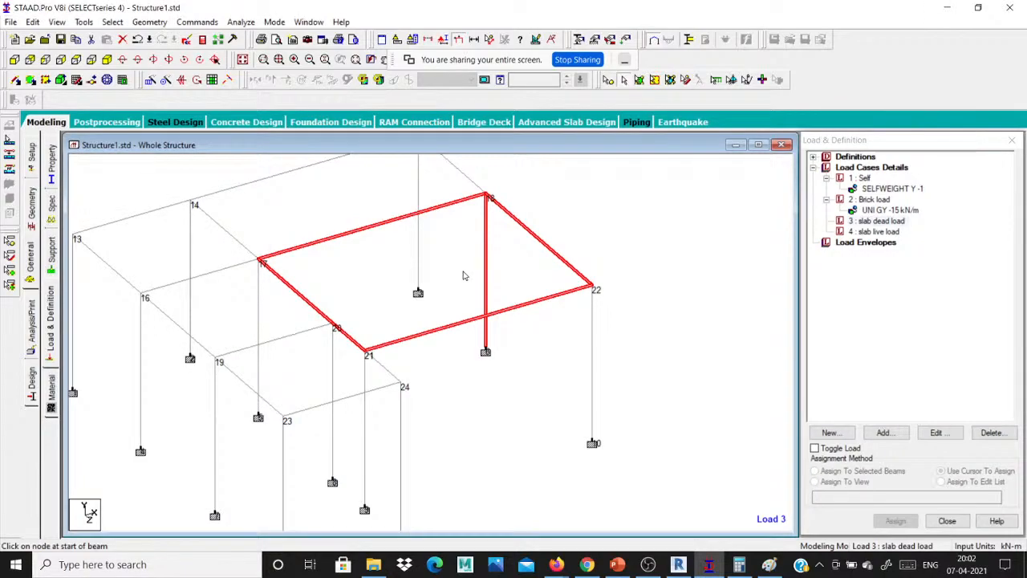
- Remove the column below node 18 from the selection and create a Floor group named TWO
left_click(485, 265, "ctrl")
left_click(83, 22)
left_click(124, 155)
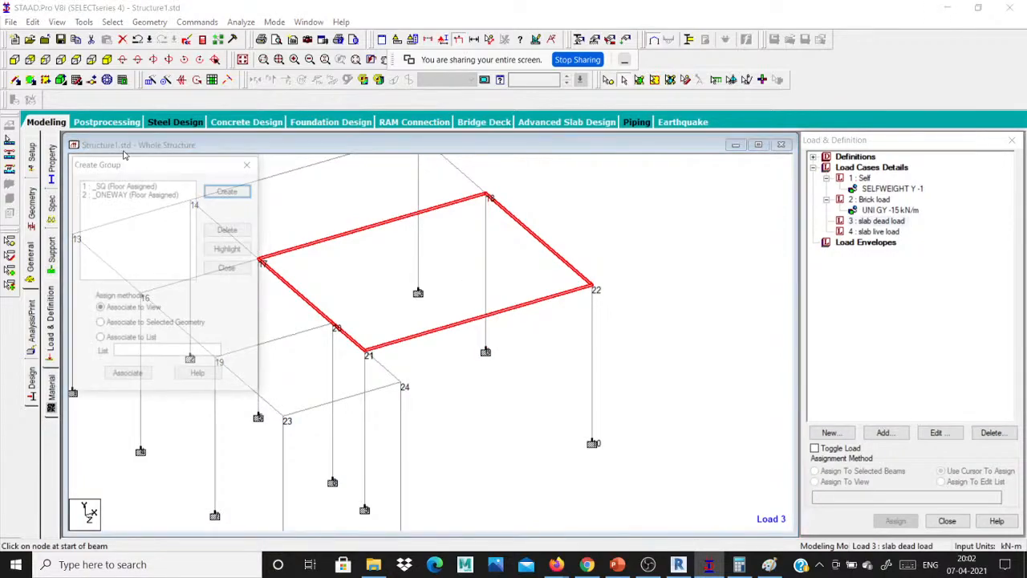
left_click(228, 191)
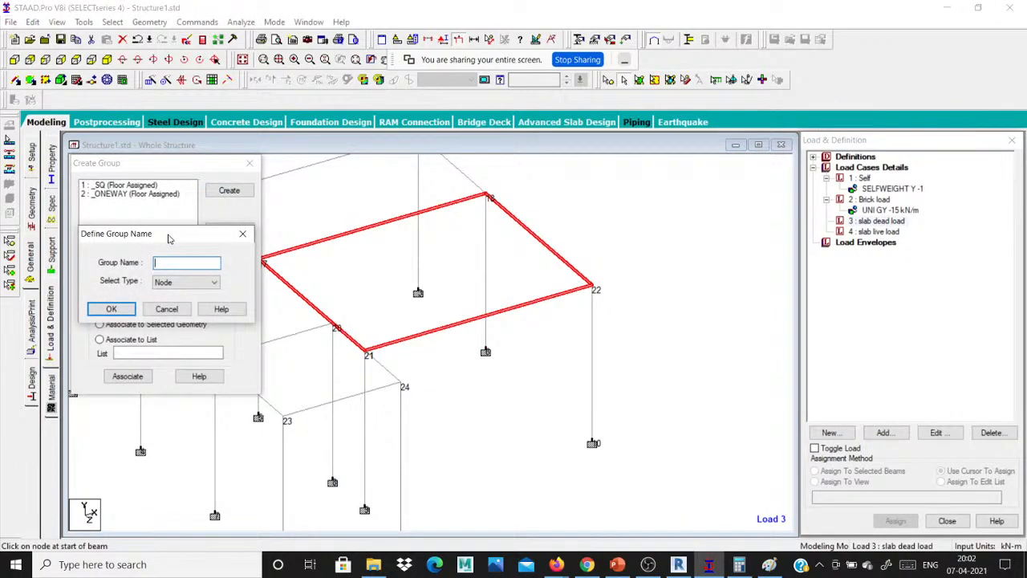
type("TWO")
left_click(181, 282)
left_click(158, 321)
left_click(105, 308)
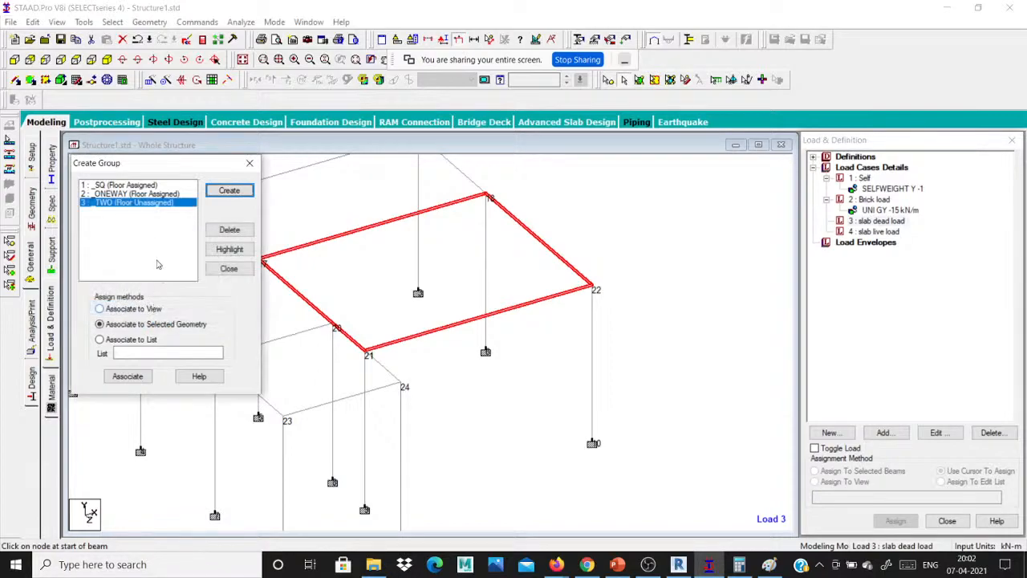
- Delete the existing Floor groups SQ and ONEWAY
left_click(141, 194)
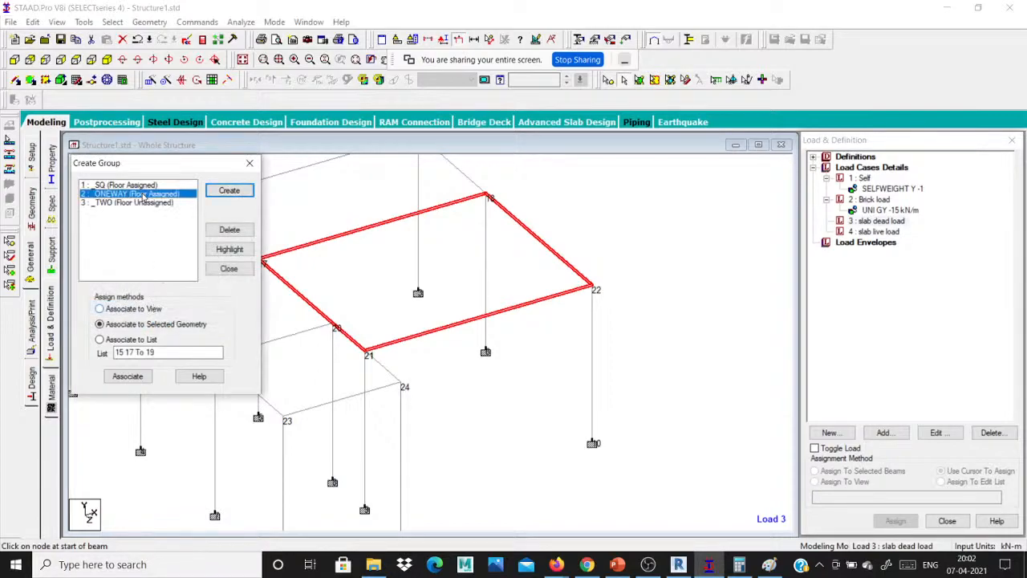
left_click(128, 185)
left_click(230, 230)
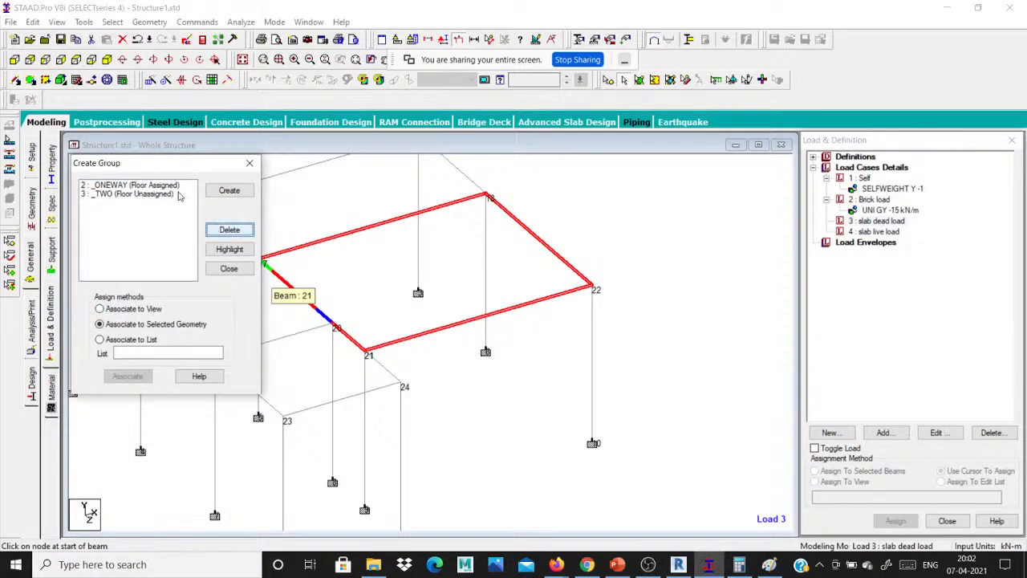
left_click(153, 185)
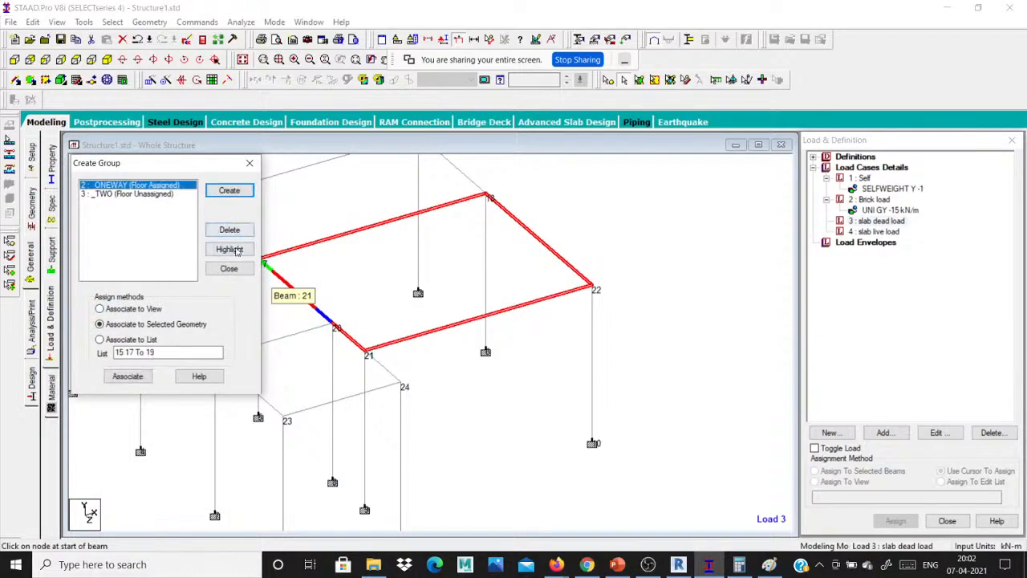
left_click(233, 268)
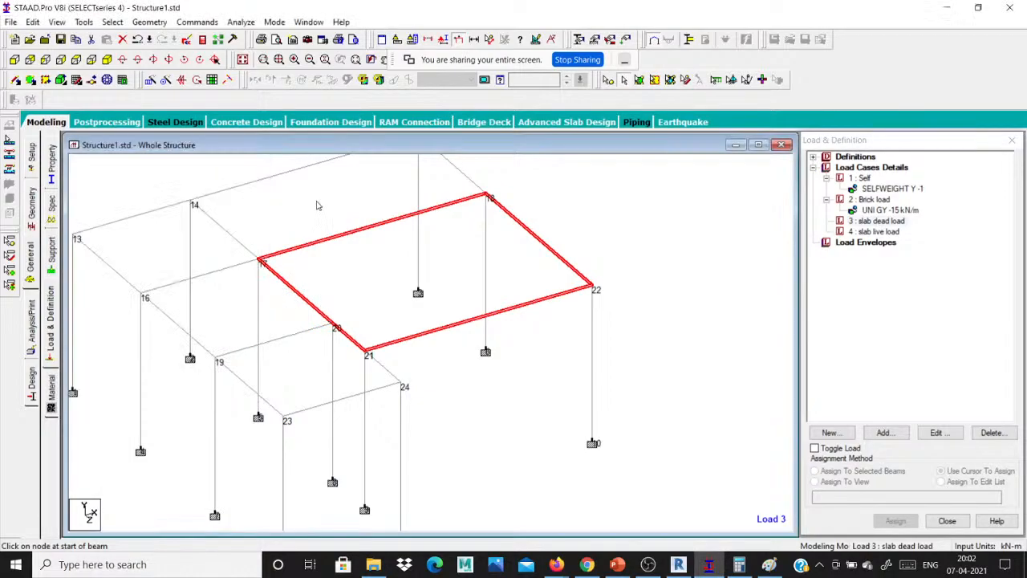
- Select the four roof beams around the panel between nodes 14, 15, 18 and 17
left_click(289, 172)
left_click(246, 248, "ctrl")
middle_click_drag(245, 248, 288, 296)
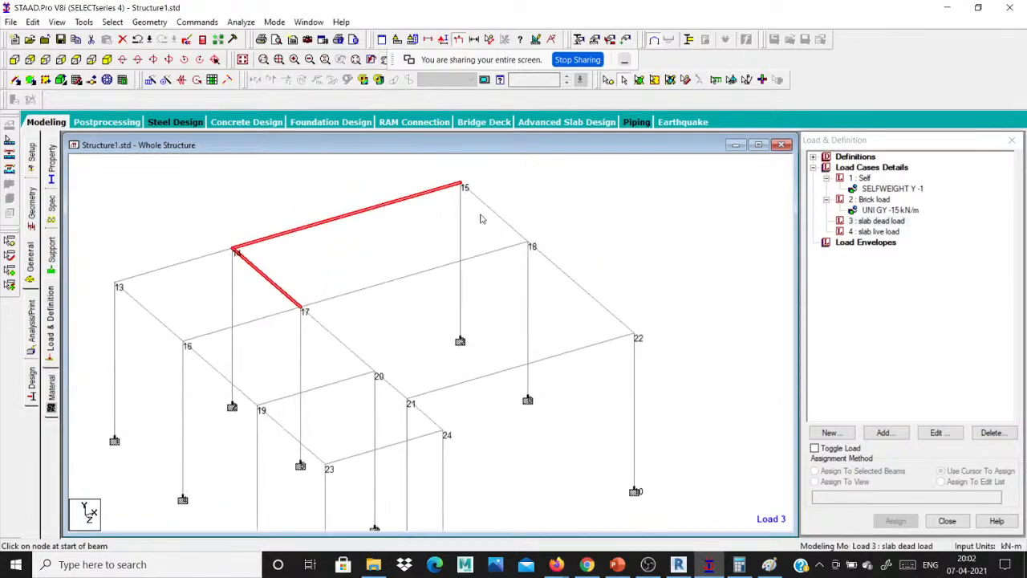
left_click(488, 210, "ctrl")
left_click(427, 272, "ctrl")
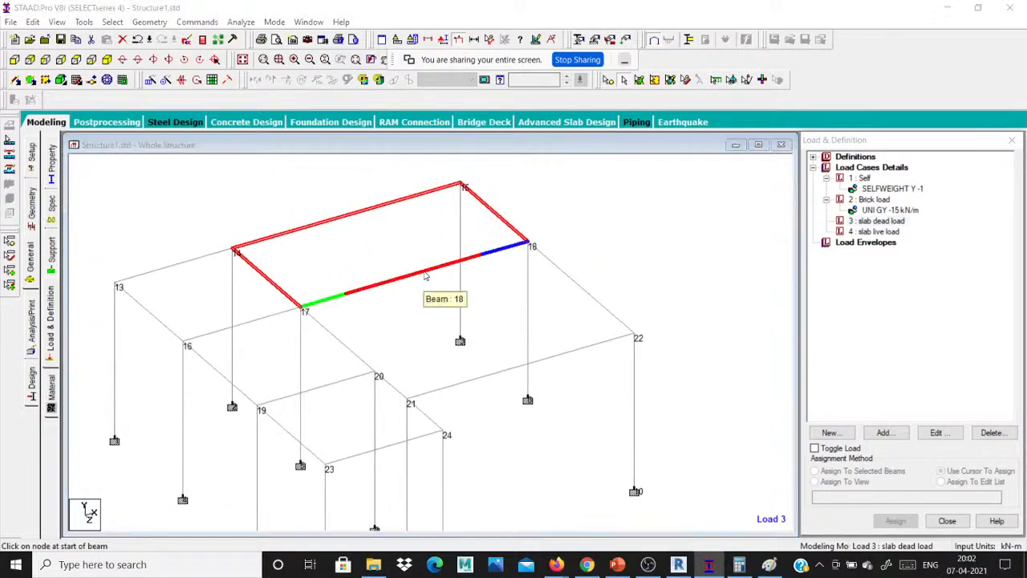
- Create a Floor group named ONE and associate it with the selected roof beams around nodes 14, 15, 18 and 17
key("ctrl+g")
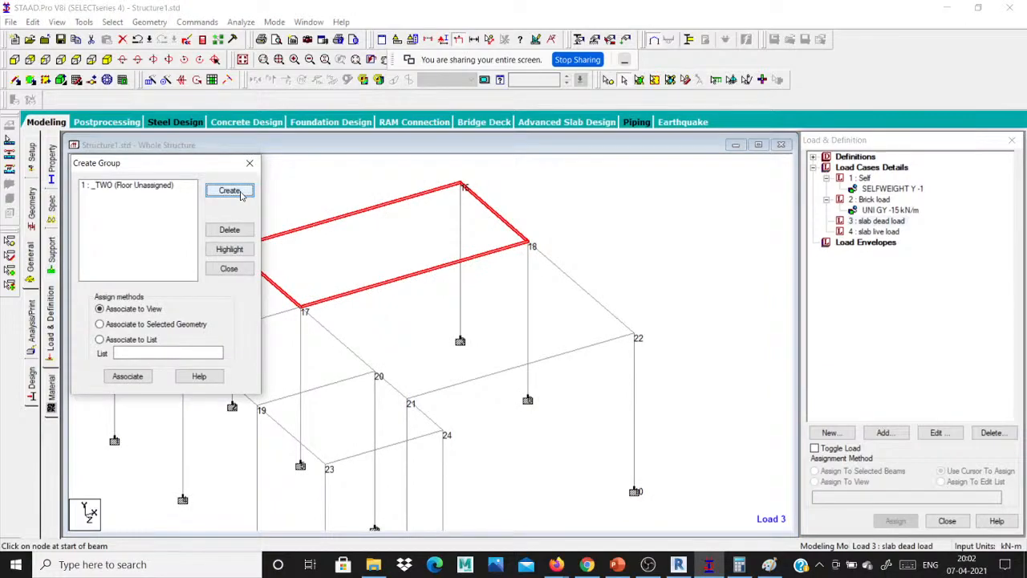
left_click(229, 191)
type("ONE")
left_click(191, 282)
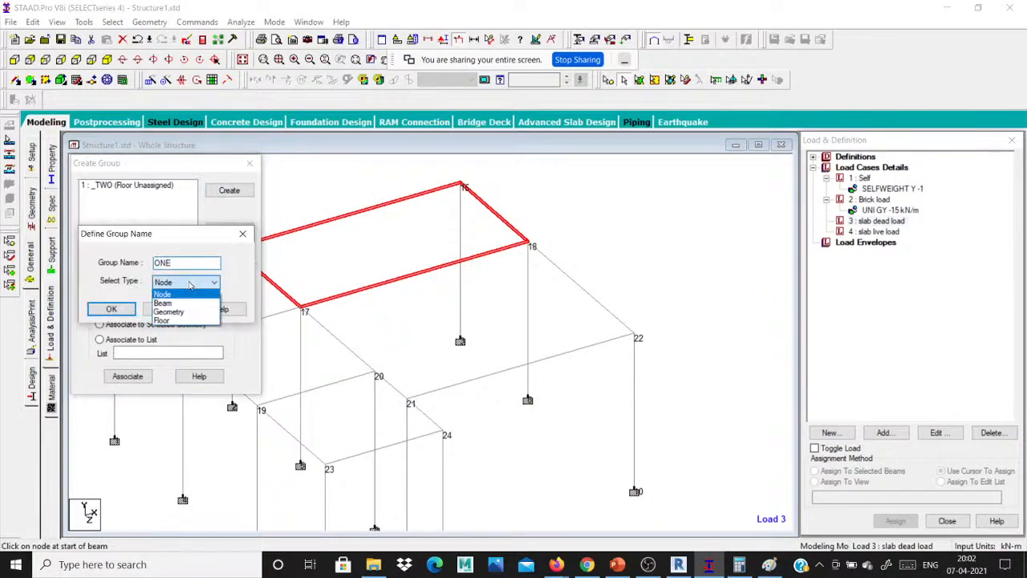
left_click(183, 319)
left_click(111, 309)
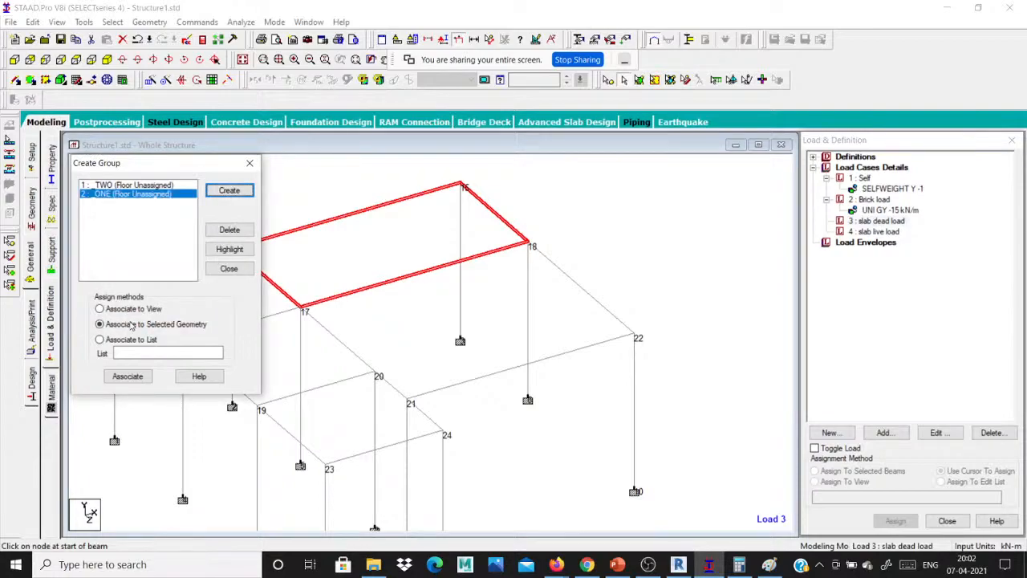
left_click(127, 377)
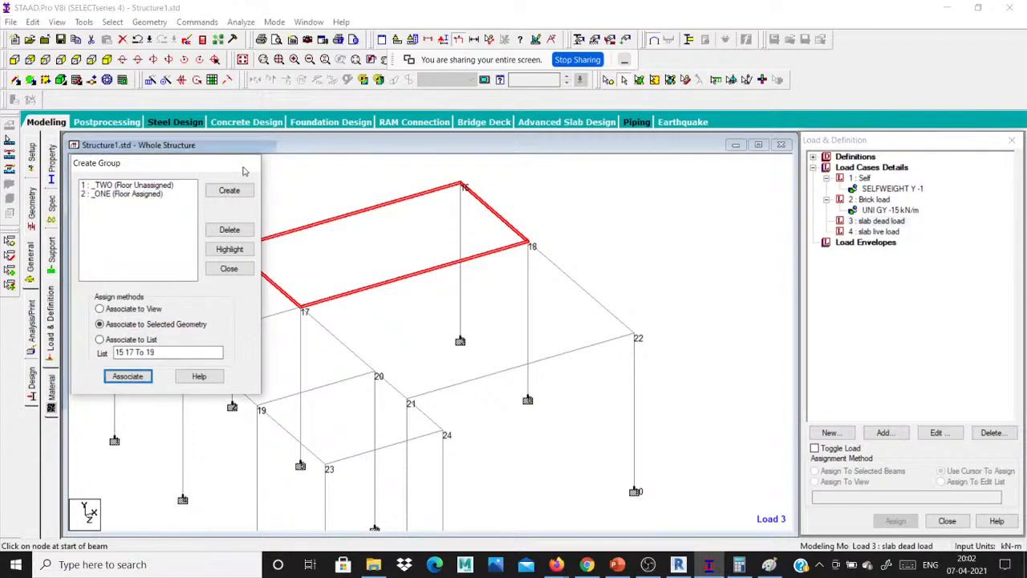
left_click(229, 268)
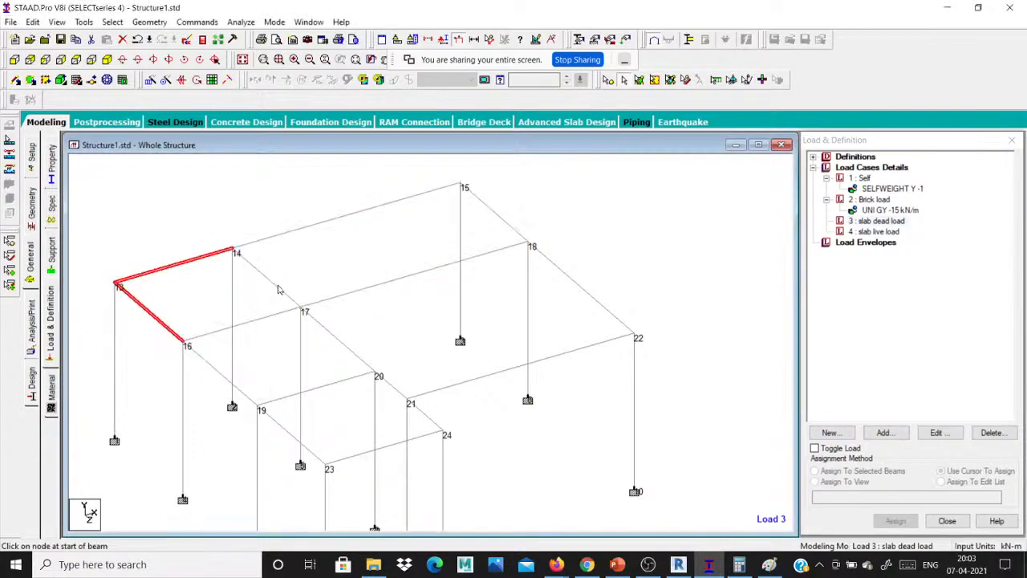
- Select the roof beams of the three panels between nodes 13, 14, 24 and 23, excluding the column below node 17
left_click(216, 377, "ctrl")
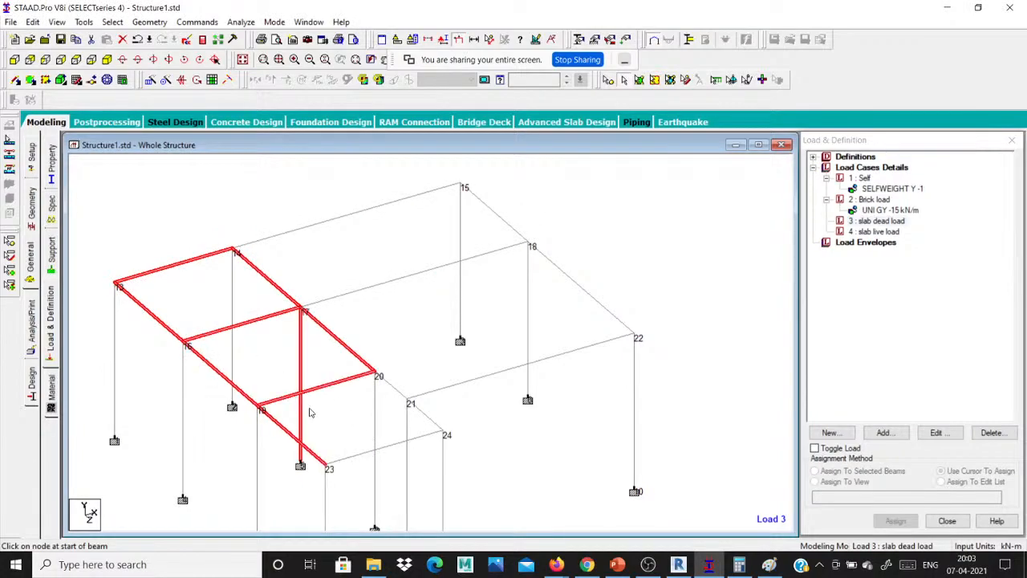
left_click(300, 410, "ctrl")
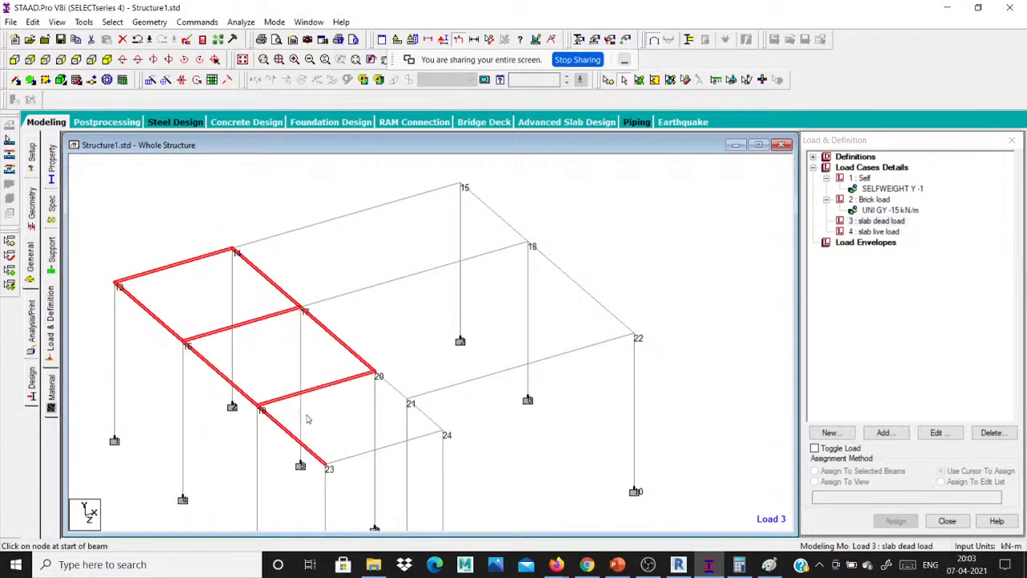
left_click(357, 459, "ctrl")
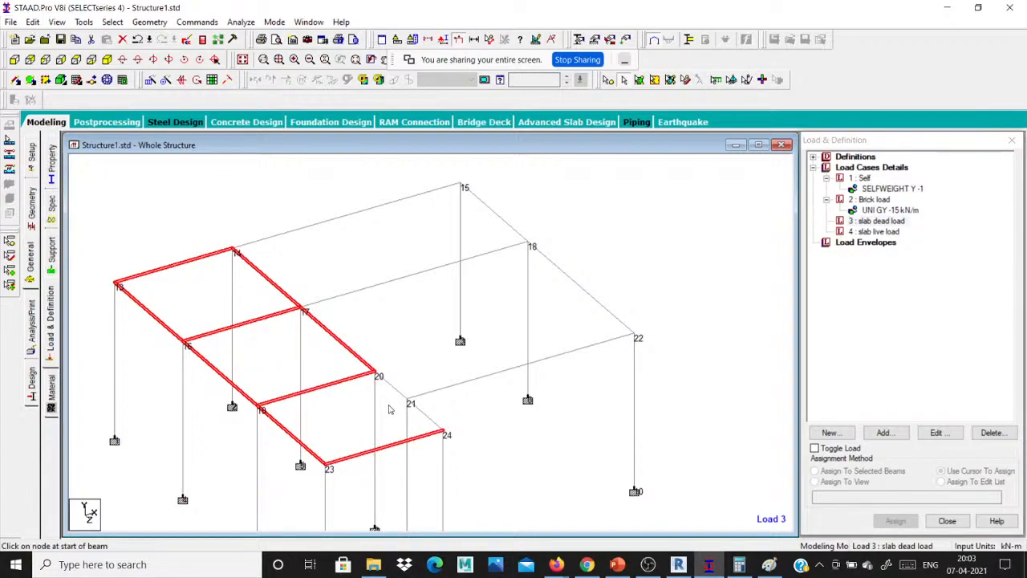
left_click(397, 392, "ctrl")
- Create a Floor group named SQ and associate it with the selected roof beams
key("ctrl+g")
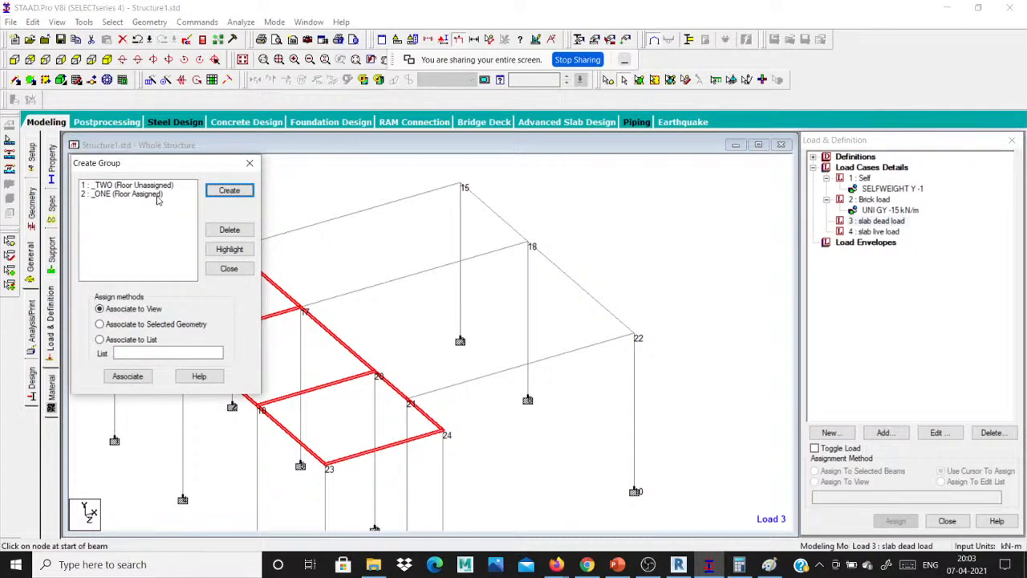
left_click(225, 192)
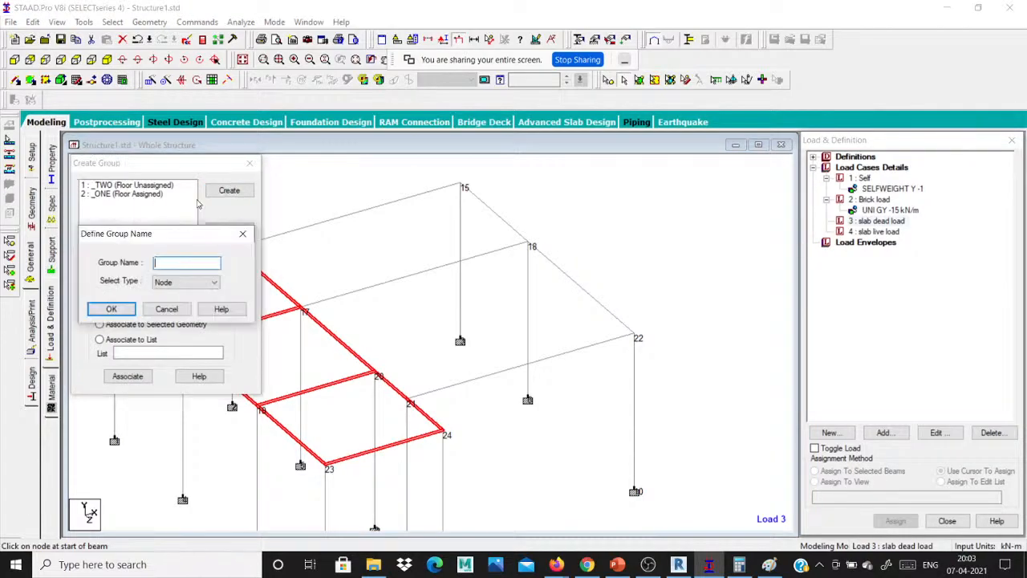
type("SQ")
left_click(192, 282)
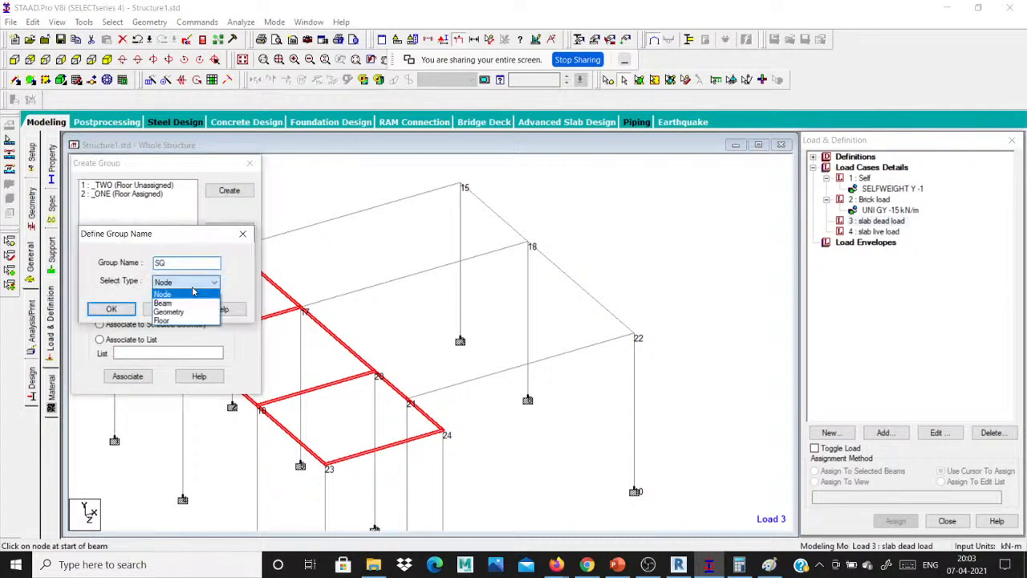
left_click(162, 320)
left_click(111, 309)
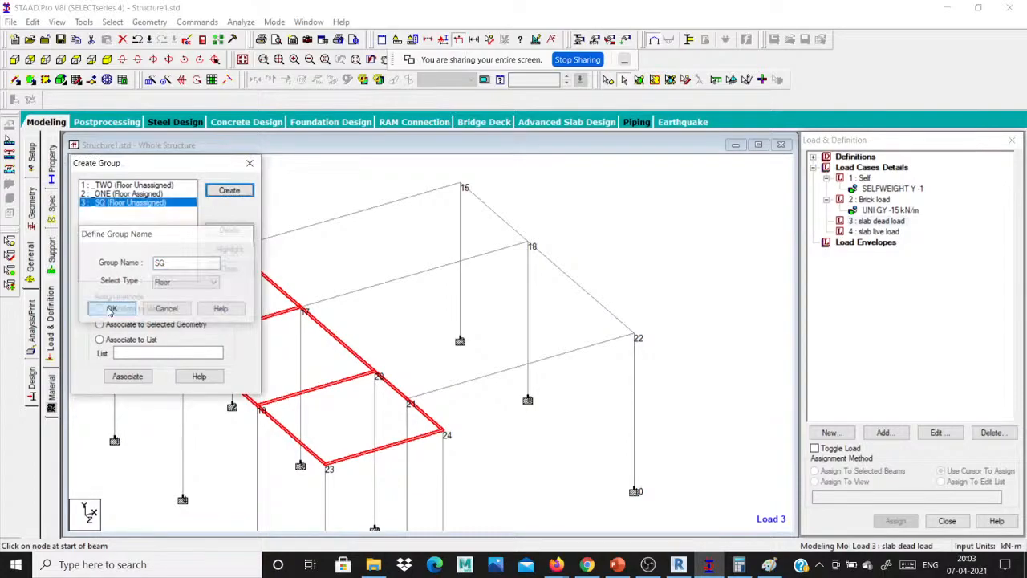
left_click(250, 163)
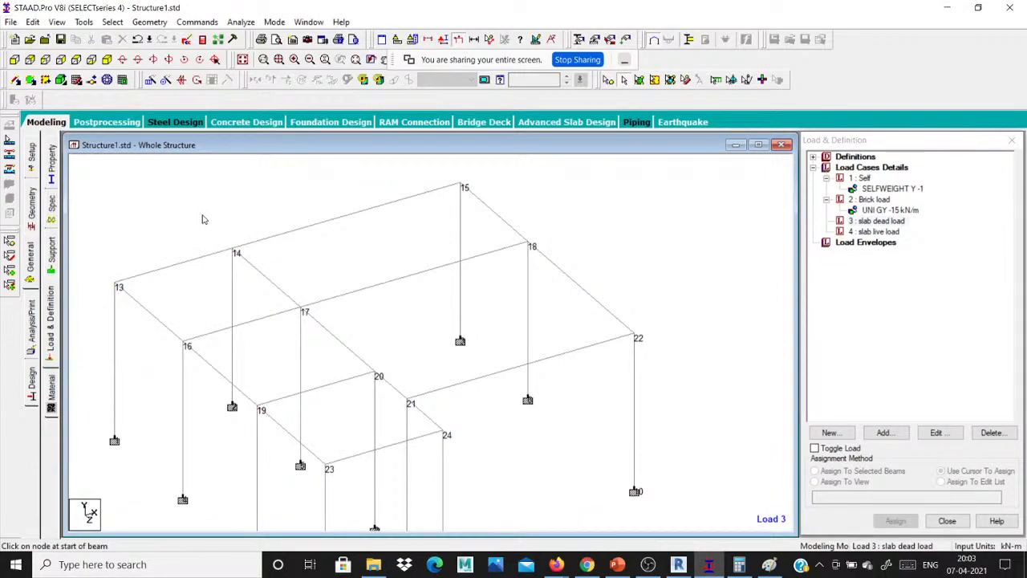
- Open a new load item for the slab dead load case and calculate 0.13 × 25 in Calculator
left_click(907, 224)
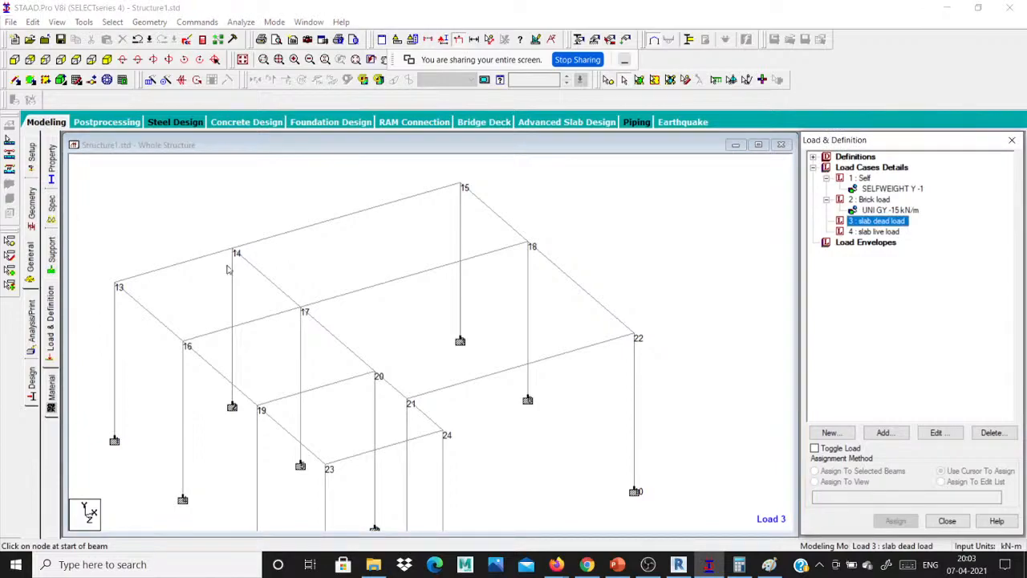
left_click(883, 433)
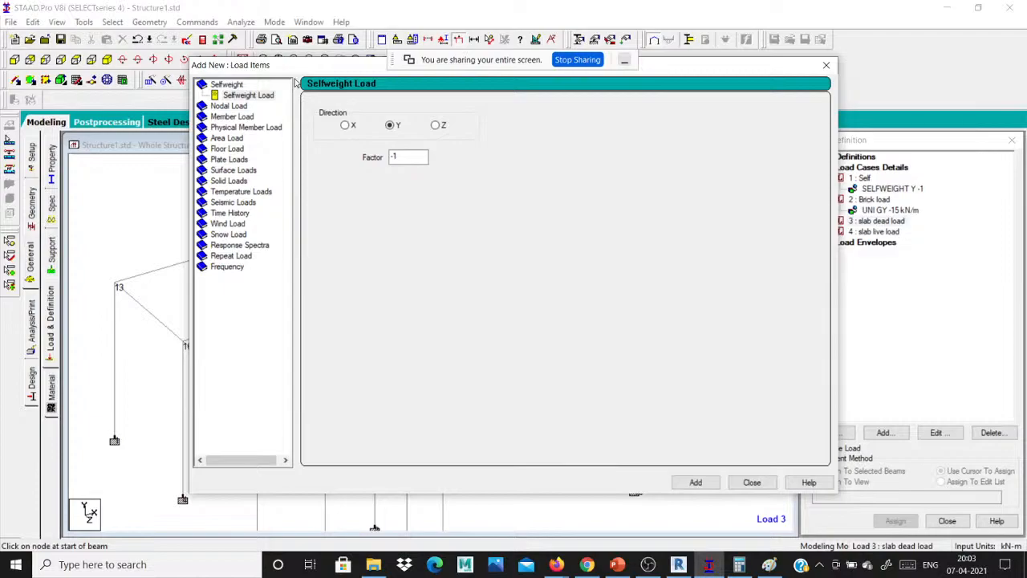
left_click(739, 566)
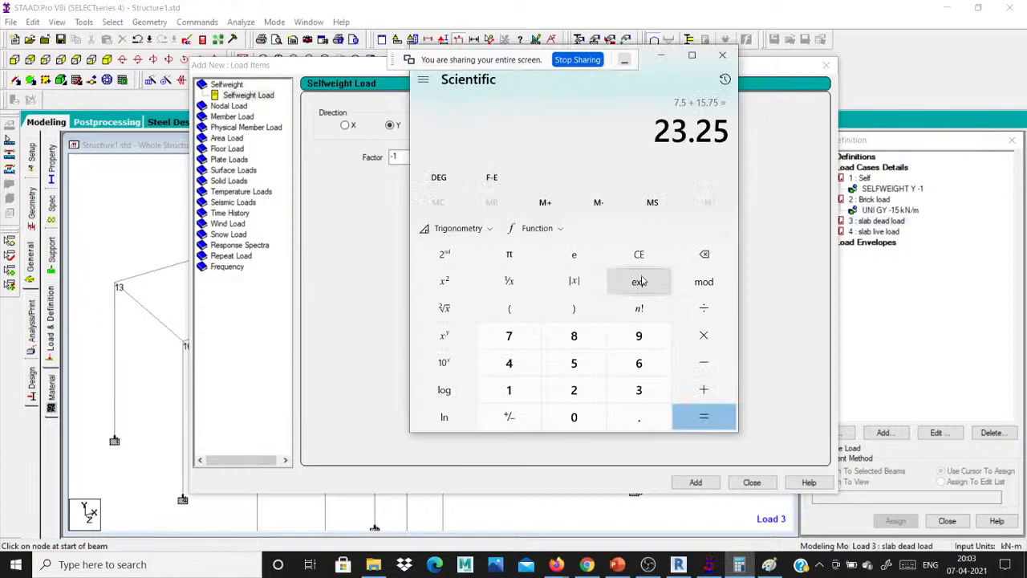
type(".")
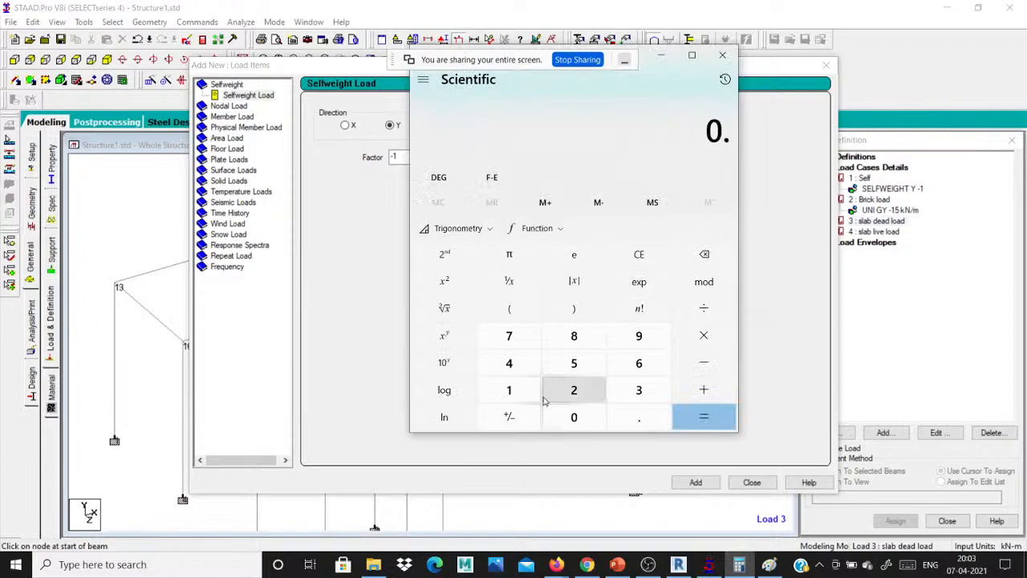
left_click(514, 393)
left_click(639, 392)
left_click(697, 341)
left_click(582, 398)
left_click(577, 366)
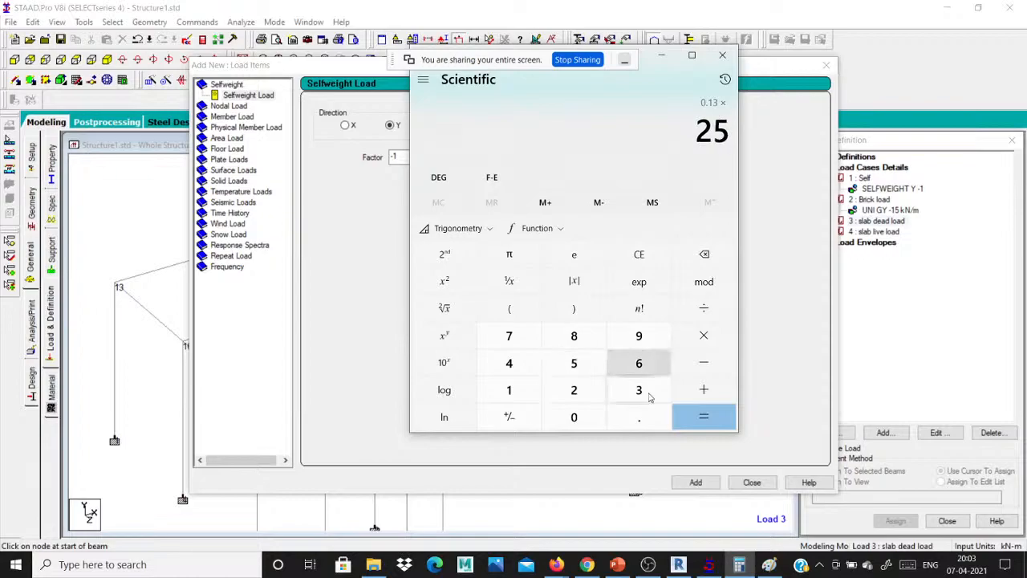
left_click(707, 415)
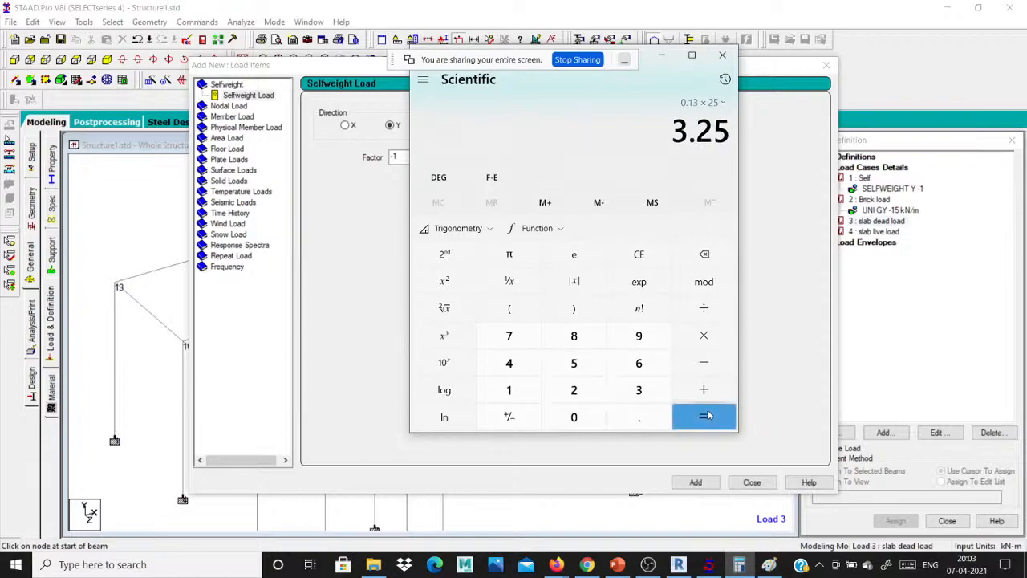
left_click(659, 60)
- Define a floor load for the slab dead load case with a pressure of -4.25 kN/m2
left_click_drag(706, 64, 862, 65)
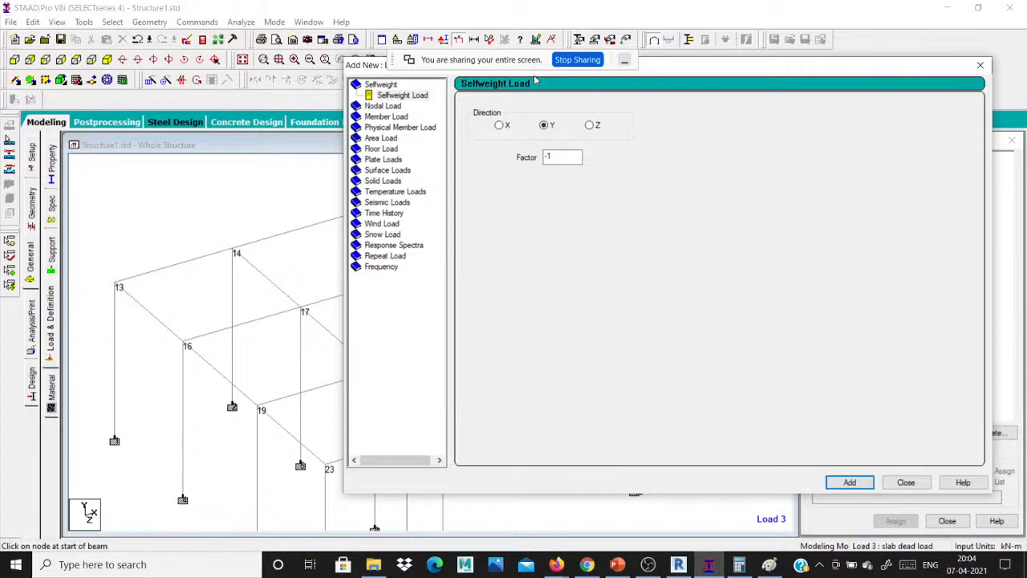
left_click(382, 151)
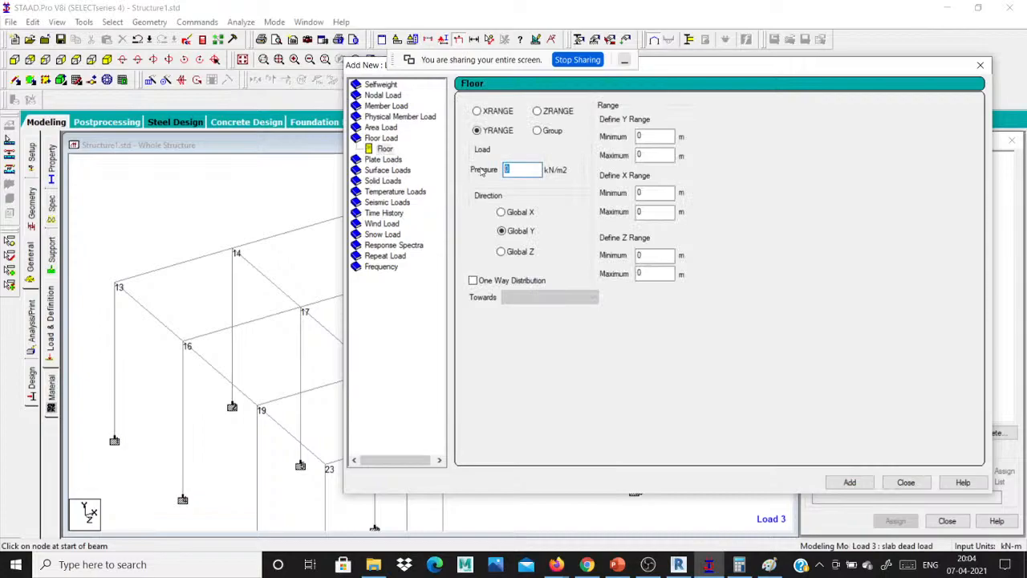
key("BackSpace")
type("-")
type("3")
type(".25")
key("BackSpace")
key("BackSpace")
key("BackSpace")
key("BackSpace")
key("BackSpace")
type("-4.25")
- Apply the floor load to group SQ as an Inclined Floor in Global Y and add it to the load case
left_click(549, 133)
left_click(608, 134)
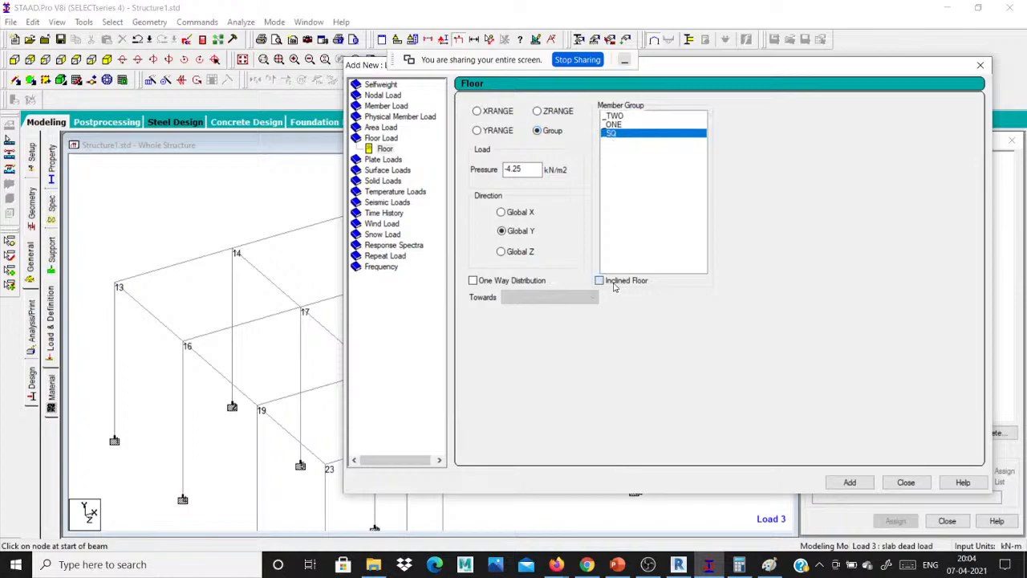
left_click(849, 482)
left_click(906, 482)
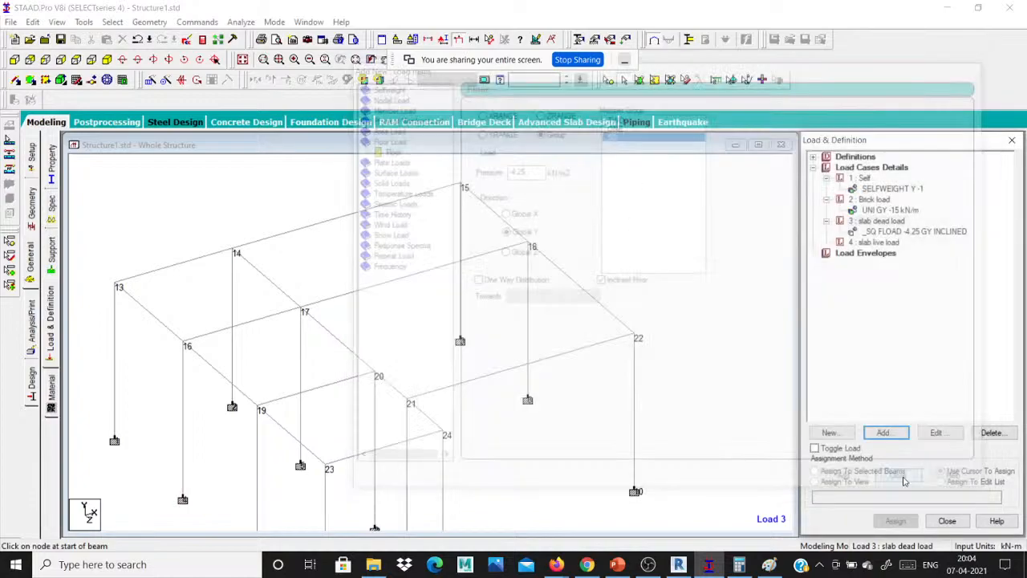
- Display the SQ floor load on the model and examine its distribution over the roof panels
left_click(879, 232)
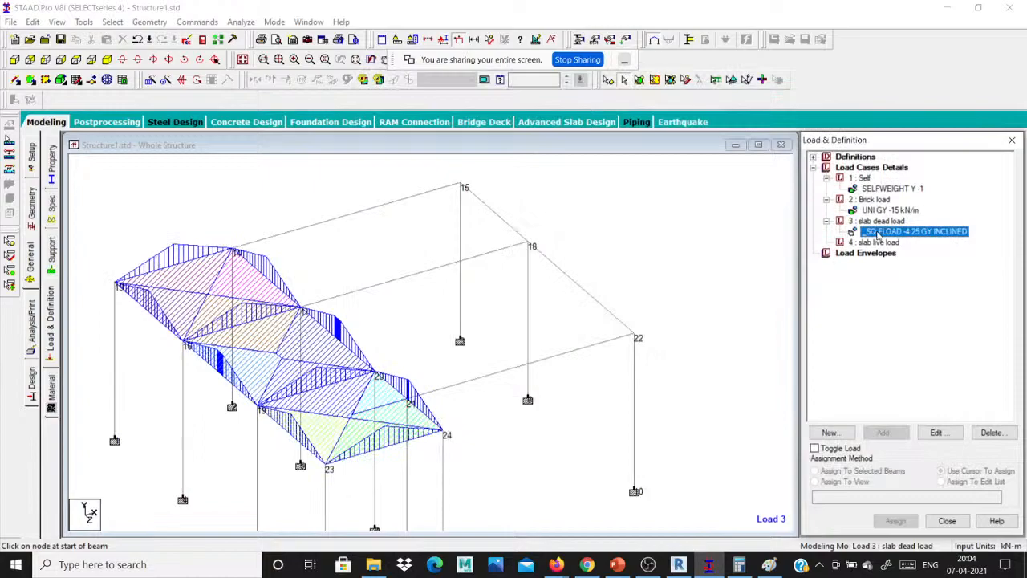
scroll(290, 373, "up", 1)
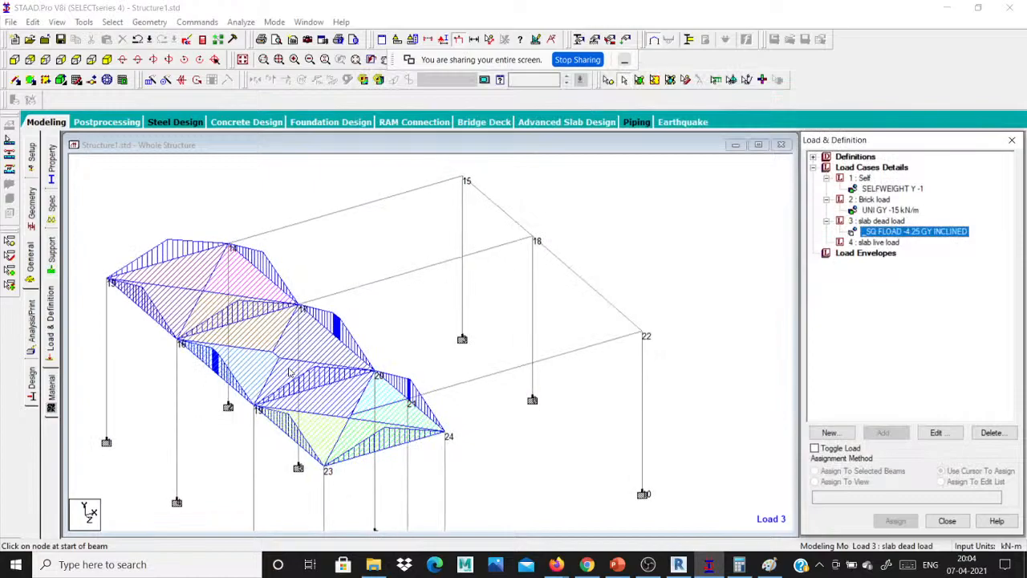
scroll(289, 372, "down", 2)
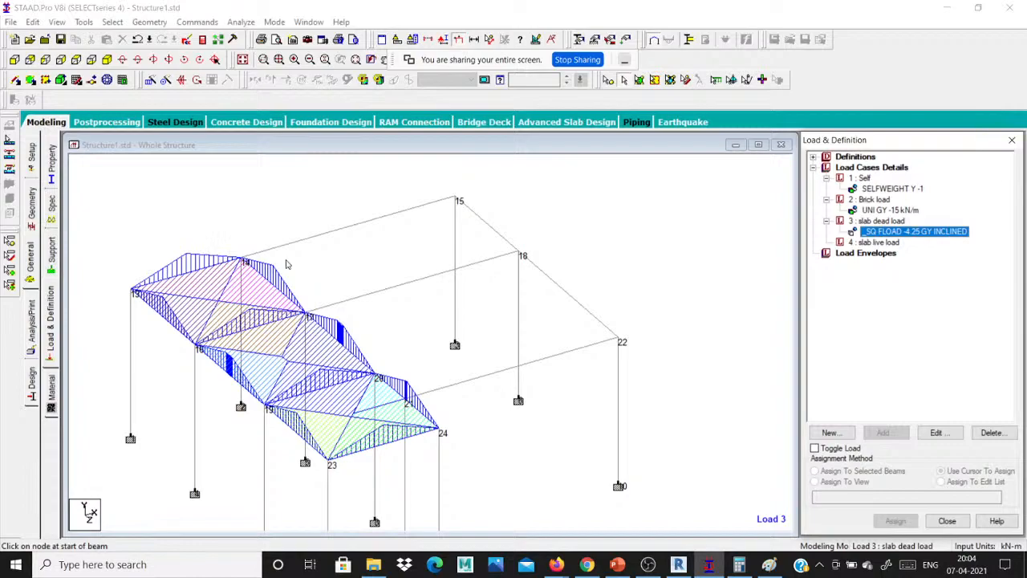
left_click(461, 227)
left_click(479, 216)
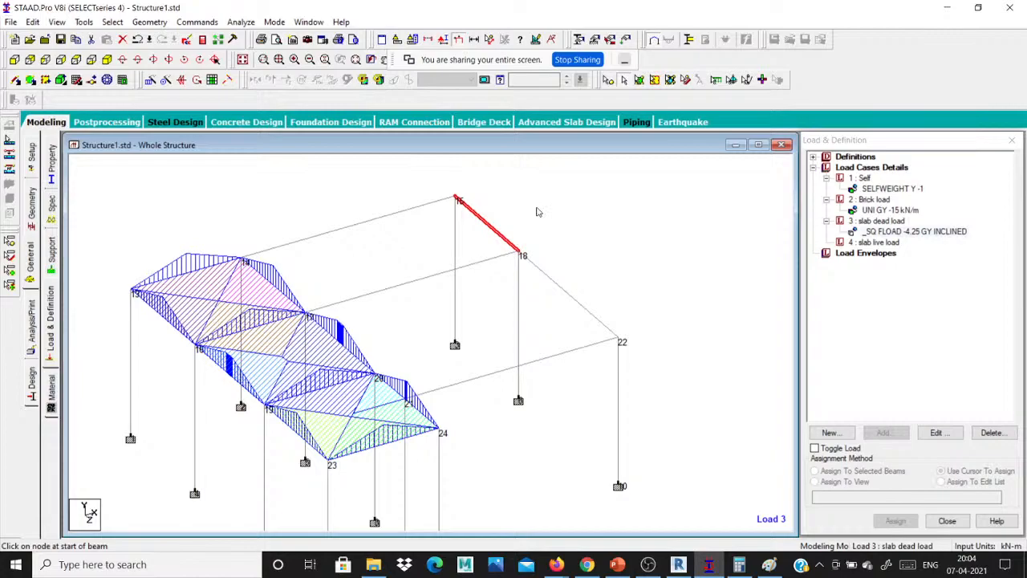
left_click(714, 420)
- Switch to Calculator and compute 0.15 × 25 for the thicker slab's dead load
left_click(740, 564)
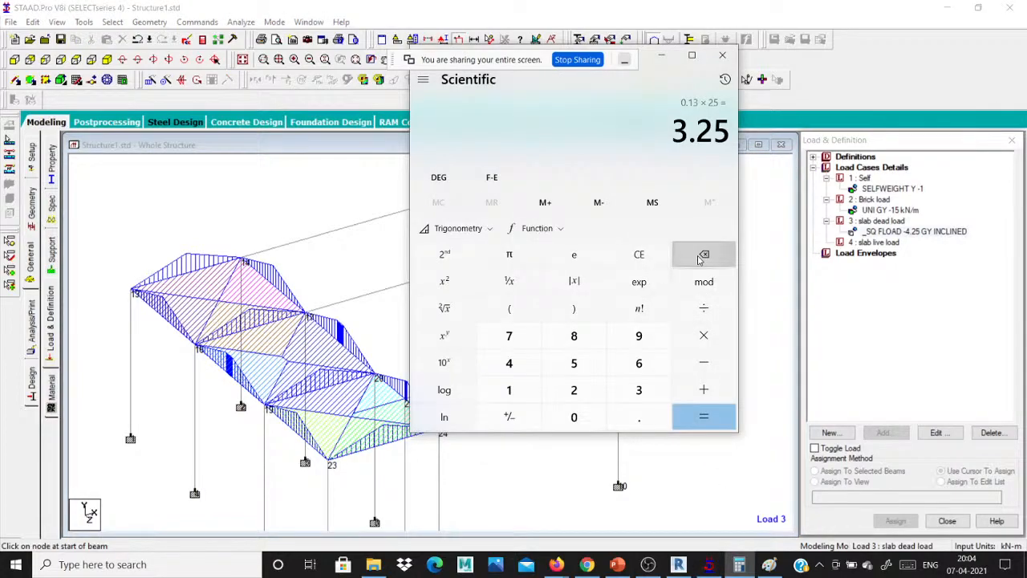
type("1")
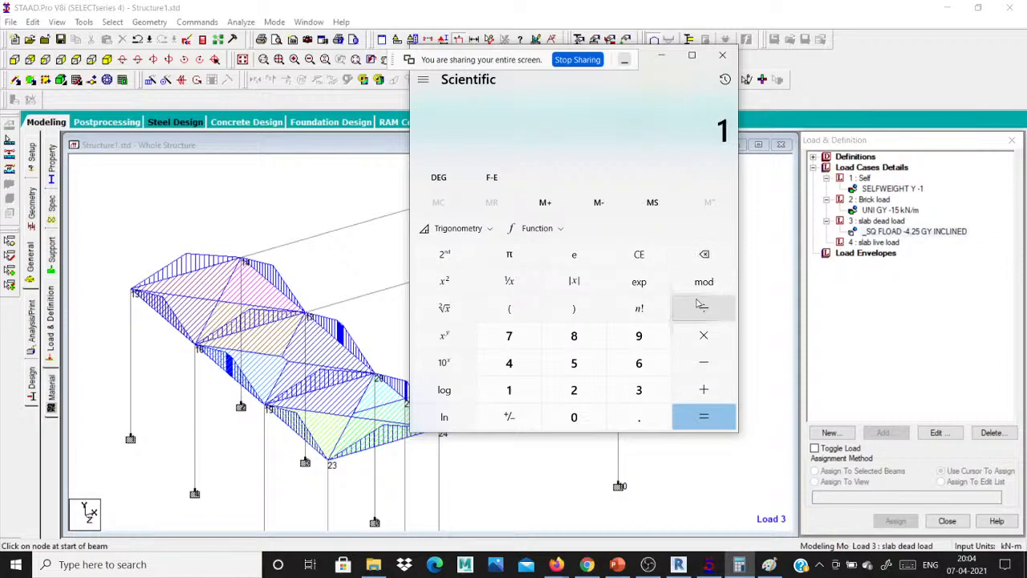
key("BackSpace")
type(".")
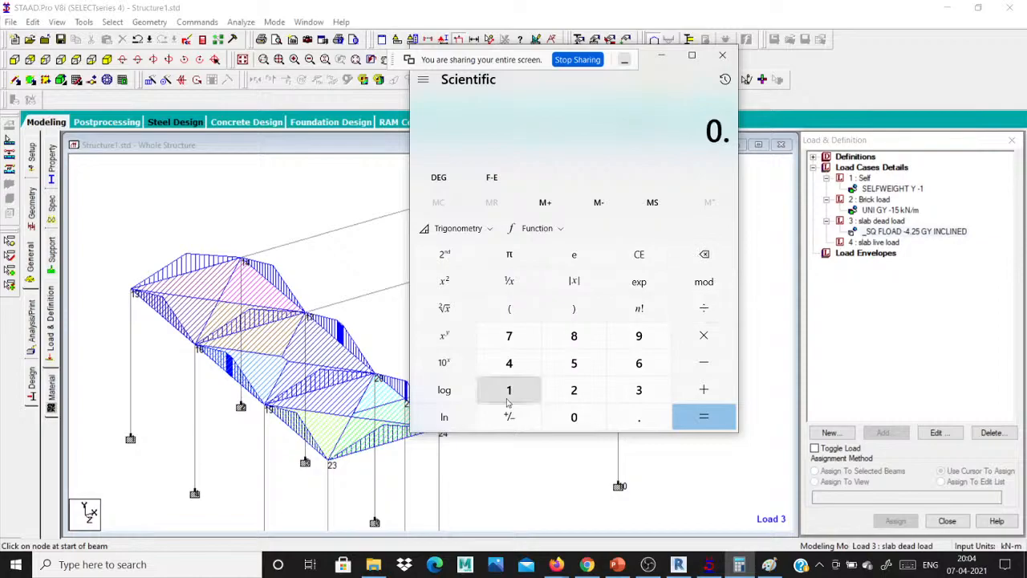
type("15*")
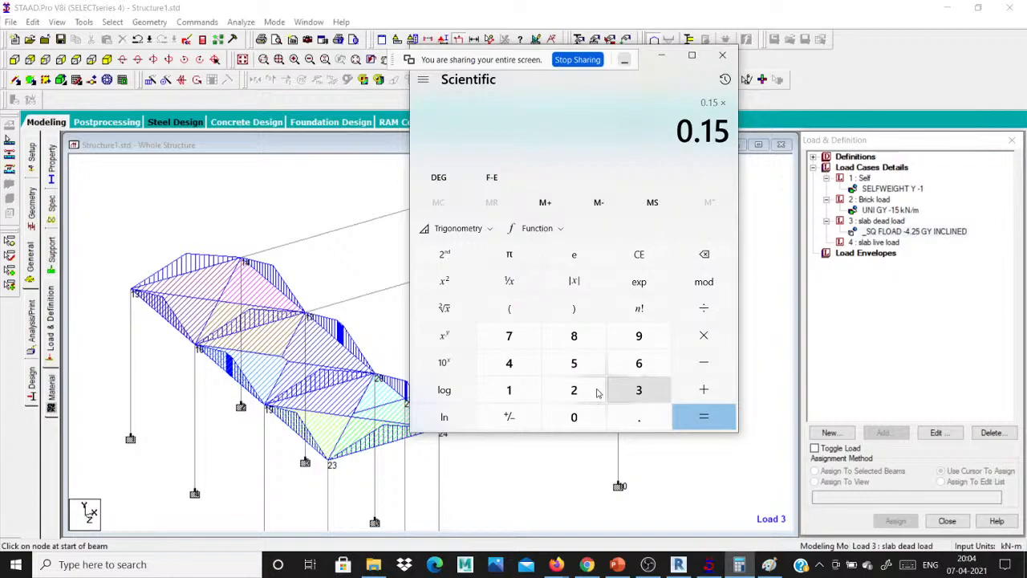
type("25")
key("Return")
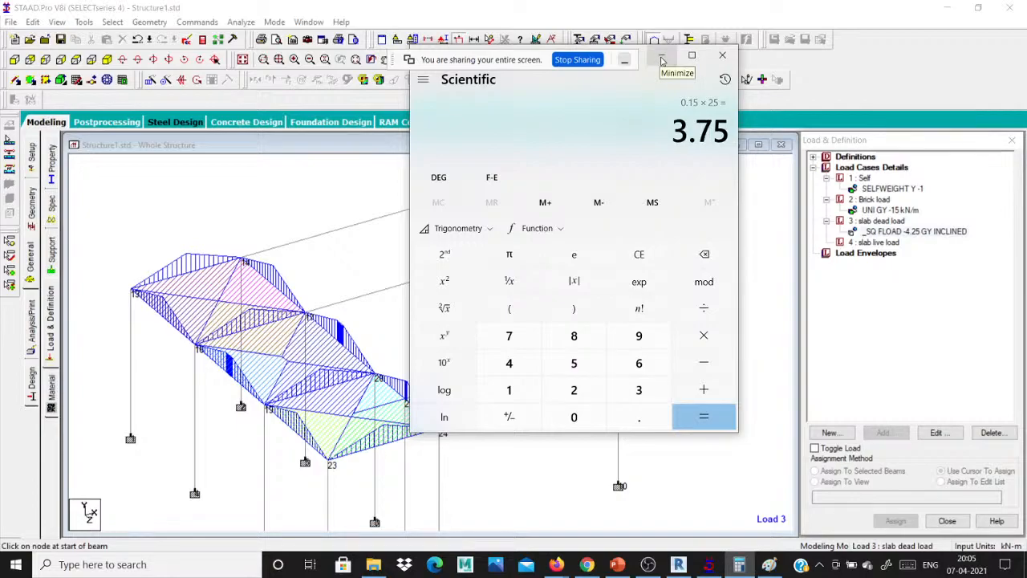
left_click(662, 60)
- Start a new floor load in the slab dead load case with a pressure of -4.75 kN/m2
left_click(874, 221)
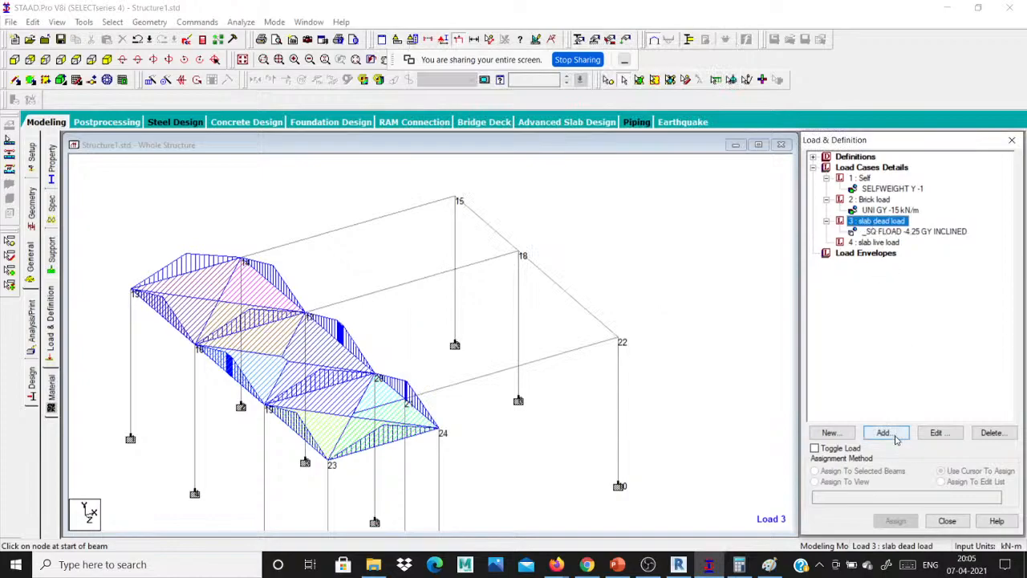
left_click(886, 433)
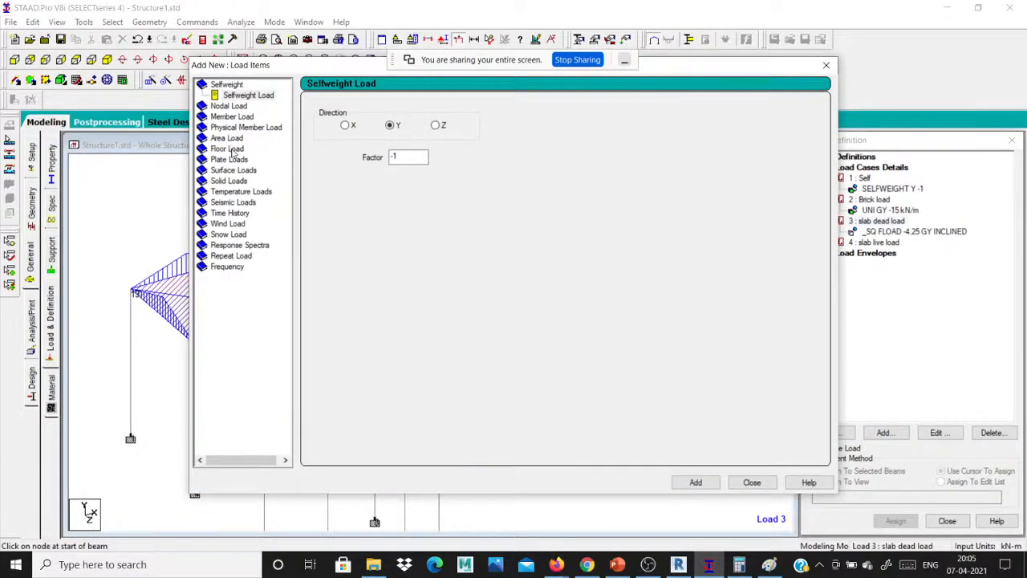
left_click(229, 148)
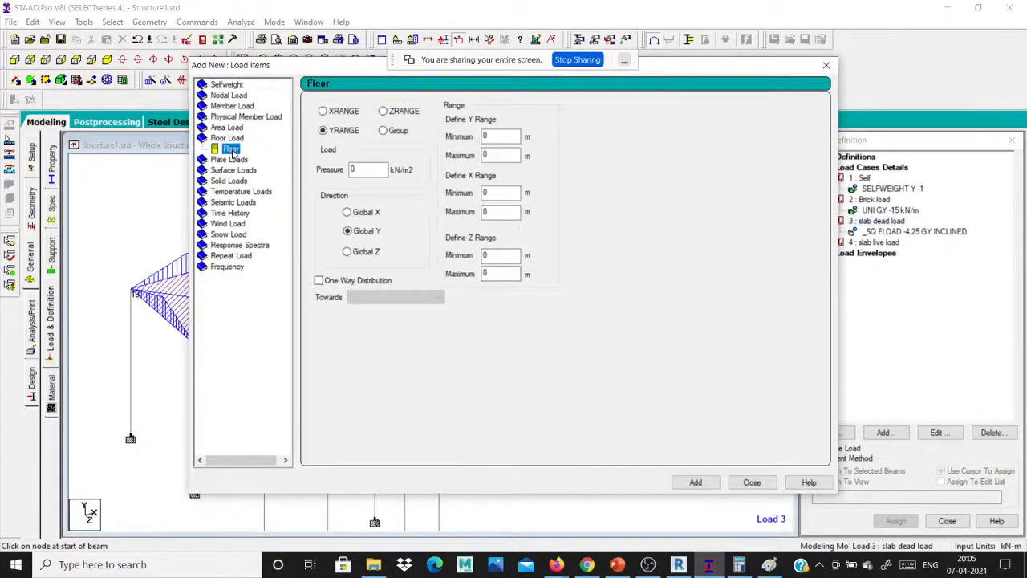
left_click(359, 170)
type("-4.75")
- Apply the floor load to group ONE as an Inclined Floor with One Way Distribution in the default longer direction, and add it to the case
left_click(383, 131)
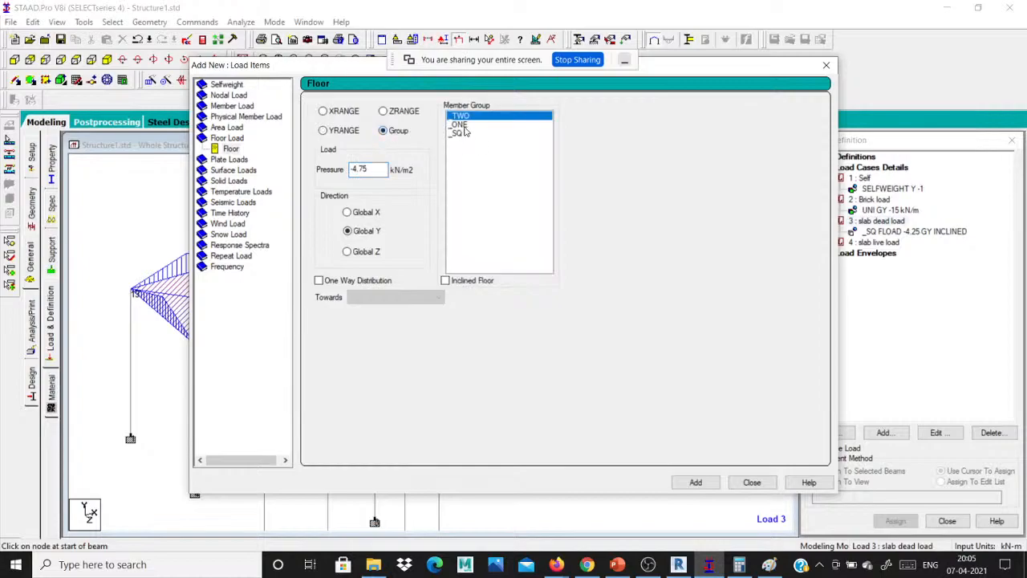
left_click(464, 126)
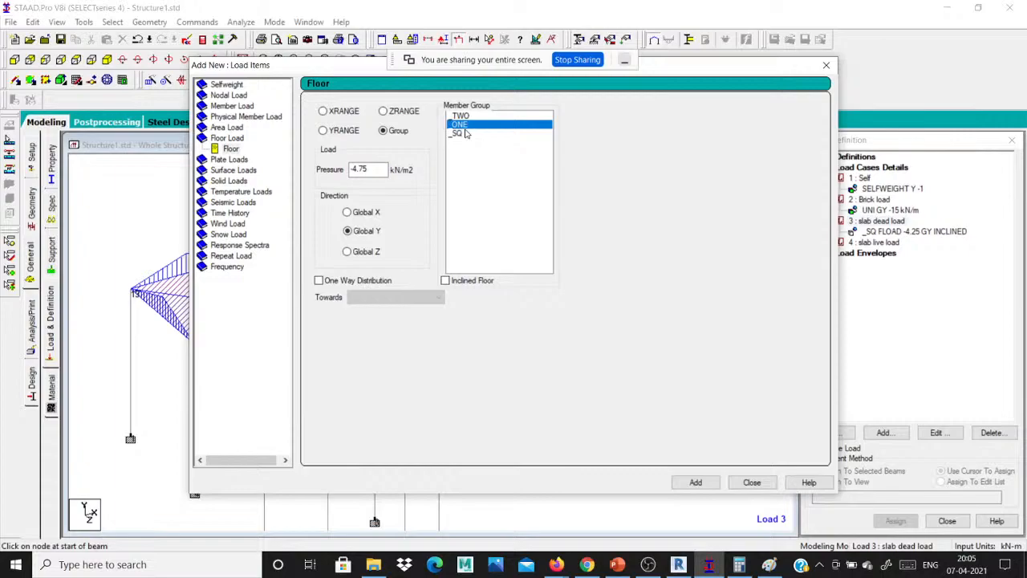
left_click(444, 281)
left_click(319, 281)
left_click(318, 281)
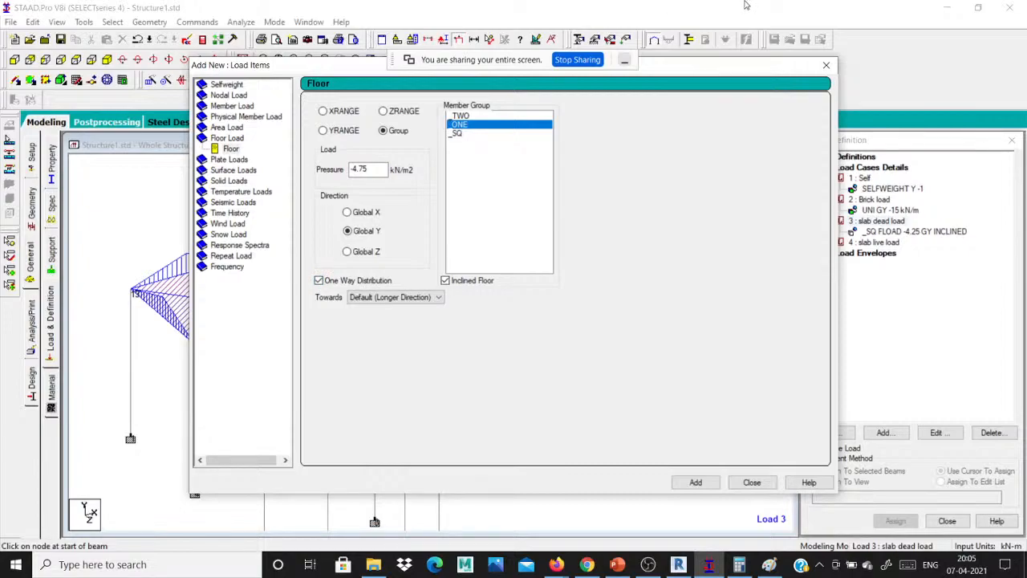
left_click(697, 482)
left_click(746, 483)
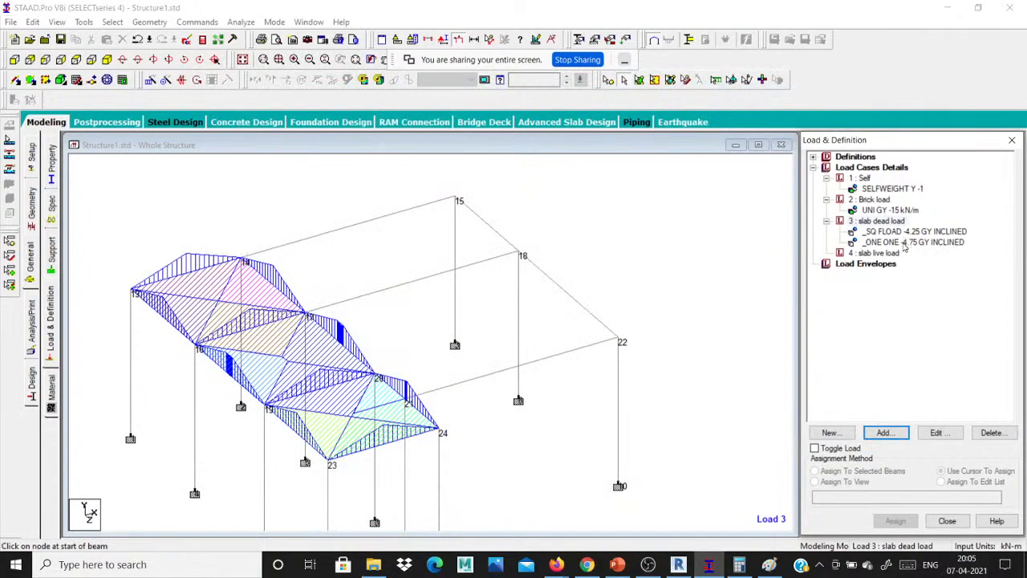
- Display the group ONE floor load on the model and examine its one-way distribution
left_click(905, 243)
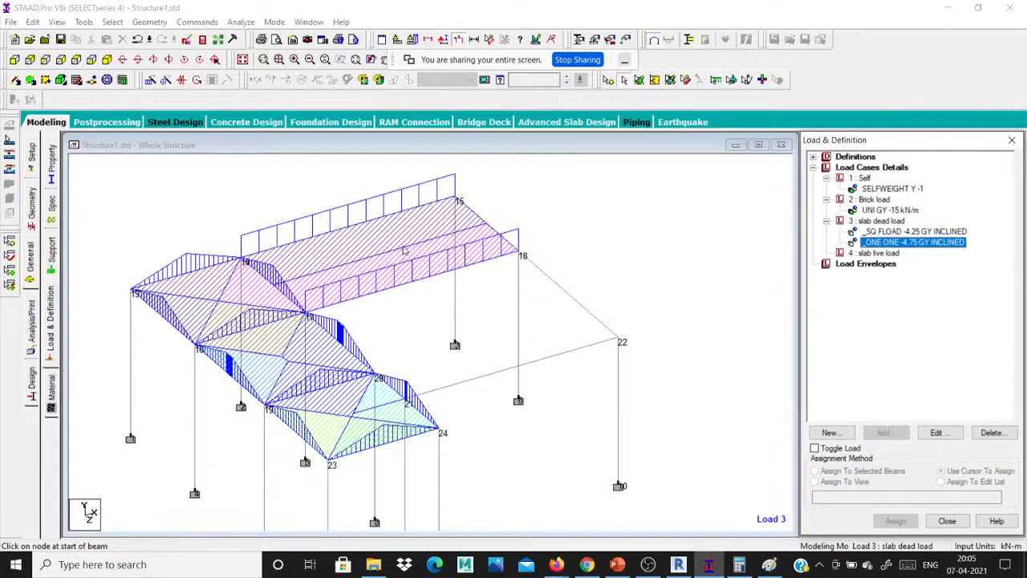
scroll(404, 250, "up", 1)
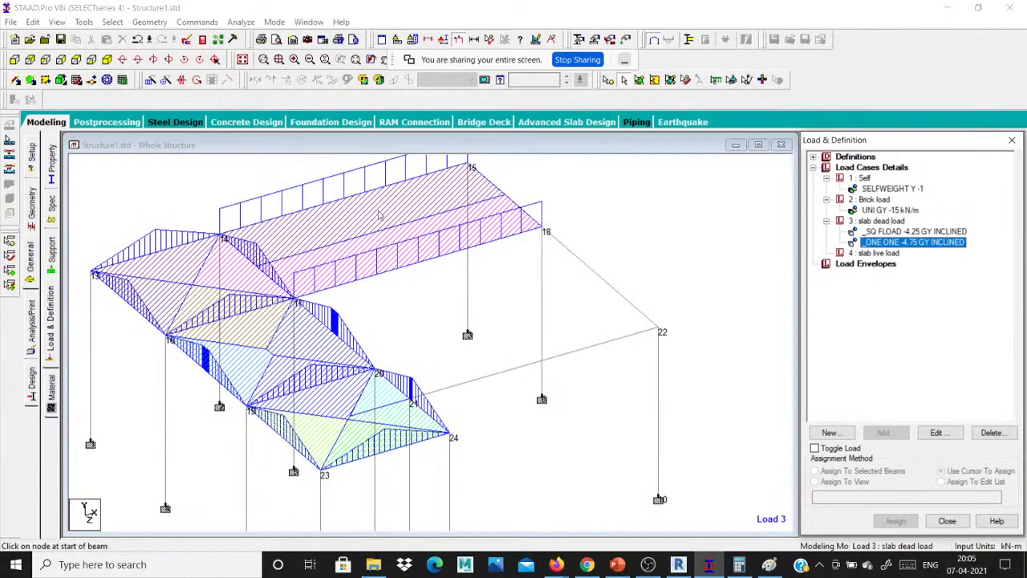
scroll(461, 221, "down", 1)
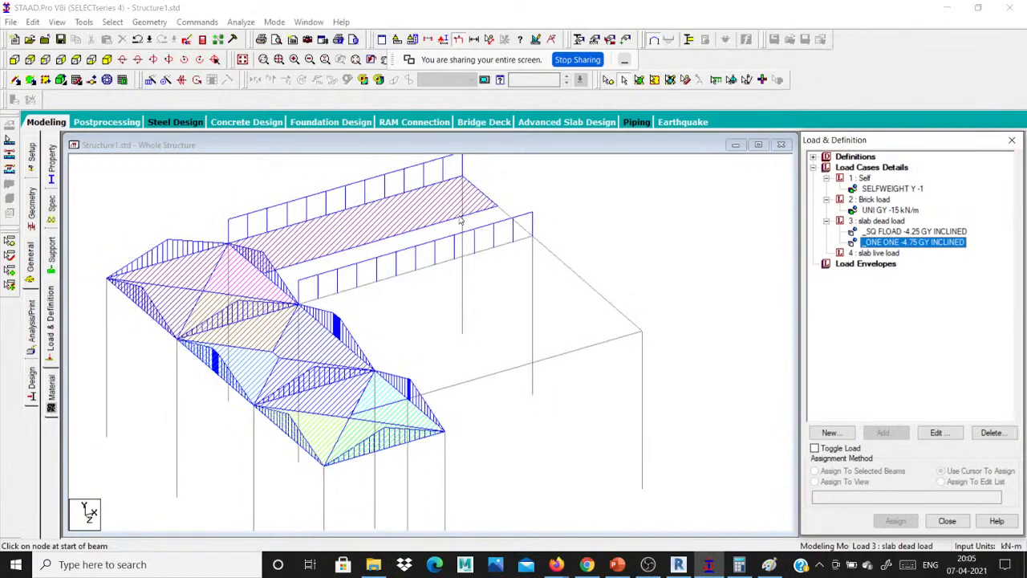
scroll(461, 221, "down", 1)
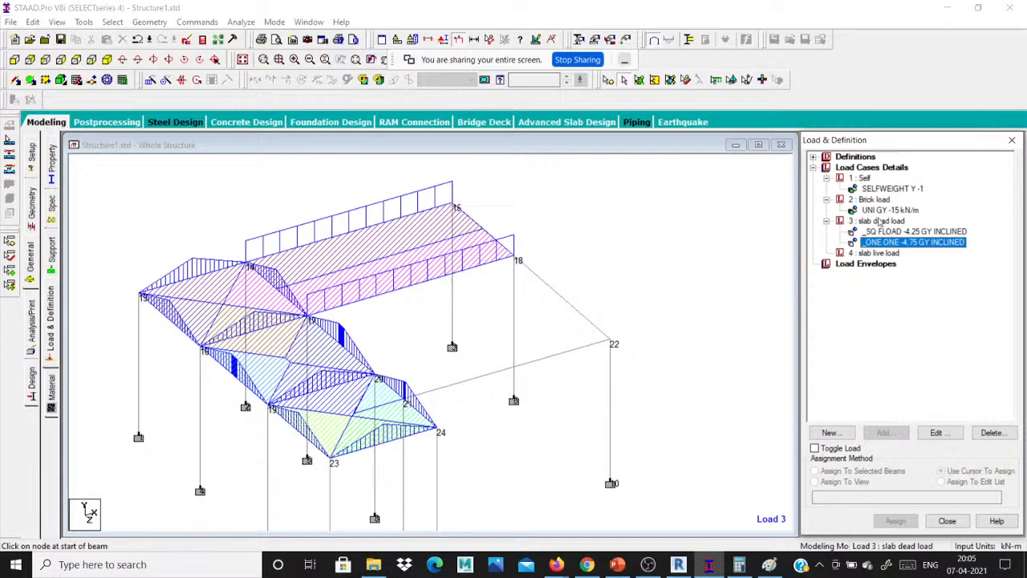
- Switch to Calculator, compute 0.16 × 25 for the next slab's dead load, and return to STAAD.Pro
key("alt+Tab")
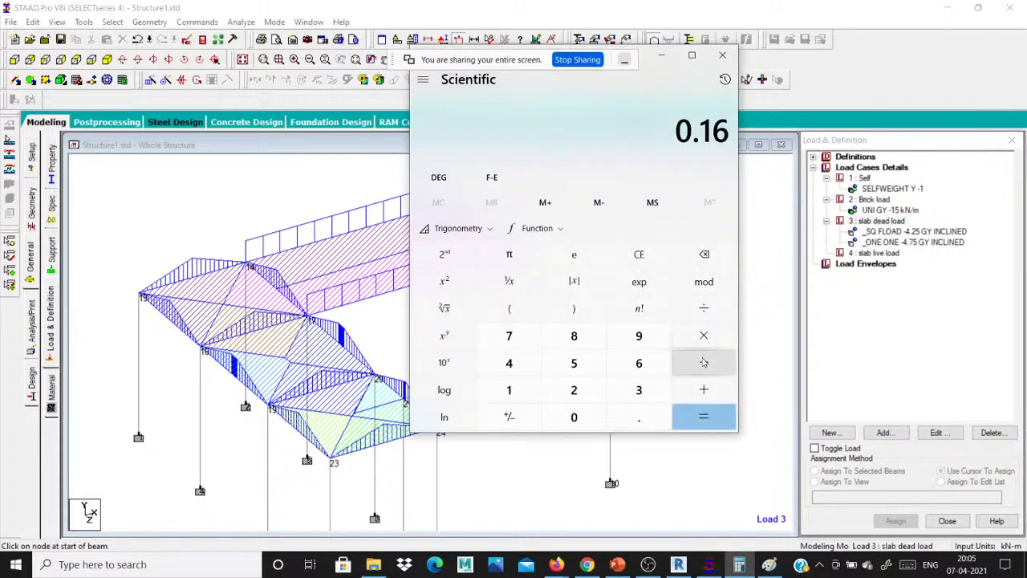
type("*25")
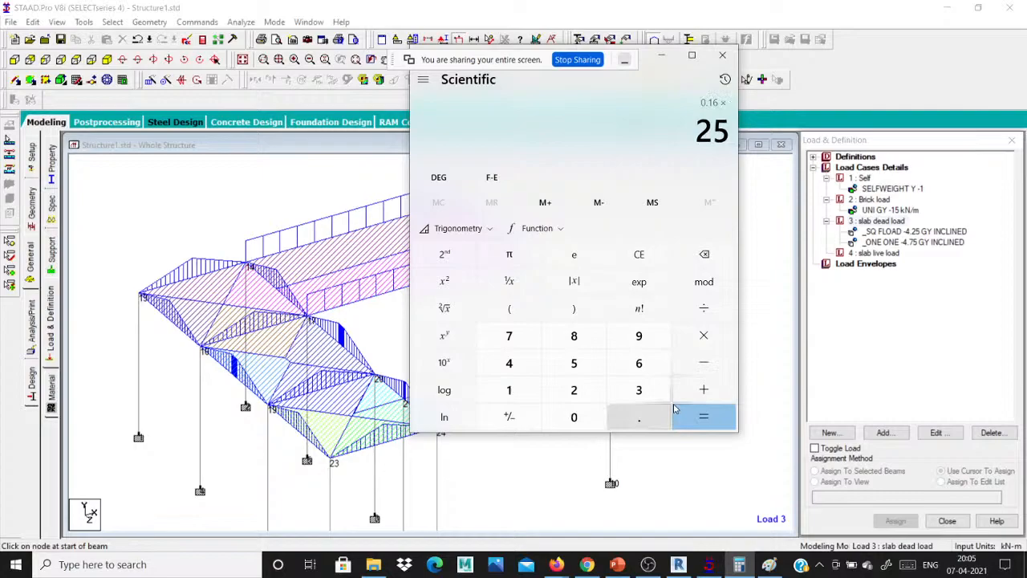
left_click(675, 409)
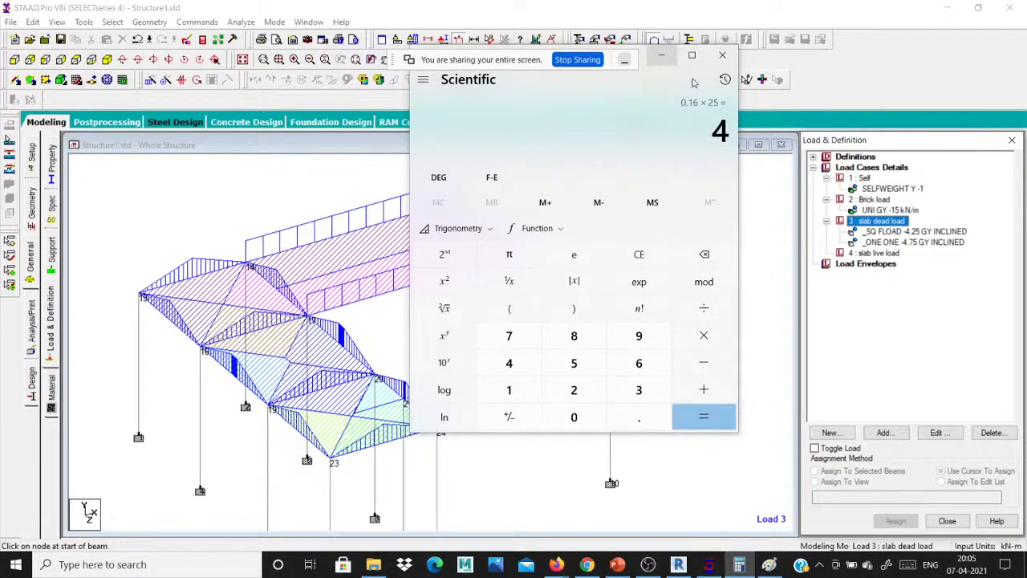
left_click(662, 56)
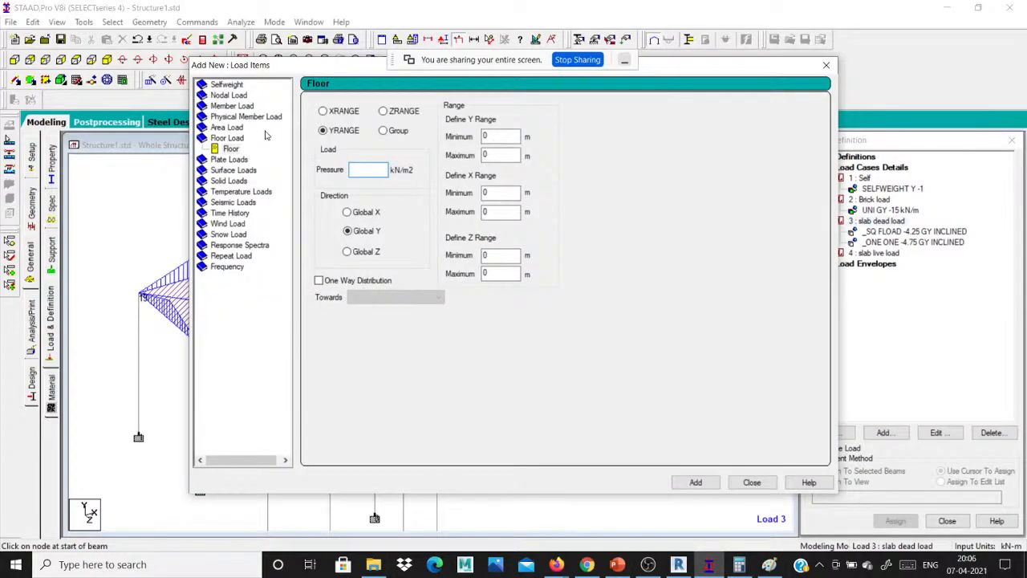
- Add a floor load of -5 kN/m2 on group TWO as an Inclined Floor in Global Y to the slab dead load case
type("-5")
left_click(397, 130)
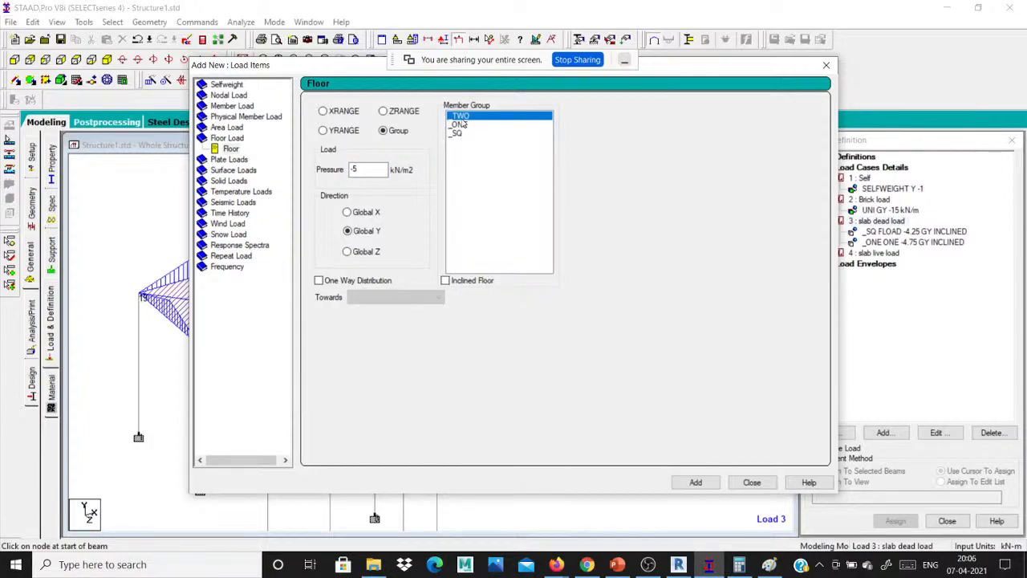
left_click(446, 280)
left_click(696, 482)
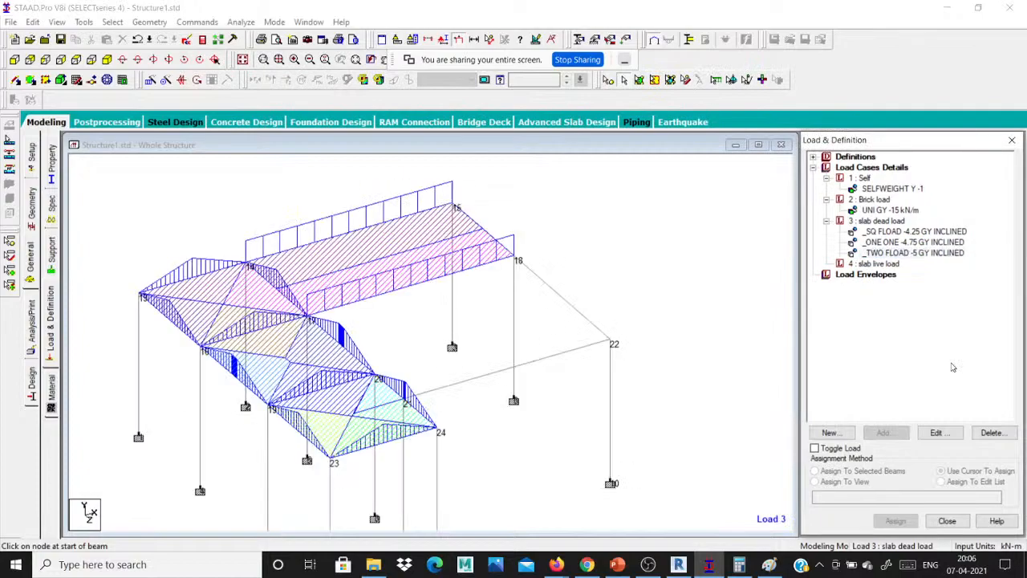
- Review the settings of the _TWO floor load and delete it from the slab dead load case
left_click(899, 253)
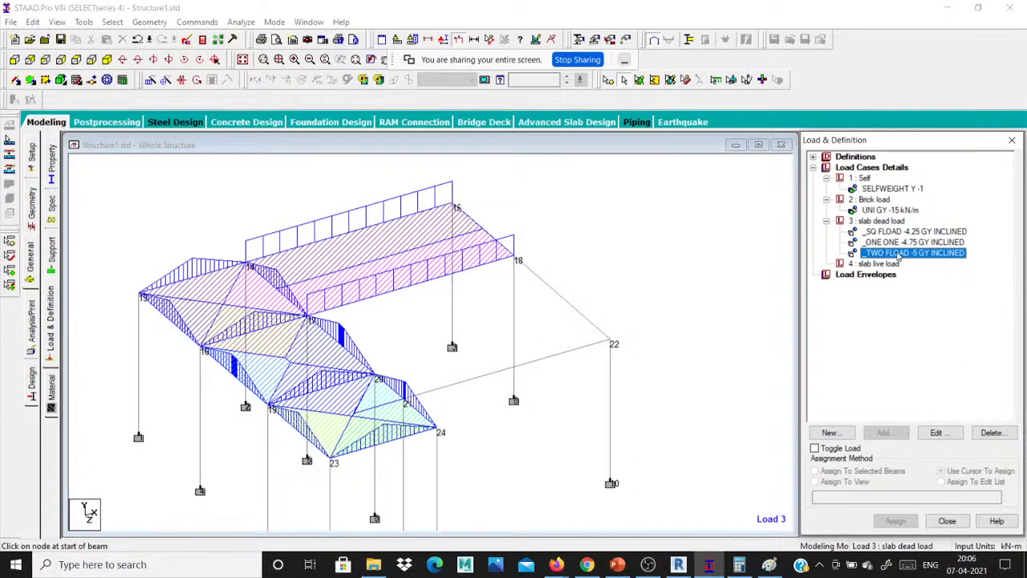
double_click(899, 253)
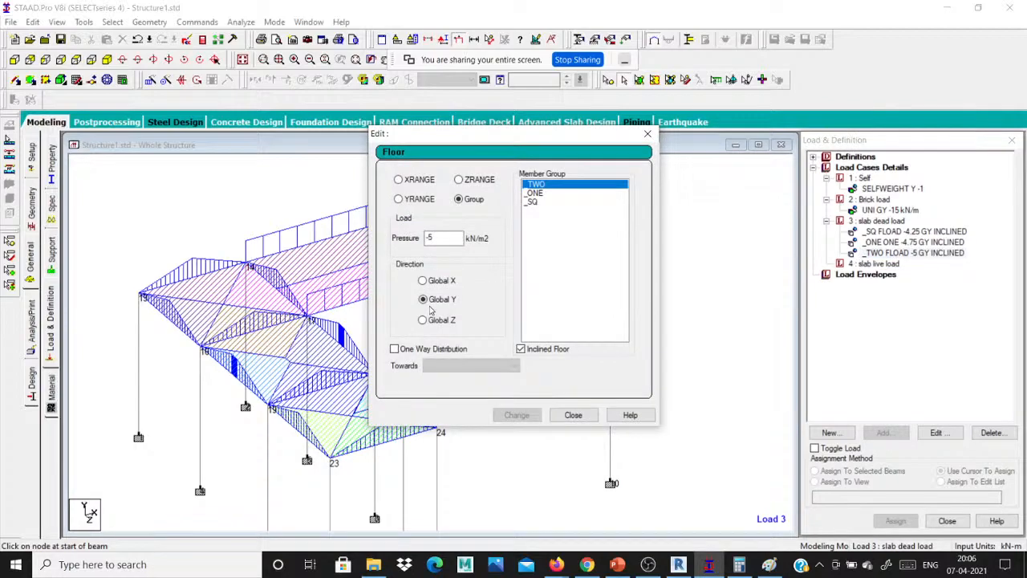
left_click(572, 415)
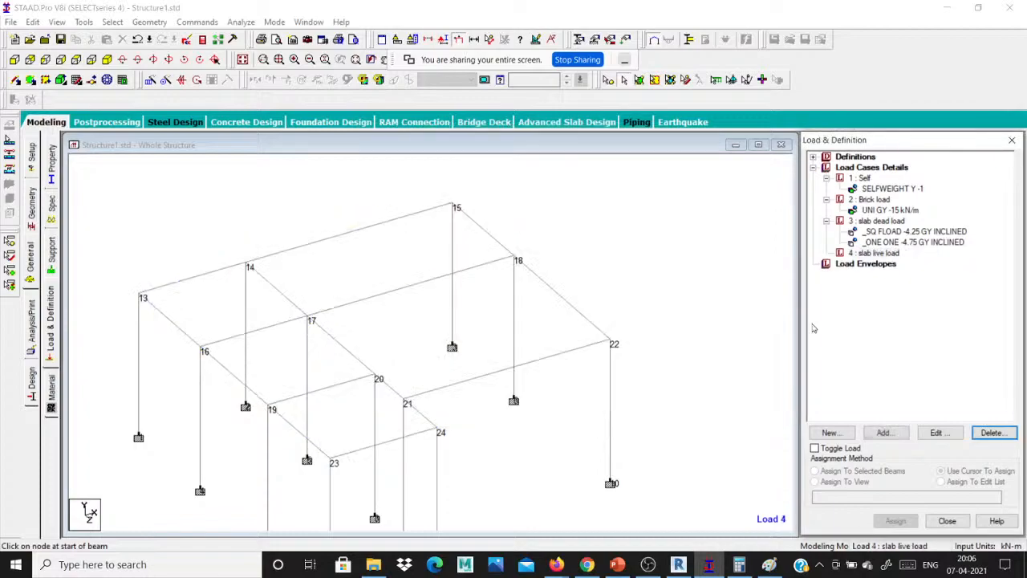
- Create a Floor group named TWODD and associate it with the selected beams bounding the panel between nodes 17, 18, 22 and 21
left_click(393, 290)
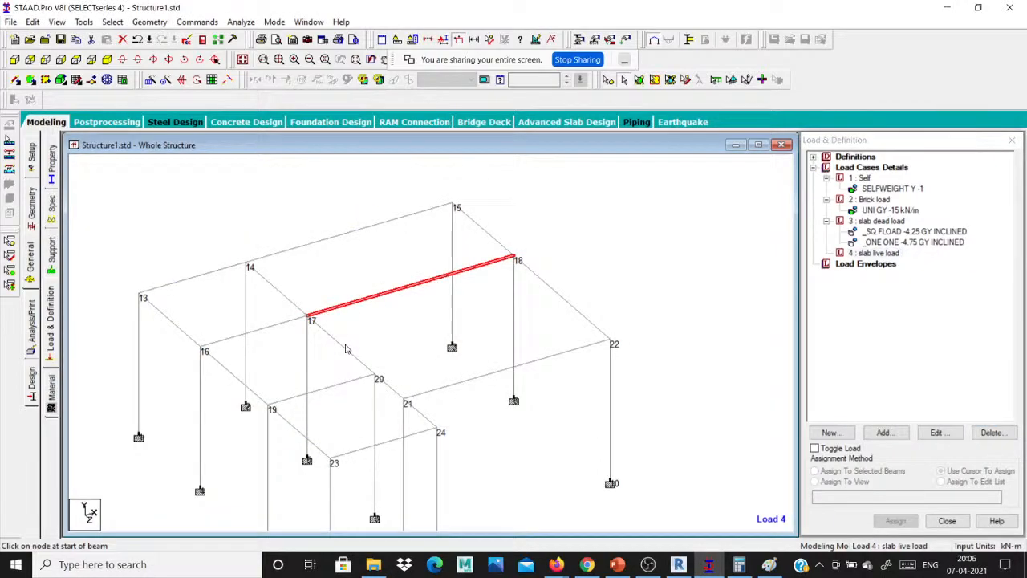
left_click(346, 348, "ctrl")
left_click(390, 387, "ctrl")
left_click(489, 374, "ctrl")
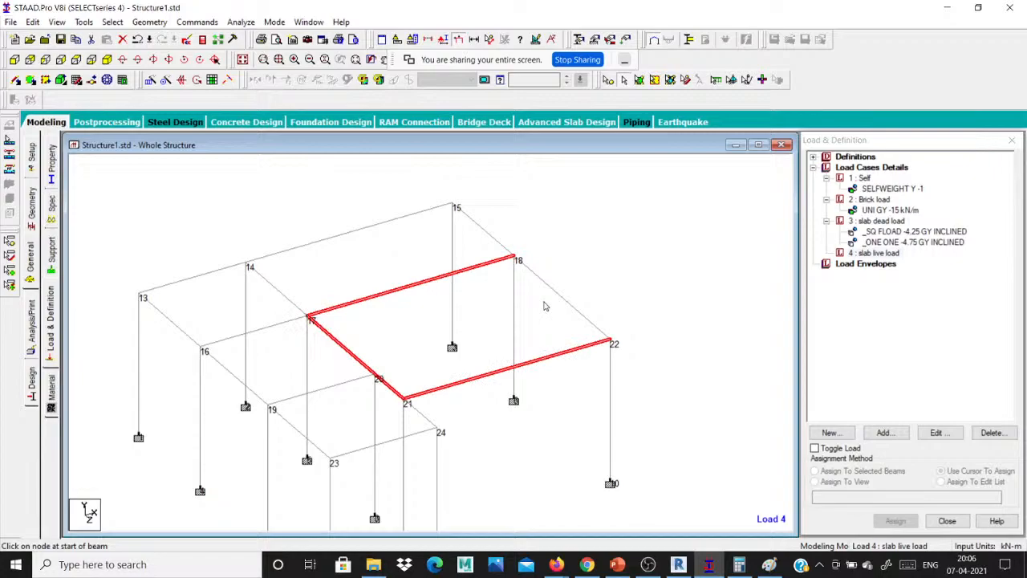
left_click(559, 296, "ctrl")
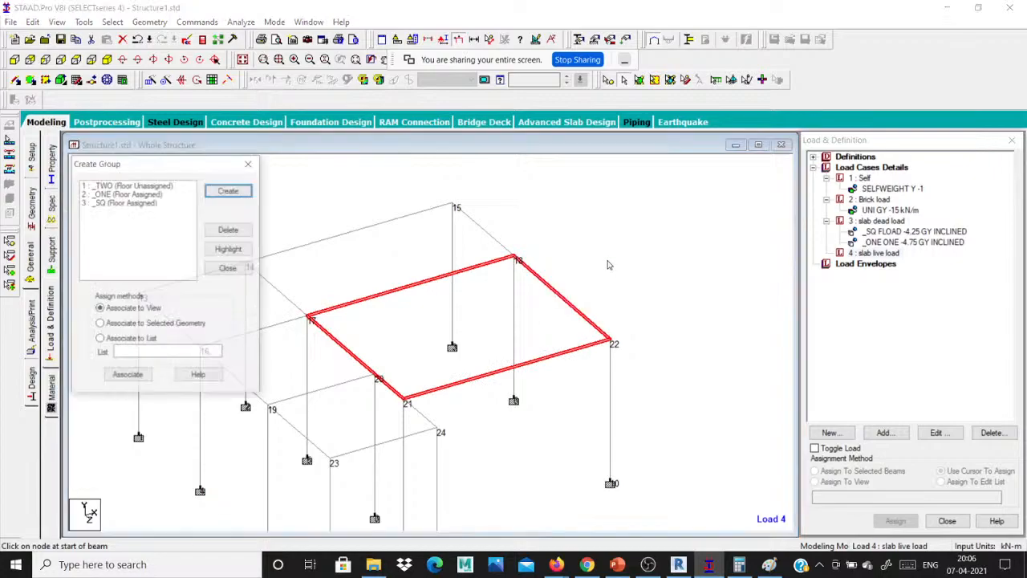
left_click(228, 191)
type("T")
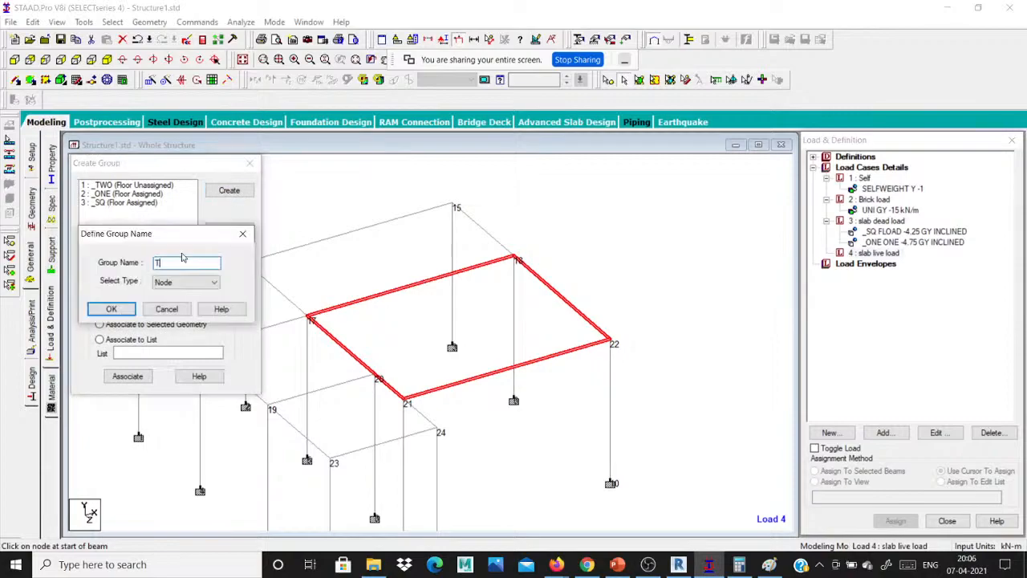
type("WO")
left_click(185, 282)
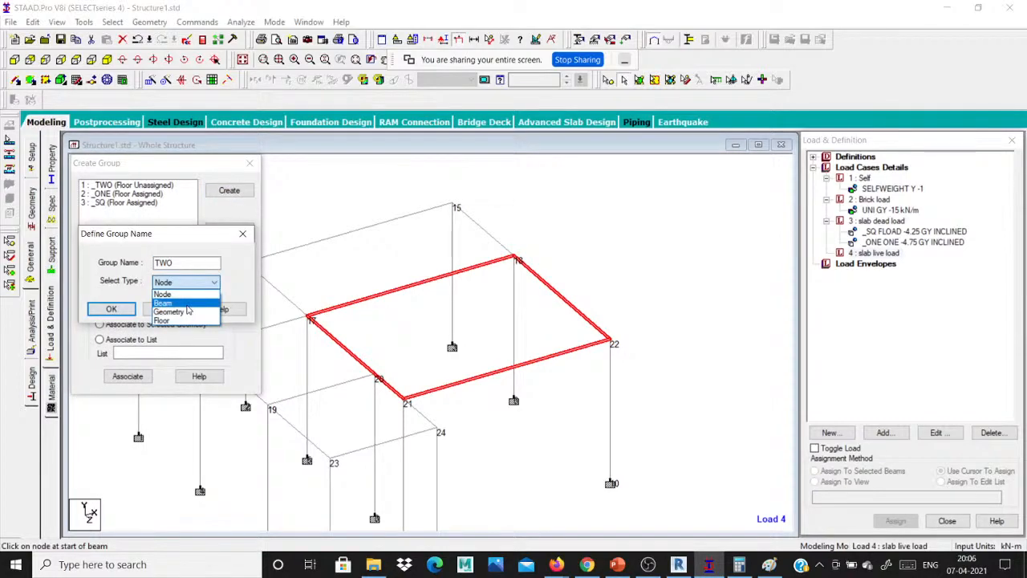
left_click(186, 304)
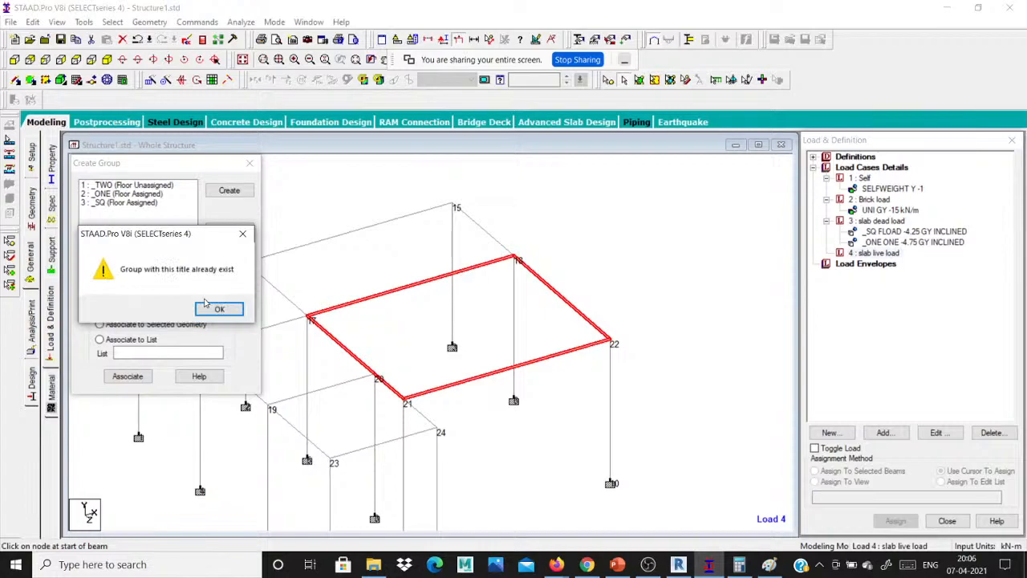
left_click(208, 307)
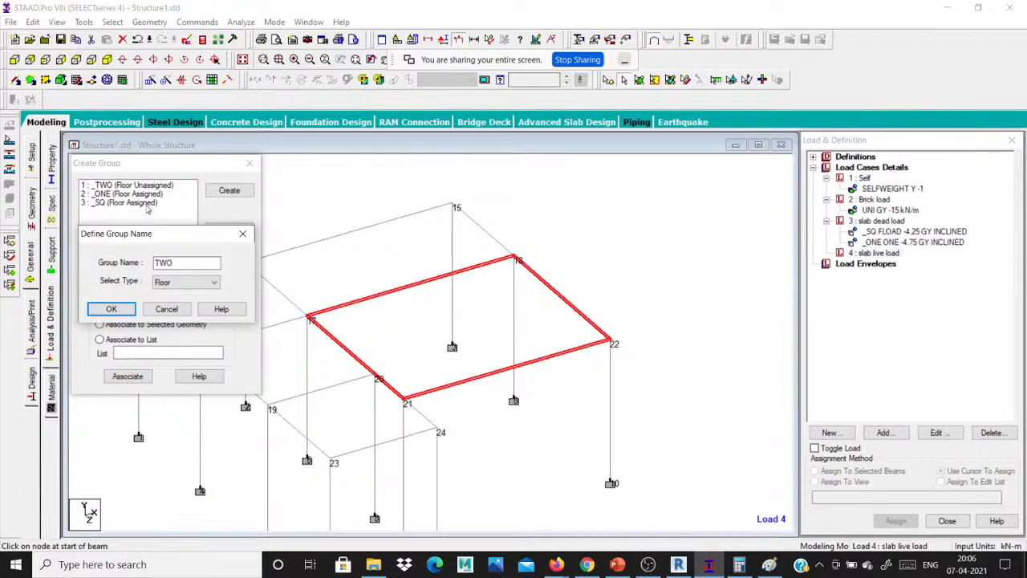
type("DD")
left_click(113, 309)
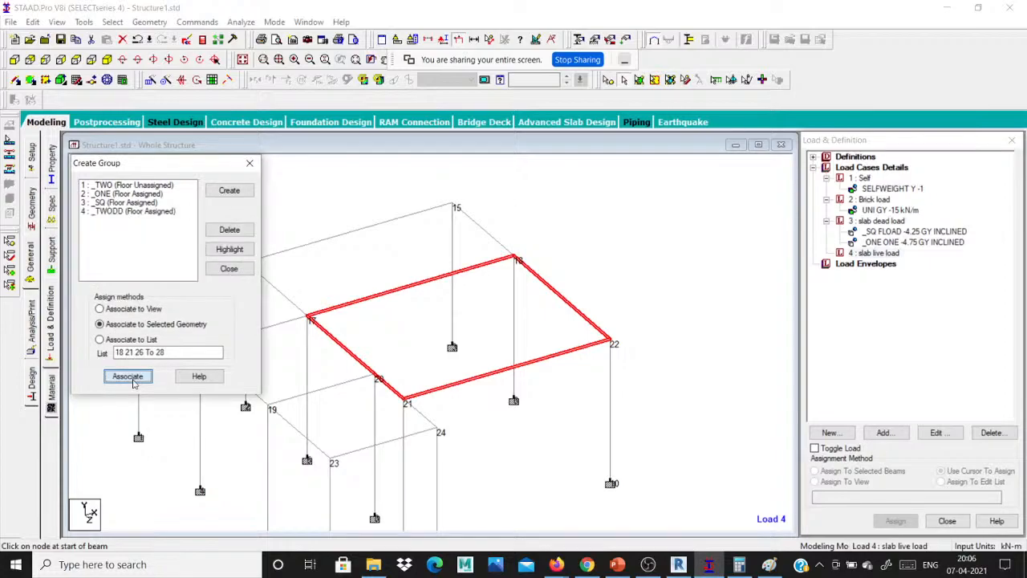
left_click(250, 163)
- Add an inclined floor load of -5 kN/m2 in Global Y for the _TWODD group to the slab dead load case
left_click(879, 220)
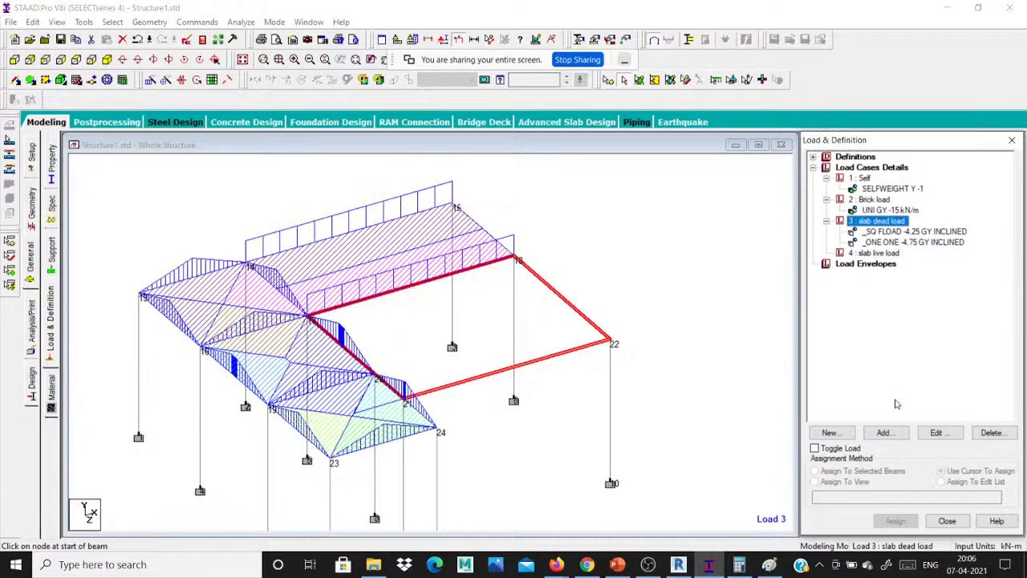
left_click(884, 432)
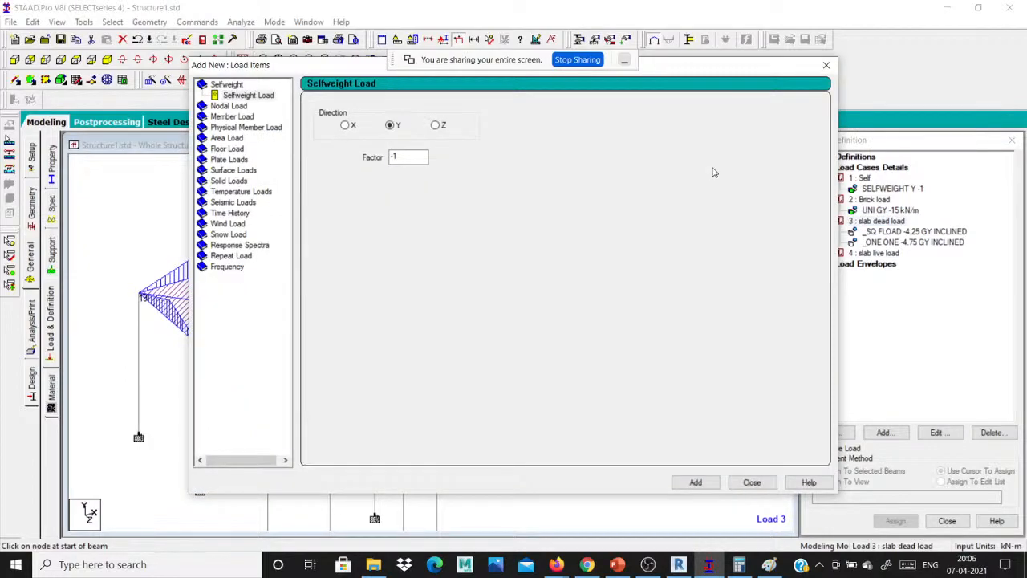
key("Escape")
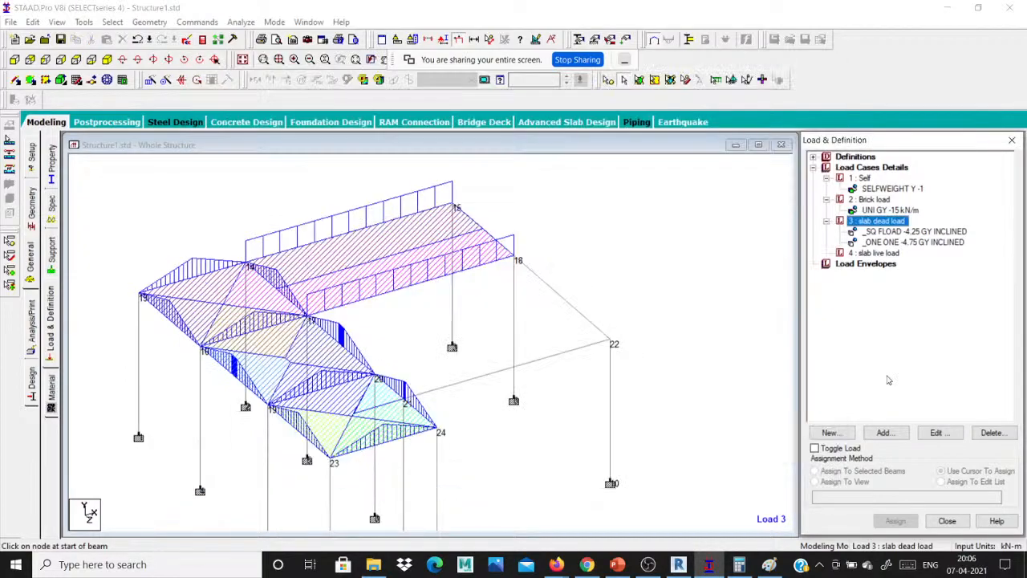
left_click(884, 433)
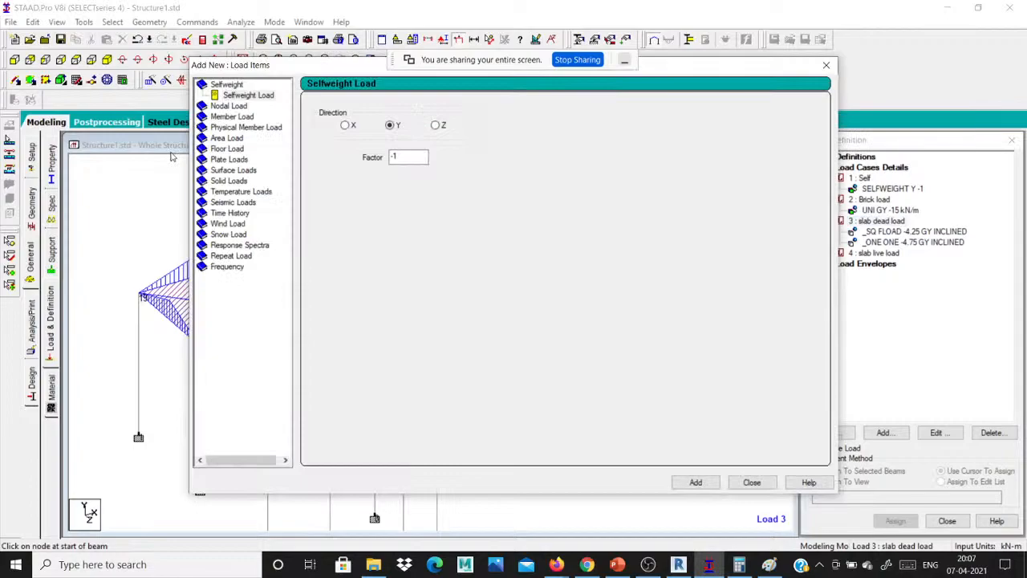
left_click(226, 149)
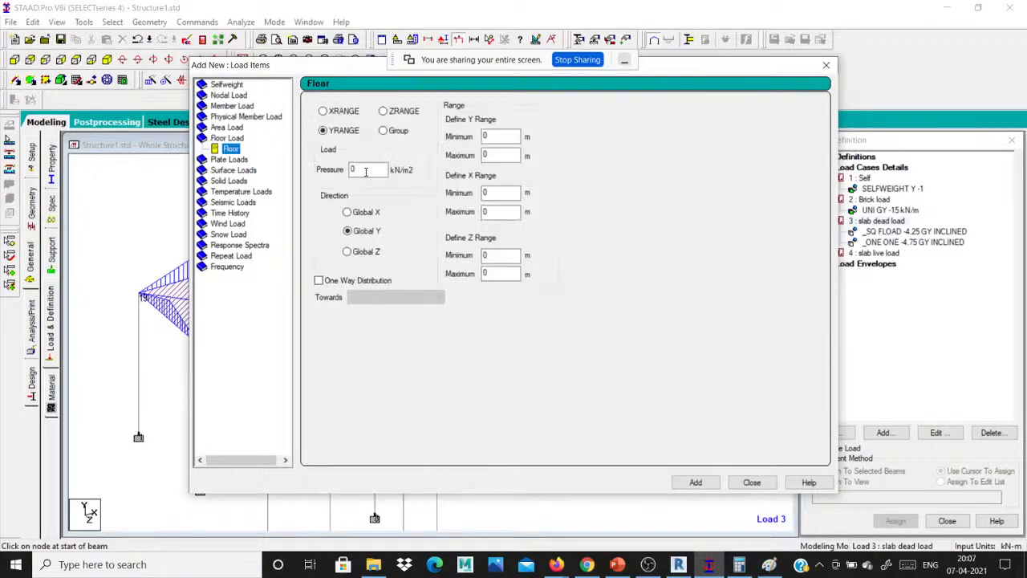
double_click(366, 170)
type("-5")
left_click(397, 131)
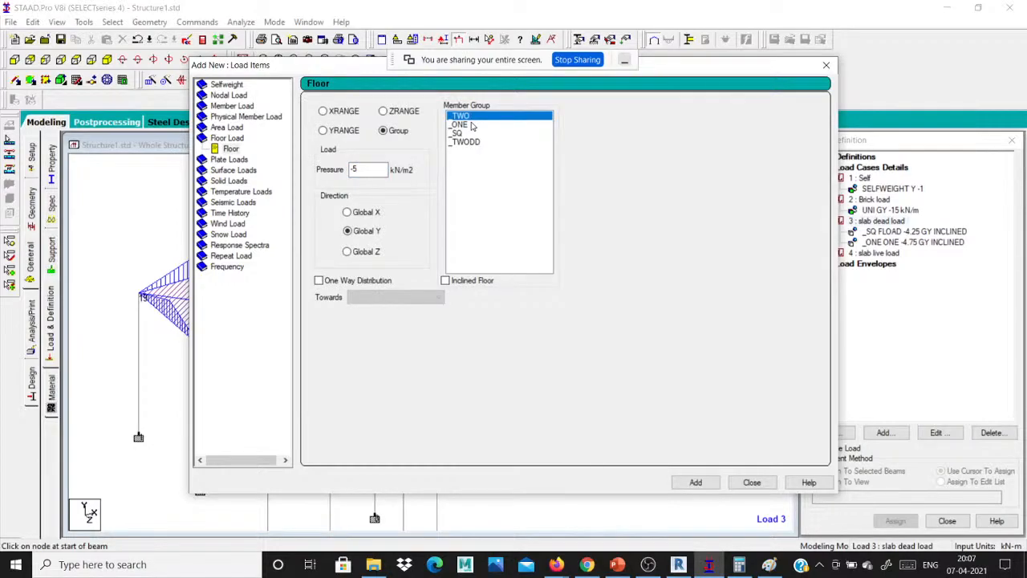
left_click(469, 142)
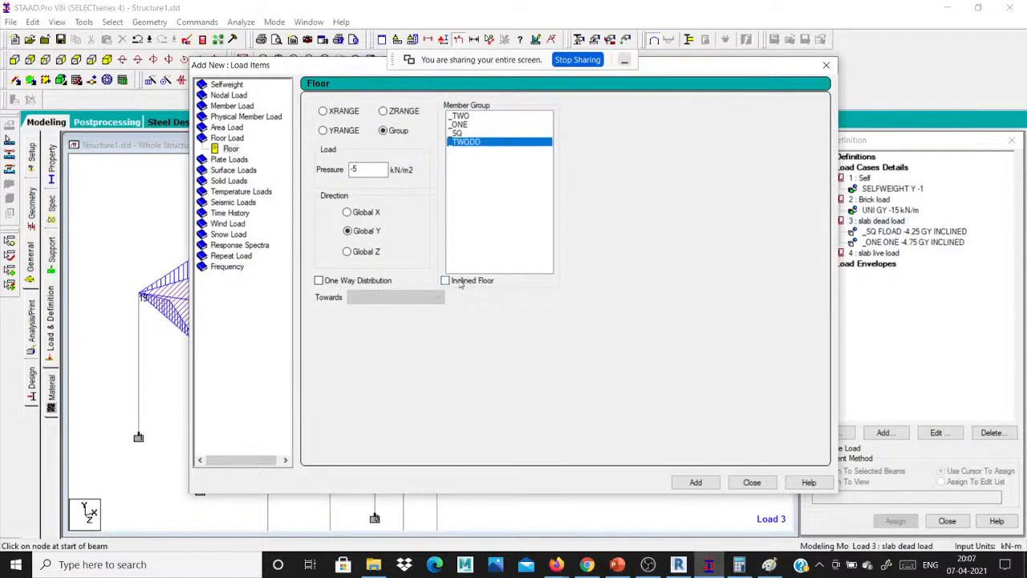
left_click(446, 280)
left_click(696, 482)
left_click(752, 483)
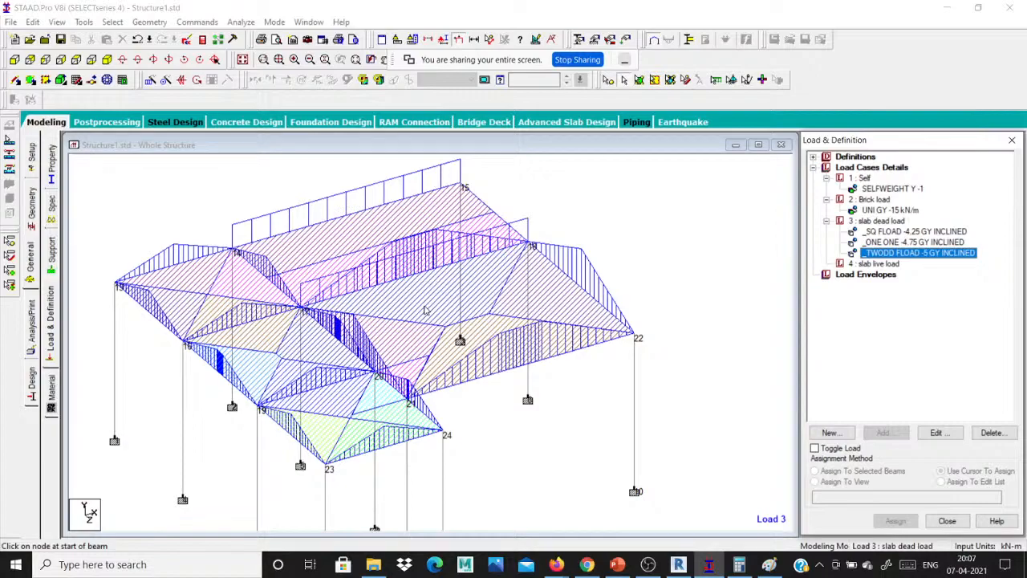
- Examine the slab dead load distribution on the frame and display the slab live load case
scroll(427, 310, "down", 1)
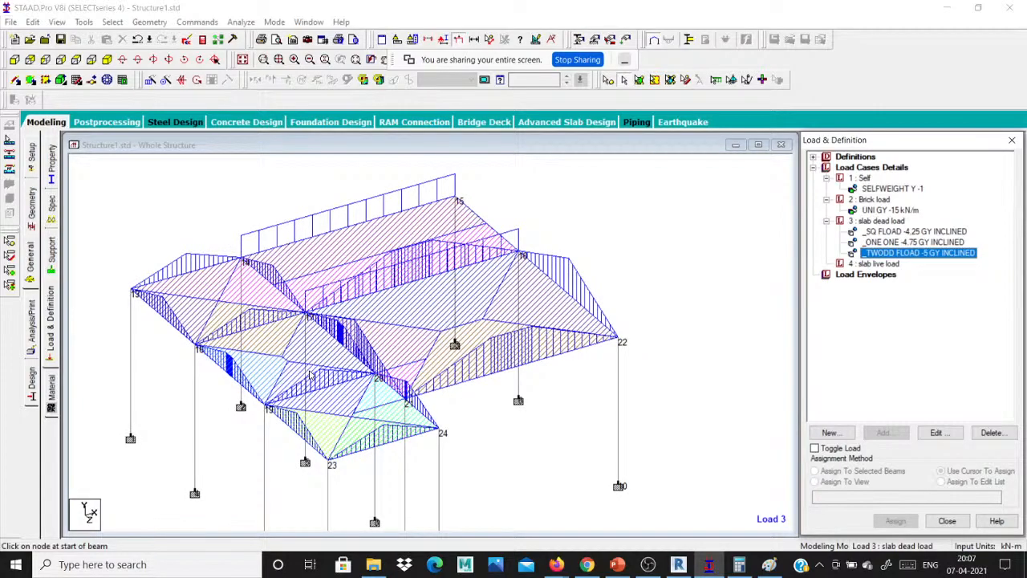
scroll(312, 376, "down", 1)
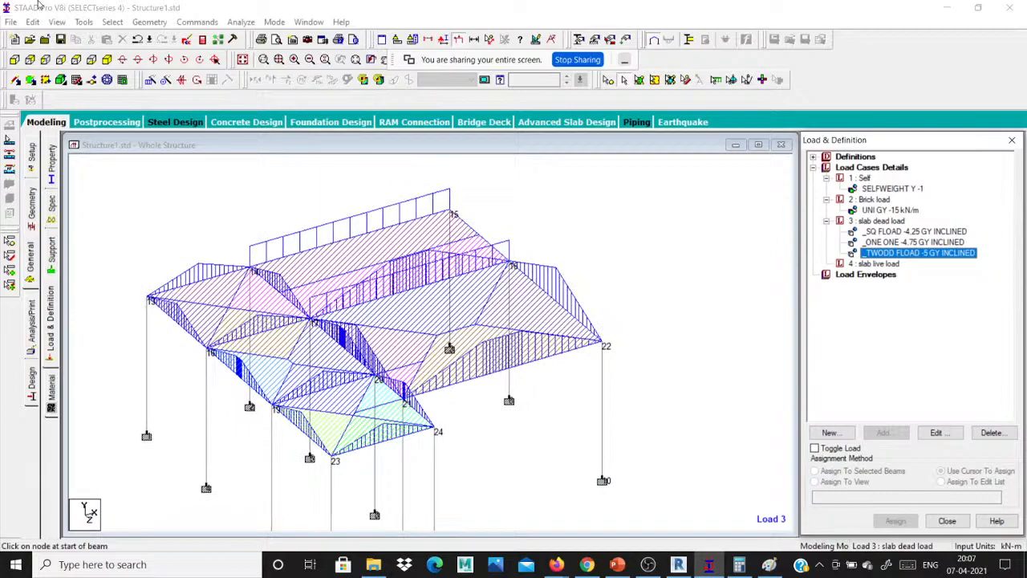
left_click(915, 232)
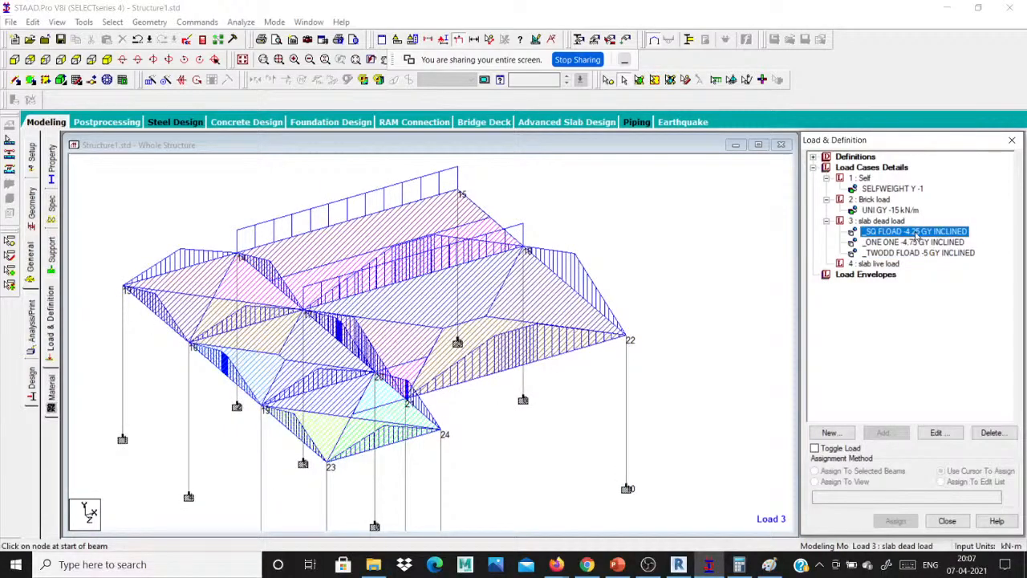
left_click(879, 264)
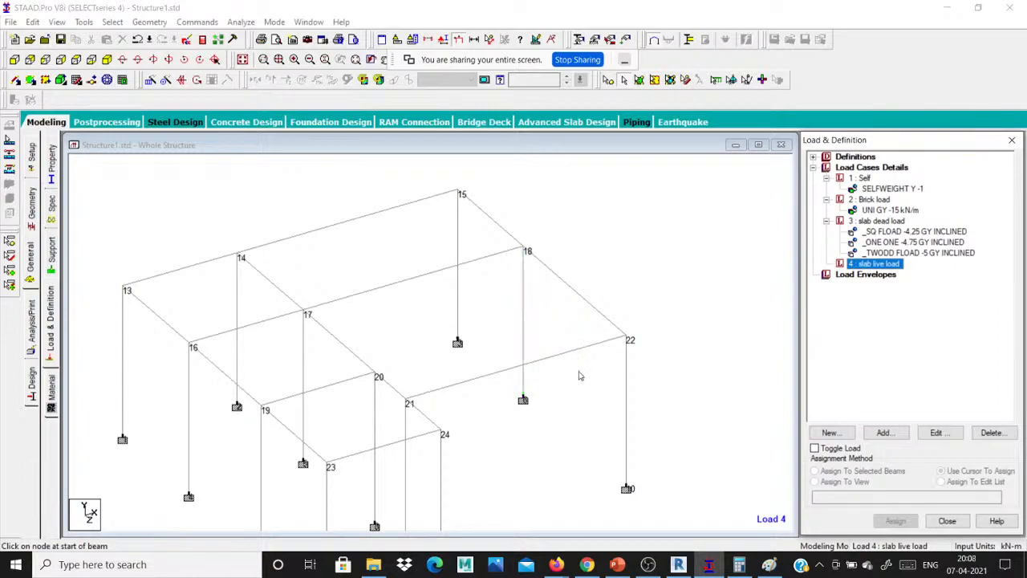
mouse_move(582, 572)
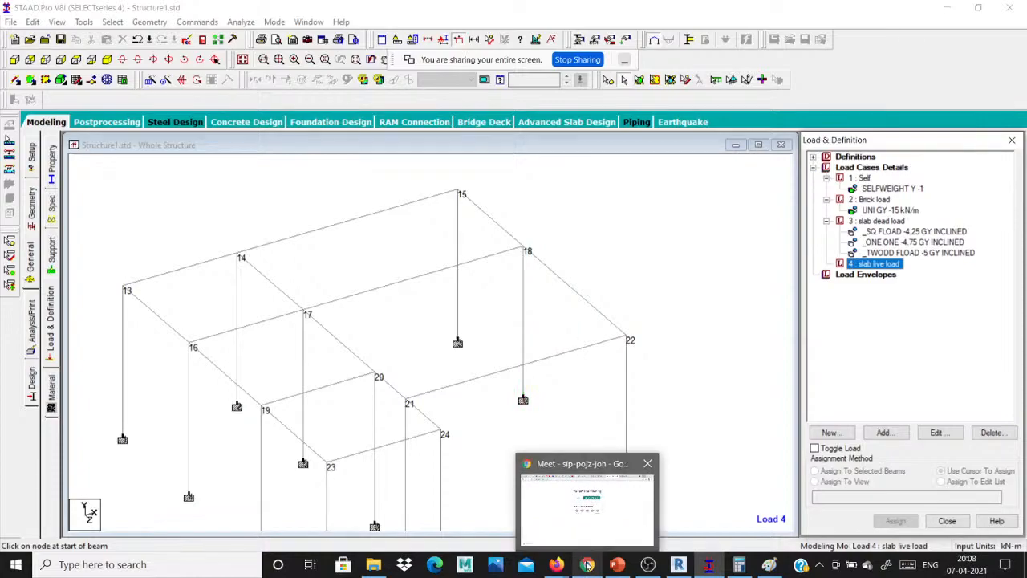
left_click(562, 565)
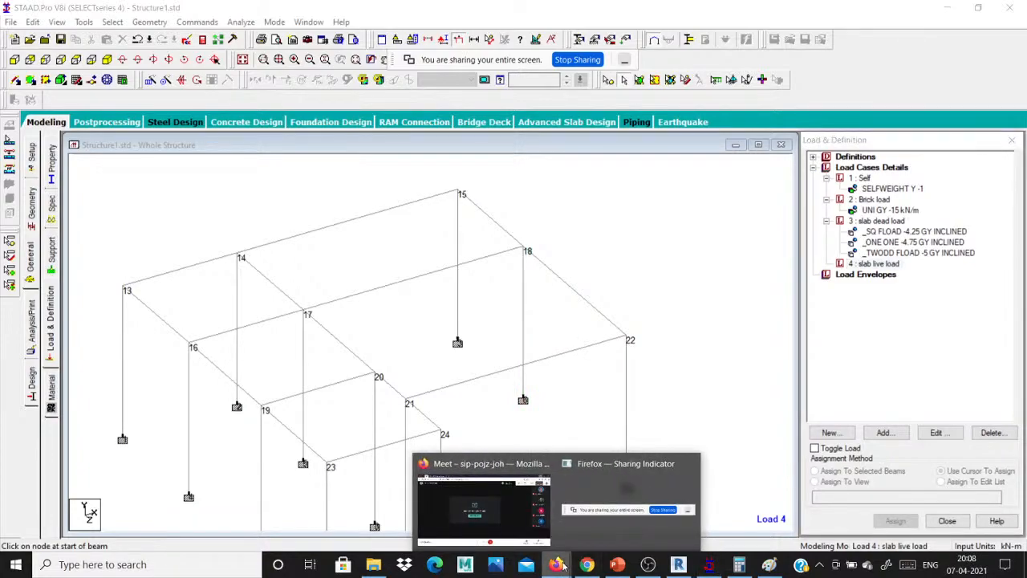
left_click(514, 514)
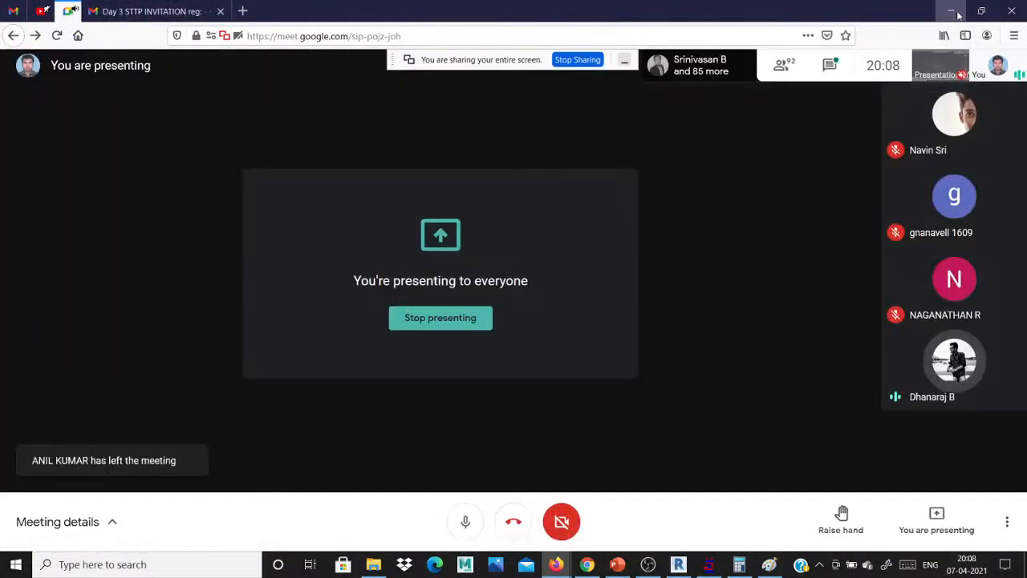
left_click(951, 11)
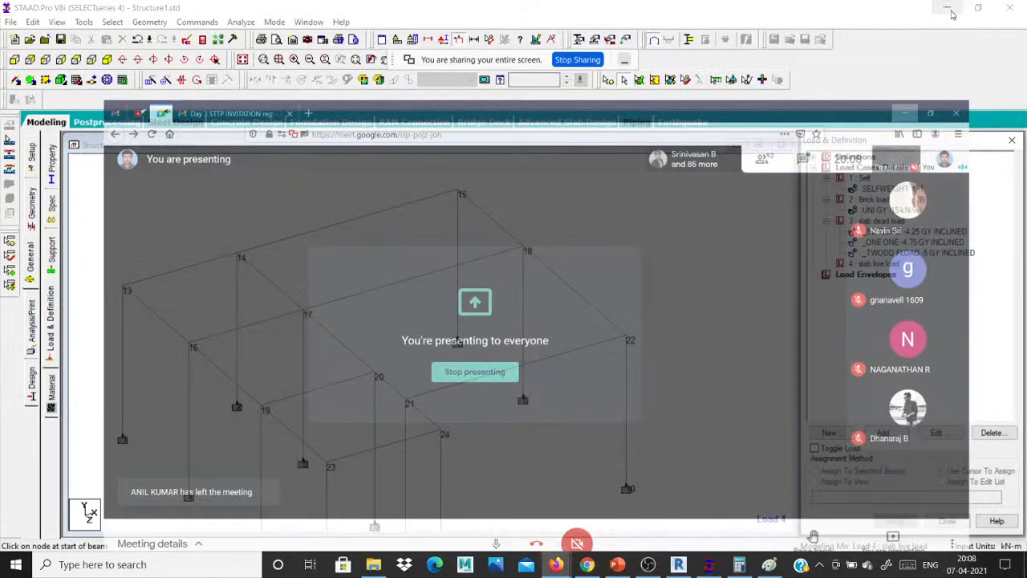
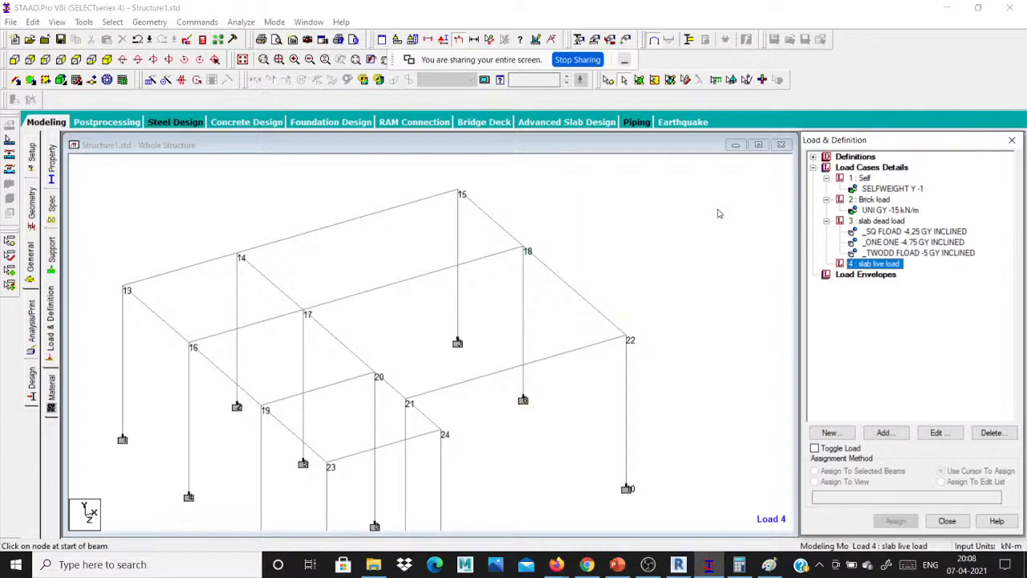
- Minimize STAAD.Pro and Revit, and open the imposed loads code 875_2.pdf in Adobe Acrobat Reader
left_click(947, 8)
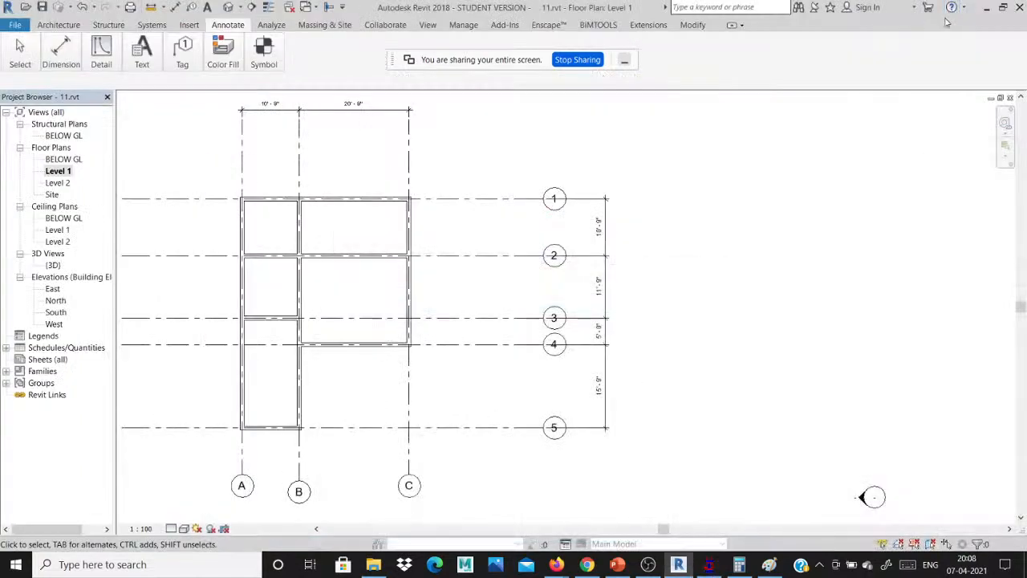
left_click(987, 7)
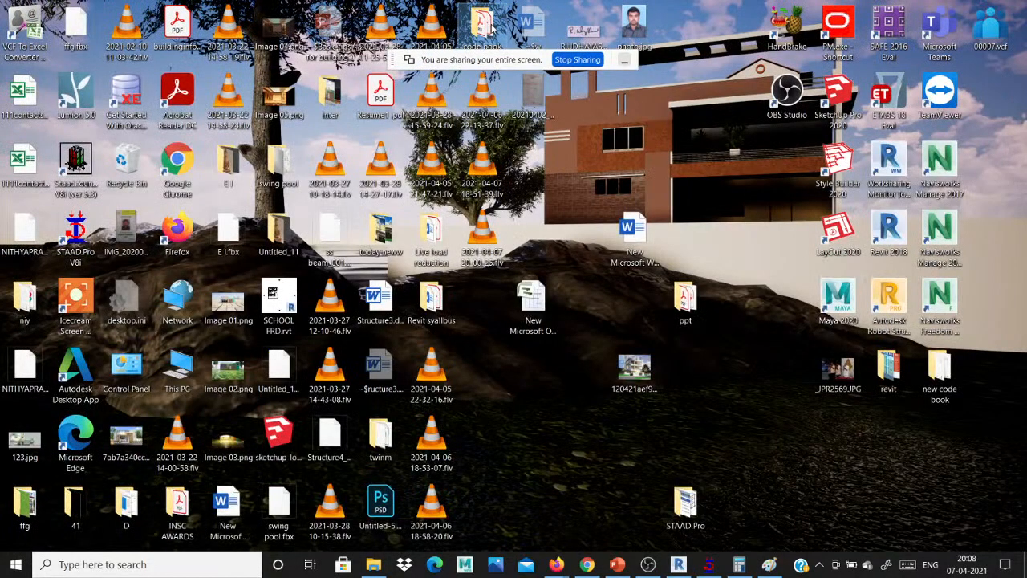
double_click(491, 28)
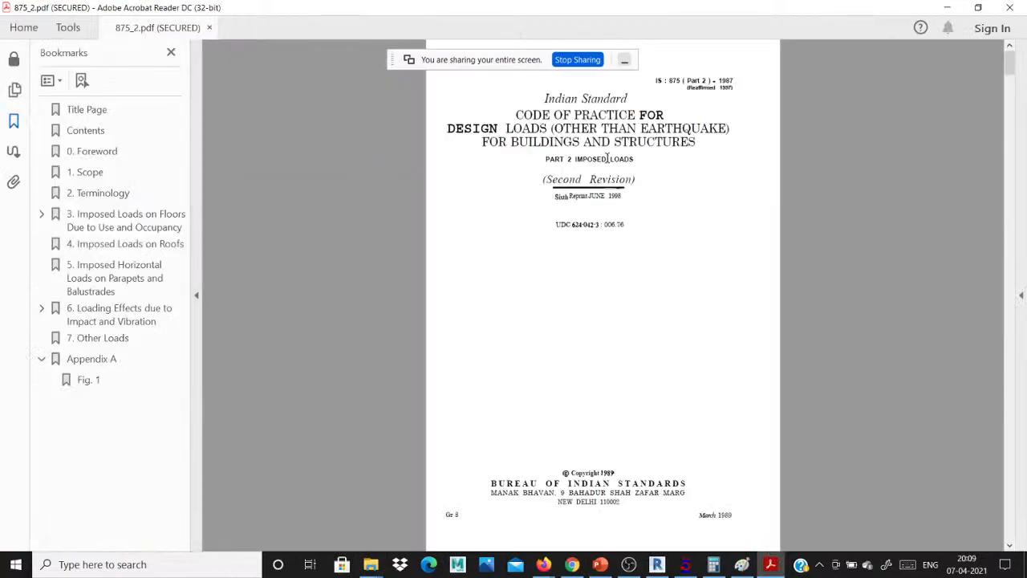
- Find Table 1, Imposed Floor Loads for Different Occupancies, in the IS 875 Part 2 code
scroll(602, 208, "down", 10)
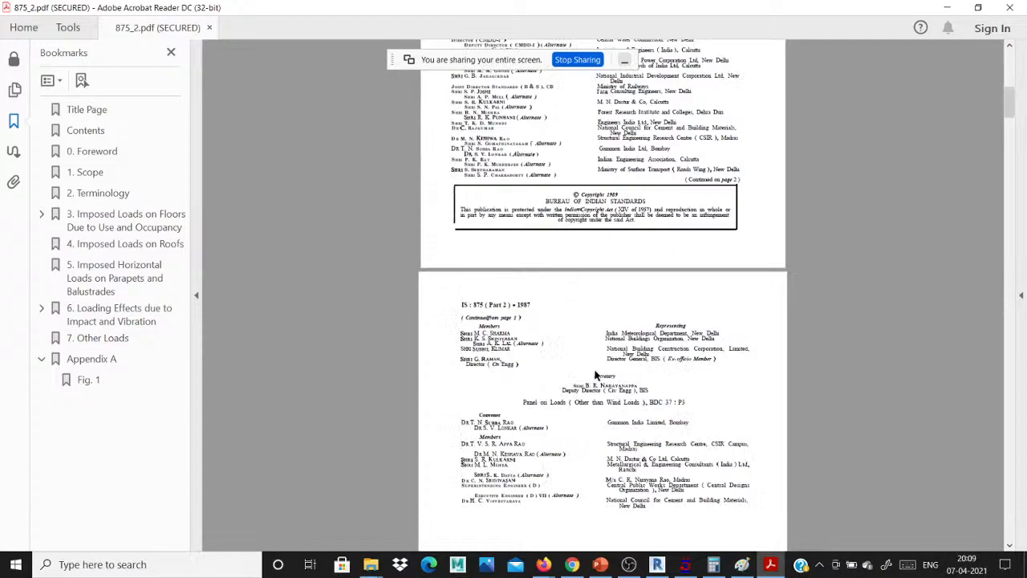
scroll(598, 374, "up", 1, "ctrl")
scroll(595, 371, "down", 1, "ctrl")
scroll(595, 371, "down", 1, "ctrl")
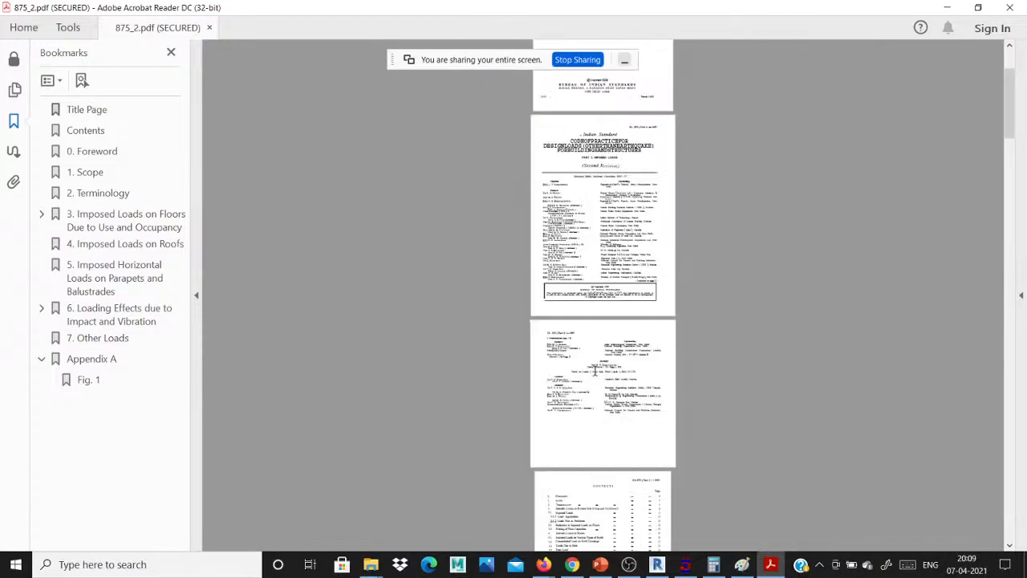
scroll(594, 370, "up", 1, "ctrl")
scroll(595, 371, "up", 2, "ctrl")
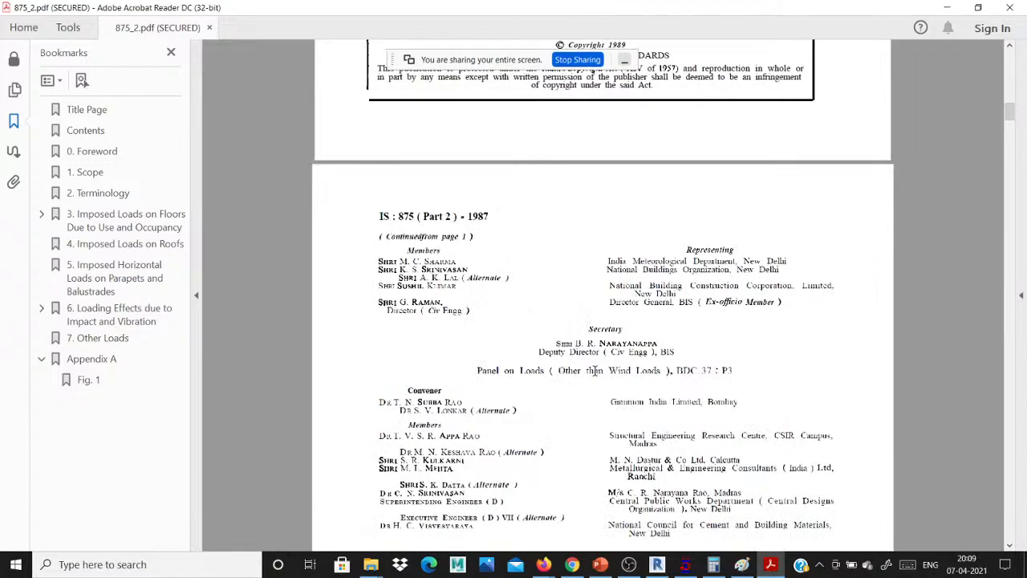
left_click_drag(1012, 113, 1016, 220)
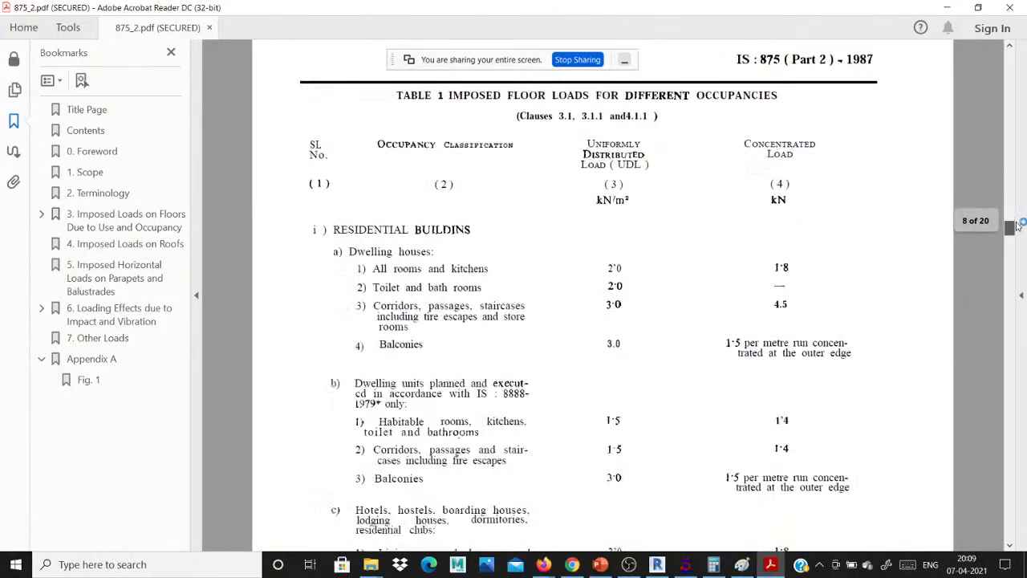
- Read the imposed floor loads for residential, garage and educational occupancies in Table 1 of IS 875 Part 2
scroll(383, 232, "down", 3)
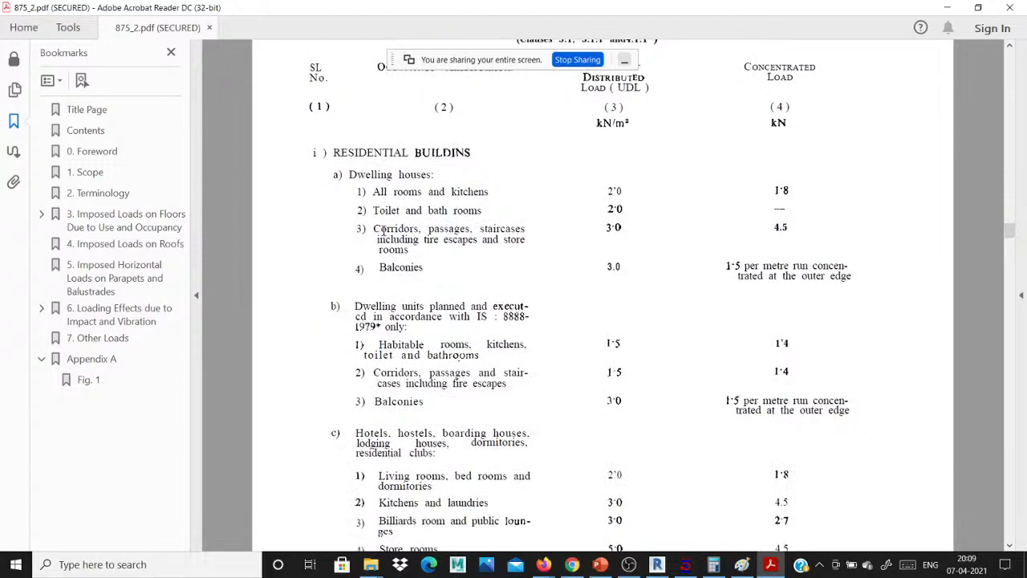
scroll(384, 233, "down", 1)
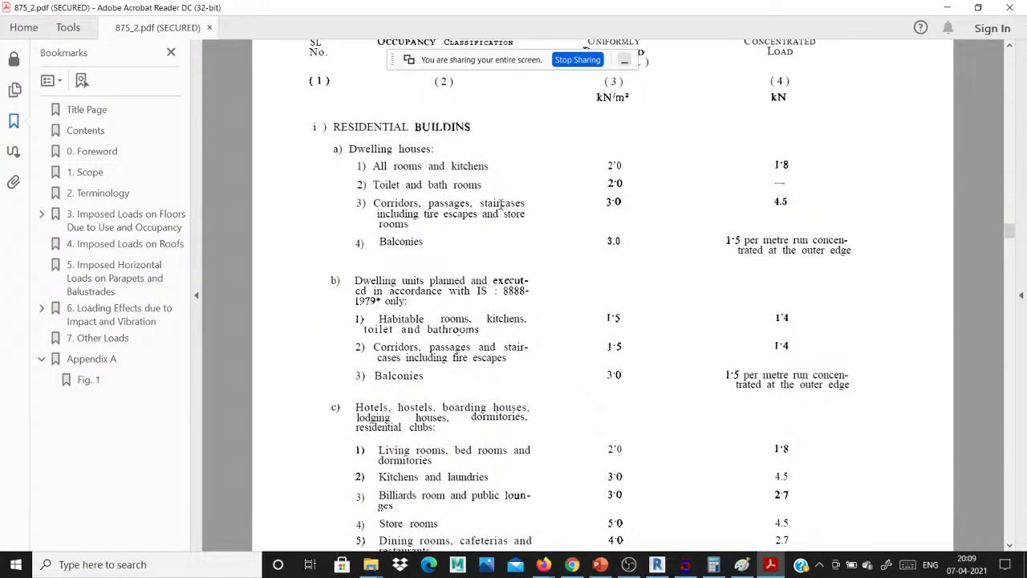
scroll(501, 206, "down", 3)
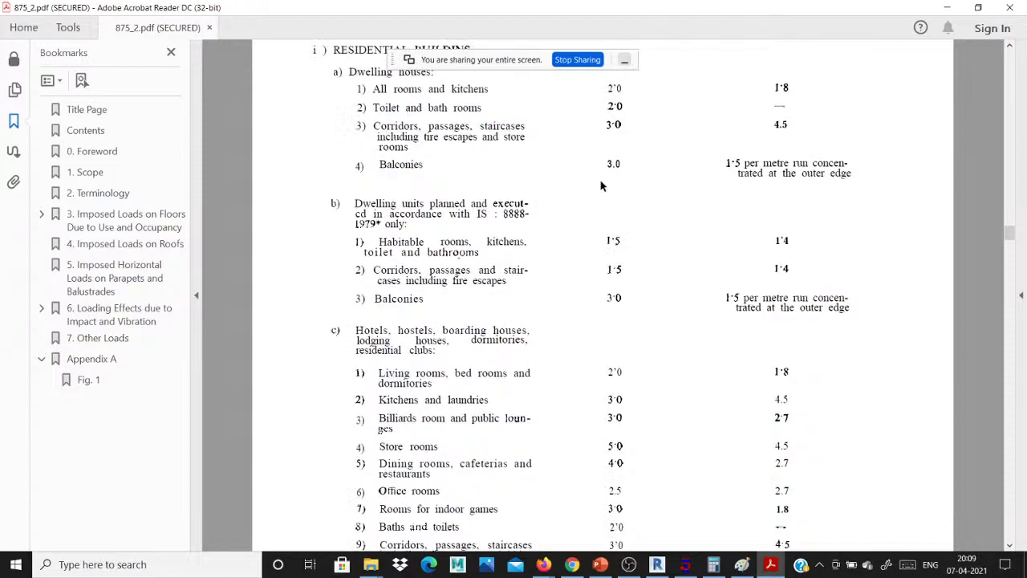
scroll(604, 186, "down", 10)
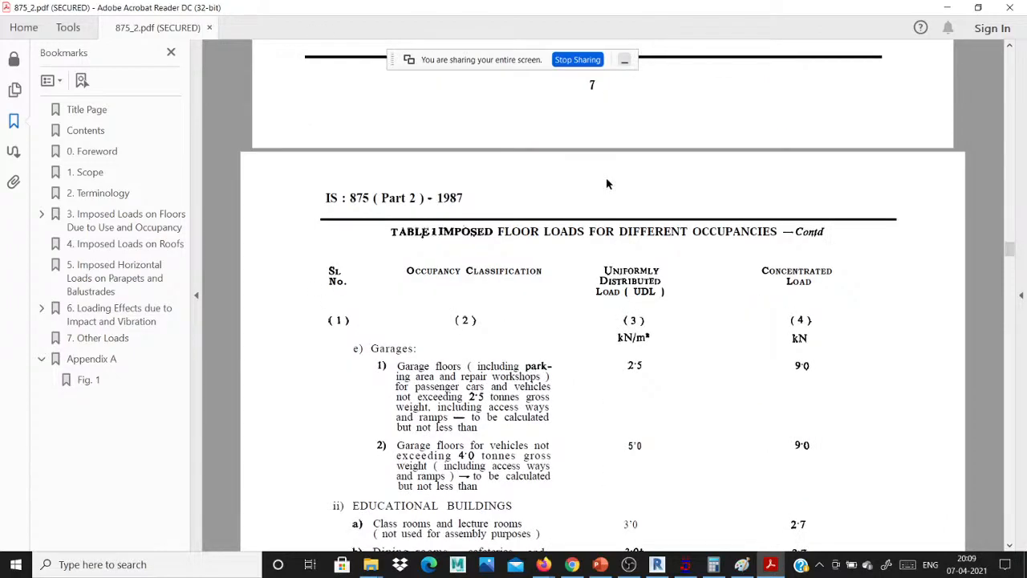
scroll(607, 184, "down", 12)
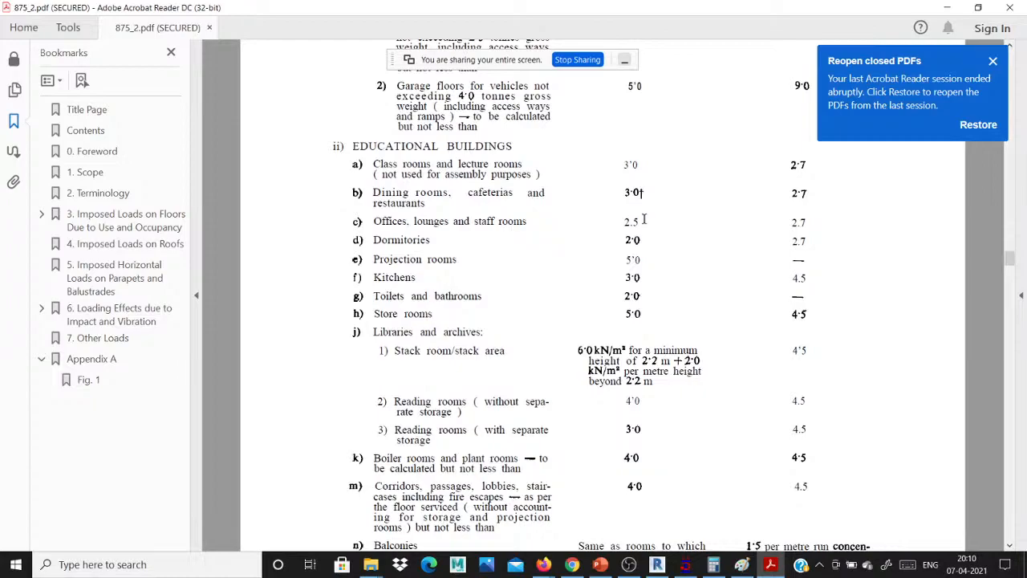
- Close the 875_2.pdf code document and switch back to the building frame in STAAD.Pro
left_click(1012, 7)
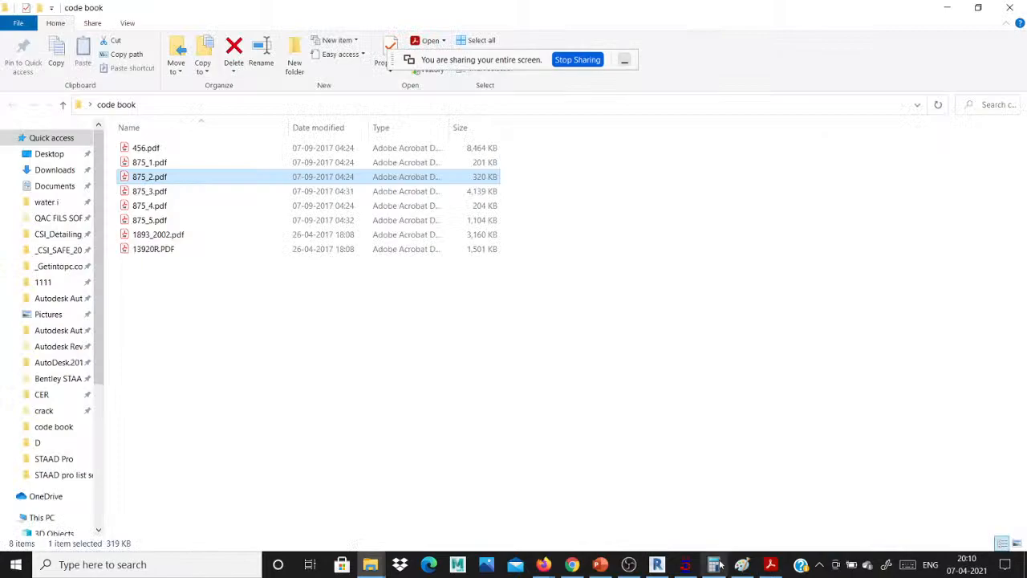
left_click(687, 565)
middle_click_drag(245, 307, 247, 268)
scroll(245, 268, "up", 1)
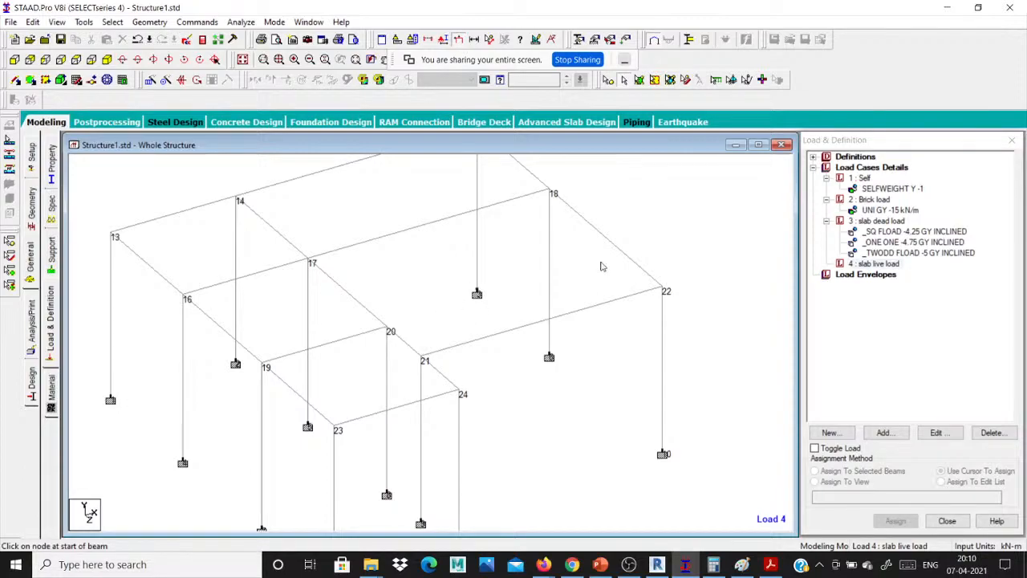
- Add a floor load of -2 kN/m2 in Global Y for the _SQ group to the slab live load case and display it
left_click(891, 267)
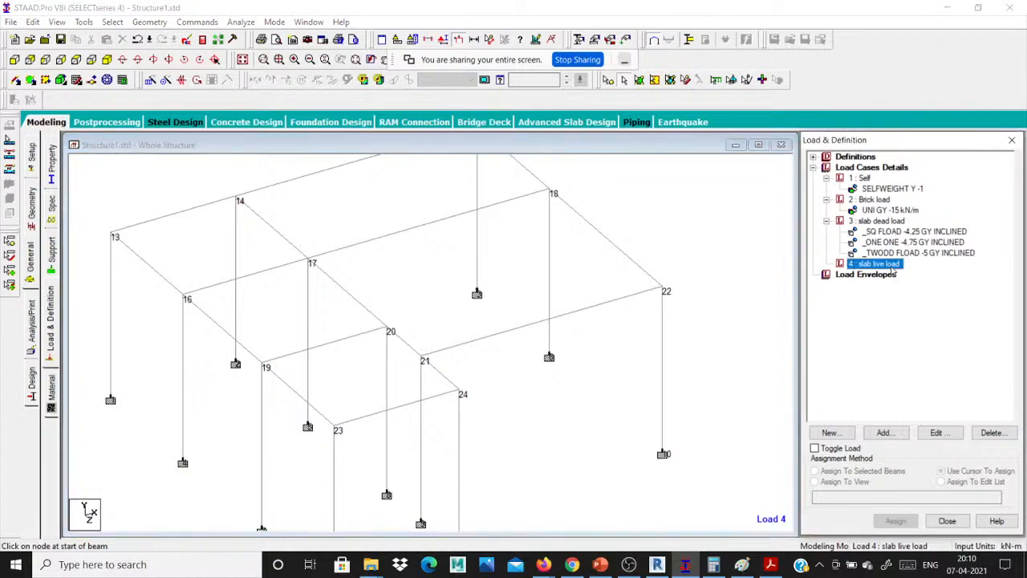
left_click(909, 436)
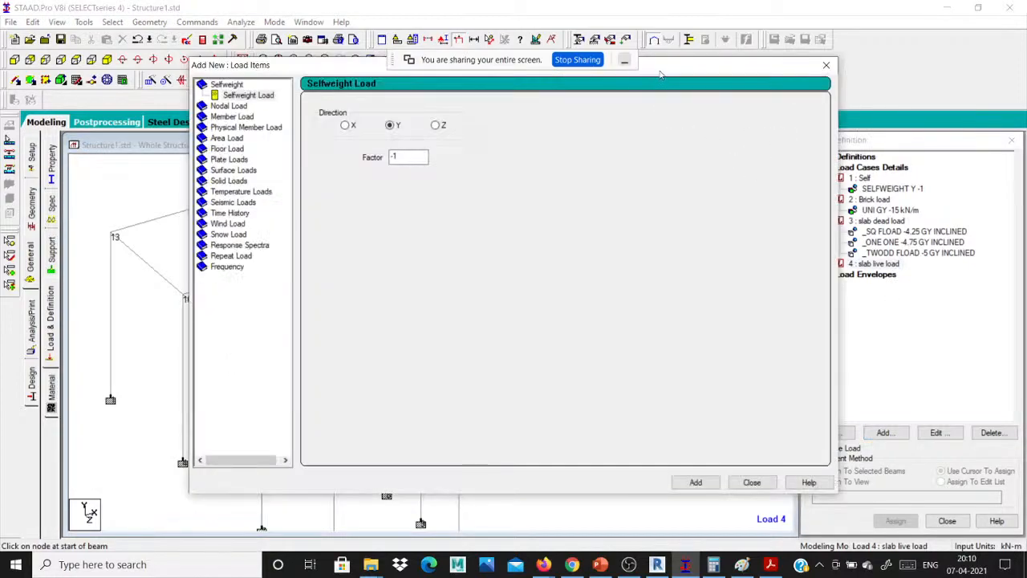
left_click(271, 162)
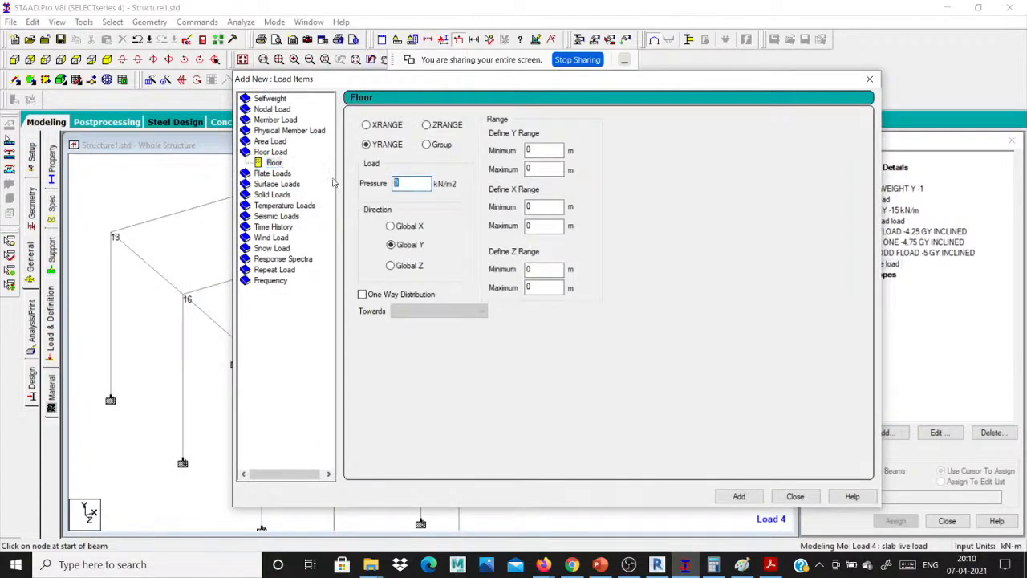
type("-2")
left_click(429, 144)
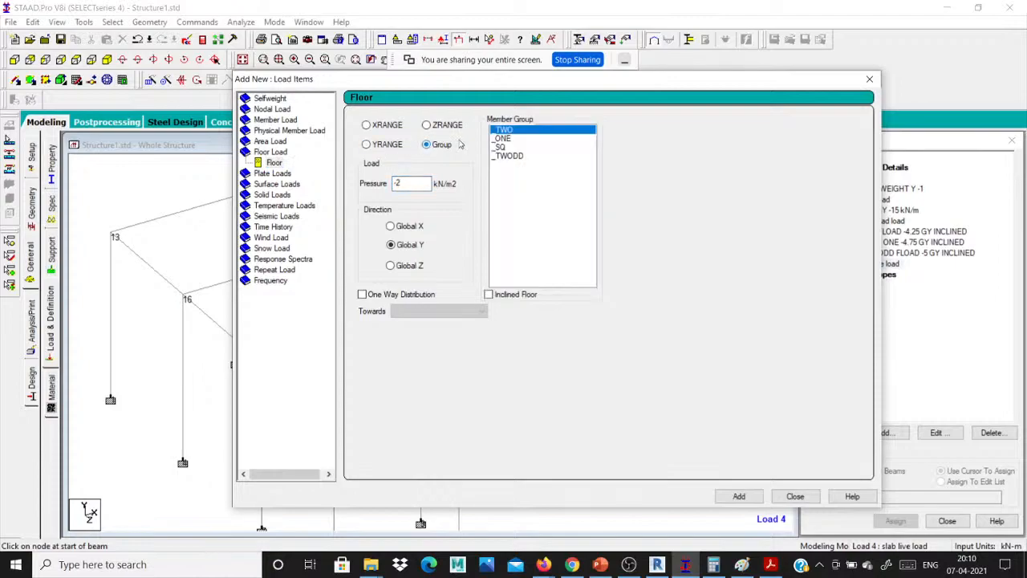
left_click(502, 147)
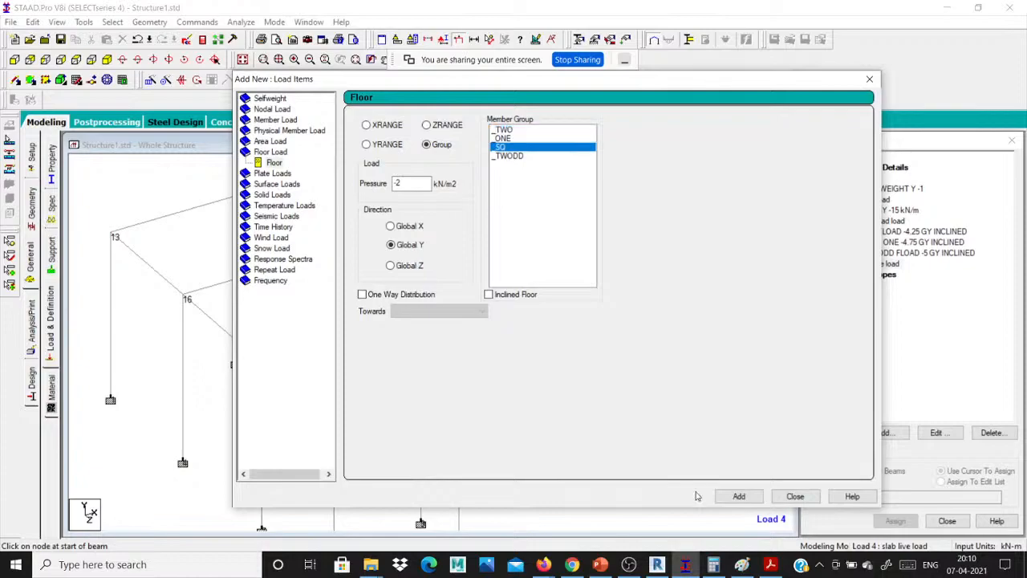
left_click(739, 496)
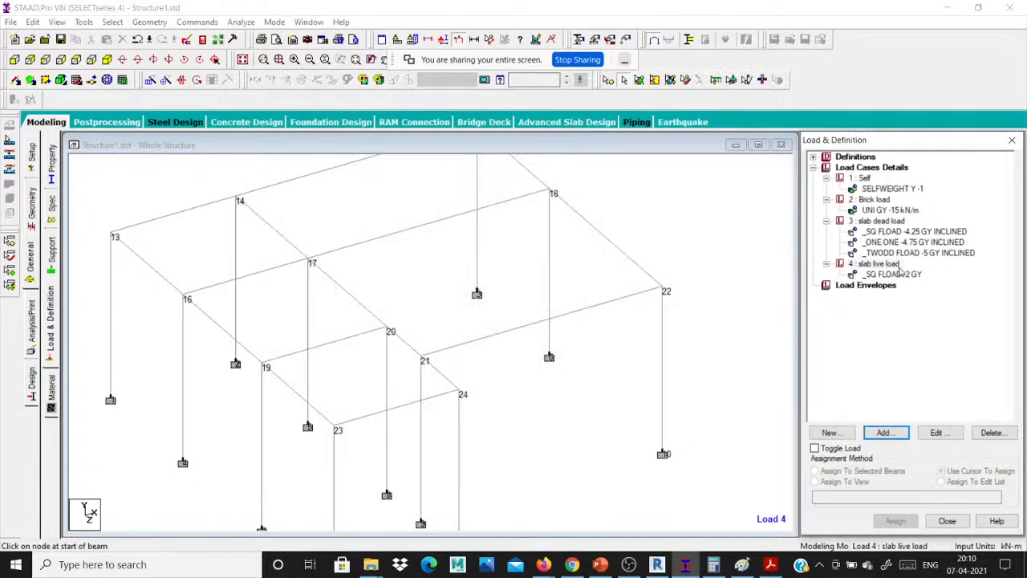
left_click(897, 274)
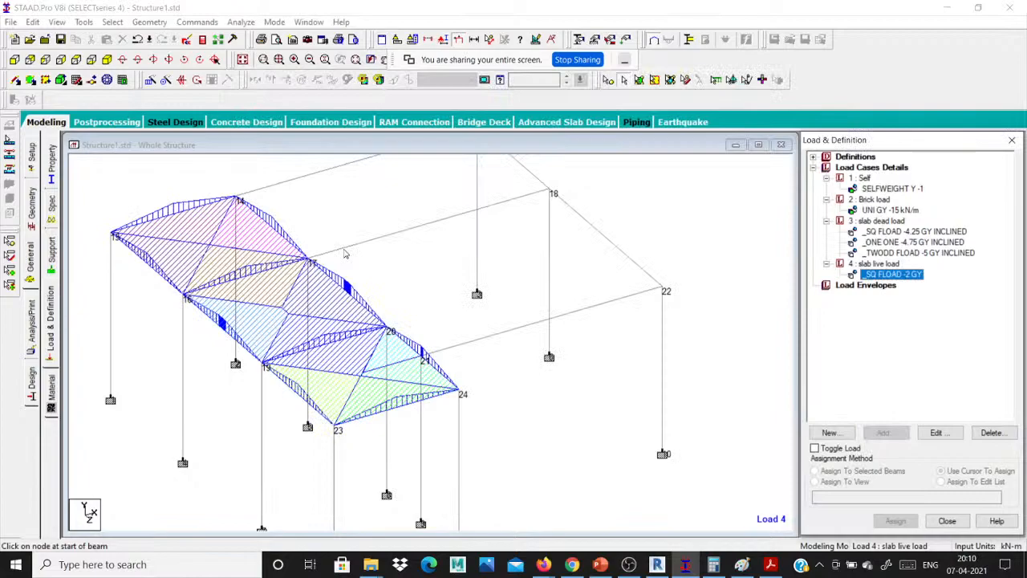
- Set up a one-way floor load of 2.5 kN/m2 in Global Y for the _ONE group in the slab live load case
left_click(876, 264)
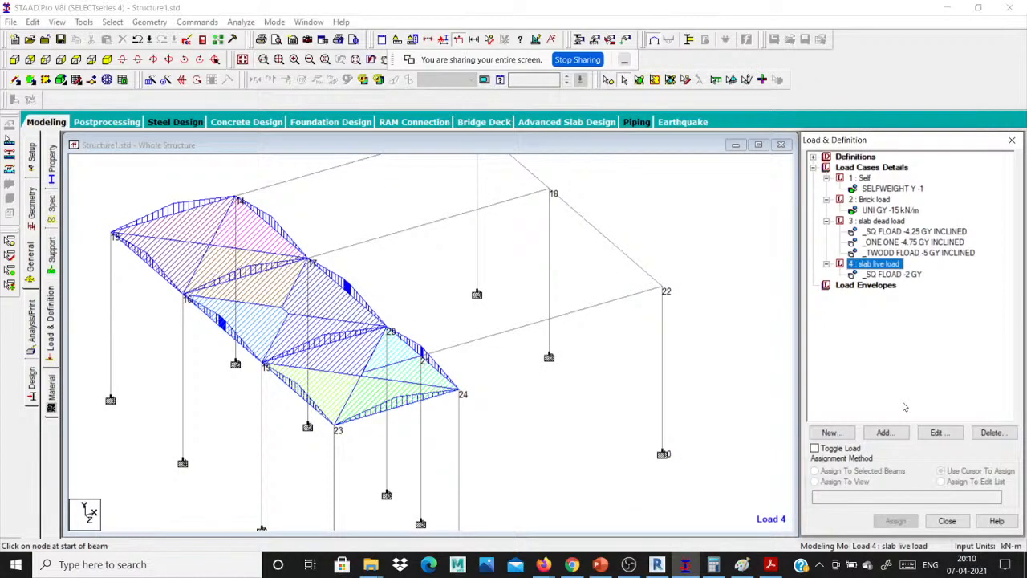
left_click(884, 432)
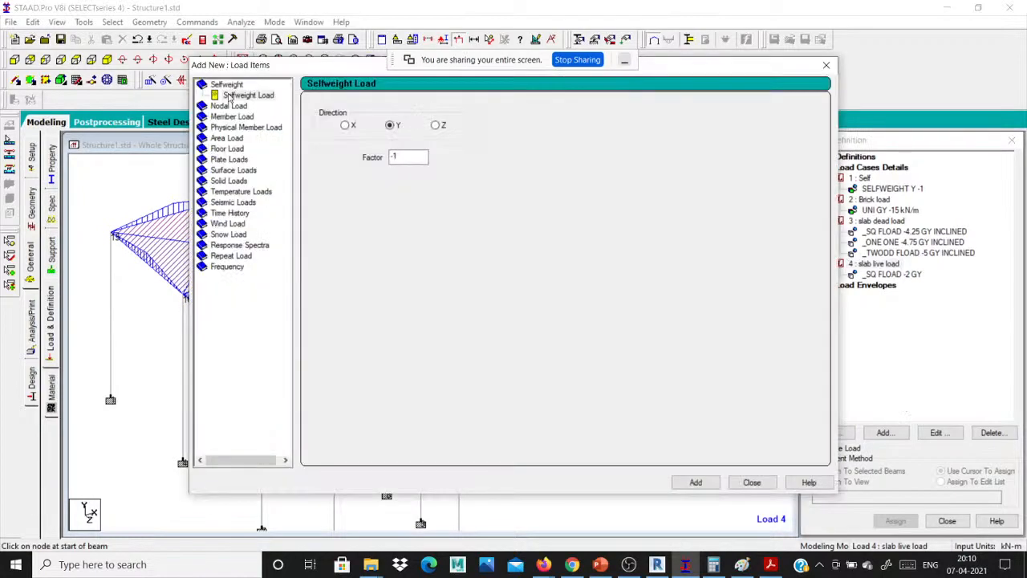
left_click(231, 117)
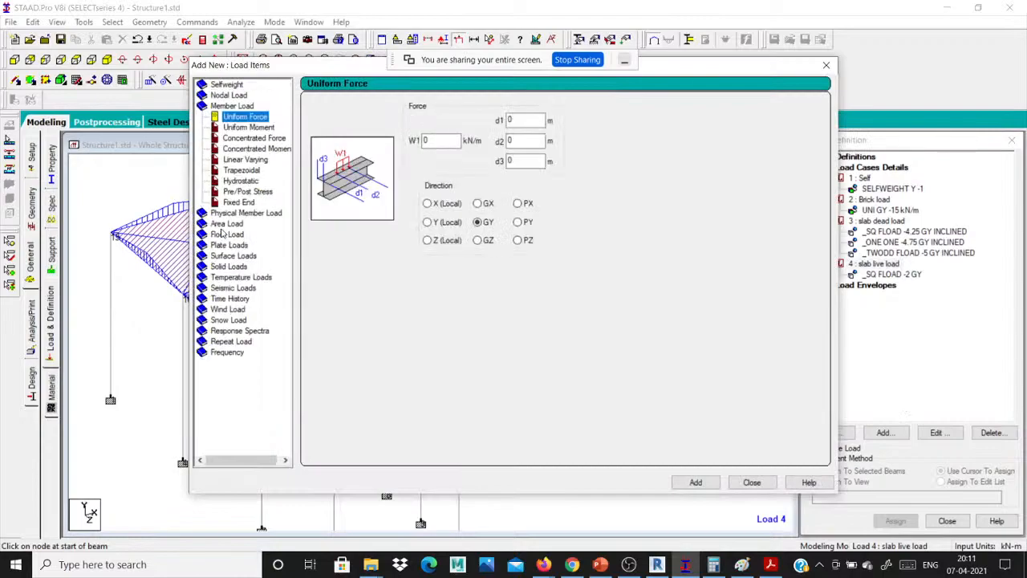
left_click(224, 234)
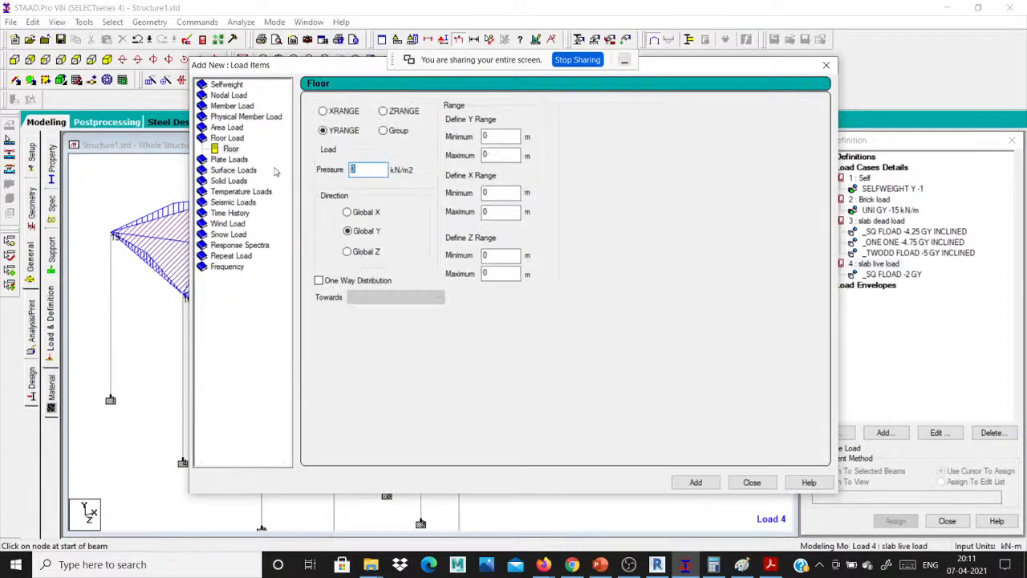
type("2.5")
left_click(395, 131)
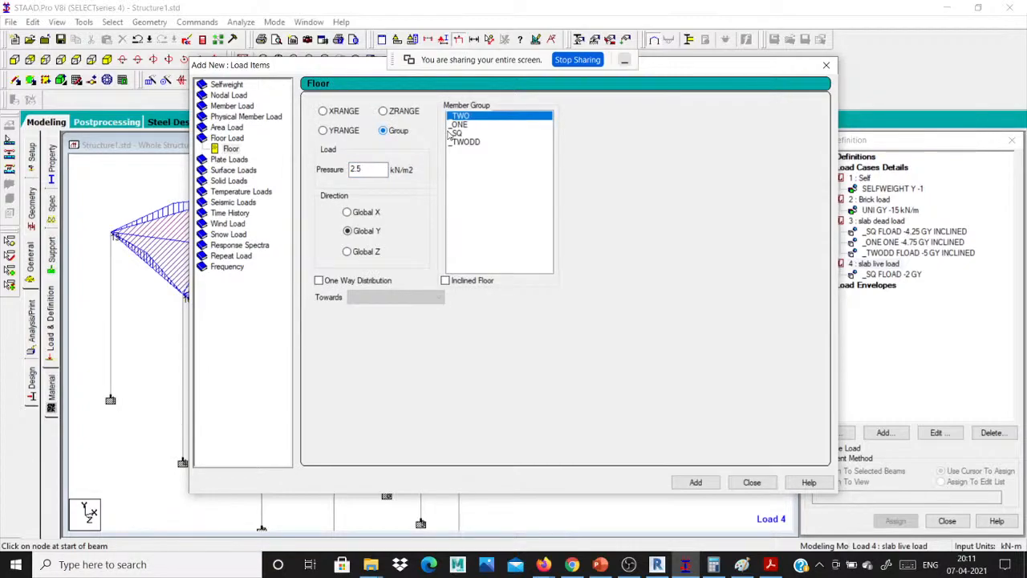
left_click(454, 126)
left_click(318, 280)
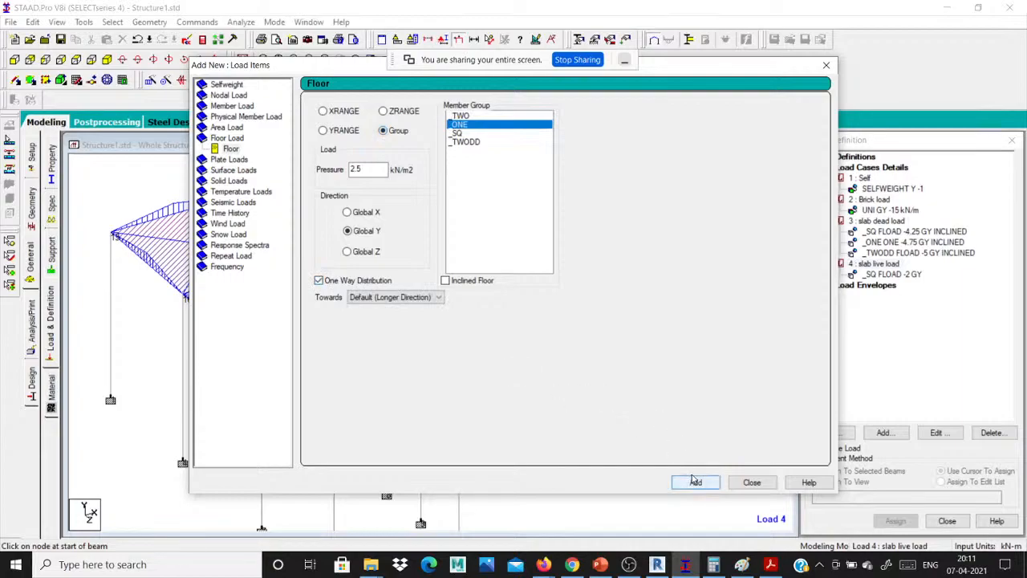
- Set the _ONE group's floor load pressure to -2.5 kN/m2 and add the load to the case
left_click(366, 171)
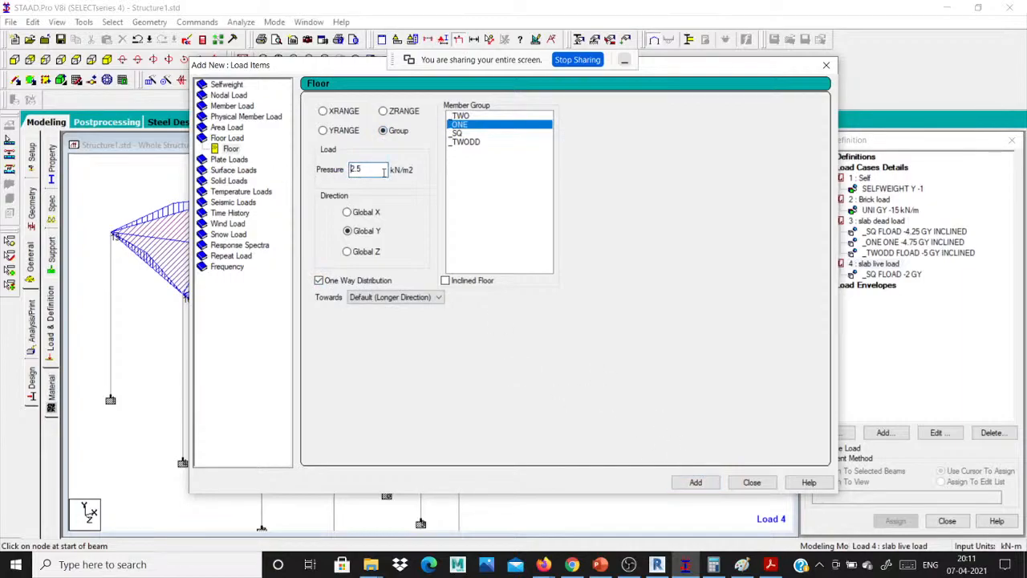
left_click_drag(383, 170, 233, 165)
key("BackSpace")
type("-2.5")
left_click(713, 482)
left_click(752, 482)
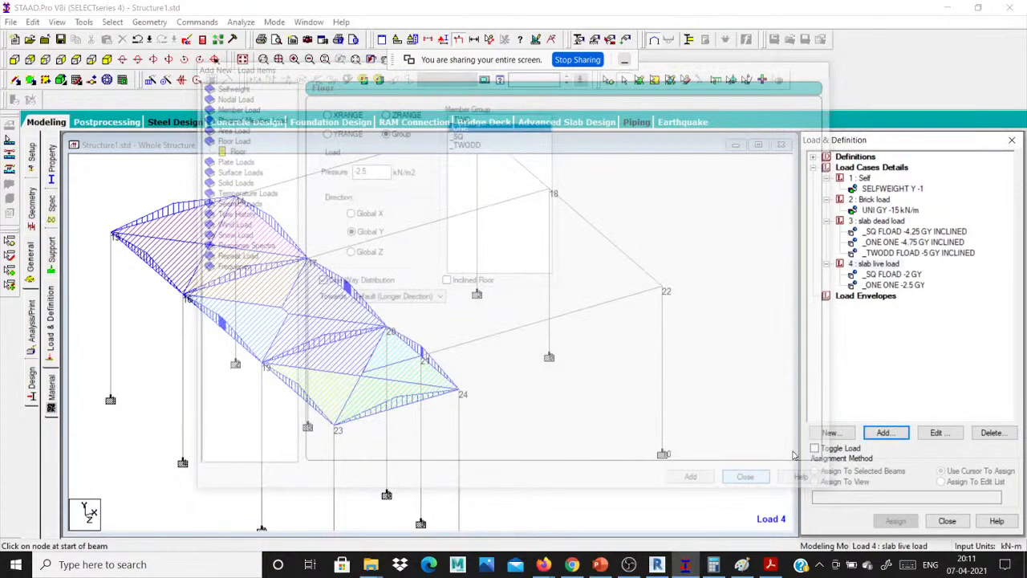
- Add a floor load of -3 kN/m2 in Global Y for the _TWODD group to the slab live load case
left_click(879, 263)
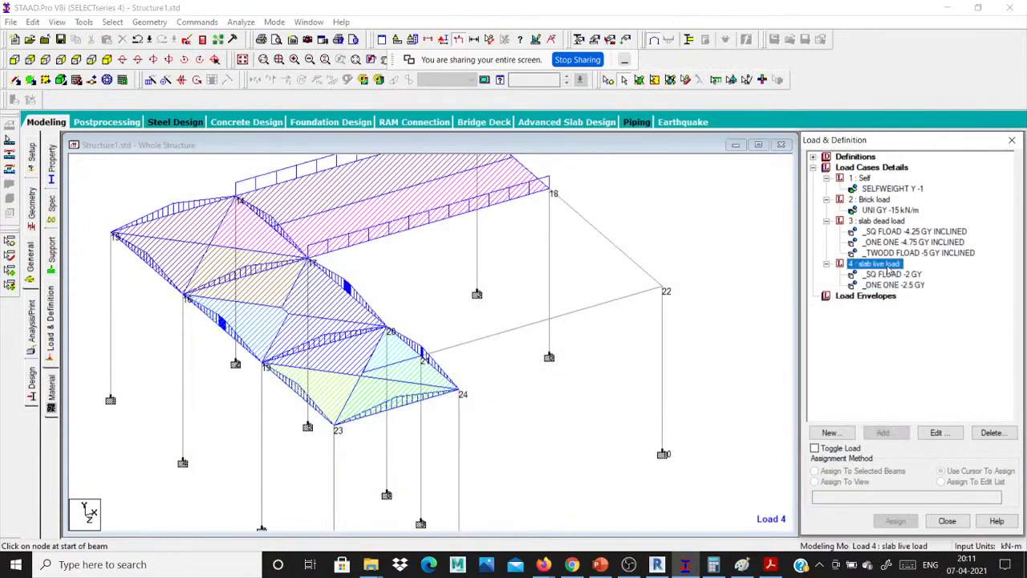
left_click(883, 433)
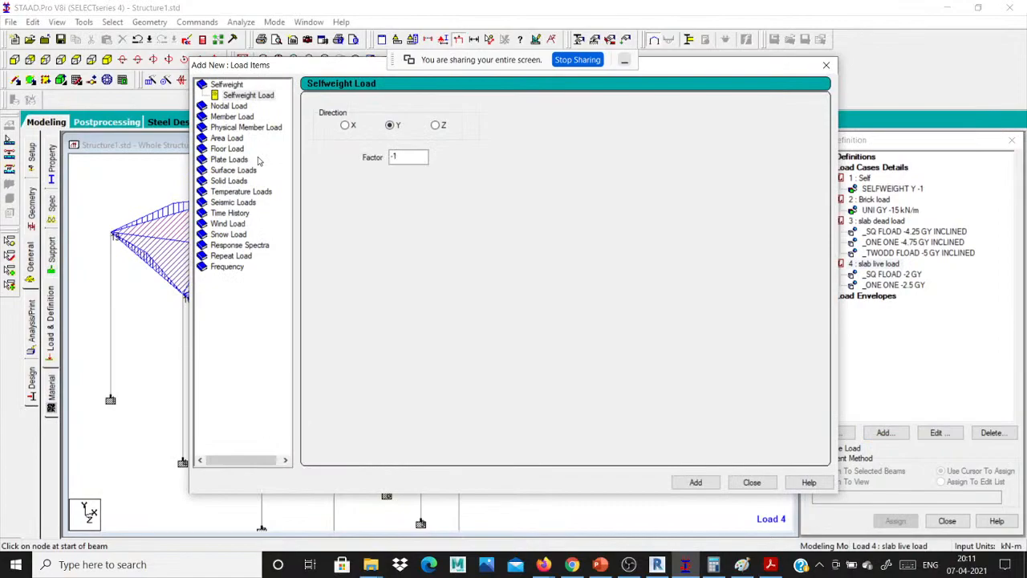
left_click(228, 149)
double_click(358, 169)
key("BackSpace")
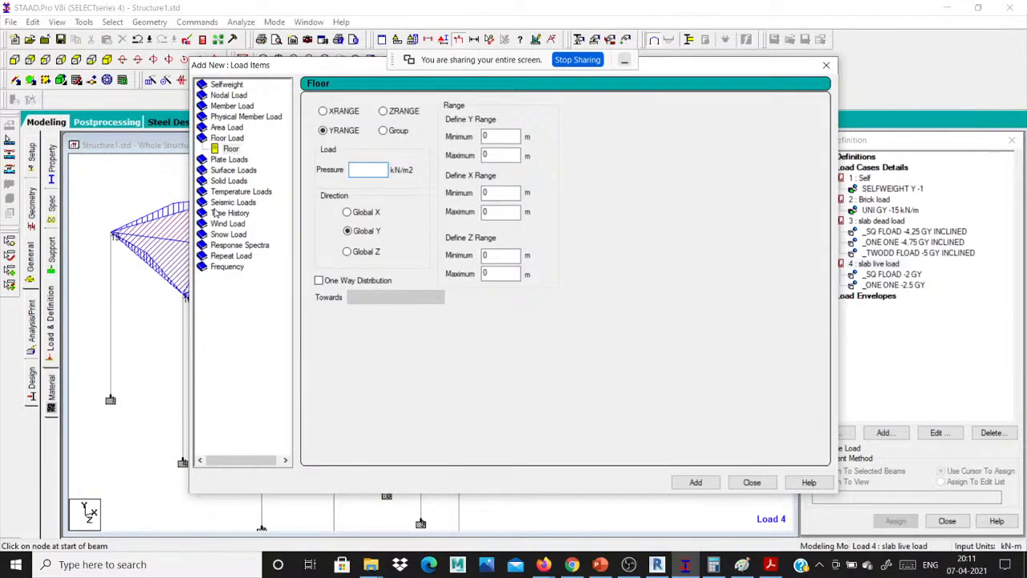
type("-3")
left_click(385, 131)
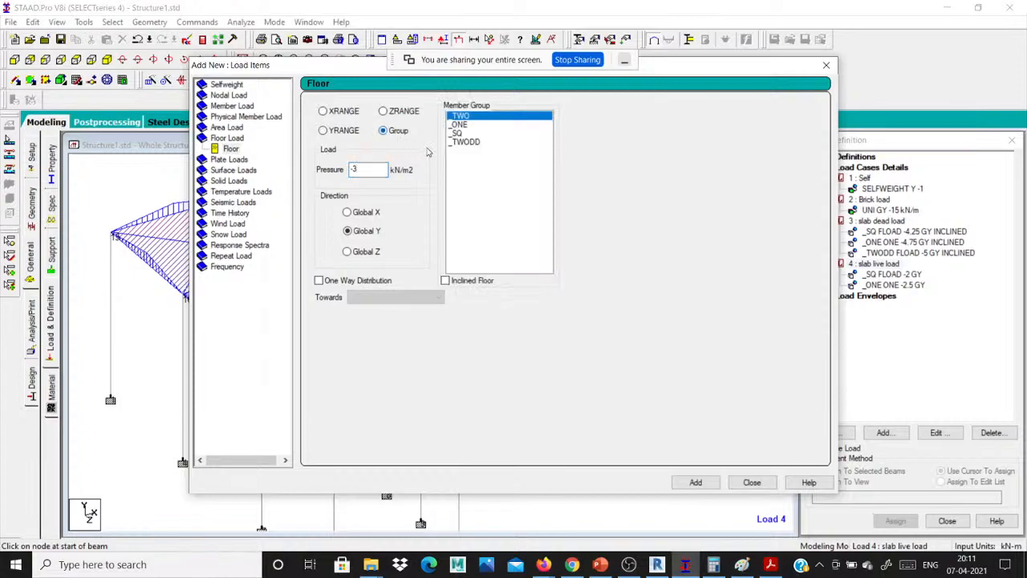
left_click(465, 142)
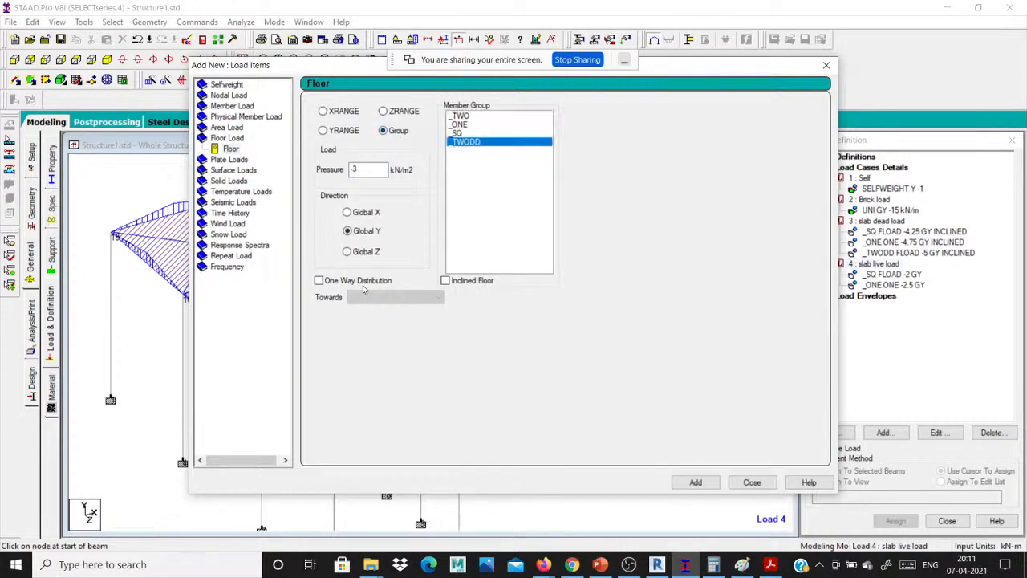
left_click(695, 482)
left_click(752, 483)
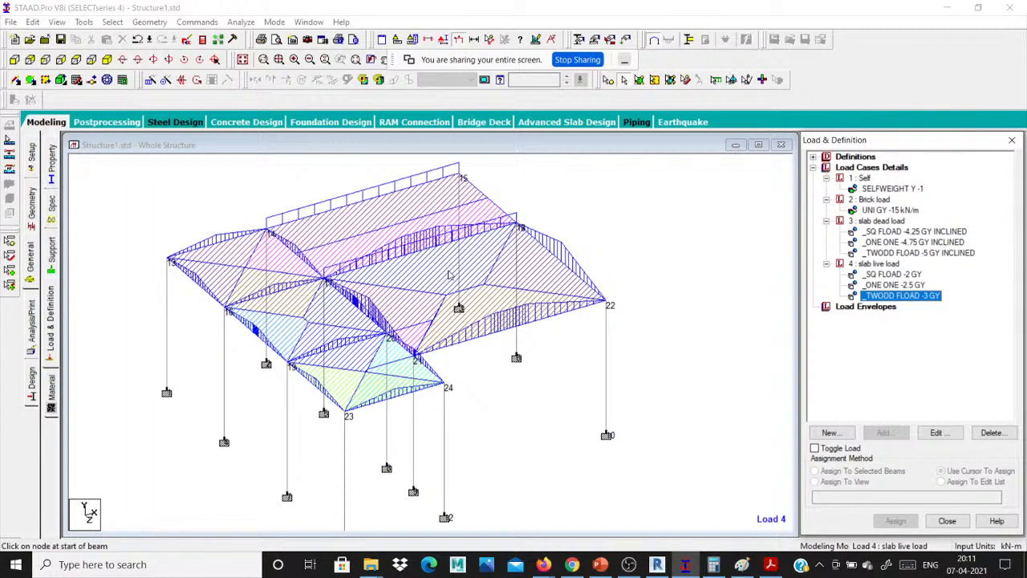
- Assign the -15 kN/m uniform brick load to the two unloaded roof beams between nodes 20, 21 and 24
left_click(883, 211)
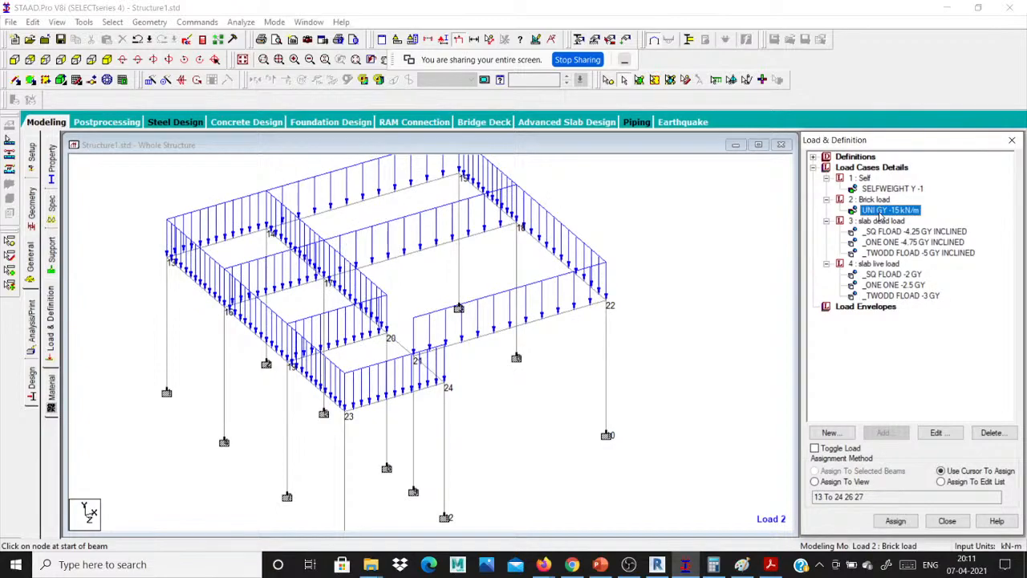
left_click(398, 347)
left_click(875, 471)
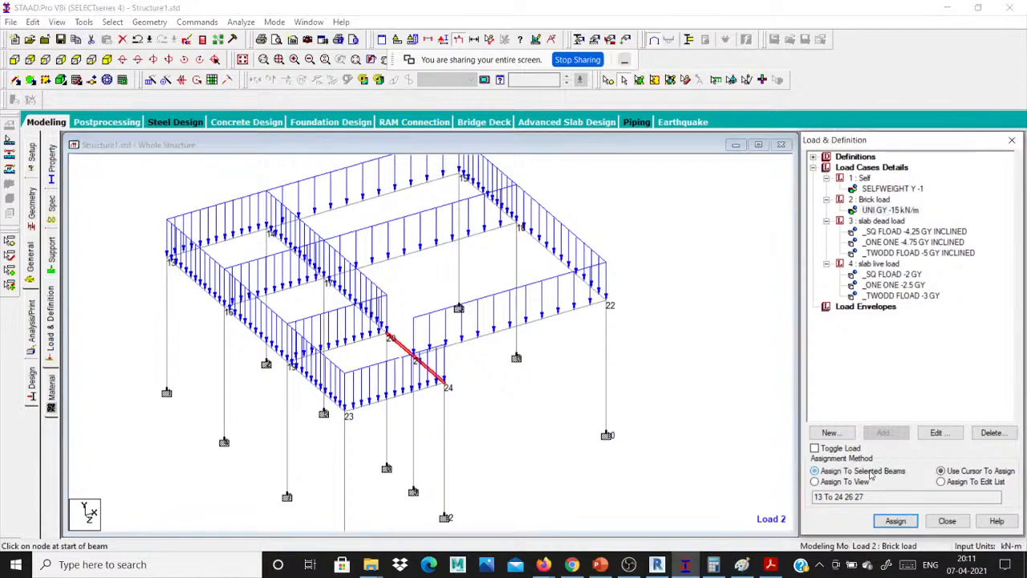
left_click(896, 521)
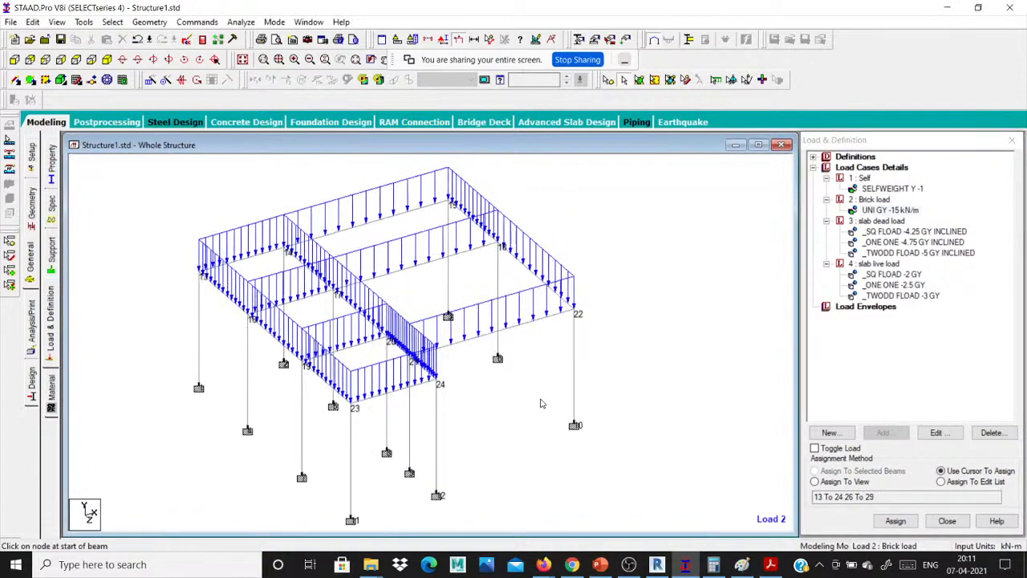
- Review the slab dead load, self-weight and slab live load cases as displayed on the frame
left_click(891, 273)
left_click(910, 242)
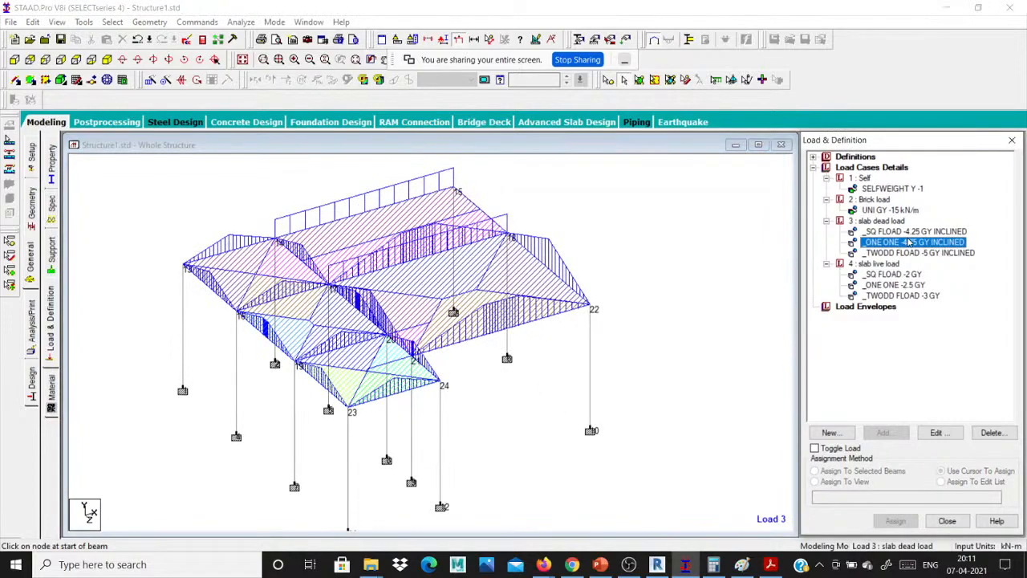
left_click(696, 261)
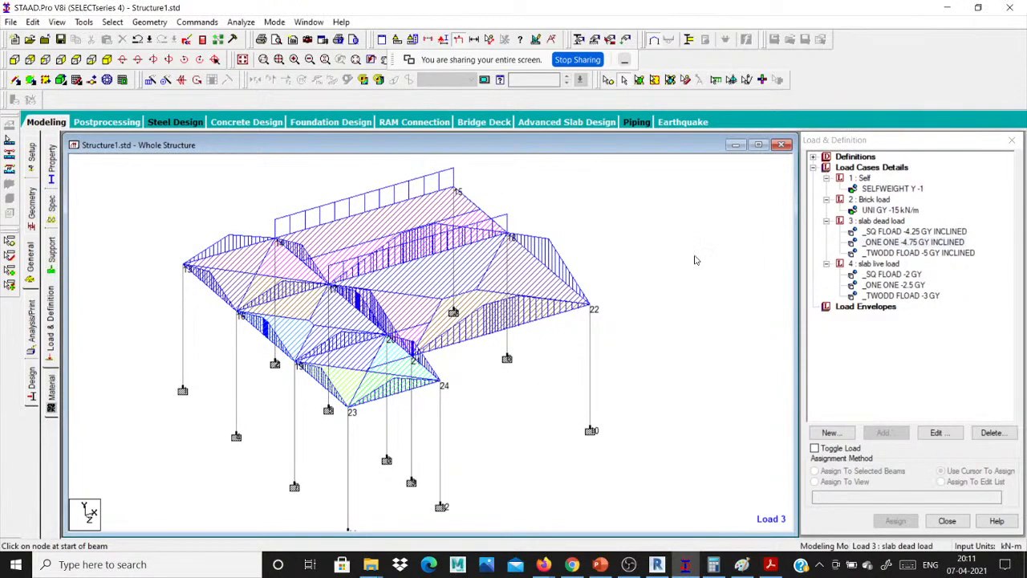
left_click(883, 190)
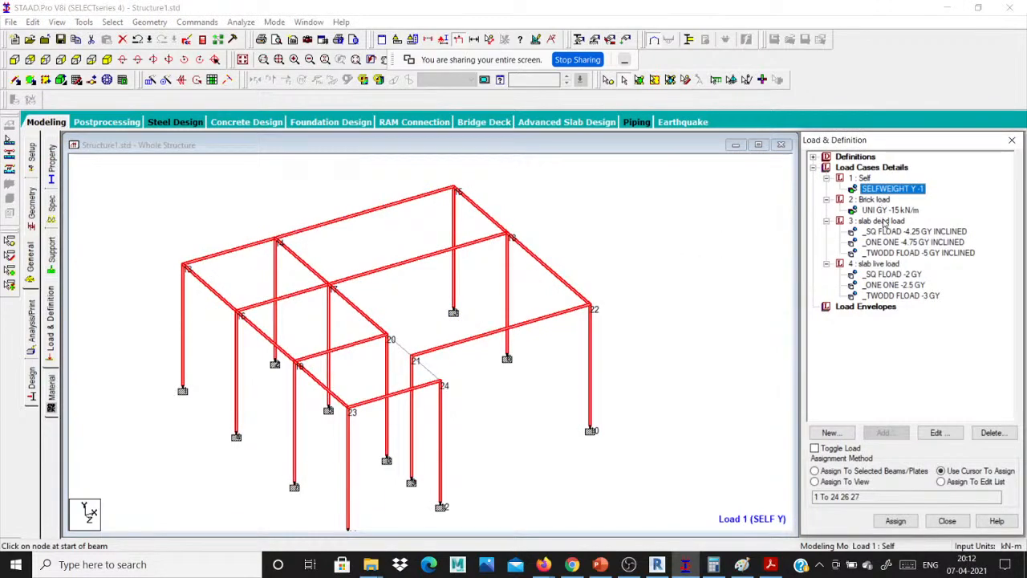
left_click(886, 296)
left_click(880, 287)
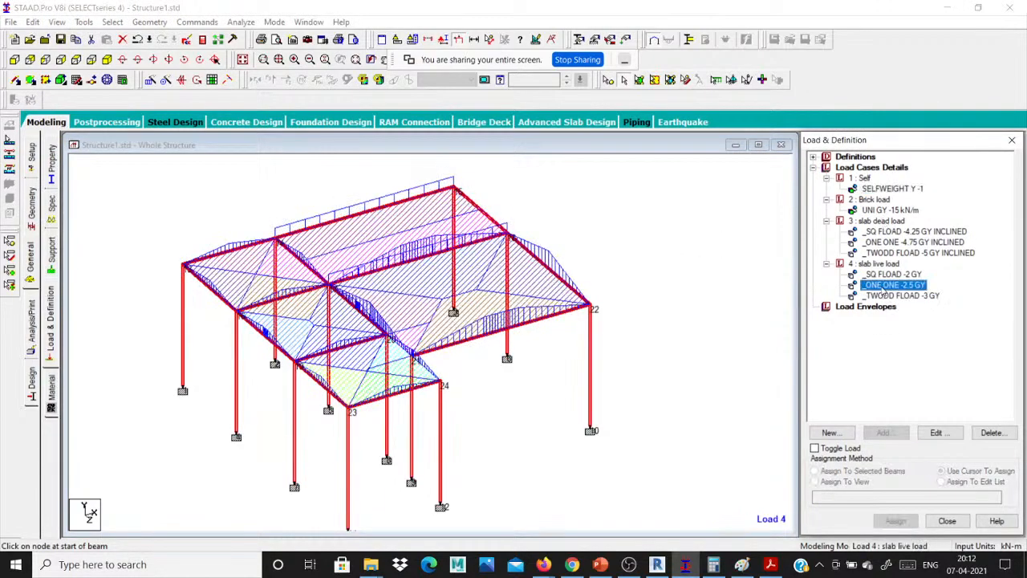
- Inspect the _SQ floor load entries in the slab dead load and slab live load cases on the frame
left_click(872, 275)
left_click(746, 270)
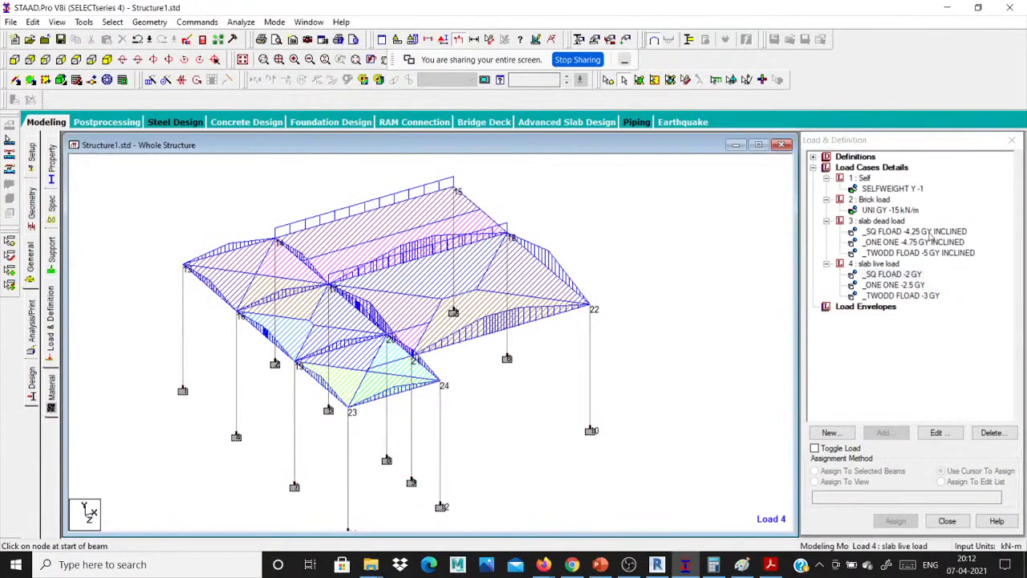
left_click(916, 233)
left_click(899, 275)
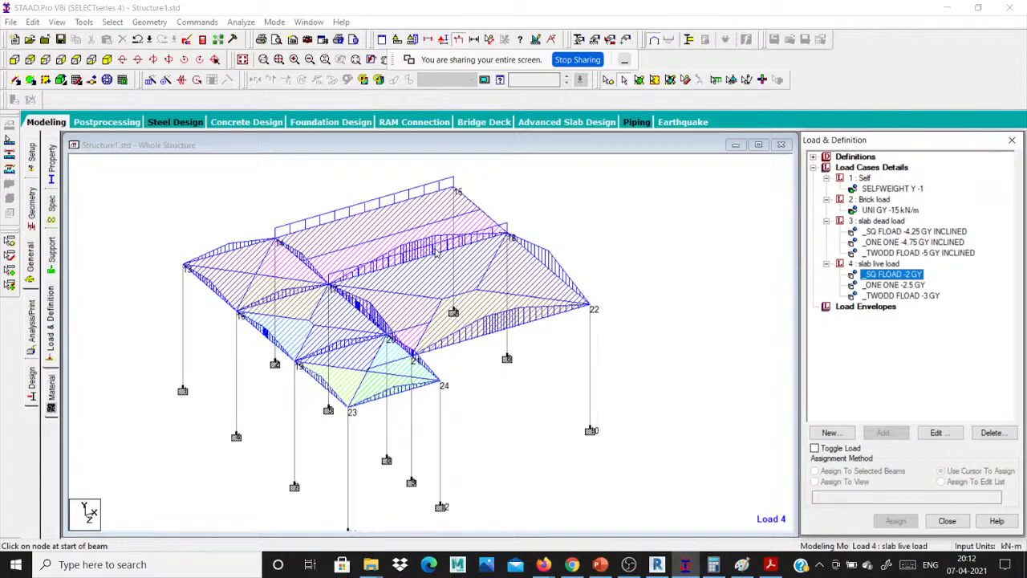
- Turn on the load value labels for the structure view and examine the slab live load values across the roof beams
scroll(494, 262, "up", 3)
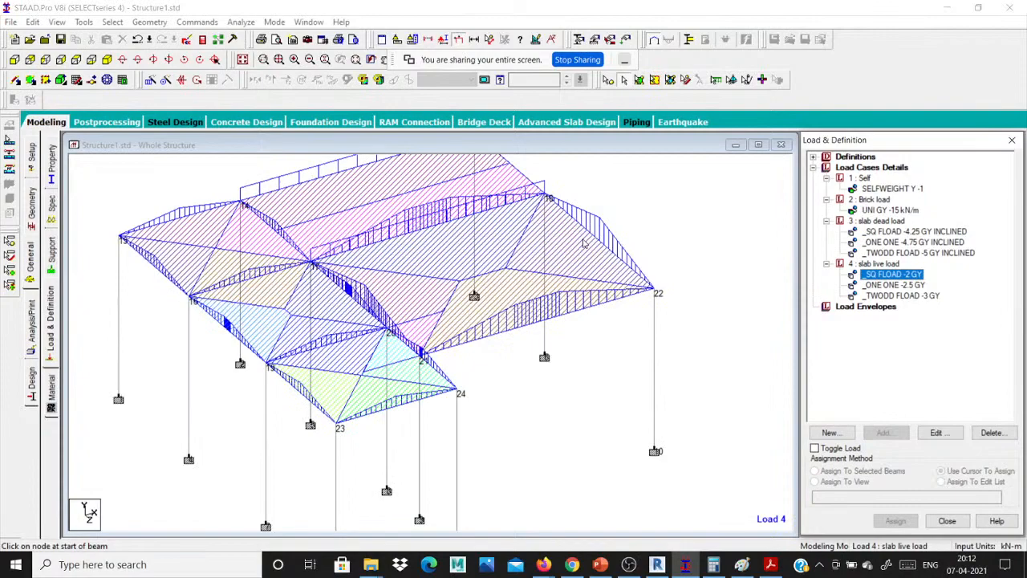
right_click(667, 201)
left_click(703, 371)
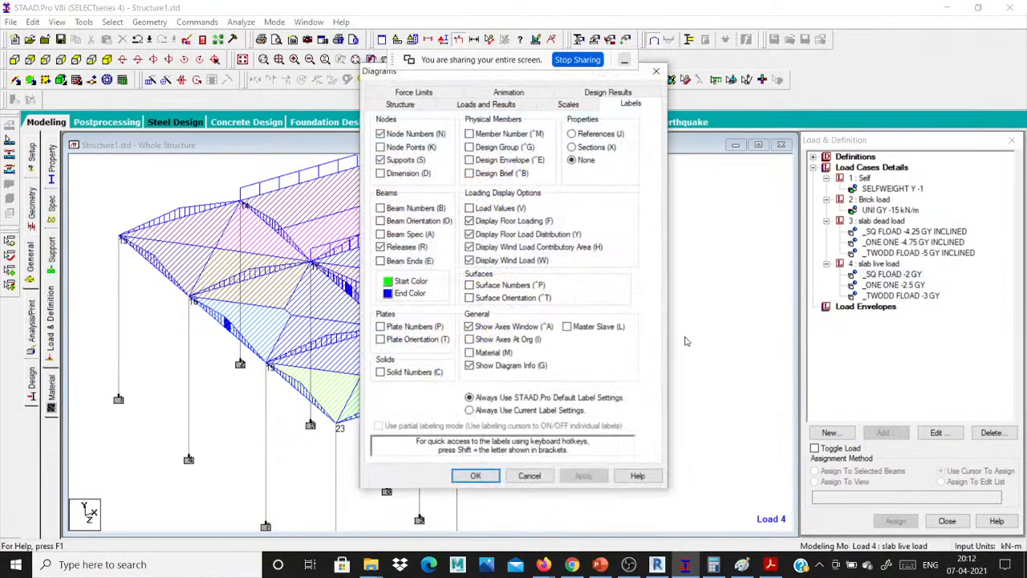
left_click(480, 209)
left_click(584, 475)
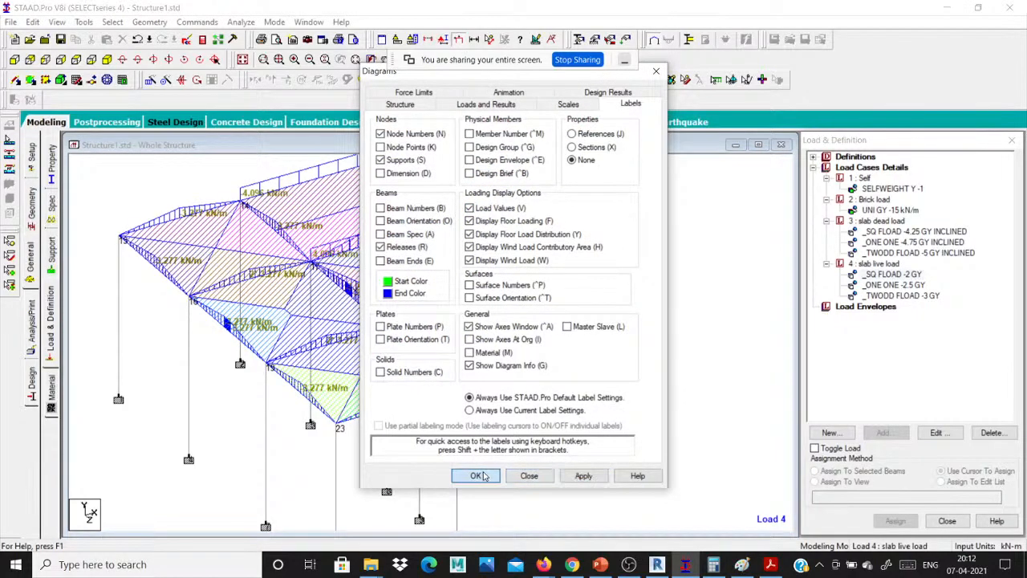
left_click(475, 476)
scroll(527, 367, "up", 2)
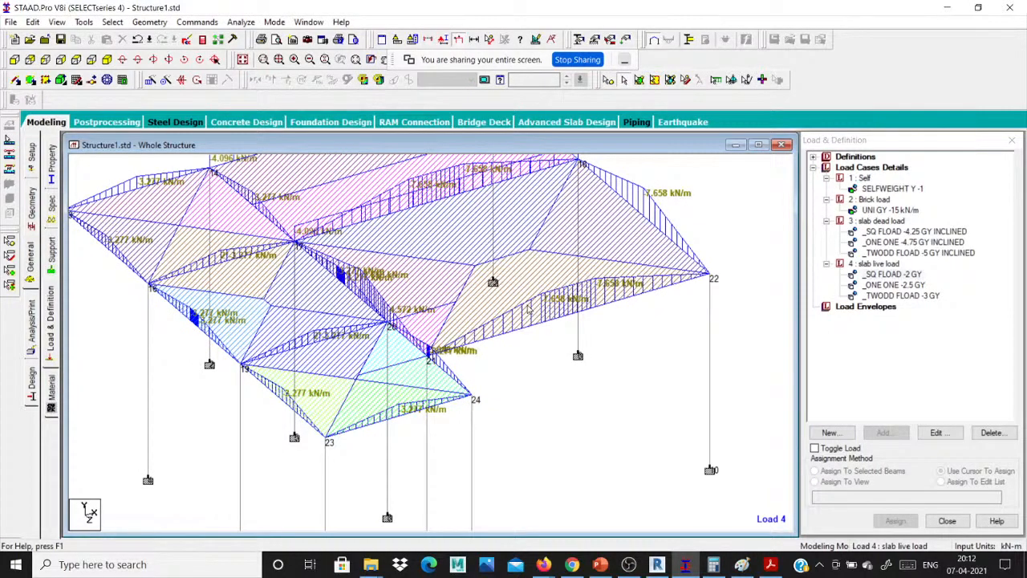
scroll(534, 339, "down", 2)
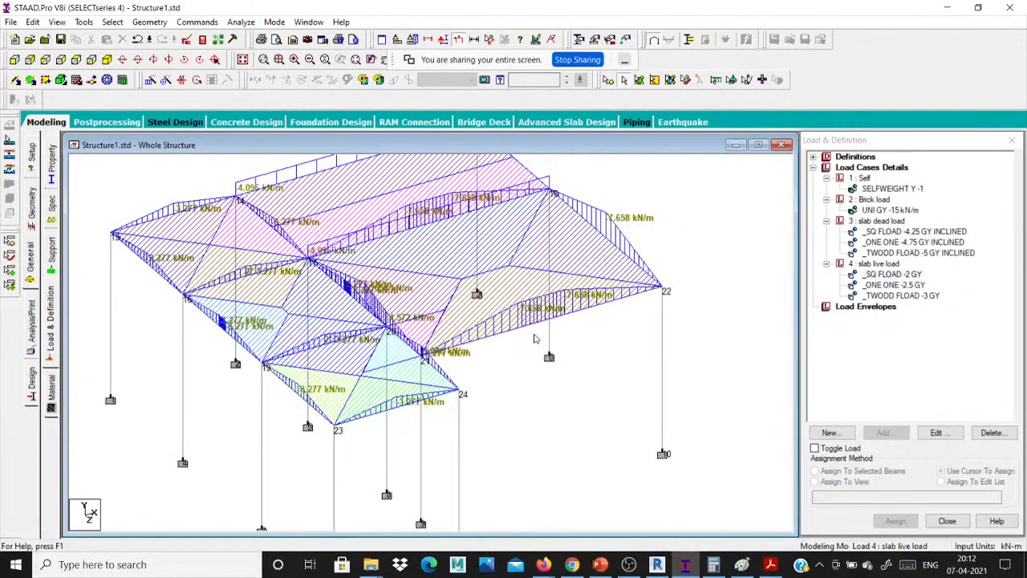
scroll(534, 339, "up", 1)
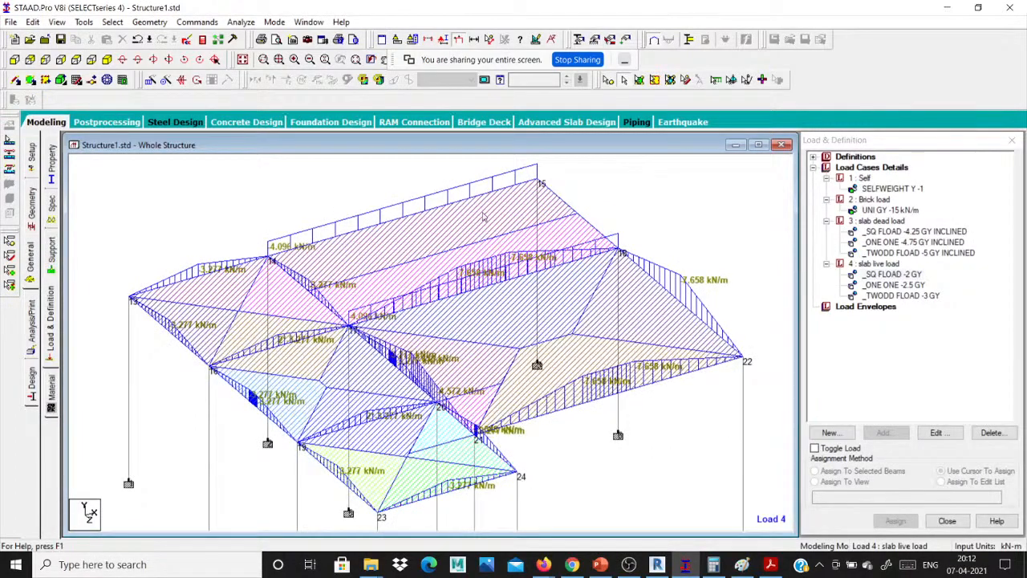
scroll(696, 230, "down", 2)
middle_click_drag(543, 374, 546, 303)
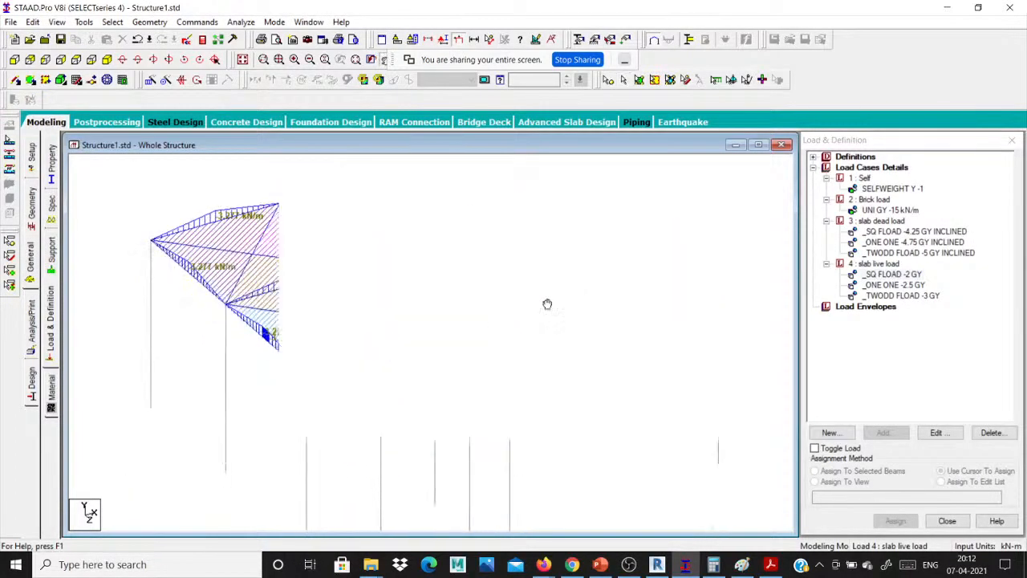
scroll(531, 361, "down", 1)
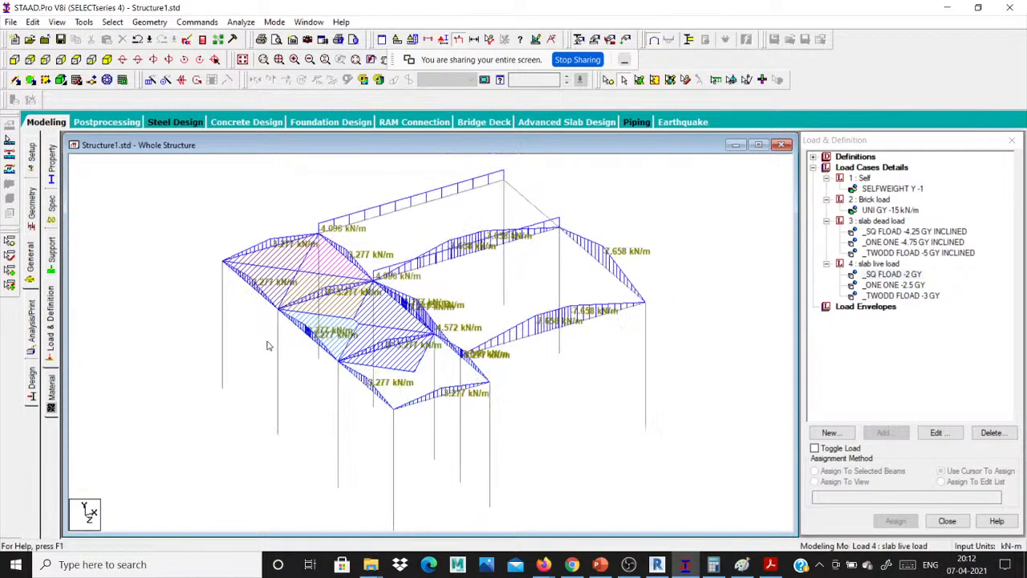
- Start a new Normal load combination, number 5, and include all four load cases in it
left_click(883, 167)
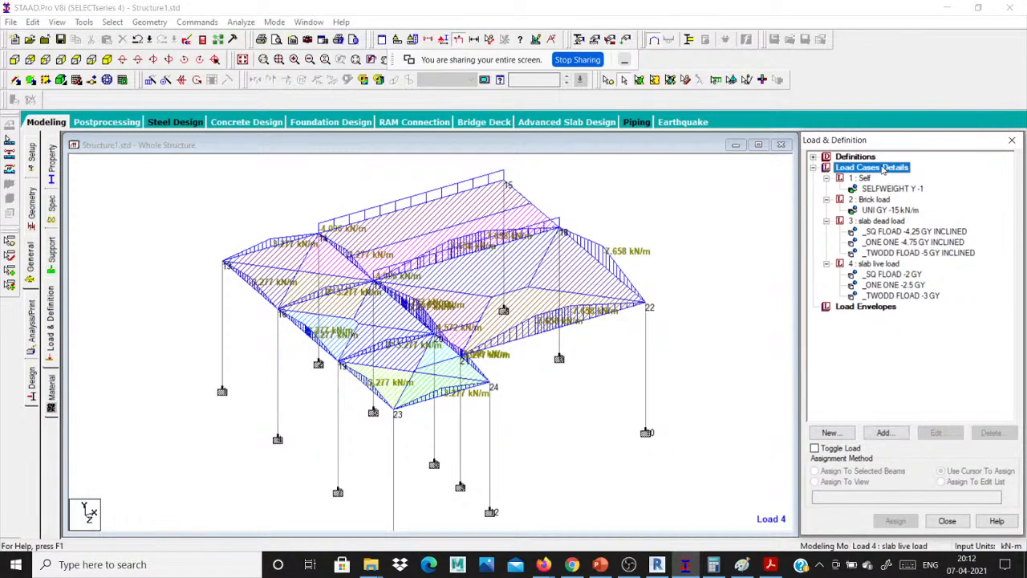
left_click(883, 433)
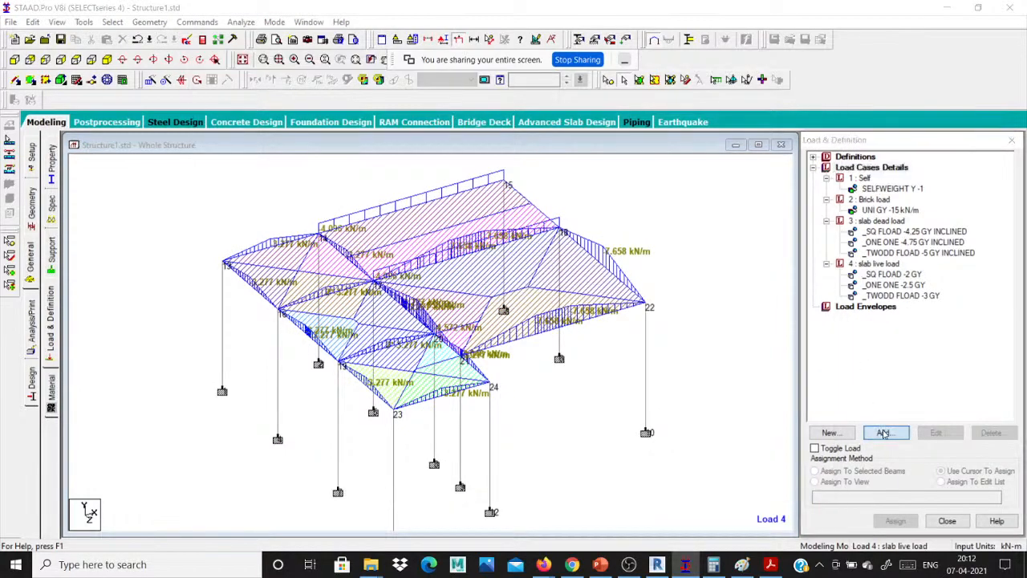
left_click(304, 165)
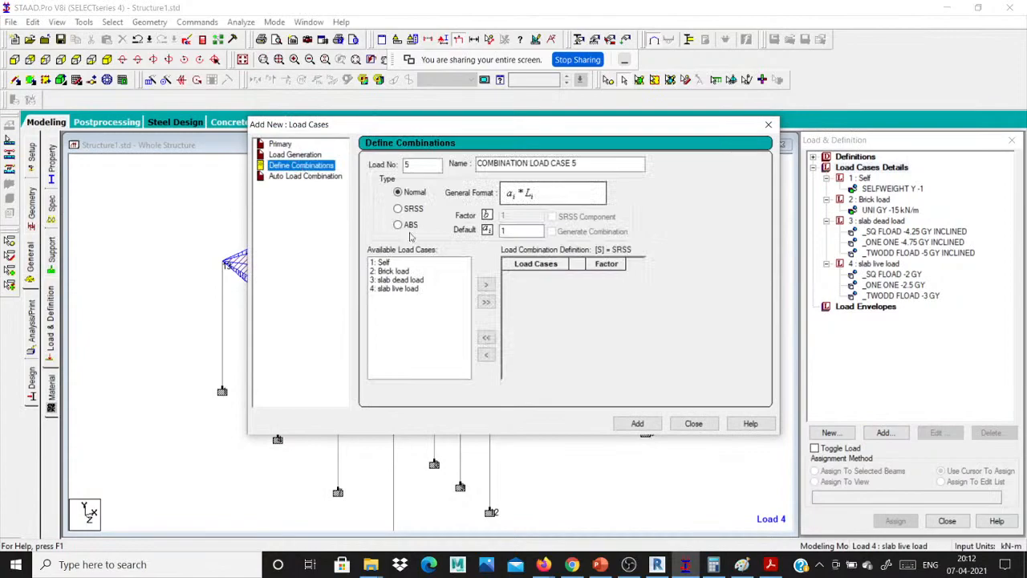
left_click(488, 301)
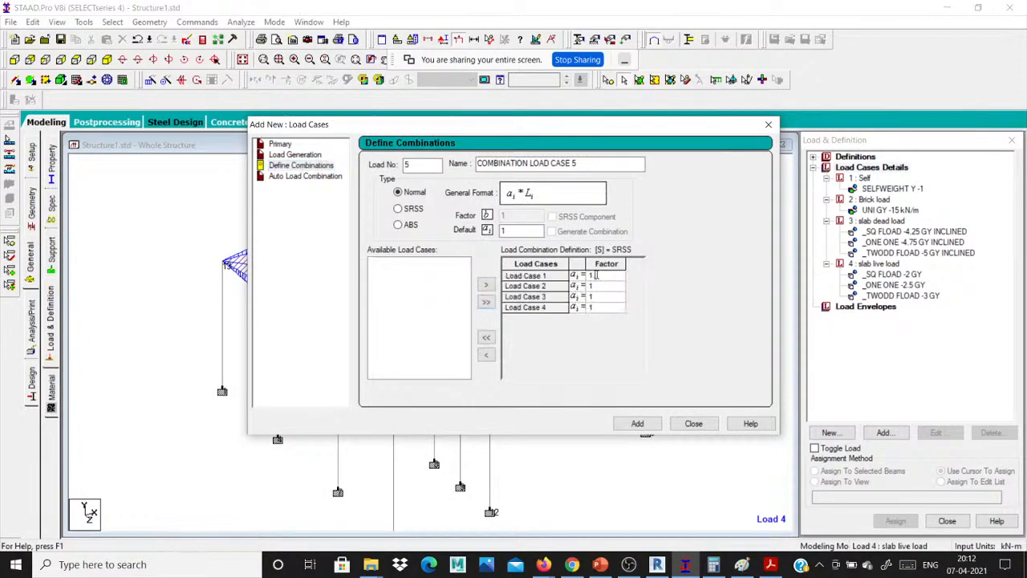
- Set the factor of all four load cases to 1.5 and add the combination
type(".5")
left_click(606, 287)
type(".5")
left_click(608, 294)
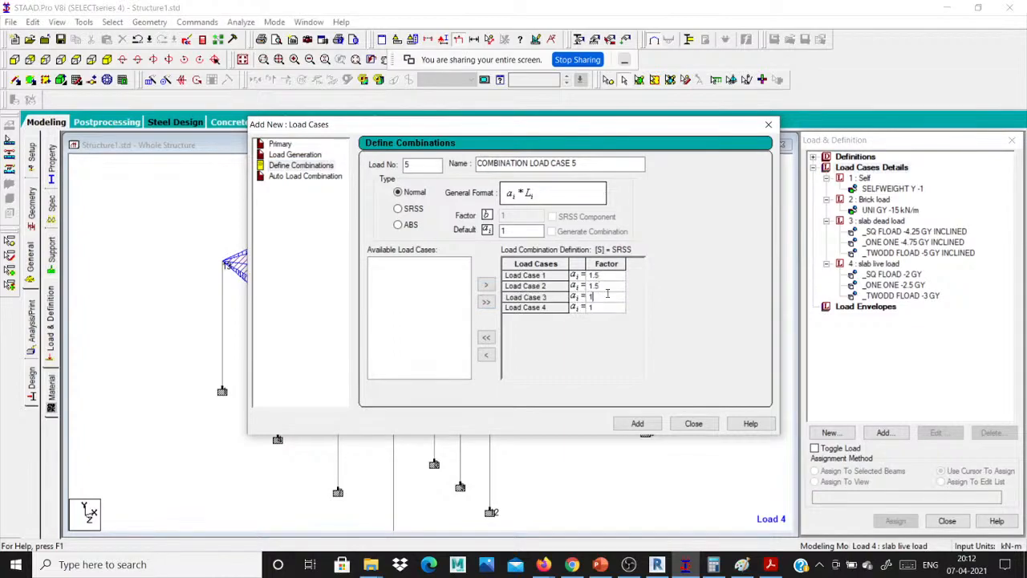
left_click(612, 308)
type(".5")
left_click(637, 423)
left_click(693, 423)
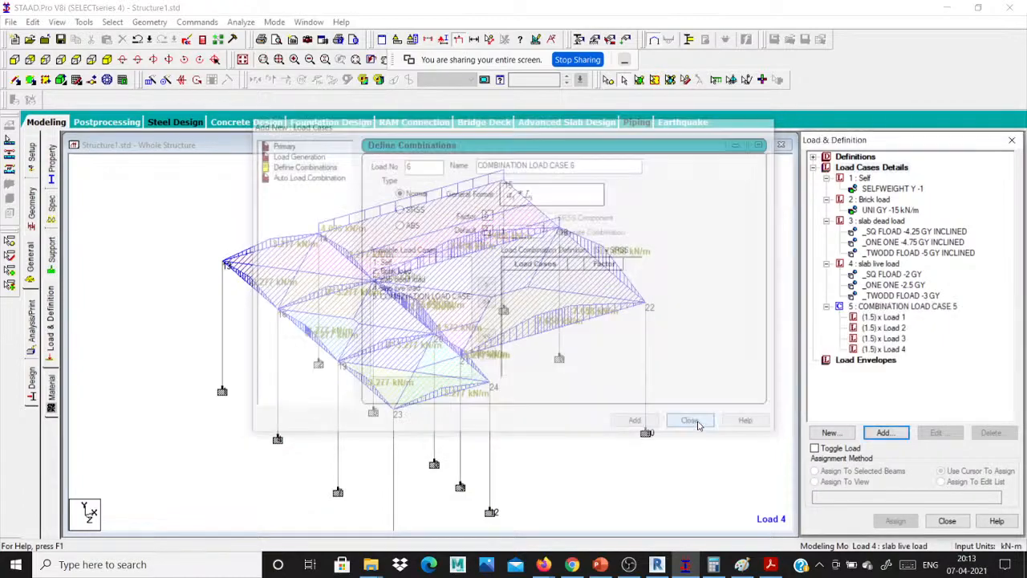
- Expand all load cases and review the factored loads of combination load case 5 on the frame
left_click(900, 340)
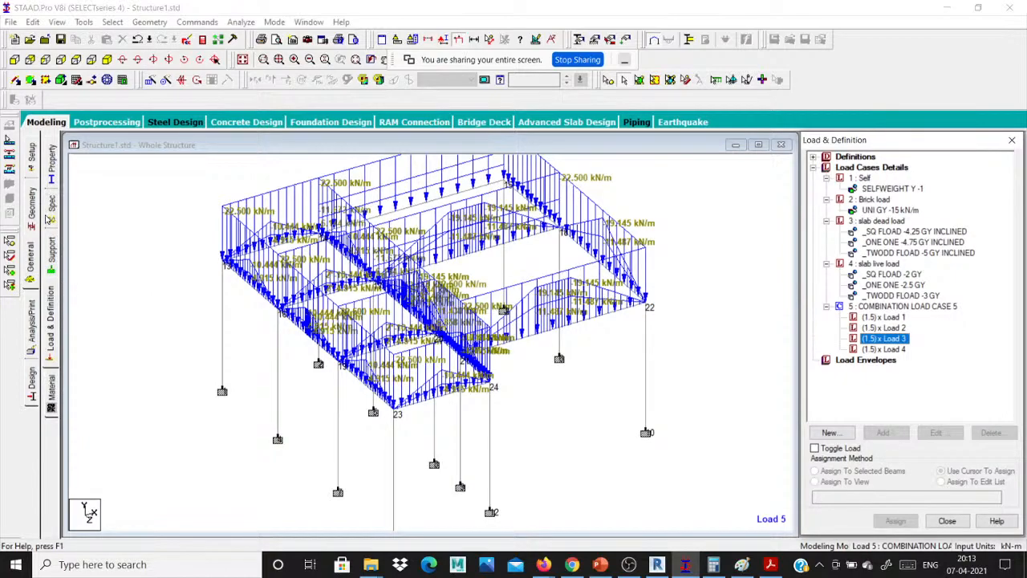
left_click(52, 319)
left_click(814, 167)
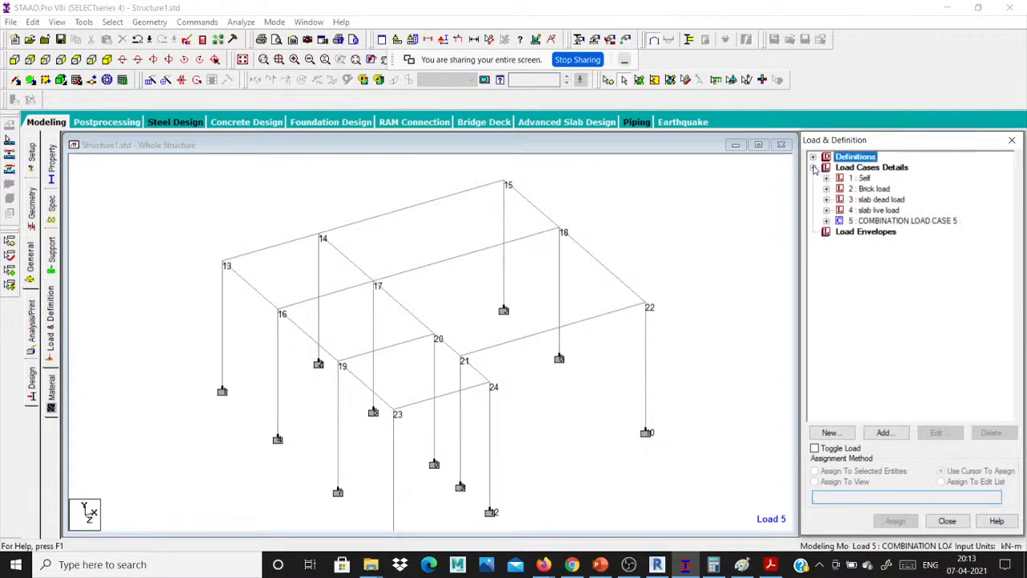
left_click(827, 179)
left_click(826, 199)
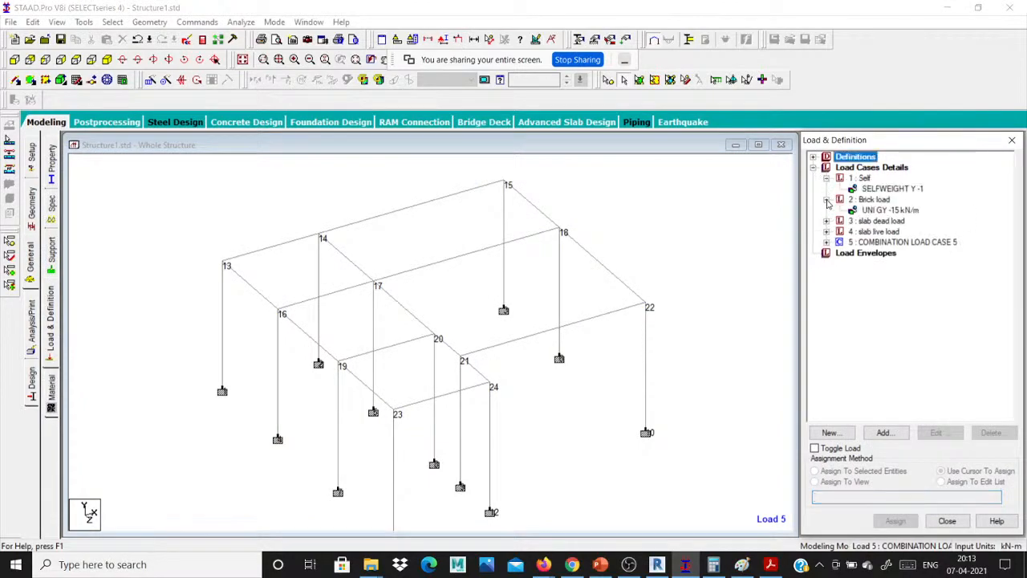
left_click(826, 221)
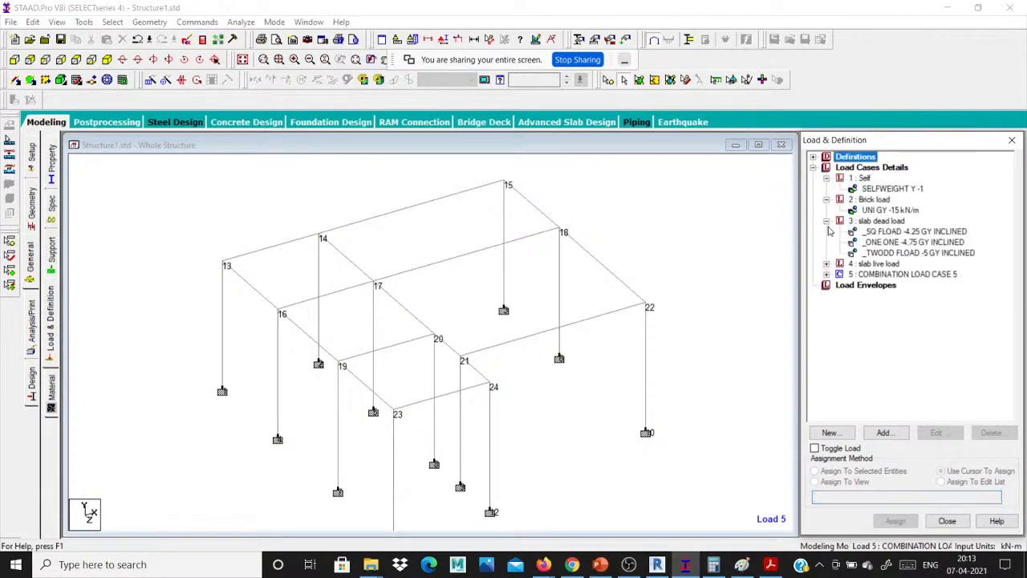
left_click(826, 264)
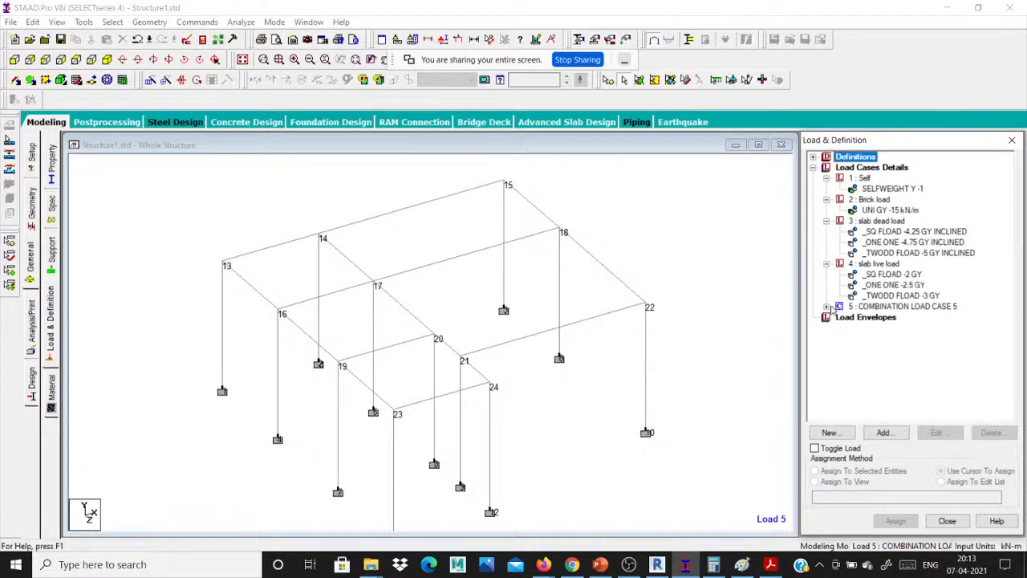
left_click(827, 307)
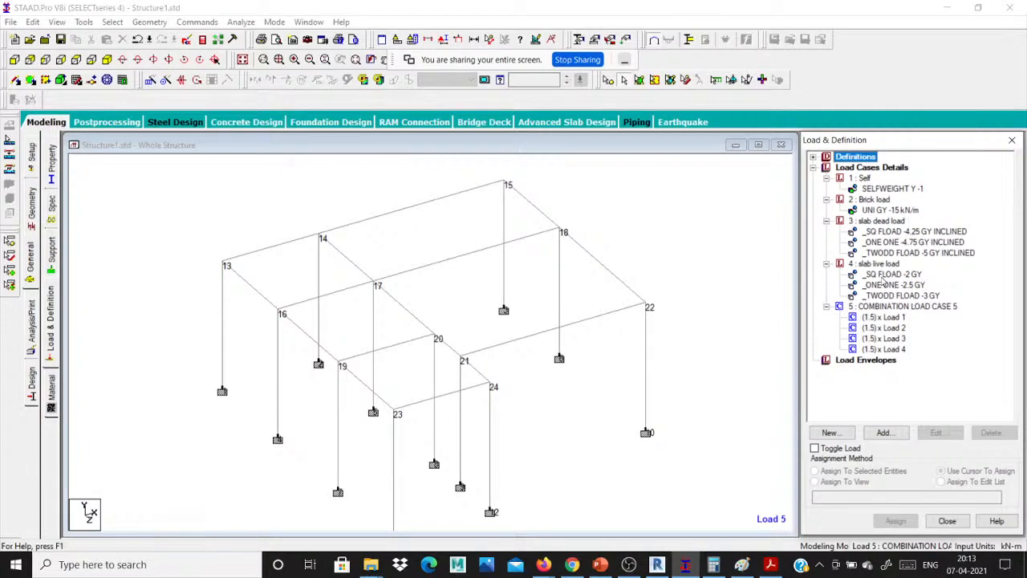
left_click(891, 338)
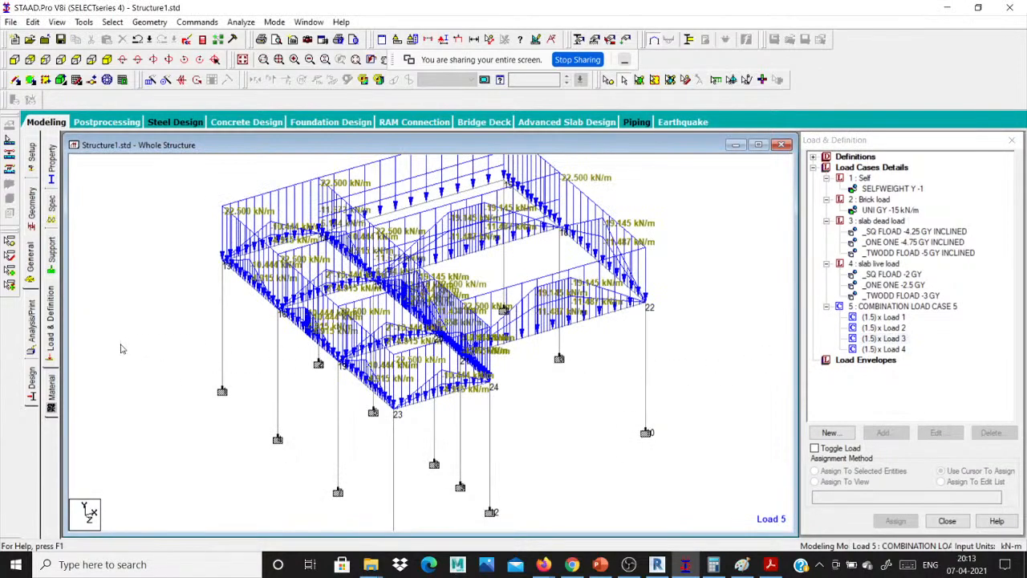
- Add a Perform Analysis command with the No Print option and run the analysis
left_click(32, 330)
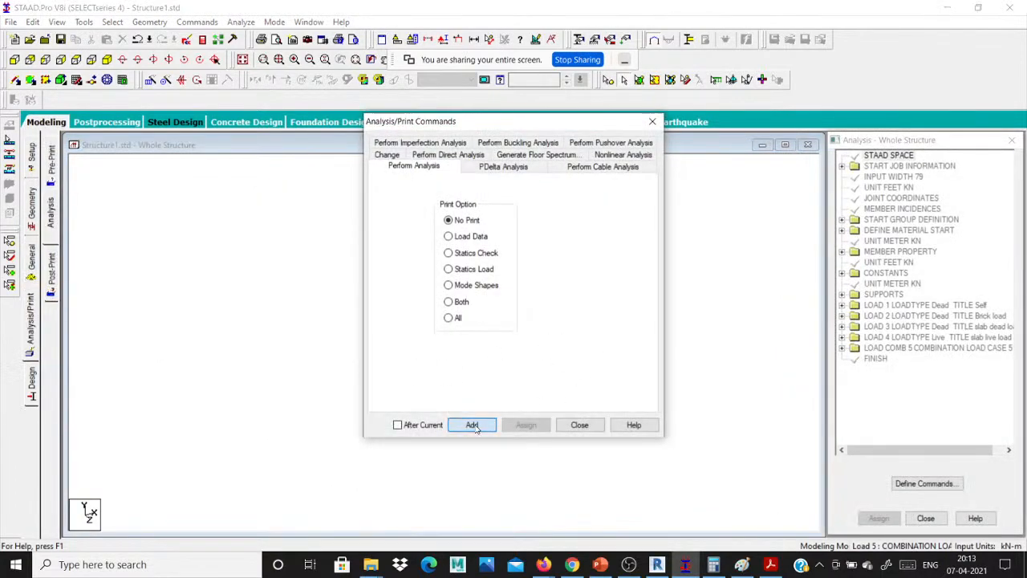
left_click(472, 422)
left_click(579, 421)
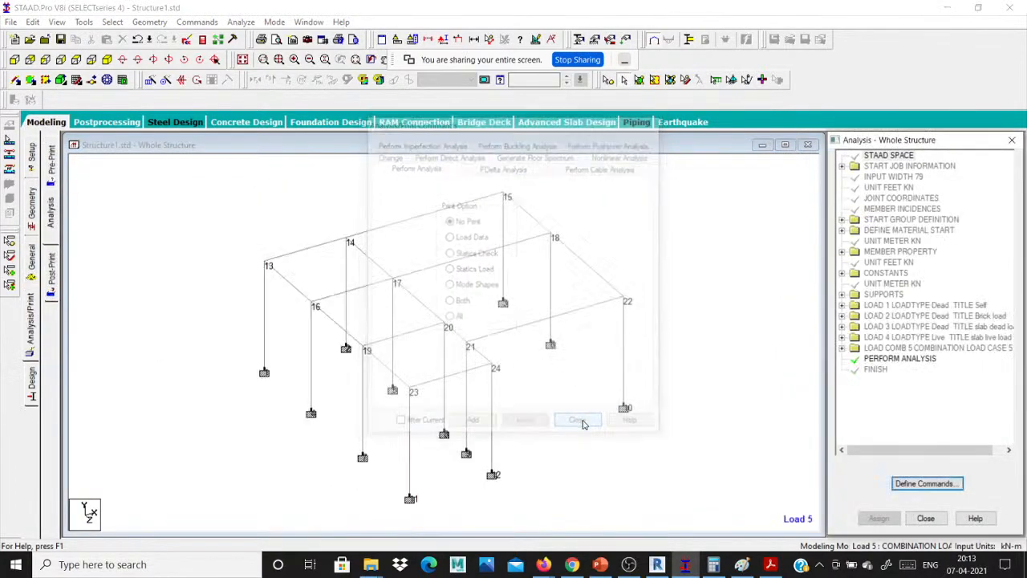
left_click(241, 21)
left_click(249, 38)
left_click(427, 298)
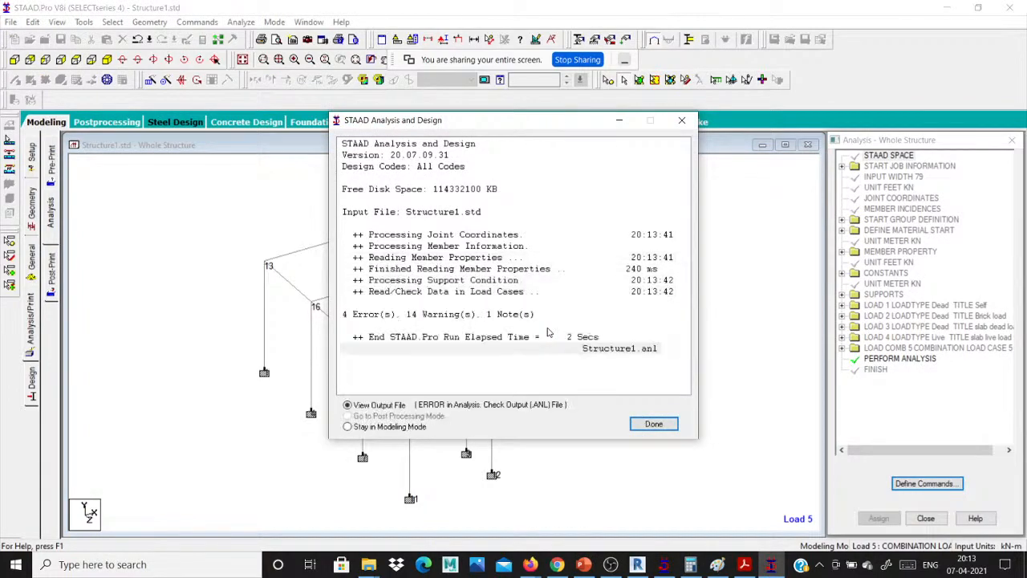
- Check the warnings and errors in the analysis output file, and close the output viewer
left_click(668, 428)
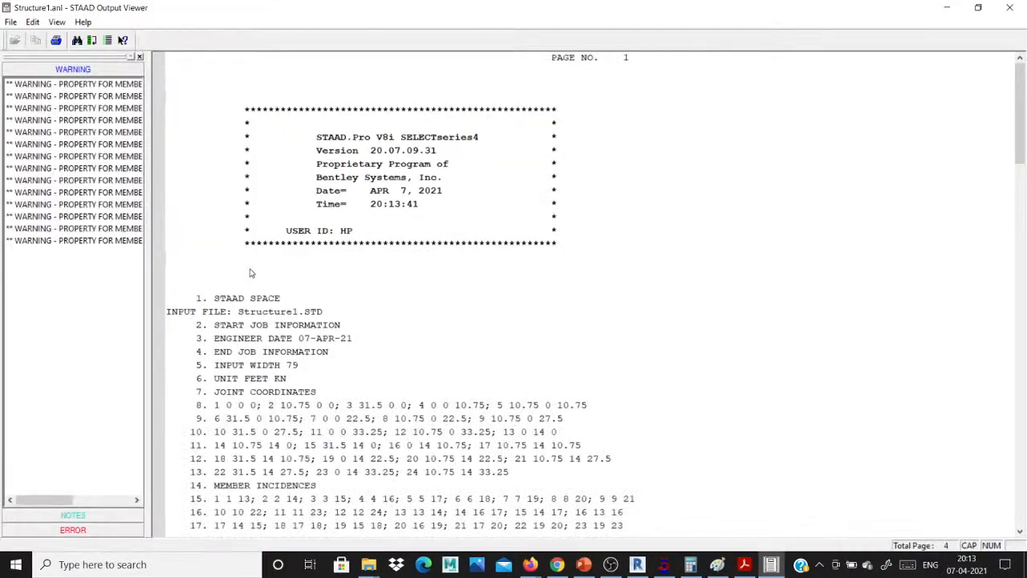
left_click(72, 180)
left_click(74, 530)
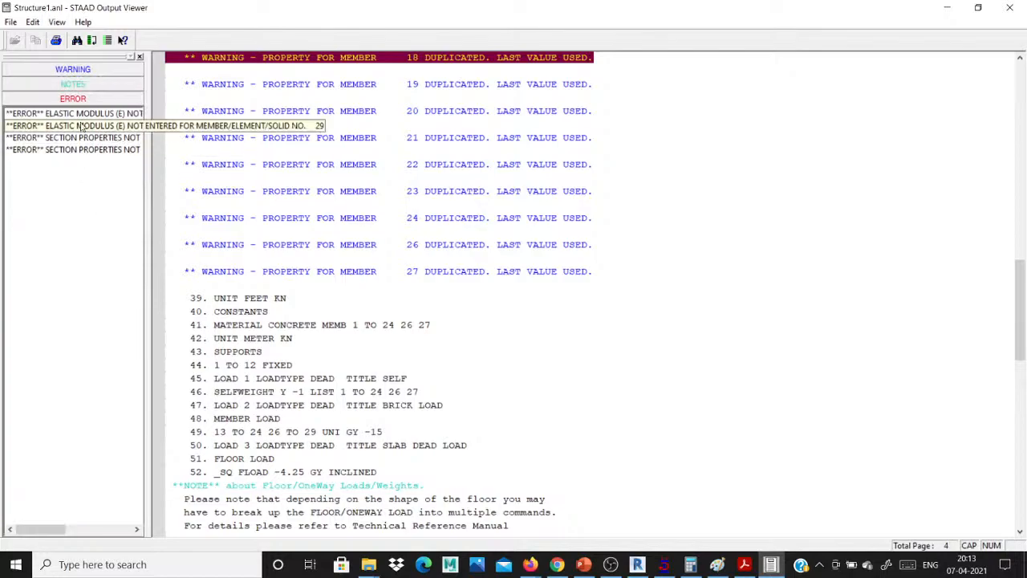
left_click(1010, 8)
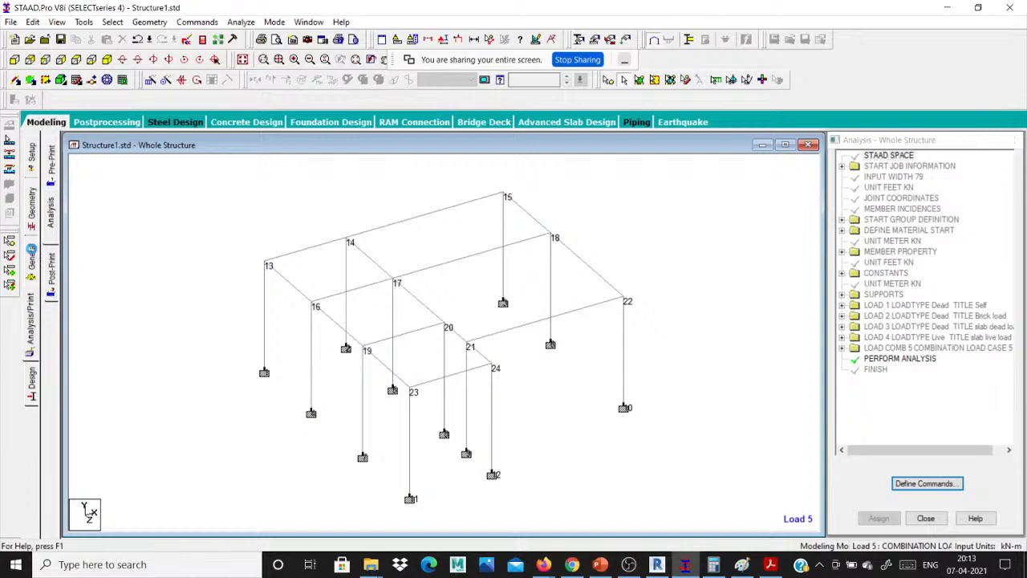
- Check which members have the CONCRETE material assigned
left_click(32, 256)
left_click(52, 393)
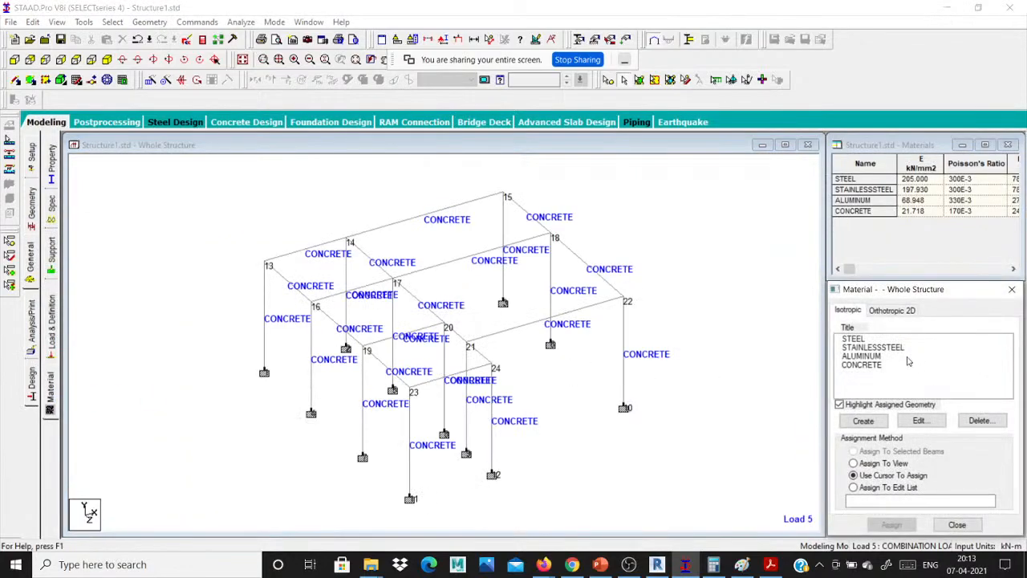
left_click(863, 365)
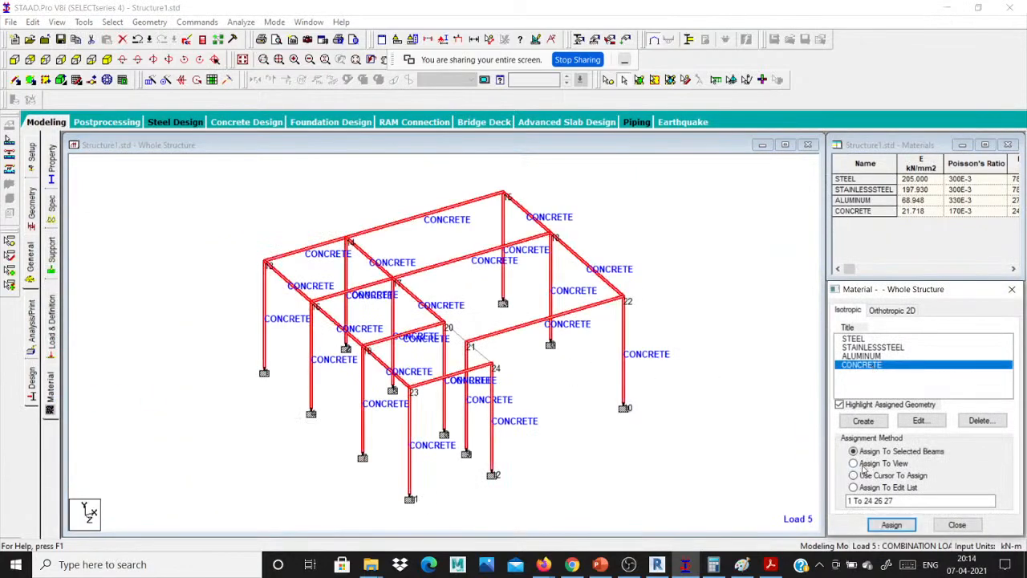
- Assign the Rect 0.30x0.23 section to the two unassigned beams between nodes 20 and 21 and nodes 21 and 24
left_click(52, 170)
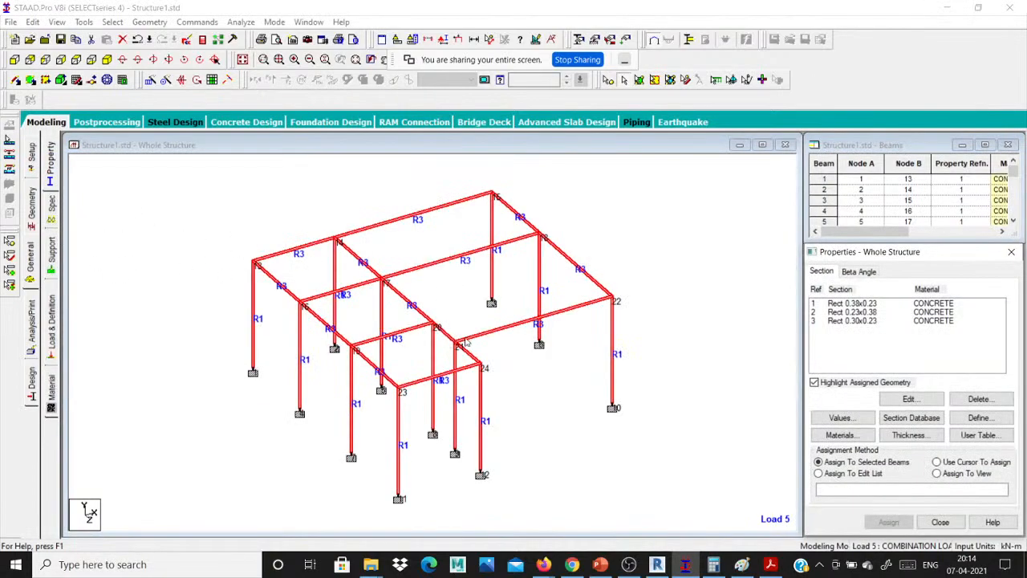
left_click(845, 321)
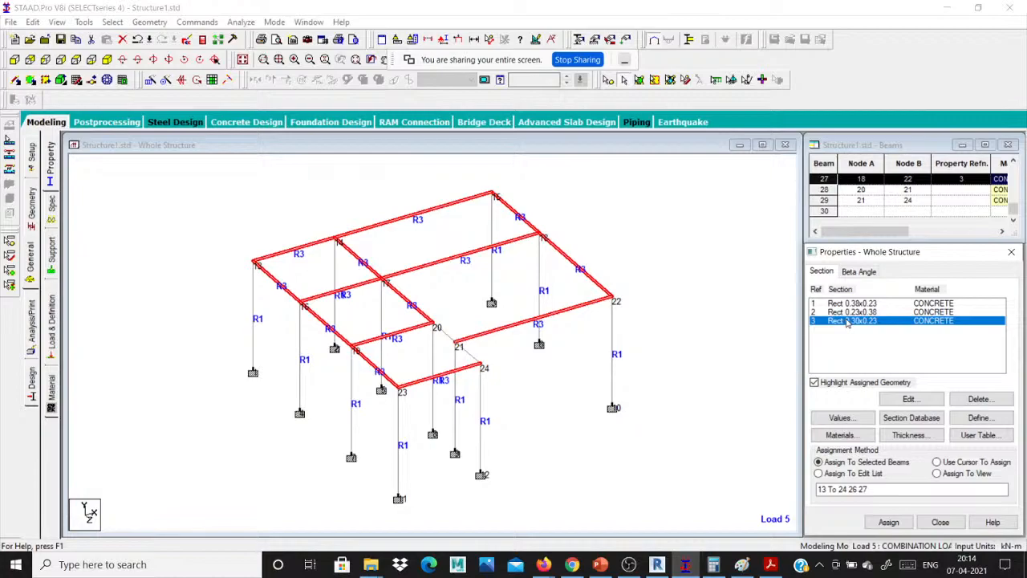
left_click(448, 337)
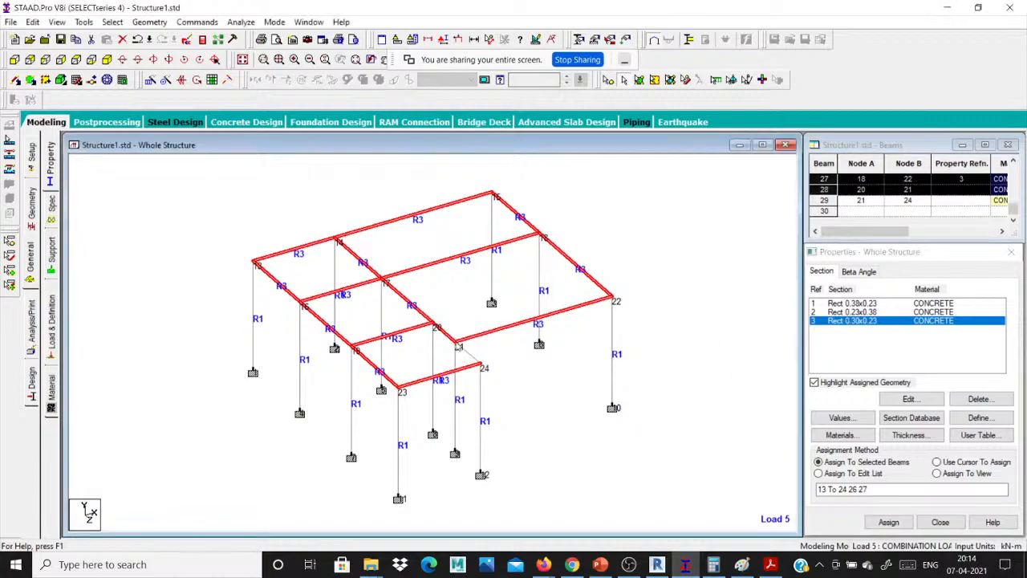
left_click(472, 357, "ctrl")
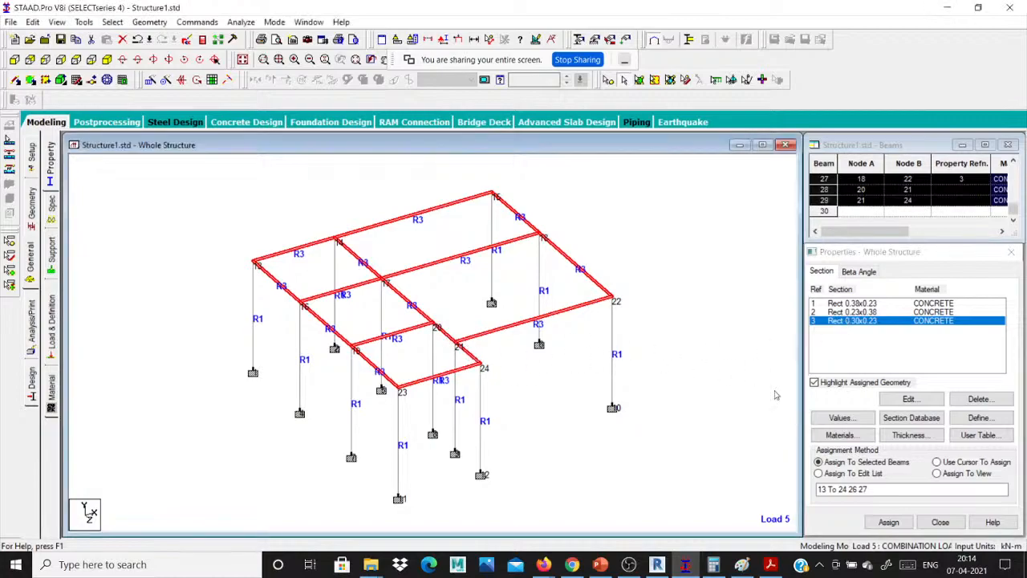
left_click(889, 523)
left_click(933, 425)
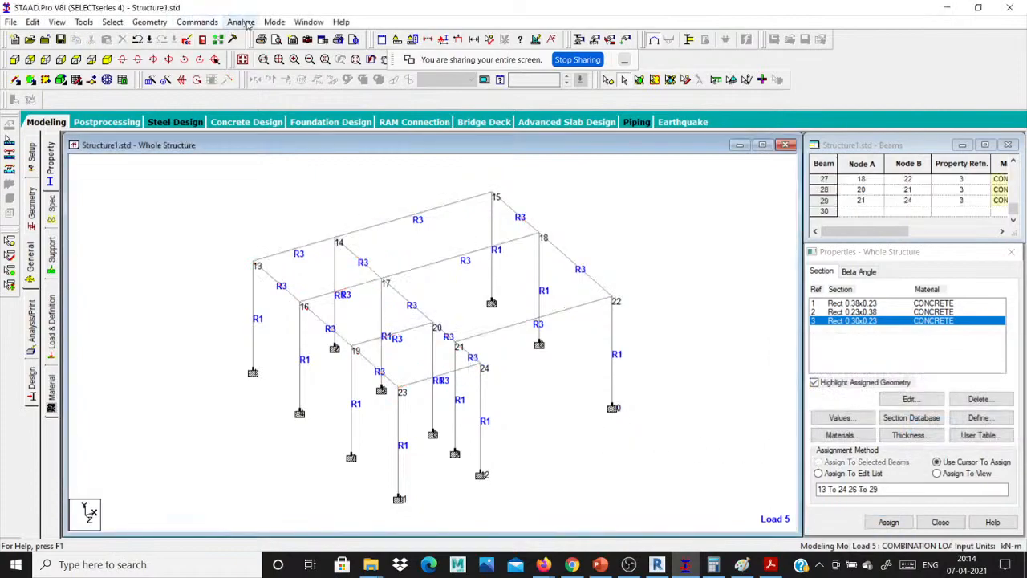
- Run the analysis again, review the duplicated member property warnings in the output file, and return to the model
left_click(423, 296)
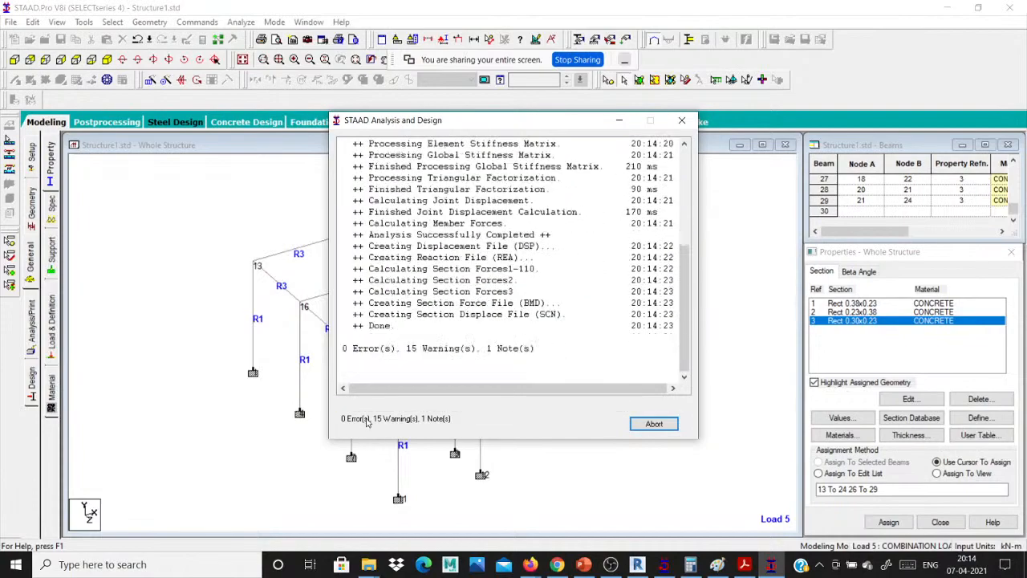
left_click(654, 424)
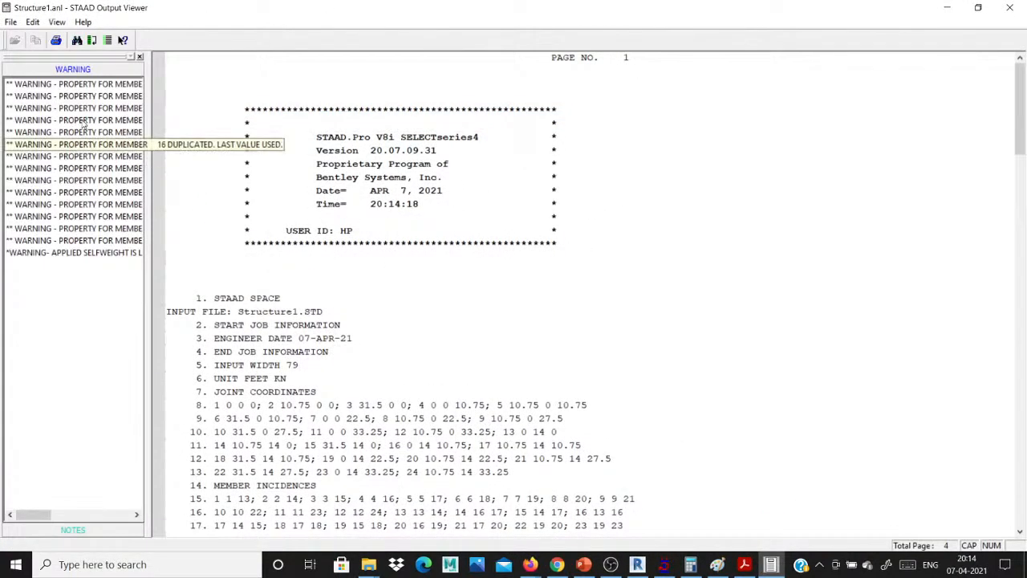
left_click(81, 121)
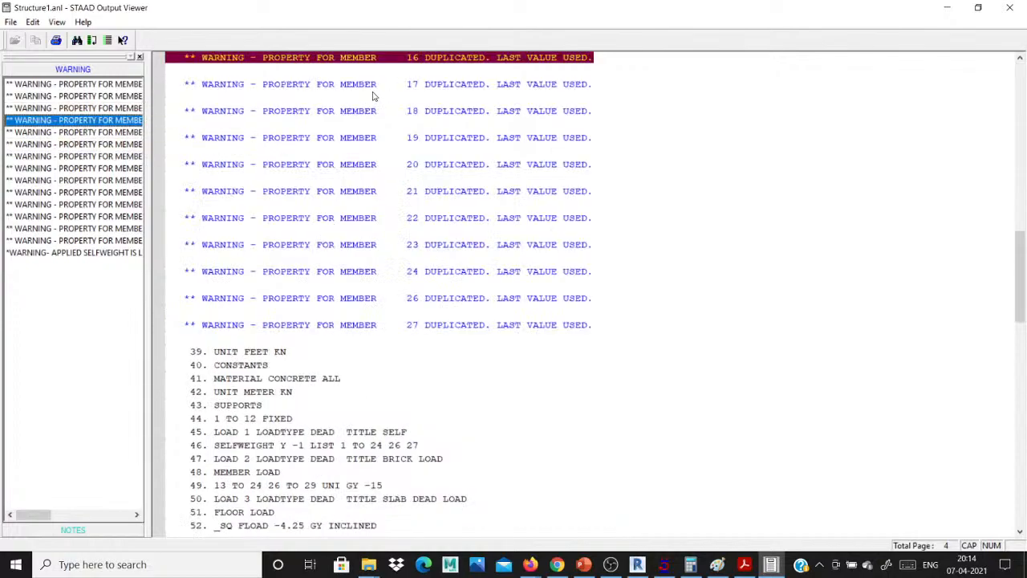
scroll(300, 184, "down", 2)
left_click(80, 168)
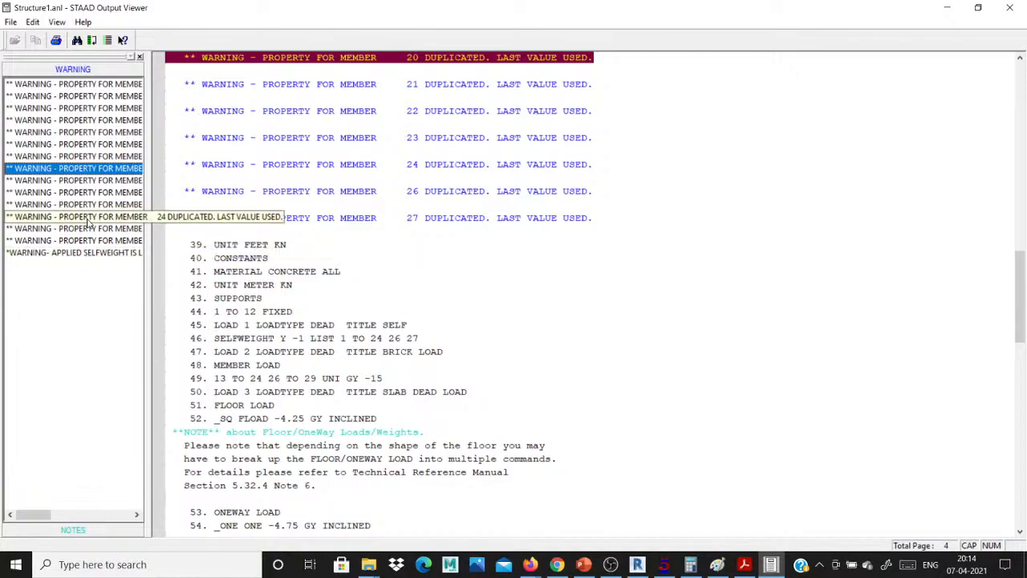
left_click(88, 217)
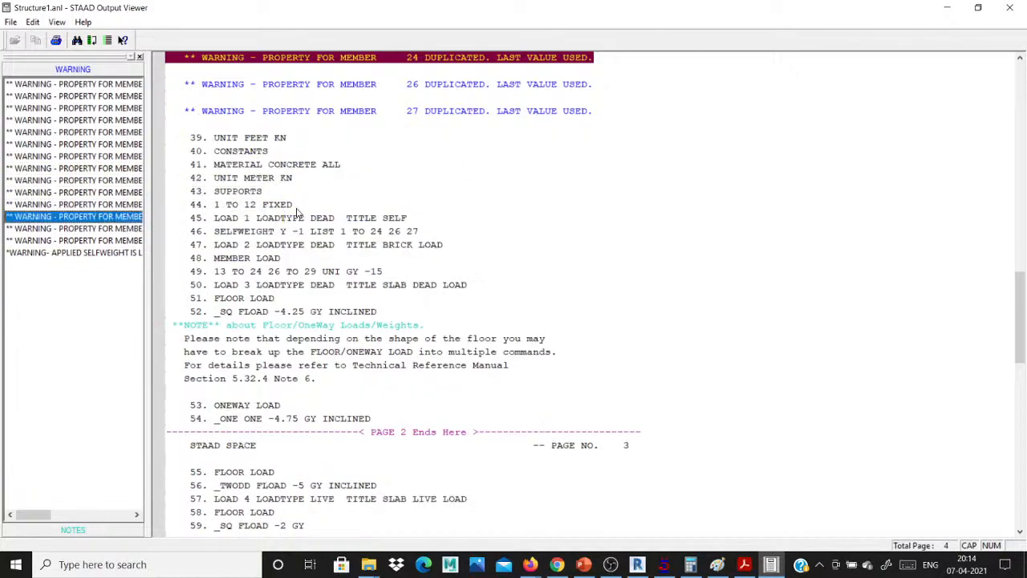
left_click(70, 121)
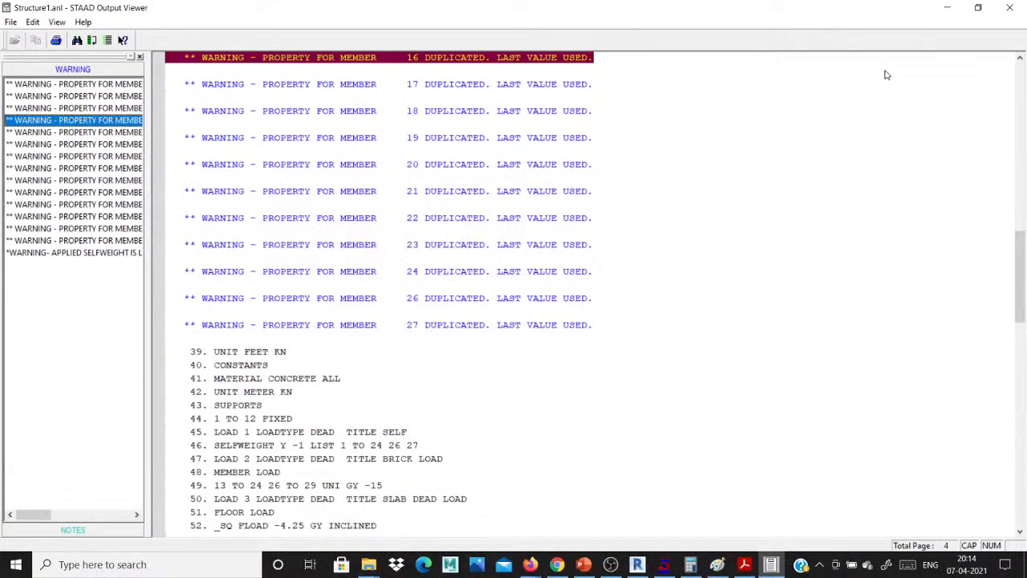
left_click(941, 10)
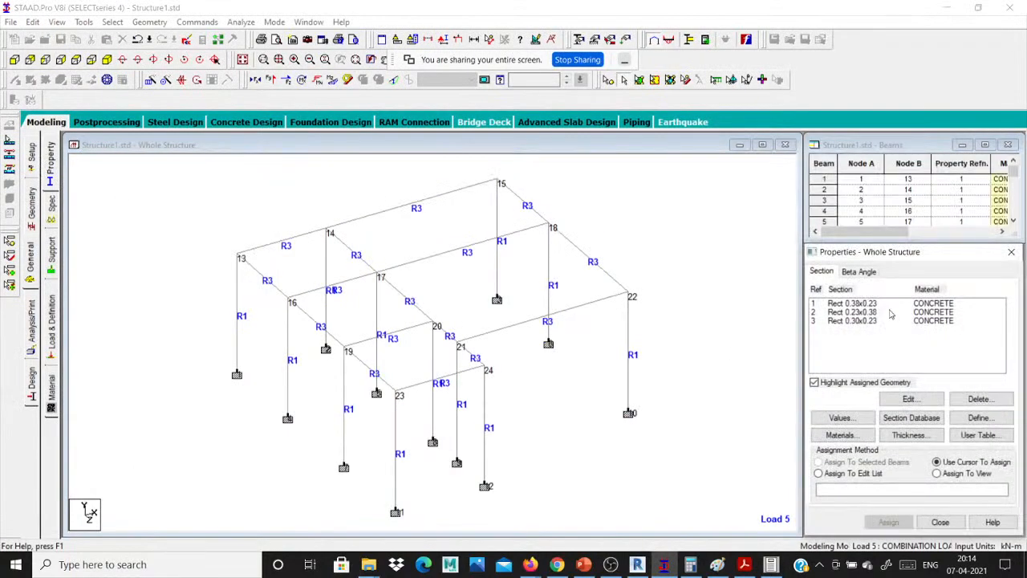
- Check which members are assigned to each of the three rectangular sections
left_click(871, 304)
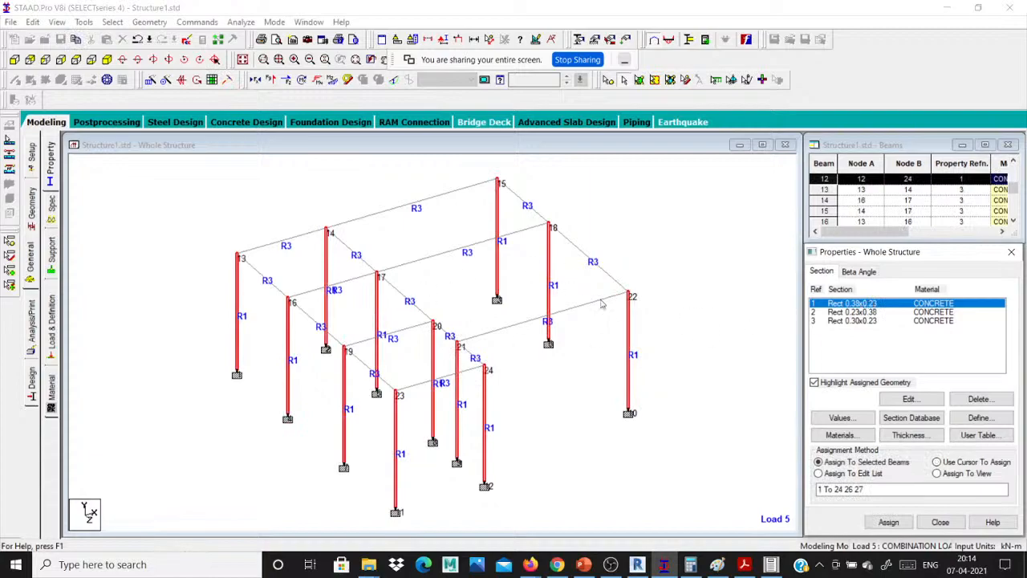
left_click(851, 320)
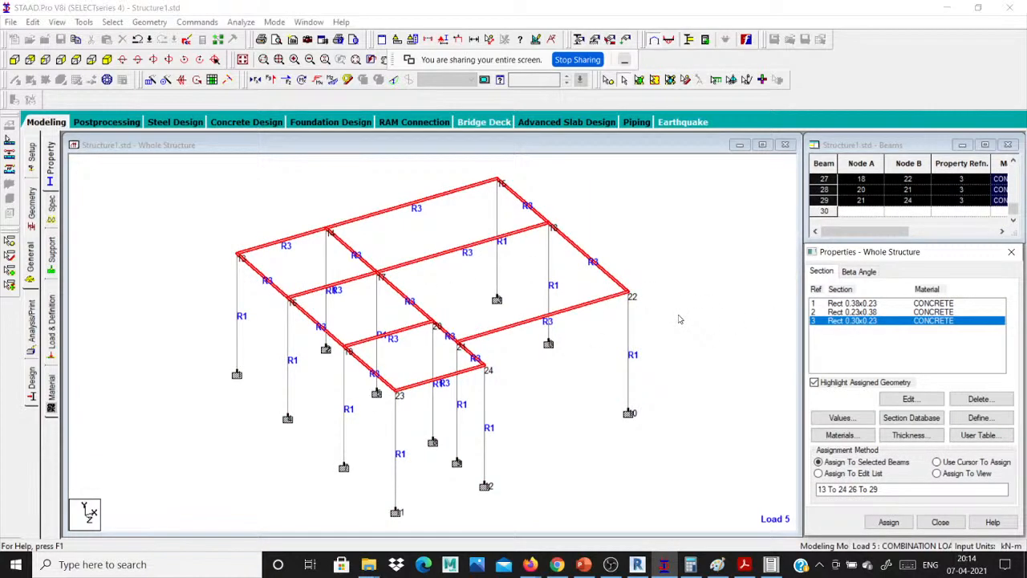
left_click(859, 312)
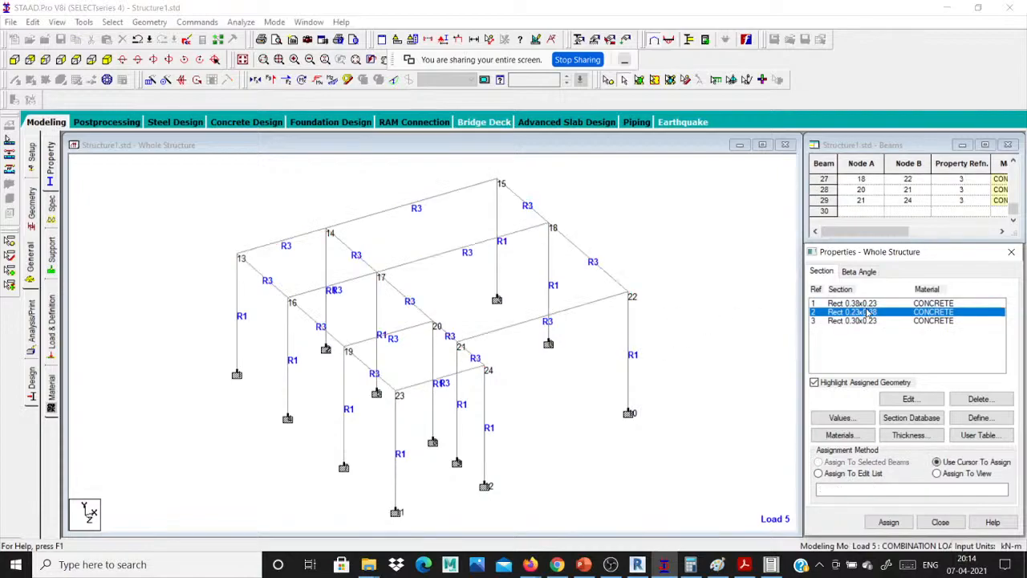
left_click(869, 303)
left_click(869, 312)
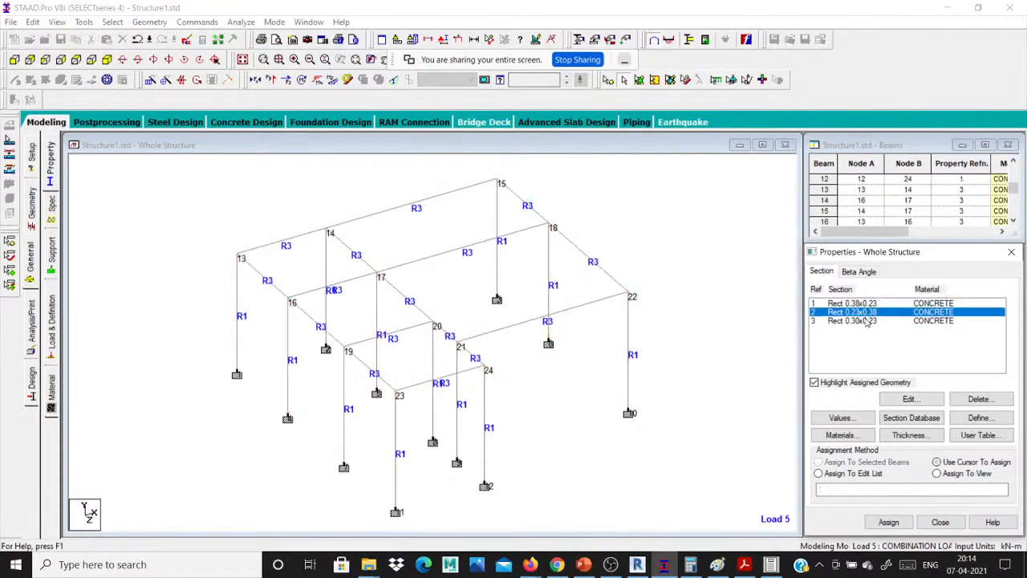
left_click(867, 321)
- Enter postprocessing mode with all four load cases and combination load case 5 included in the results
left_click(107, 122)
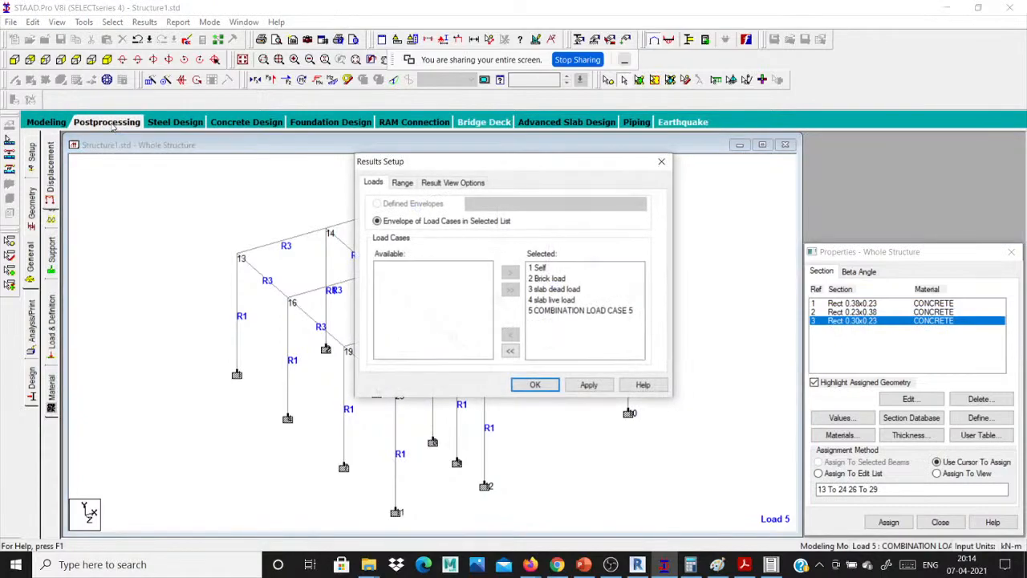
left_click(564, 312)
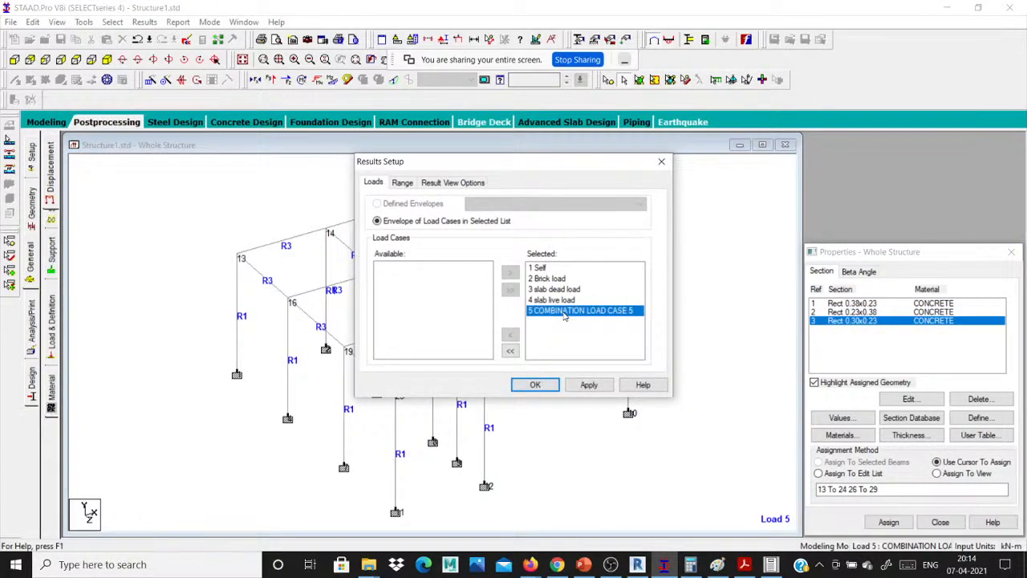
left_click(549, 386)
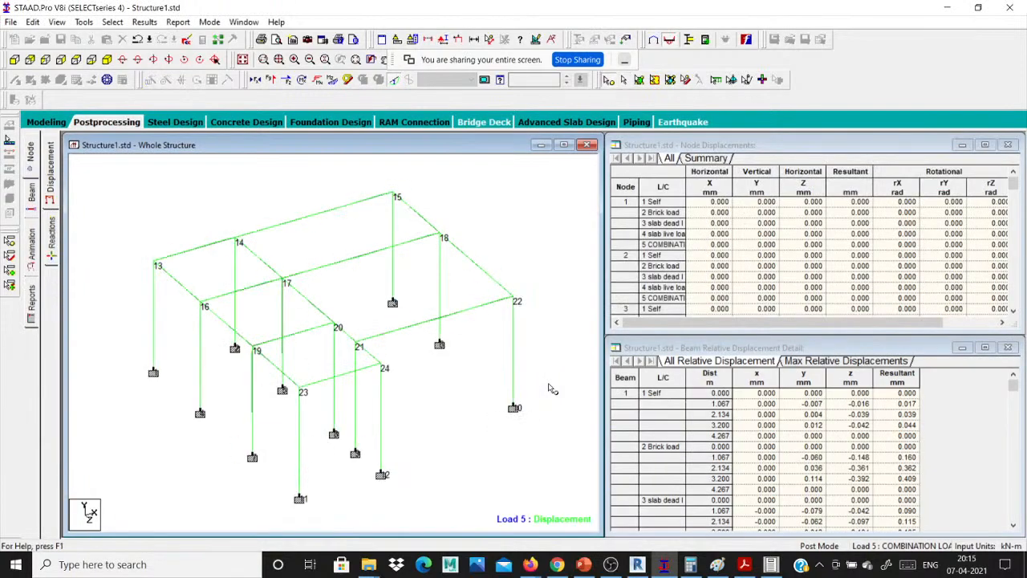
- Maximize the whole-structure view and replace the displacement diagram with the Bending Z diagram for load case 5
left_click(564, 145)
left_click(394, 80)
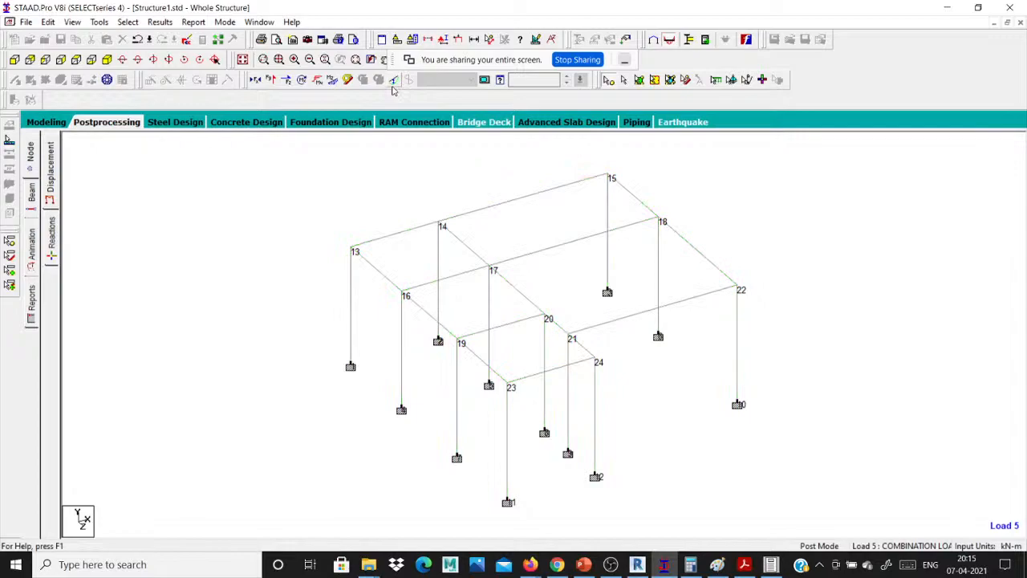
left_click(330, 78)
scroll(444, 448, "down", 1)
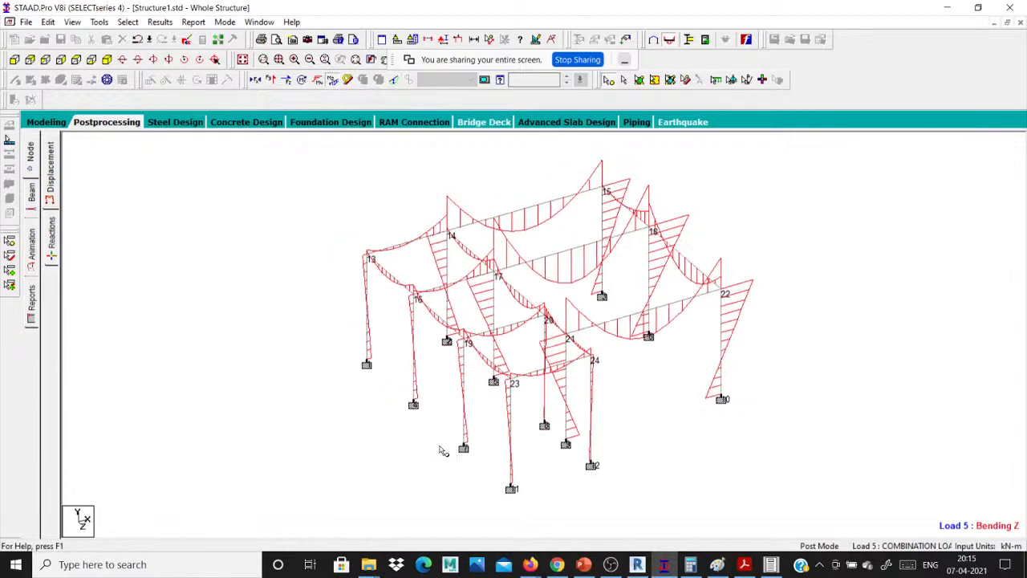
scroll(720, 323, "up", 2)
middle_click_drag(551, 405, 431, 449)
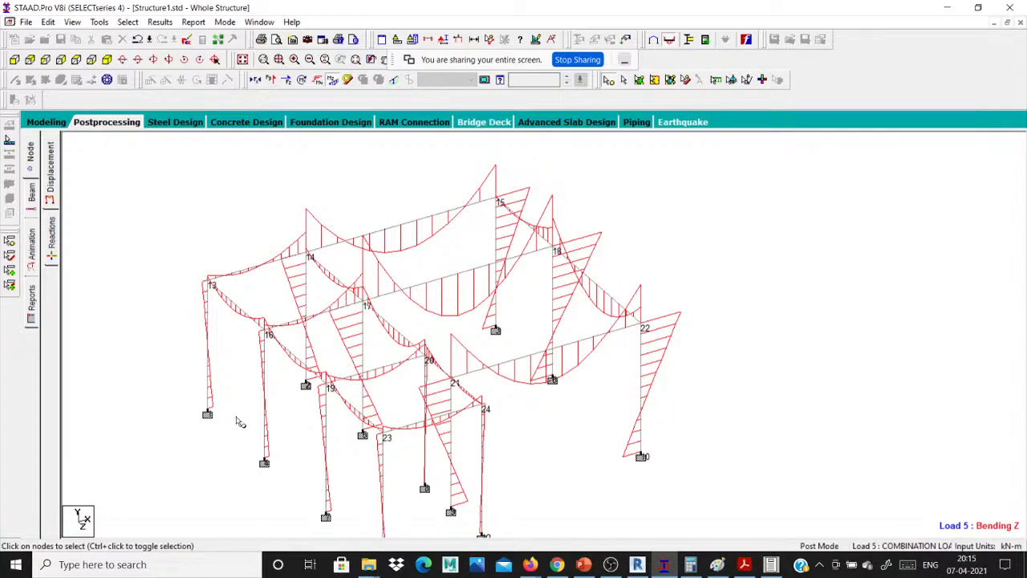
- Annotate the bending moment values at the ends and mid point of all beams
left_click(153, 23)
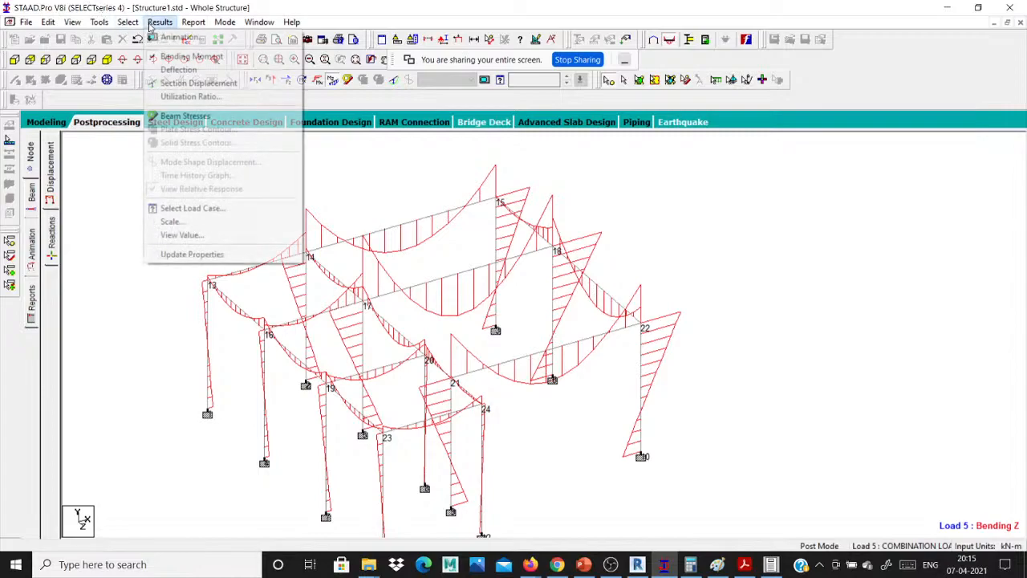
left_click(195, 235)
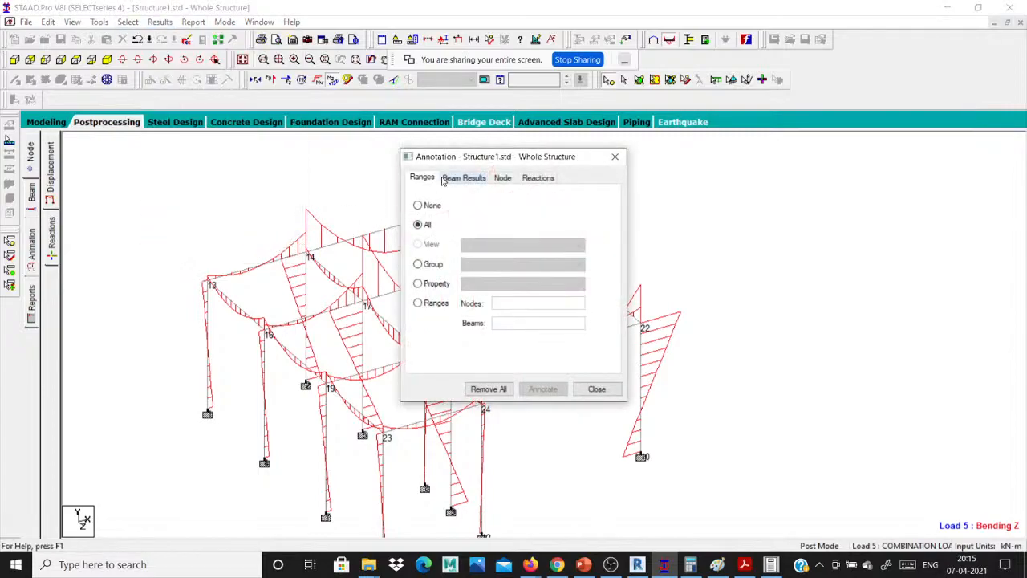
left_click(462, 178)
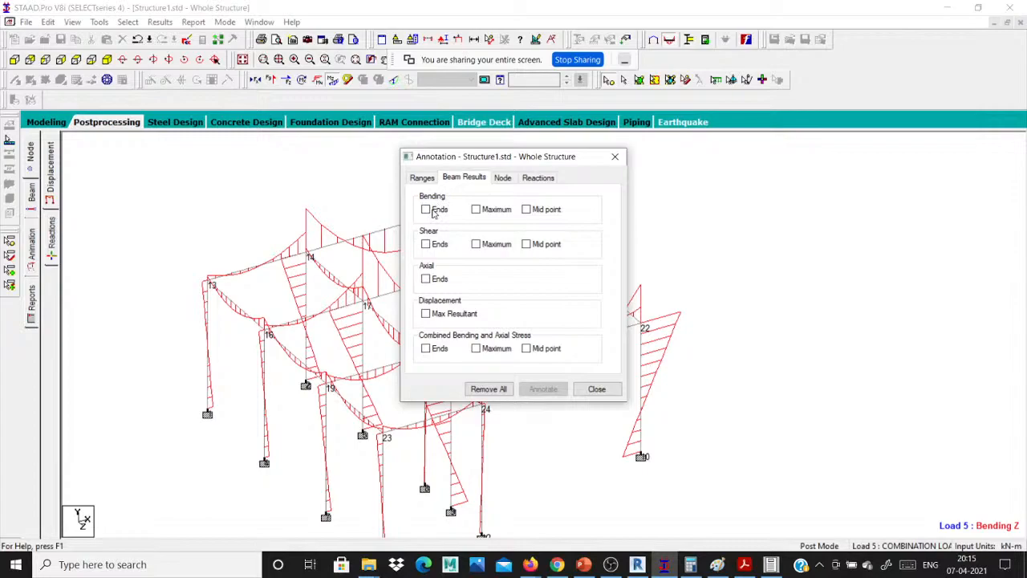
left_click(429, 209)
left_click(527, 210)
left_click(542, 388)
left_click(597, 389)
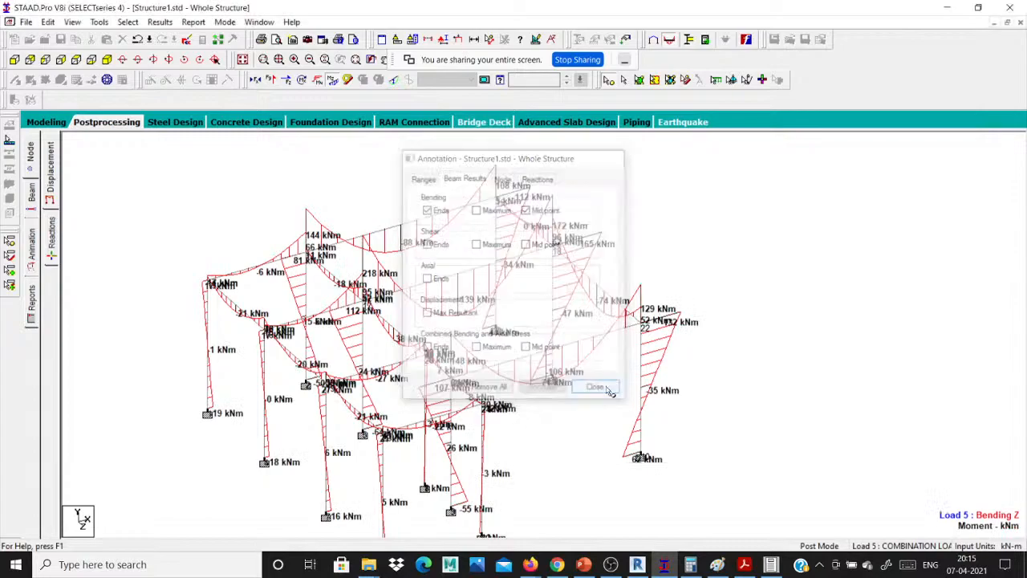
scroll(684, 304, "up", 1)
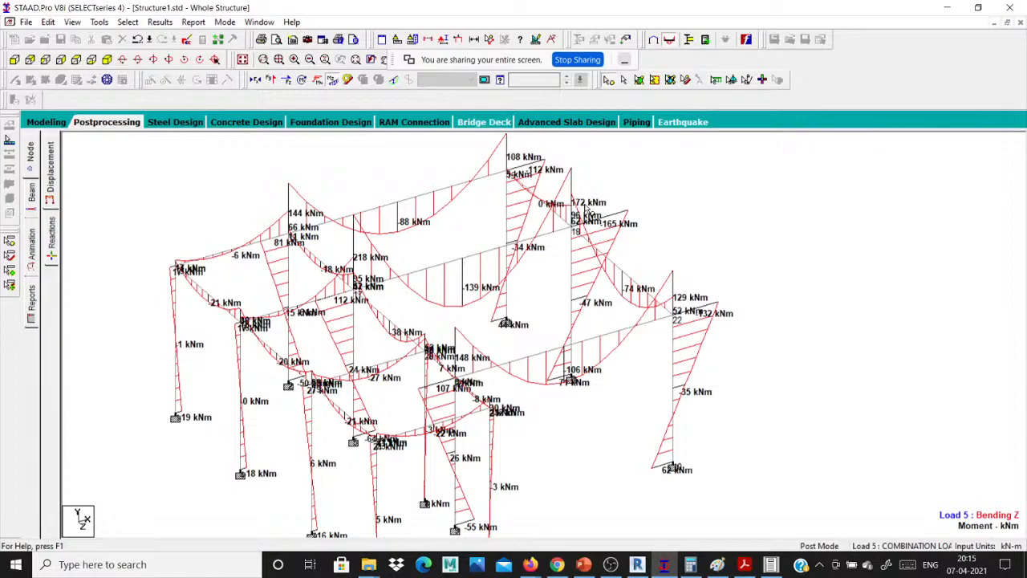
- Replace the bending diagram with Shear Y and annotate shear instead of bending values at beam ends and mid points
left_click(328, 81)
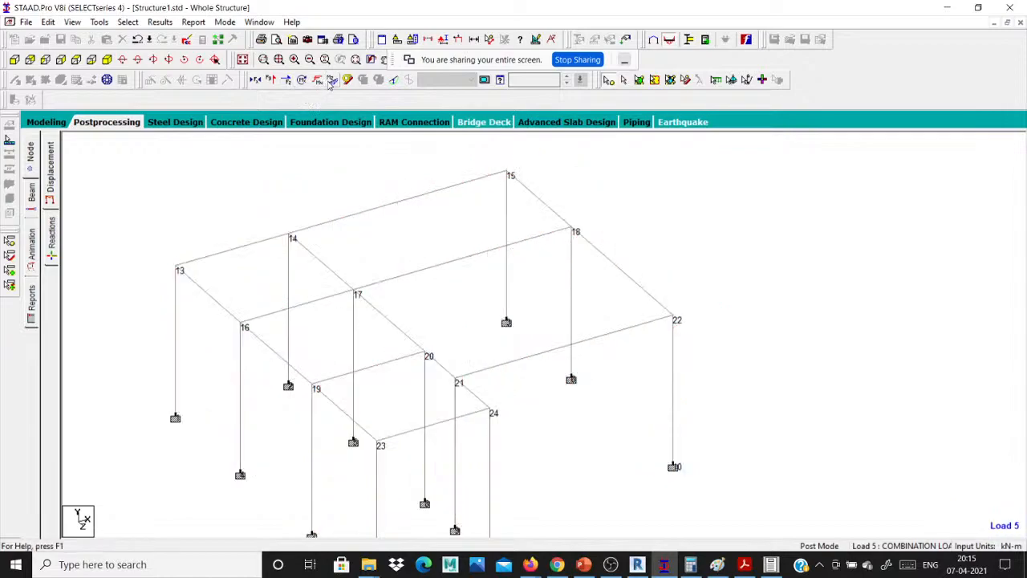
left_click(271, 80)
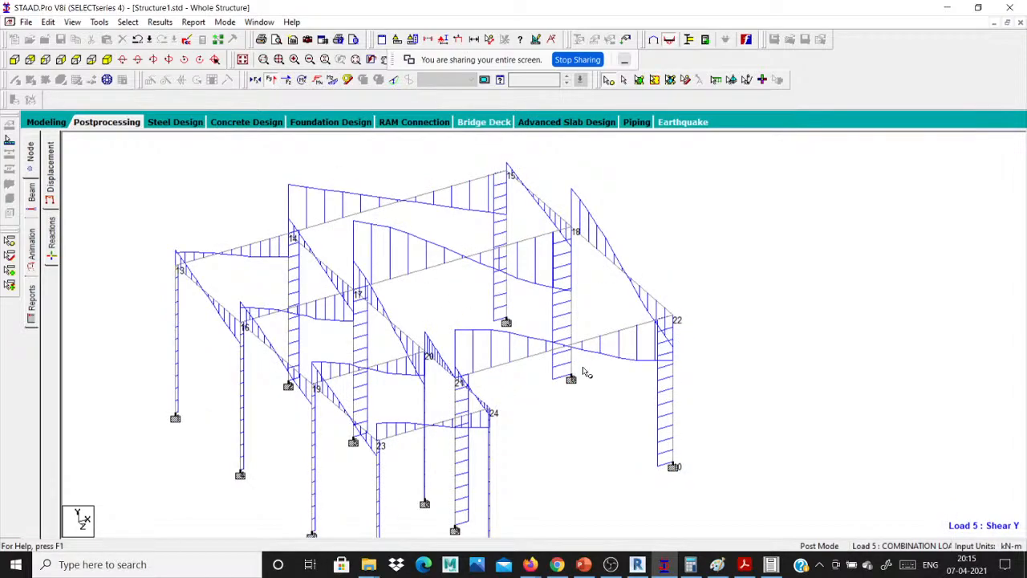
left_click(160, 22)
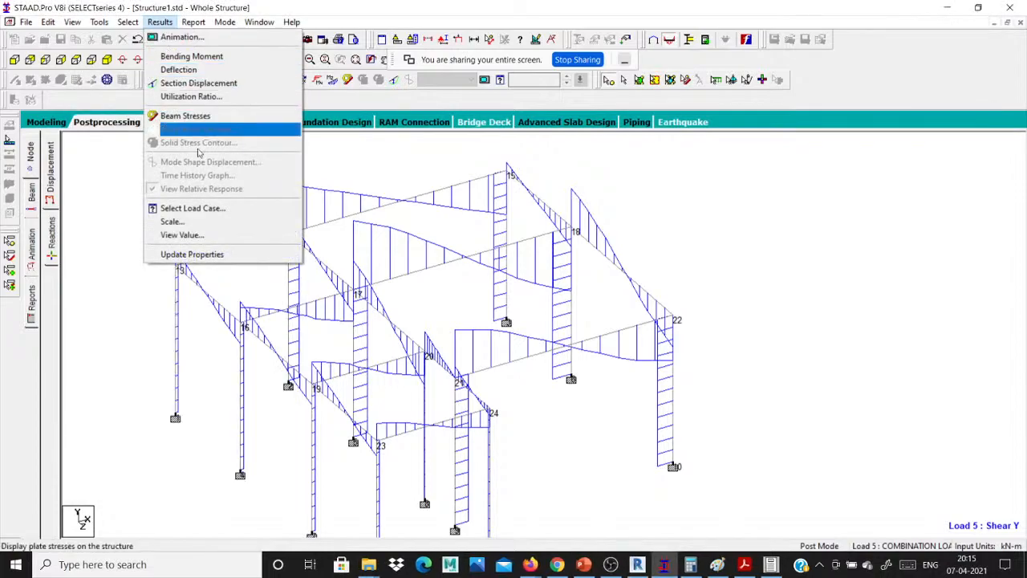
left_click(219, 235)
left_click(455, 178)
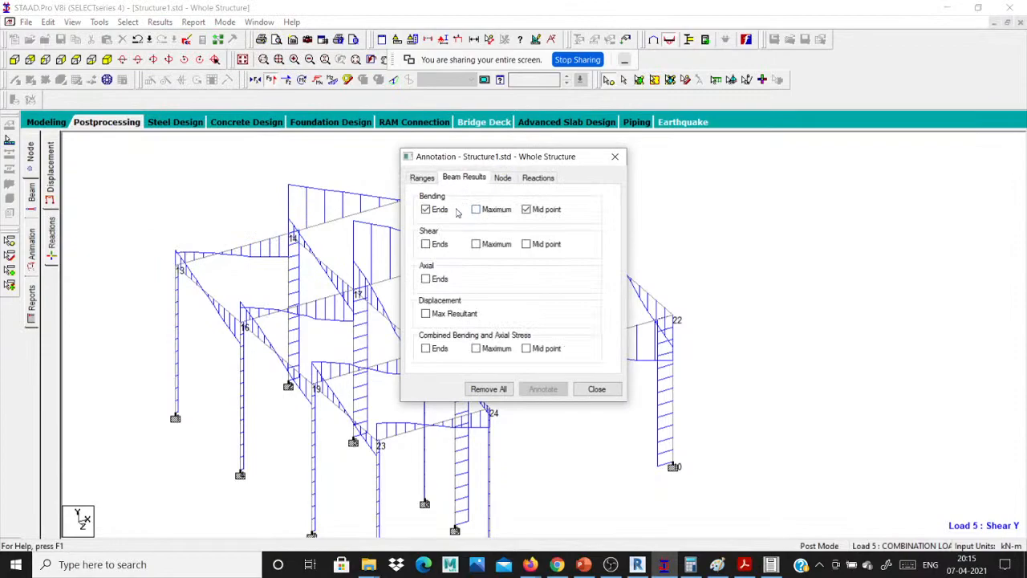
left_click(437, 209)
left_click(526, 209)
left_click(527, 244)
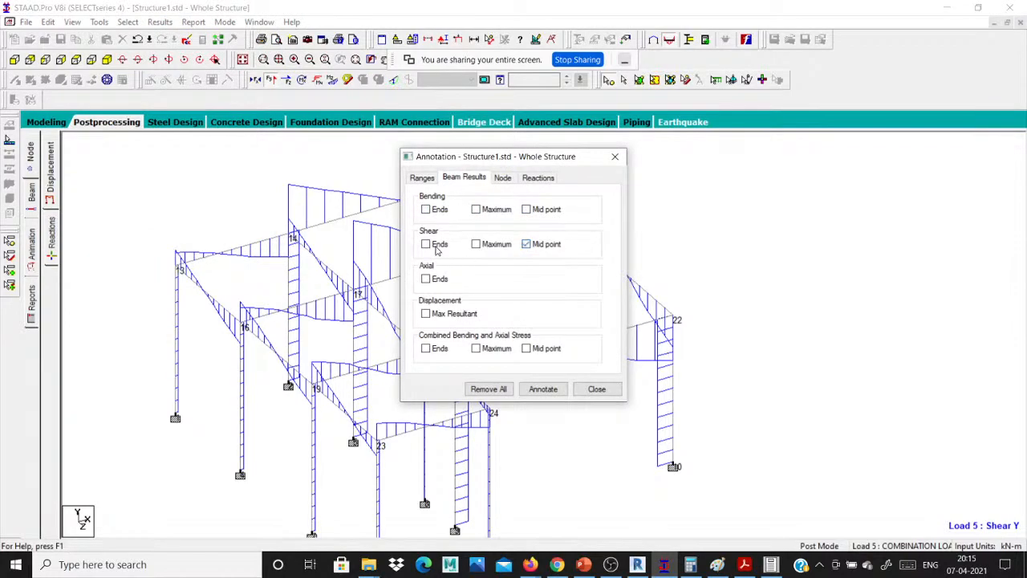
left_click(543, 388)
left_click(597, 388)
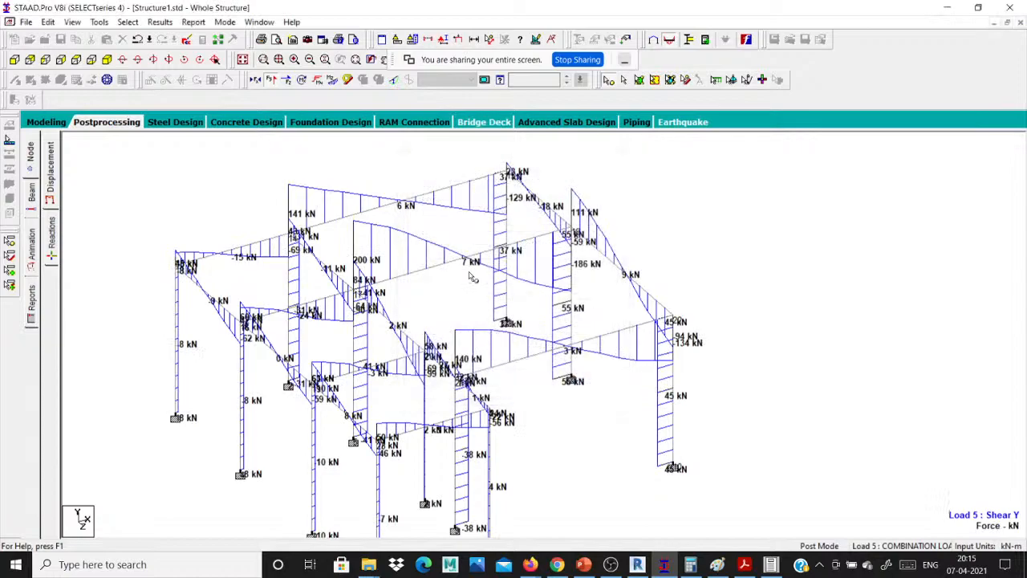
scroll(334, 247, "up", 2)
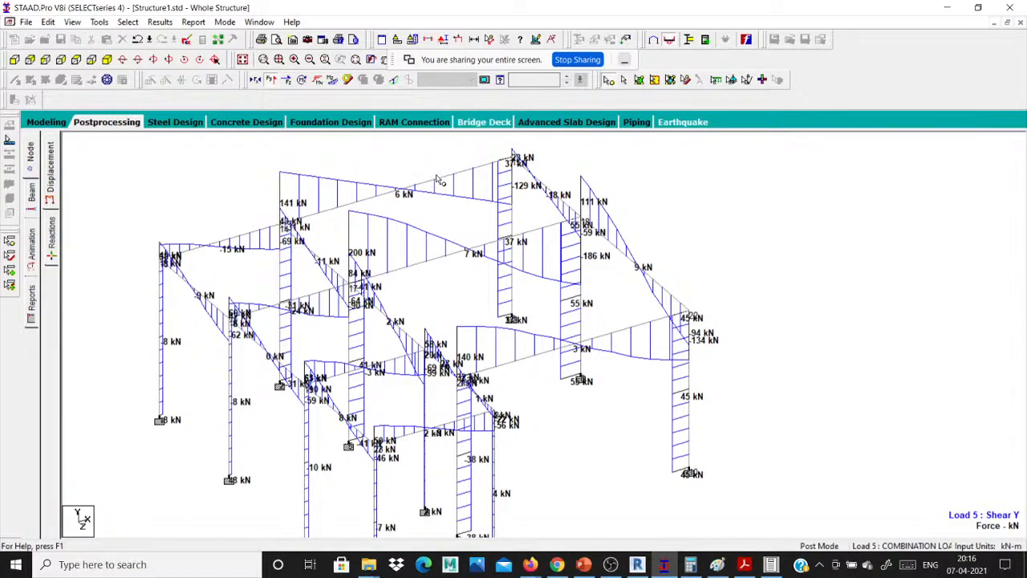
- Hide the Shear Y diagram so only the bare frame is displayed
left_click(271, 79)
scroll(406, 473, "down", 1)
middle_click_drag(406, 473, 422, 358)
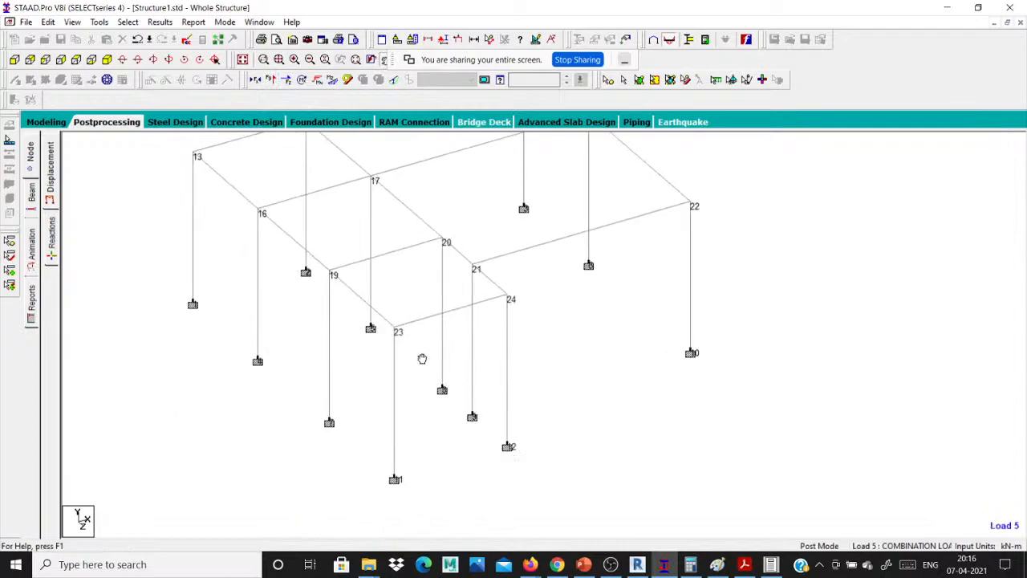
- Inspect the support reactions for load case 5, and return to modeling to review the section properties assigned across the frame
left_click(51, 235)
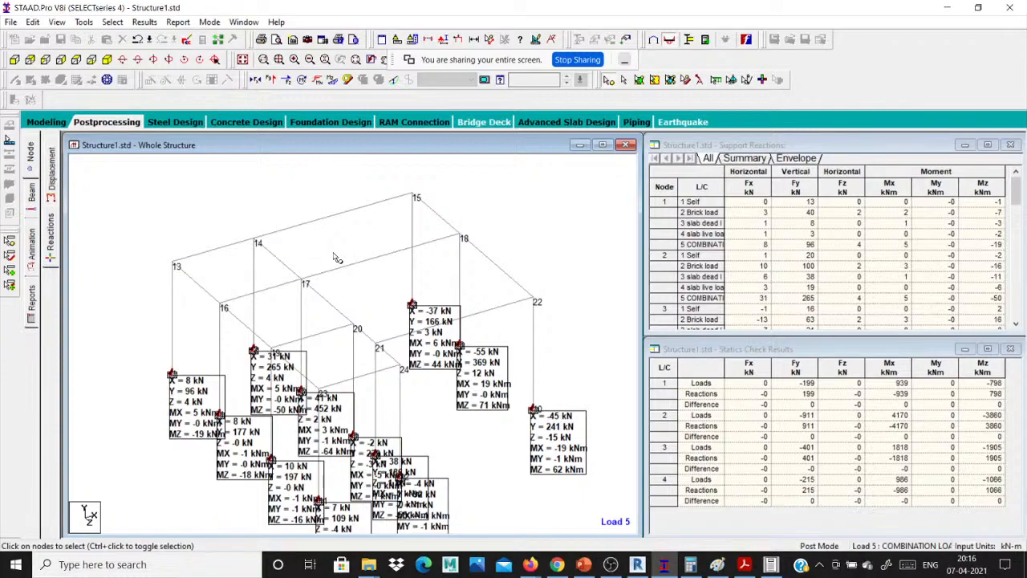
left_click(45, 121)
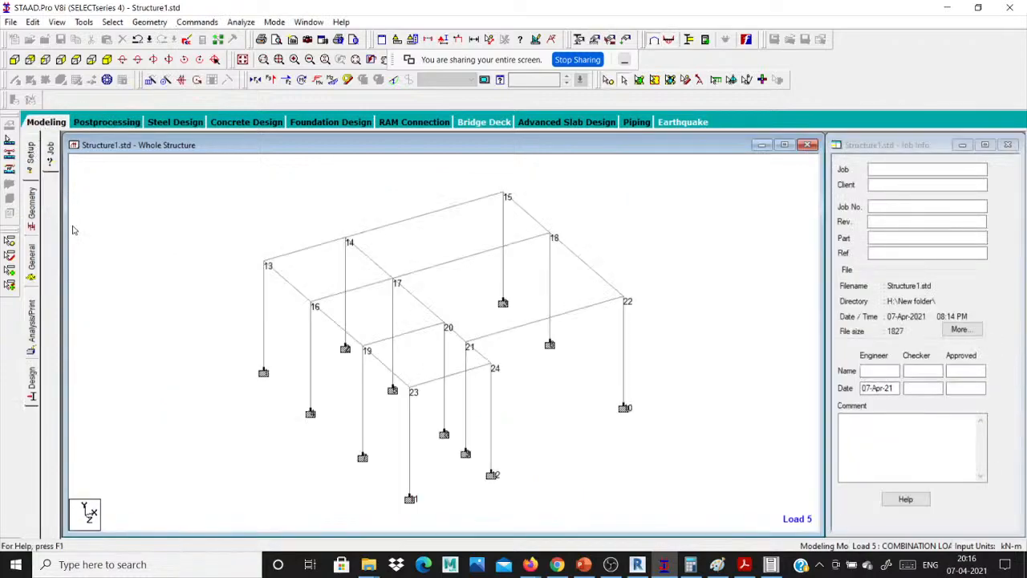
left_click(30, 272)
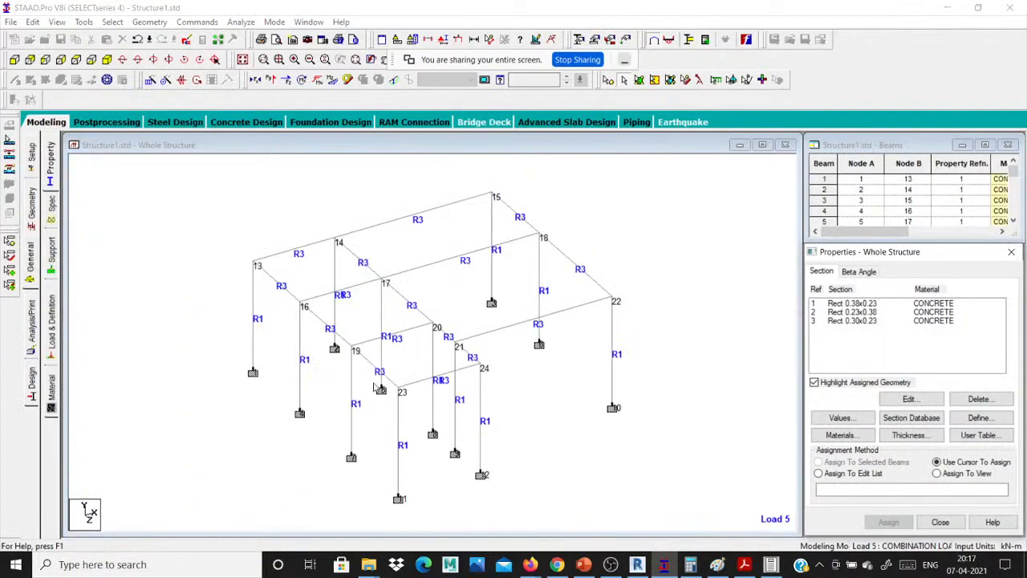
scroll(433, 437, "up", 3)
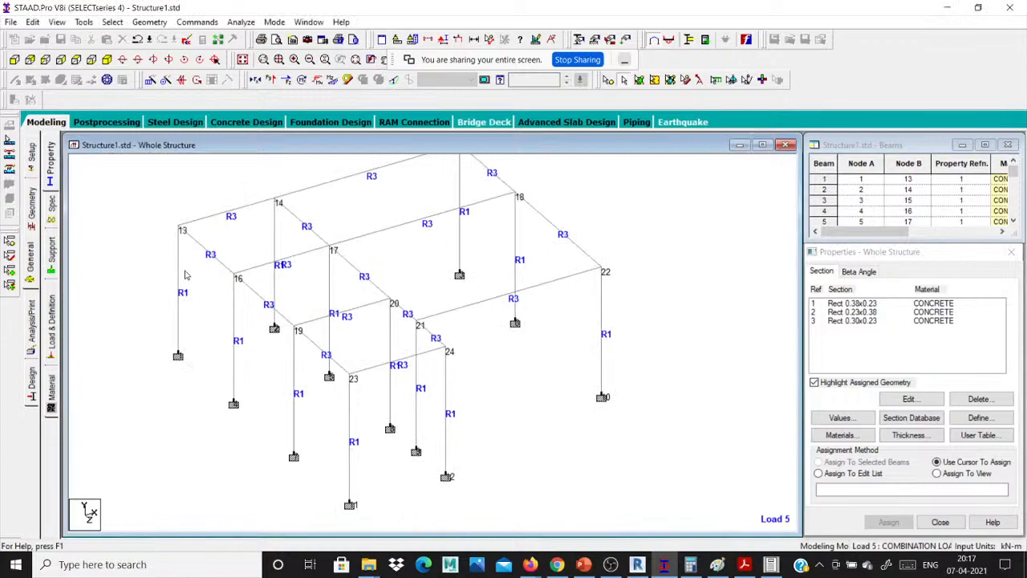
scroll(185, 275, "down", 1)
- Show the load case details with the items of the brick, slab dead, slab live and combination cases expanded
left_click(51, 323)
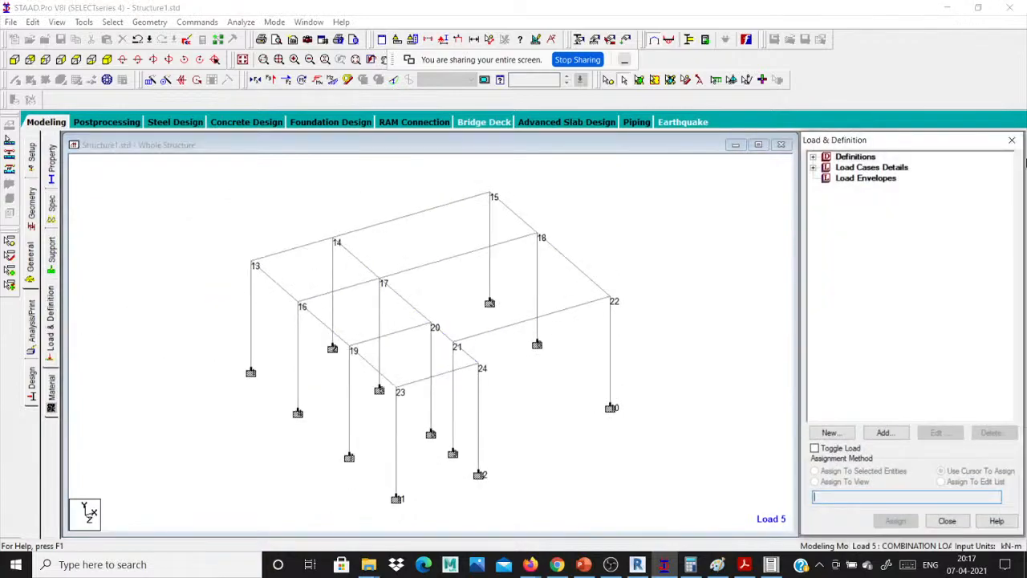
left_click(813, 167)
left_click(827, 189)
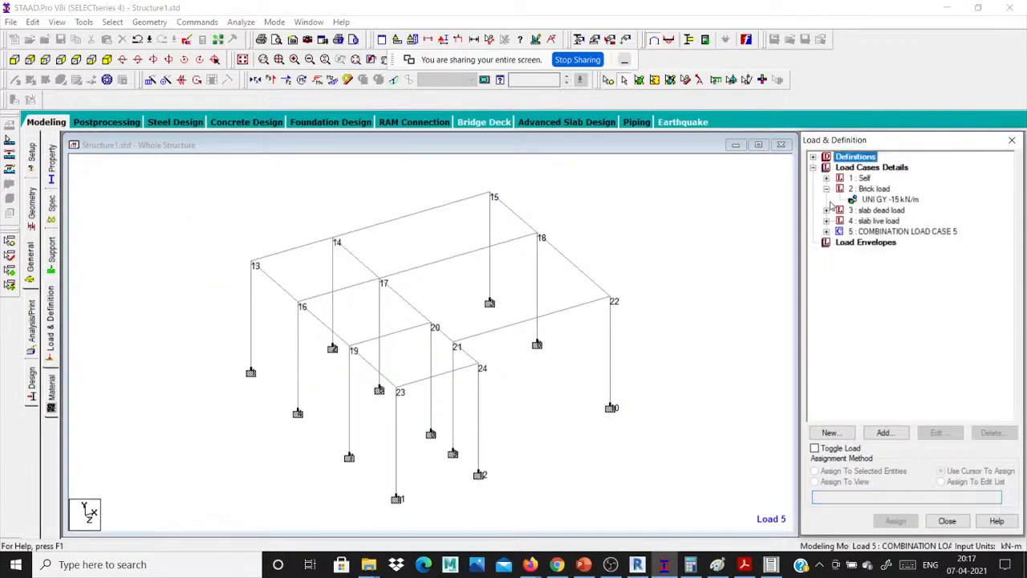
left_click(827, 211)
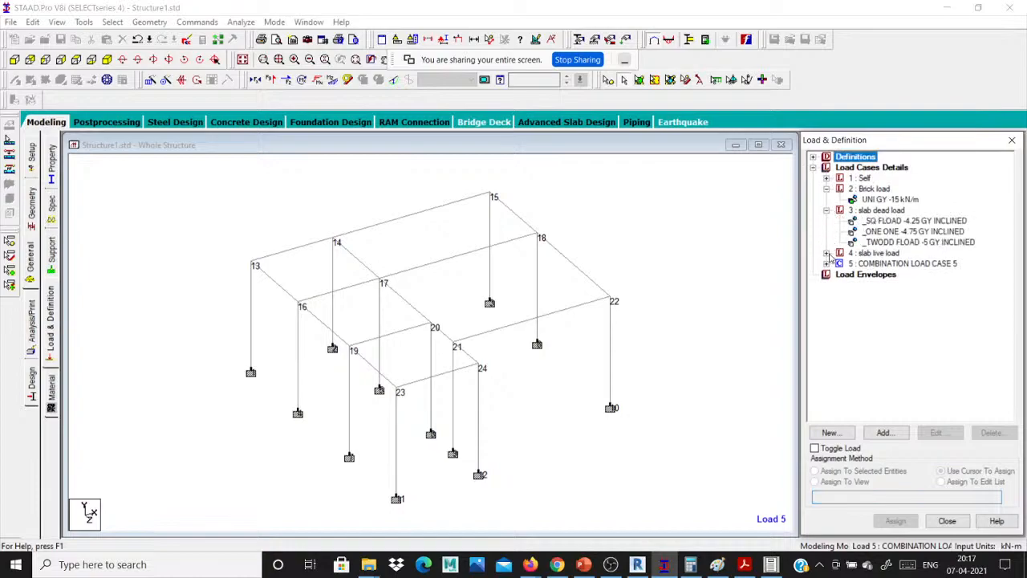
left_click(827, 253)
left_click(827, 295)
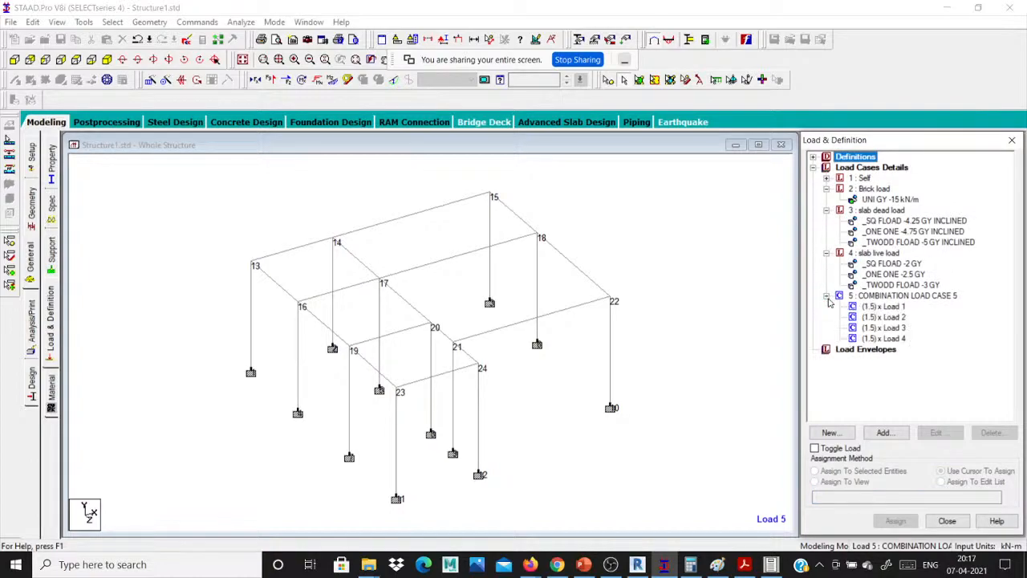
- Examine the combination factors and display the slab live and slab dead floor loads on the frame
left_click(883, 306)
left_click(883, 328)
left_click(891, 264)
left_click(891, 231)
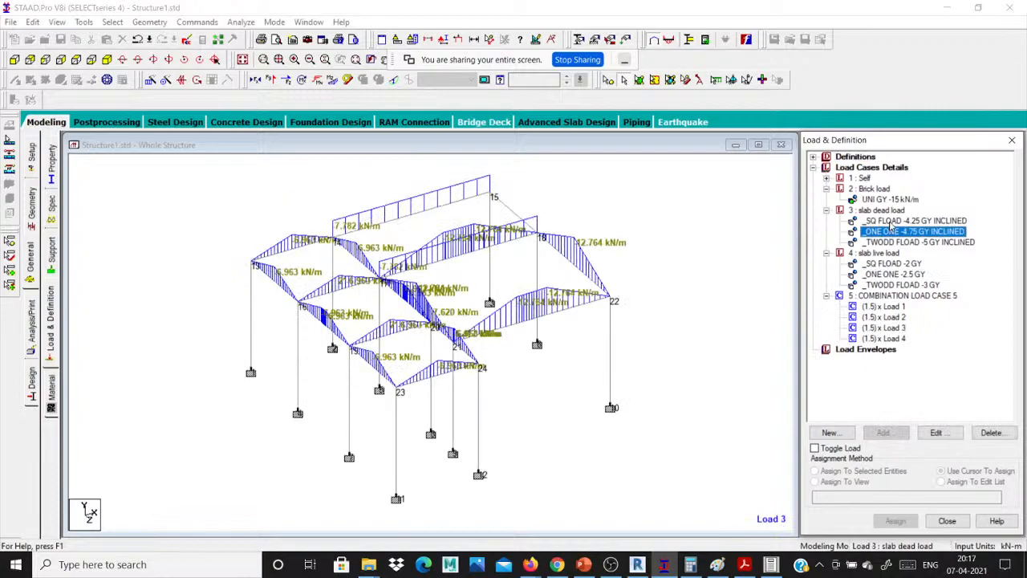
left_click(890, 224)
left_click(886, 233)
left_click(694, 204)
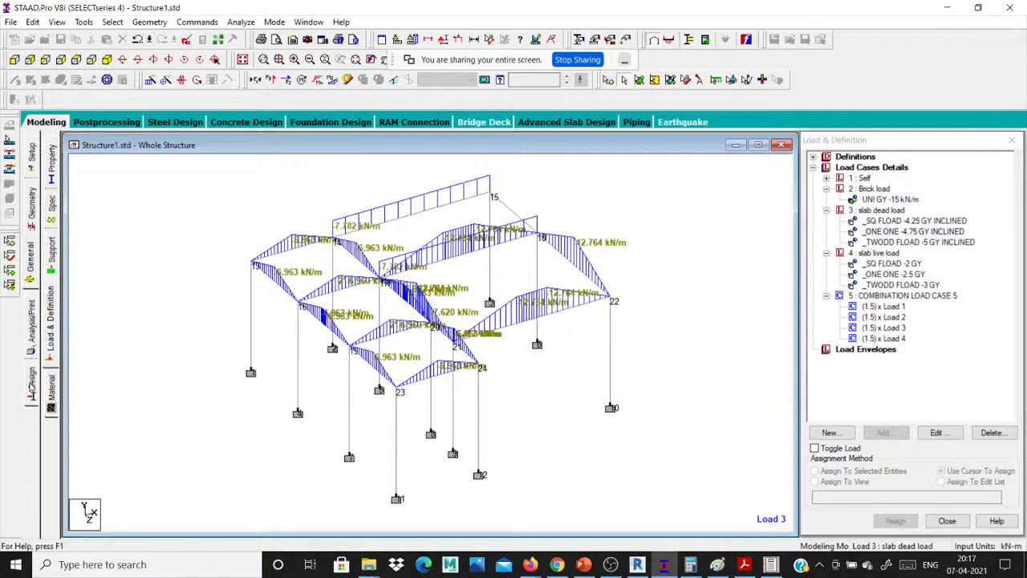
- Open the concrete design settings for the whole structure and set the design code to IS456
left_click(31, 387)
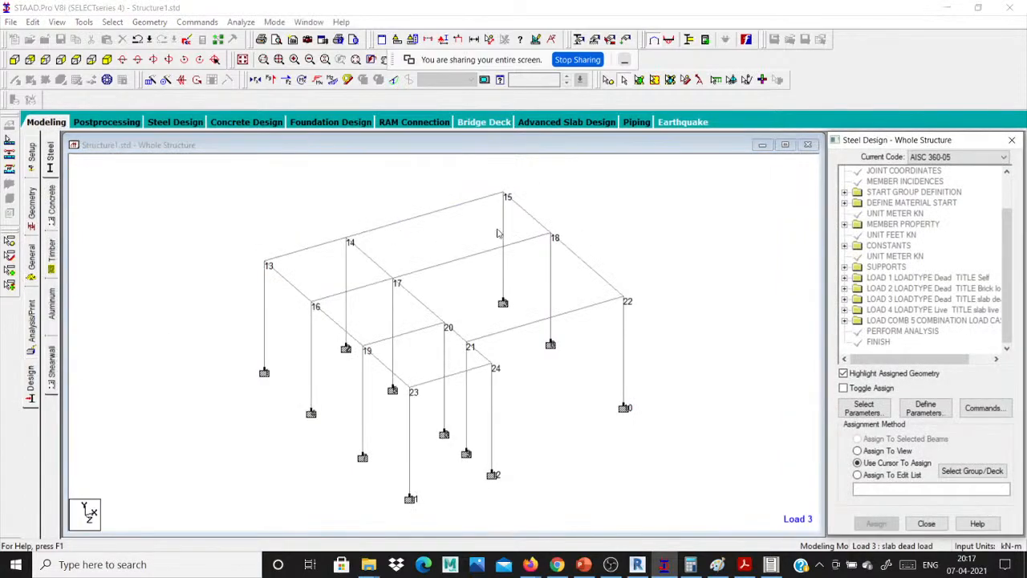
left_click(51, 208)
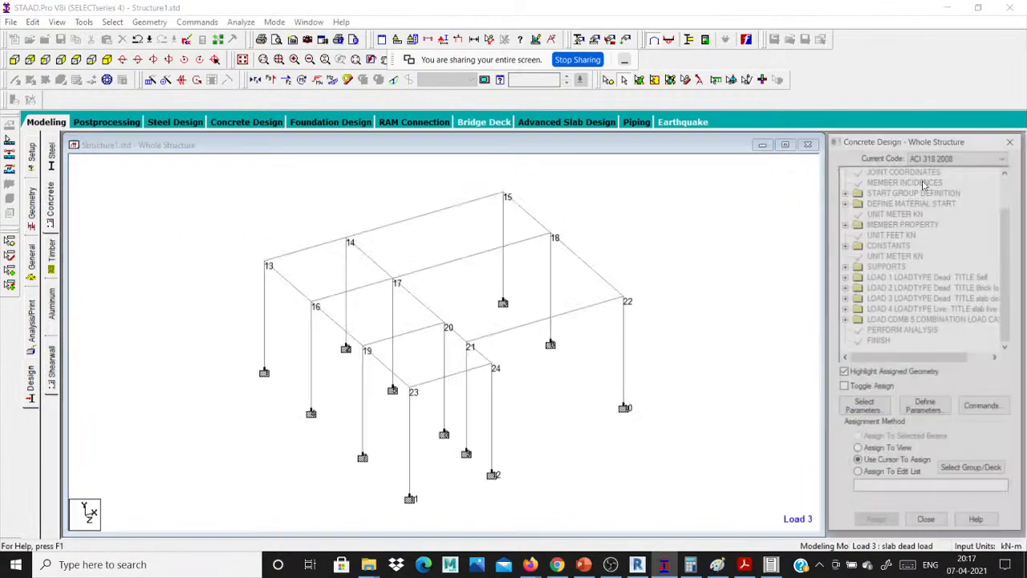
left_click(972, 158)
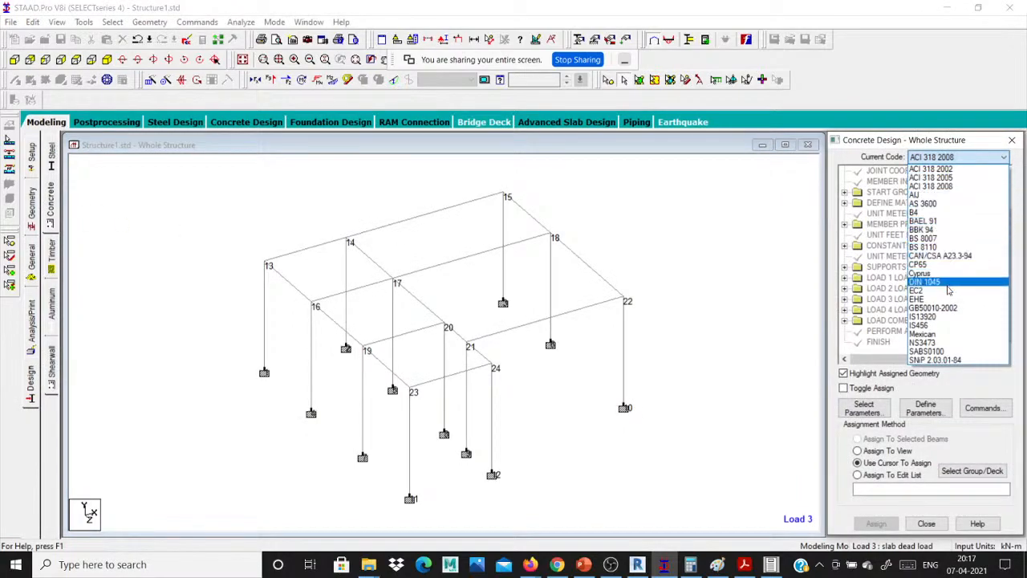
left_click(951, 327)
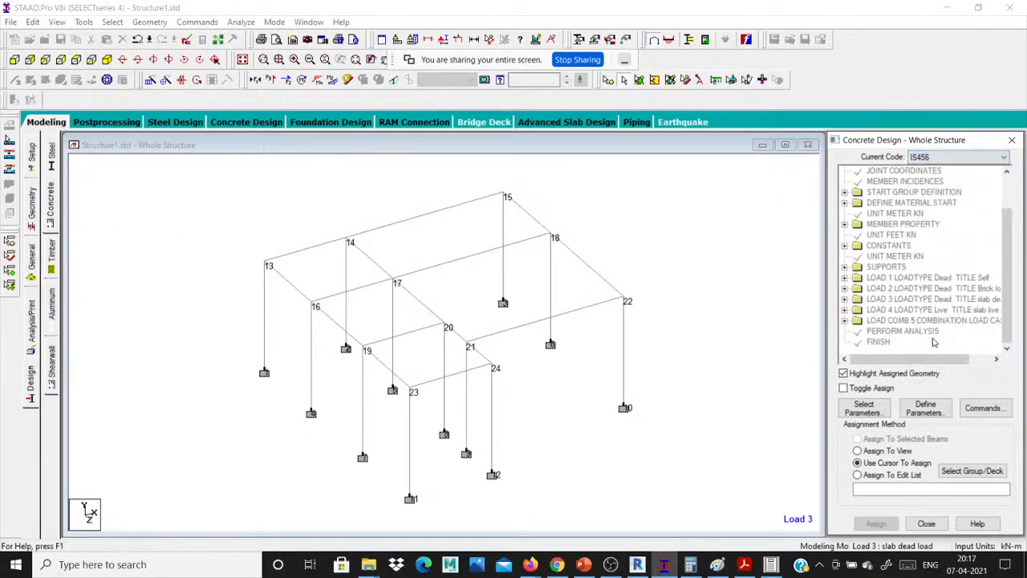
- Choose Fc, Fymain and Fysec as the only selected concrete design parameters
left_click(879, 407)
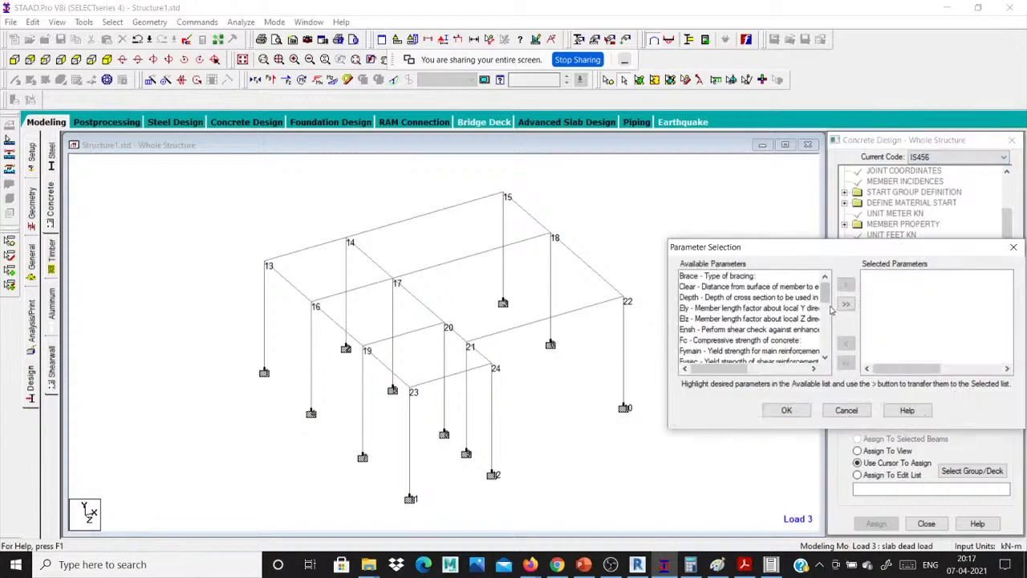
left_click(740, 340)
left_click(846, 285)
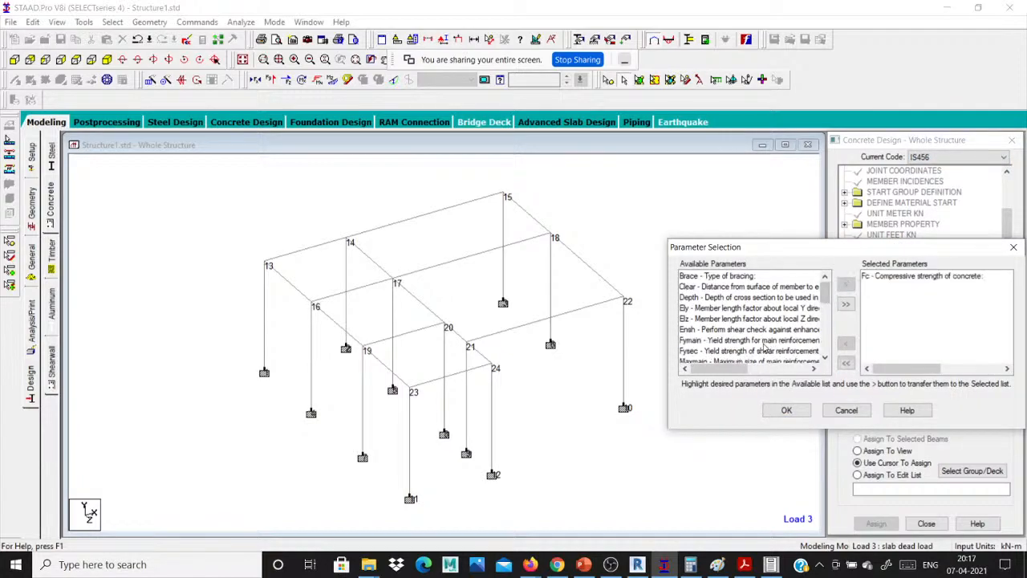
left_click(767, 341)
left_click(846, 285)
left_click(789, 340)
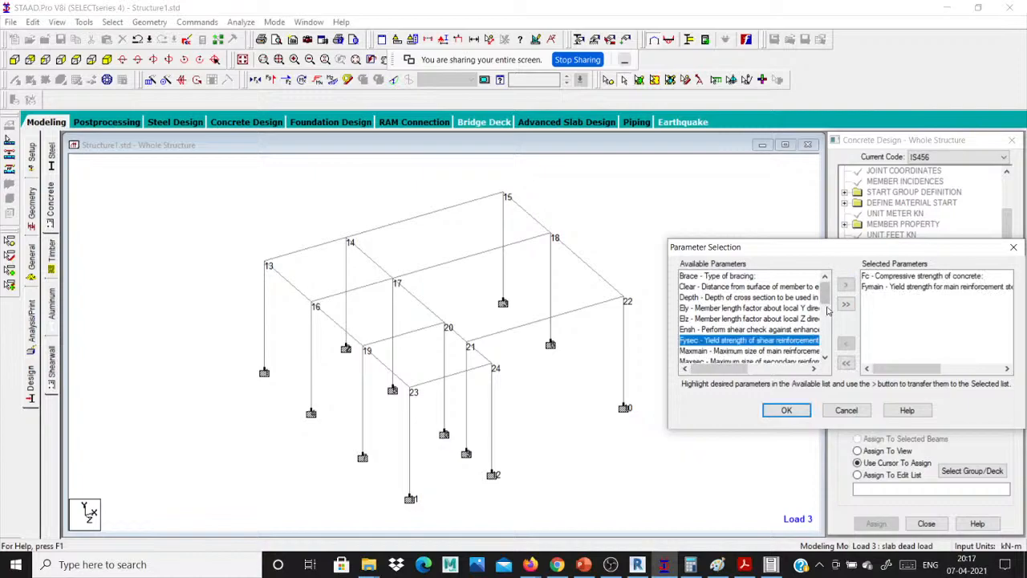
left_click(846, 284)
left_click(787, 410)
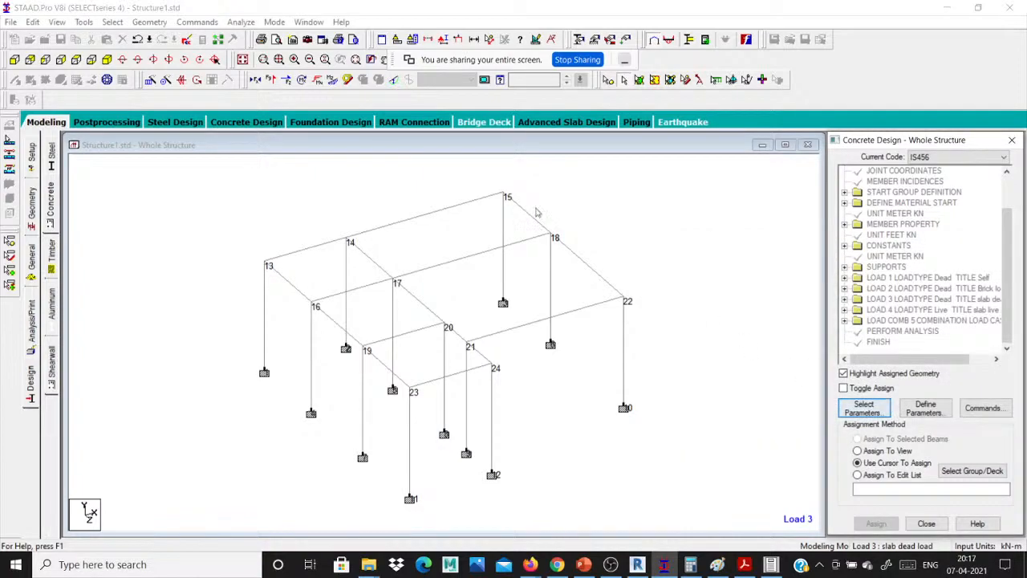
- Set the current input units to millimeter for length and Newton for force
left_click(86, 21)
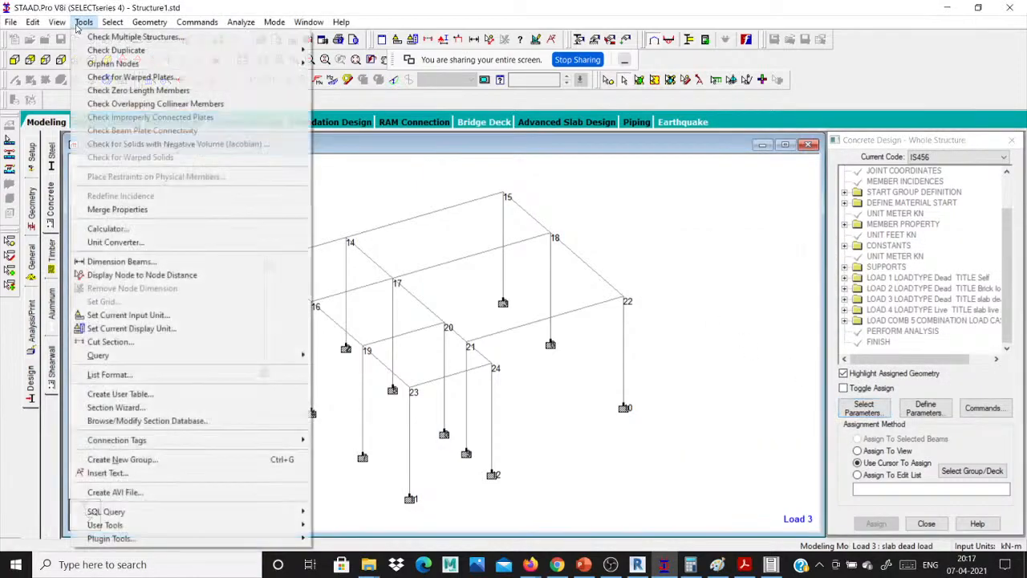
left_click(156, 315)
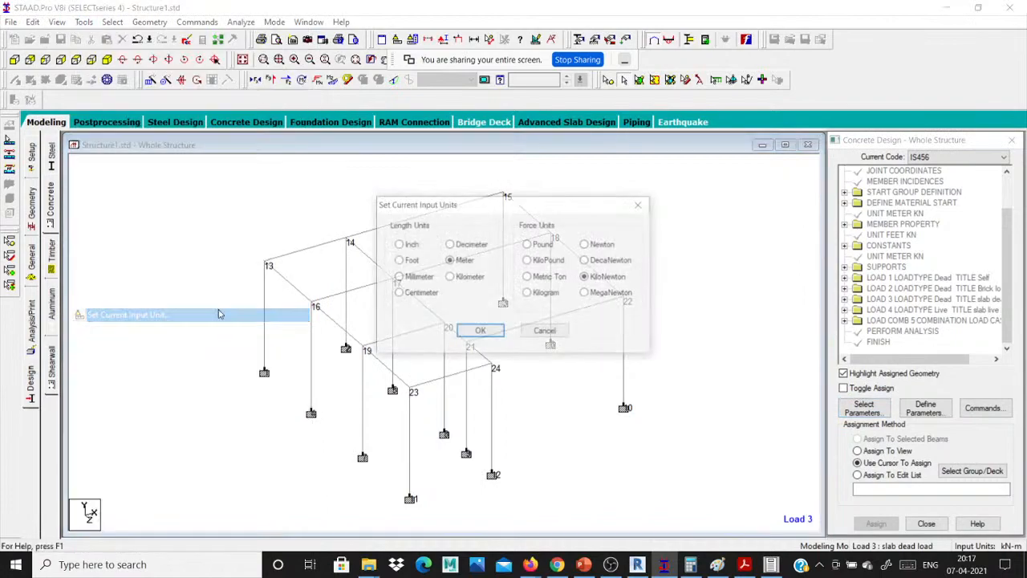
left_click(423, 278)
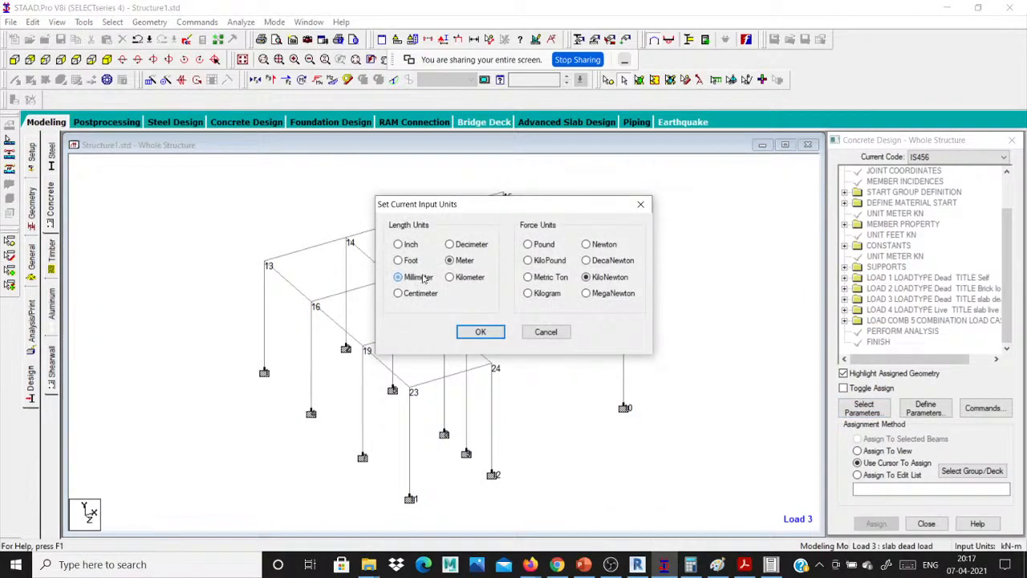
left_click(587, 244)
left_click(481, 331)
- Define the FC design parameter with a concrete compressive strength of 25 N/mm2
left_click(924, 408)
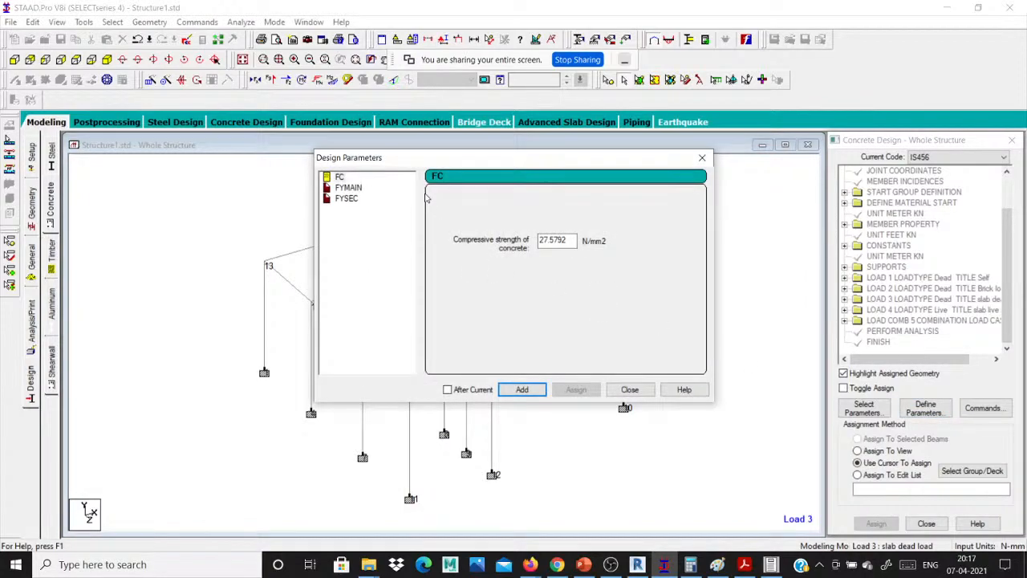
type("25")
left_click(514, 391)
- Define the FYMAIN parameter with a main reinforcement yield strength of 415 N/mm2
left_click(348, 188)
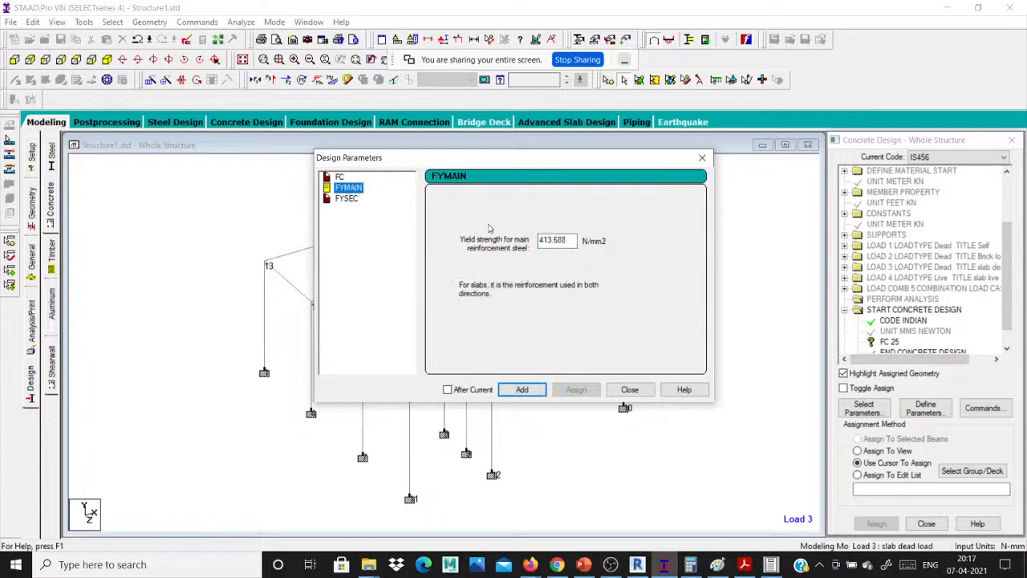
double_click(554, 240)
type("4")
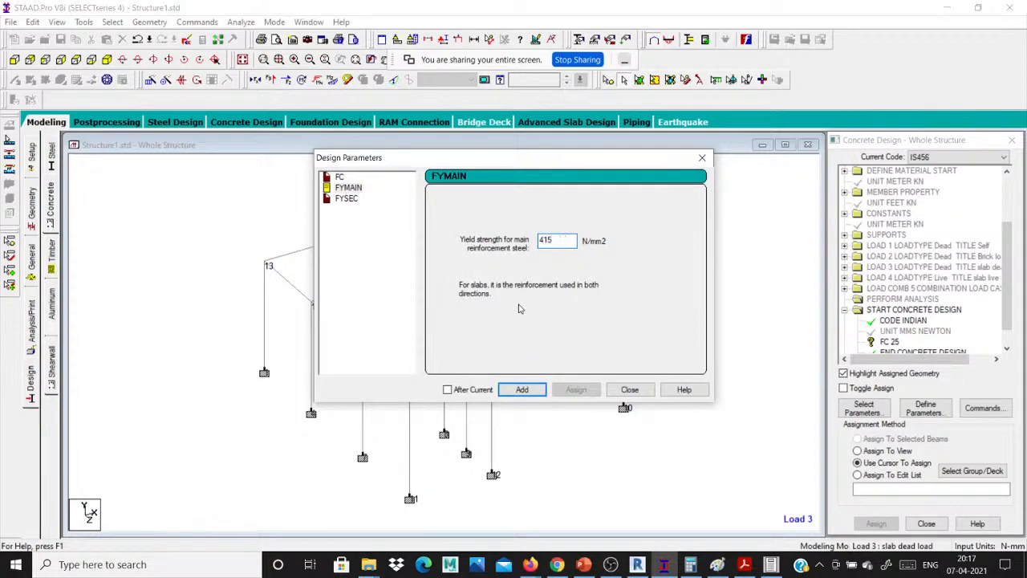
type("15")
left_click(522, 390)
- Define the FYSEC parameter with a shear reinforcement yield strength of 415 N/mm2 and finish defining parameters
left_click(347, 198)
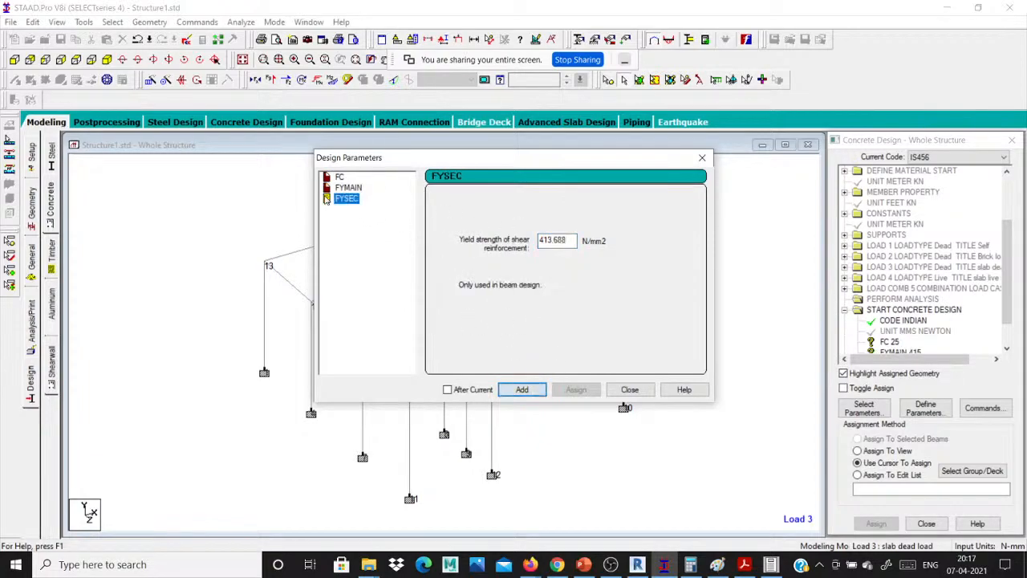
double_click(556, 240)
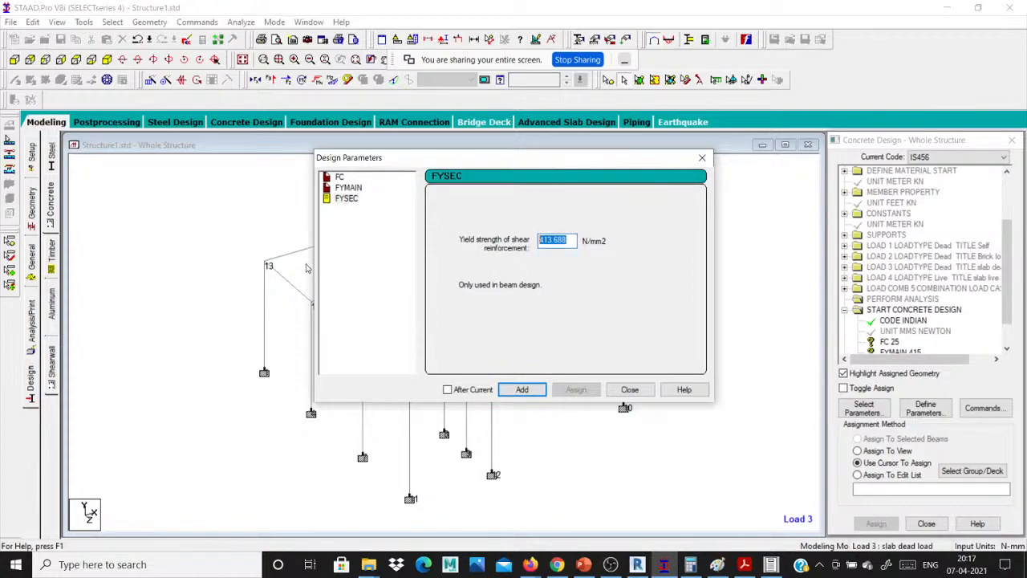
type("415")
left_click(521, 389)
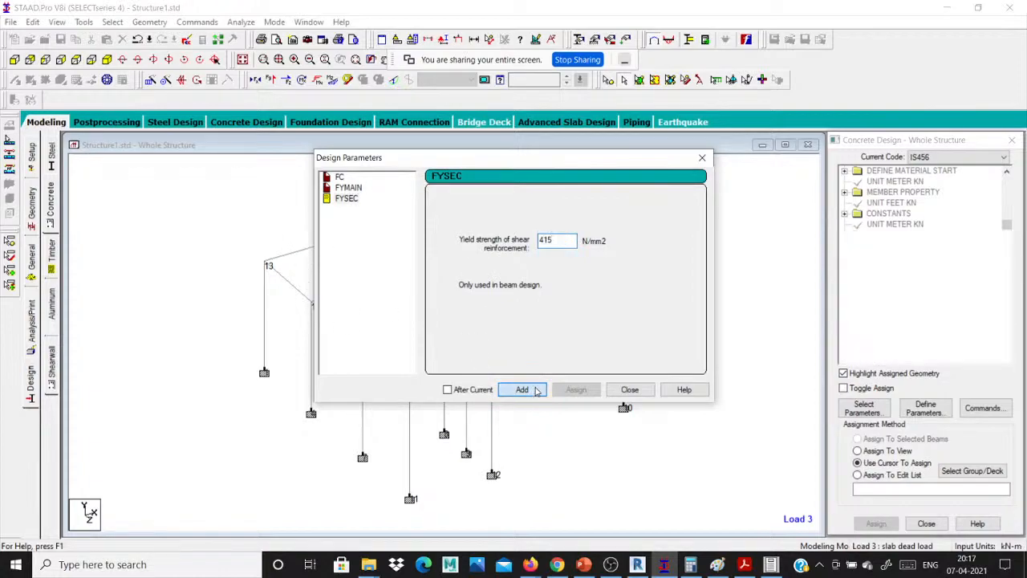
left_click(630, 390)
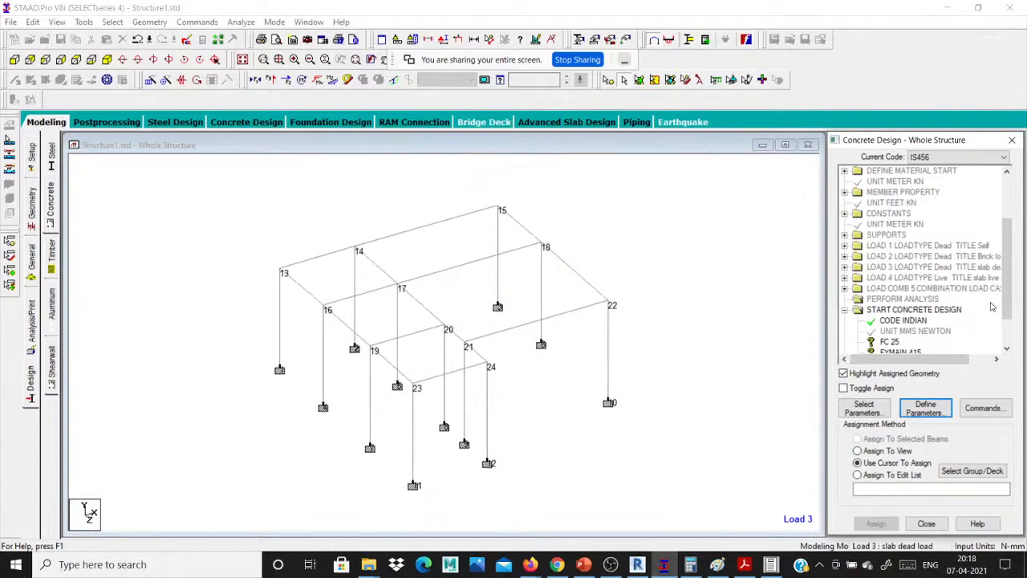
- Assign the FC 25 parameter to all members in the view
scroll(1005, 309, "down", 2)
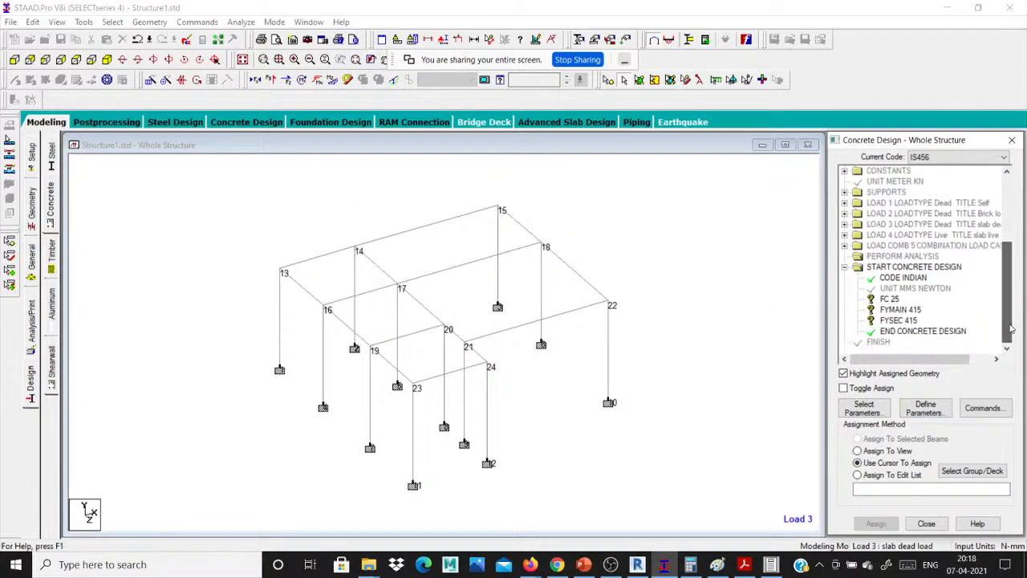
left_click(891, 299)
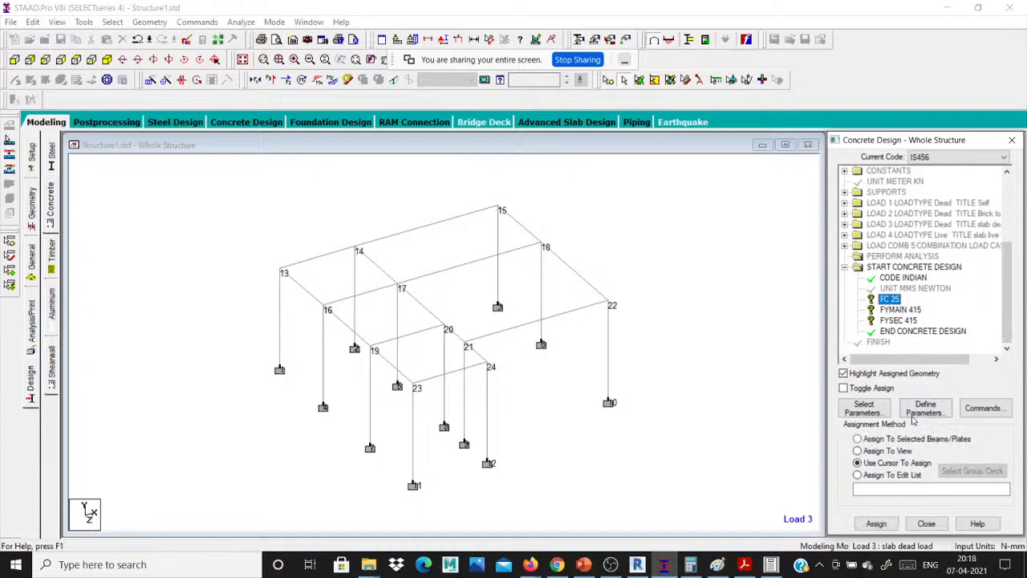
left_click(876, 524)
left_click(925, 368)
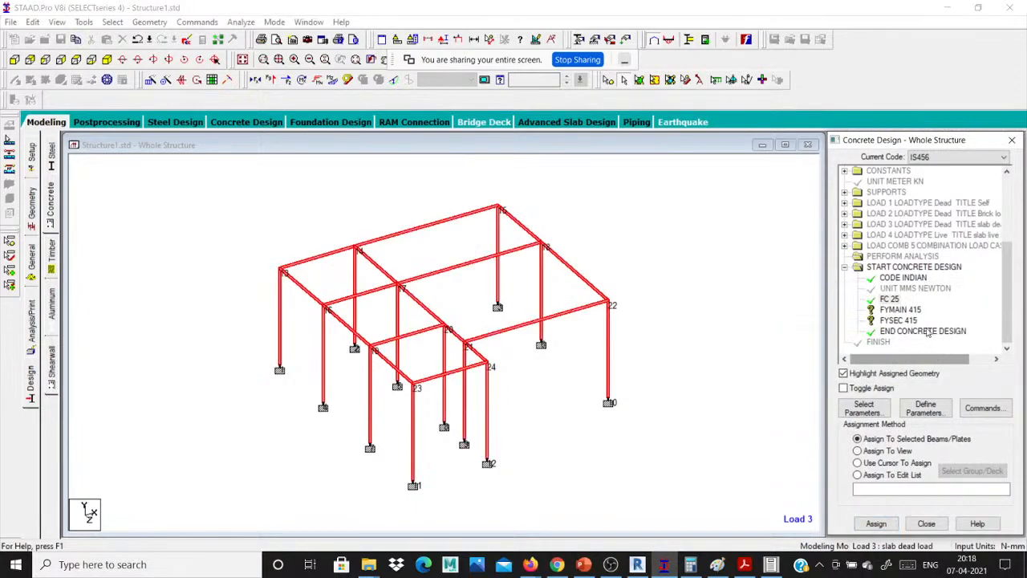
- Assign the FYMAIN 415 and FYSEC 415 parameters to all members in the view
left_click(887, 451)
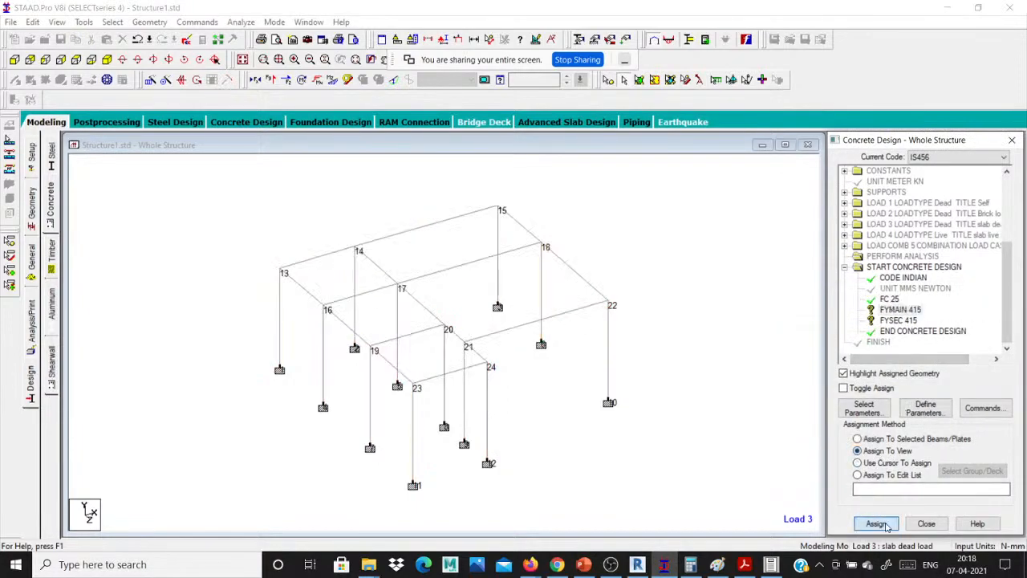
left_click(876, 523)
left_click(936, 368)
left_click(883, 463)
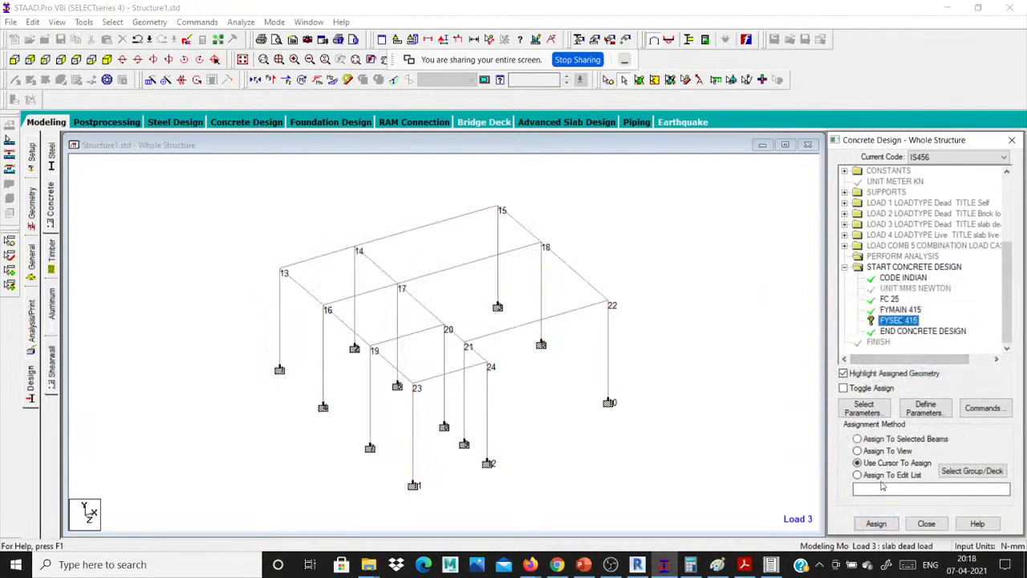
left_click(883, 451)
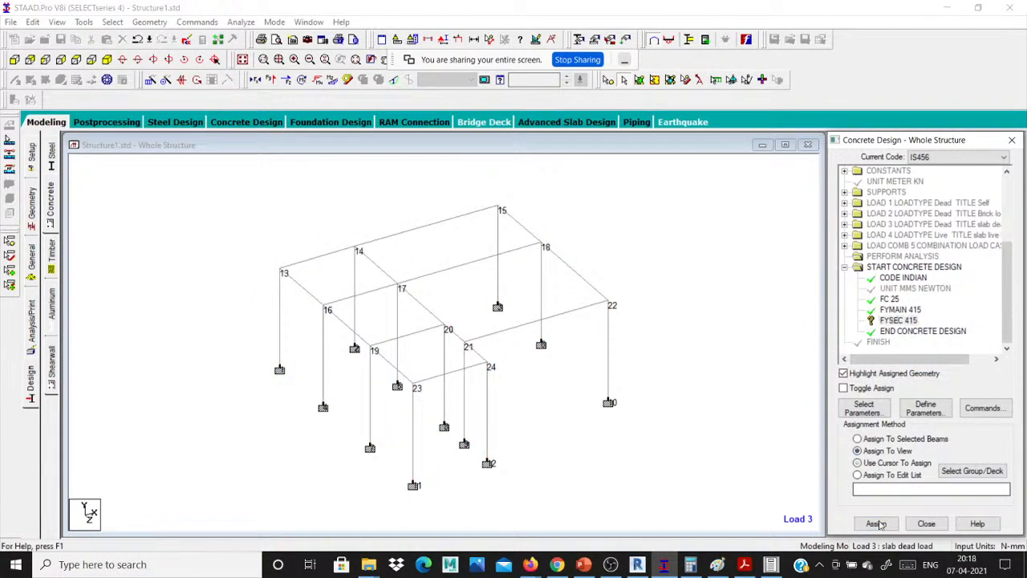
left_click(877, 524)
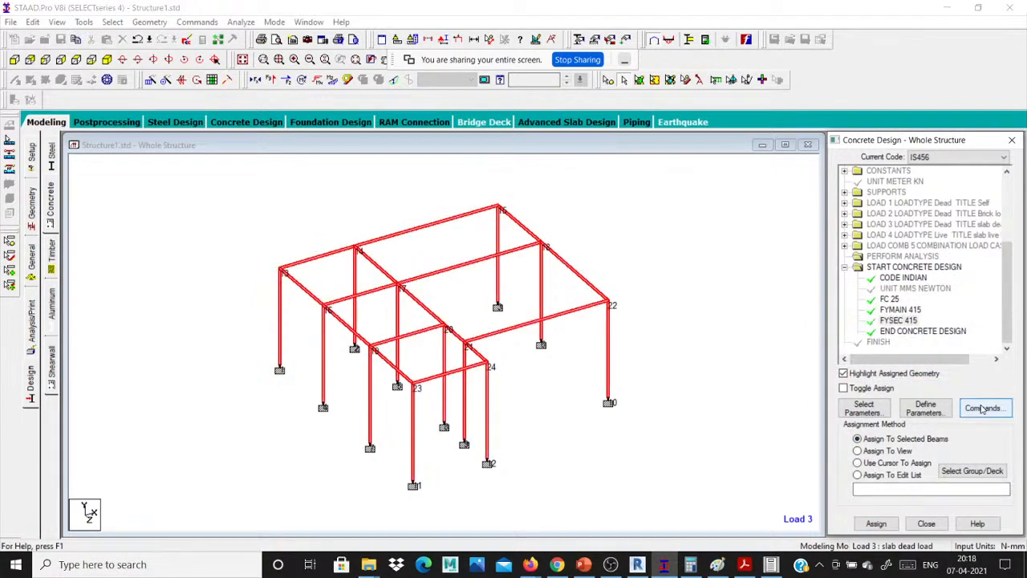
- Add the DESIGN BEAM, DESIGN COLUMN and TAKE OFF commands to the concrete design
left_click(984, 409)
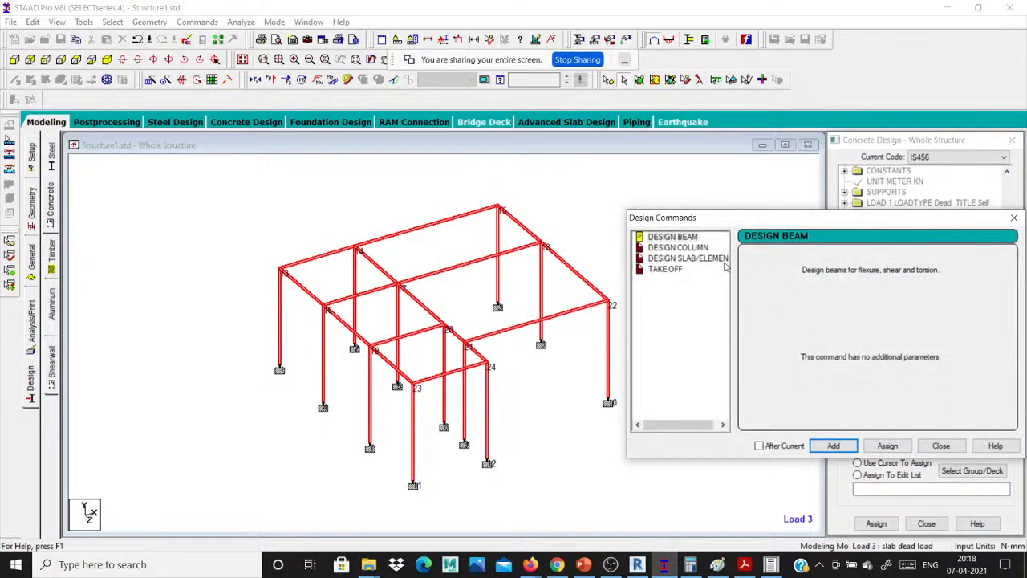
left_click(676, 240)
left_click(833, 445)
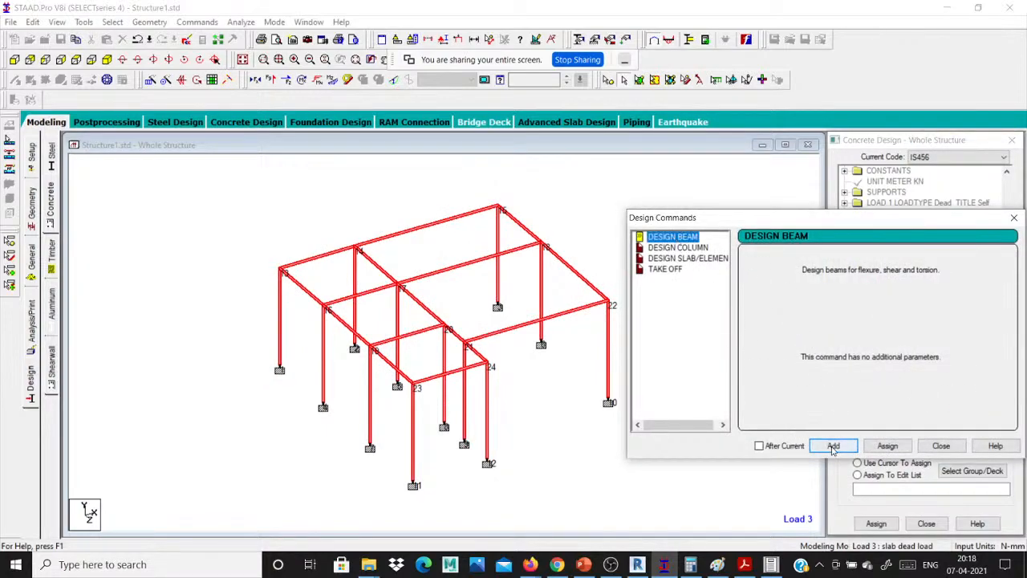
left_click(698, 249)
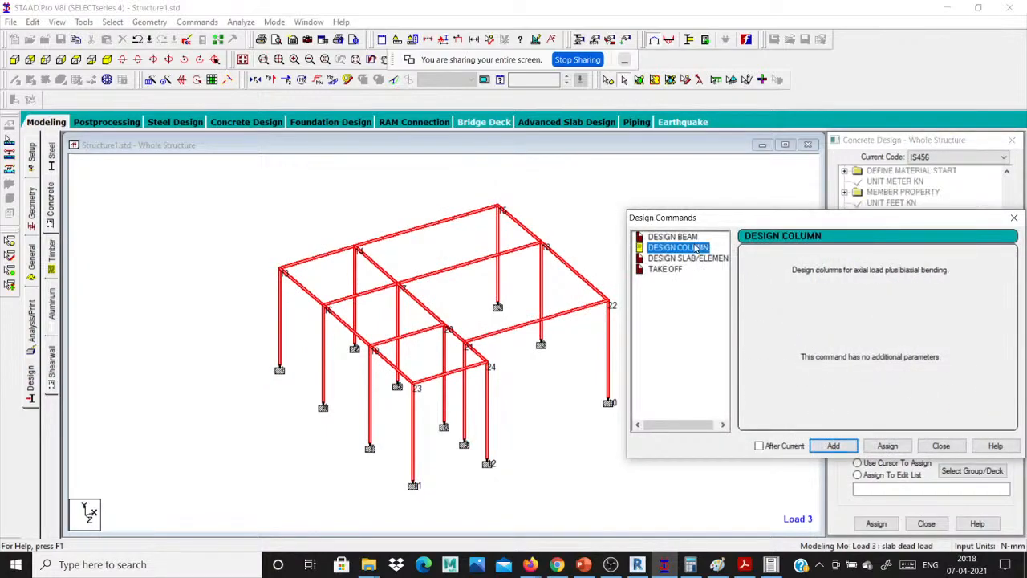
left_click(835, 450)
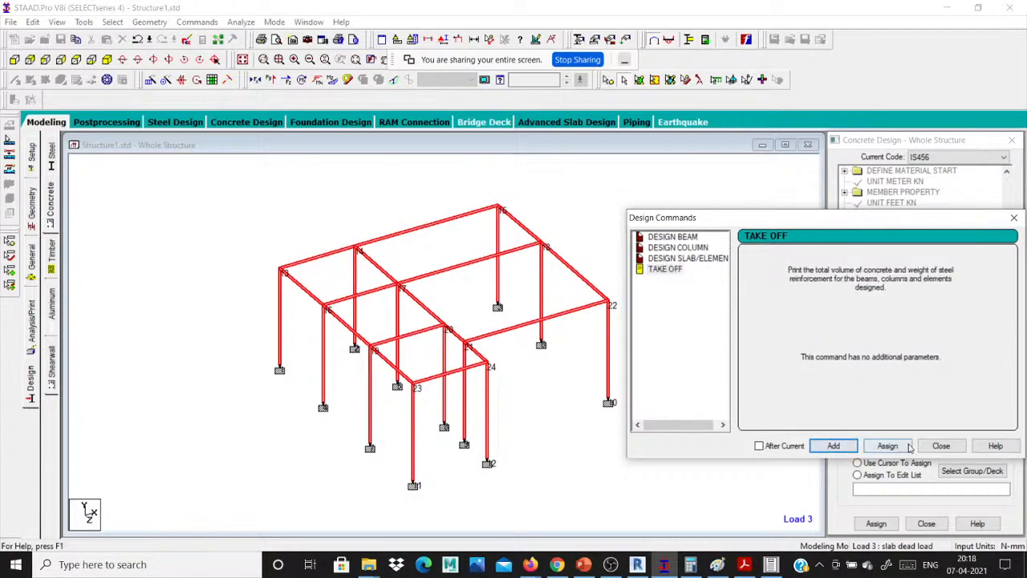
left_click(940, 445)
- Assign the DESIGN BEAM command to all horizontal members parallel to the X and Z axes
left_click(905, 299)
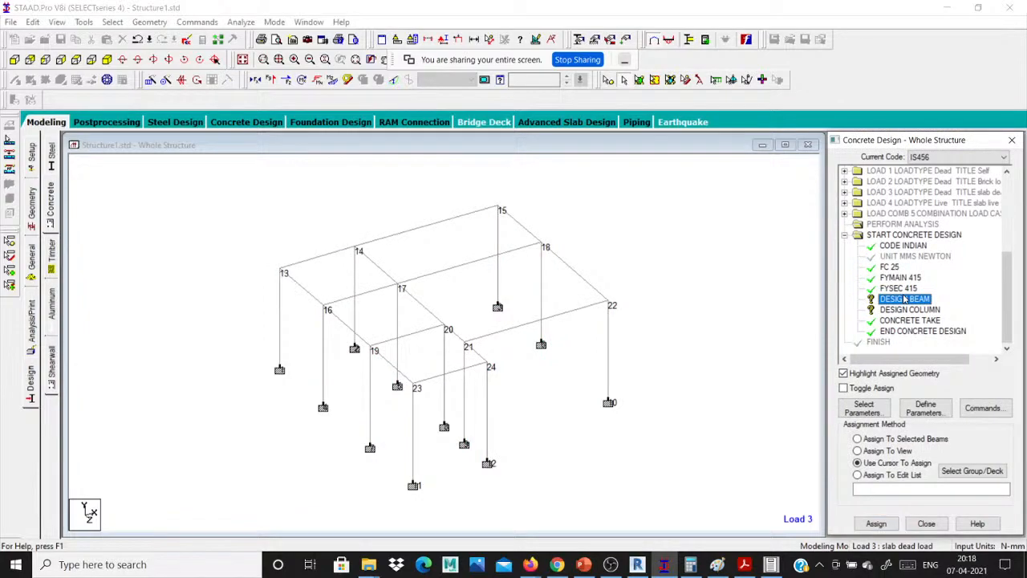
left_click(112, 22)
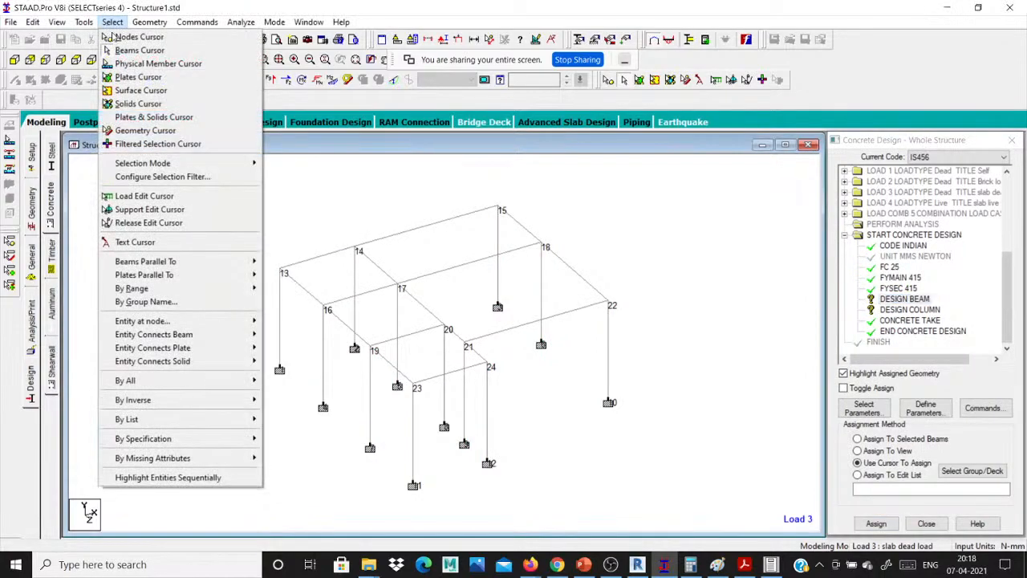
mouse_move(172, 263)
left_click(275, 263)
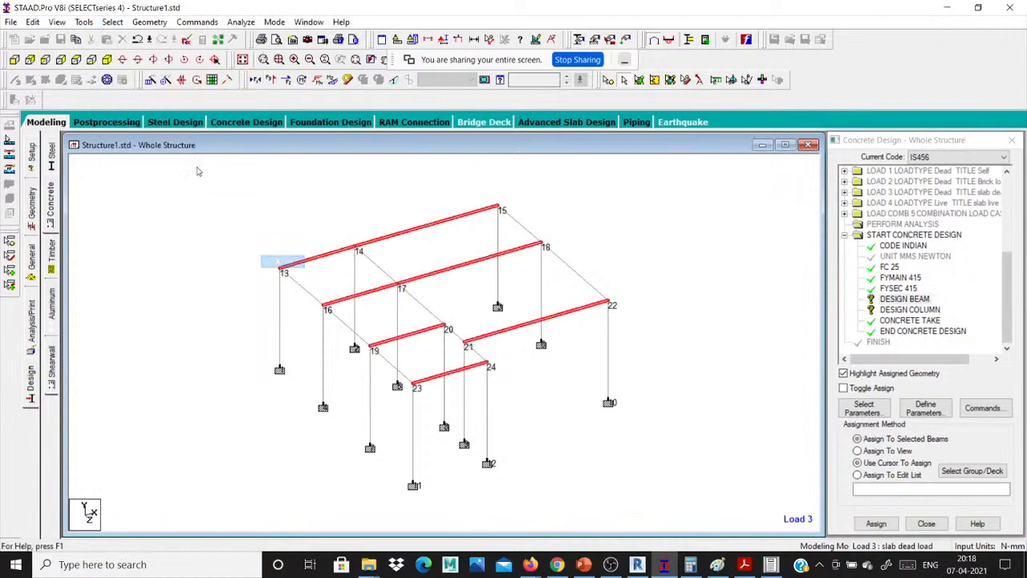
left_click(111, 22)
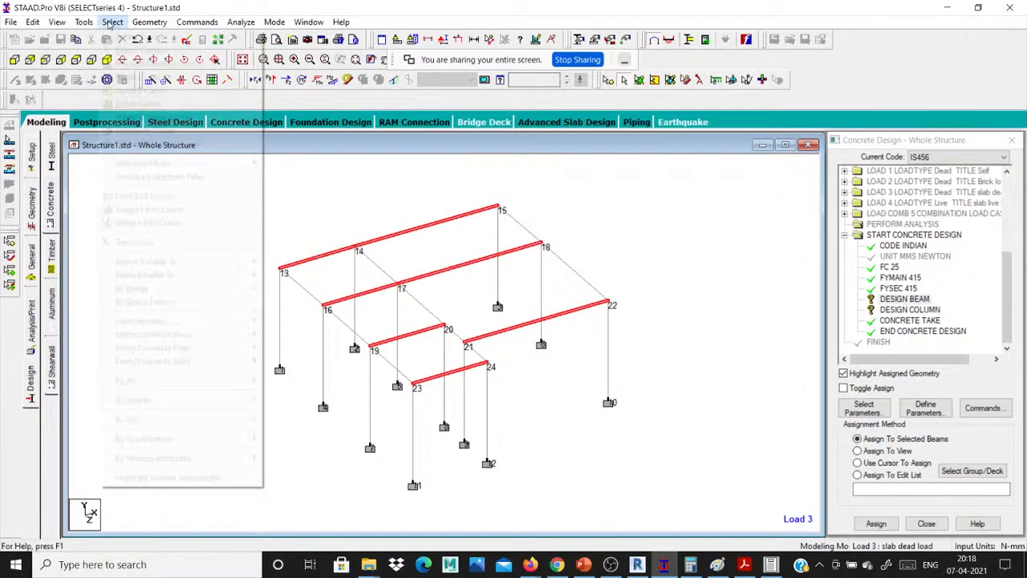
mouse_move(171, 264)
left_click(275, 288)
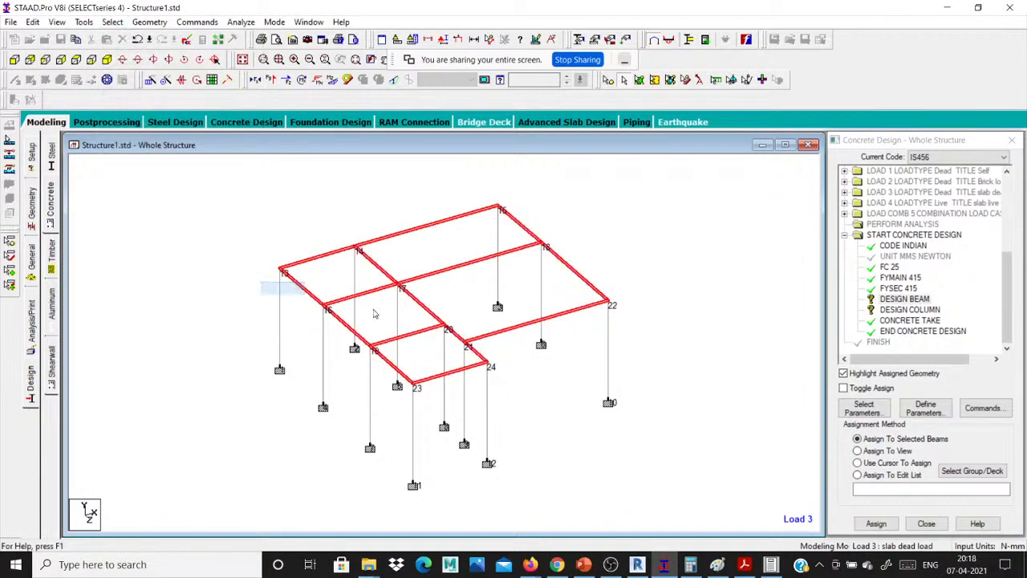
left_click(875, 524)
left_click(935, 369)
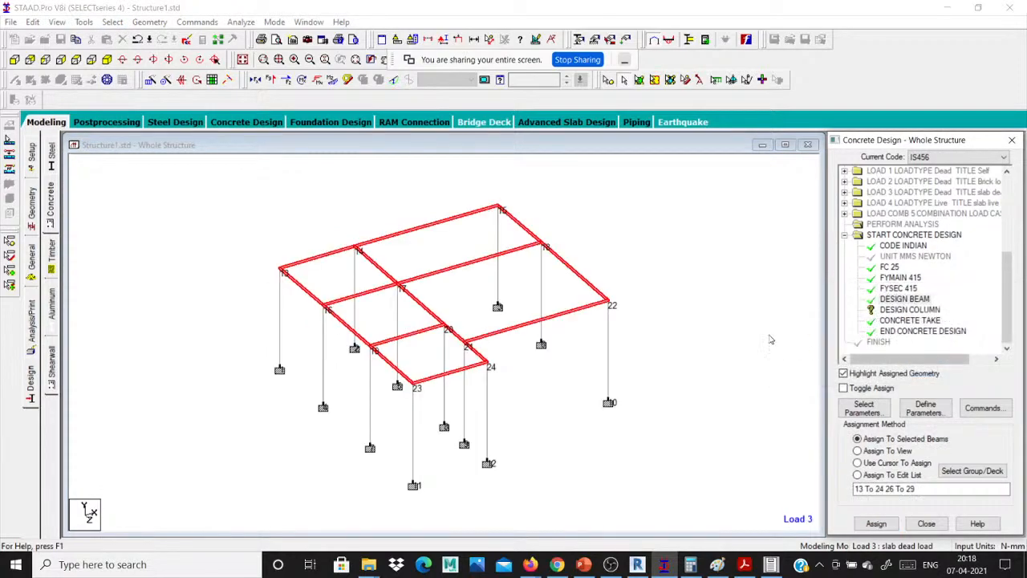
- Assign the DESIGN COLUMN command to all vertical members parallel to the Y axis
left_click(112, 23)
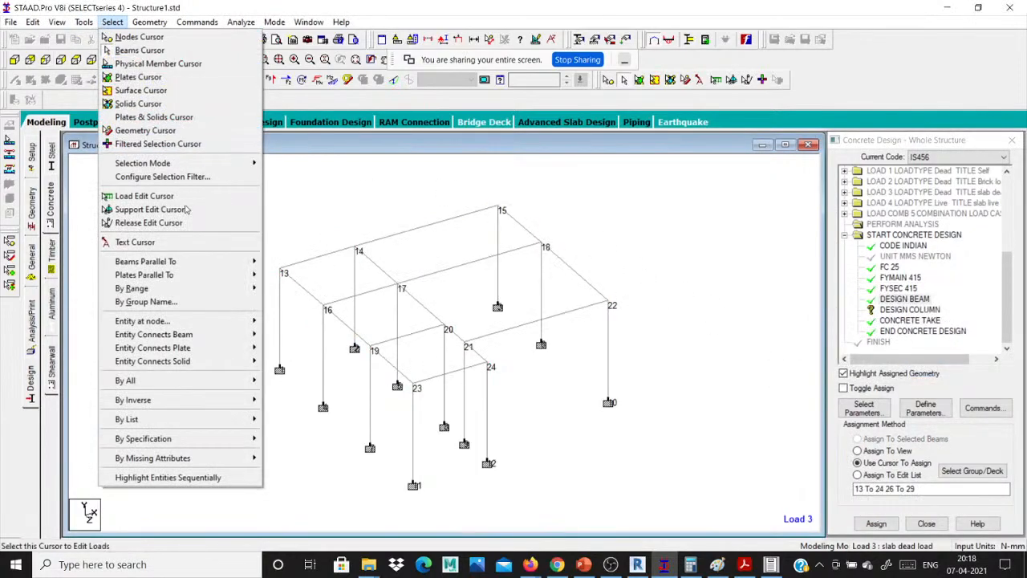
mouse_move(193, 263)
left_click(277, 274)
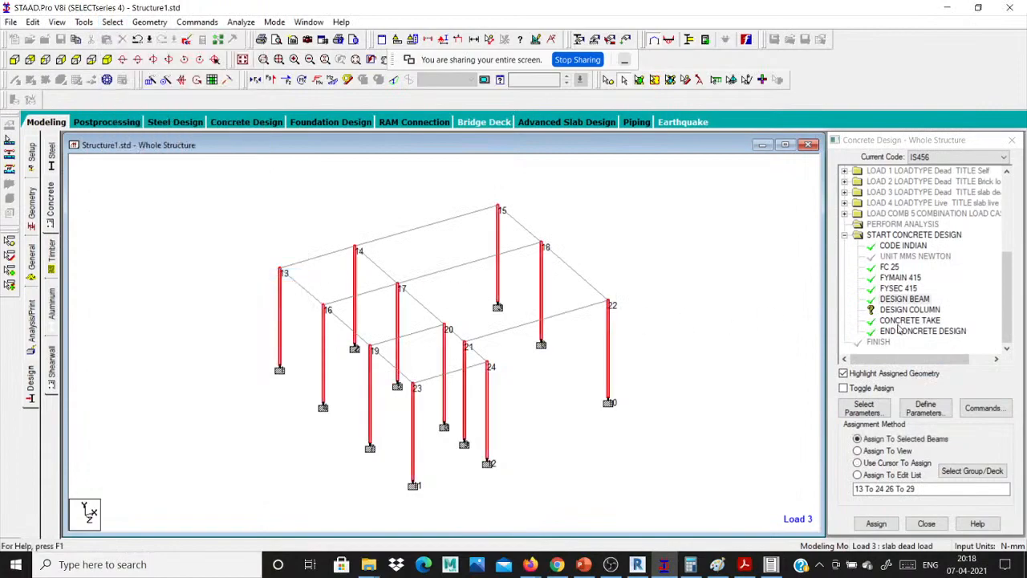
left_click(902, 310)
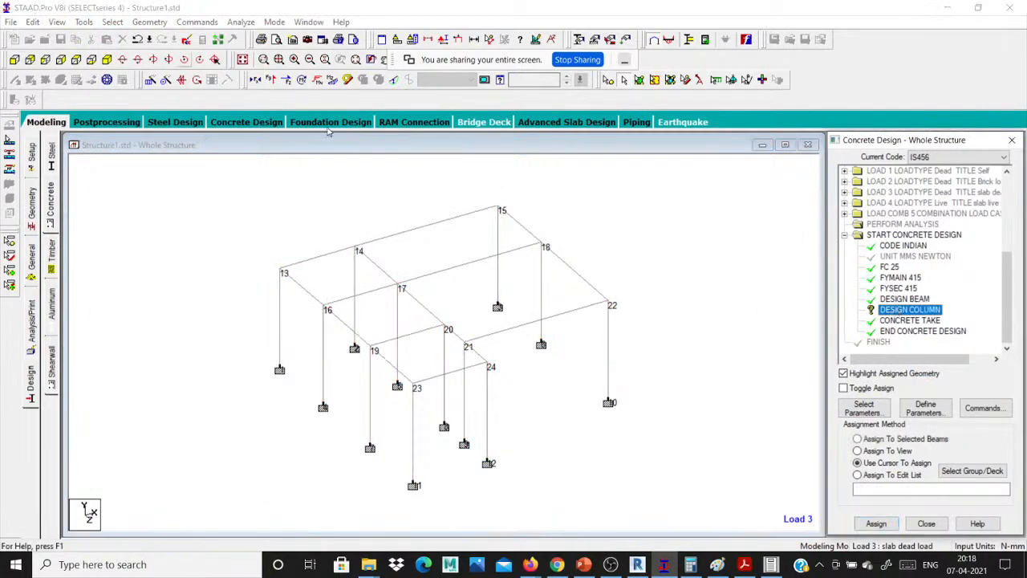
left_click(112, 22)
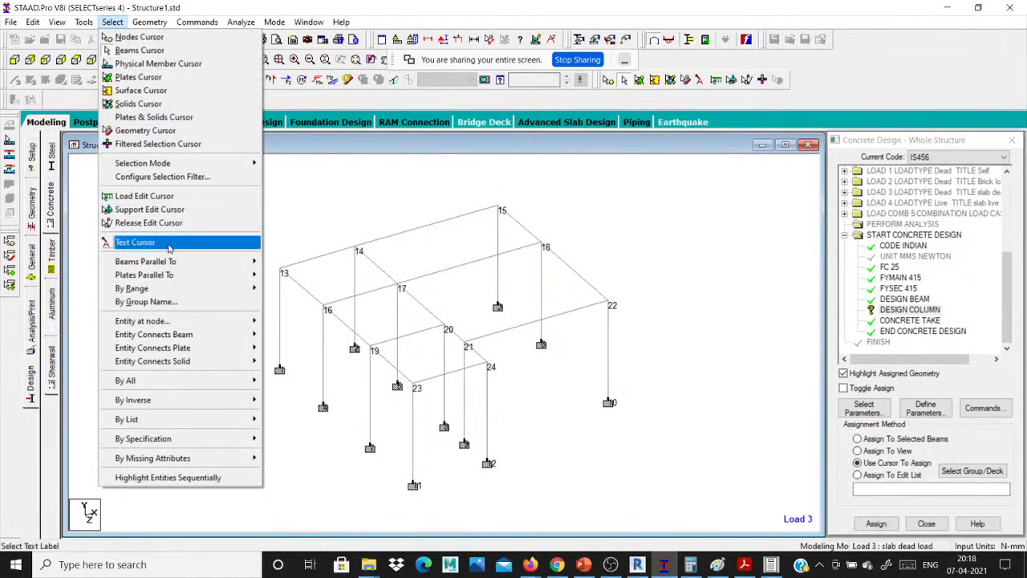
mouse_move(173, 263)
left_click(278, 273)
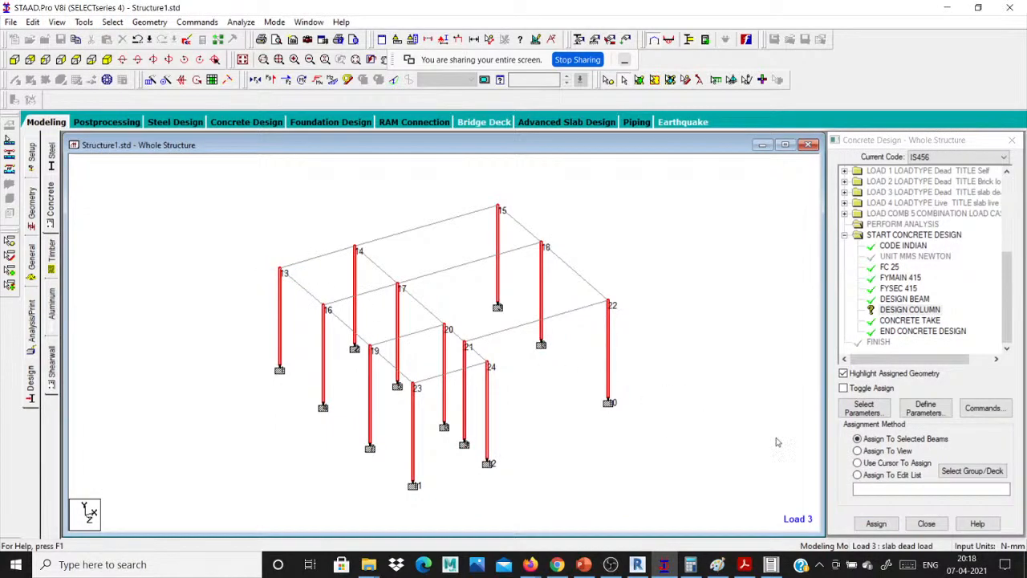
left_click(889, 522)
left_click(934, 372)
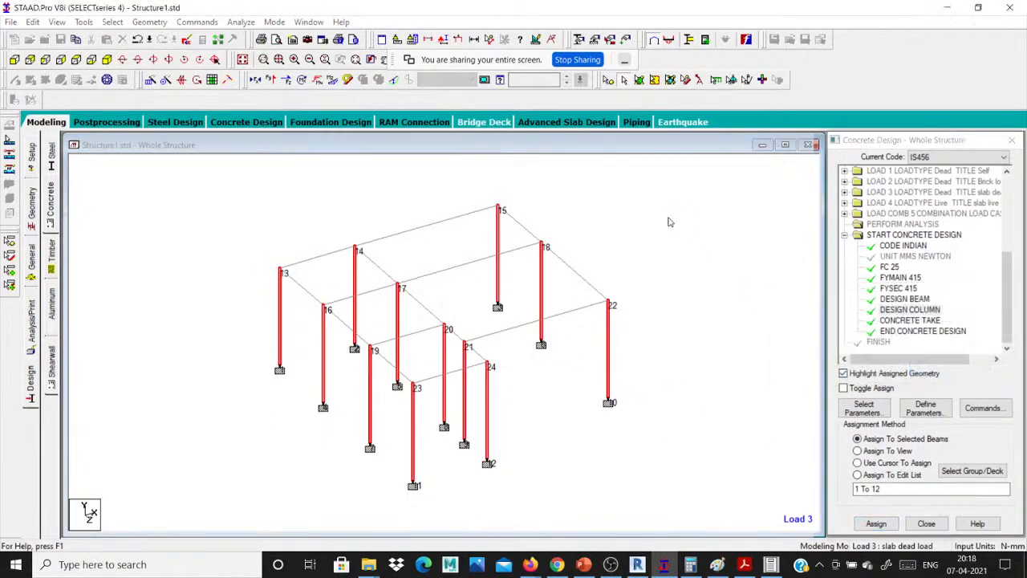
- Close the old output file, run the analysis with the concrete design, and stay in modeling mode when it finishes
left_click(241, 23)
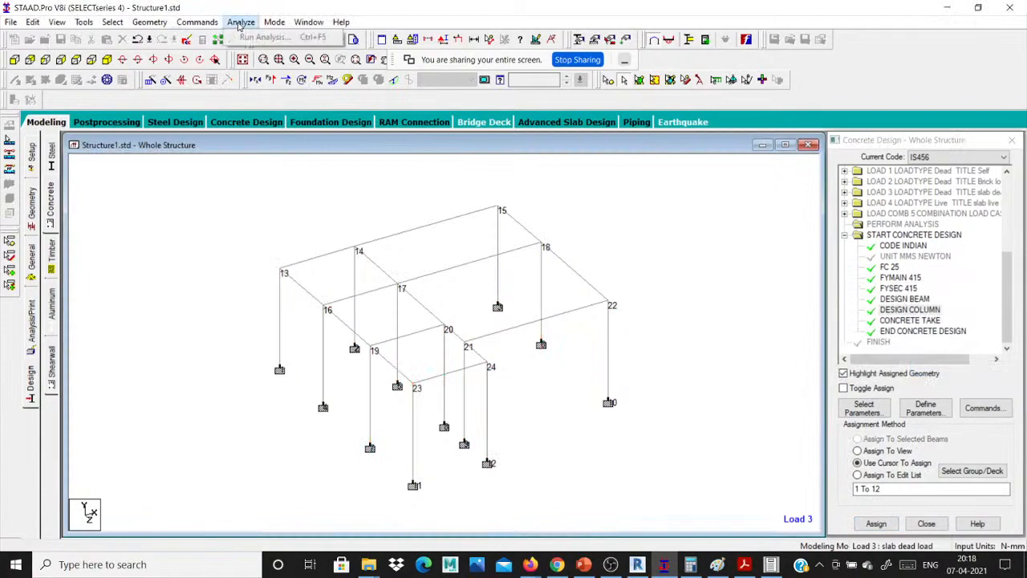
left_click(251, 42)
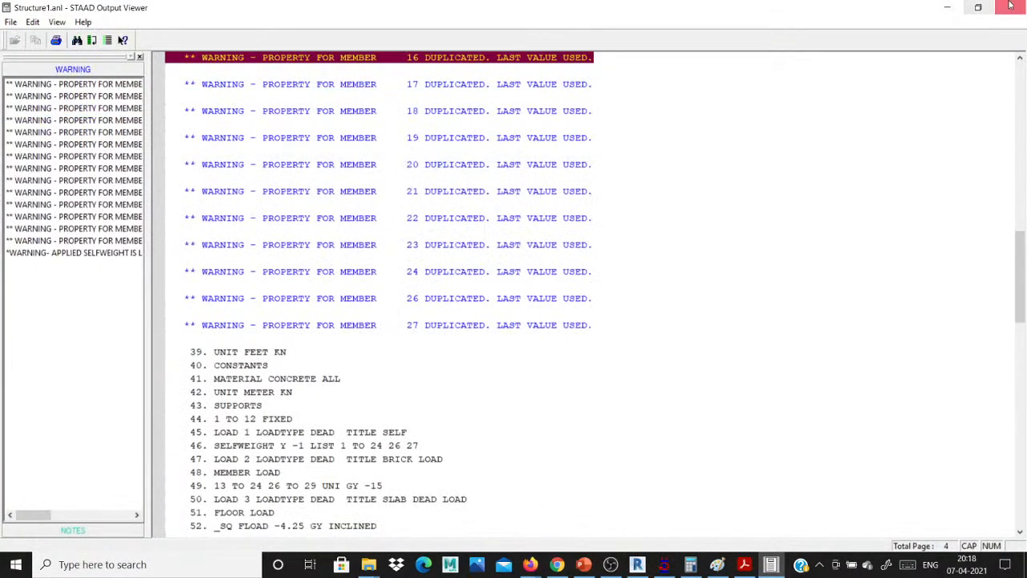
left_click(1010, 7)
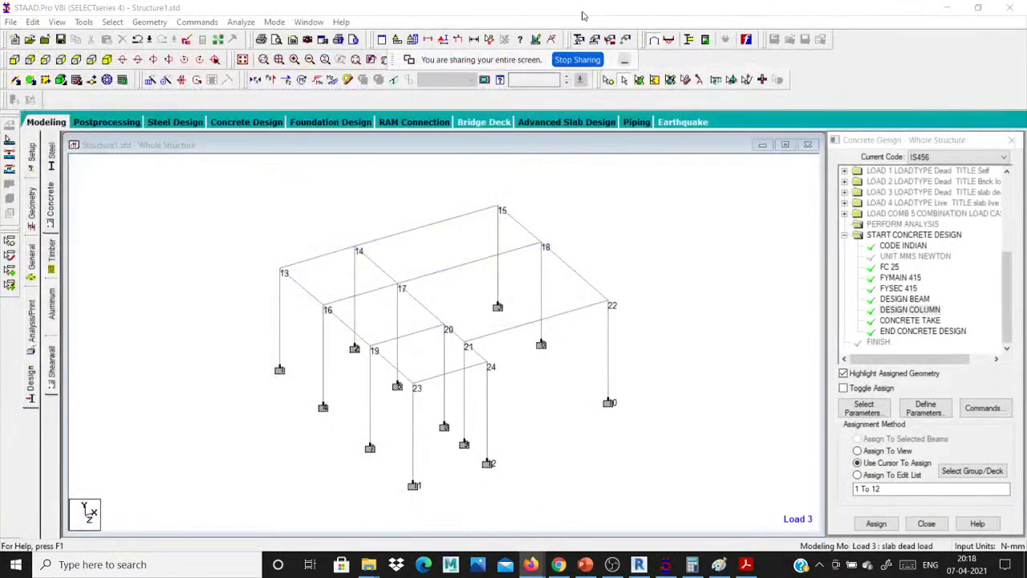
key("ctrl+F5")
left_click(426, 313)
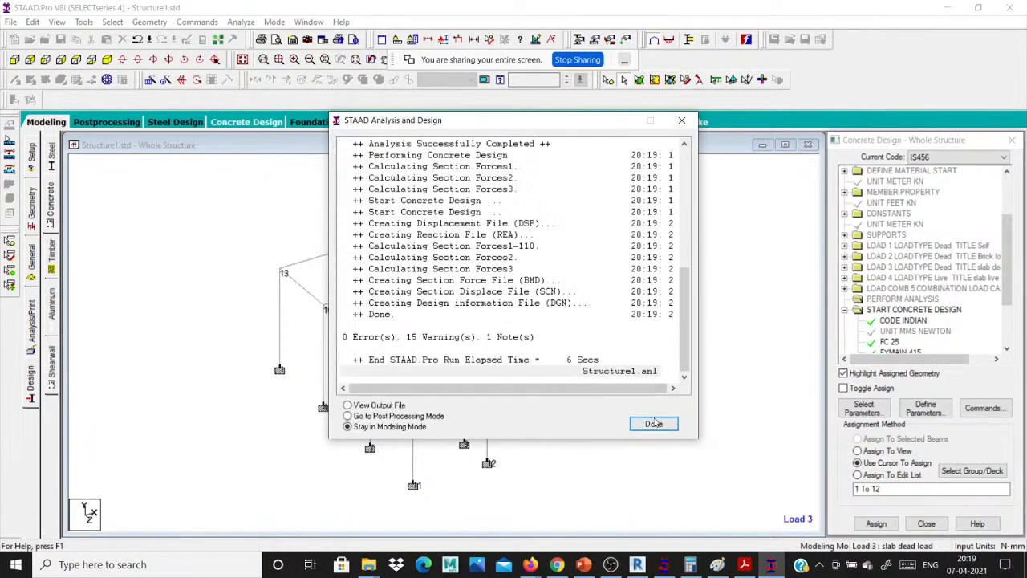
left_click(673, 426)
- Examine the concrete design reinforcement details of beams 13, 17 and 19
double_click(328, 258)
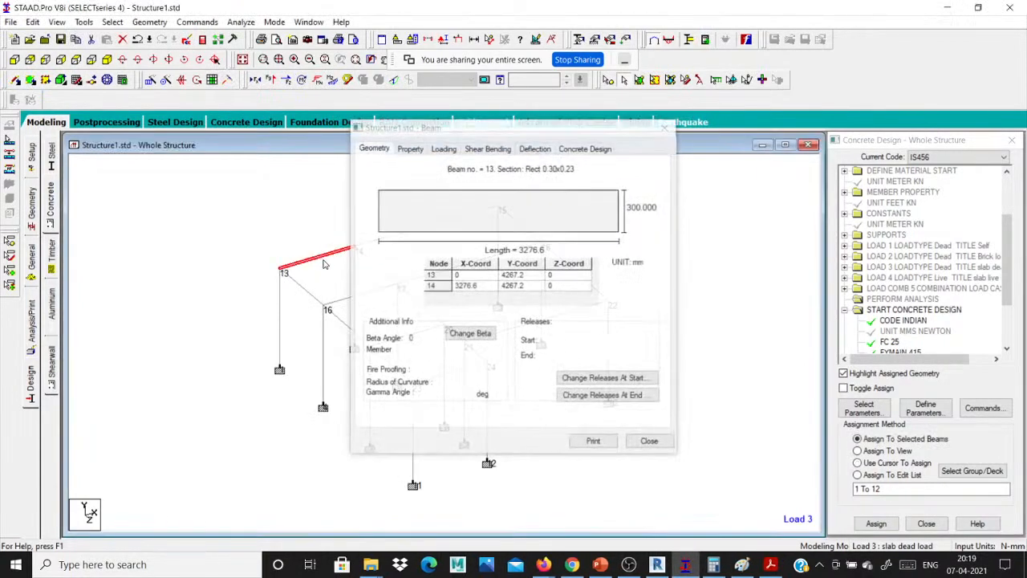
left_click(608, 149)
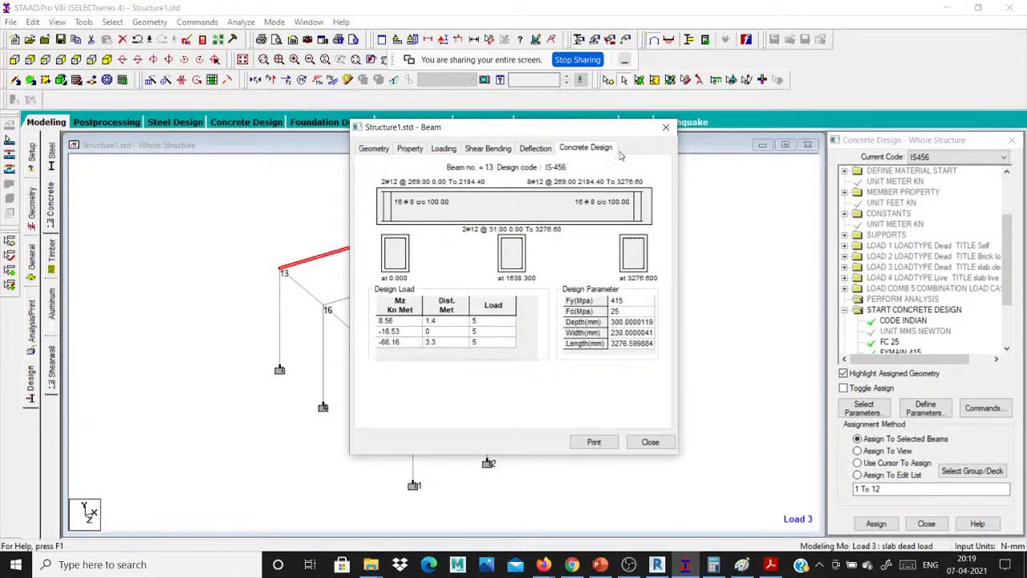
left_click(665, 128)
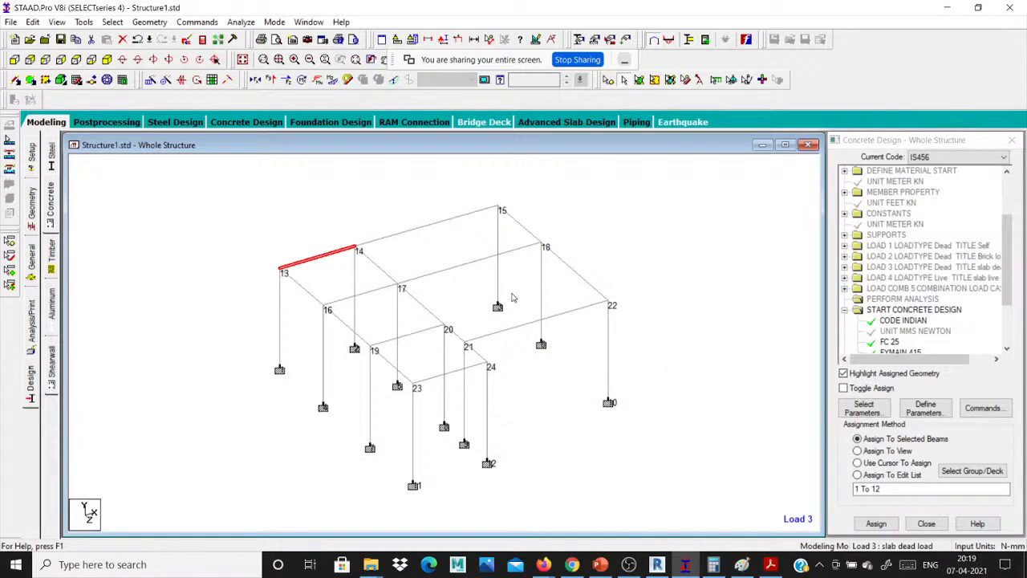
double_click(397, 239)
left_click(586, 148)
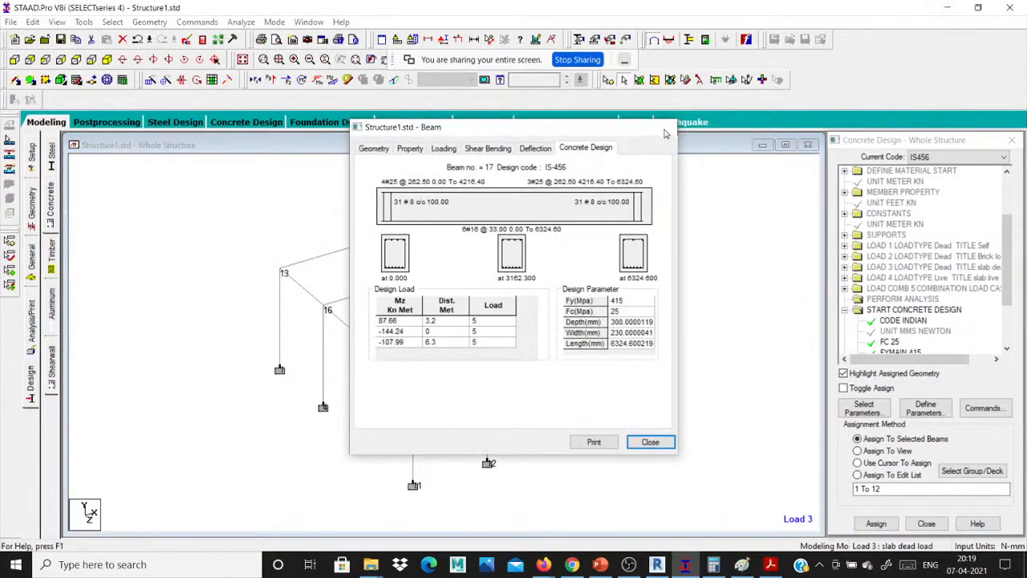
left_click(666, 128)
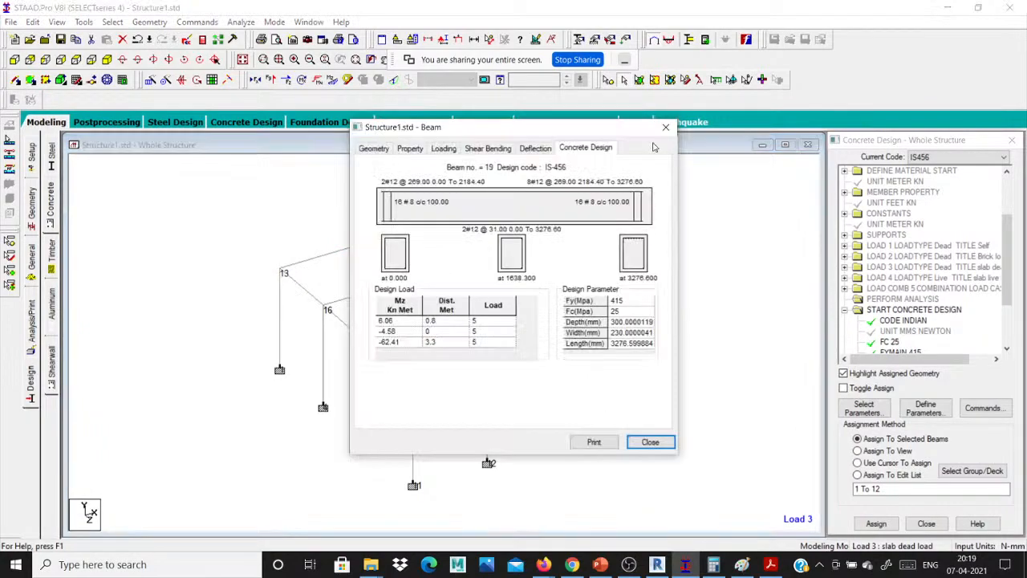
left_click(666, 127)
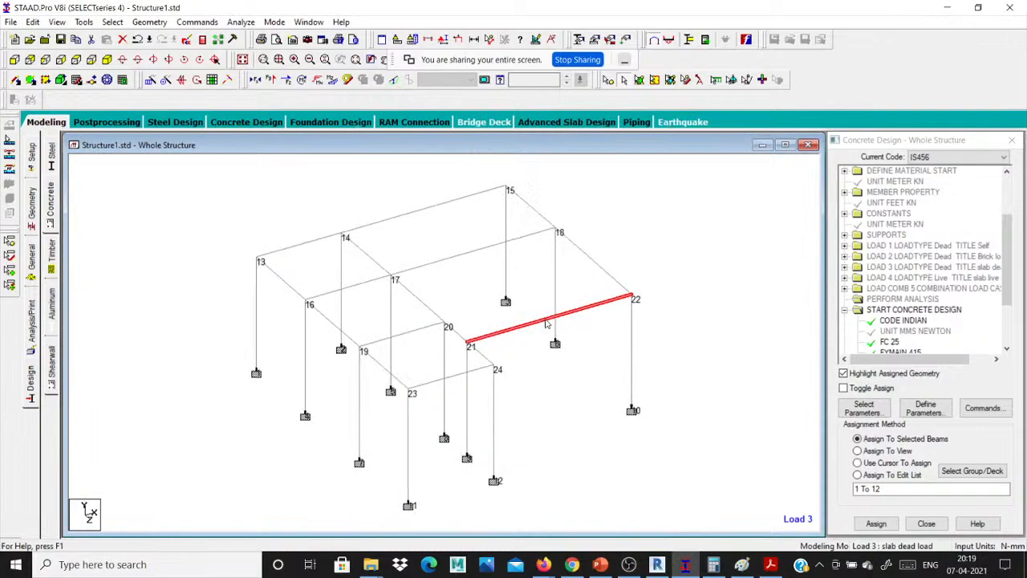
- Examine the concrete design reinforcement details of beam 21 between nodes 17 and 20
scroll(545, 323, "up", 1)
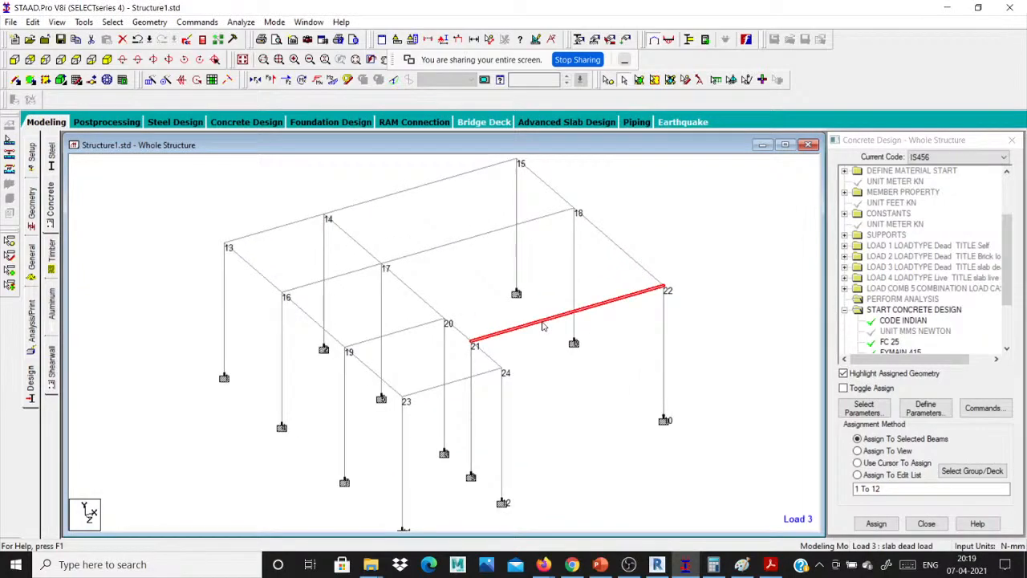
left_click(620, 252)
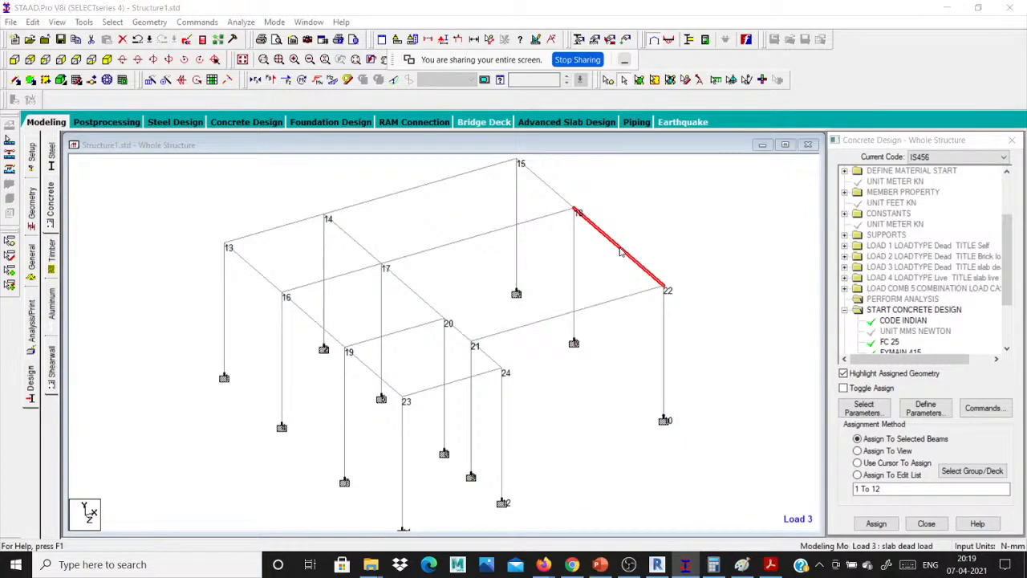
double_click(424, 301)
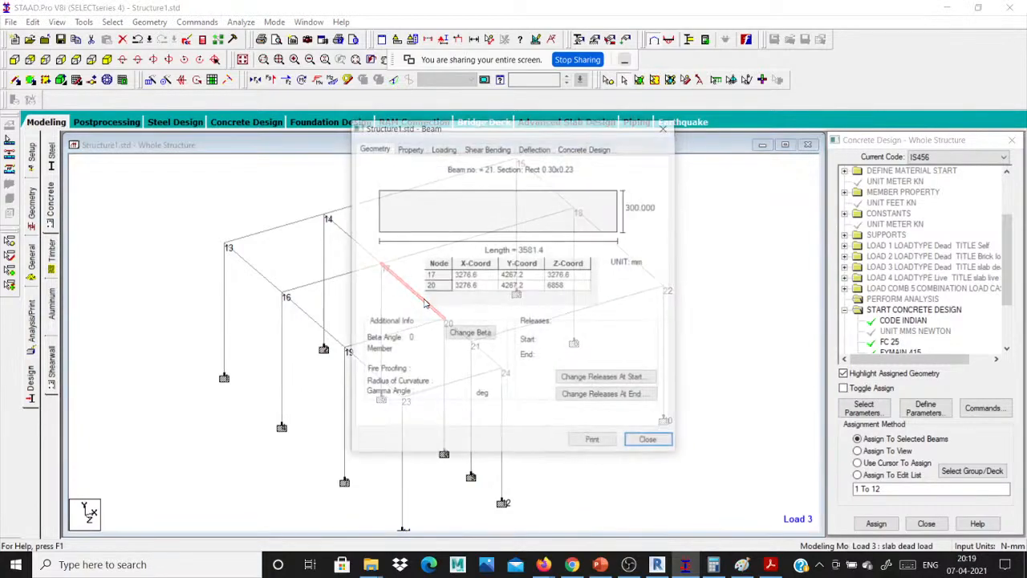
left_click(583, 149)
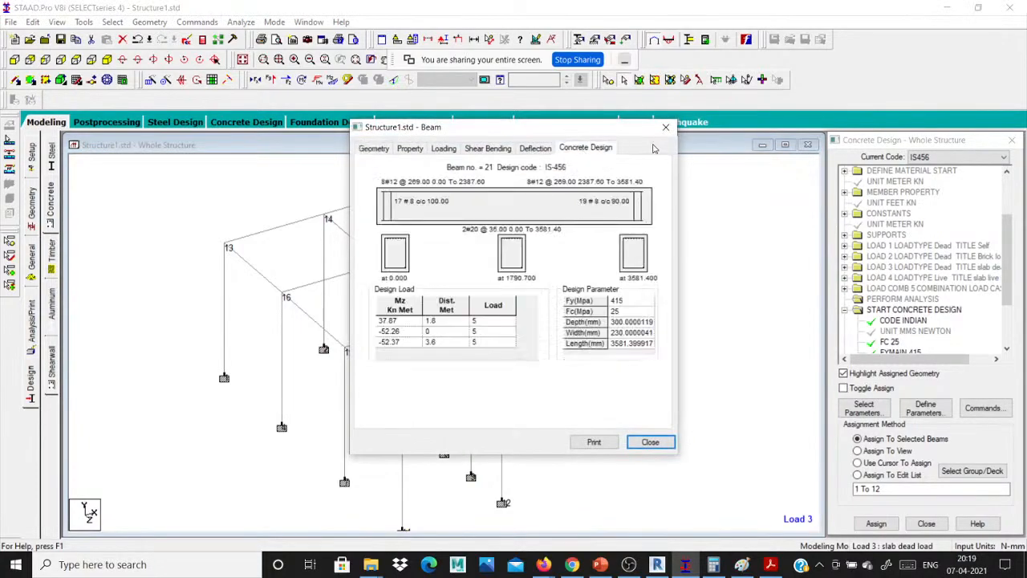
left_click(666, 126)
- Examine the concrete design section and bar details of column 1 below node 13
double_click(224, 314)
left_click(588, 149)
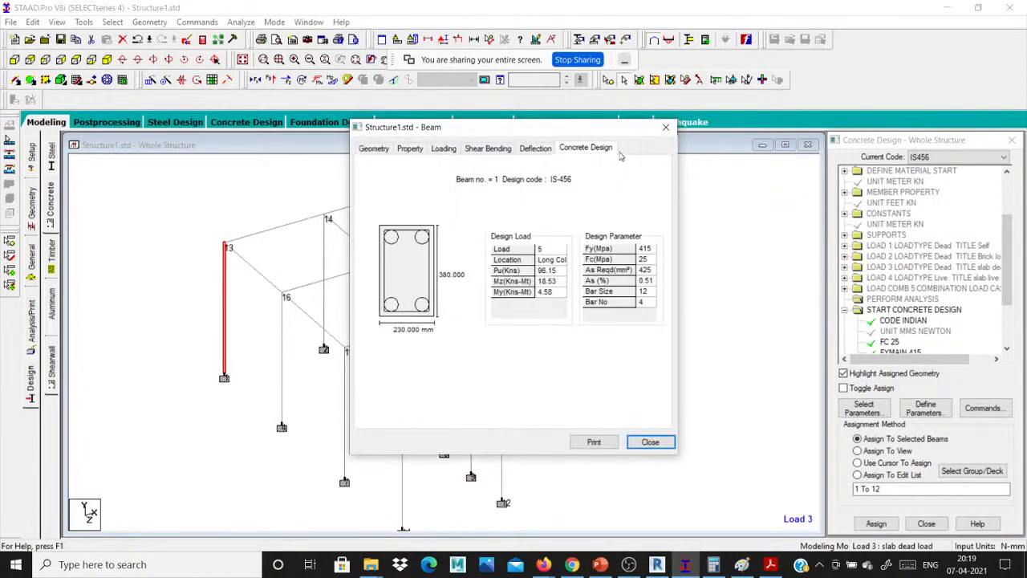
left_click(665, 127)
- Check the member details of column 5 below node 17 for concrete design results
double_click(385, 305)
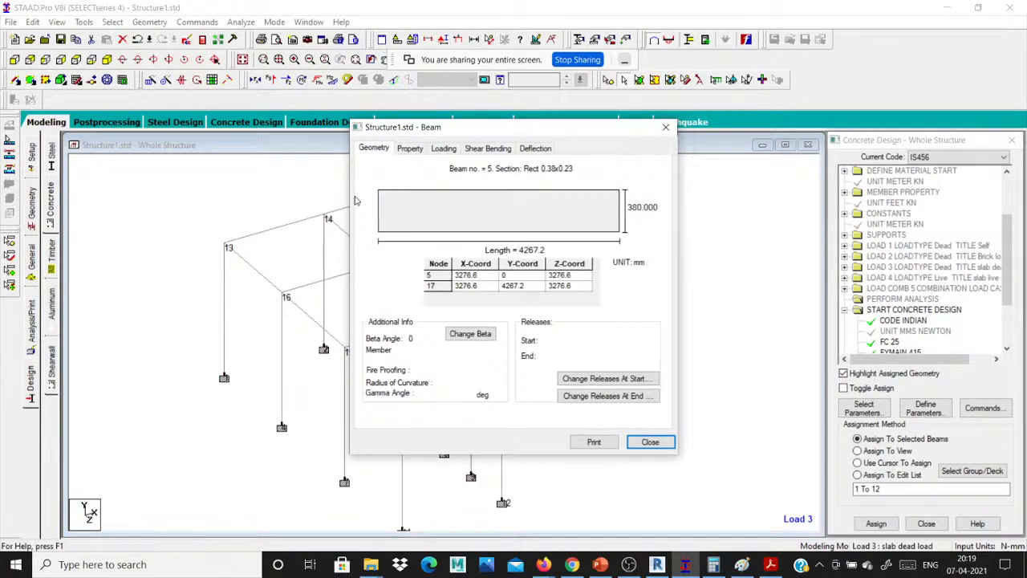
left_click(665, 126)
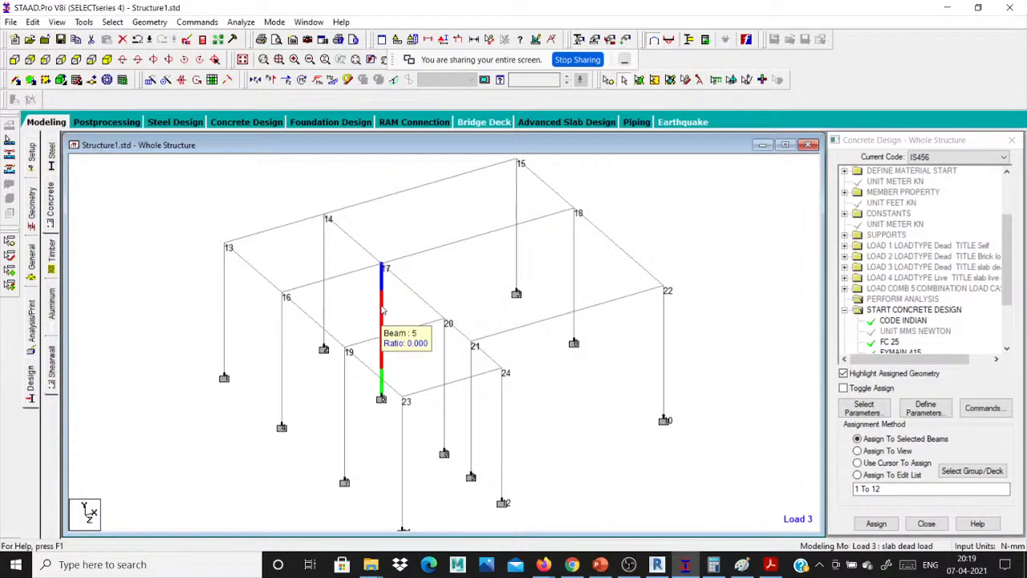
left_click(378, 263)
left_click(395, 279)
left_click(362, 273)
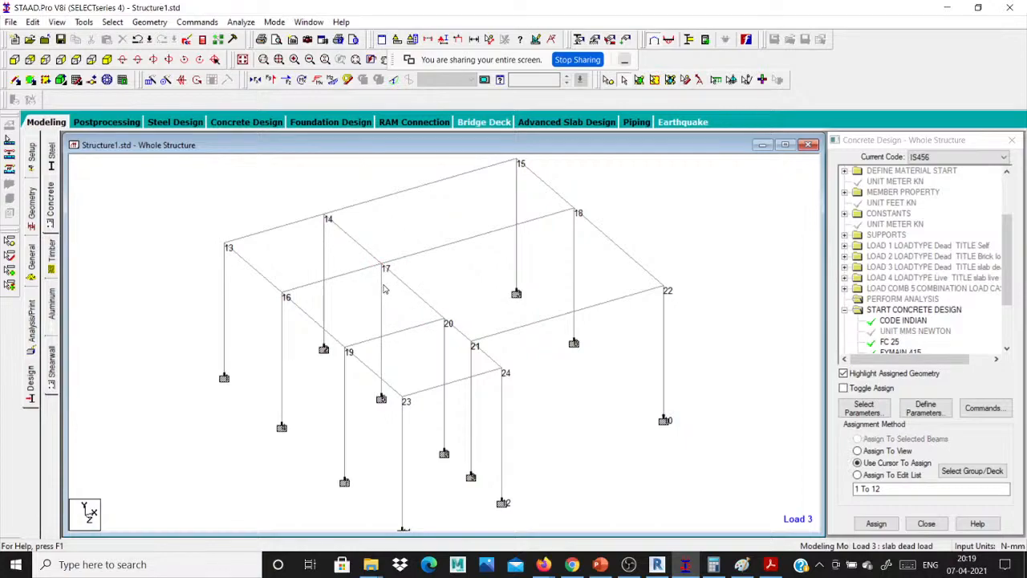
double_click(383, 289)
left_click(666, 131)
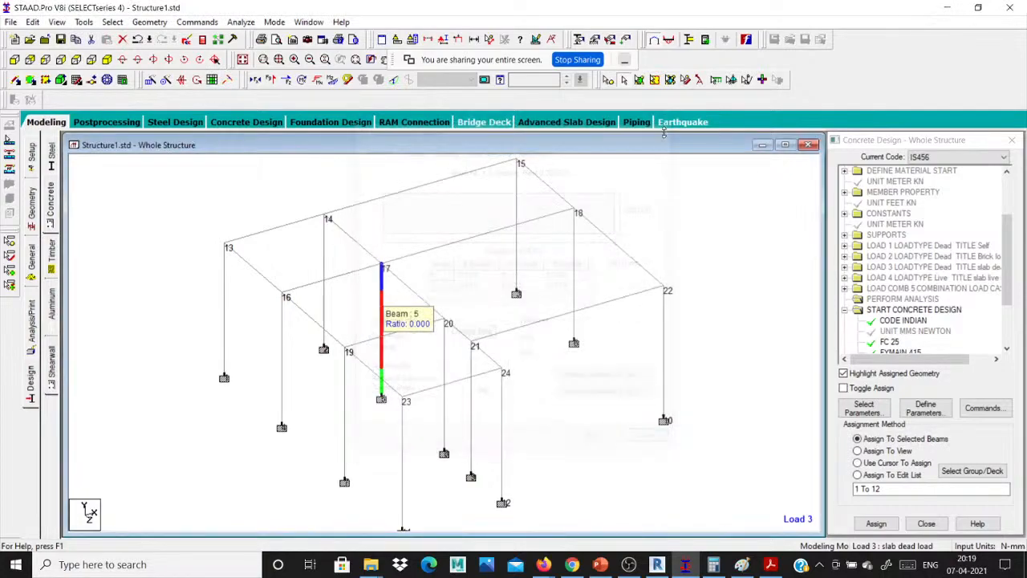
- Check columns 6, 10 and 12 for concrete design results in their member details
double_click(573, 269)
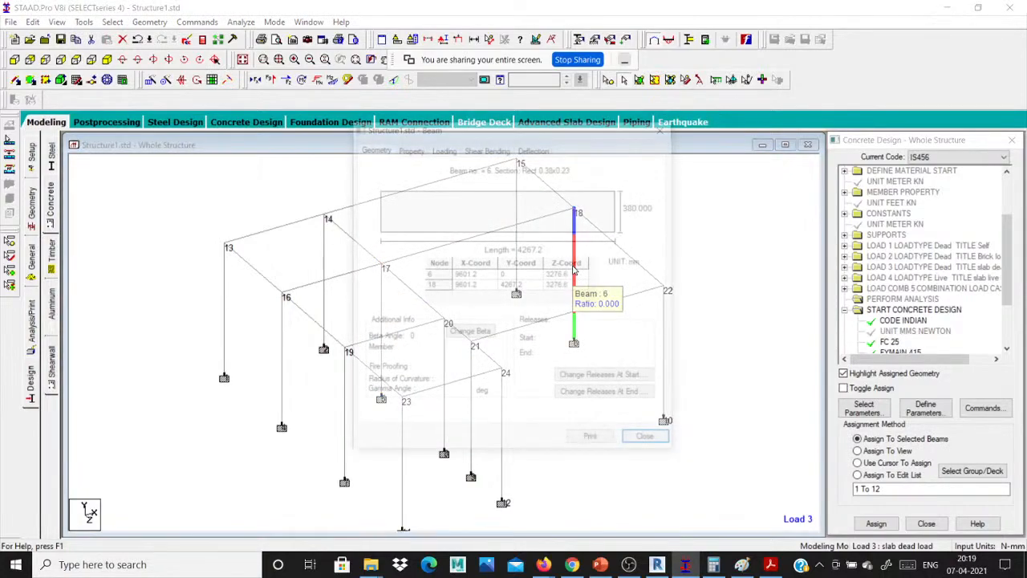
left_click(662, 130)
left_click(663, 331)
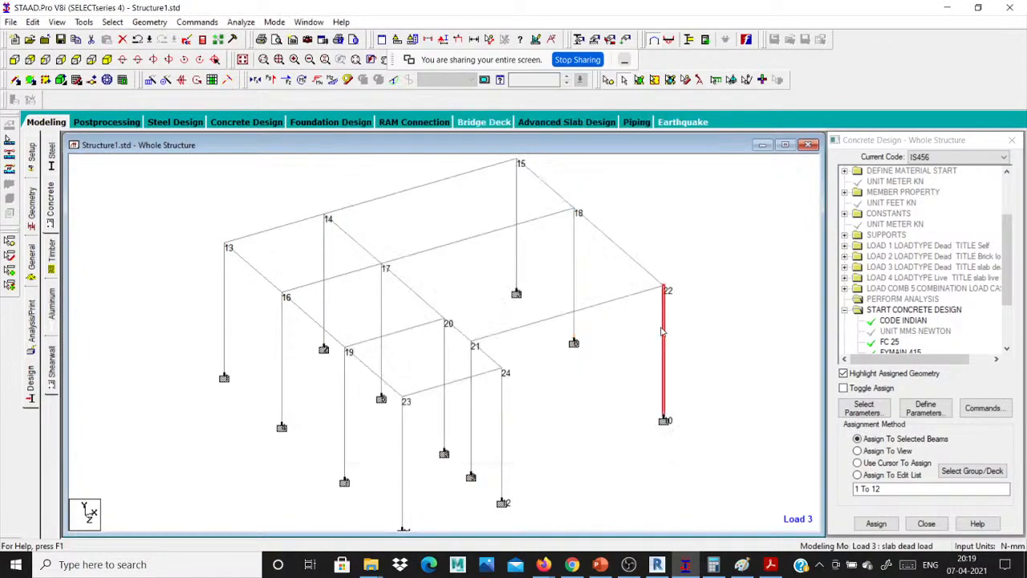
double_click(663, 330)
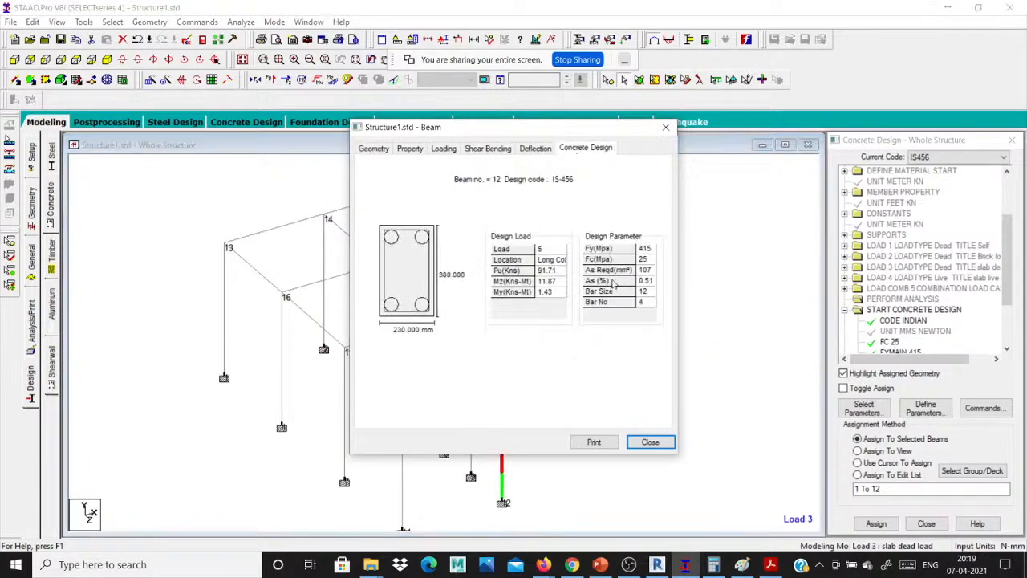
left_click(665, 128)
left_click(716, 241)
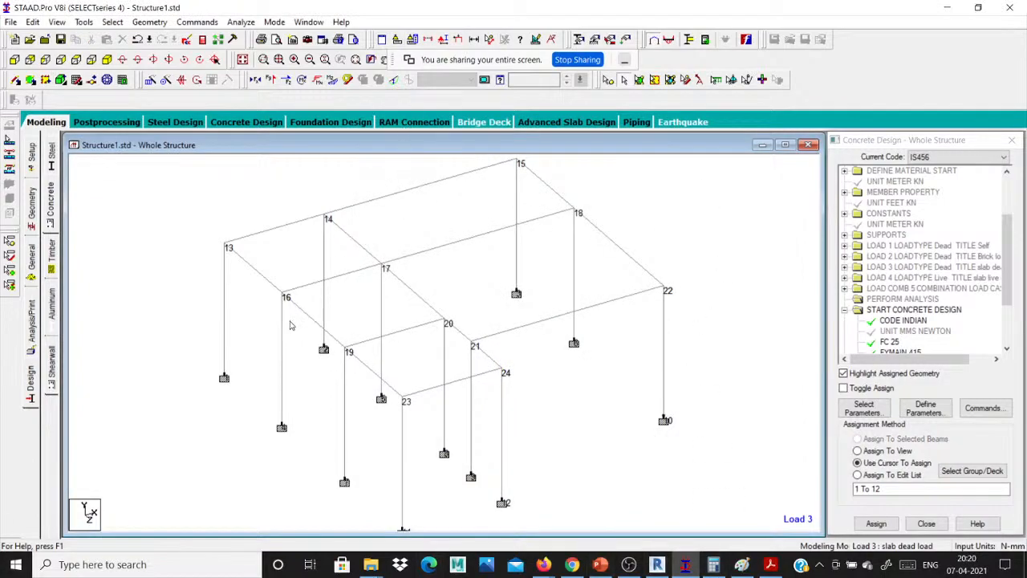
- Examine the concrete design reinforcement details of column 1 below node 13
scroll(292, 323, "up", 1)
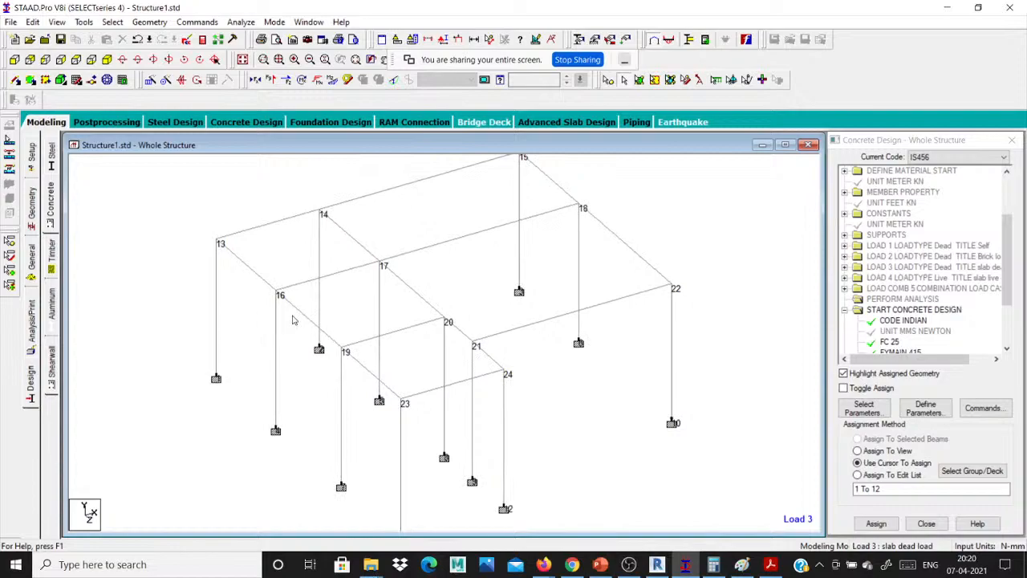
double_click(222, 277)
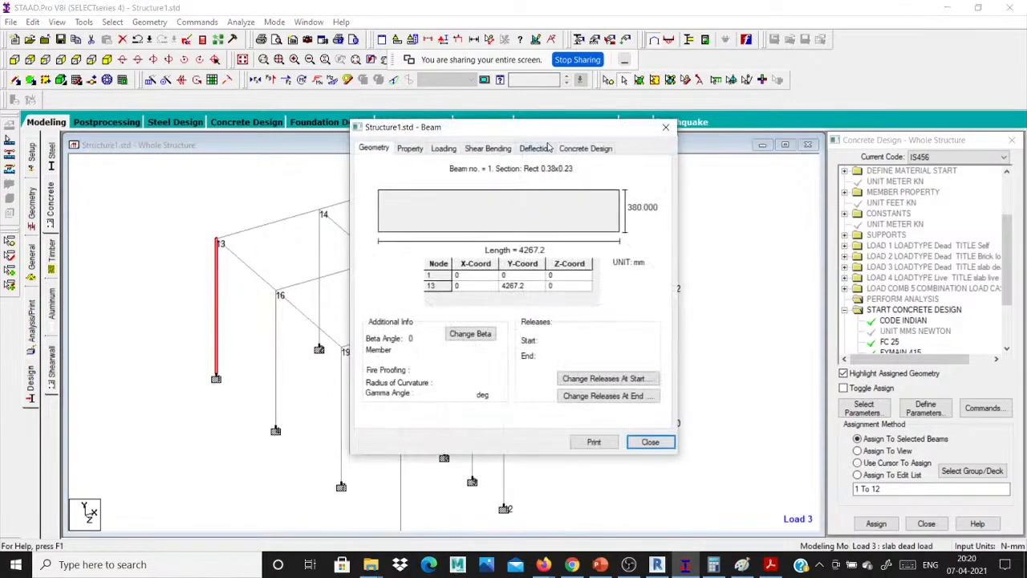
left_click(584, 148)
left_click_drag(527, 129, 454, 86)
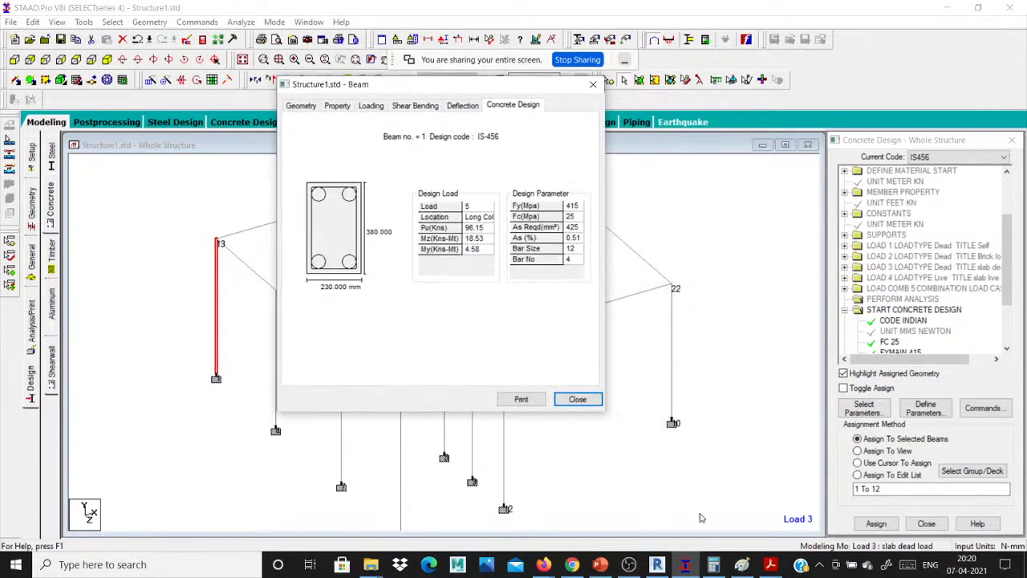
- Switch to PowerPoint and review the slides on column positioning and IS 456 column reinforcement rules, then return to STAAD.Pro
left_click(599, 565)
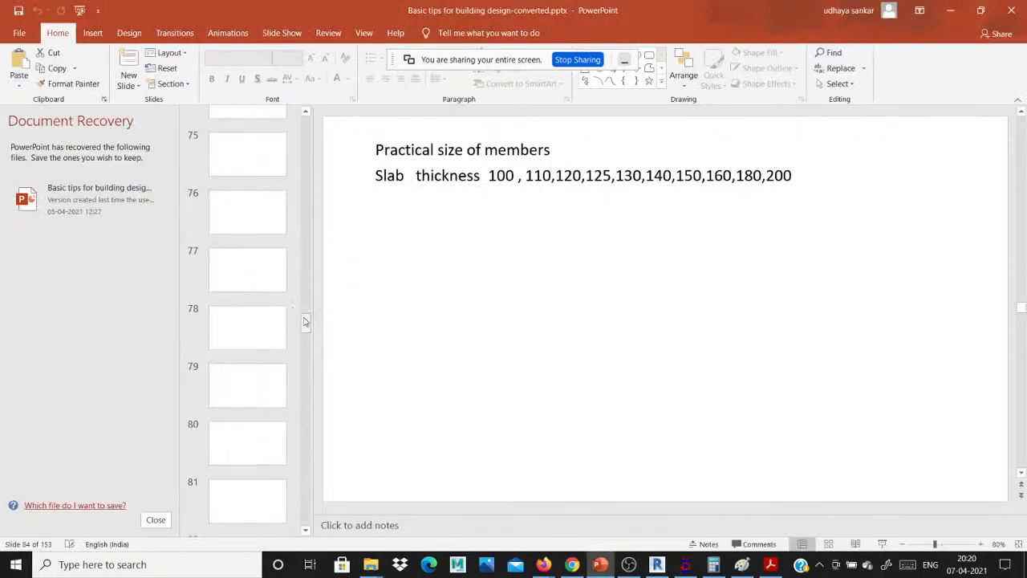
left_click_drag(307, 322, 321, 177)
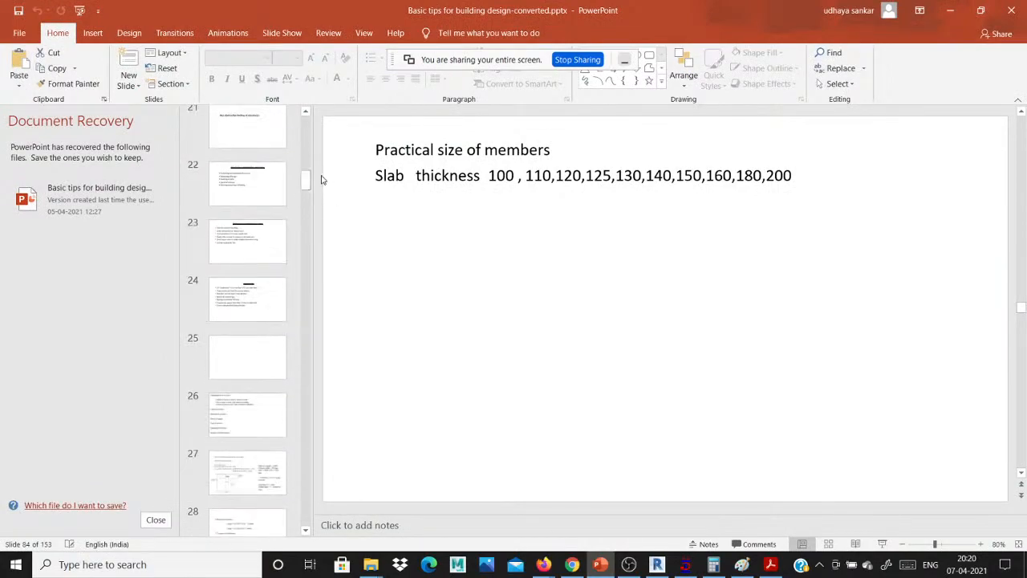
left_click(259, 240)
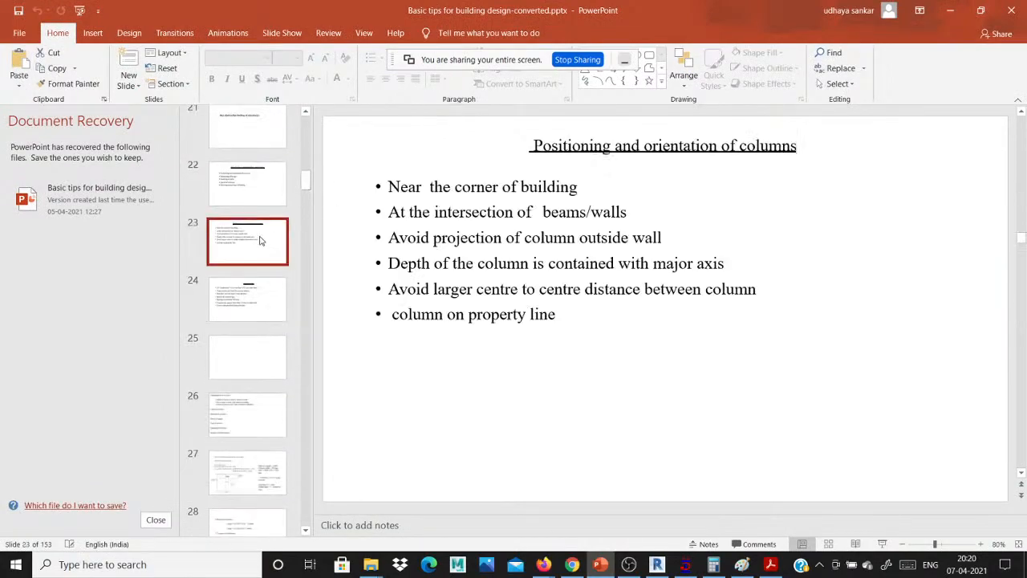
left_click(255, 294)
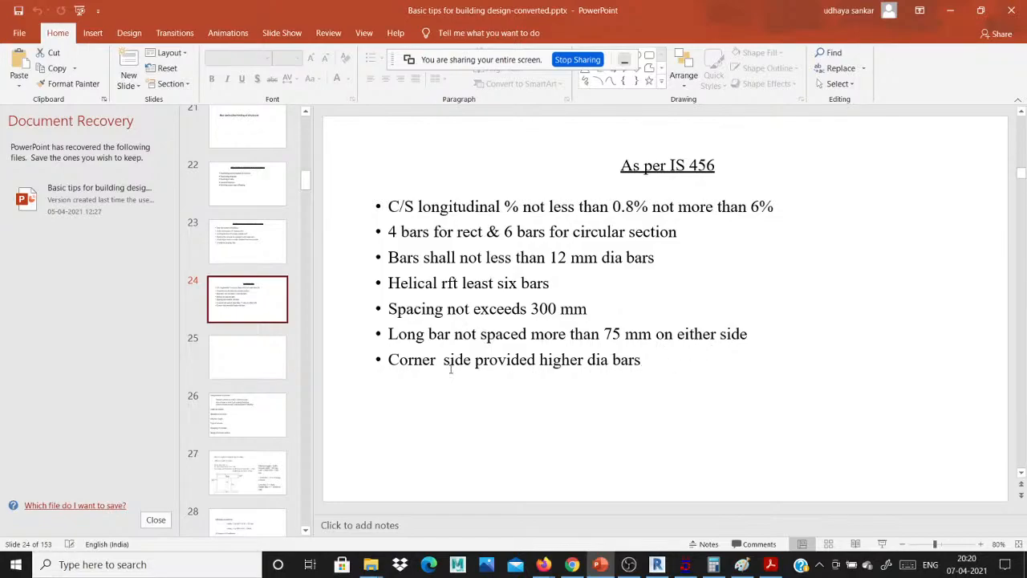
left_click(950, 10)
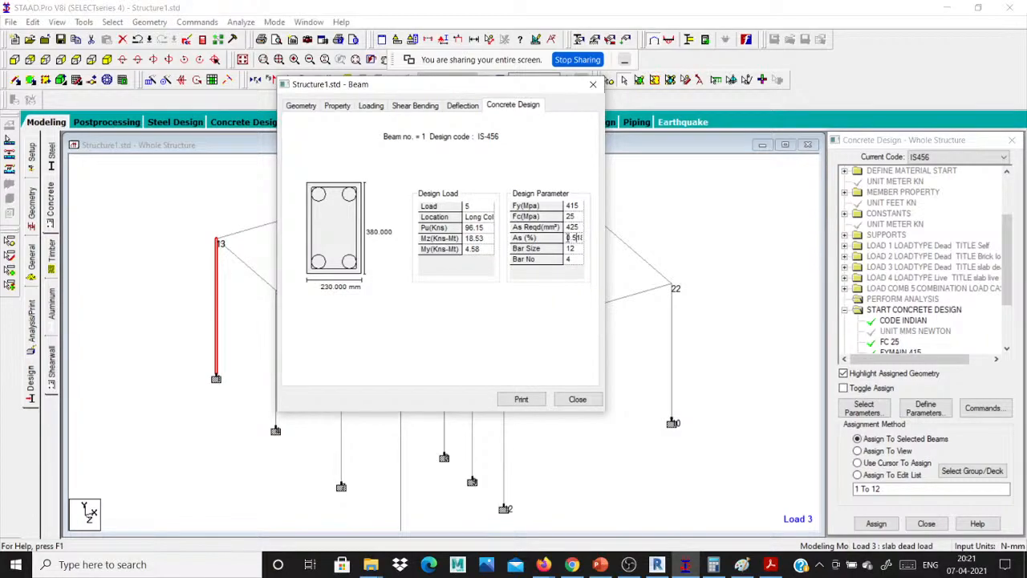
- Check the steel percentage of column 1 and the member details of columns 12 and 10 for concrete design results
left_click_drag(567, 237, 585, 237)
left_click(593, 83)
double_click(502, 405)
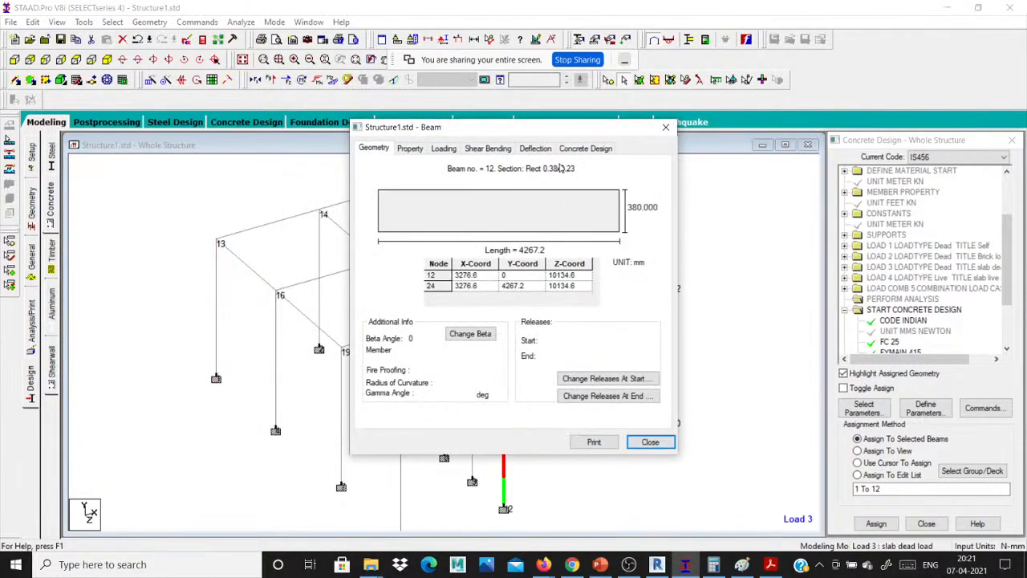
left_click(565, 154)
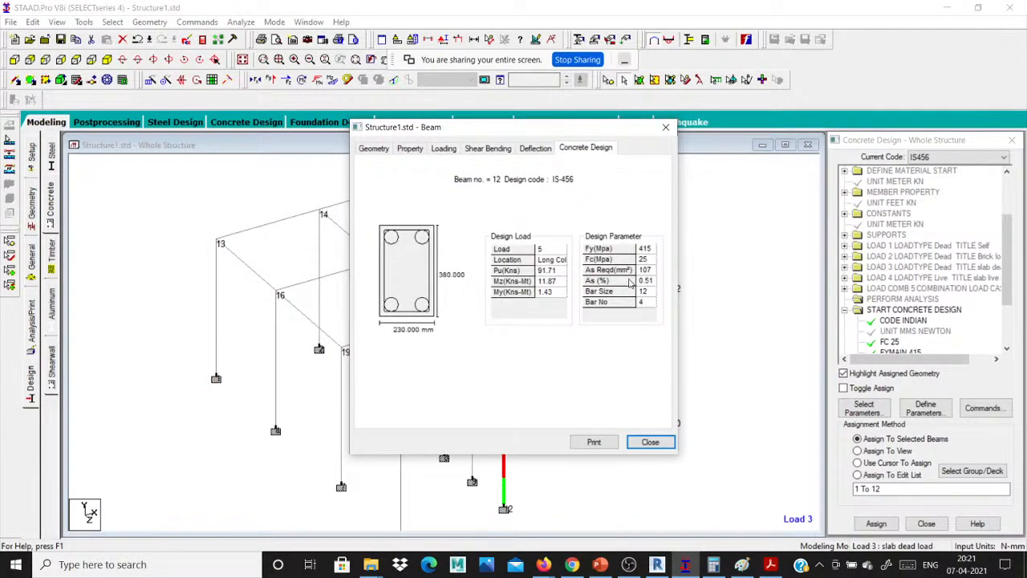
key("Escape")
double_click(671, 344)
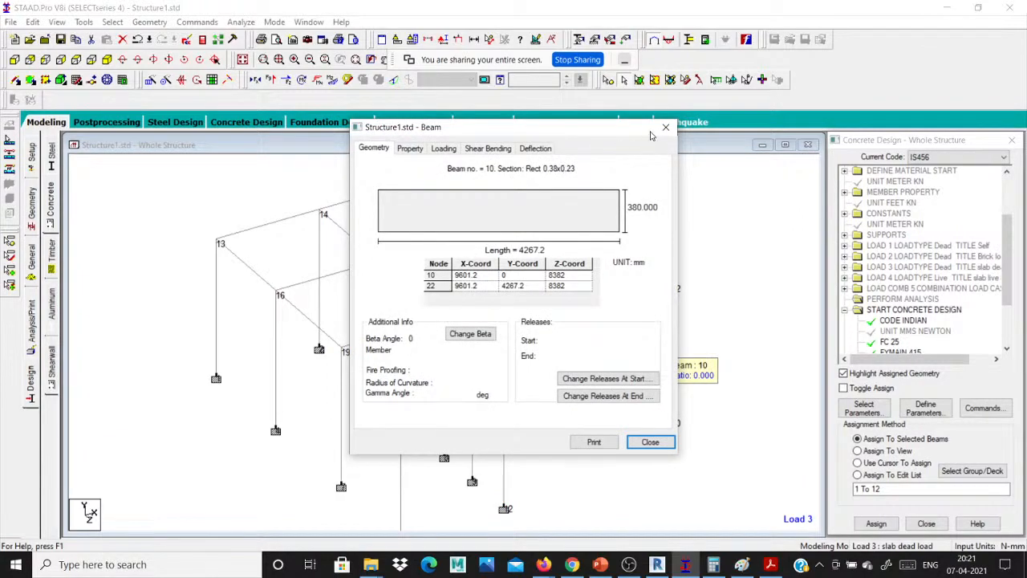
left_click(665, 128)
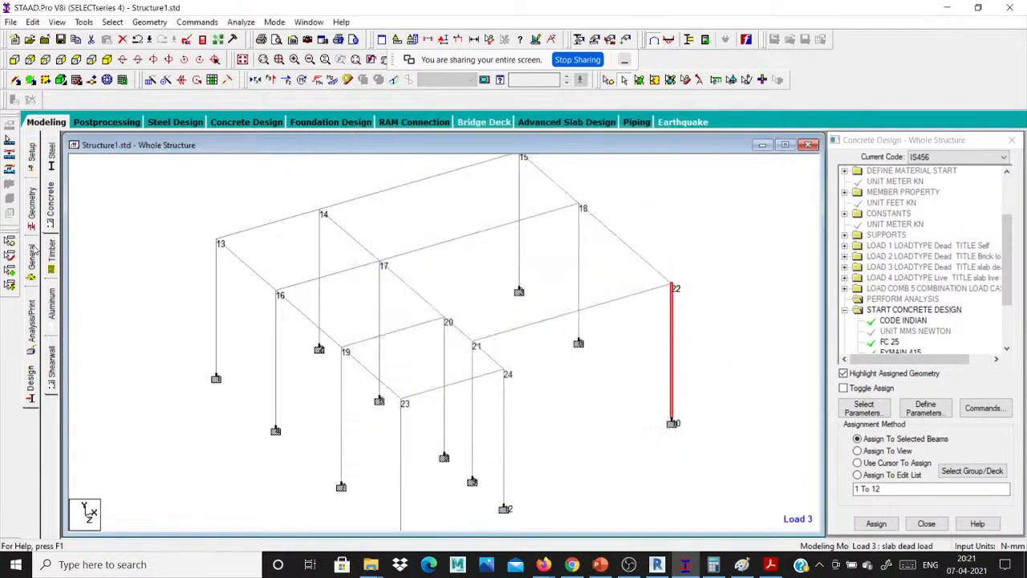
- Define a rectangular concrete section property with YD 550 mm and ZD 230 mm
left_click(33, 251)
left_click(978, 418)
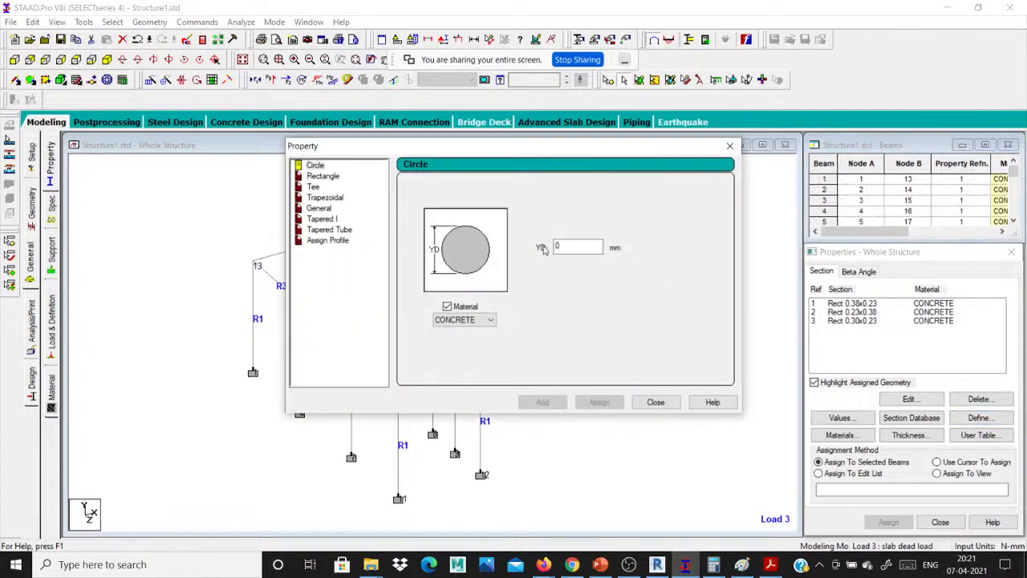
left_click(323, 178)
double_click(569, 259)
type("2")
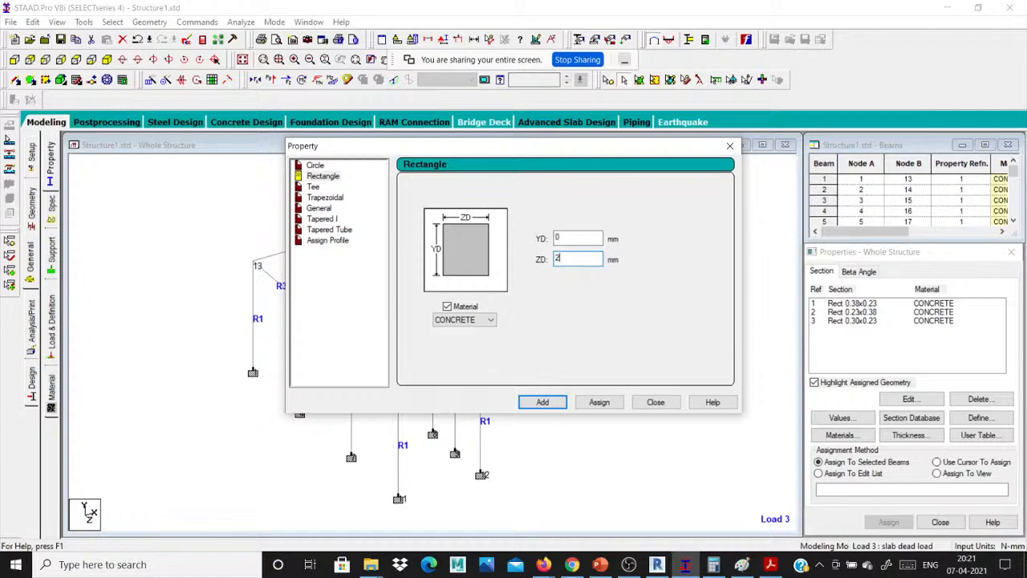
type("30")
double_click(568, 239)
type("550")
left_click(543, 404)
left_click(639, 401)
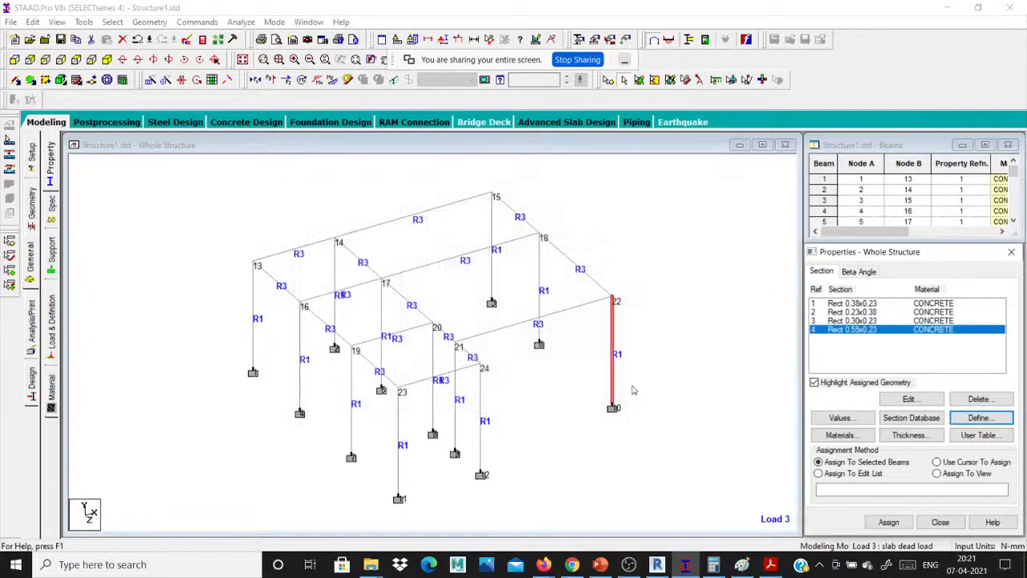
- Assign the 0.55x0.23 rectangular section to the selected column 10 below node 22
left_click(889, 523)
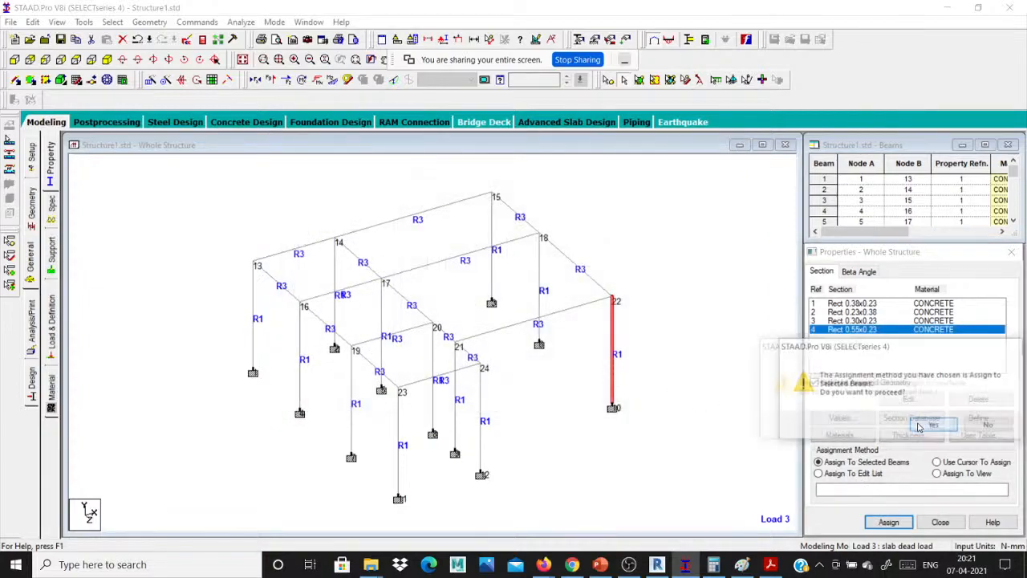
left_click(923, 426)
left_click(658, 239)
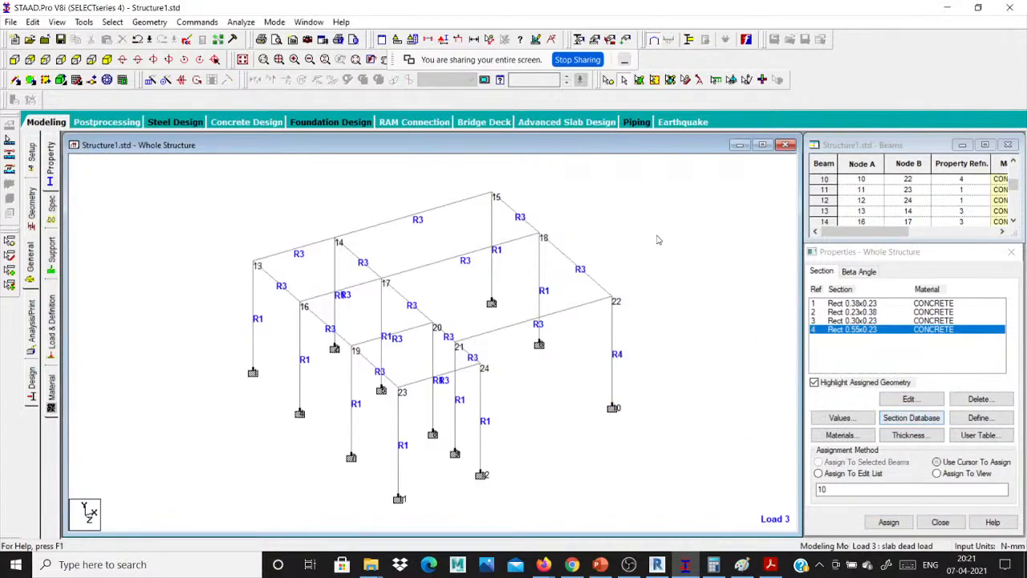
- Save the modified structure and run the analysis and concrete design
left_click(241, 22)
left_click(273, 37)
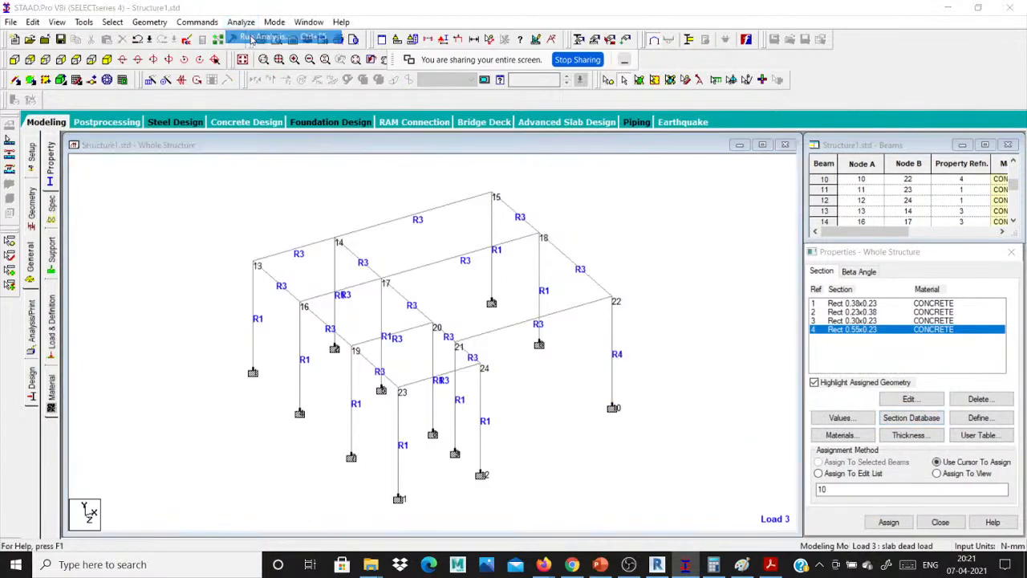
left_click(432, 300)
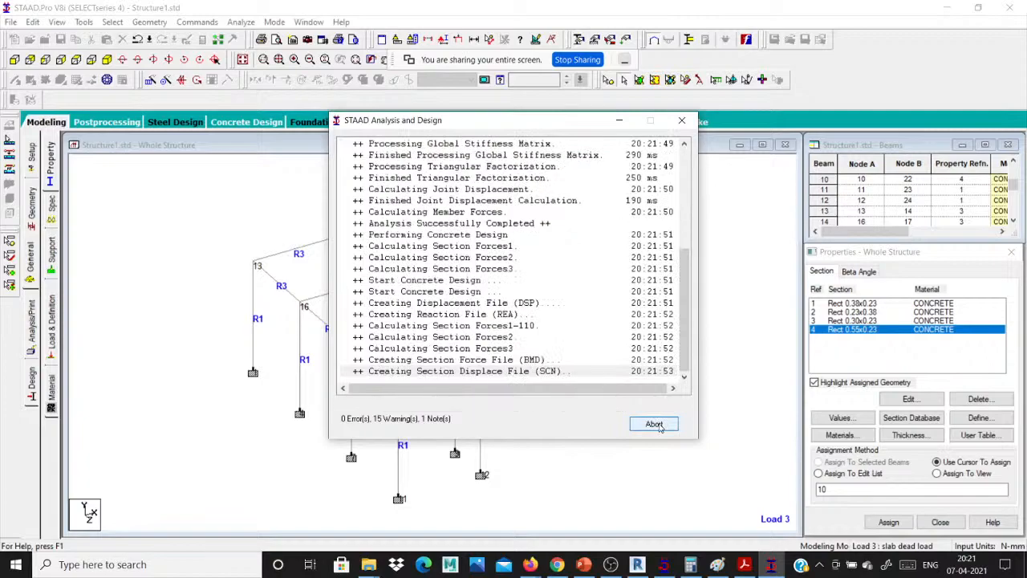
left_click(654, 424)
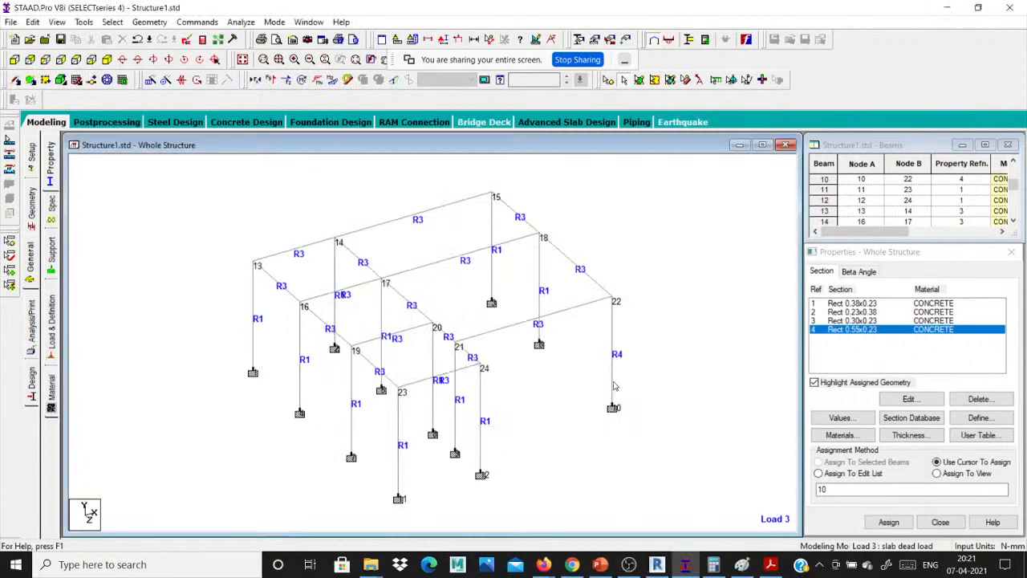
- Check the member details of column 10 below node 22 for concrete design results
double_click(614, 369)
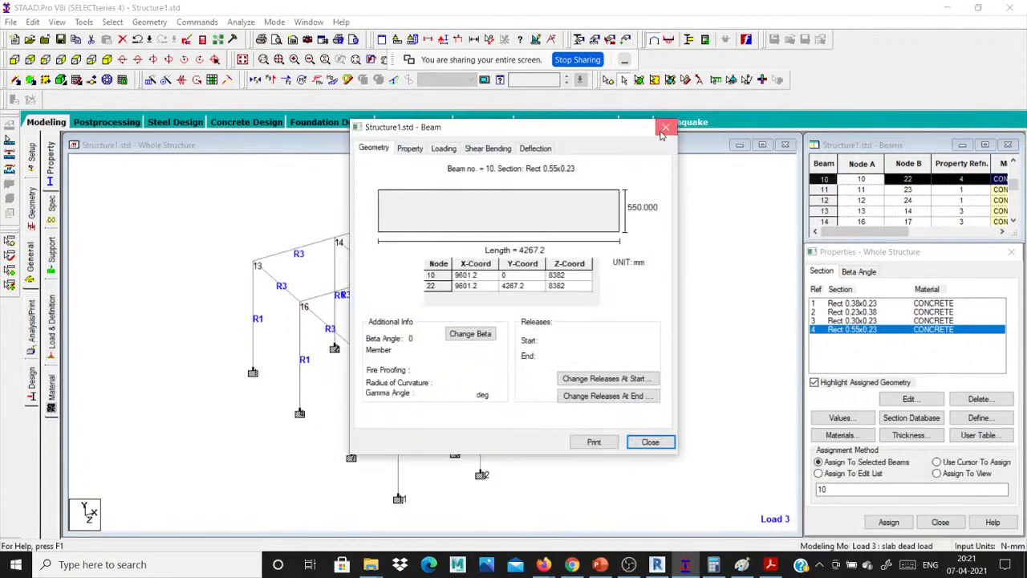
left_click(665, 129)
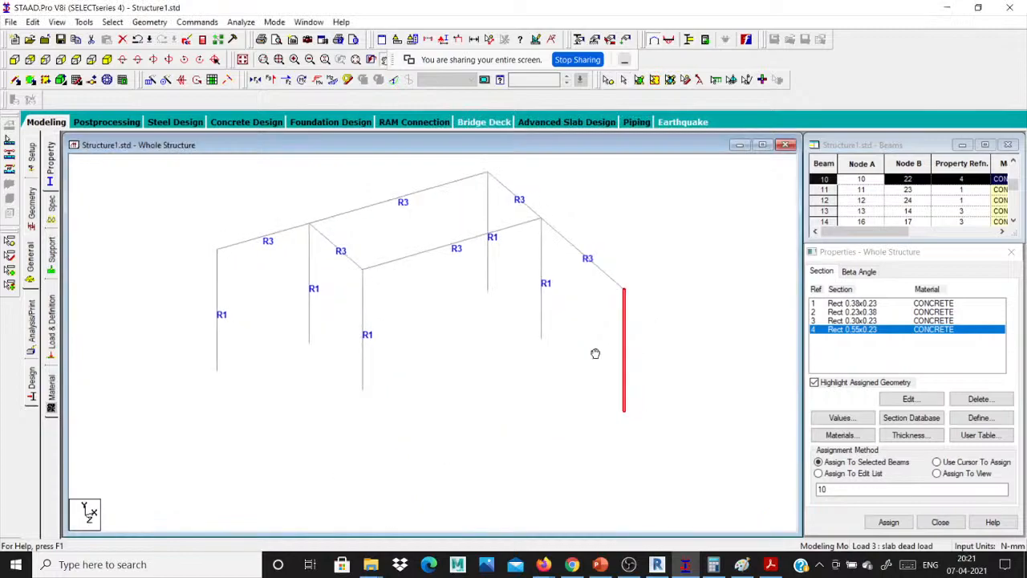
middle_click_drag(576, 349, 525, 338)
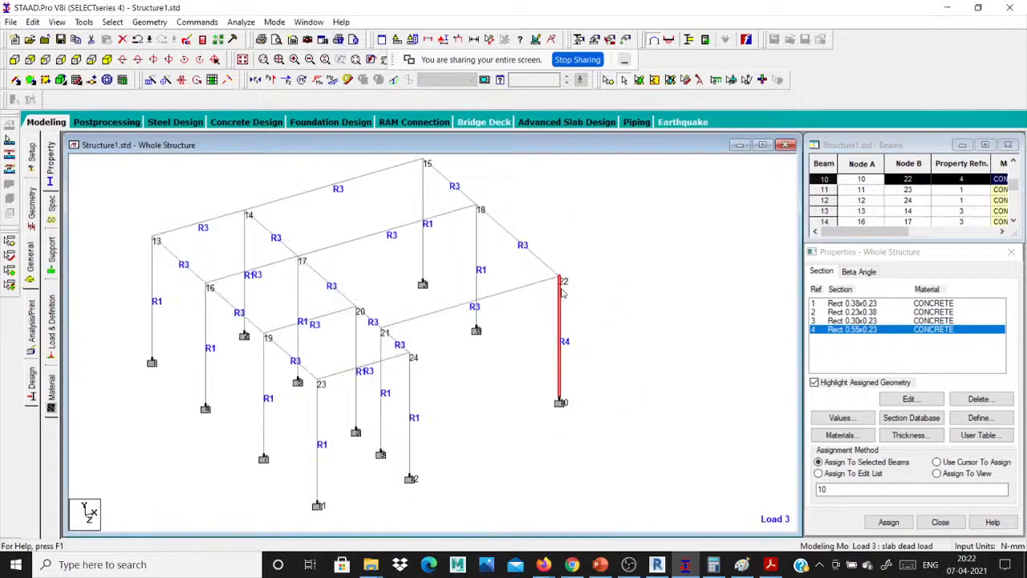
- Change the YD of column 10's rectangular section to 600 mm and delete the old result files
left_click(49, 153)
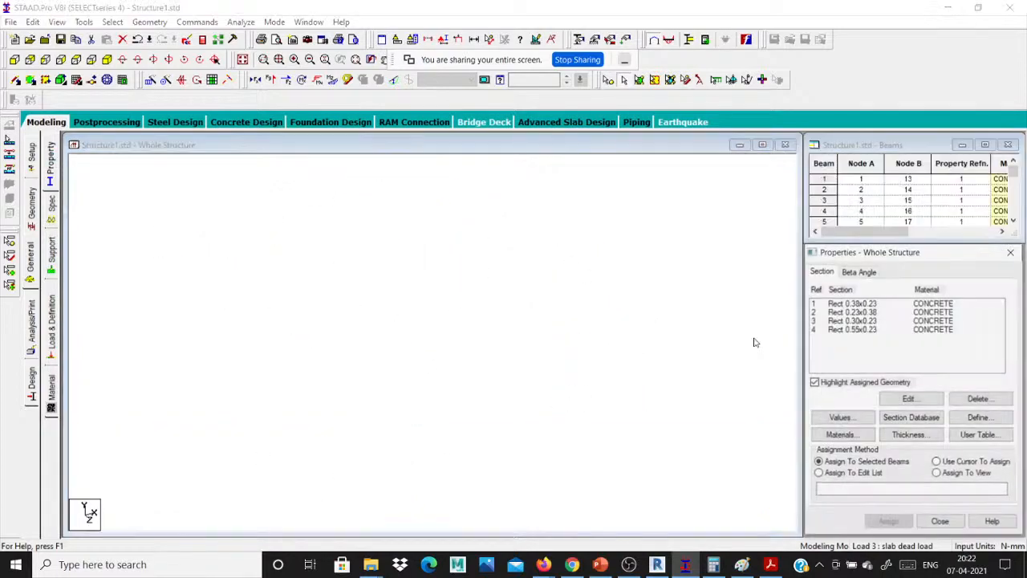
left_click(849, 330)
left_click(969, 418)
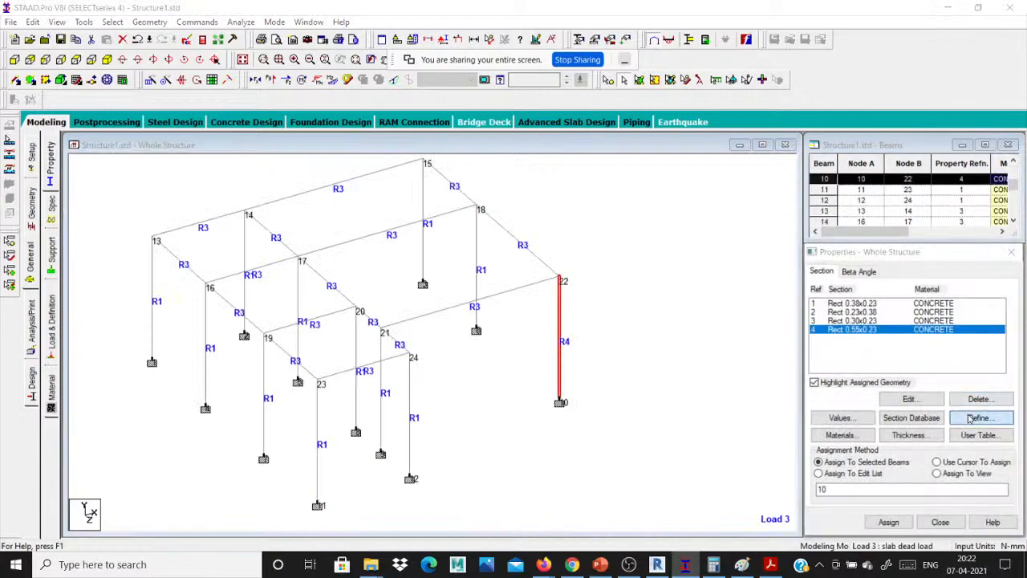
left_click(735, 150)
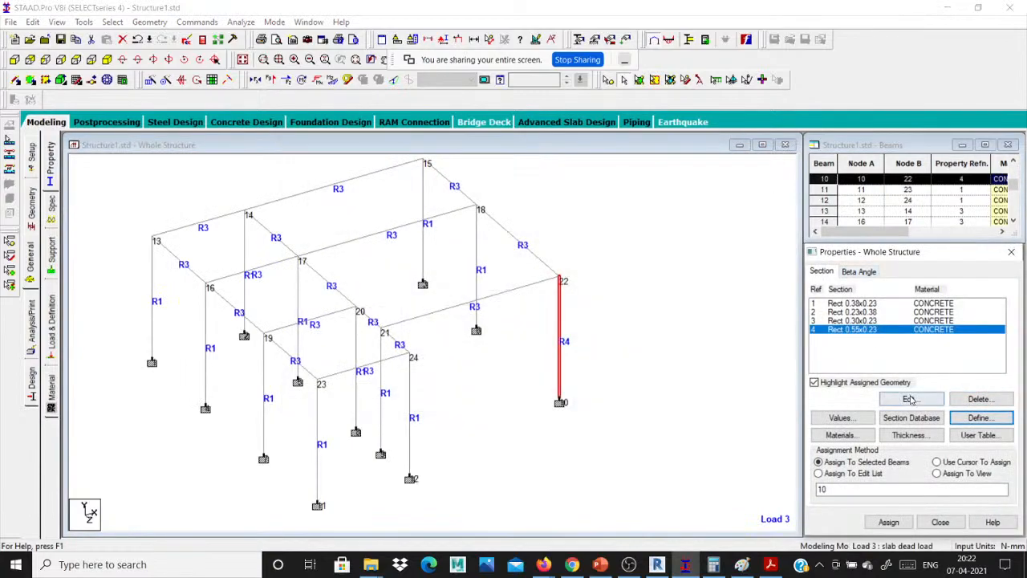
left_click(909, 399)
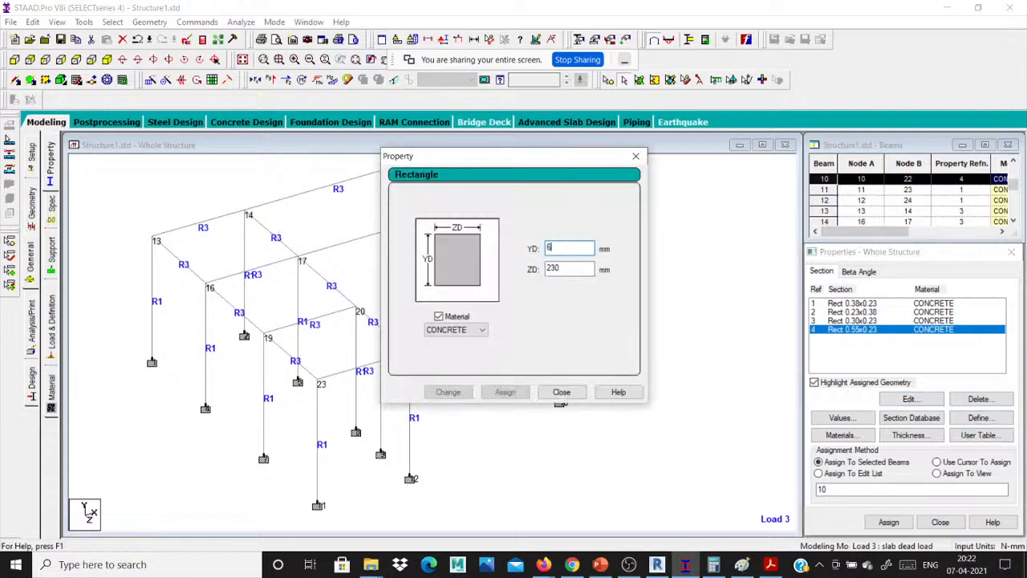
type("600")
left_click(450, 391)
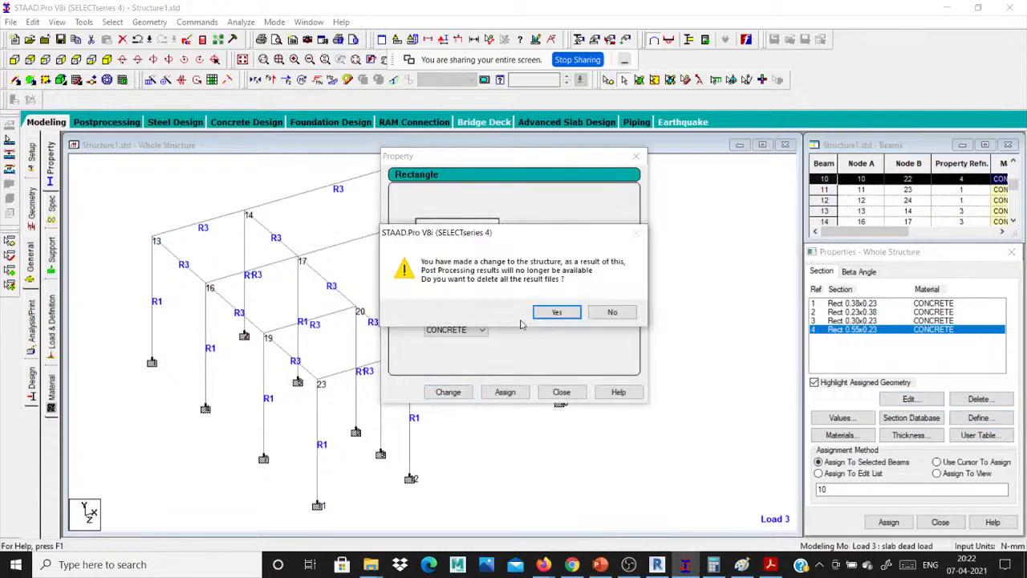
left_click(556, 313)
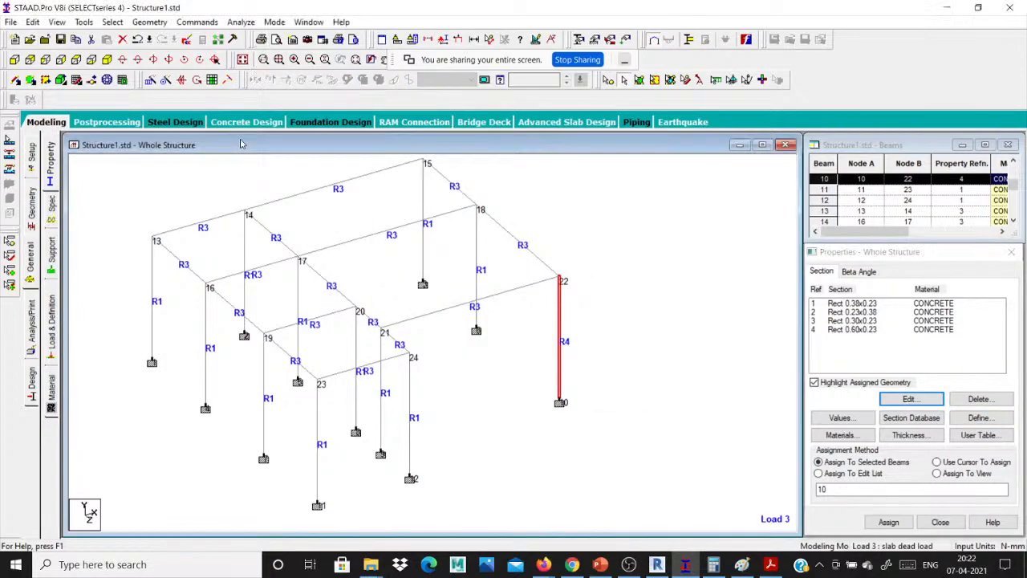
- Save the structure and rerun the analysis and concrete design, and check column 10's member details for design results
left_click(240, 22)
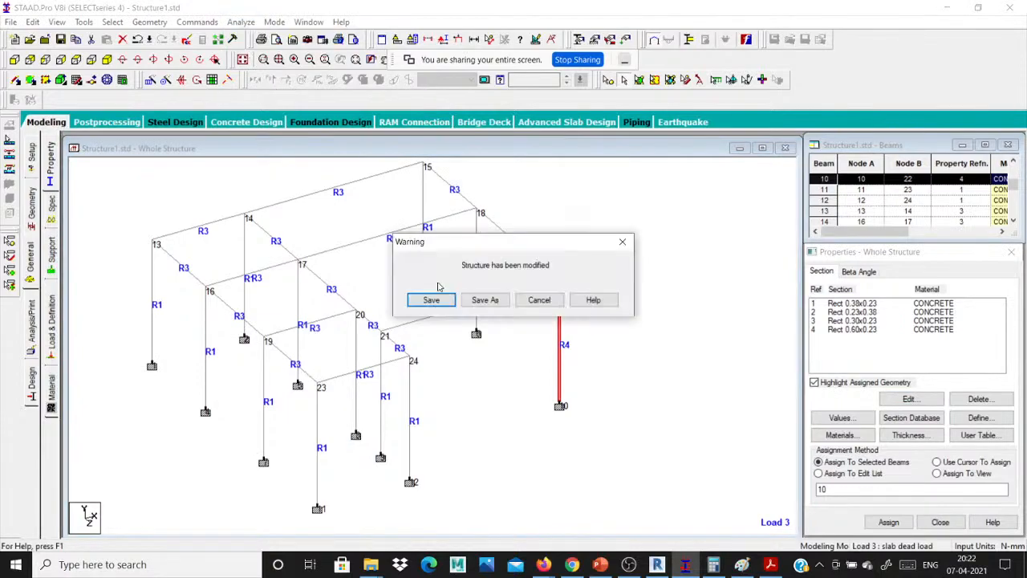
left_click(540, 299)
left_click(243, 25)
left_click(257, 37)
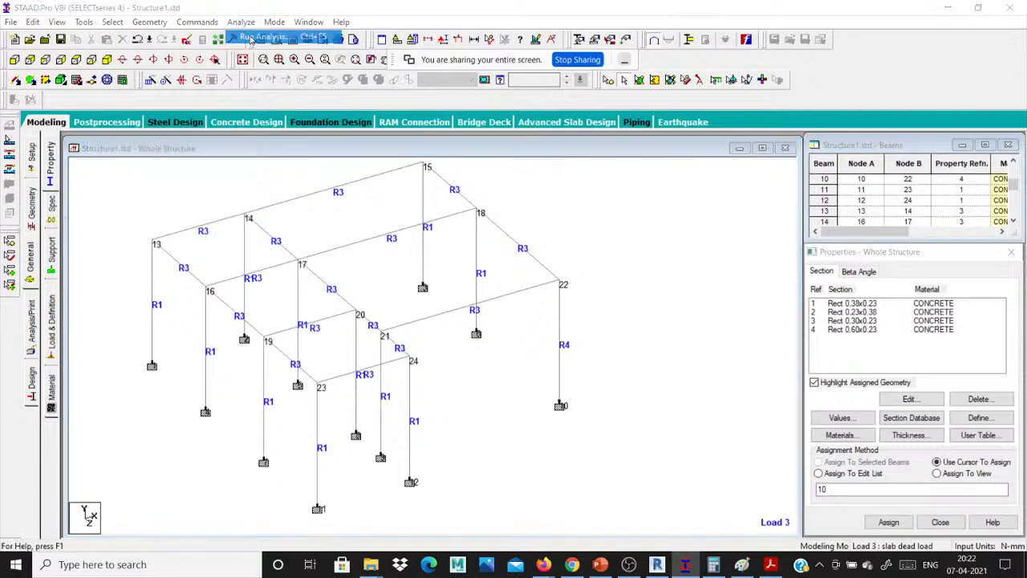
left_click(425, 298)
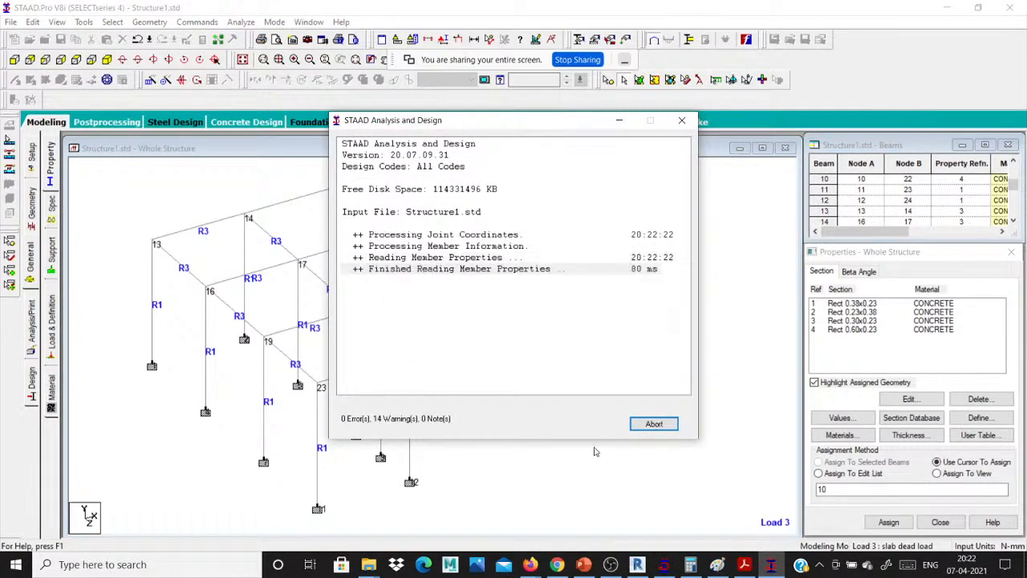
left_click_drag(574, 121, 296, 124)
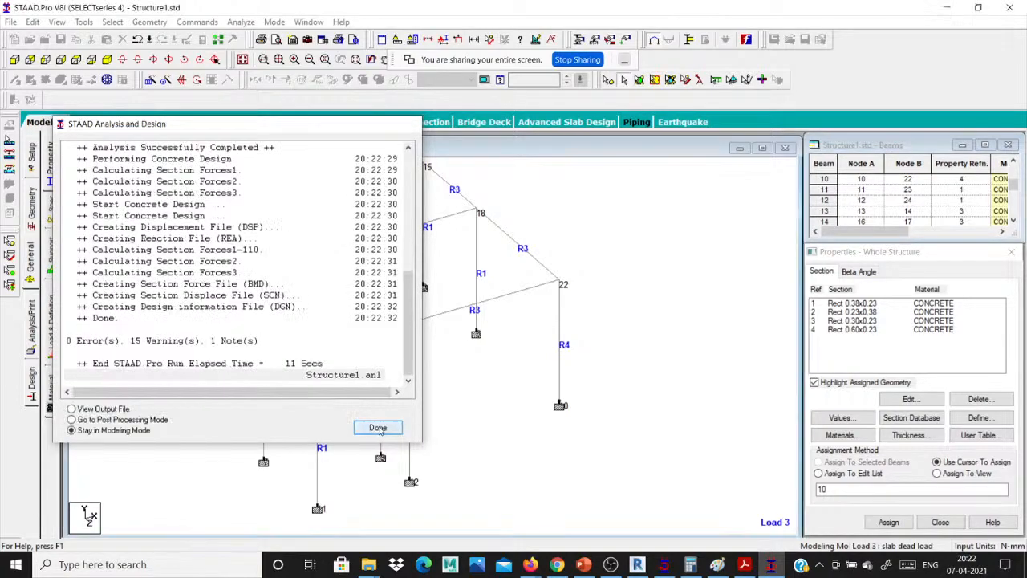
left_click(378, 427)
double_click(562, 331)
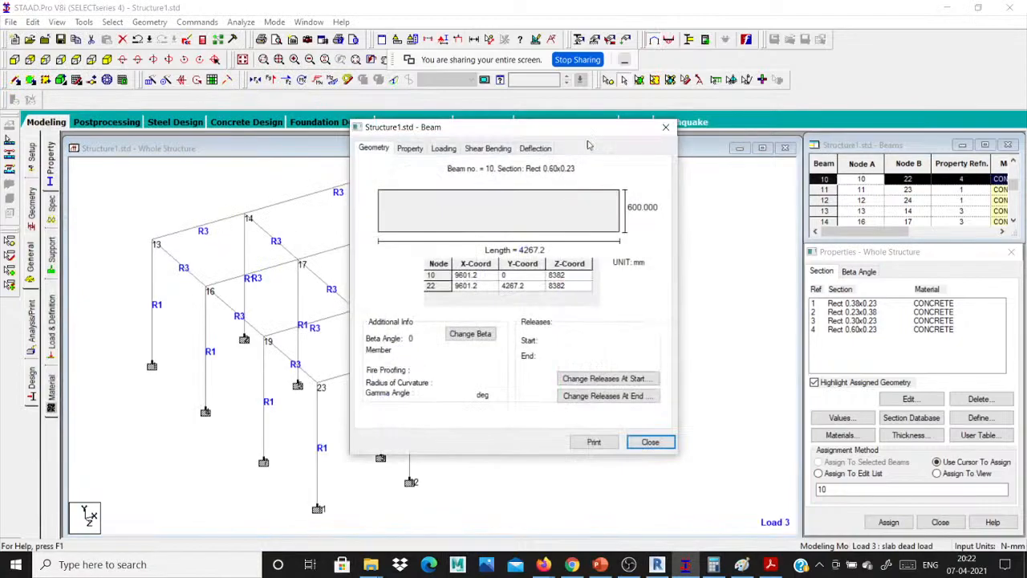
left_click(666, 129)
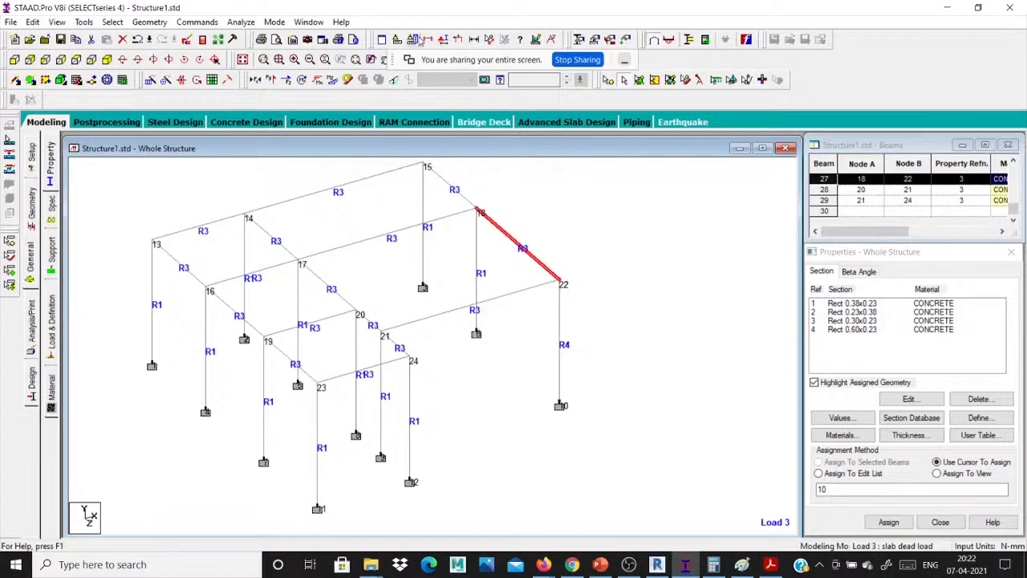
- Display the length dimension on the selected beam between nodes 18 and 22
left_click(472, 39)
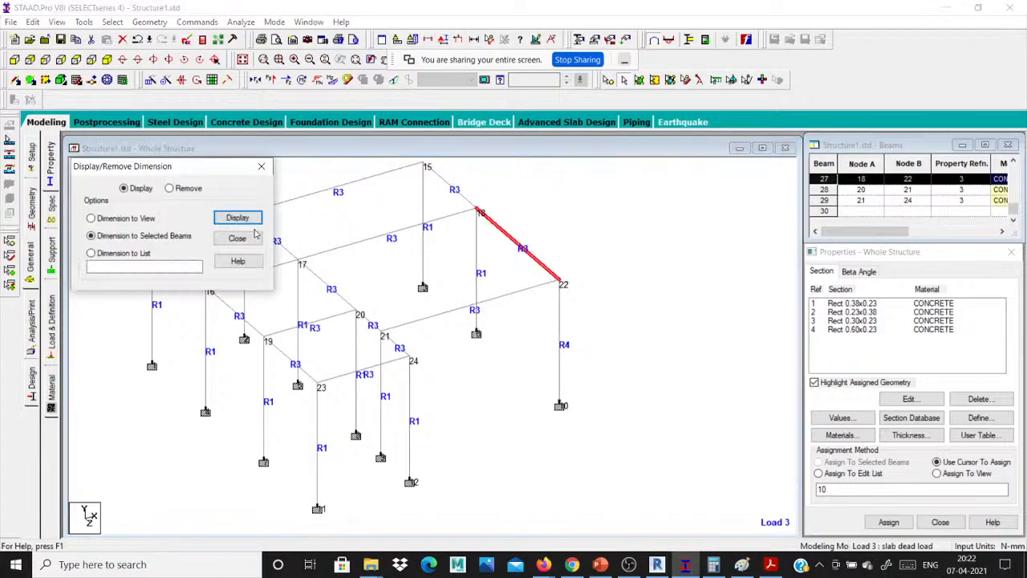
left_click(251, 220)
double_click(479, 255)
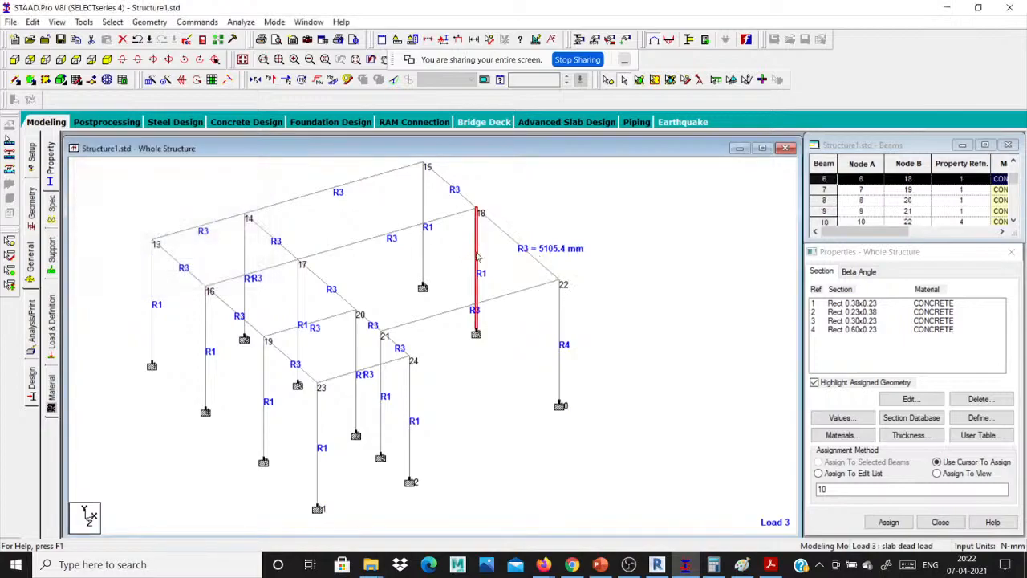
key("Escape")
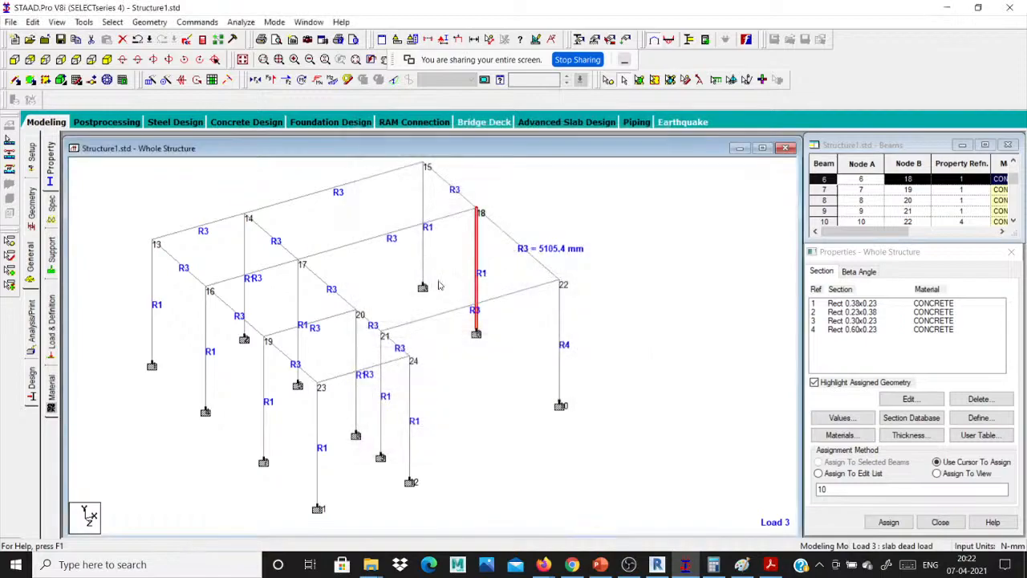
- Review the concrete design of beam 17 between nodes 14 and 15, and recheck the member details of column 10 below node 22
scroll(393, 331, "down", 2)
scroll(336, 372, "up", 3)
scroll(325, 337, "up", 1)
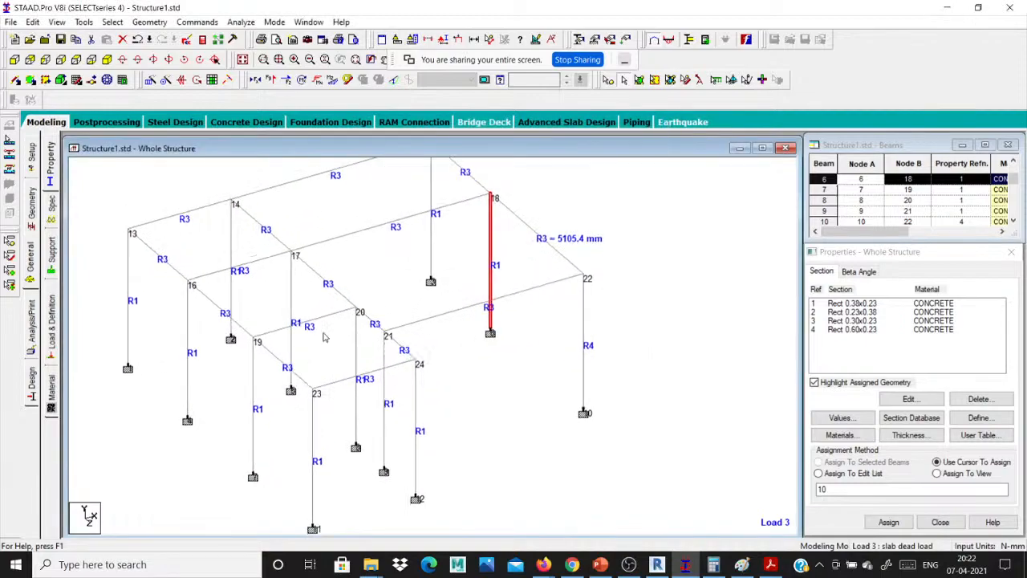
scroll(325, 337, "down", 1)
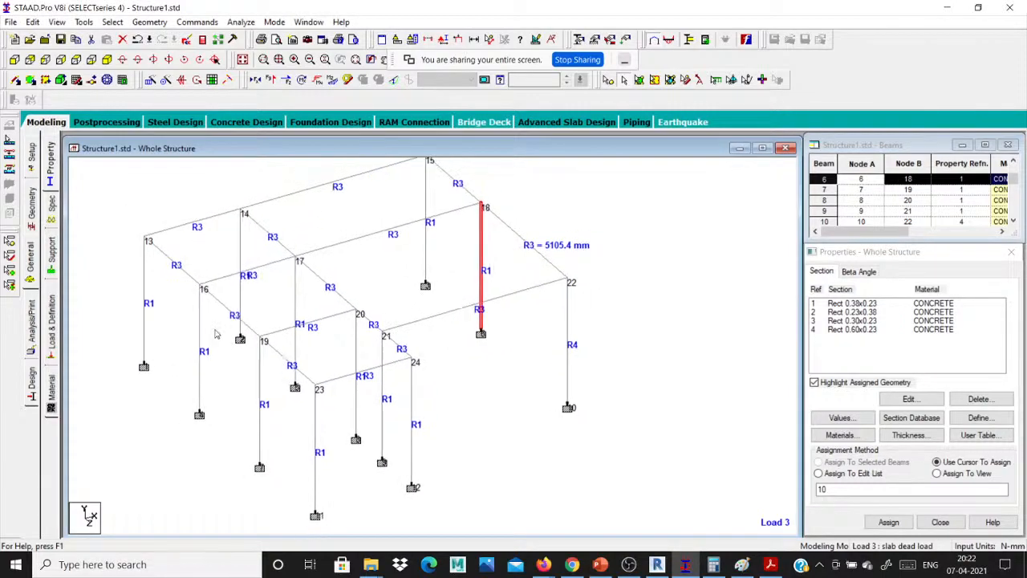
double_click(201, 330)
left_click(598, 149)
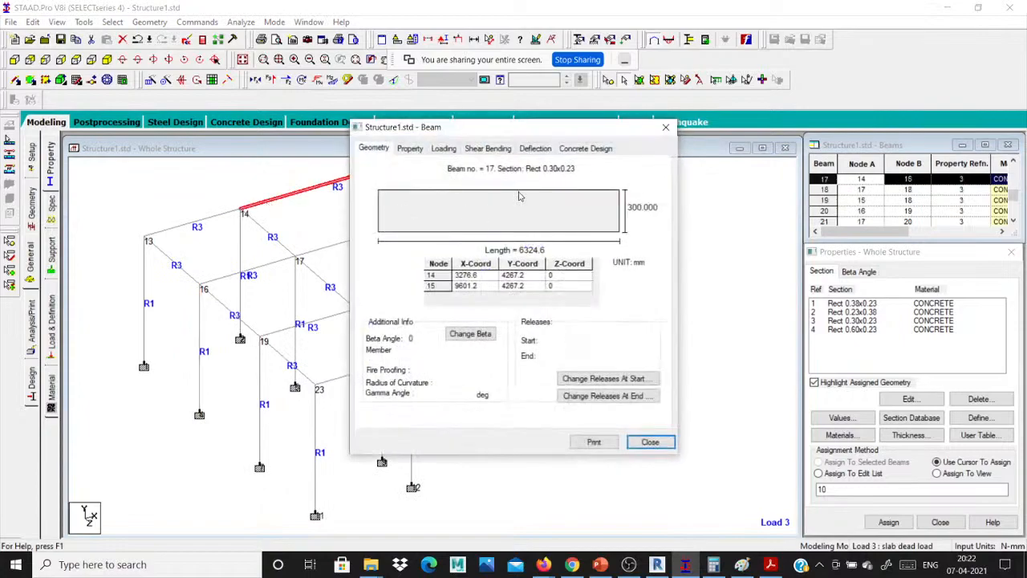
left_click(598, 149)
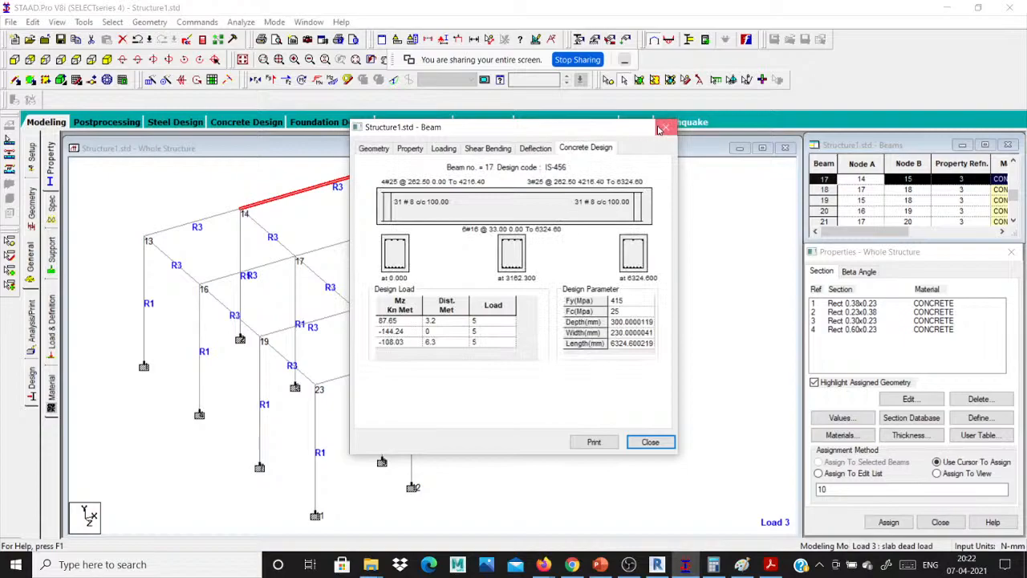
left_click(666, 127)
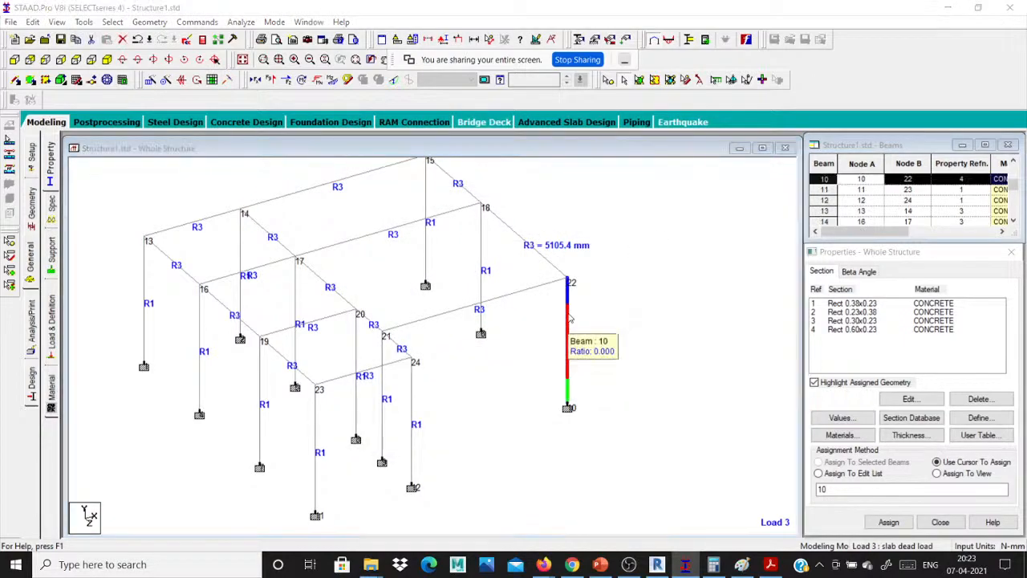
double_click(568, 345)
left_click(666, 127)
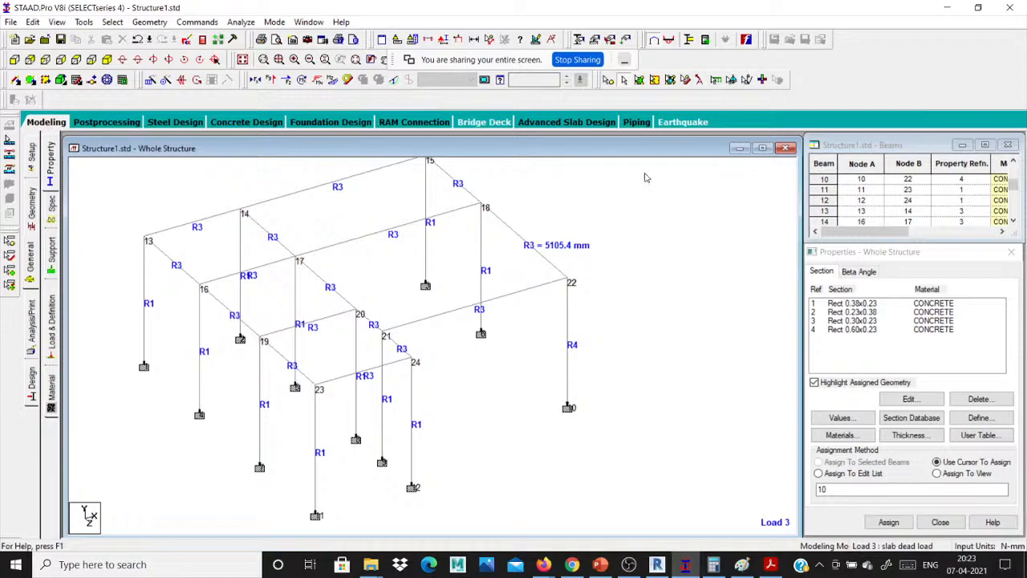
- Minimize the structural model, switch to the Google Meet call in Firefox and close its meeting chat
left_click(942, 6)
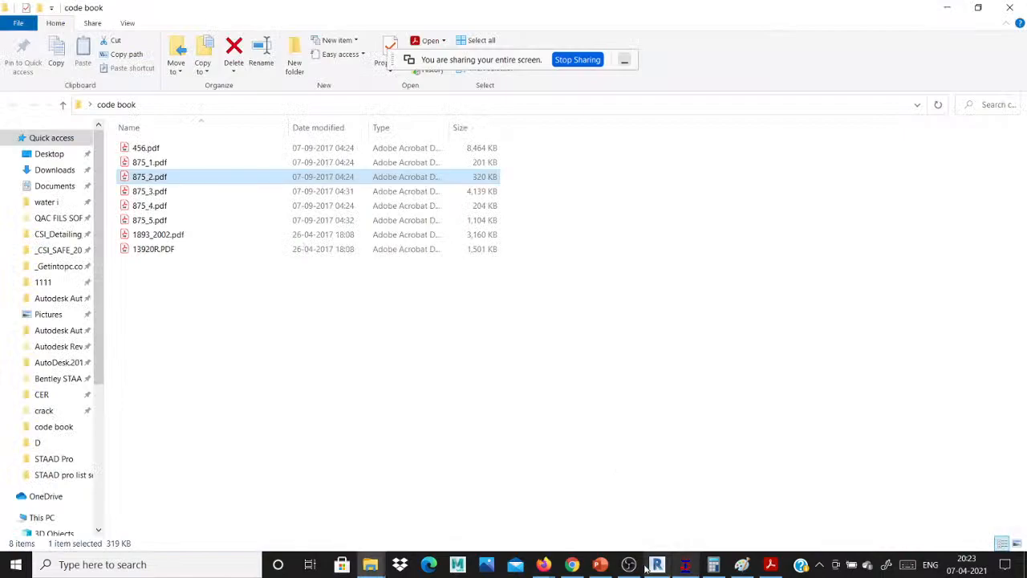
left_click(544, 565)
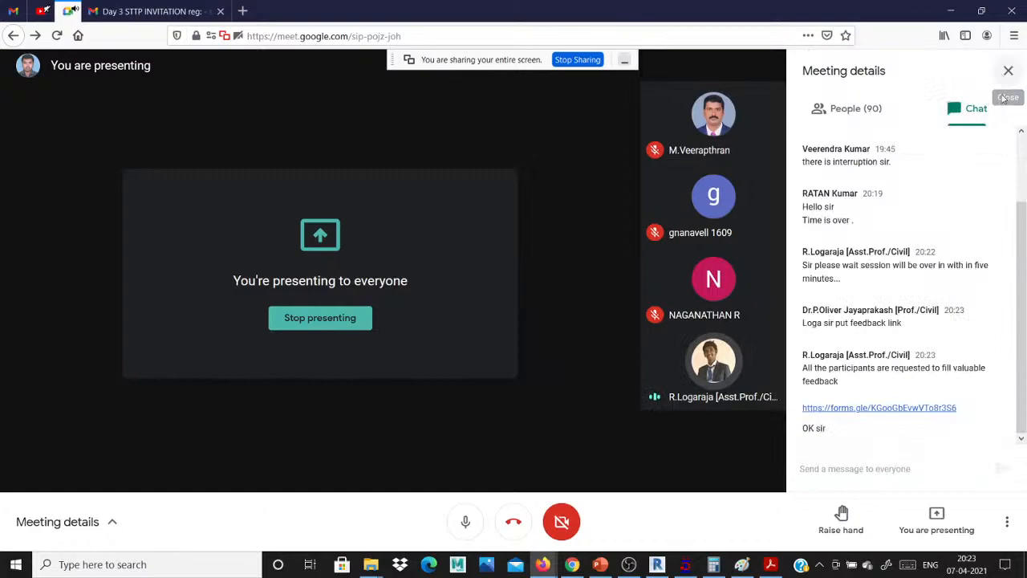
left_click(1008, 72)
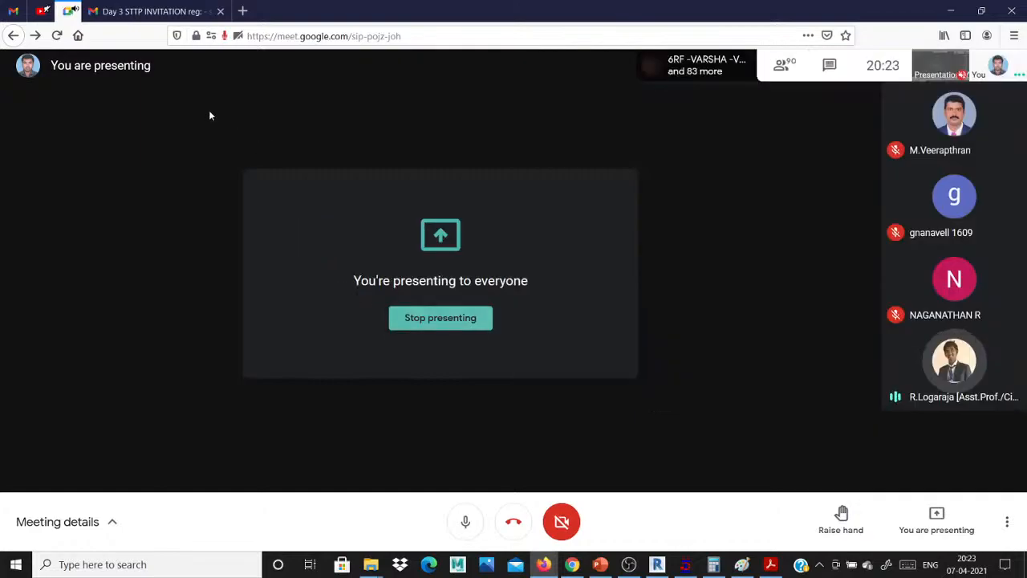
left_click(38, 12)
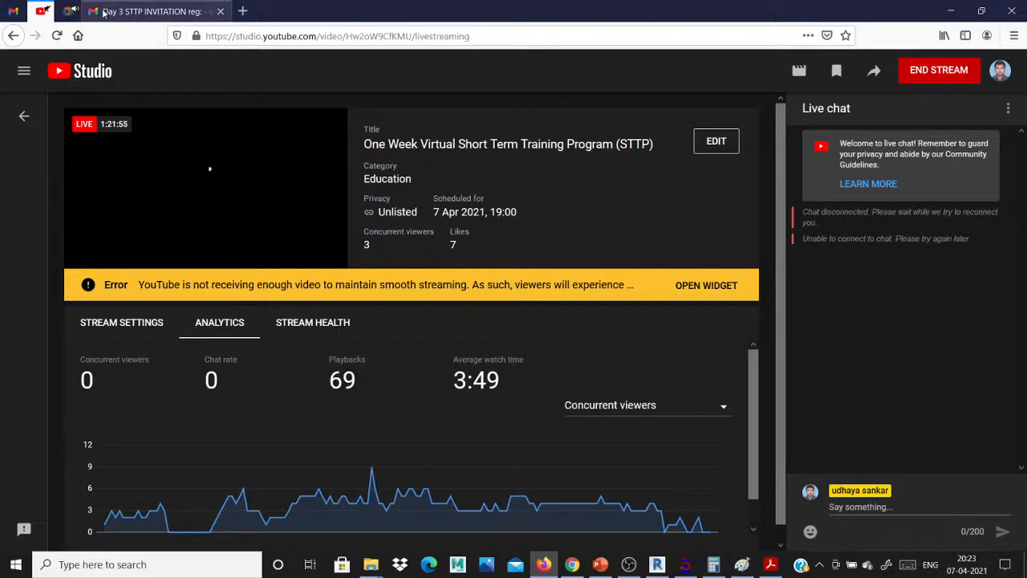
left_click(68, 15)
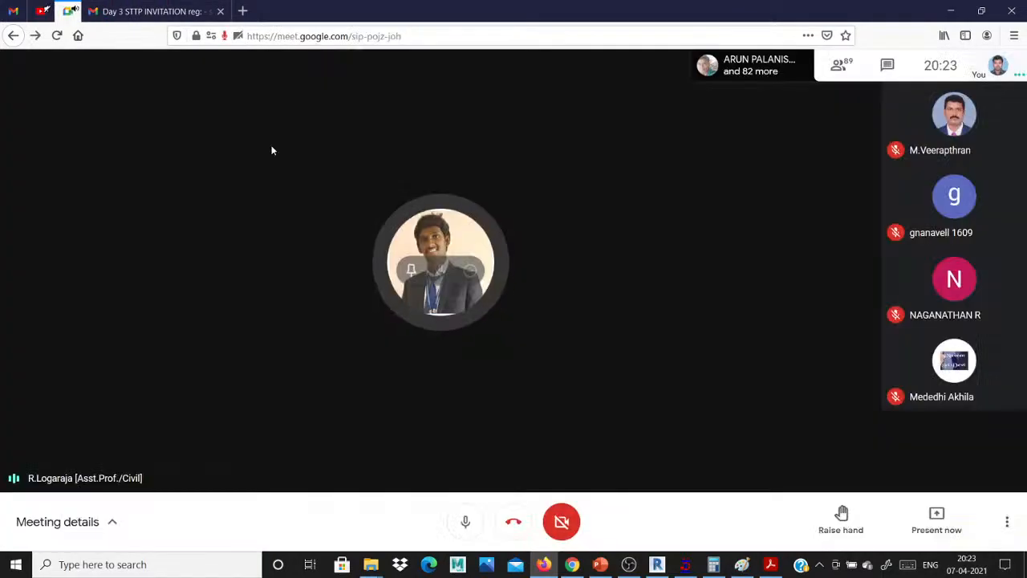
left_click(37, 13)
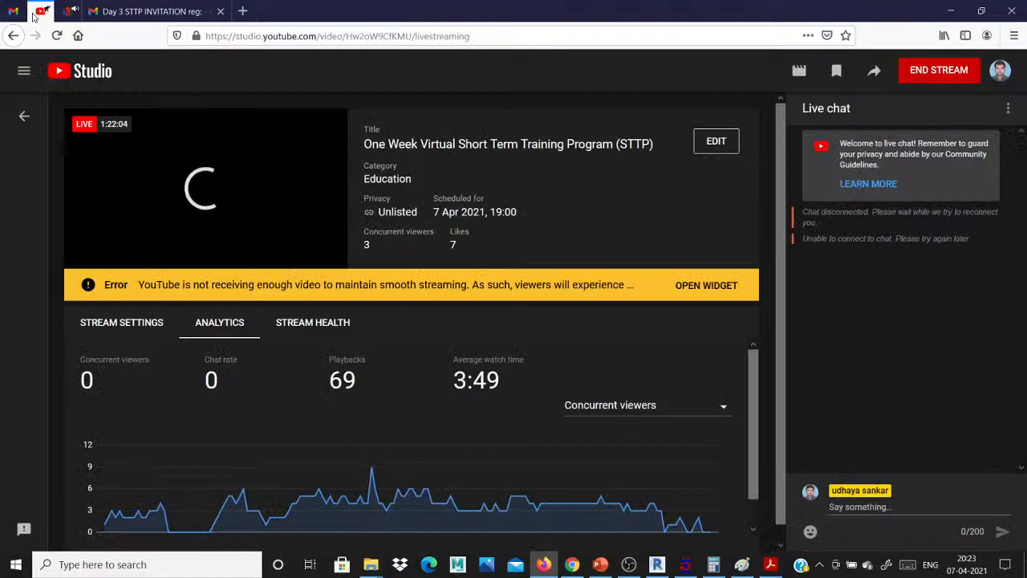
left_click(115, 14)
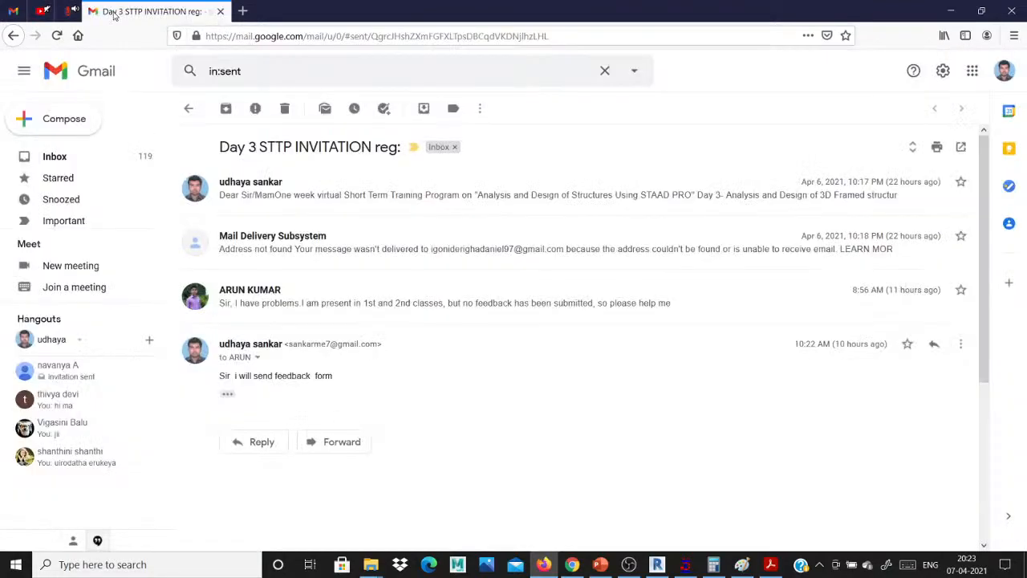
left_click(64, 12)
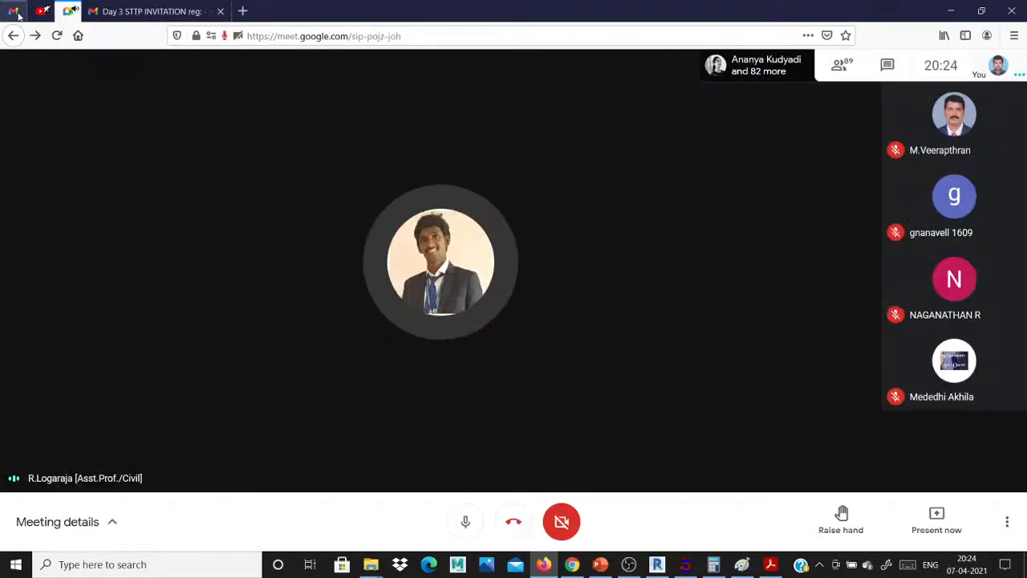
- Copy the form link from the "Day 3 feedback link" email in the Gmail inbox
left_click(14, 10)
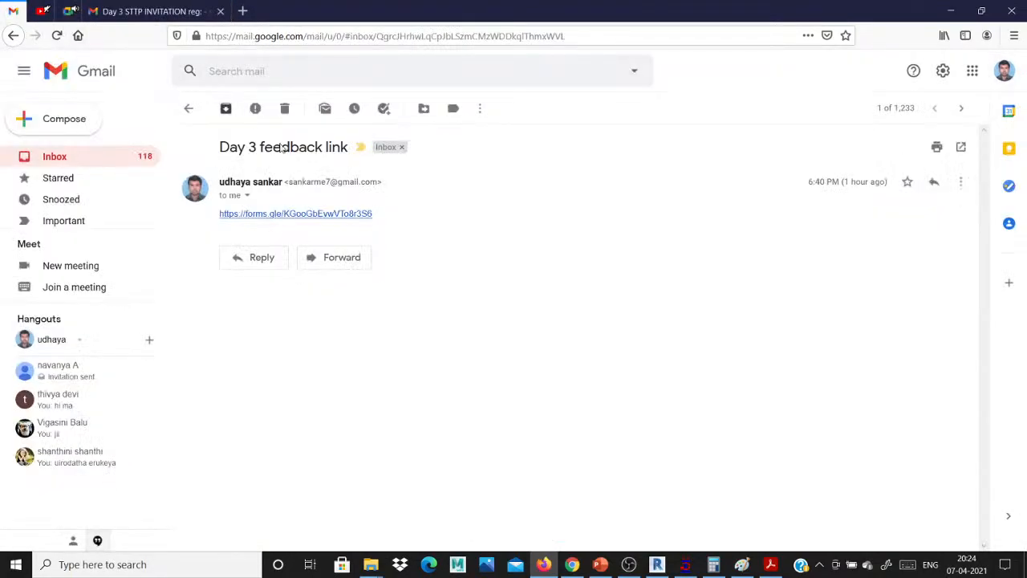
right_click(297, 216)
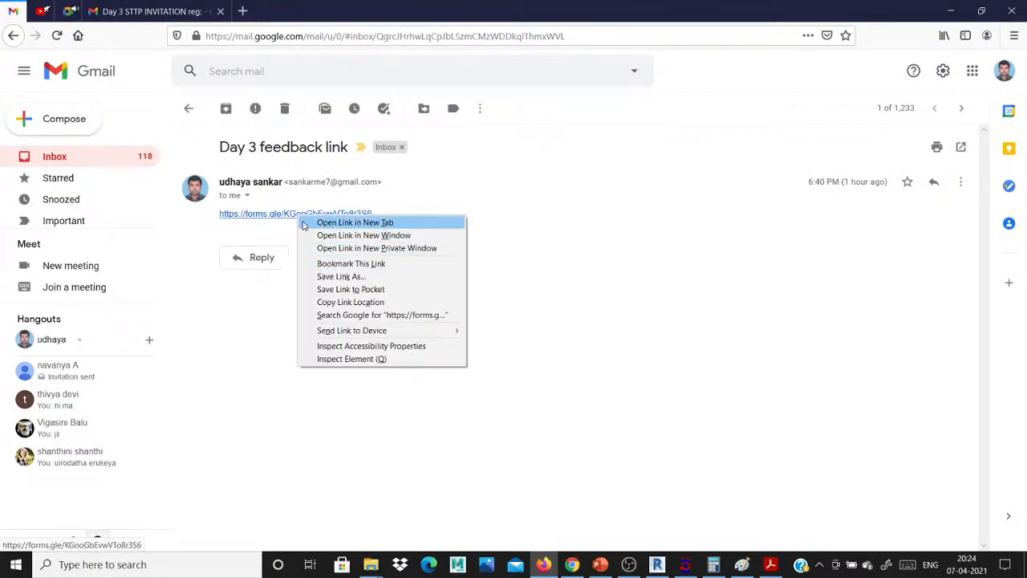
left_click(417, 210)
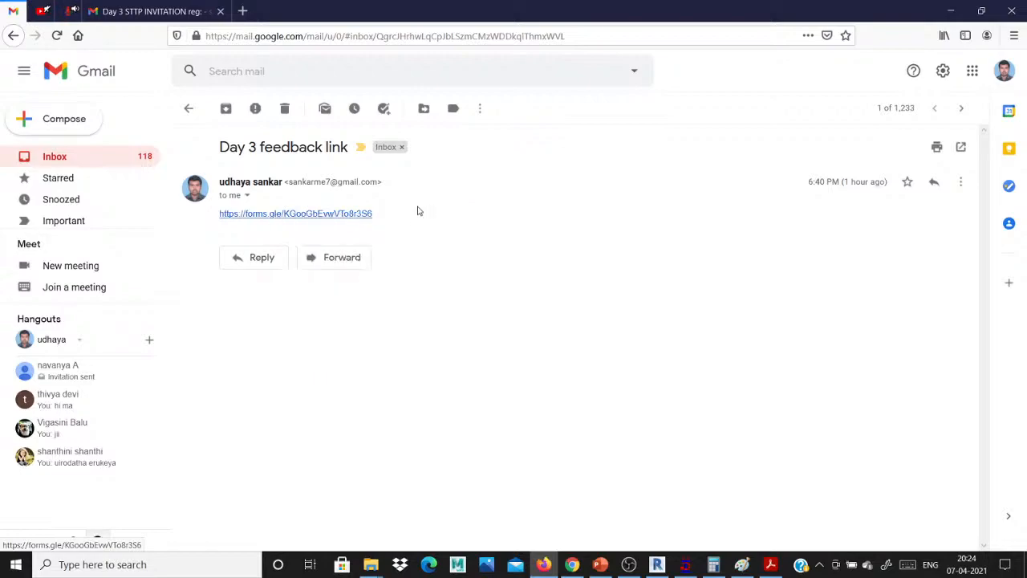
left_click_drag(417, 210, 220, 214)
right_click(230, 215)
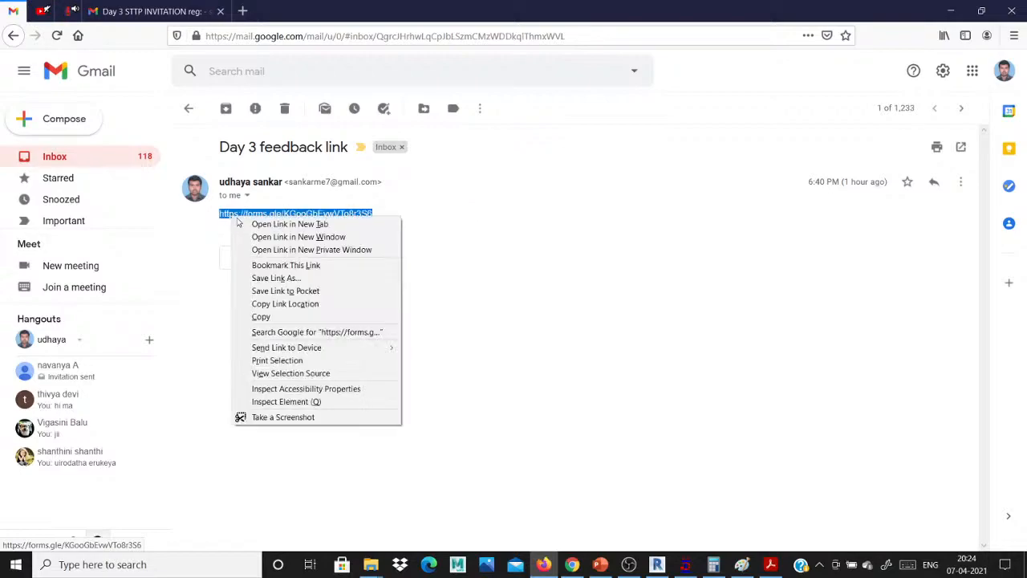
left_click(277, 315)
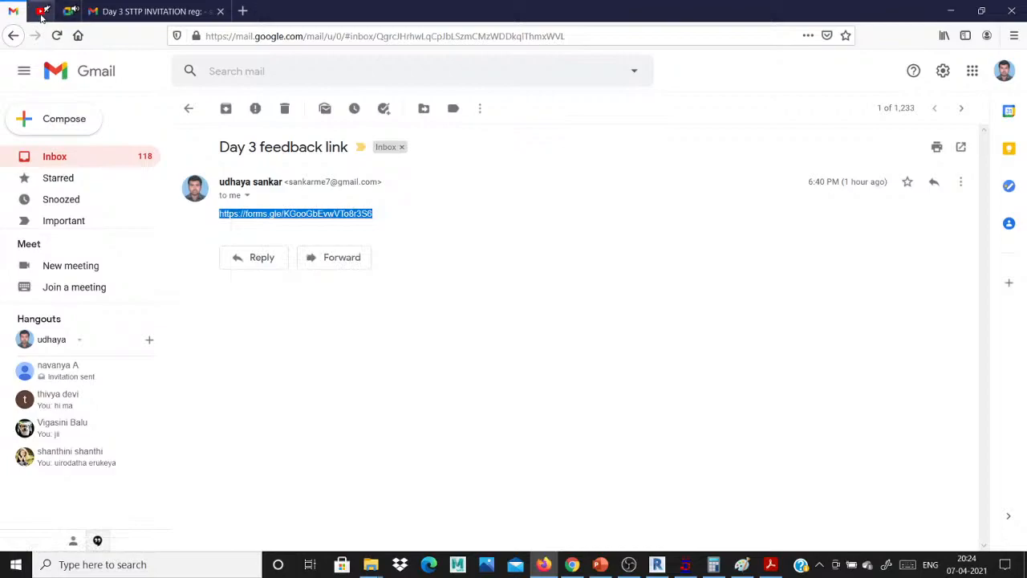
- Post the copied feedback form link in the live chat of the YouTube Studio stream
left_click(42, 10)
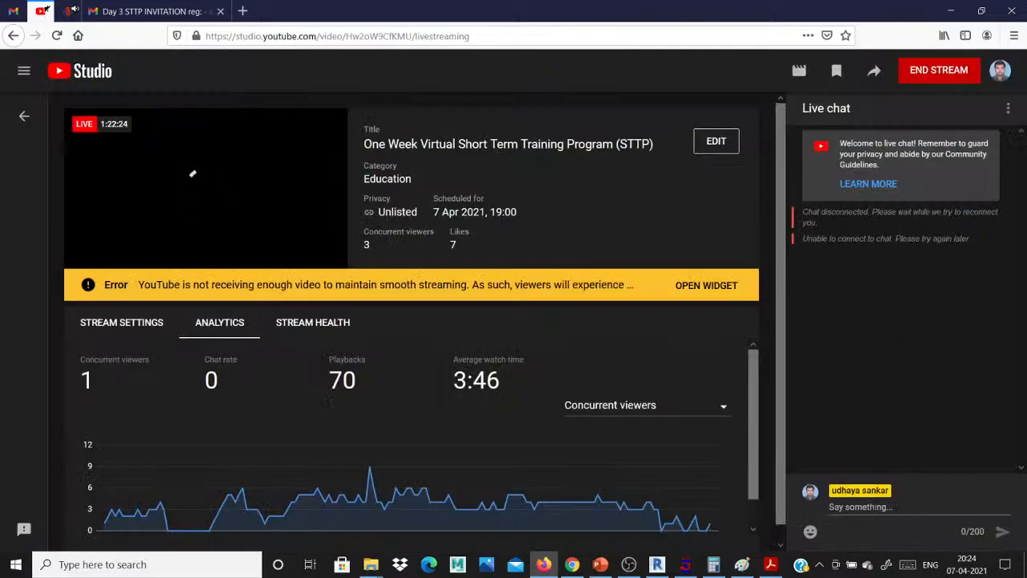
left_click(871, 506)
right_click(872, 507)
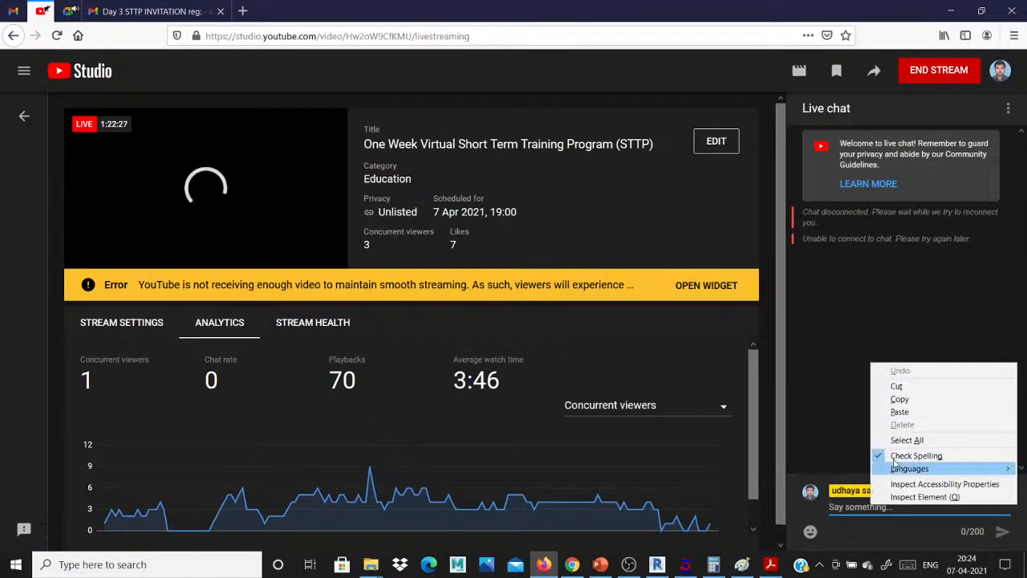
left_click(900, 412)
left_click(1002, 532)
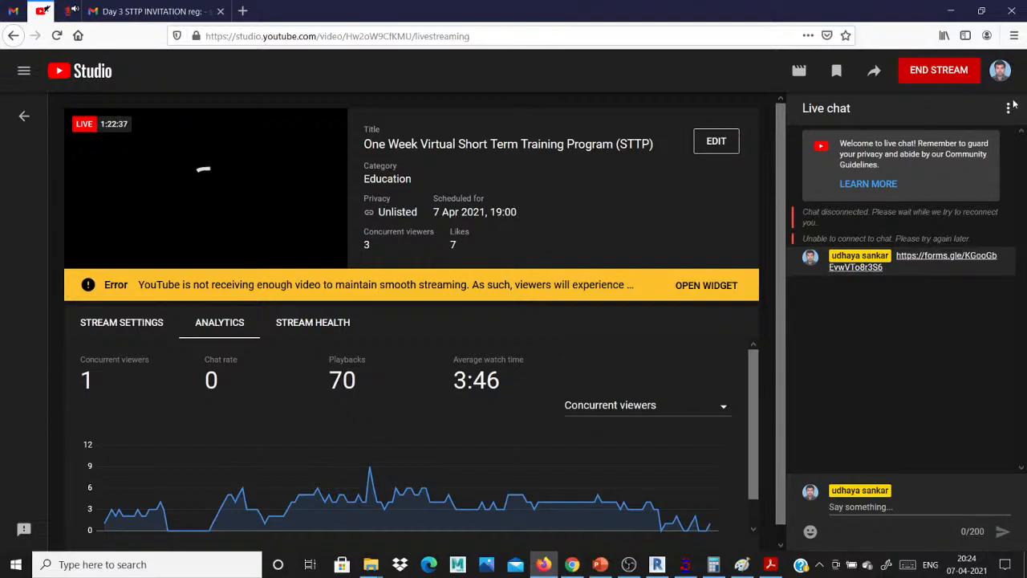
- Return to the Google Meet call, read the recent messages in the meeting chat and close it
left_click(129, 11)
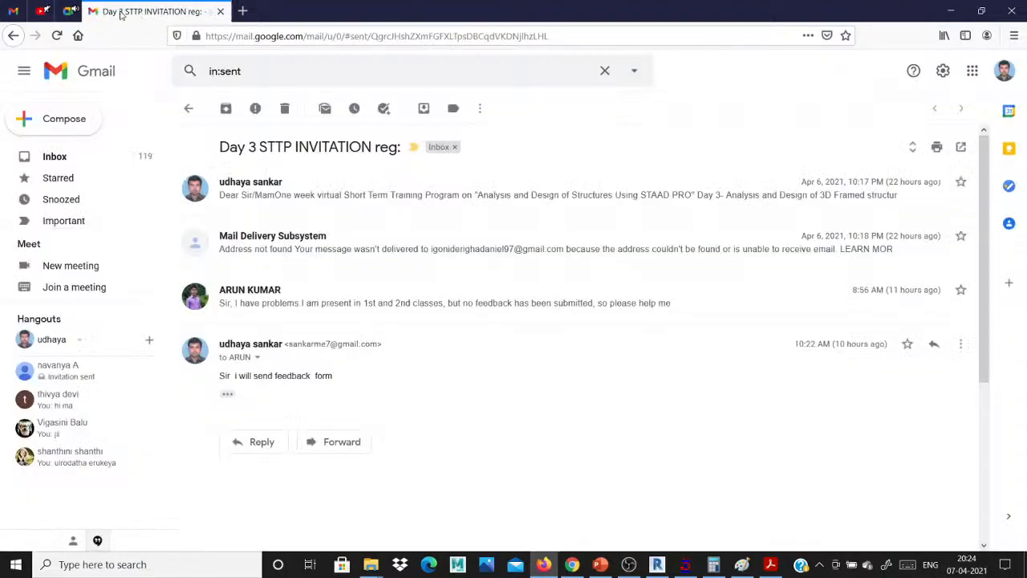
left_click(71, 11)
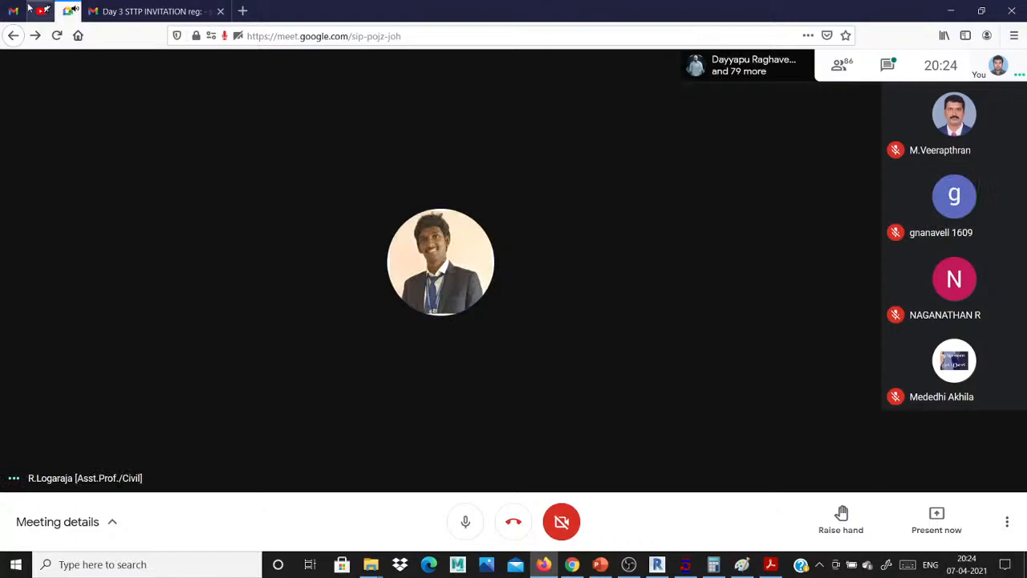
left_click(891, 66)
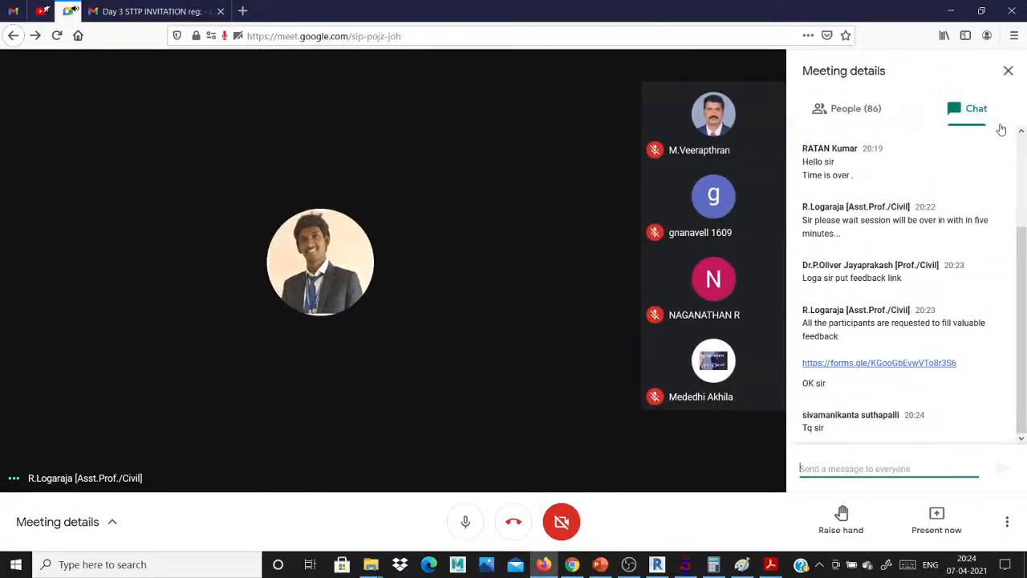
left_click(1008, 71)
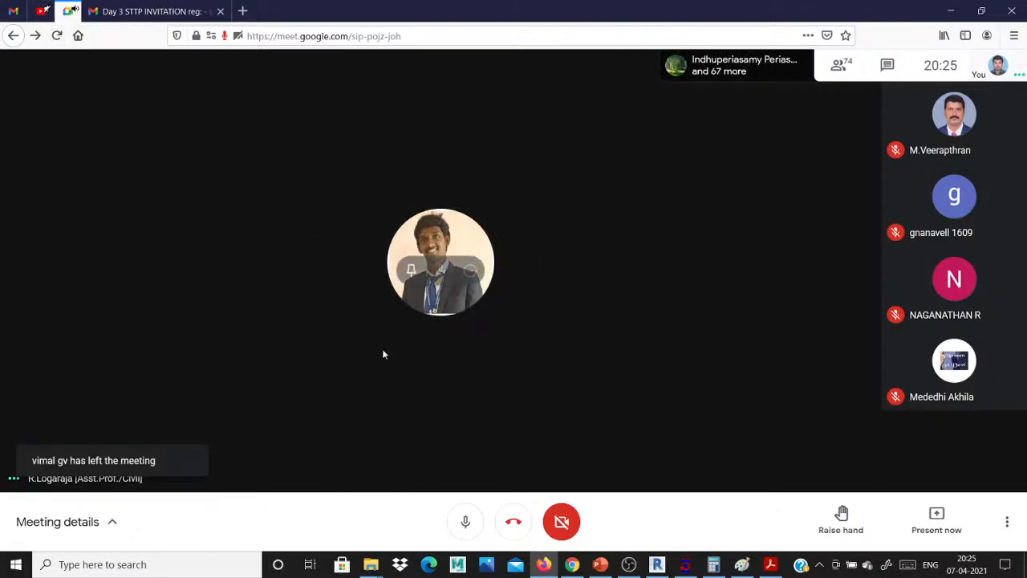
- Toggle the microphone in the Google Meet call off and back on, and finish by muting it
left_click(466, 526)
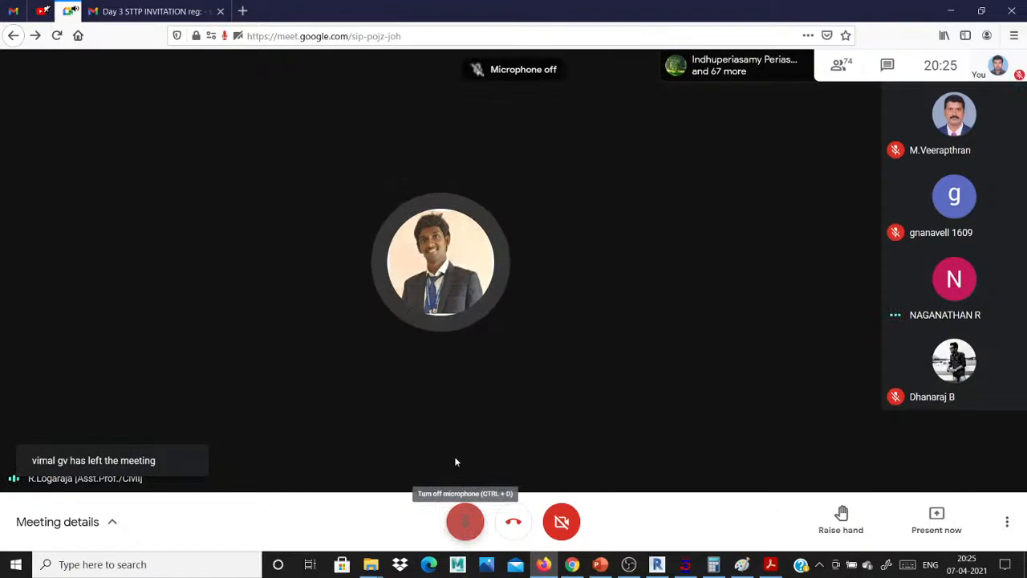
left_click(465, 524)
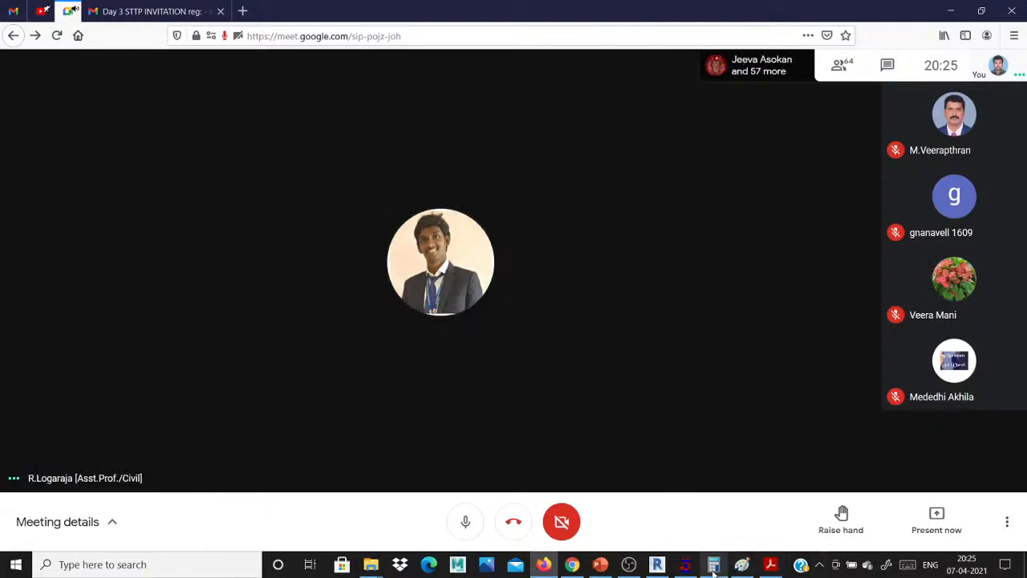
mouse_move(631, 566)
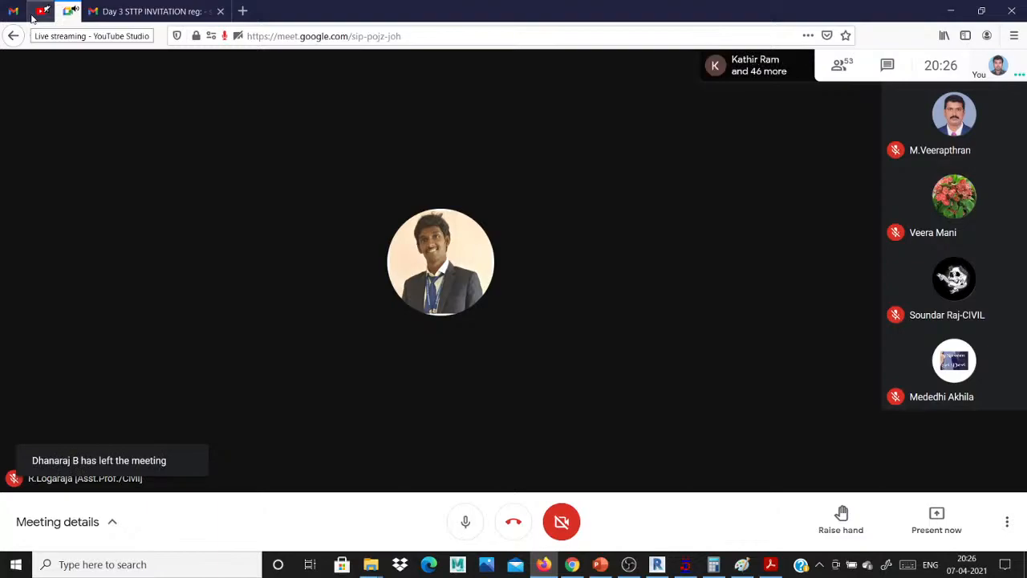
left_click(466, 521)
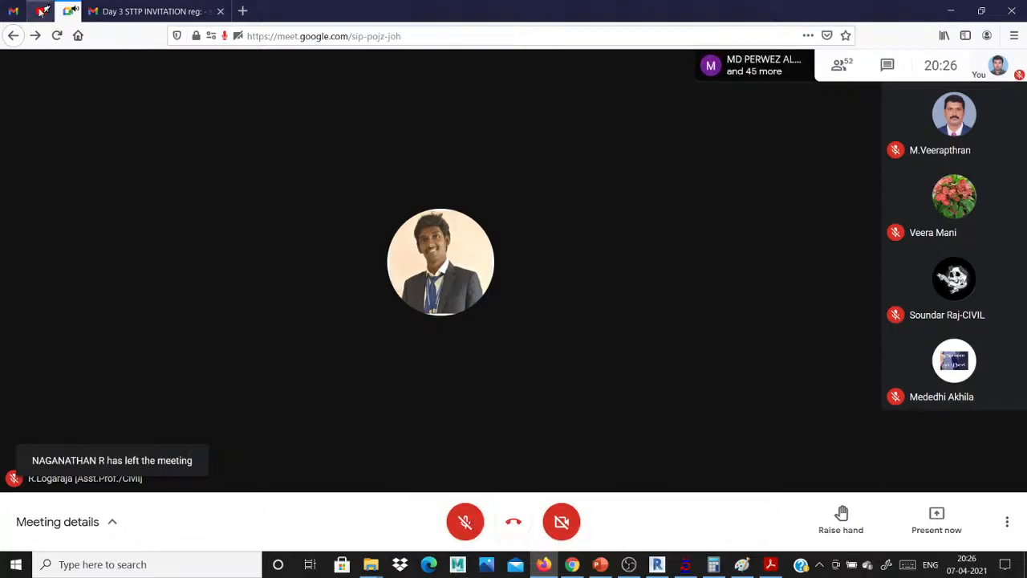
- Switch to the YouTube Studio live stream, review its concurrent viewers analytics and dismiss the end-stream confirmation without ending
left_click(40, 11)
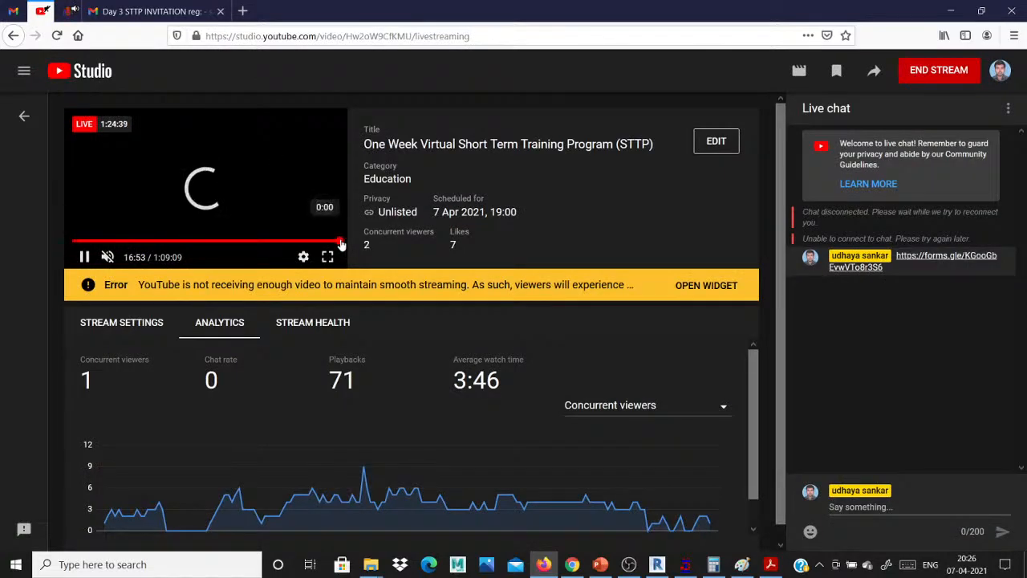
scroll(604, 382, "down", 2)
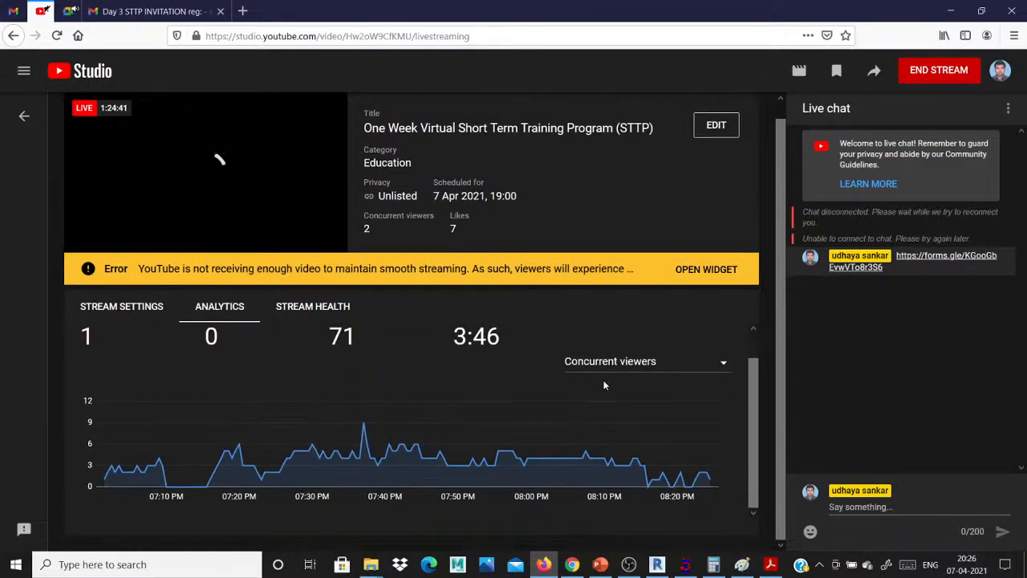
scroll(605, 386, "up", 1)
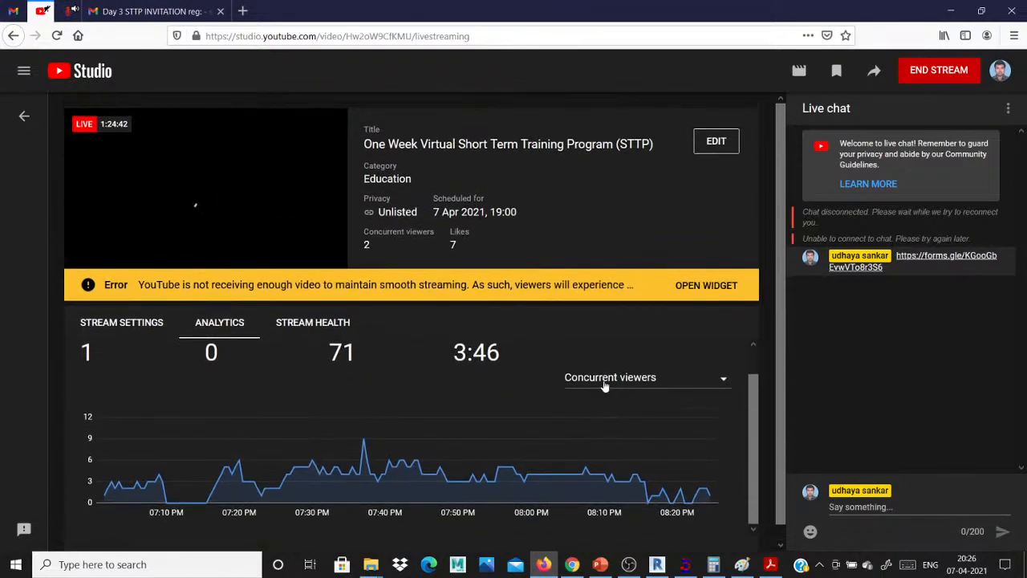
left_click(940, 74)
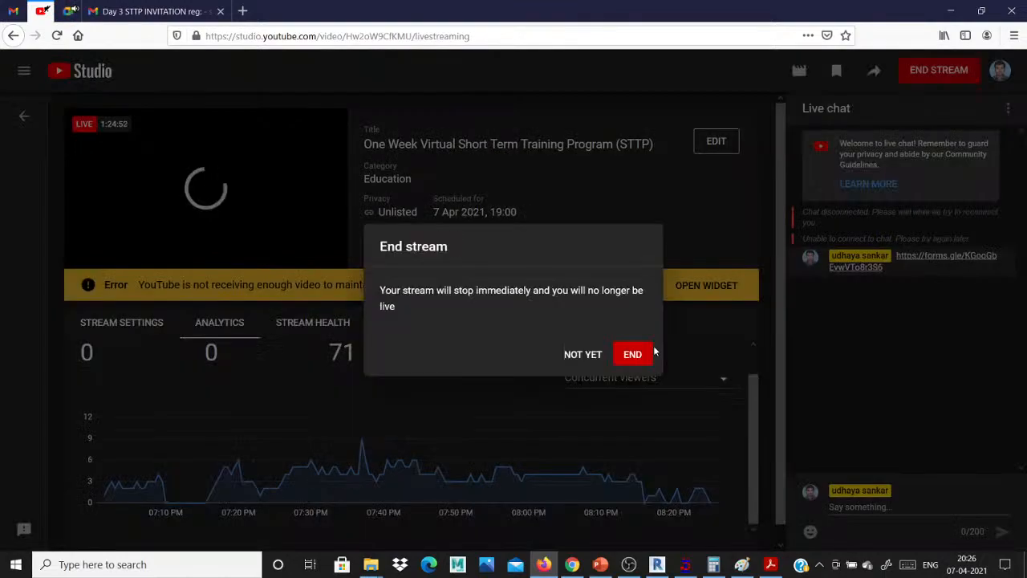
left_click(594, 356)
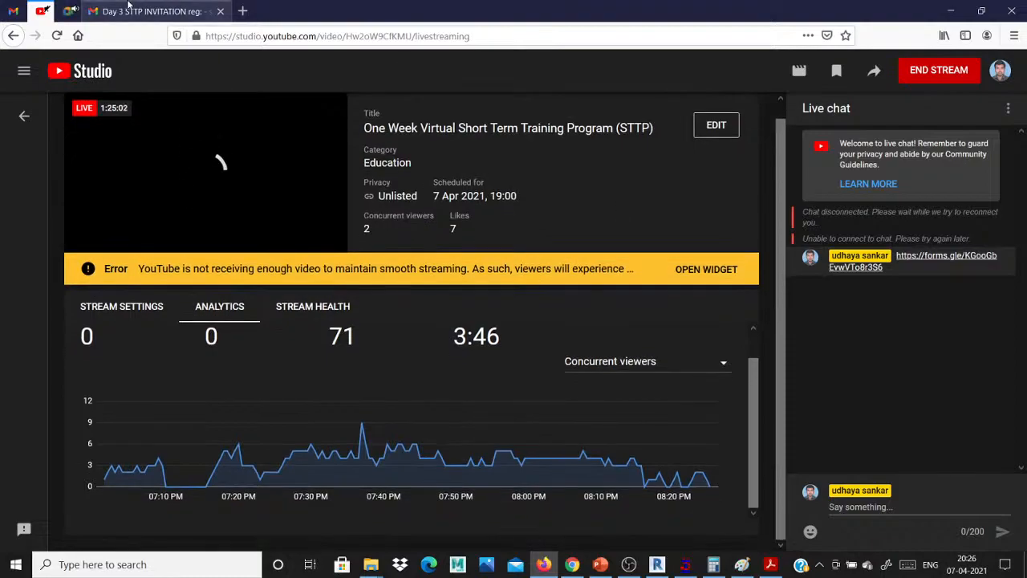
- Check the Google Meet call once more, return to YouTube Studio and end the live stream
left_click(129, 7)
left_click(69, 12)
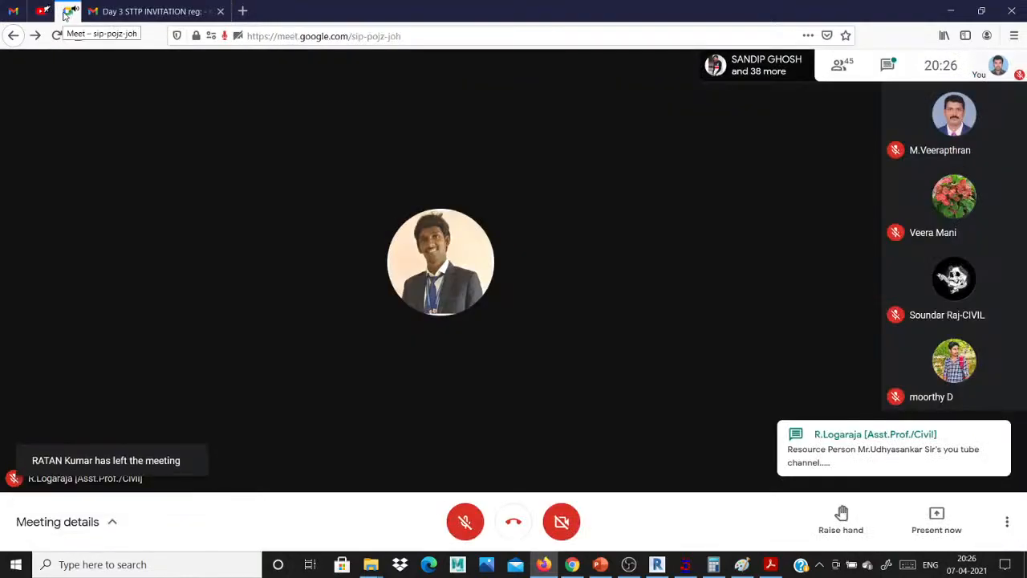
left_click(44, 12)
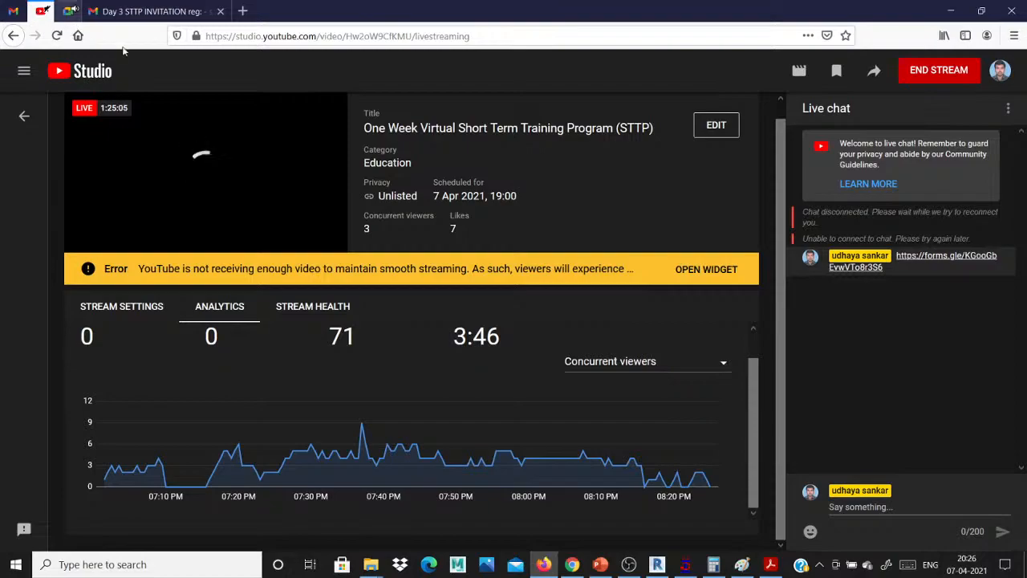
left_click(947, 80)
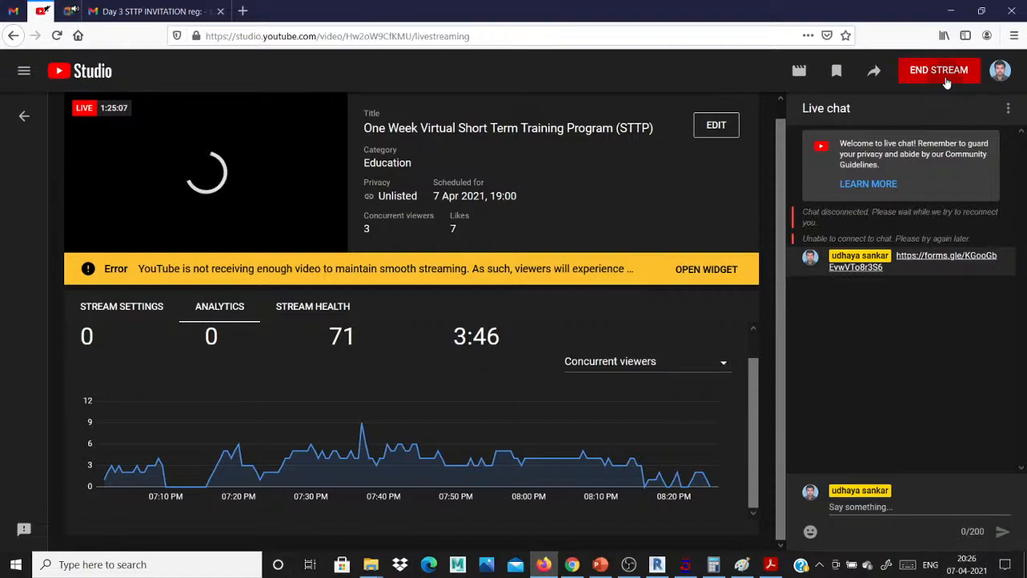
left_click(643, 353)
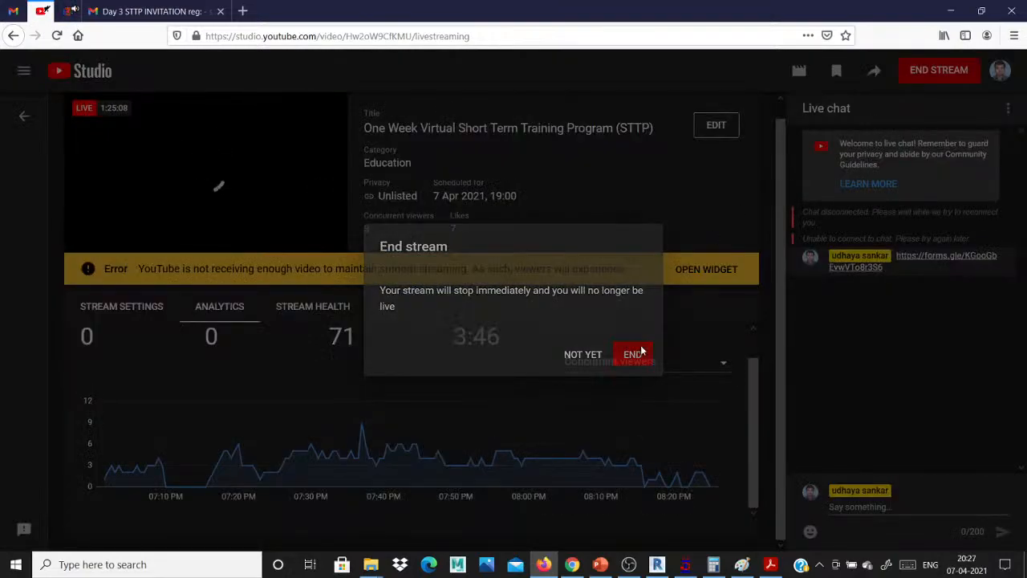